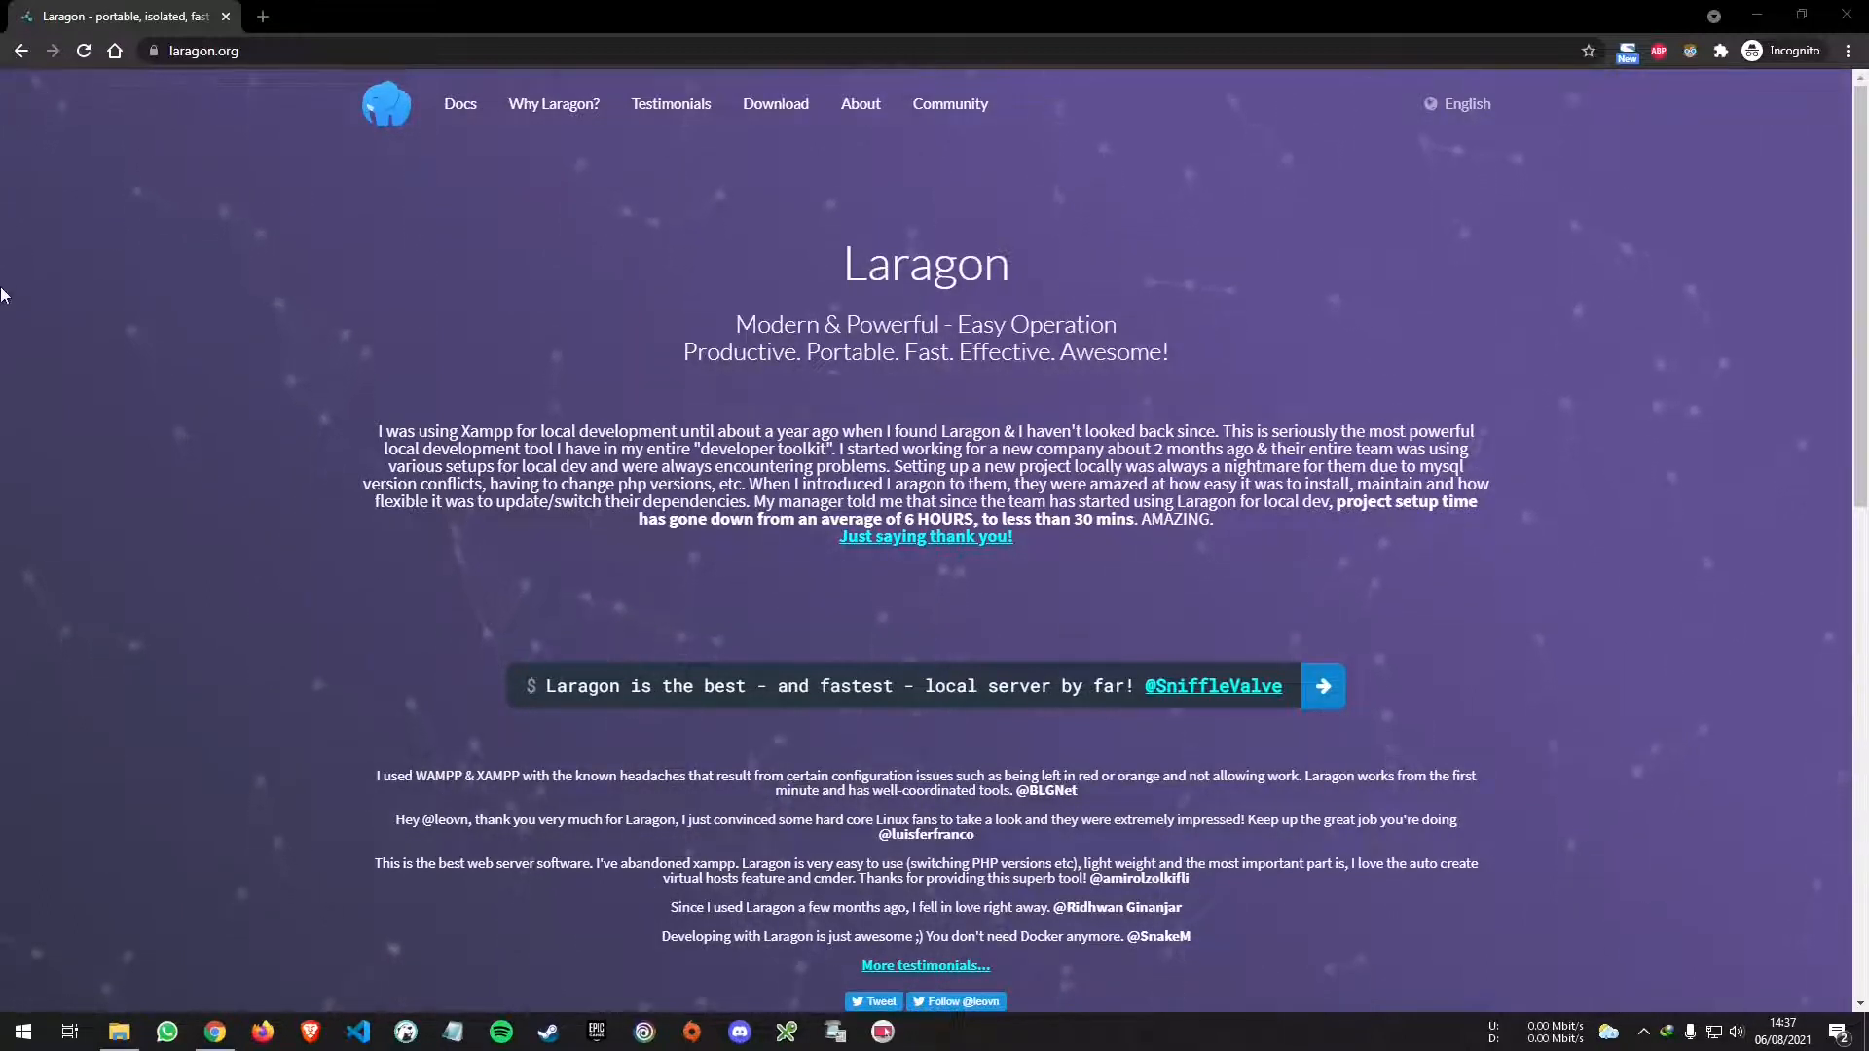
- Start downloading the full 147 MB Laragon edition from laragon.org's download page
{"action": "left_click", "coordinate": [331, 57]}
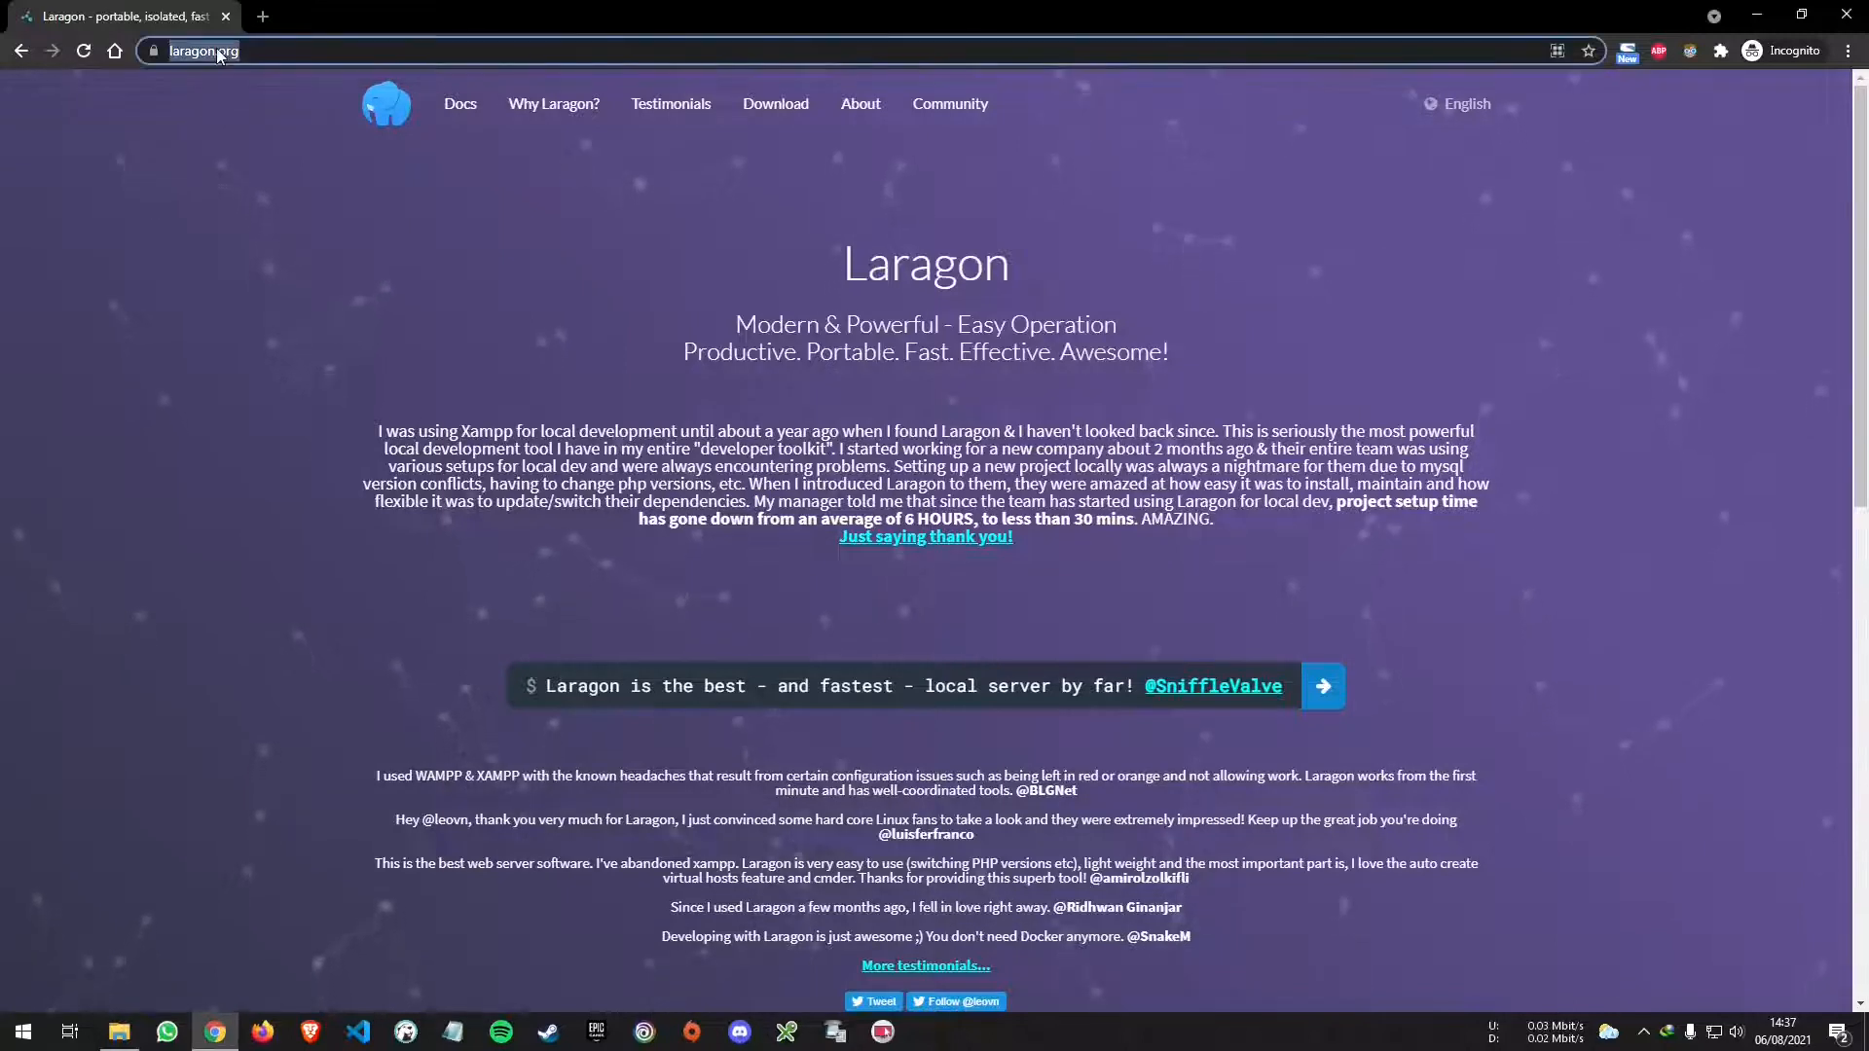
{"action": "left_click", "coordinate": [154, 446]}
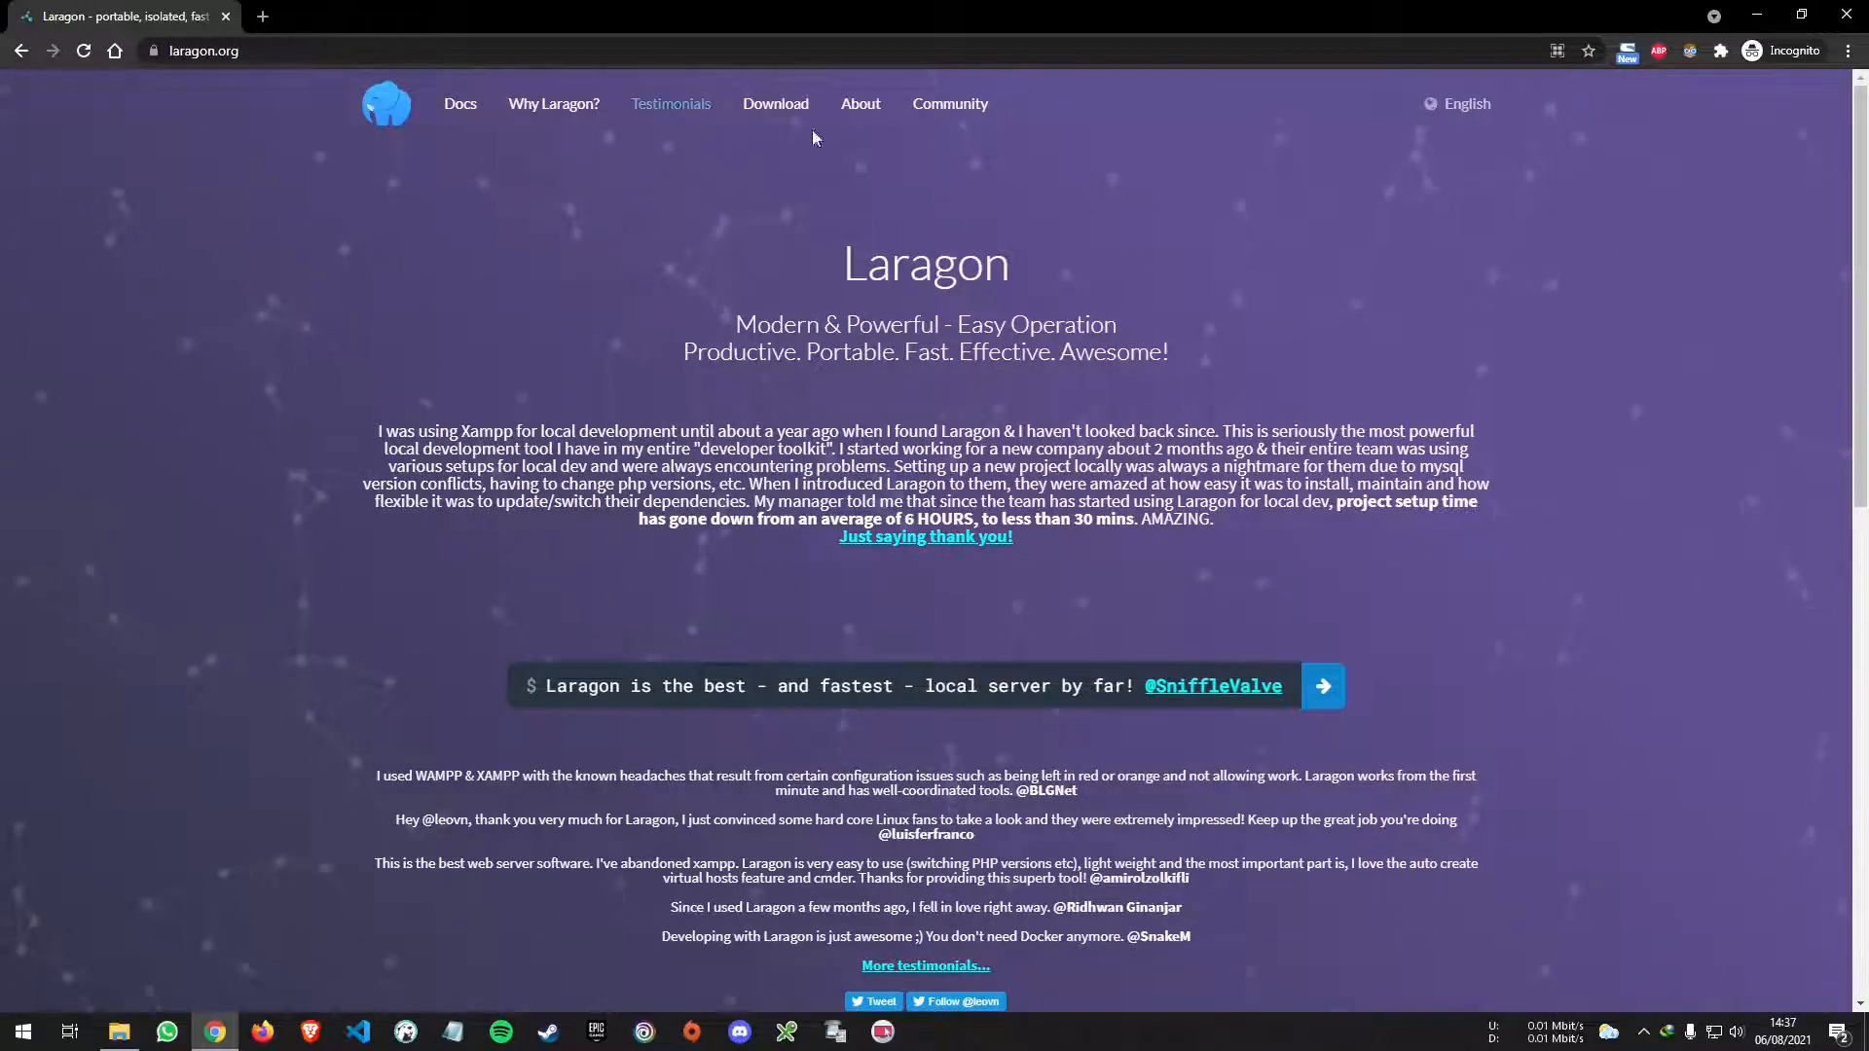
{"action": "left_click", "coordinate": [788, 118]}
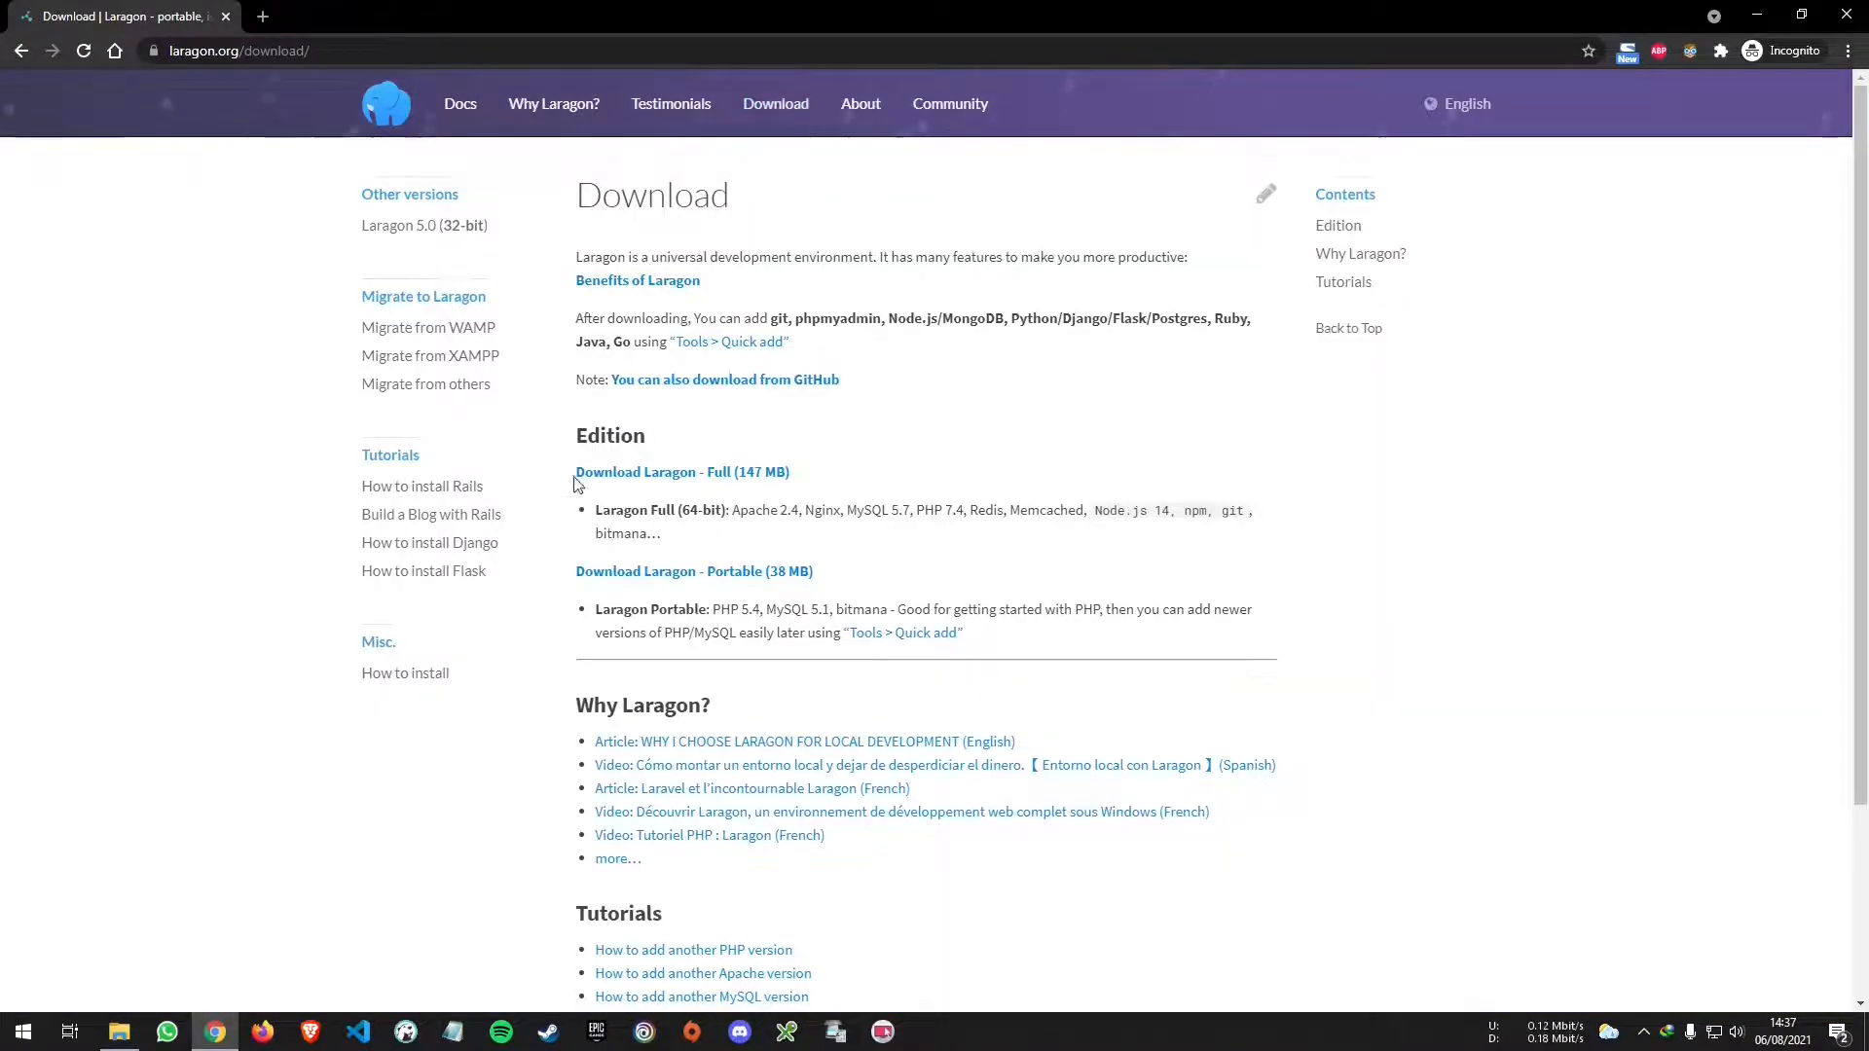
{"action": "left_click", "coordinate": [723, 472]}
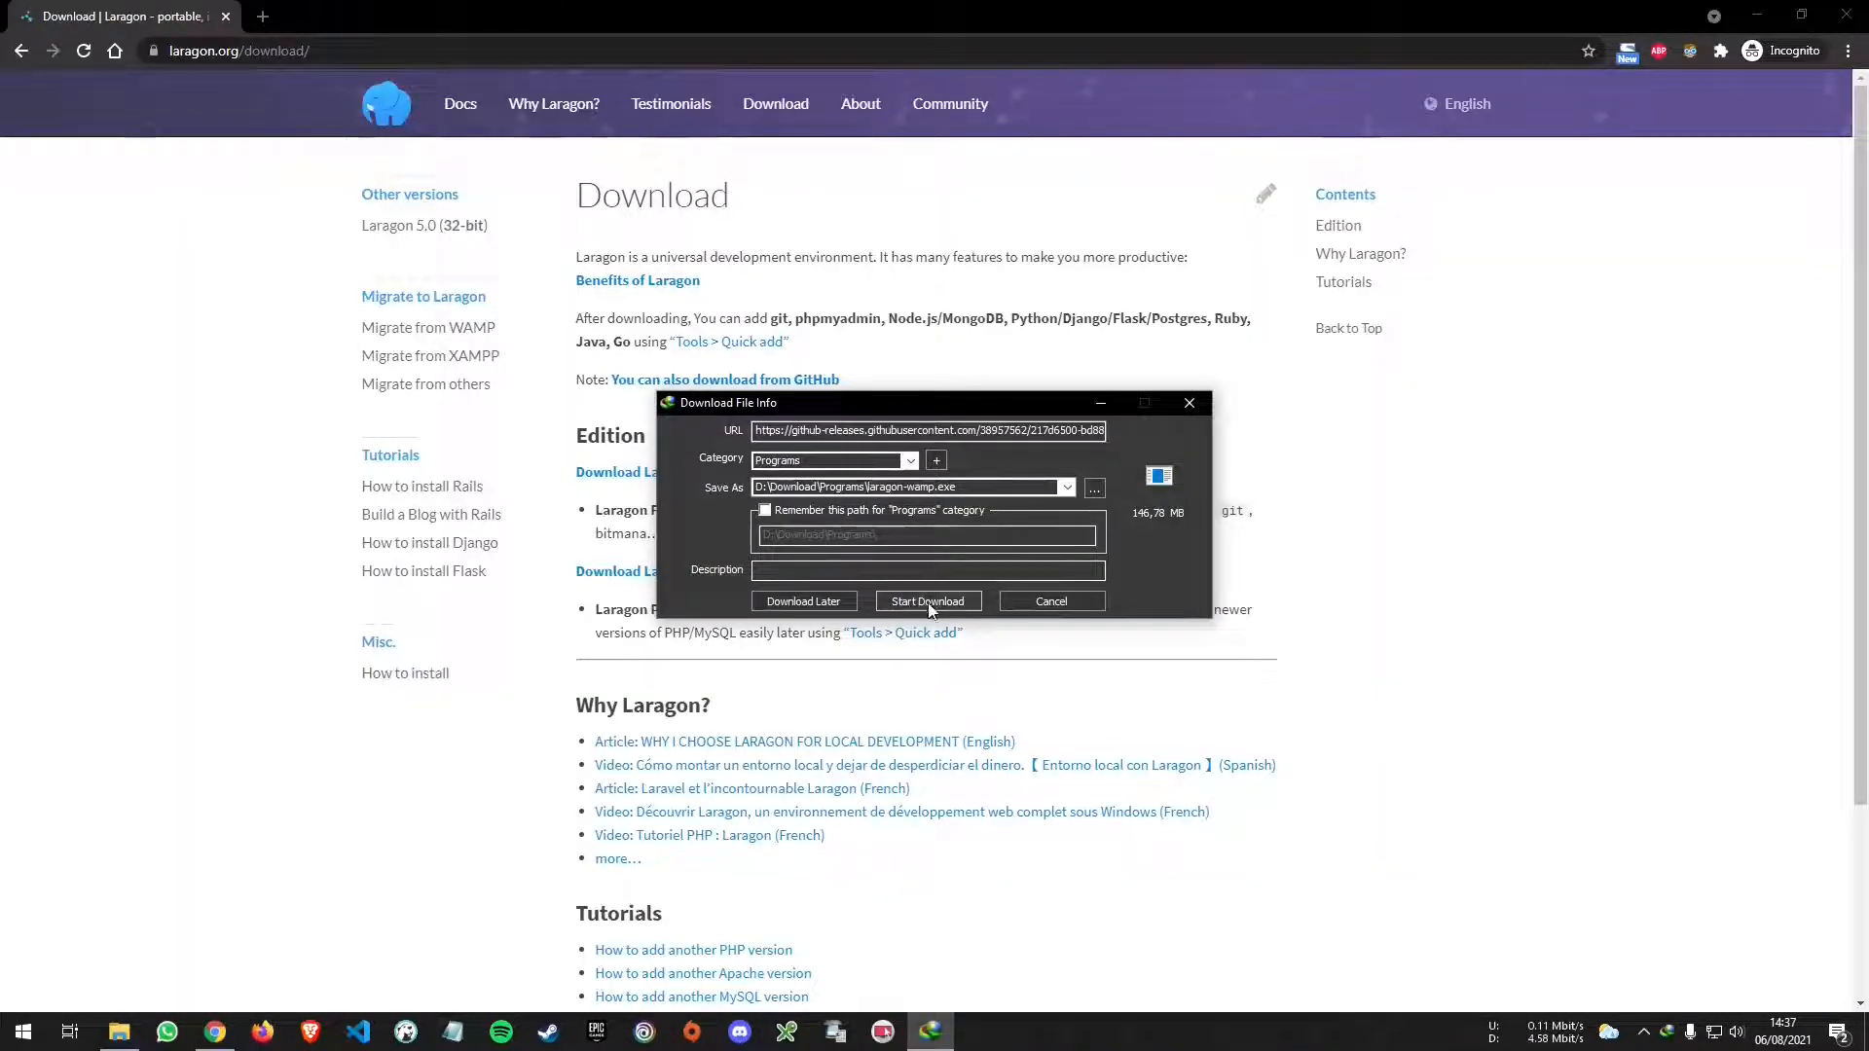
{"action": "left_click", "coordinate": [926, 604]}
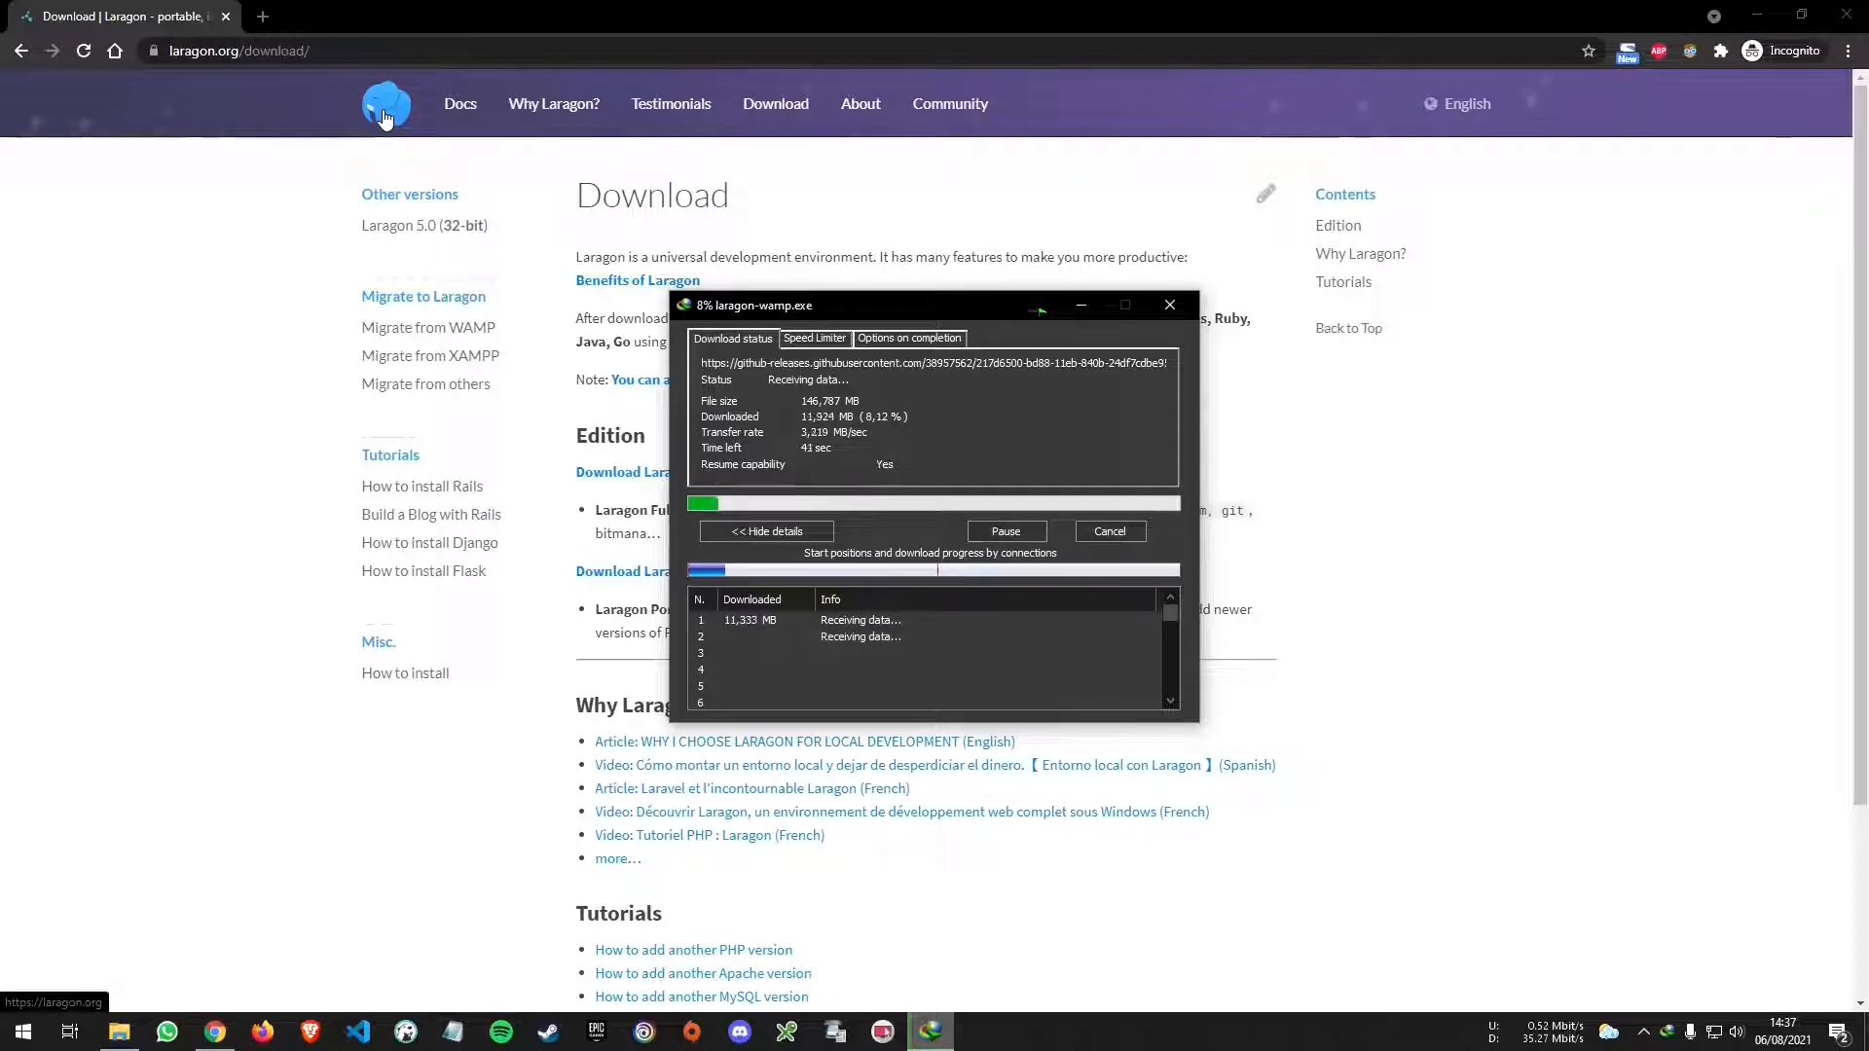
- Browse the Why Laragon? page, then read the Blazing fast and Pretty URLs features on the homepage
{"action": "left_click", "coordinate": [557, 104]}
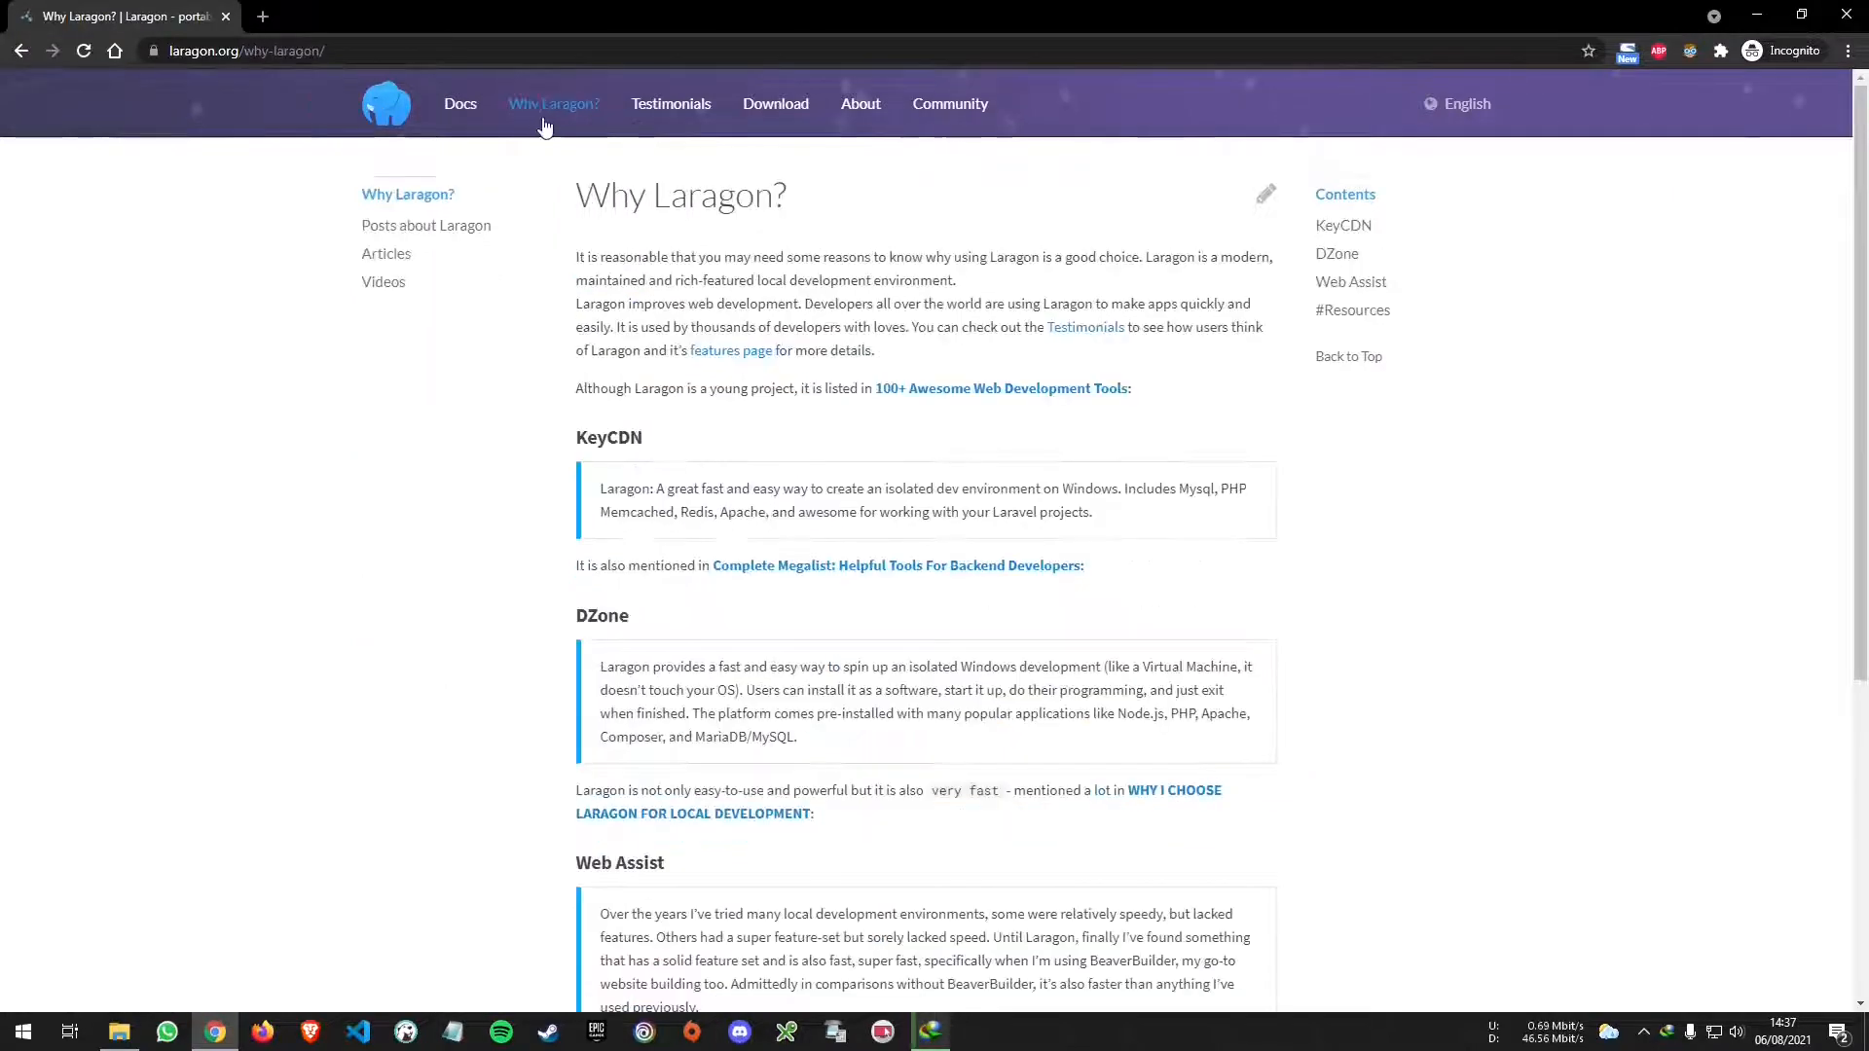
{"action": "scroll", "coordinate": [844, 370], "scroll_direction": "down", "scroll_amount": 5}
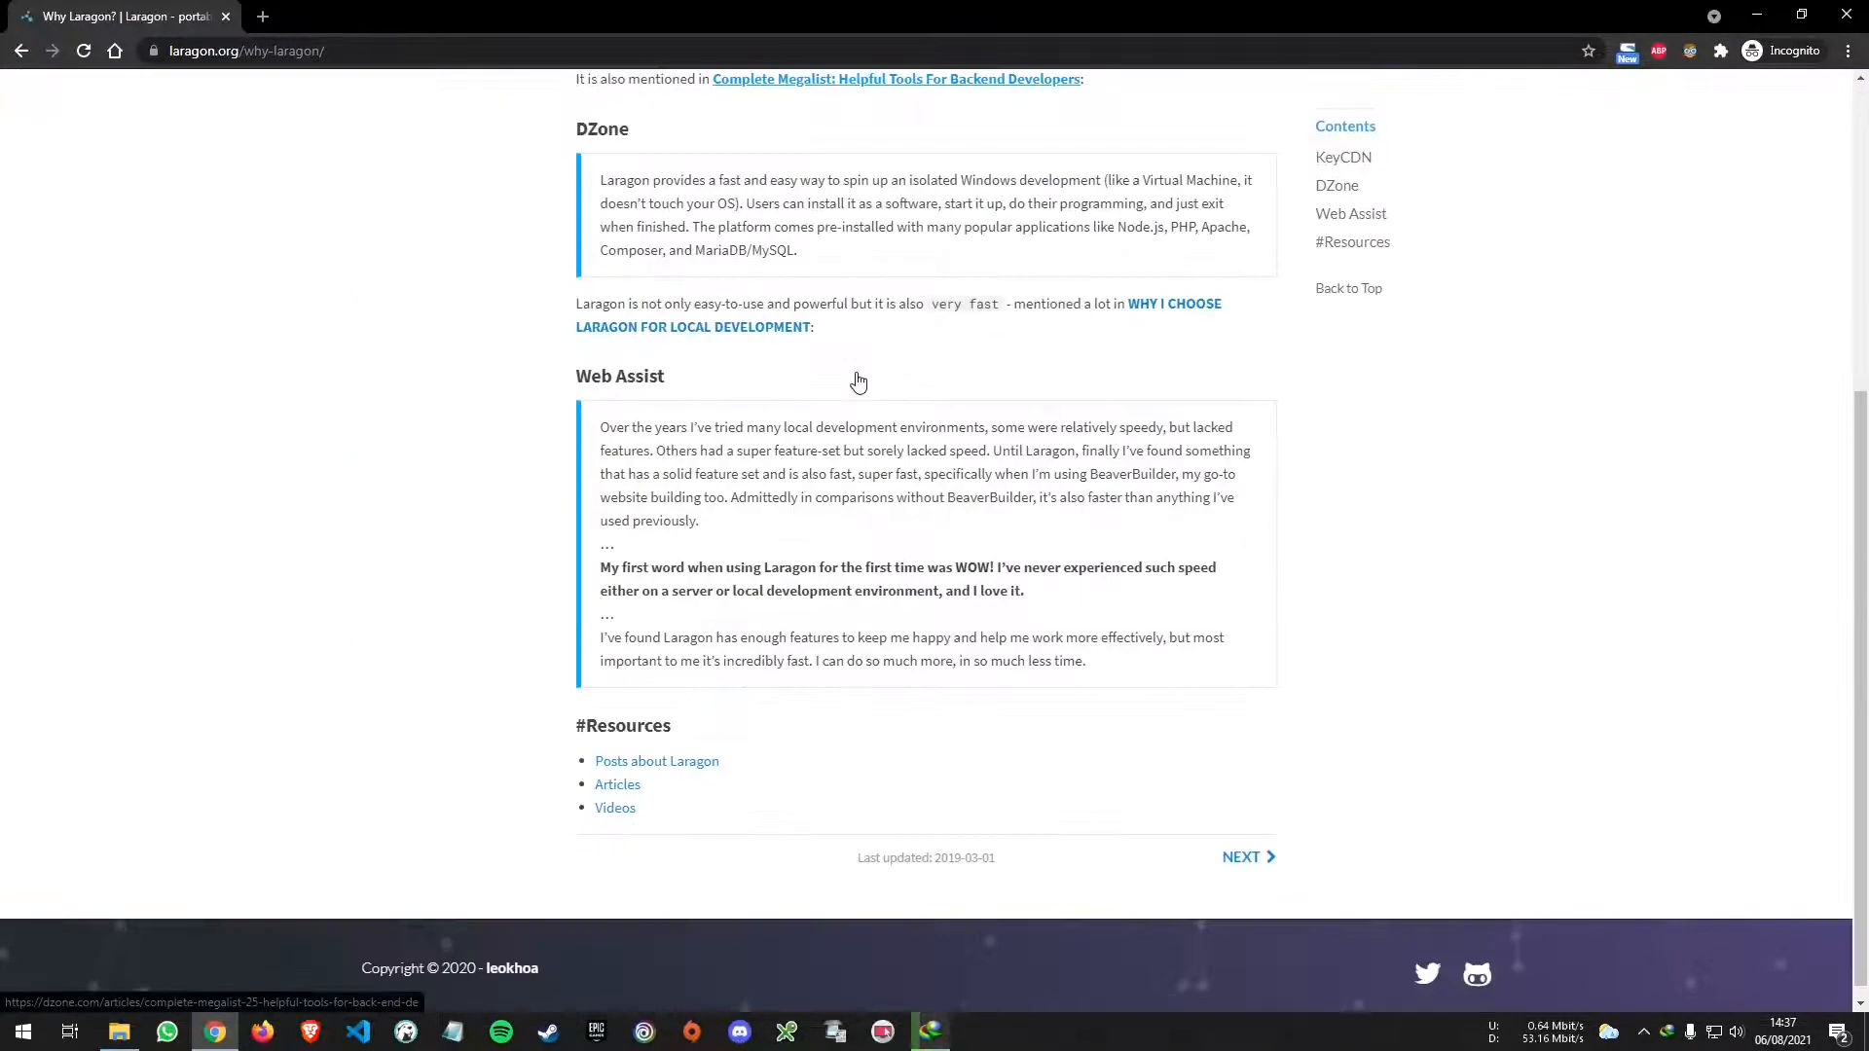
{"action": "scroll", "coordinate": [954, 581], "scroll_direction": "up", "scroll_amount": 5}
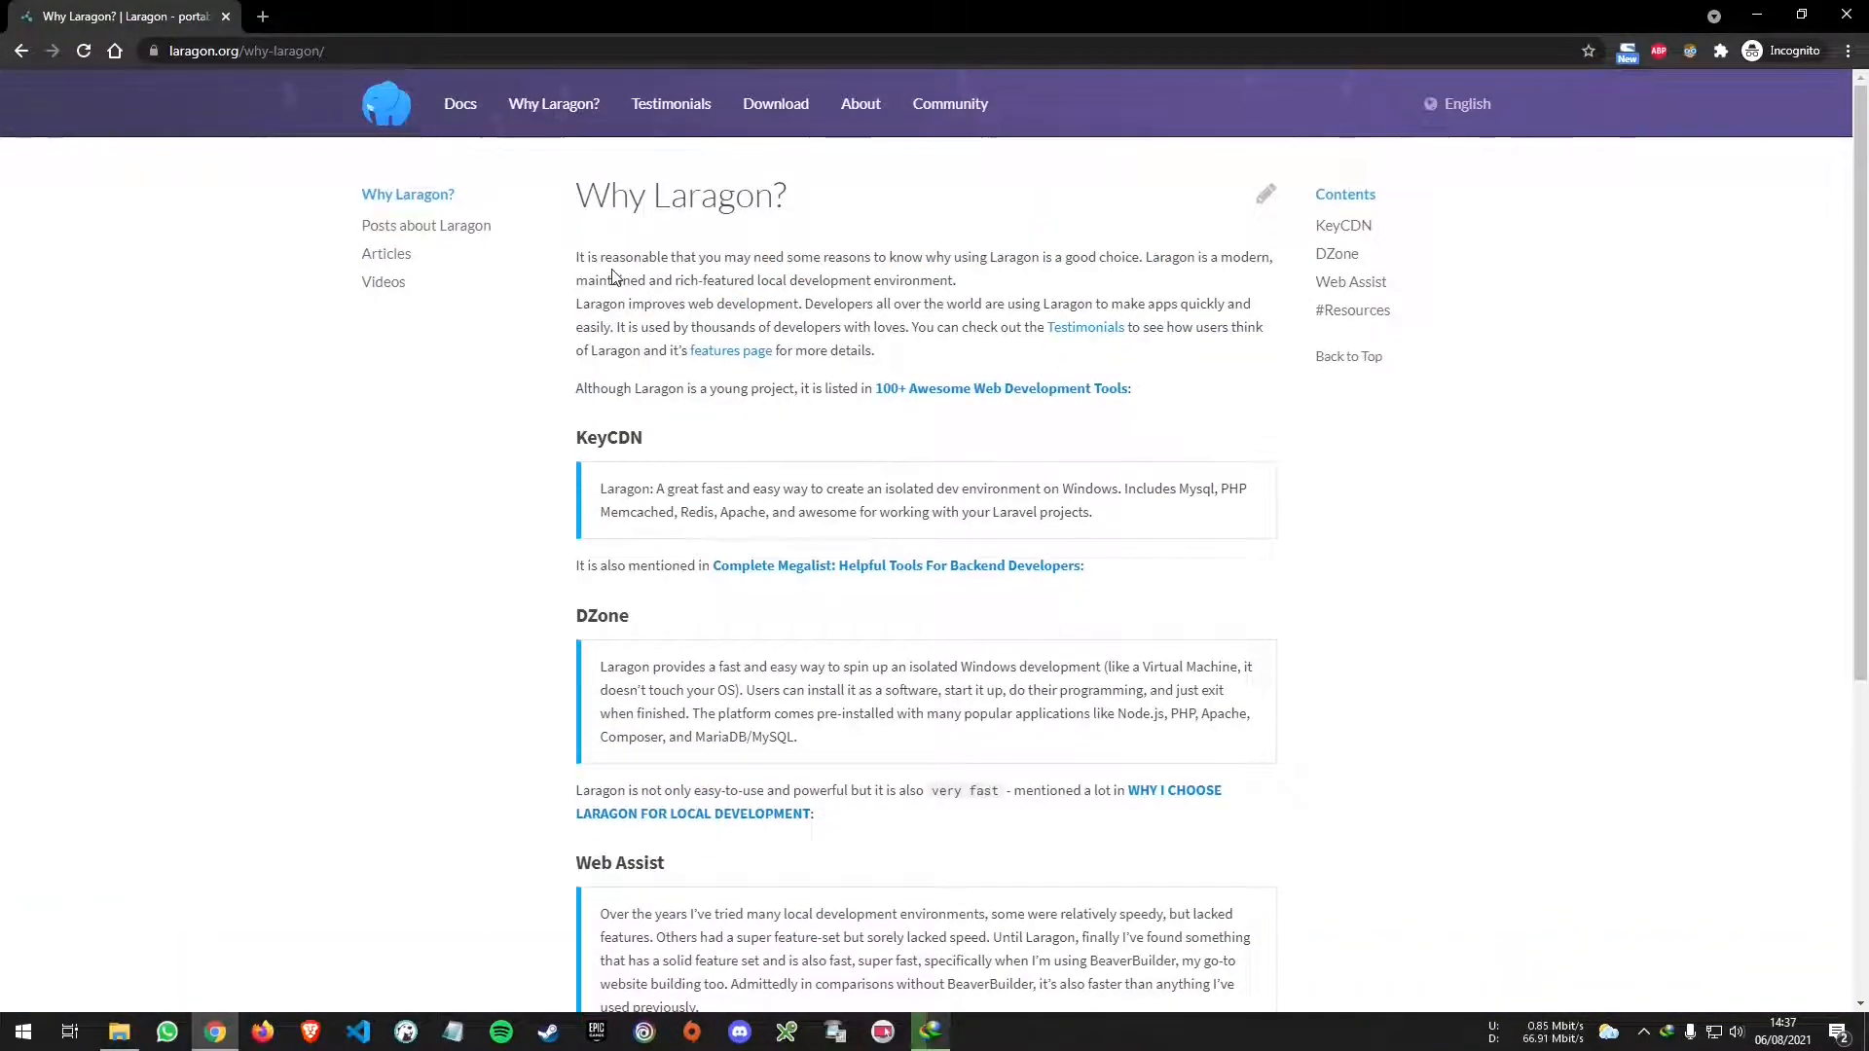
{"action": "left_click", "coordinate": [386, 103]}
{"action": "scroll", "coordinate": [809, 435], "scroll_direction": "down", "scroll_amount": 10}
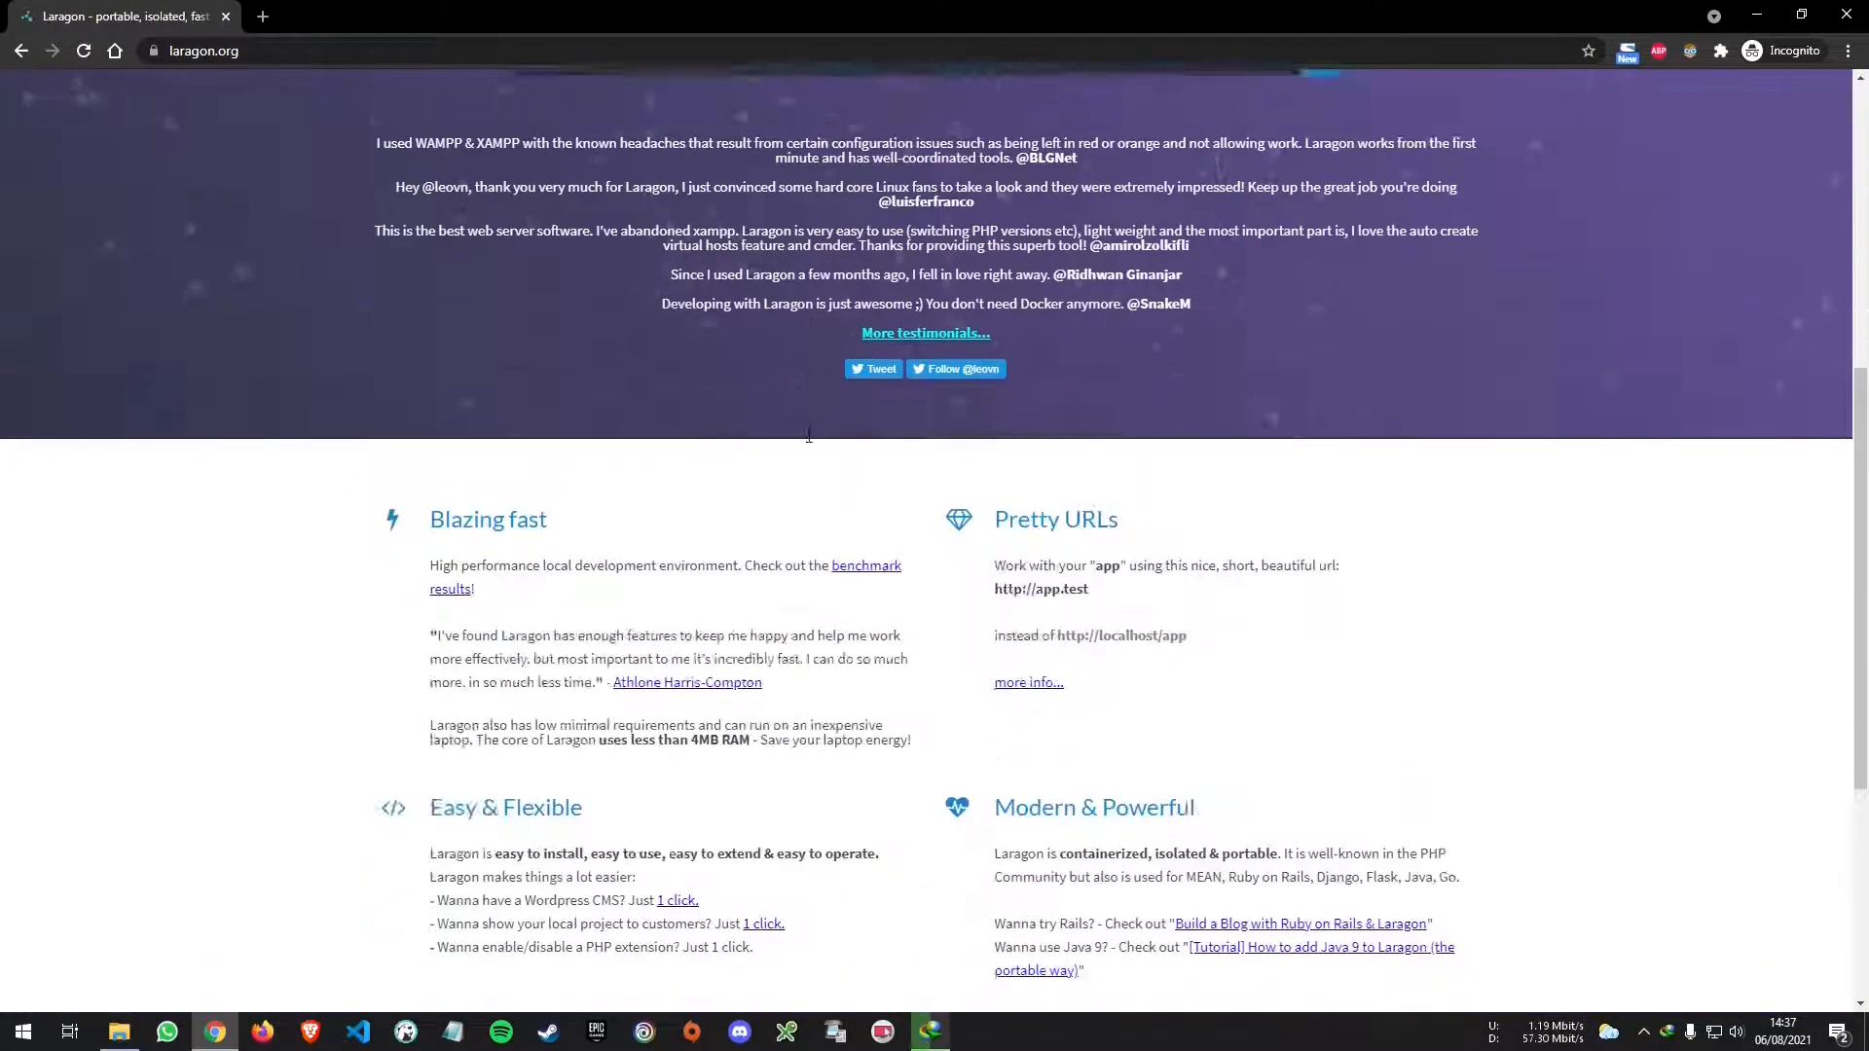
{"action": "scroll", "coordinate": [809, 435], "scroll_direction": "up", "scroll_amount": 3}
{"action": "left_click_drag", "start_coordinate": [426, 459], "coordinate": [555, 455]}
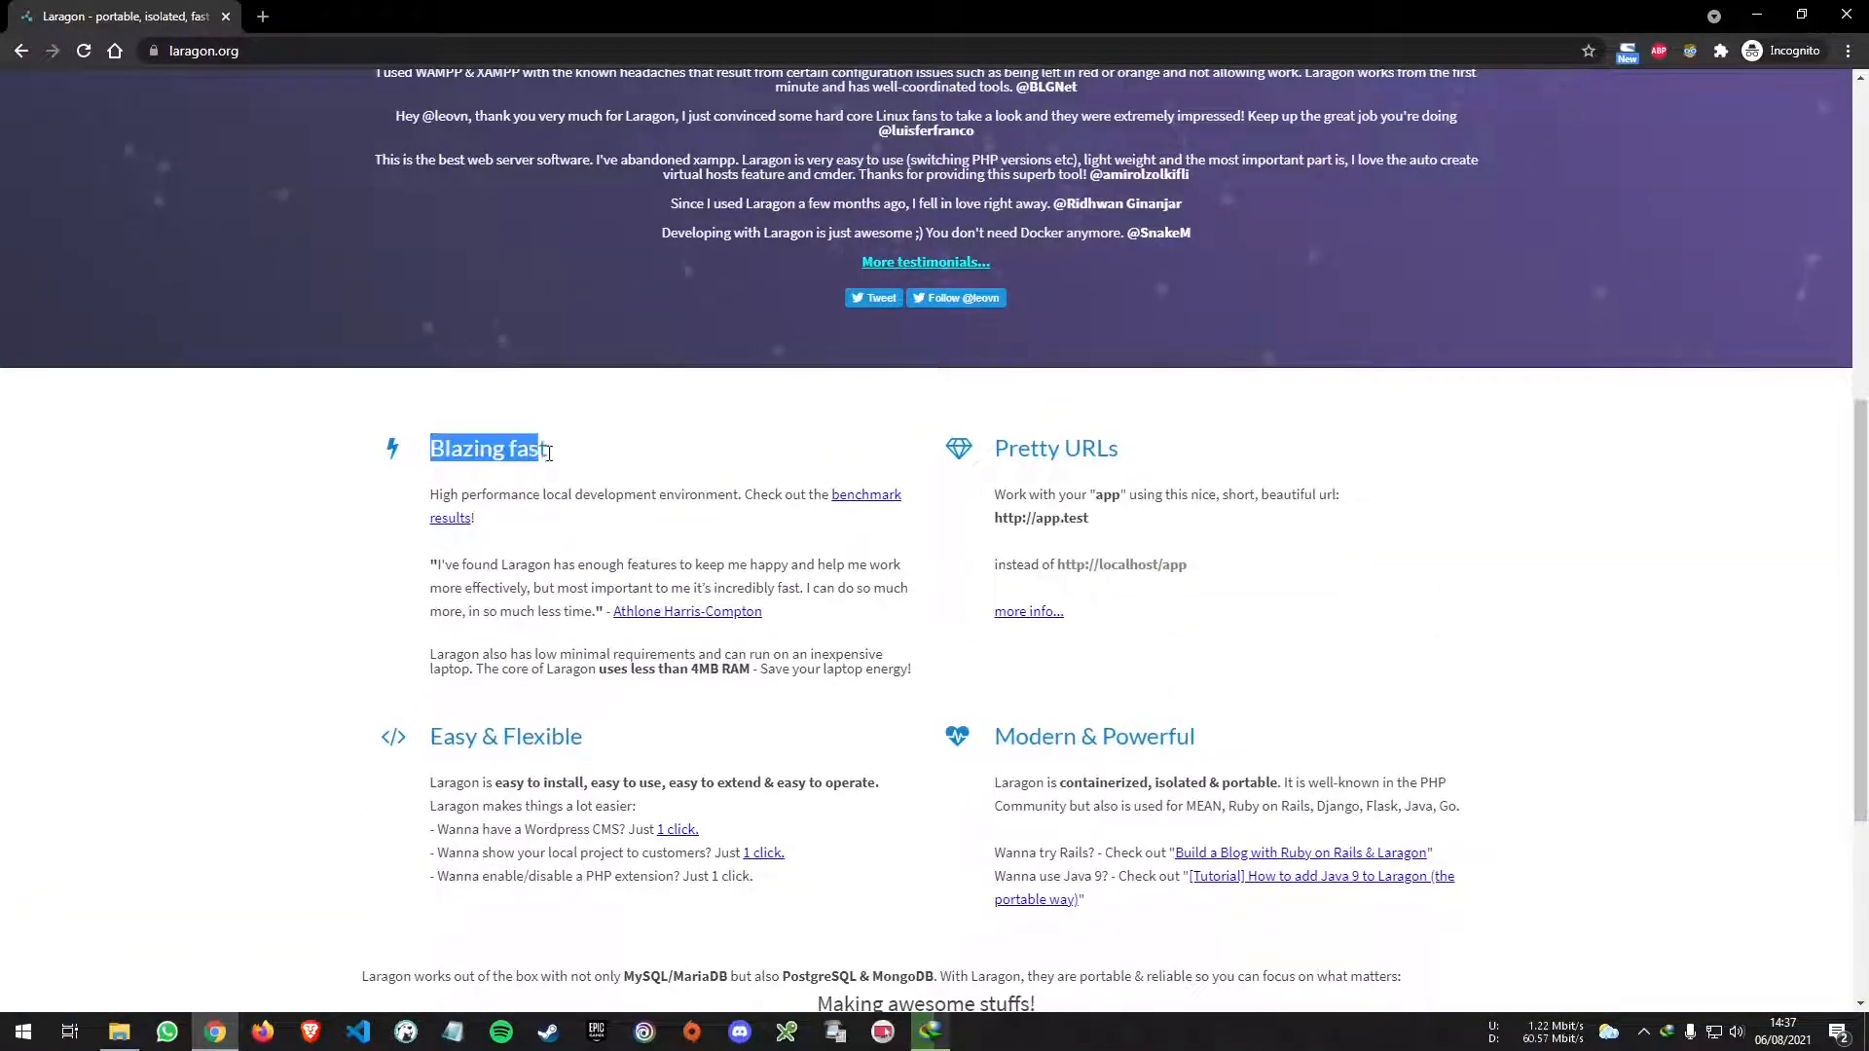
{"action": "left_click", "coordinate": [581, 452]}
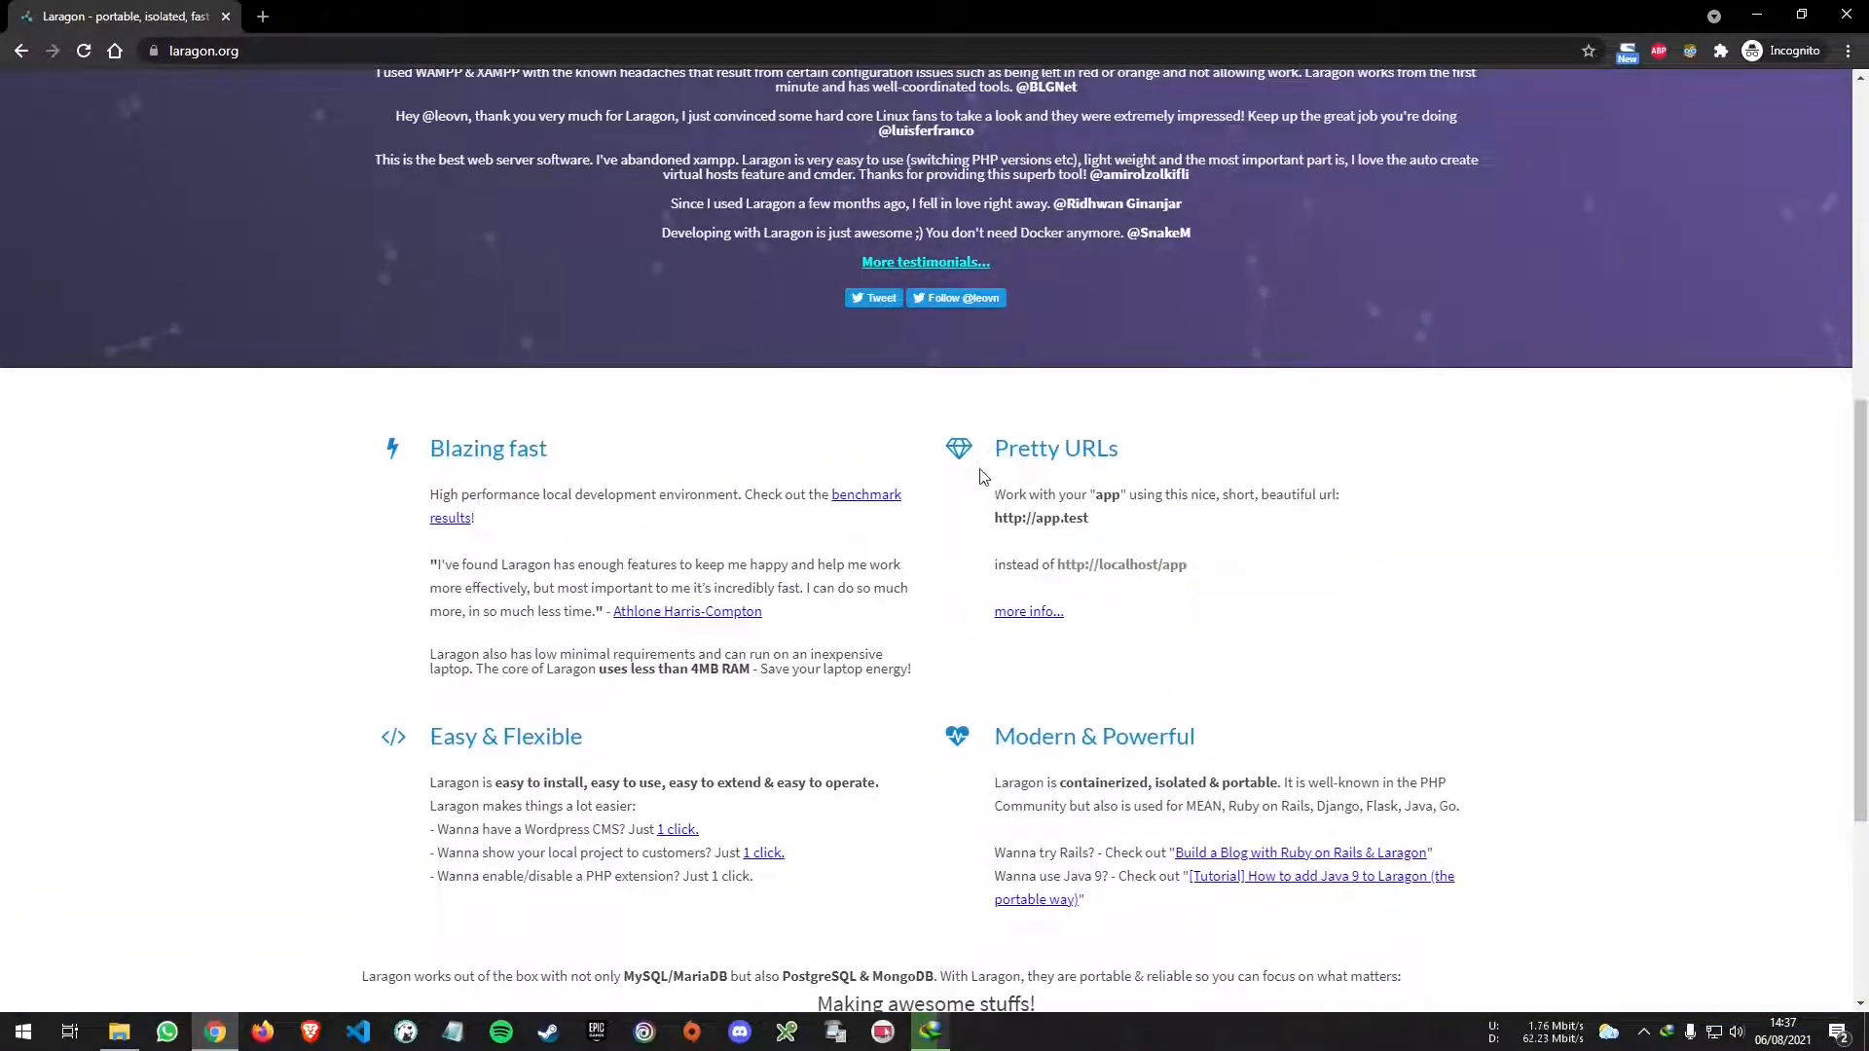
{"action": "left_click_drag", "start_coordinate": [1001, 446], "coordinate": [1229, 476]}
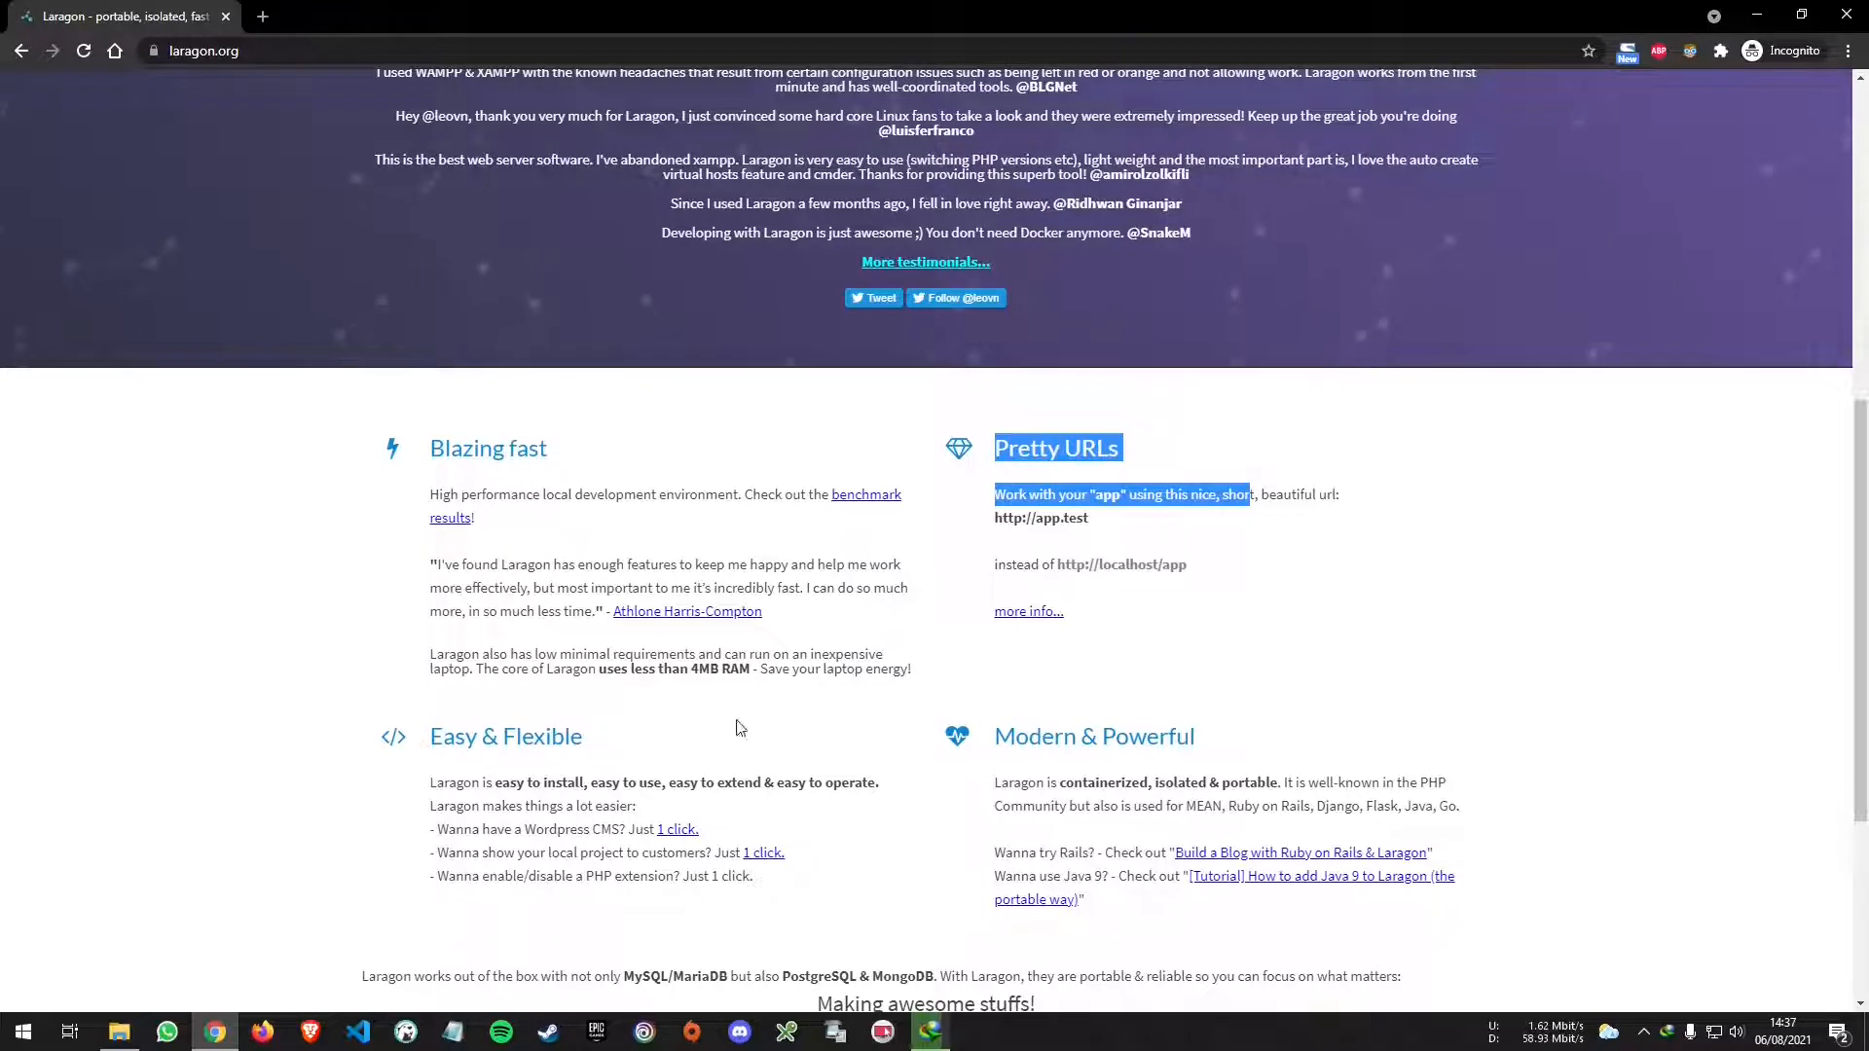
{"action": "left_click", "coordinate": [1275, 737]}
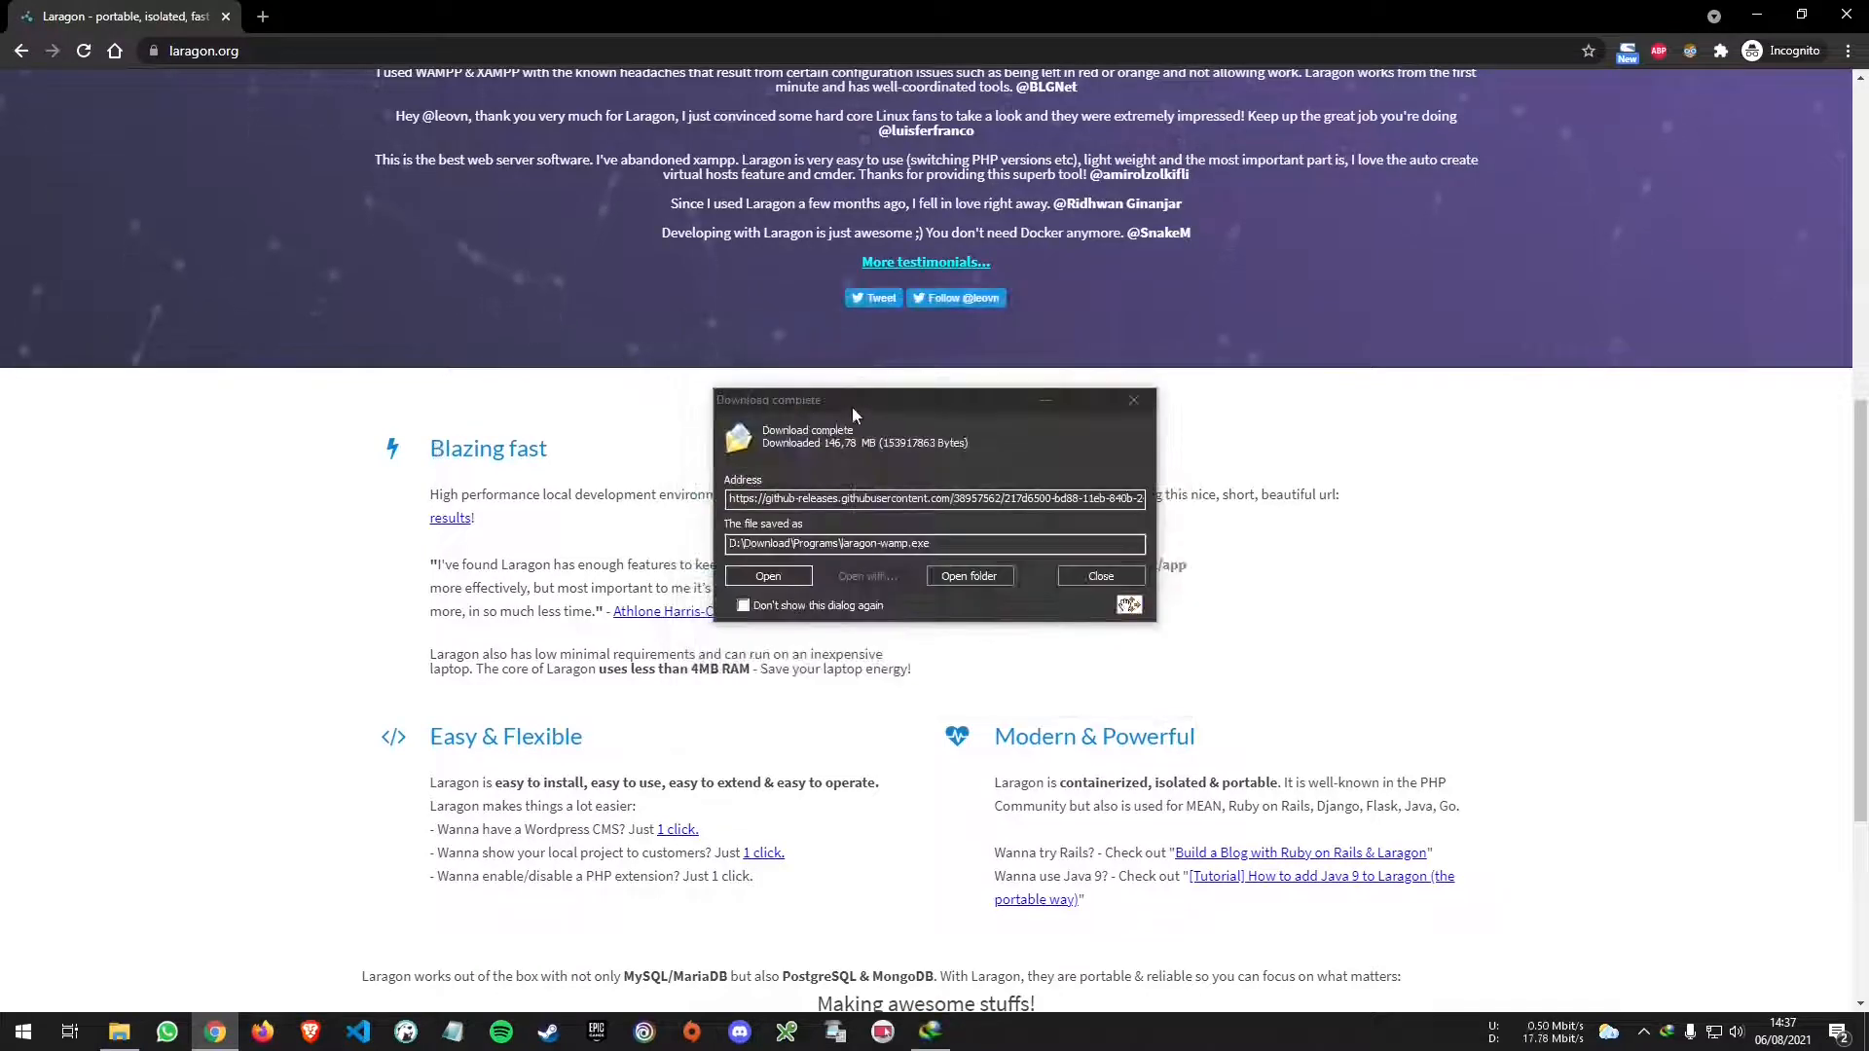
- Move the download notice aside and highlight the Blazing fast and Pretty URLs (app.test) text
{"action": "left_click_drag", "start_coordinate": [851, 401], "coordinate": [828, 122]}
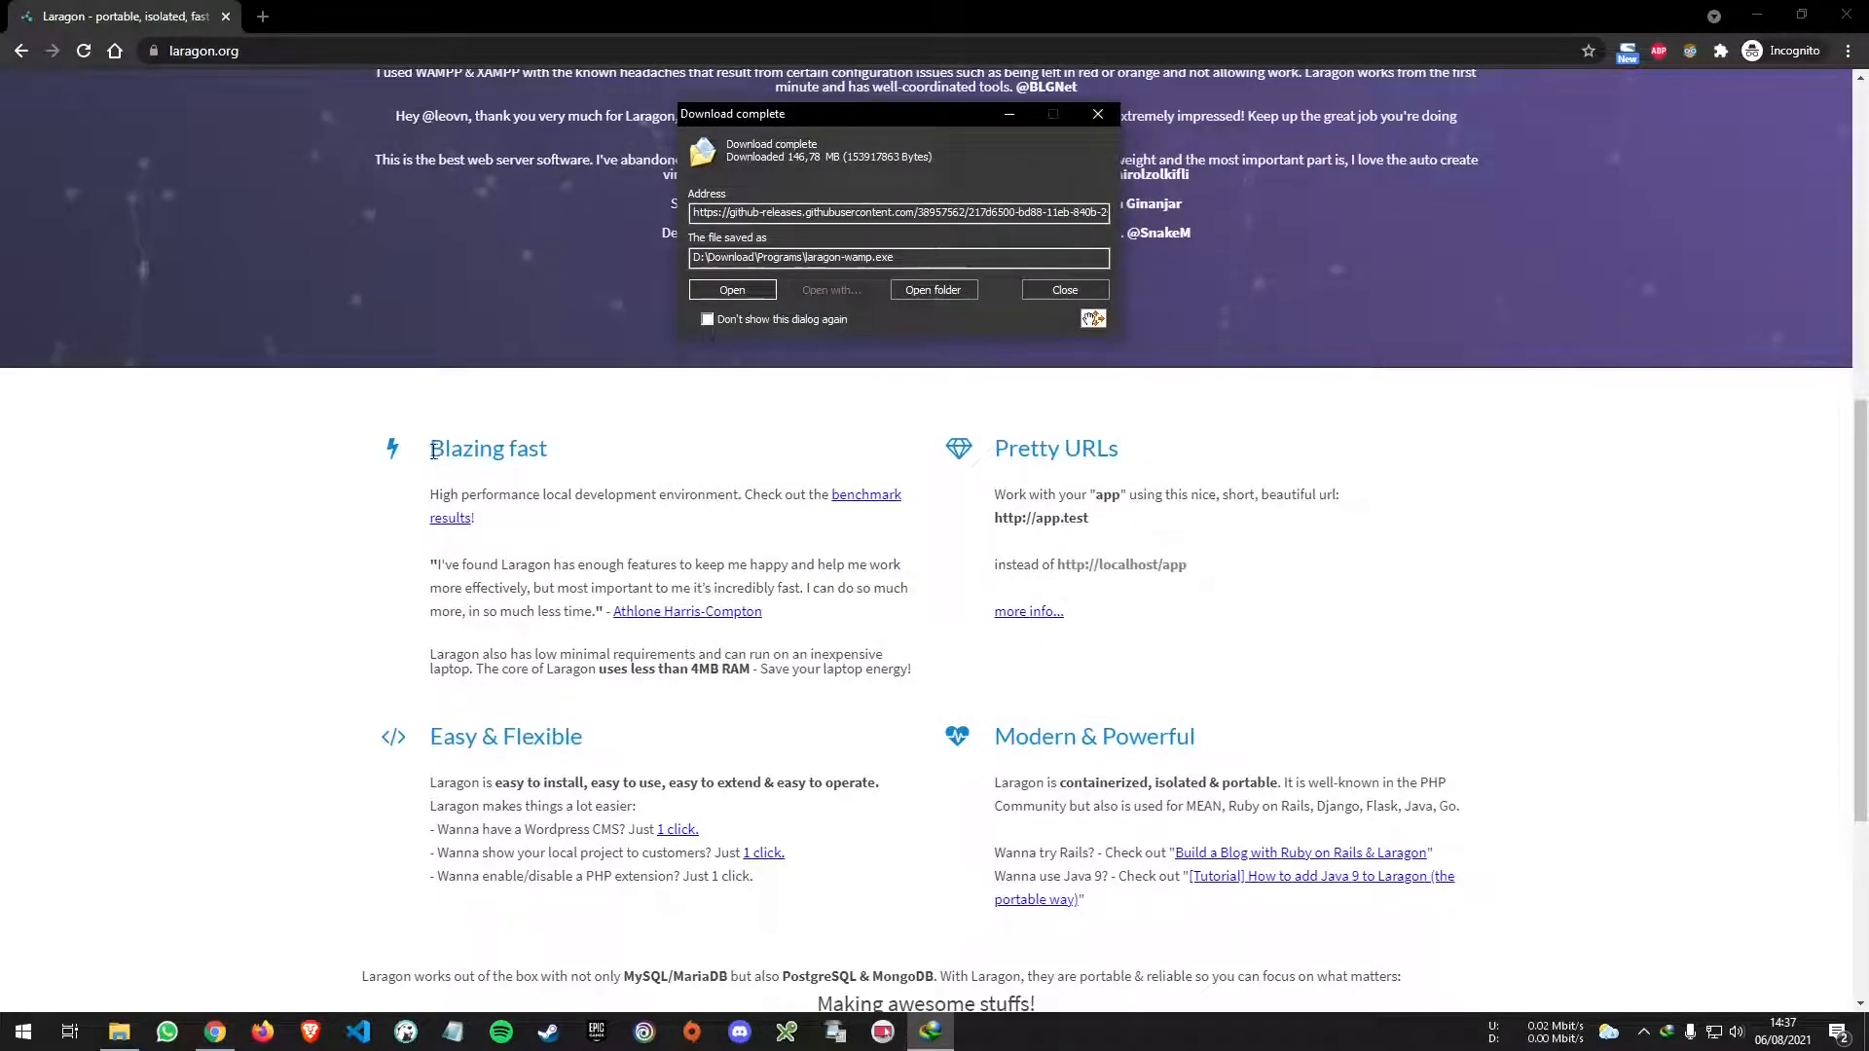
{"action": "left_click_drag", "start_coordinate": [441, 448], "coordinate": [571, 455]}
{"action": "left_click", "coordinate": [634, 447]}
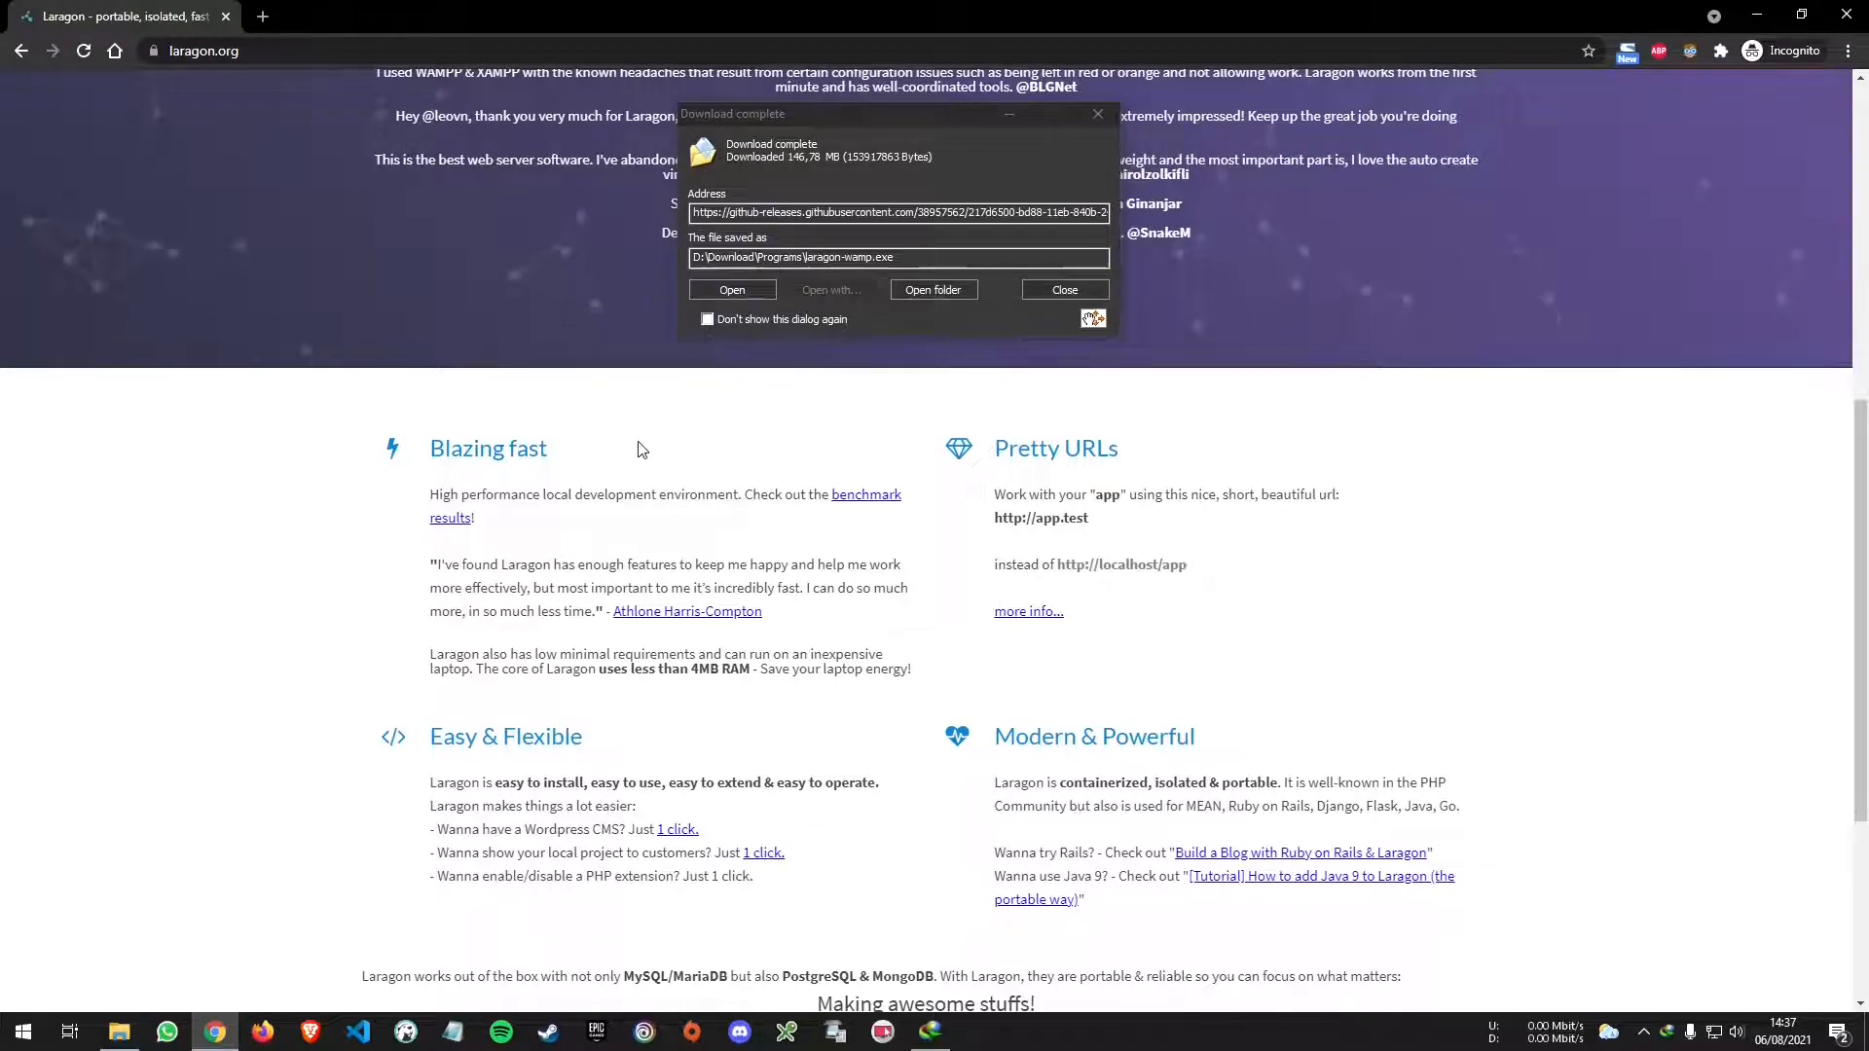
{"action": "left_click_drag", "start_coordinate": [1136, 460], "coordinate": [993, 450]}
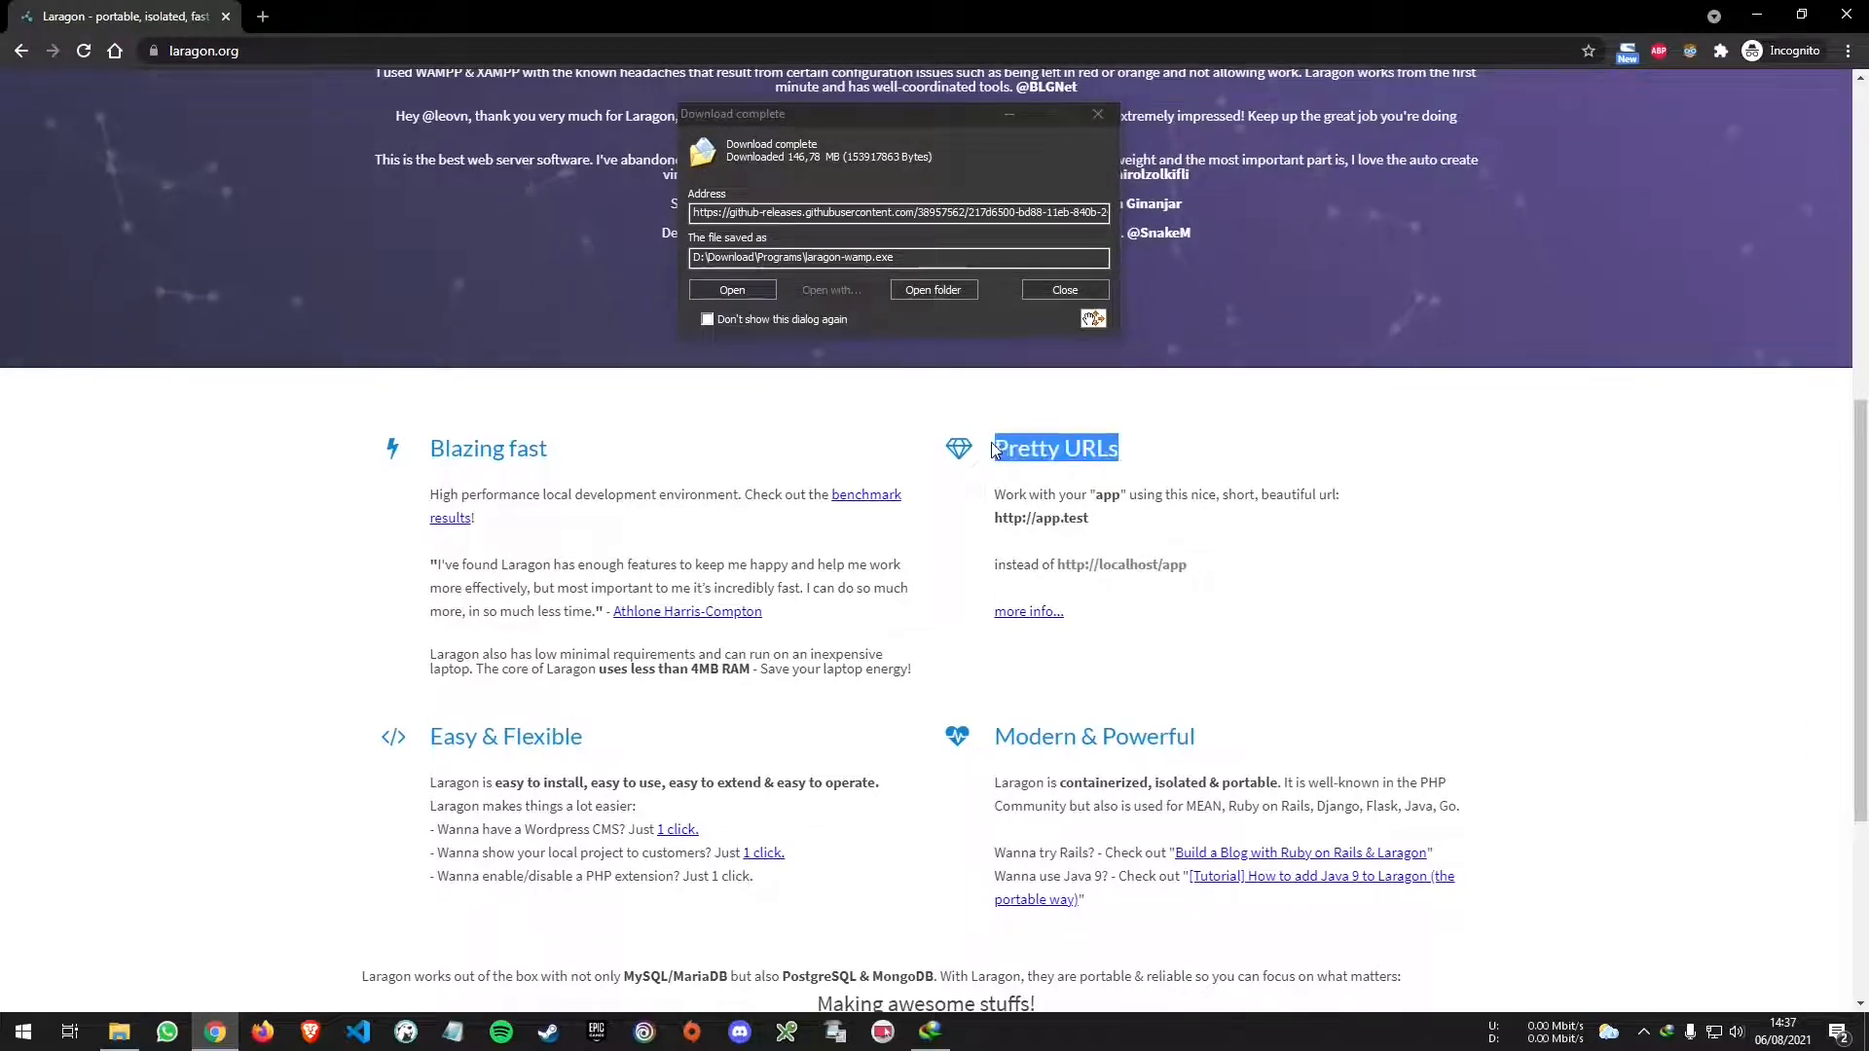
{"action": "left_click", "coordinate": [1164, 446]}
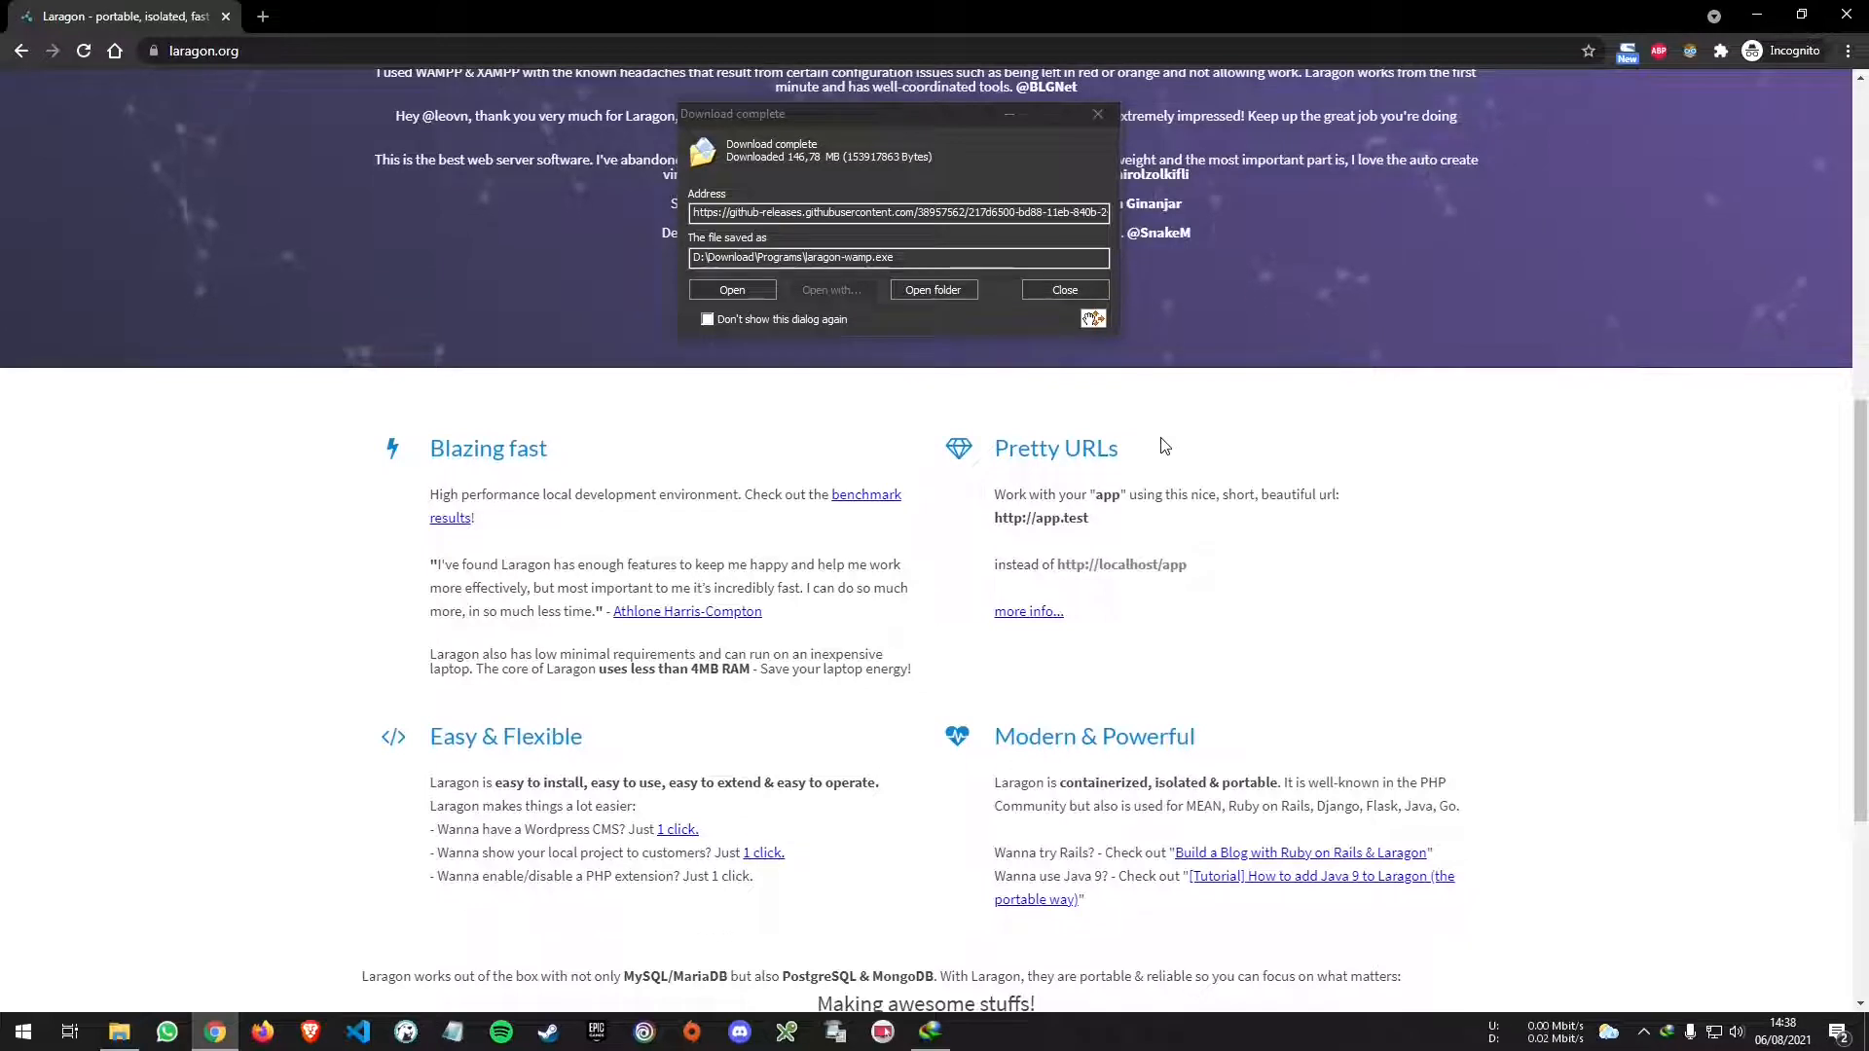
{"action": "left_click_drag", "start_coordinate": [1091, 519], "coordinate": [1035, 520]}
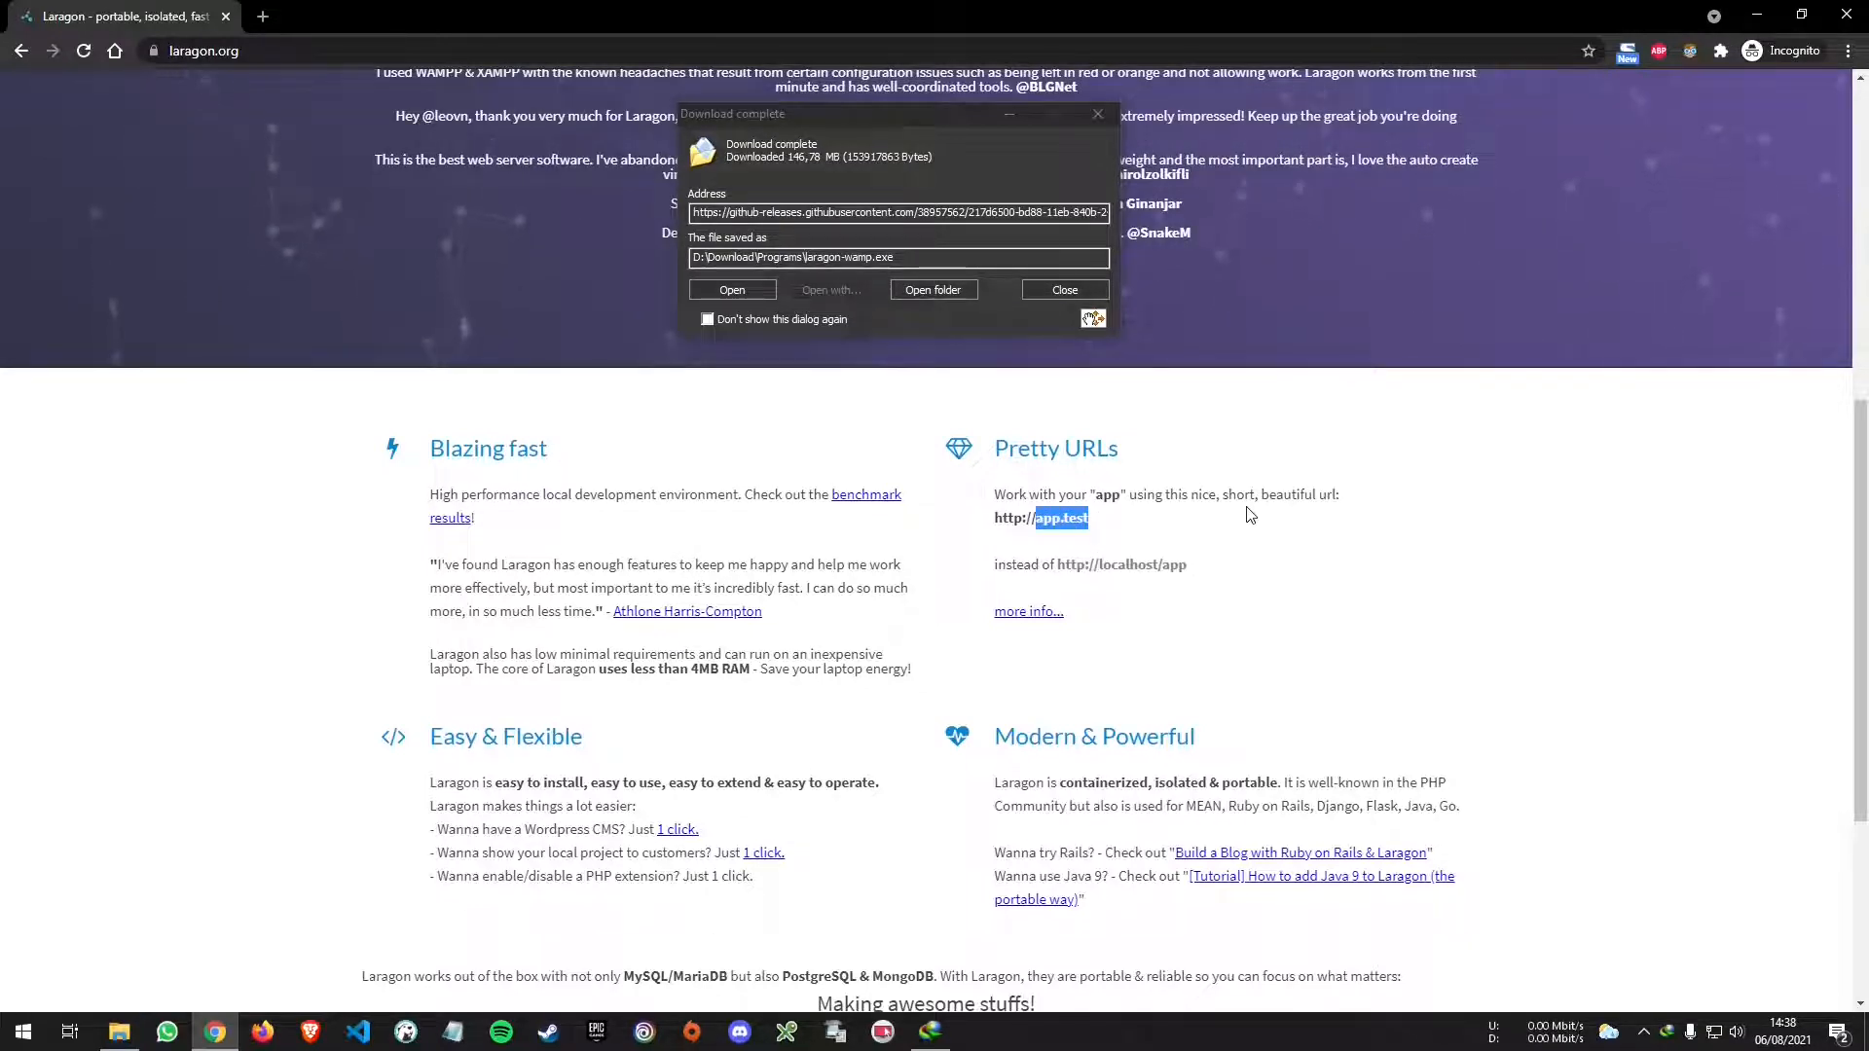
- Run laragon-wamp.exe from the download-complete dialog and reset the page zoom
{"action": "scroll", "coordinate": [1140, 526], "scroll_direction": "up", "scroll_amount": 2}
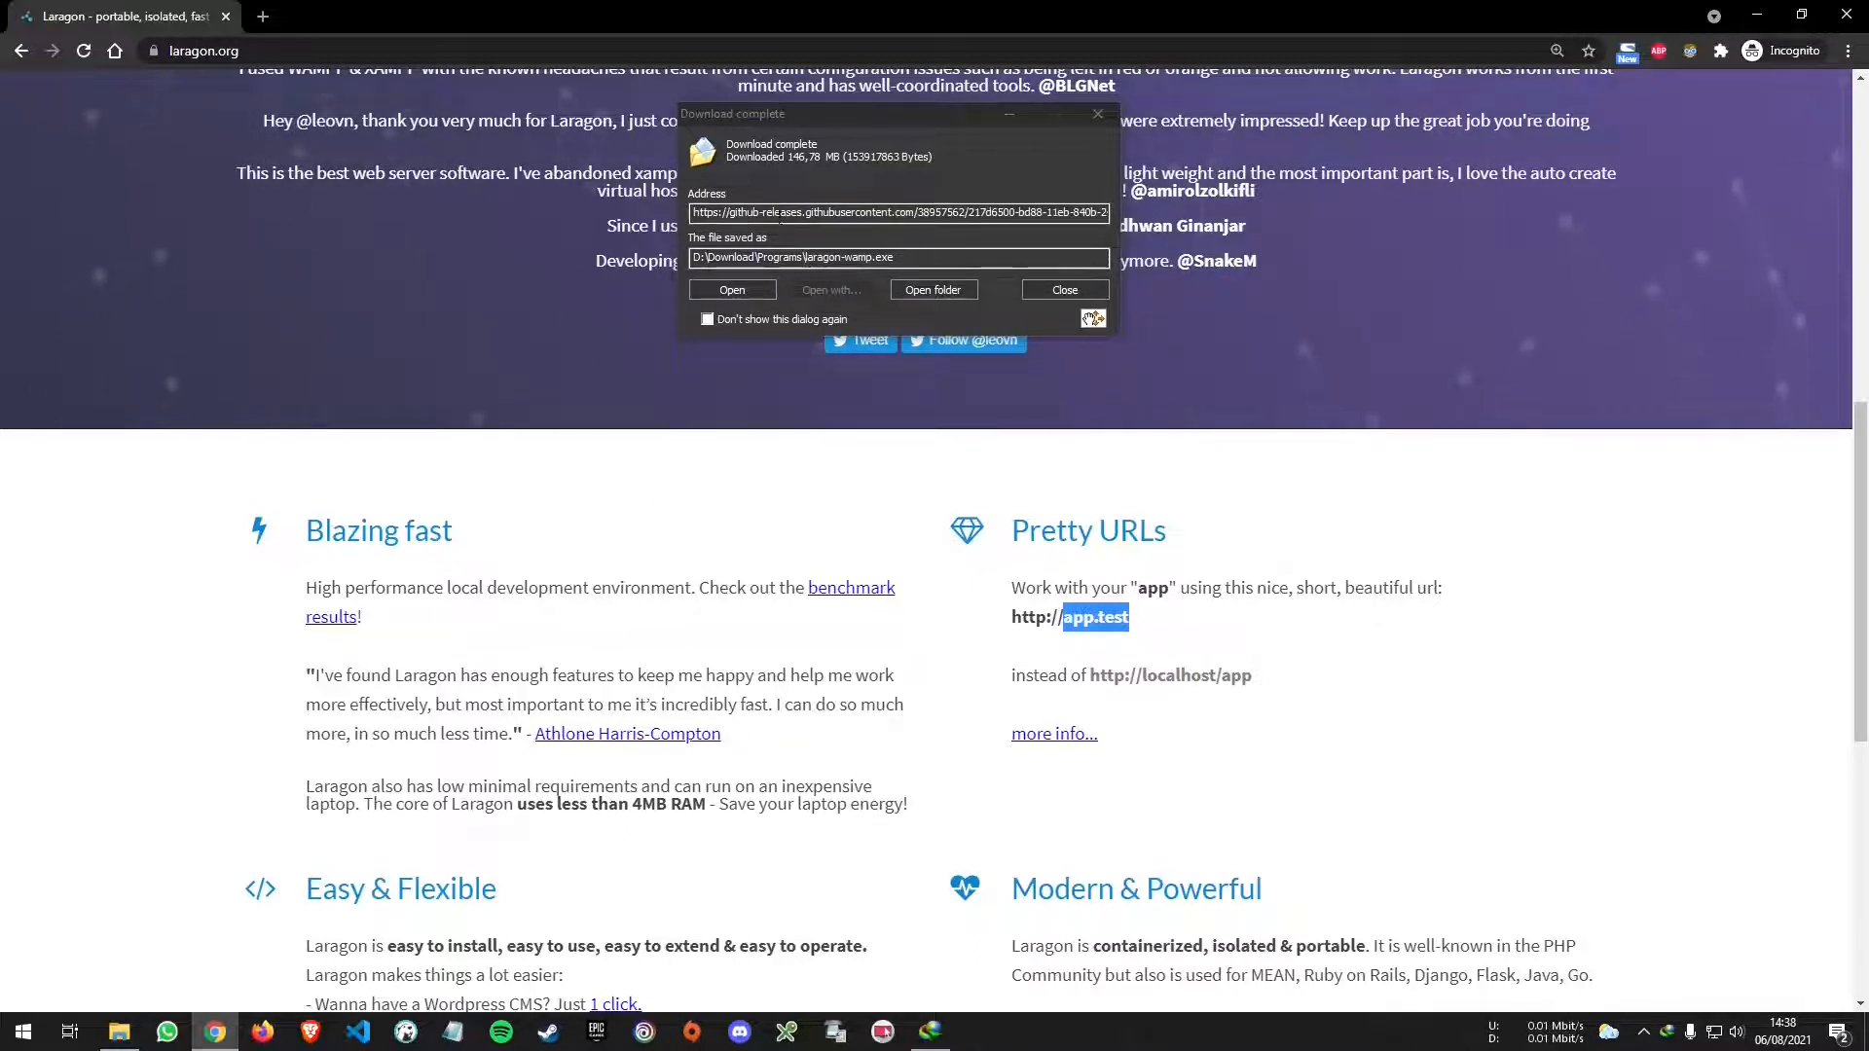
{"action": "left_click", "coordinate": [733, 290]}
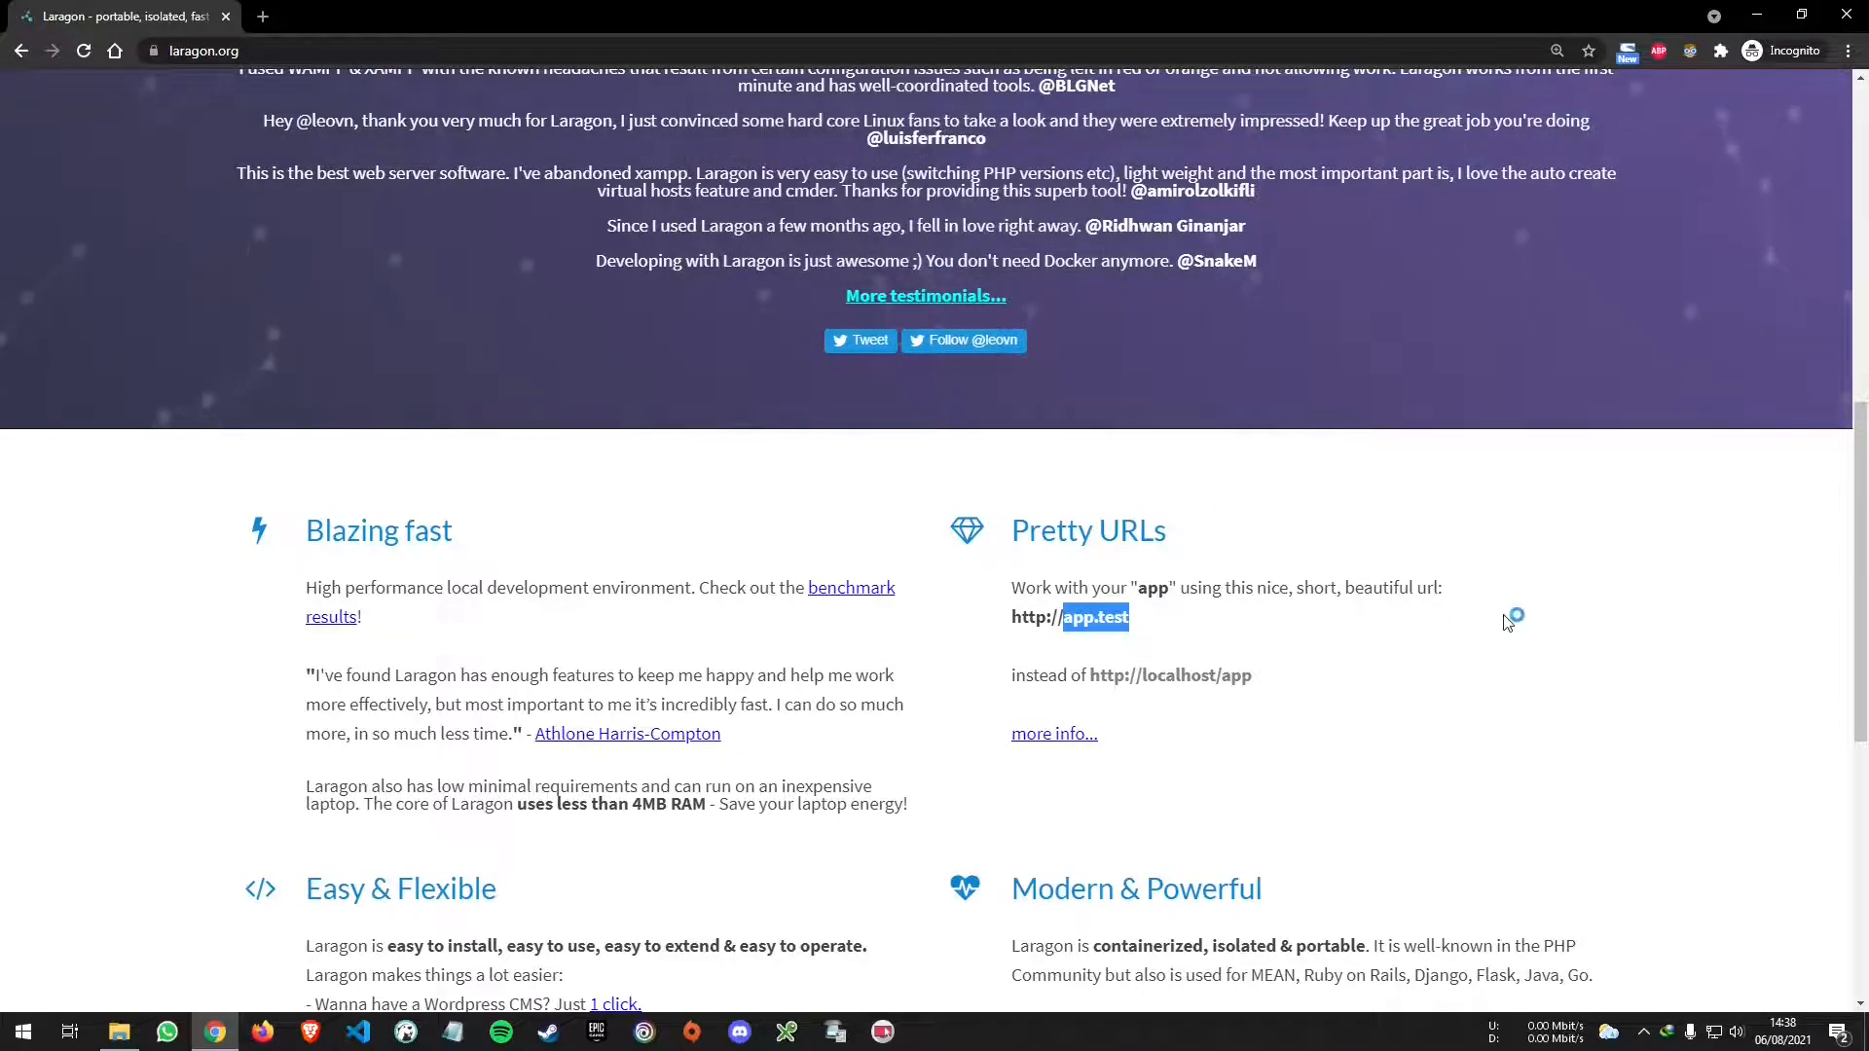
{"action": "key", "text": "ctrl+minus"}
{"action": "key", "text": "ctrl+minus"}
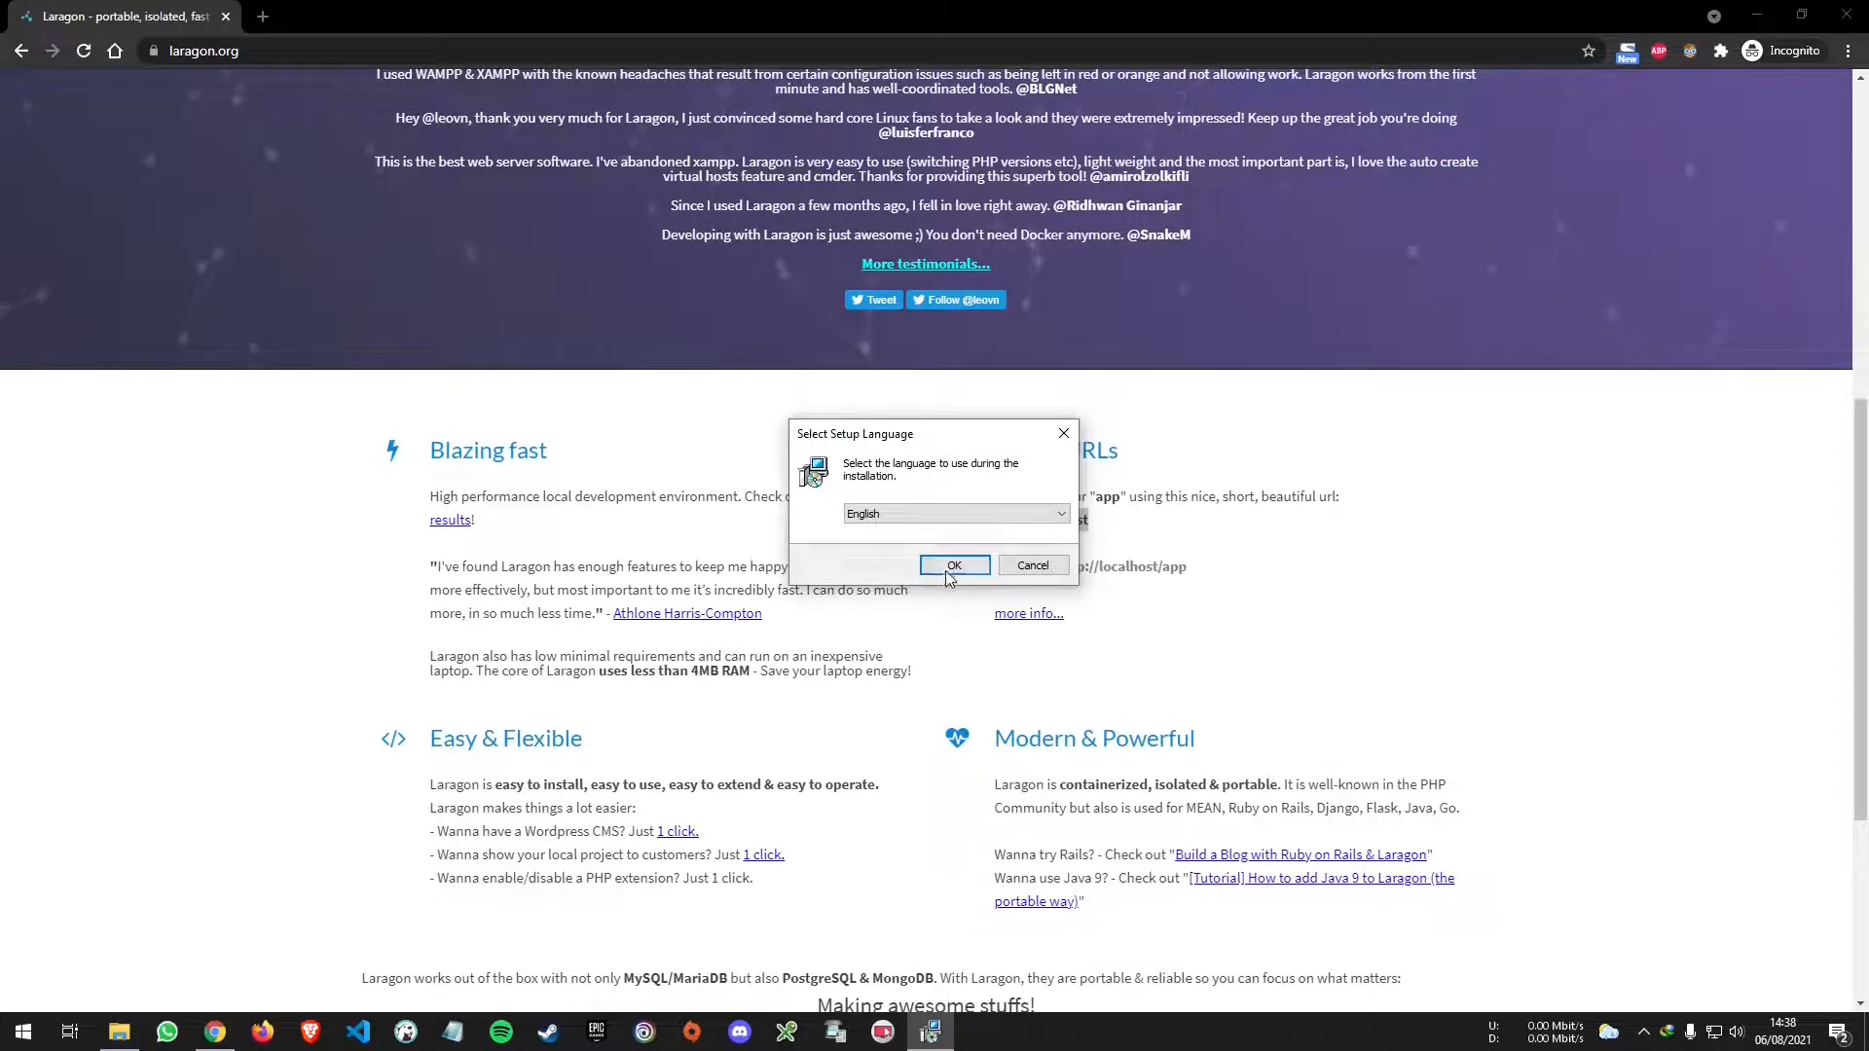
- Choose English and change the install folder from C: to D:\laragon
{"action": "left_click", "coordinate": [955, 567]}
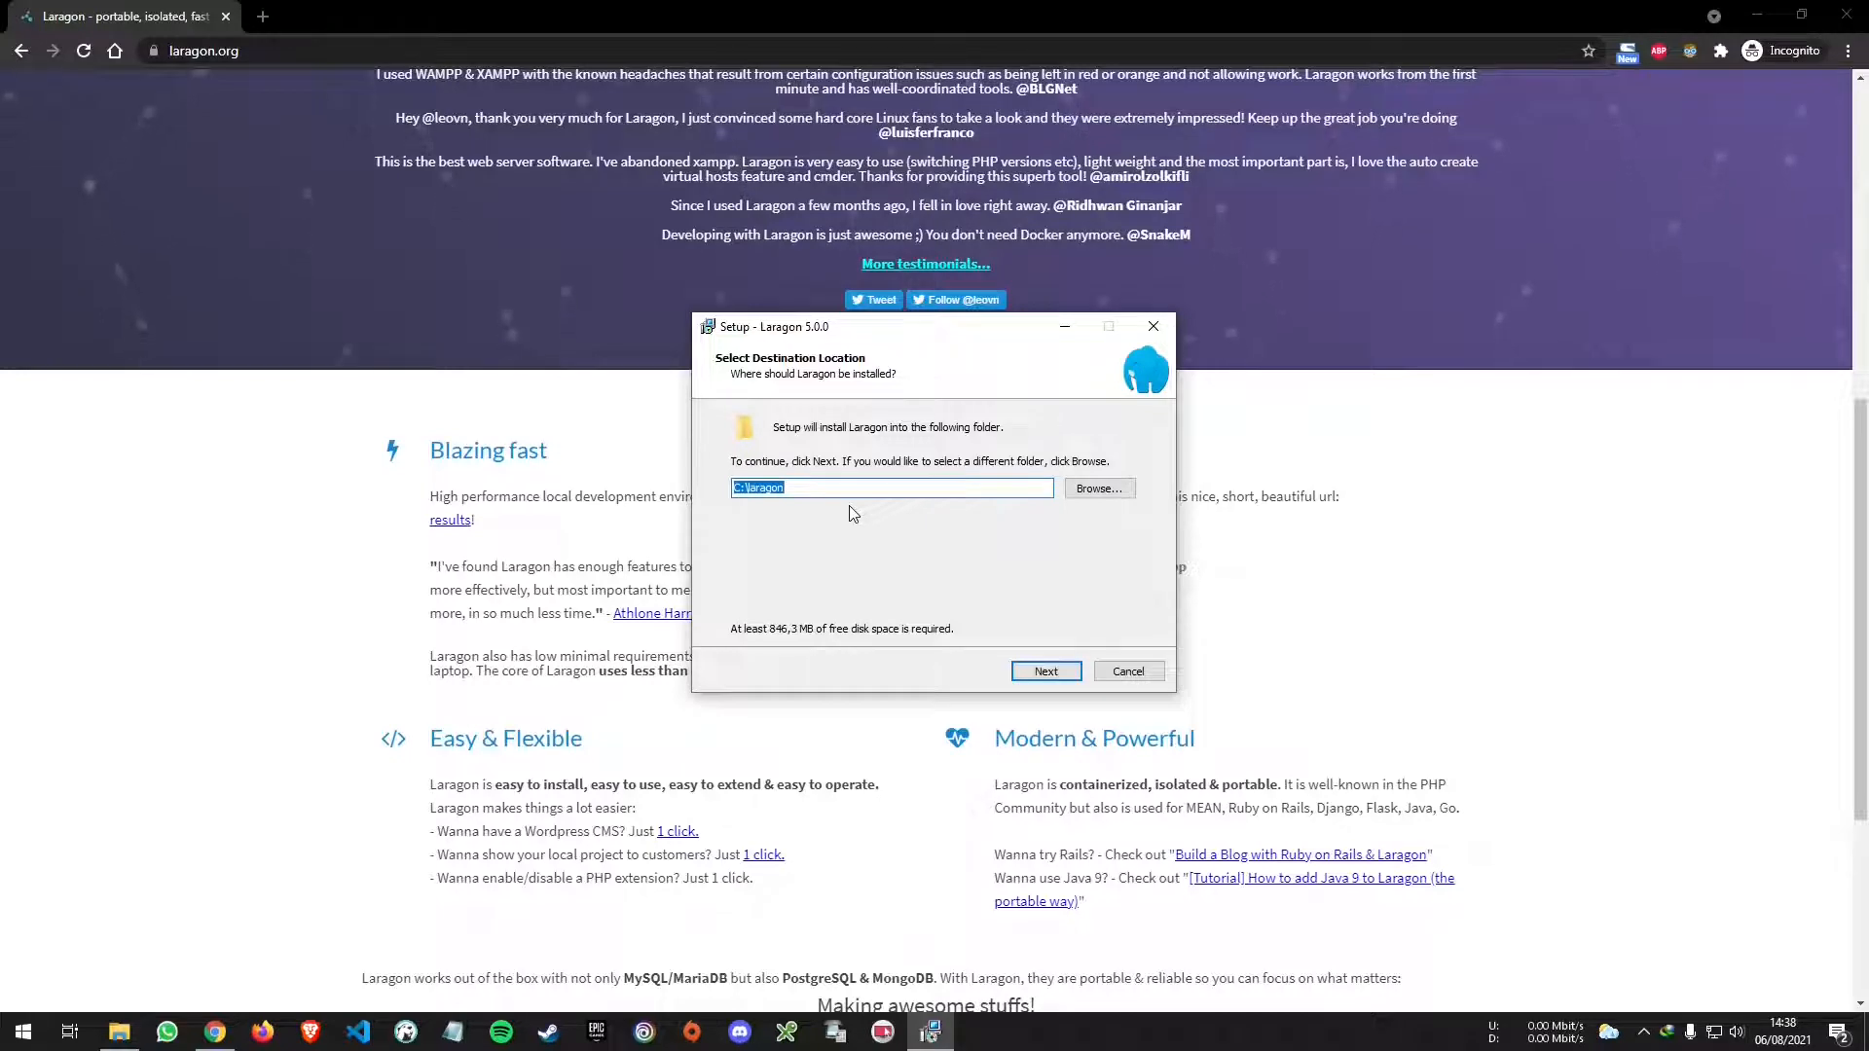
{"action": "key", "text": "Home"}
{"action": "key", "text": "Delete"}
{"action": "key", "text": "Delete"}
{"action": "type", "text": "D:"}
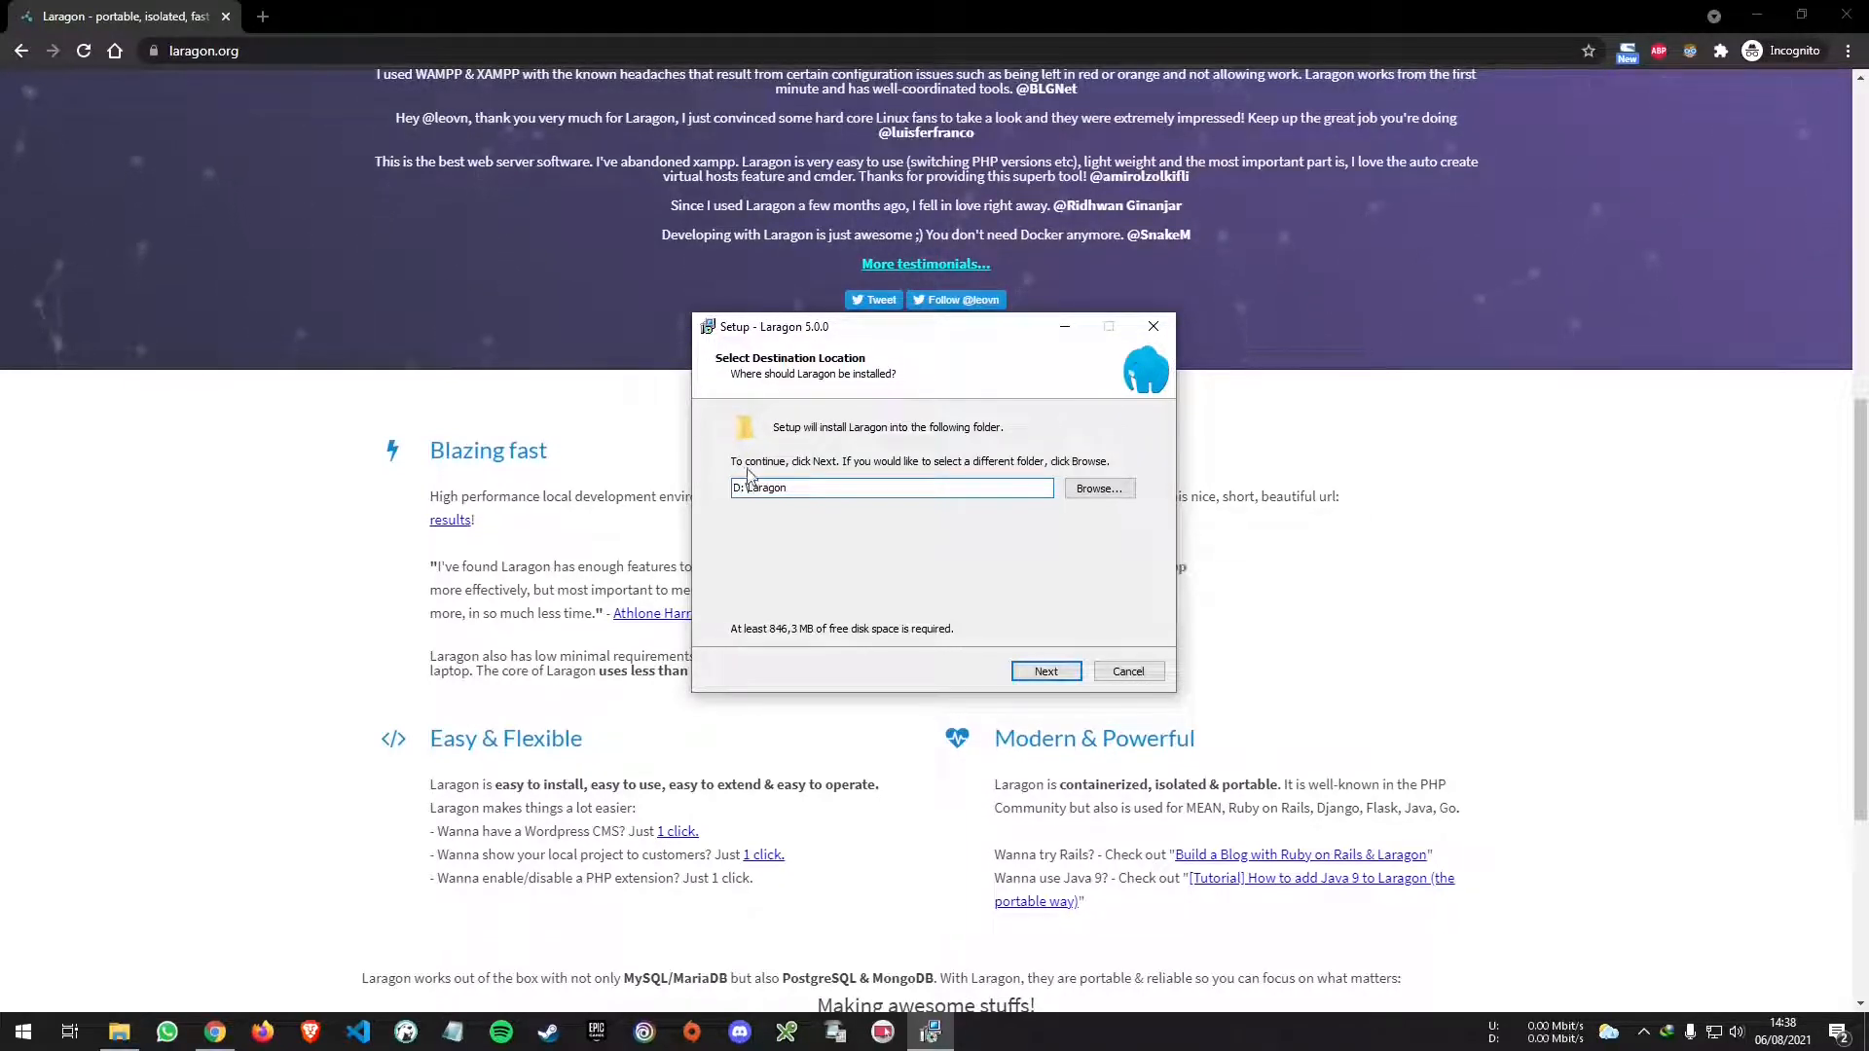
{"action": "left_click", "coordinate": [1076, 672]}
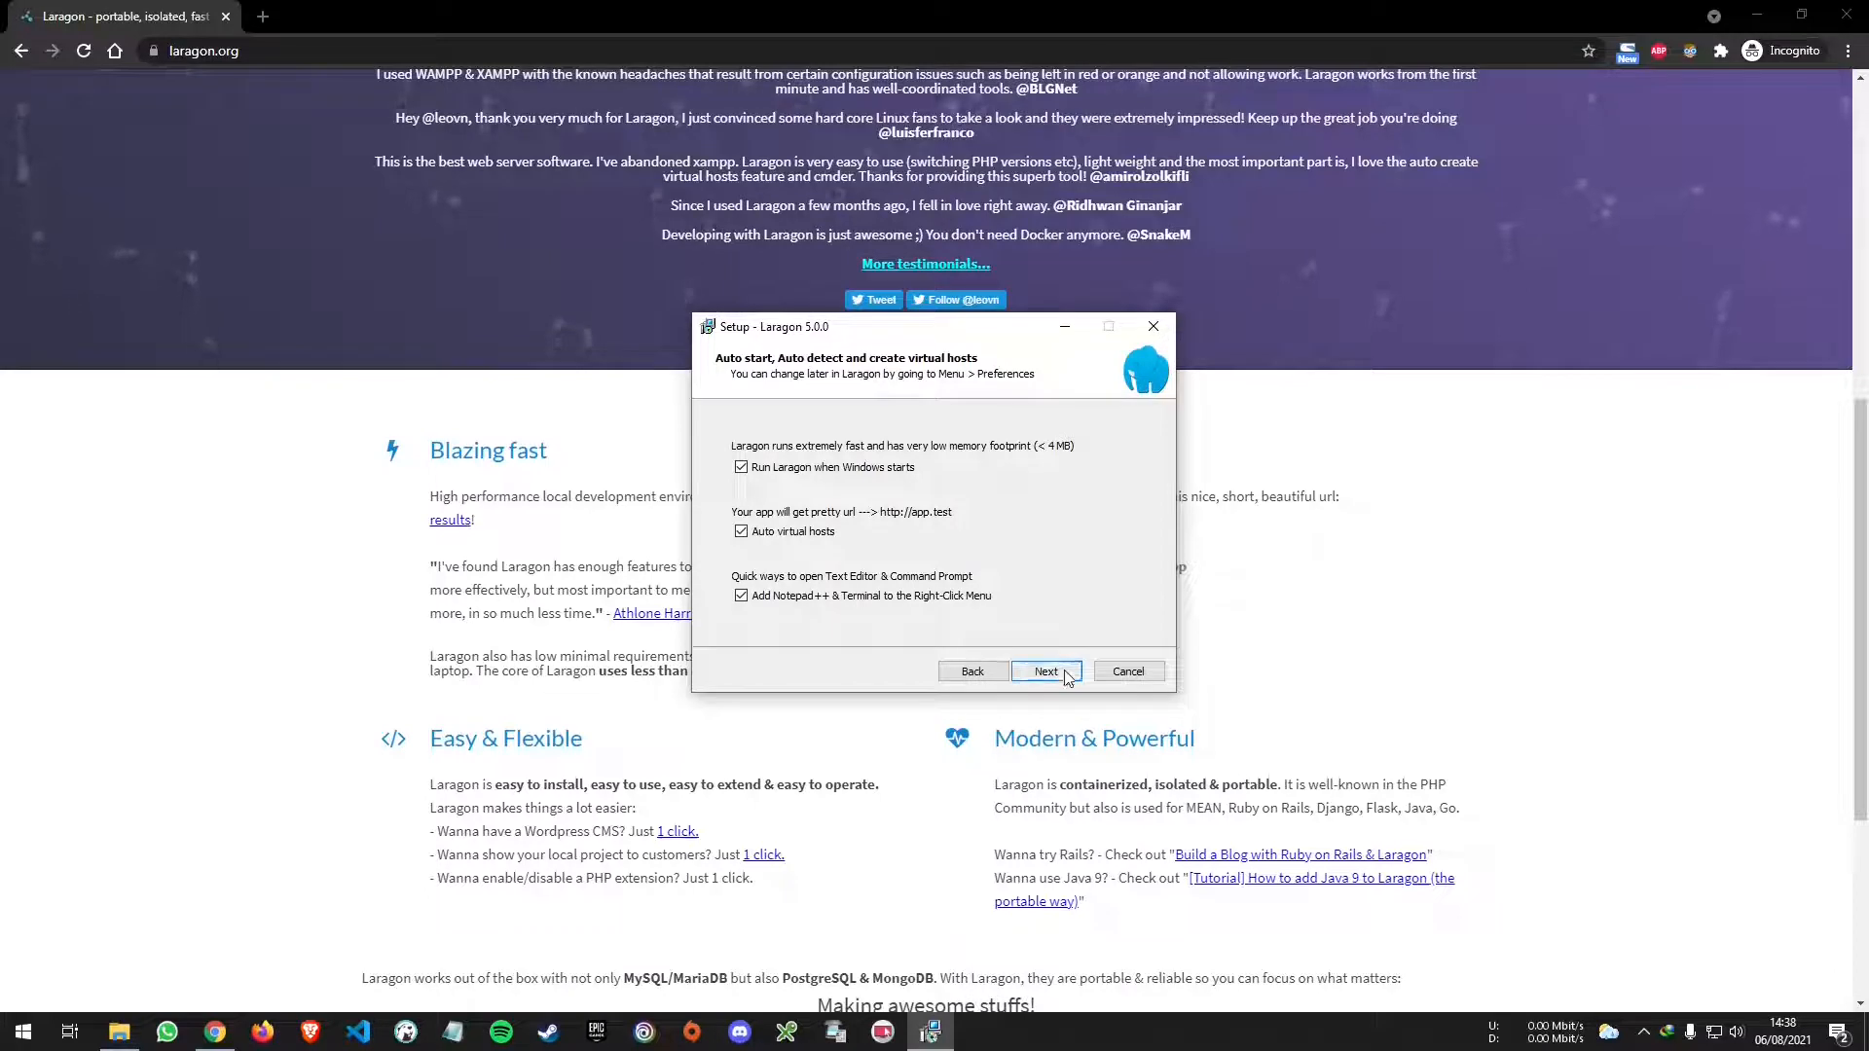
- Keep auto start and auto virtual hosts enabled, install, and finish with Run Laragon checked
{"action": "left_click", "coordinate": [1068, 678]}
{"action": "left_click", "coordinate": [1047, 671]}
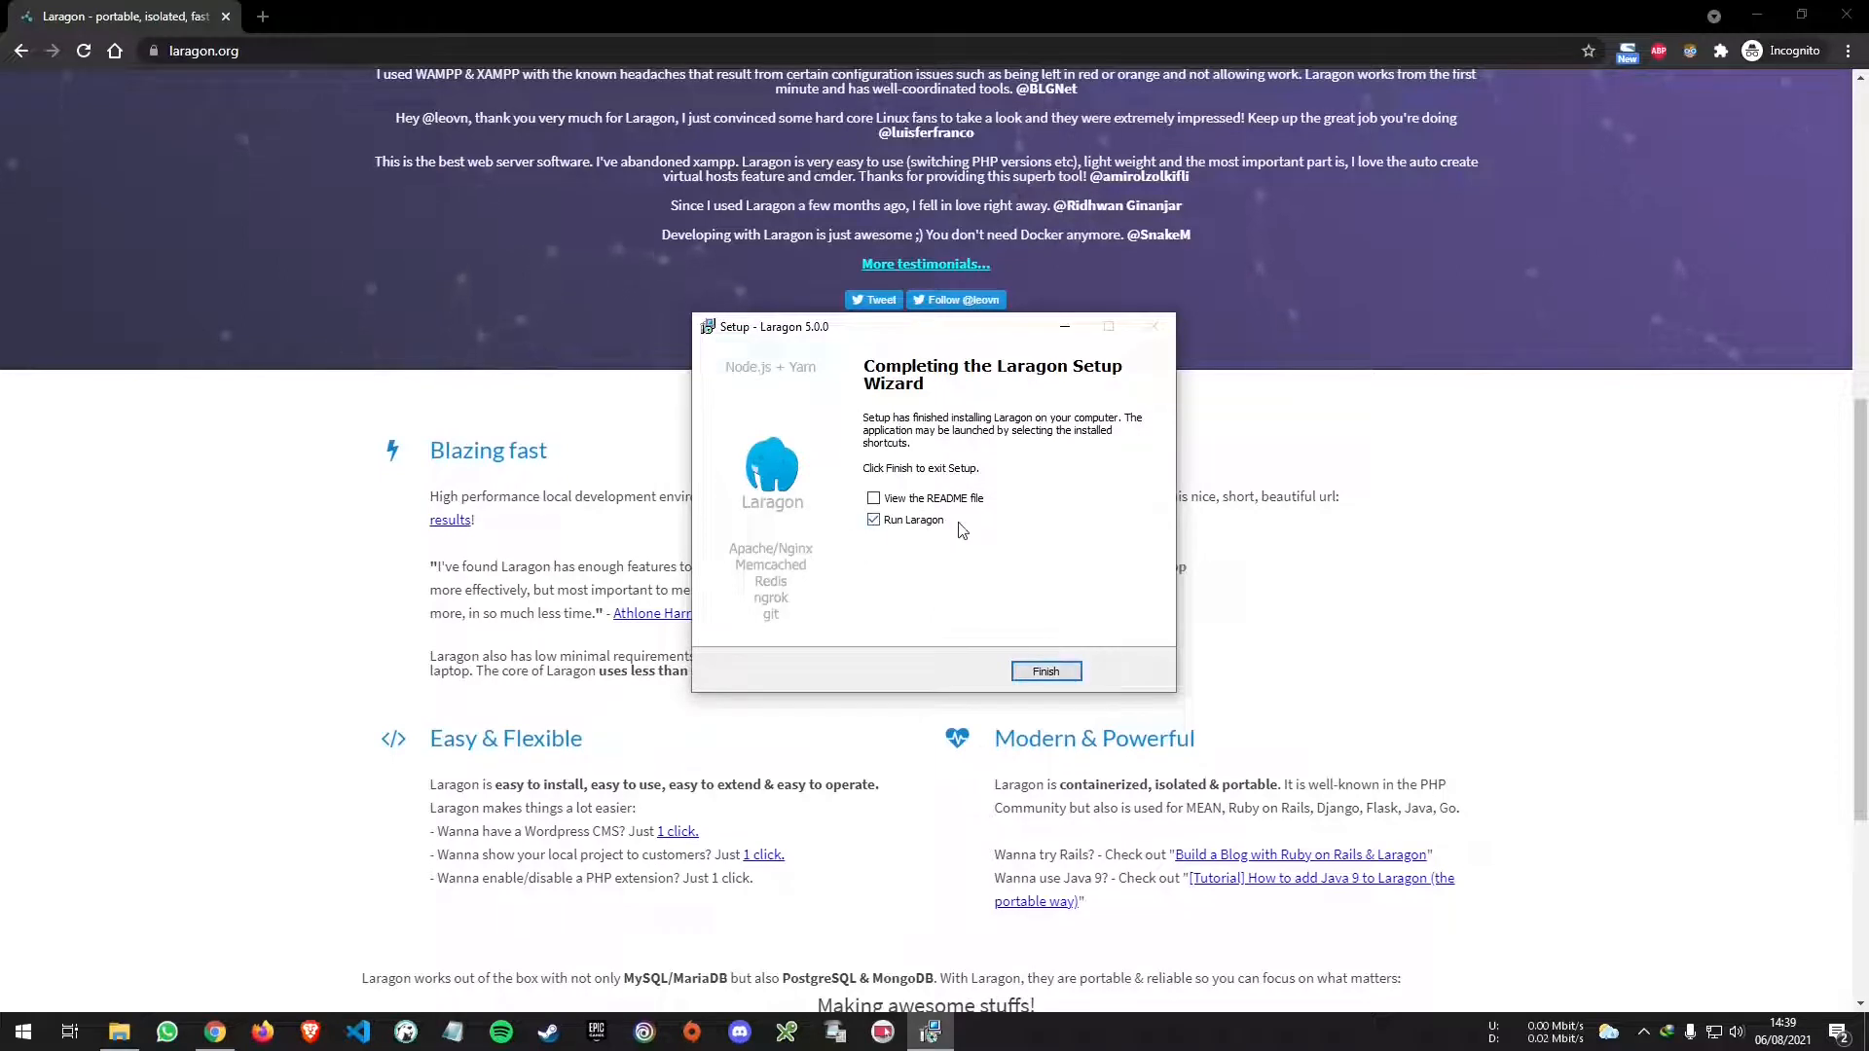
{"action": "left_click", "coordinate": [1058, 673]}
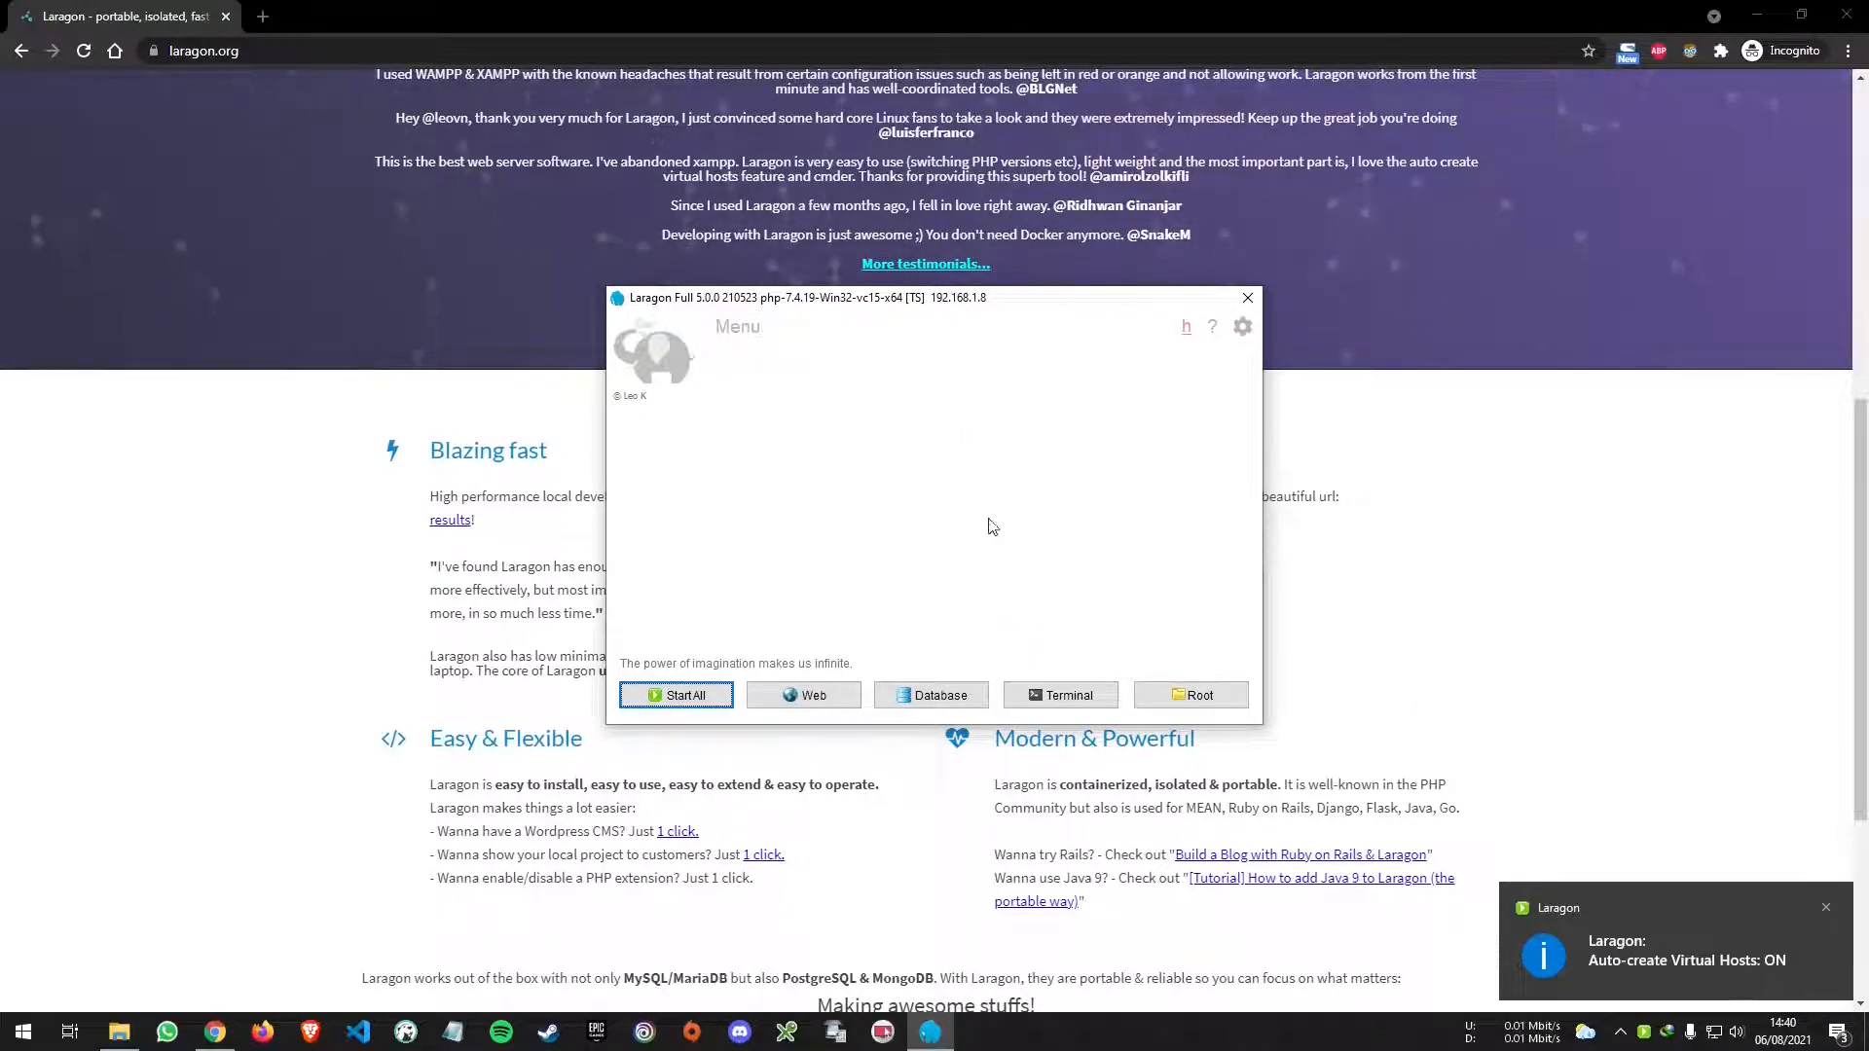
- Dismiss the 'Please start Apache first!' warning and open the D:\Laragon\www document root
{"action": "mouse_move", "coordinate": [786, 307]}
{"action": "left_mouse_down"}
{"action": "mouse_move", "coordinate": [795, 324]}
{"action": "mouse_move", "coordinate": [777, 309]}
{"action": "left_mouse_up"}
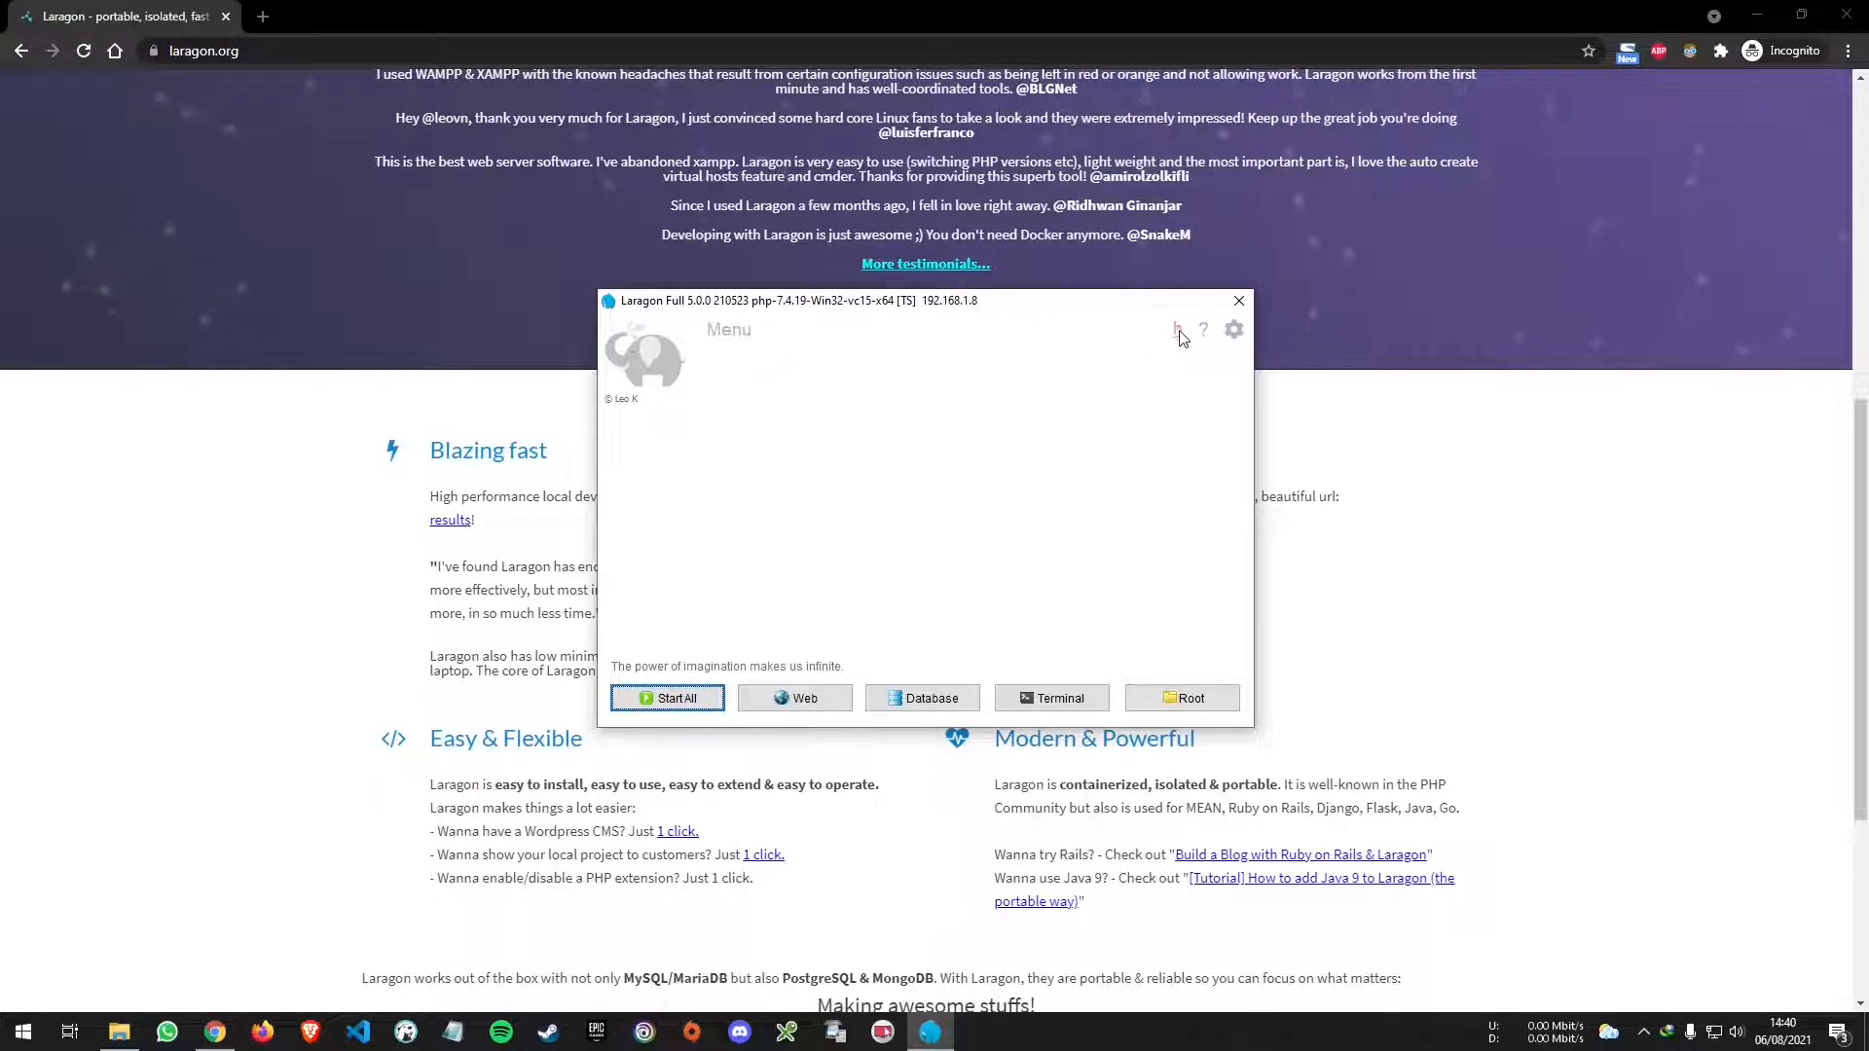
{"action": "mouse_move", "coordinate": [1178, 332]}
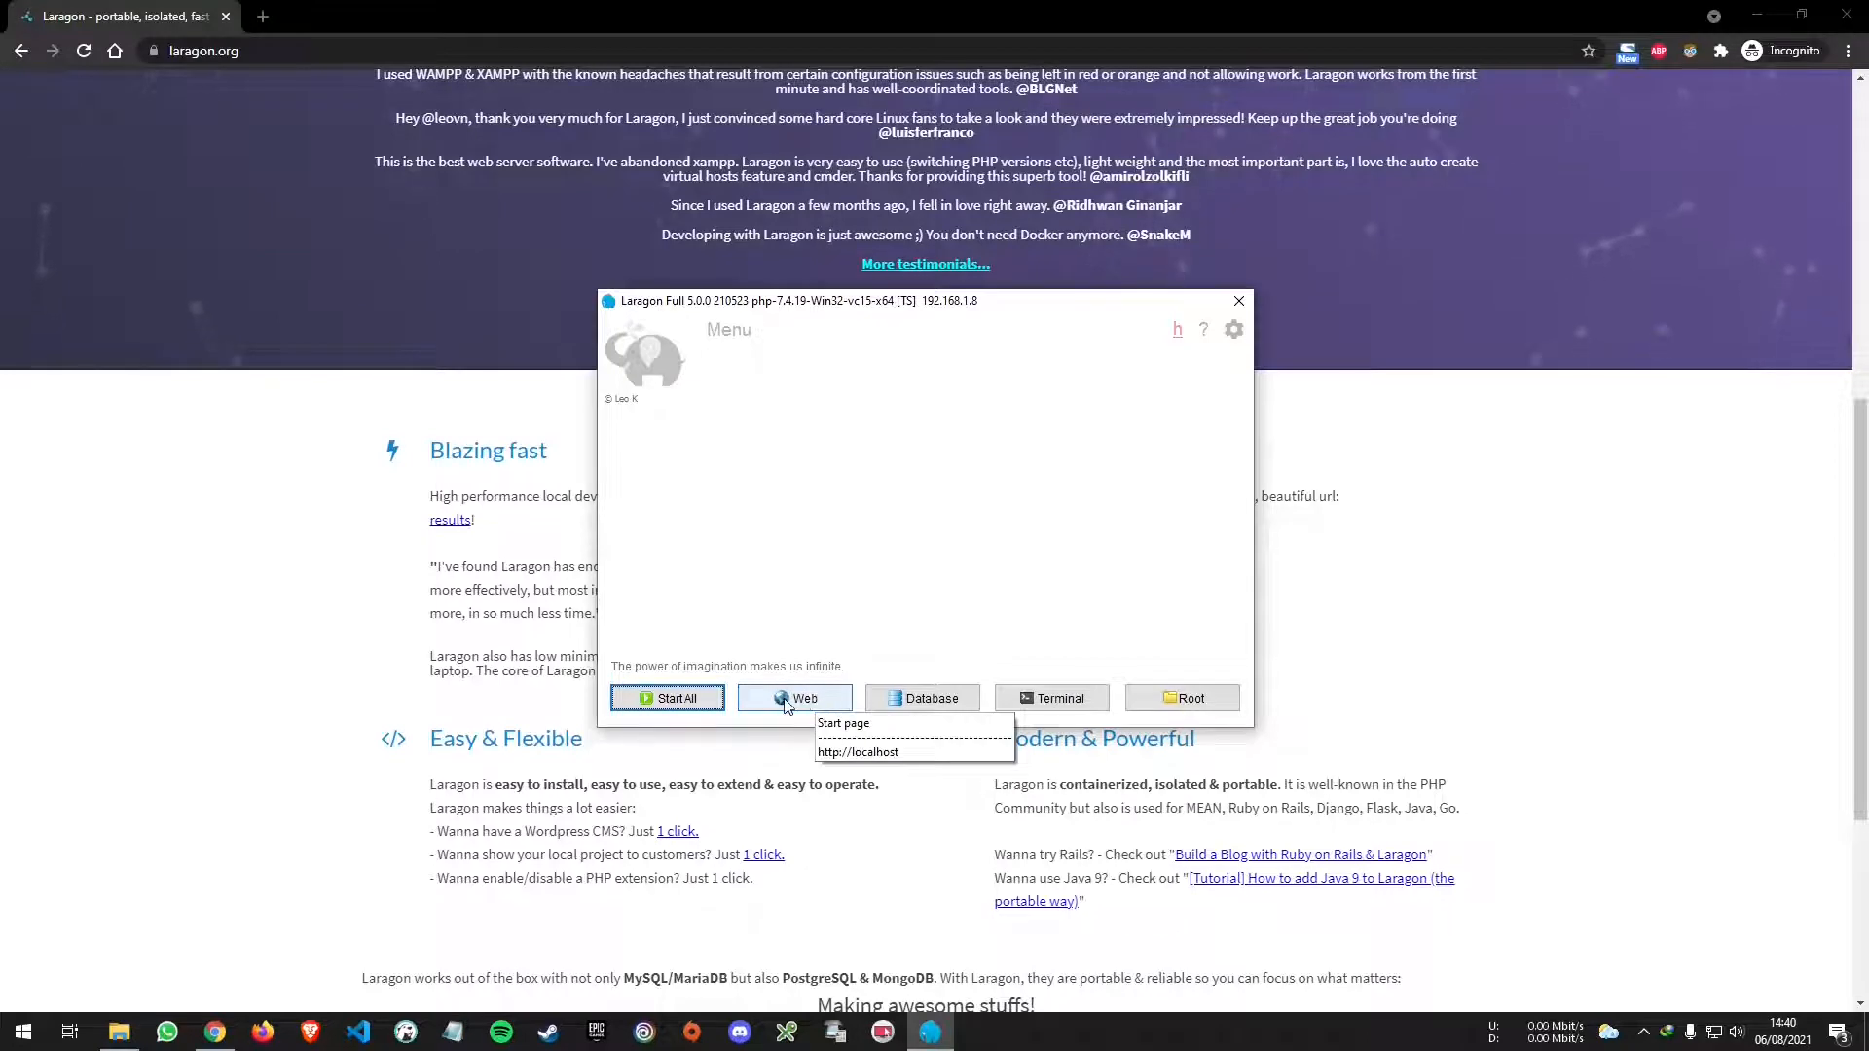
{"action": "left_click", "coordinate": [788, 701]}
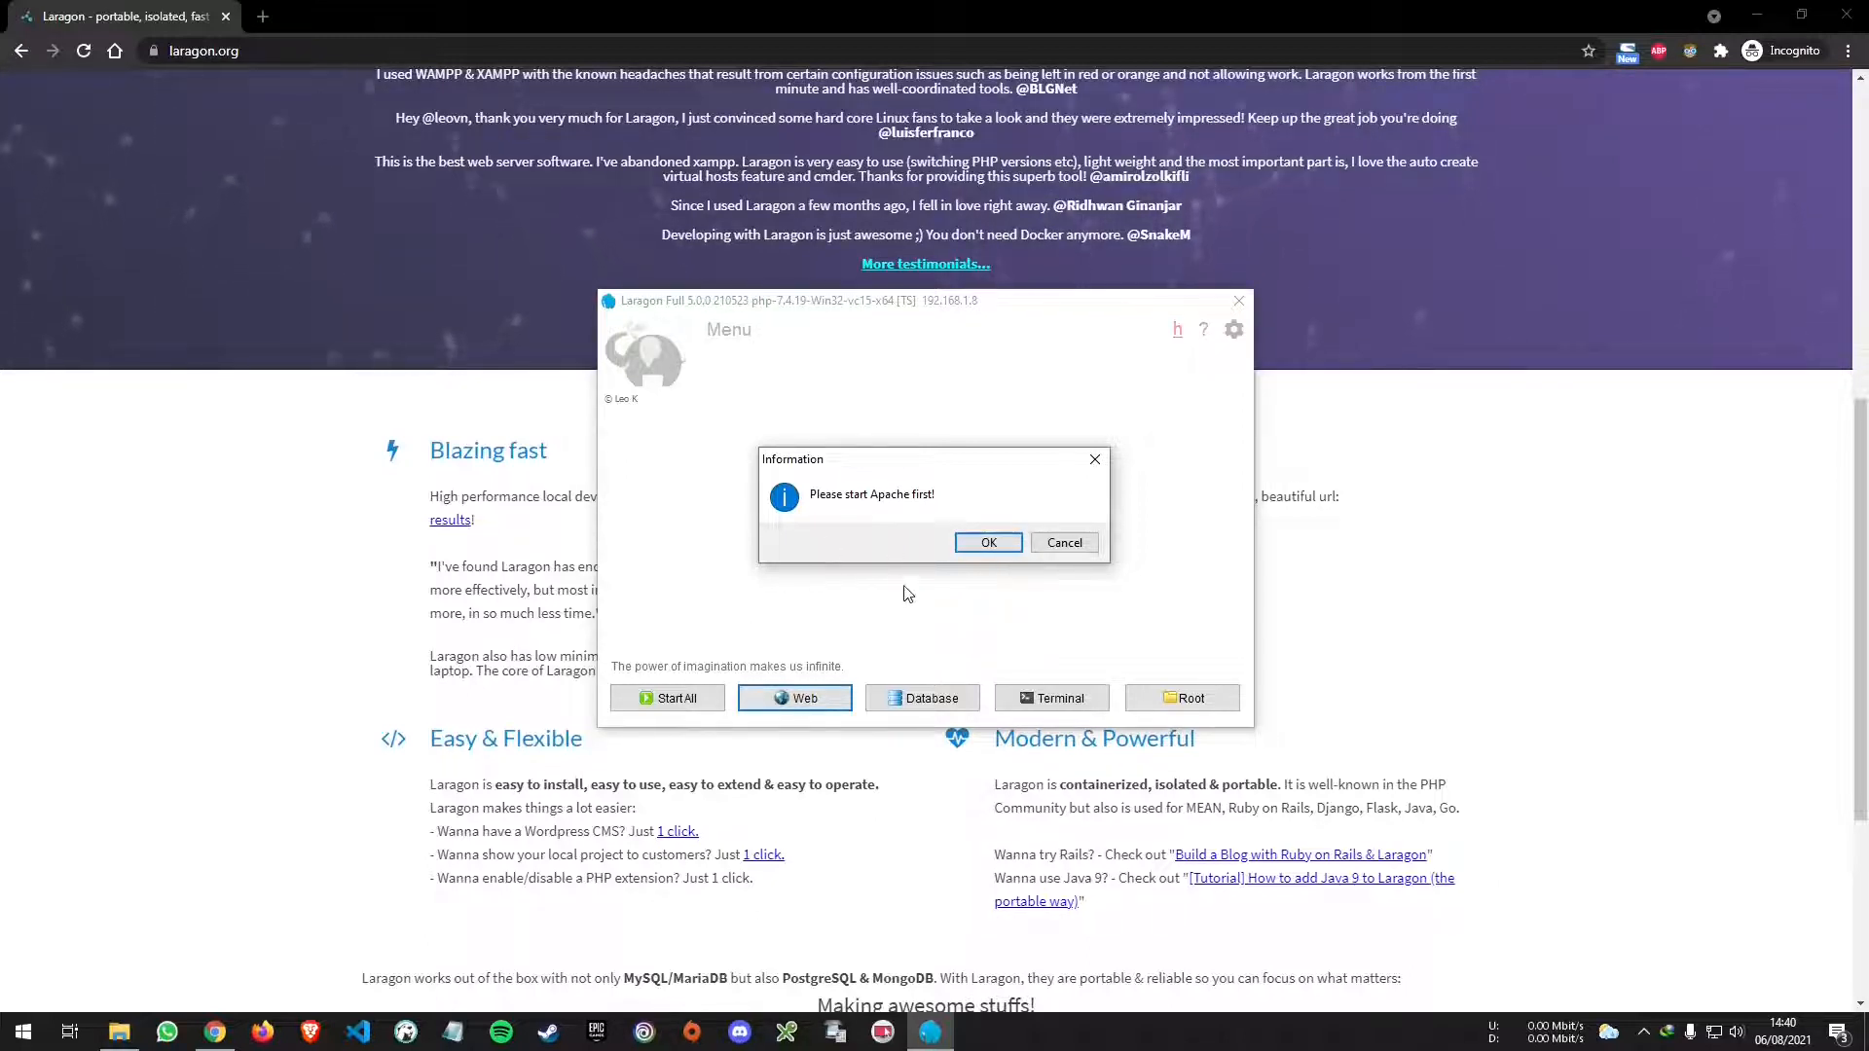
{"action": "left_click", "coordinate": [1088, 468]}
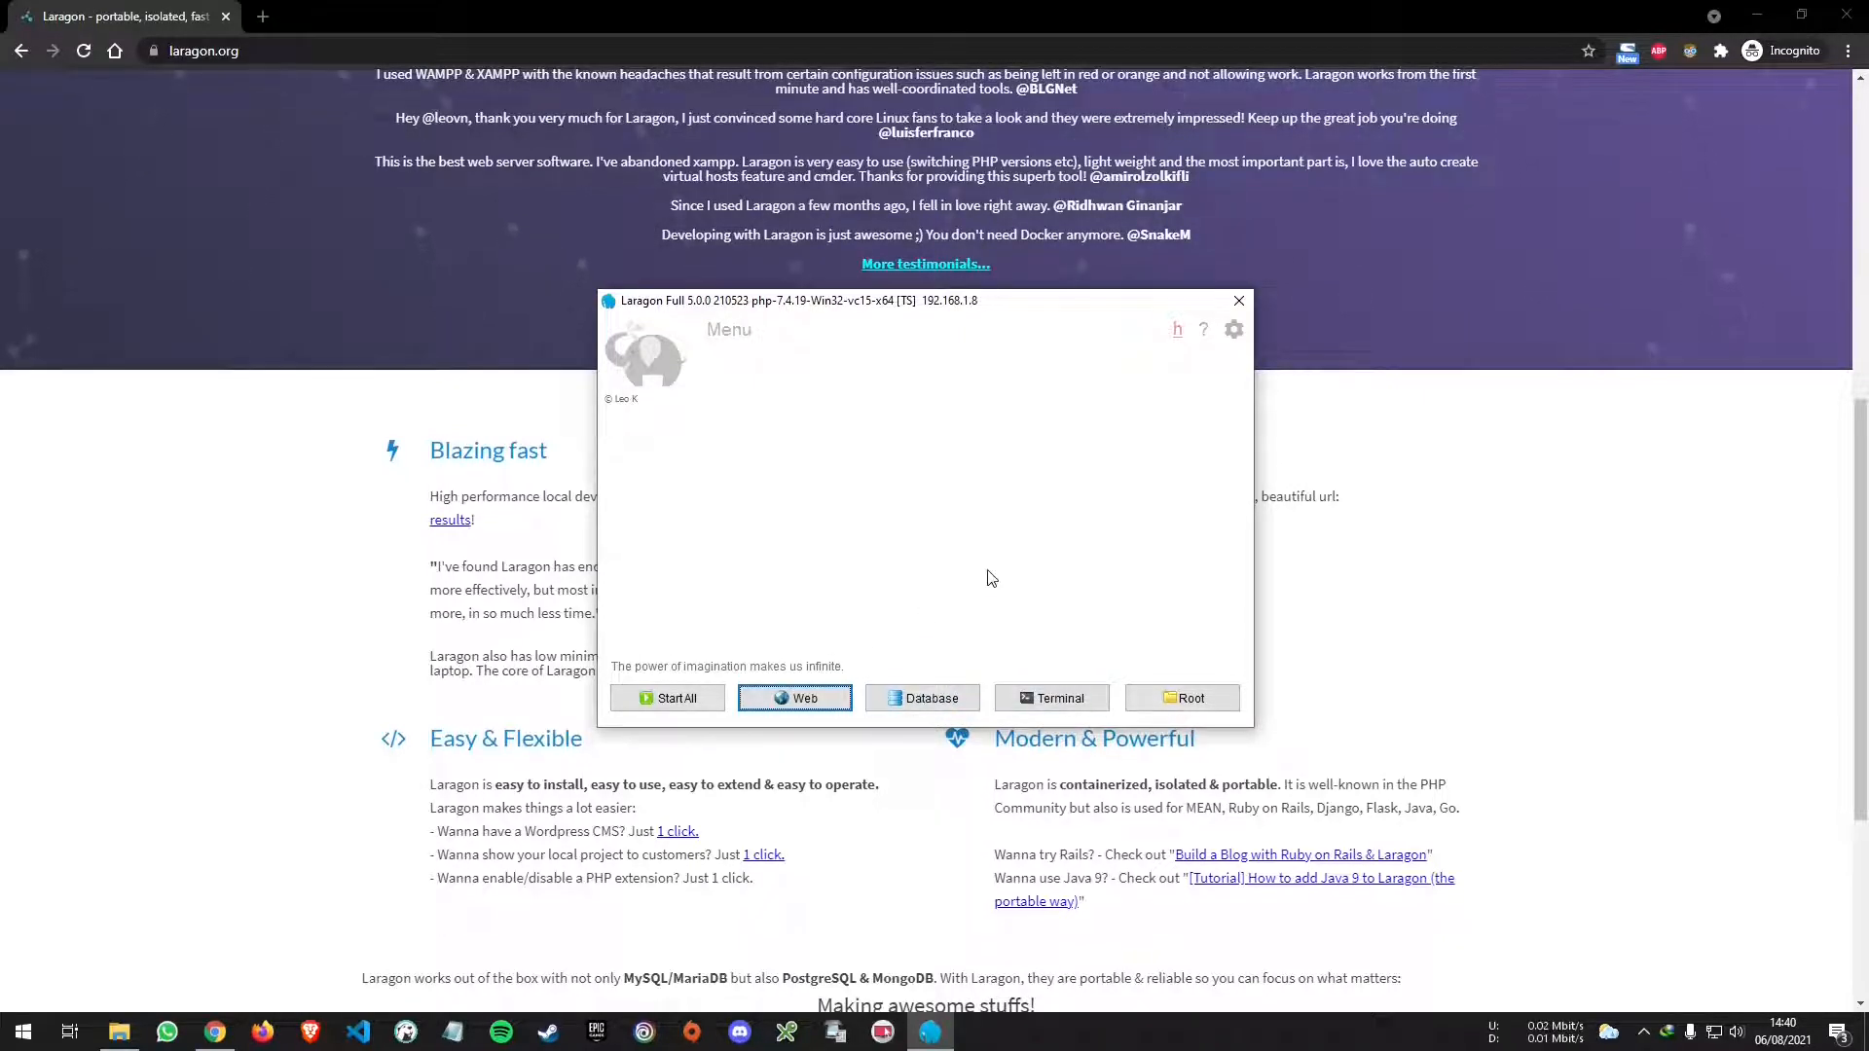
{"action": "left_click_drag", "start_coordinate": [800, 300], "coordinate": [802, 335]}
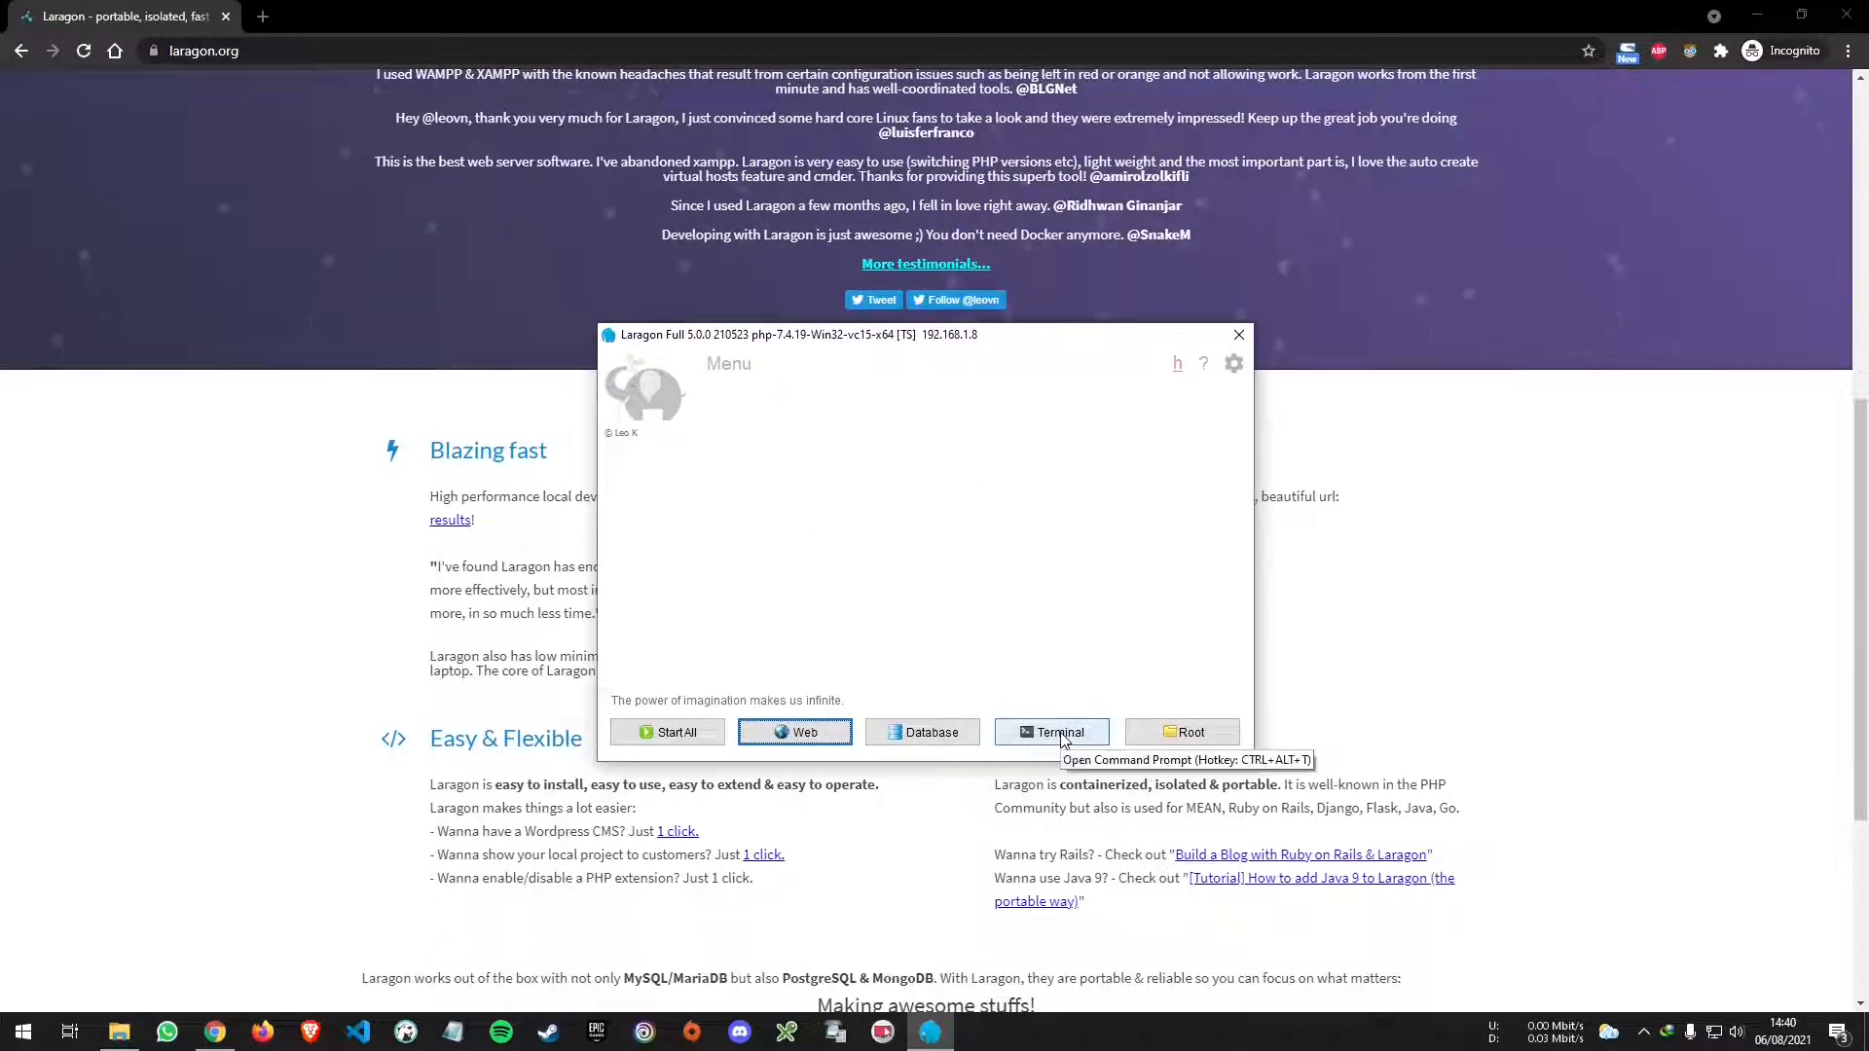
{"action": "left_click", "coordinate": [1204, 736]}
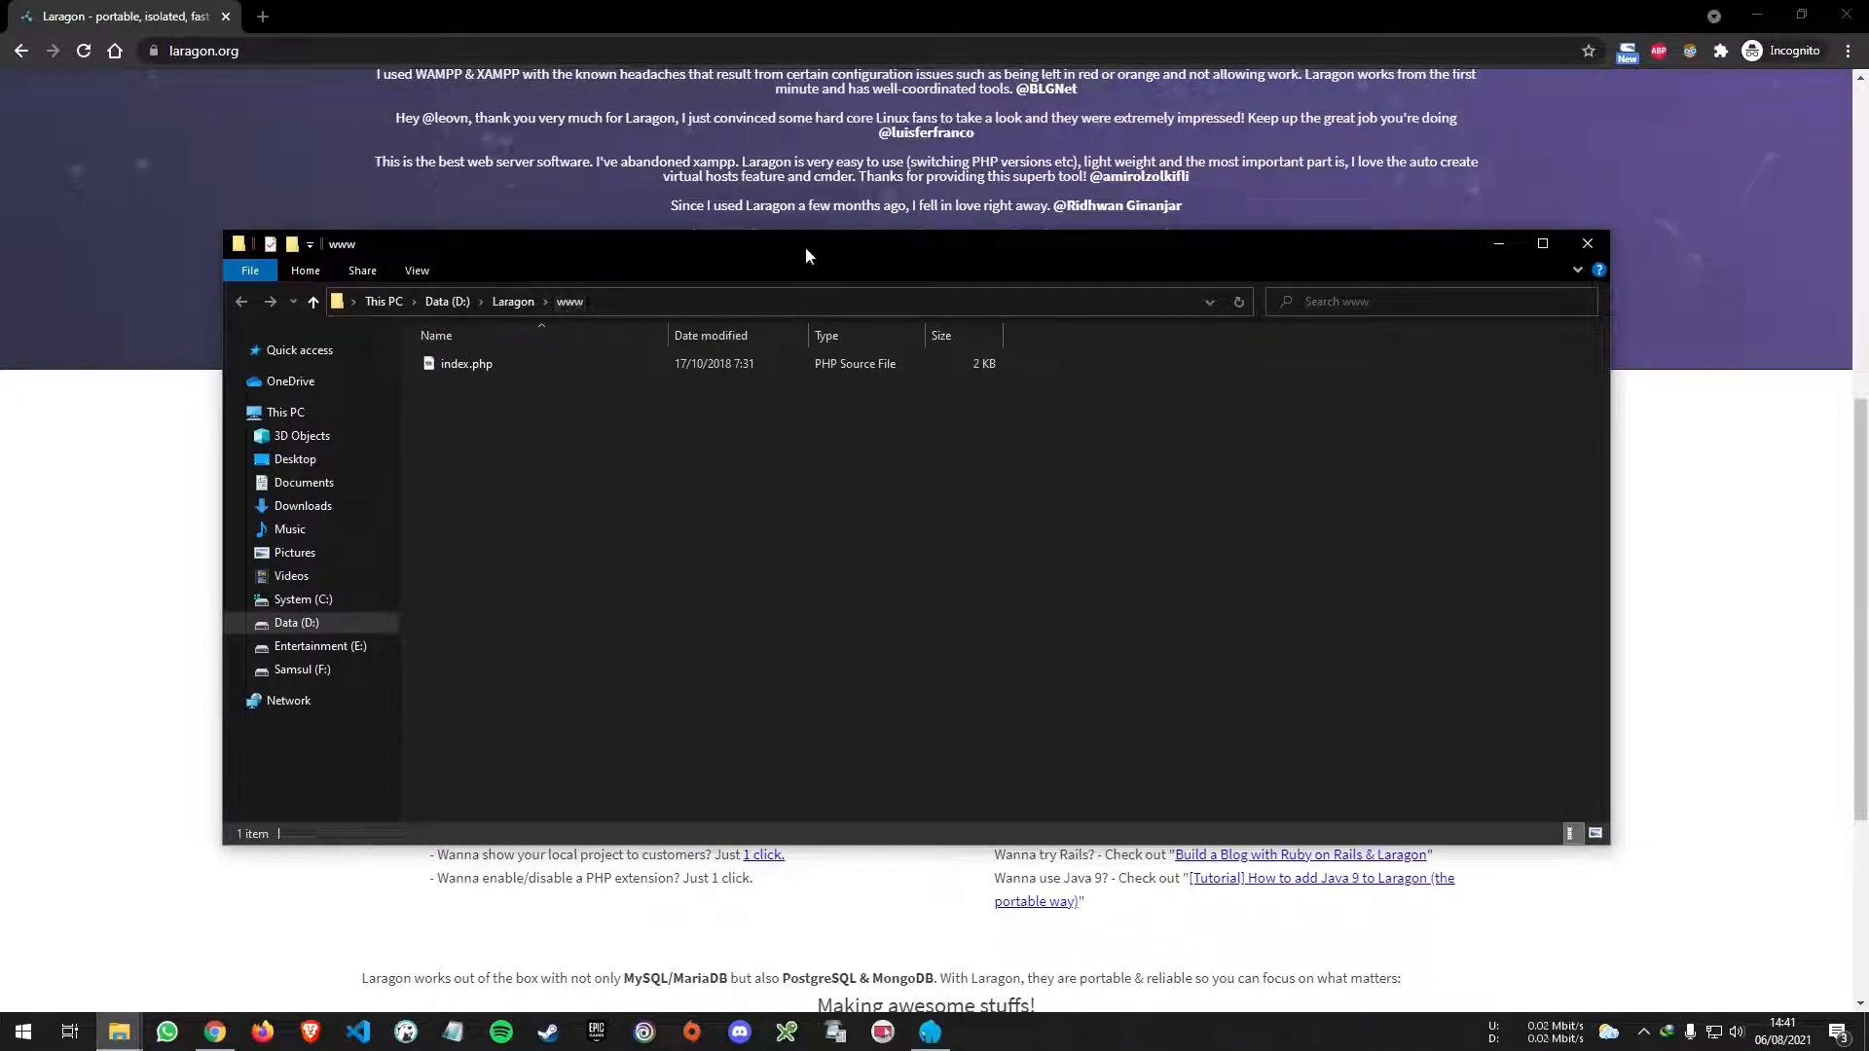
- Confirm the www folder contains only index.php and minimize the Explorer window
{"action": "left_click_drag", "start_coordinate": [805, 255], "coordinate": [1117, 294]}
{"action": "left_click", "coordinate": [1502, 305]}
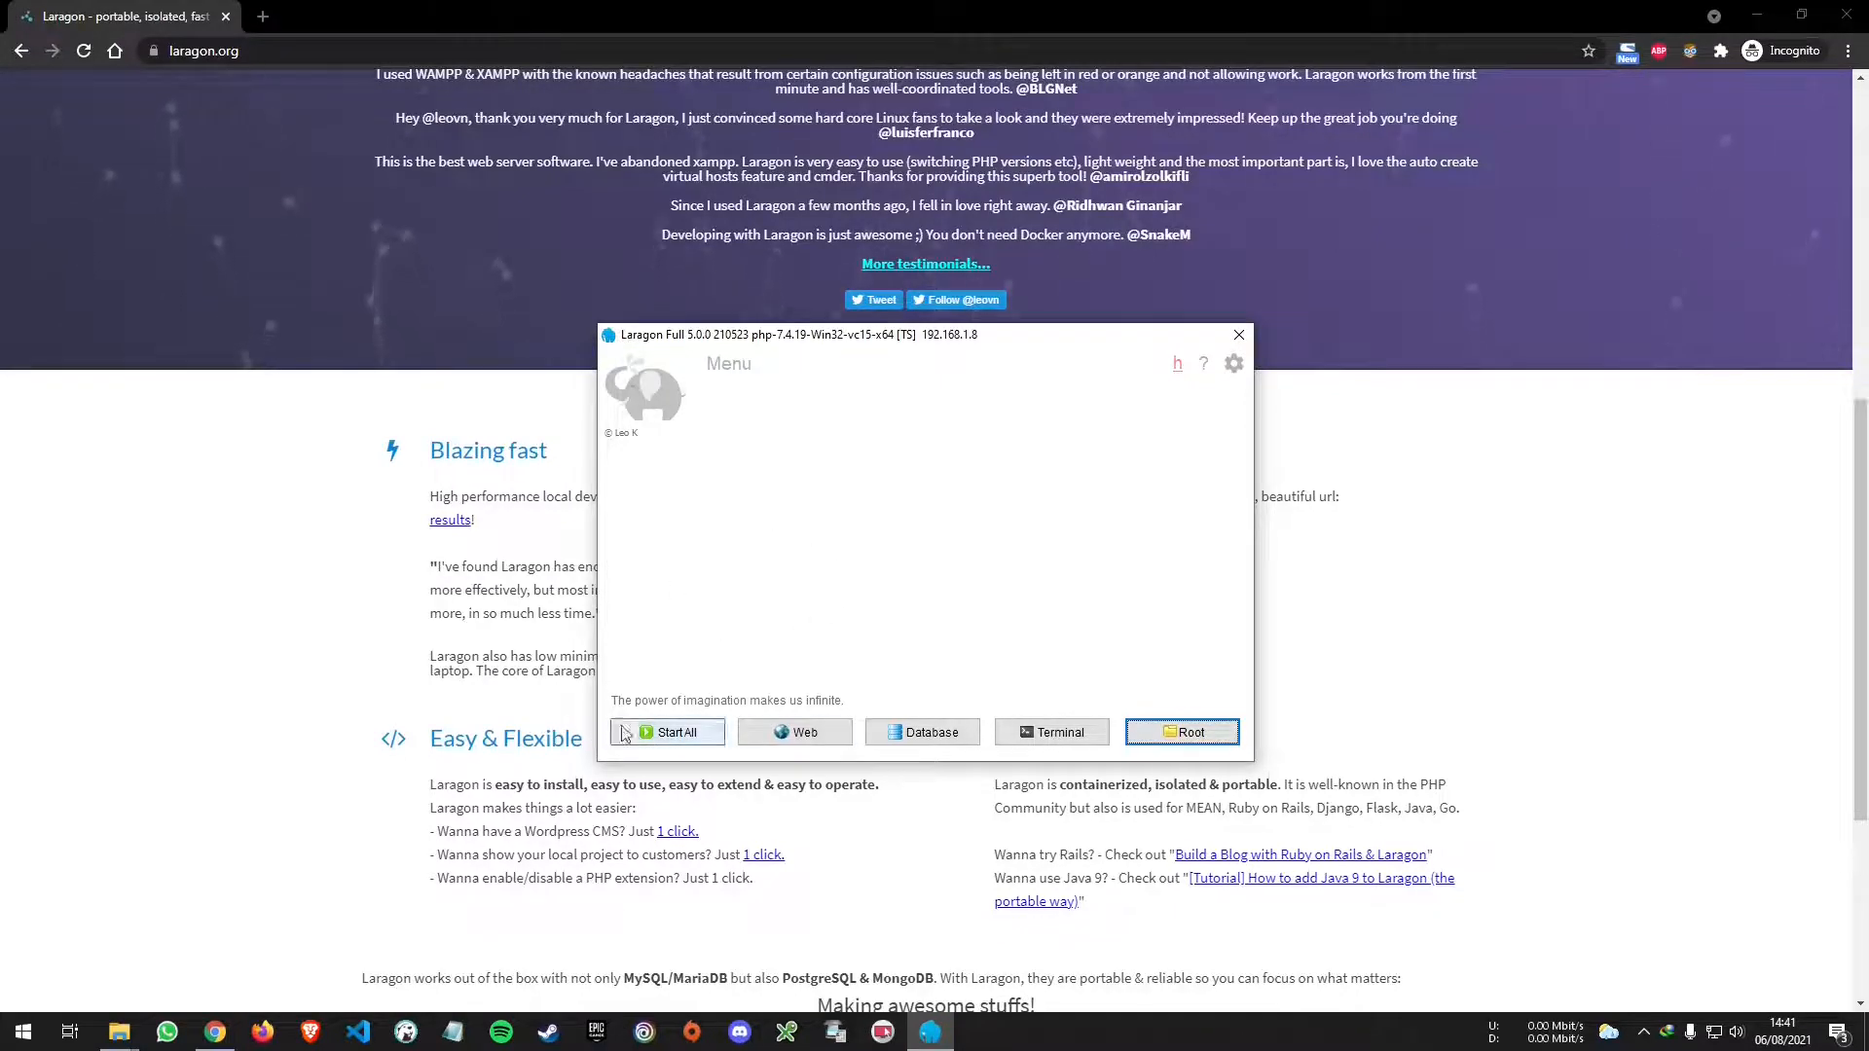
- Start Apache on port 80 and MySQL 5.7.33 on 3306, then open localhost in the browser
{"action": "left_click", "coordinate": [685, 746]}
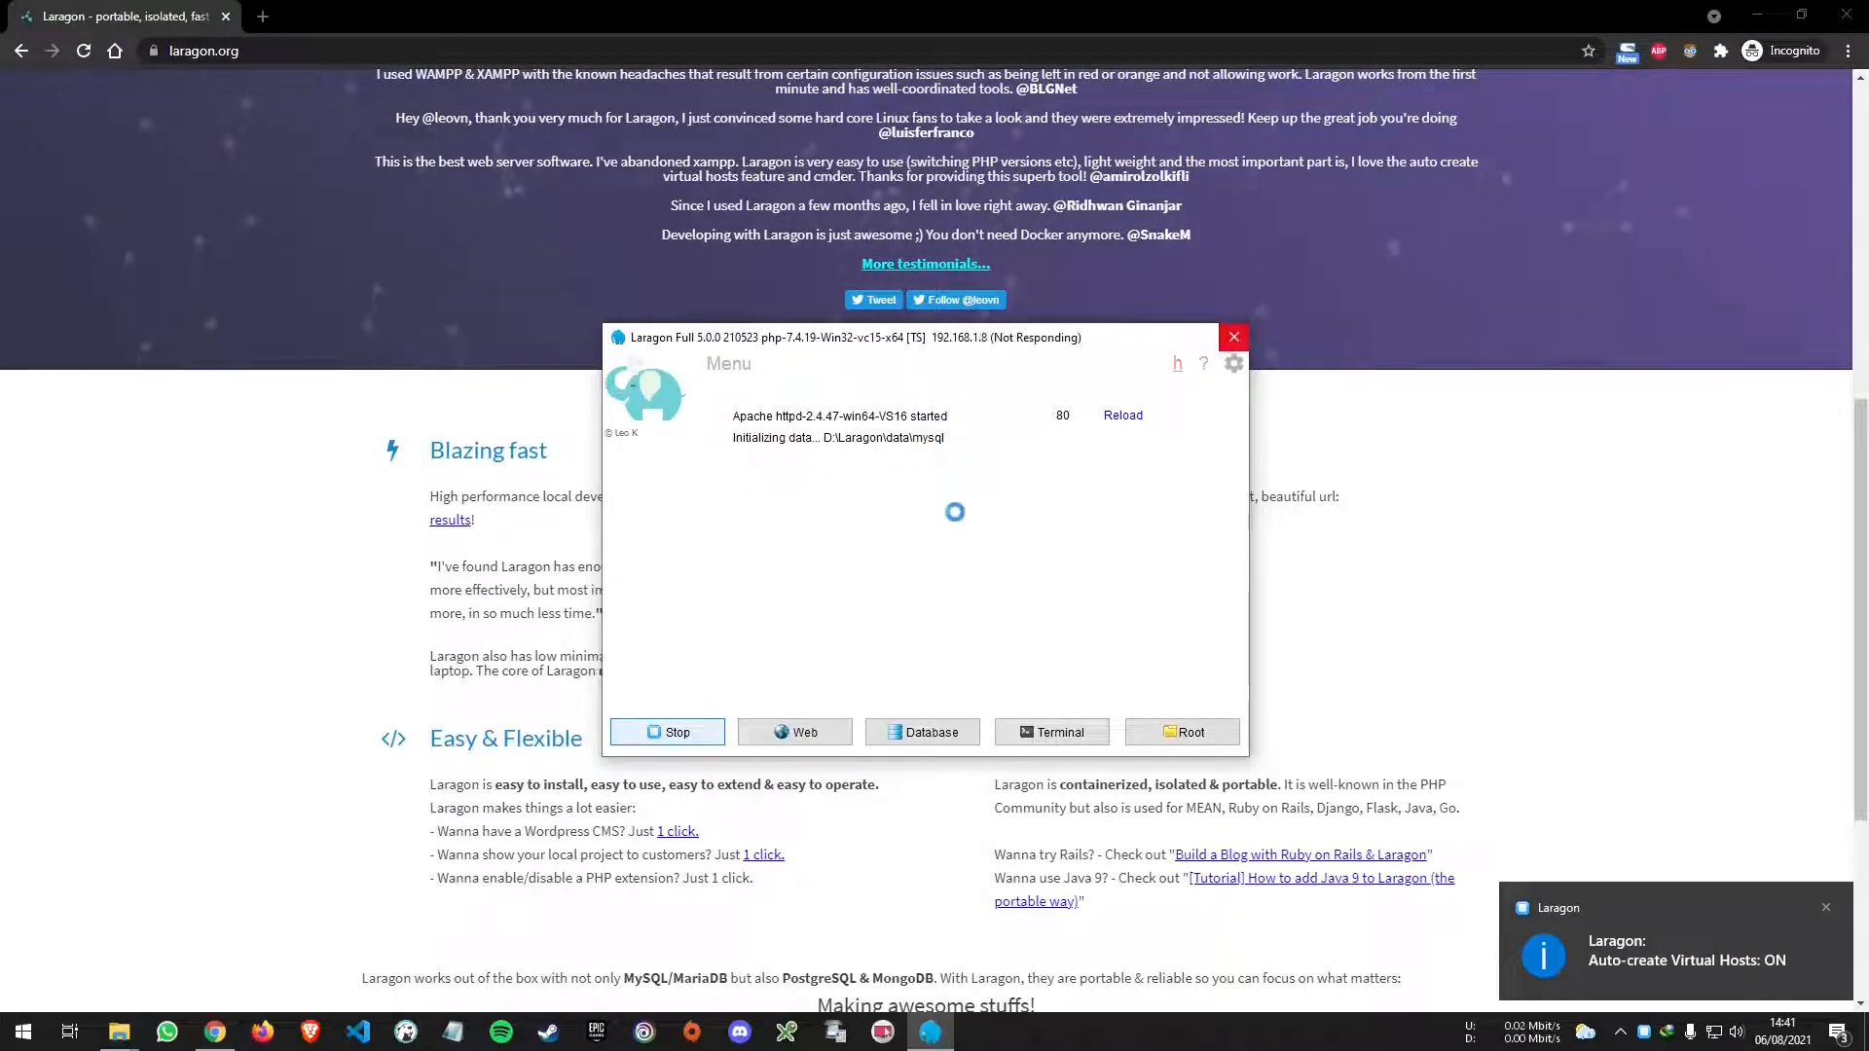
{"action": "left_click_drag", "start_coordinate": [1029, 353], "coordinate": [1008, 399]}
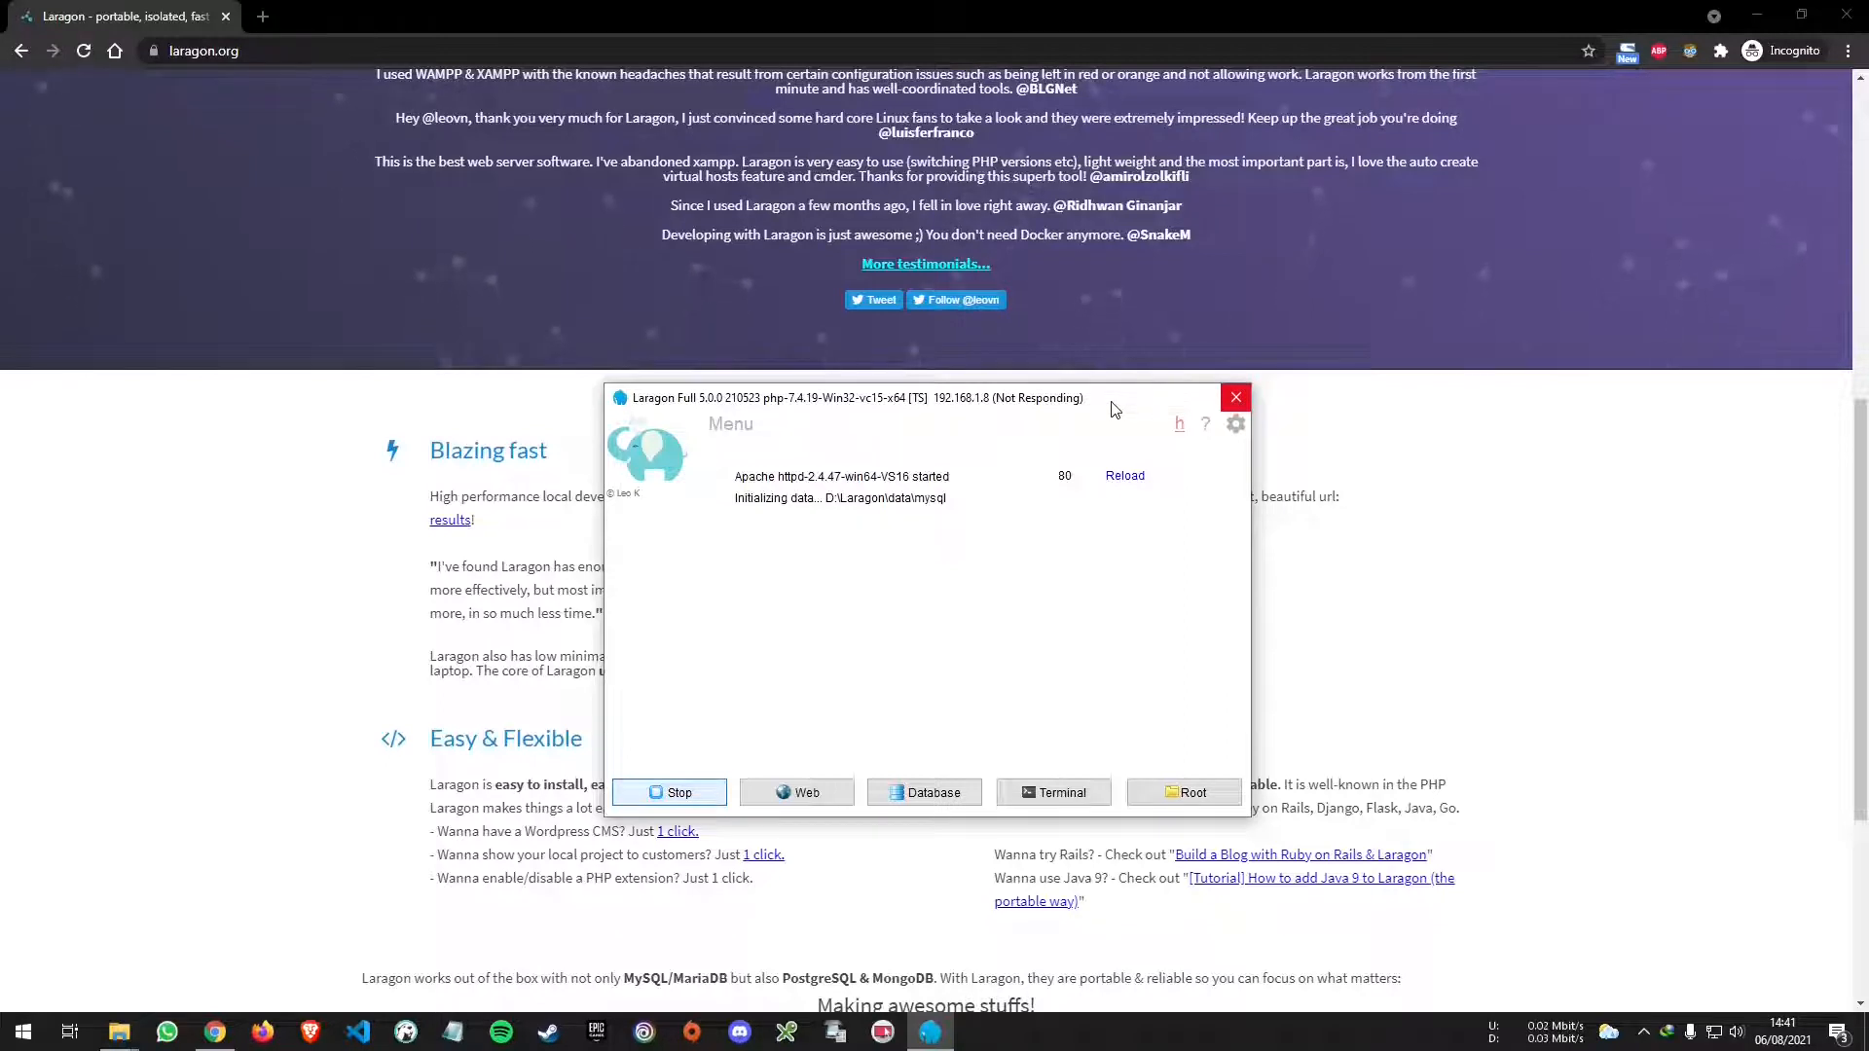
{"action": "mouse_move", "coordinate": [1103, 402]}
{"action": "left_mouse_down"}
{"action": "mouse_move", "coordinate": [1119, 397]}
{"action": "mouse_move", "coordinate": [1096, 405]}
{"action": "left_mouse_up"}
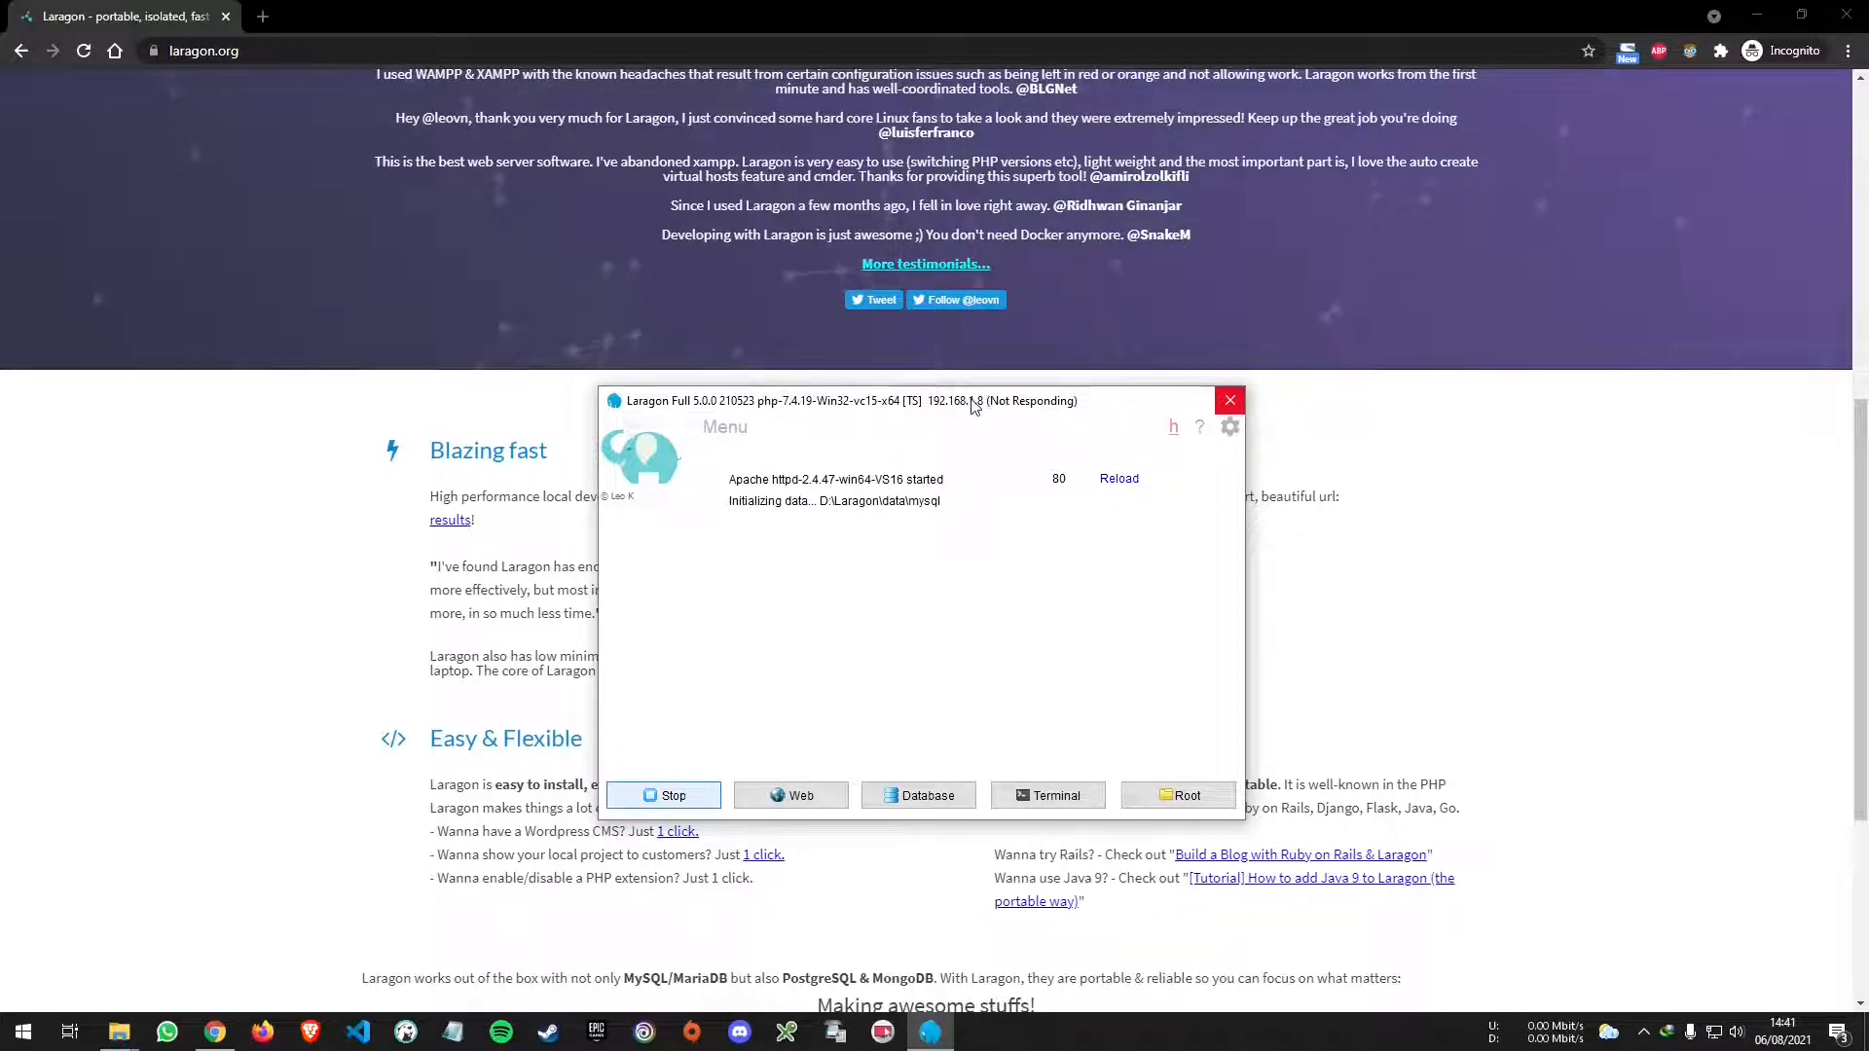
{"action": "mouse_move", "coordinate": [972, 399]}
{"action": "left_mouse_down"}
{"action": "mouse_move", "coordinate": [993, 399]}
{"action": "mouse_move", "coordinate": [974, 404]}
{"action": "left_mouse_up"}
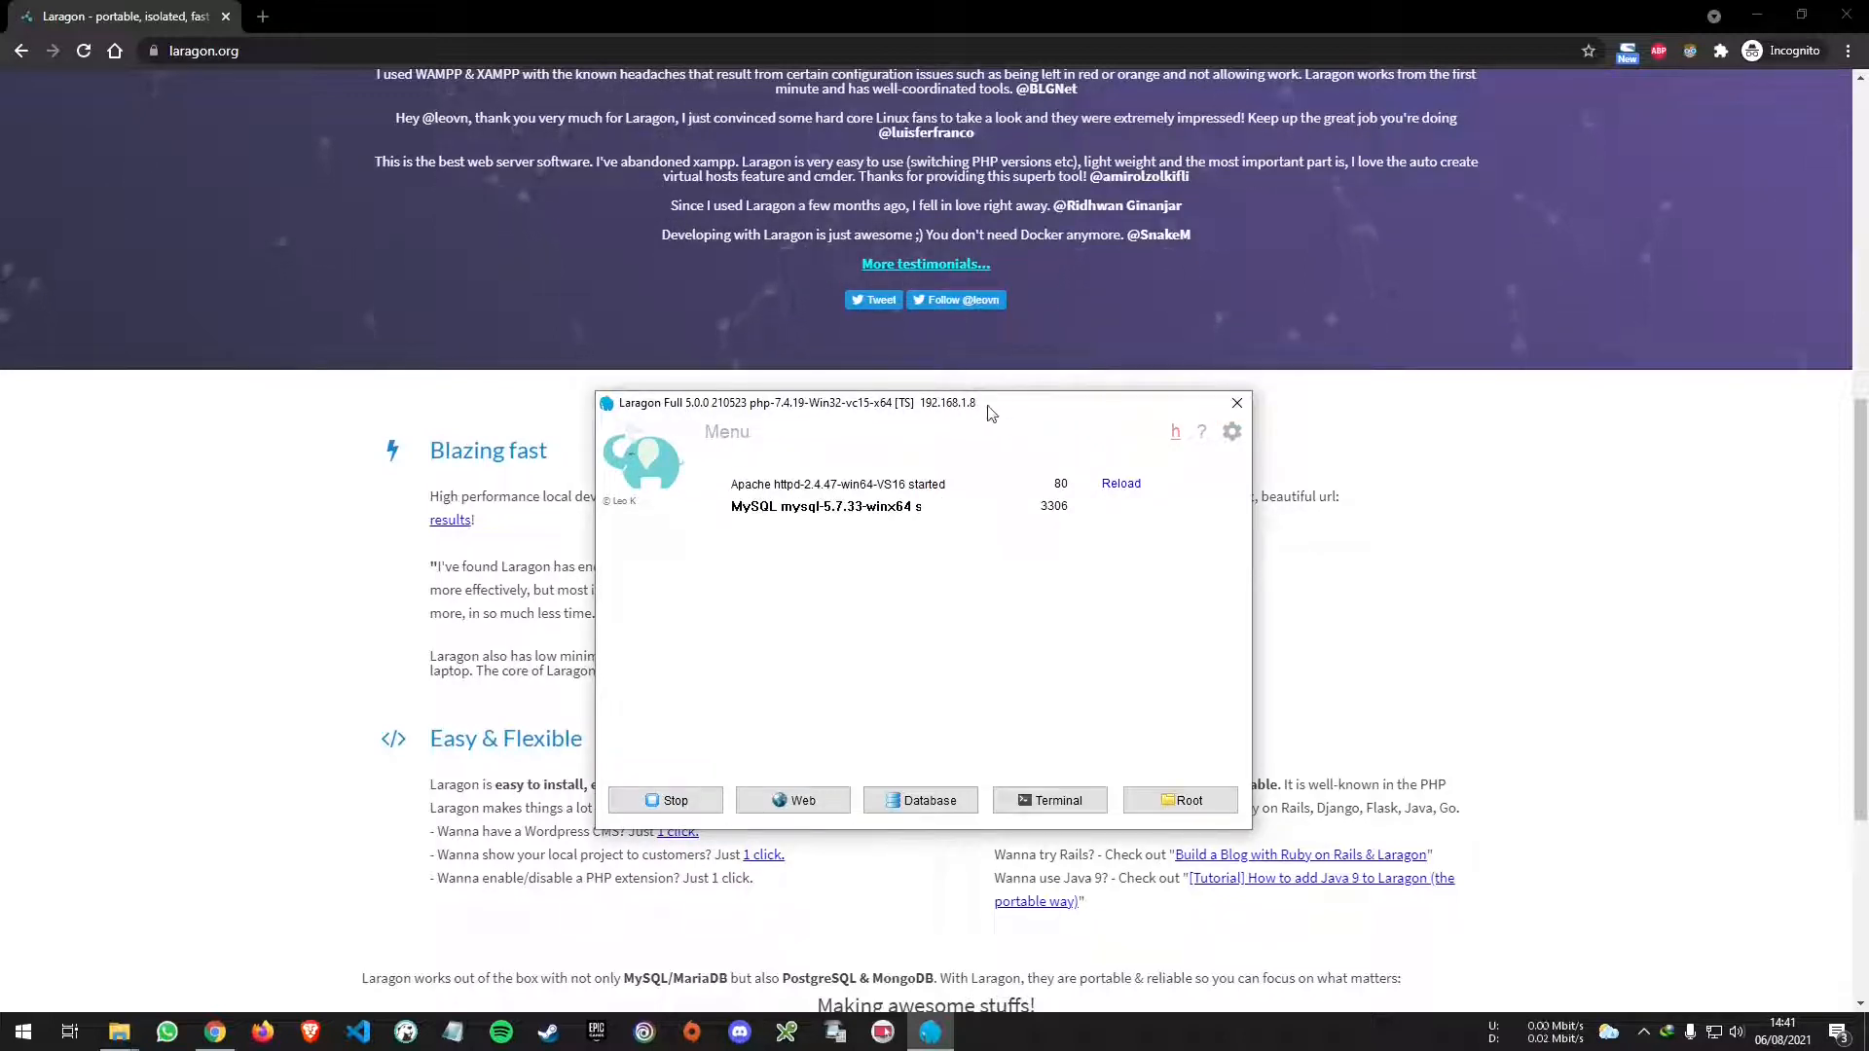
{"action": "mouse_move", "coordinate": [990, 413]}
{"action": "left_mouse_down"}
{"action": "mouse_move", "coordinate": [1020, 416]}
{"action": "mouse_move", "coordinate": [1005, 420]}
{"action": "left_mouse_up"}
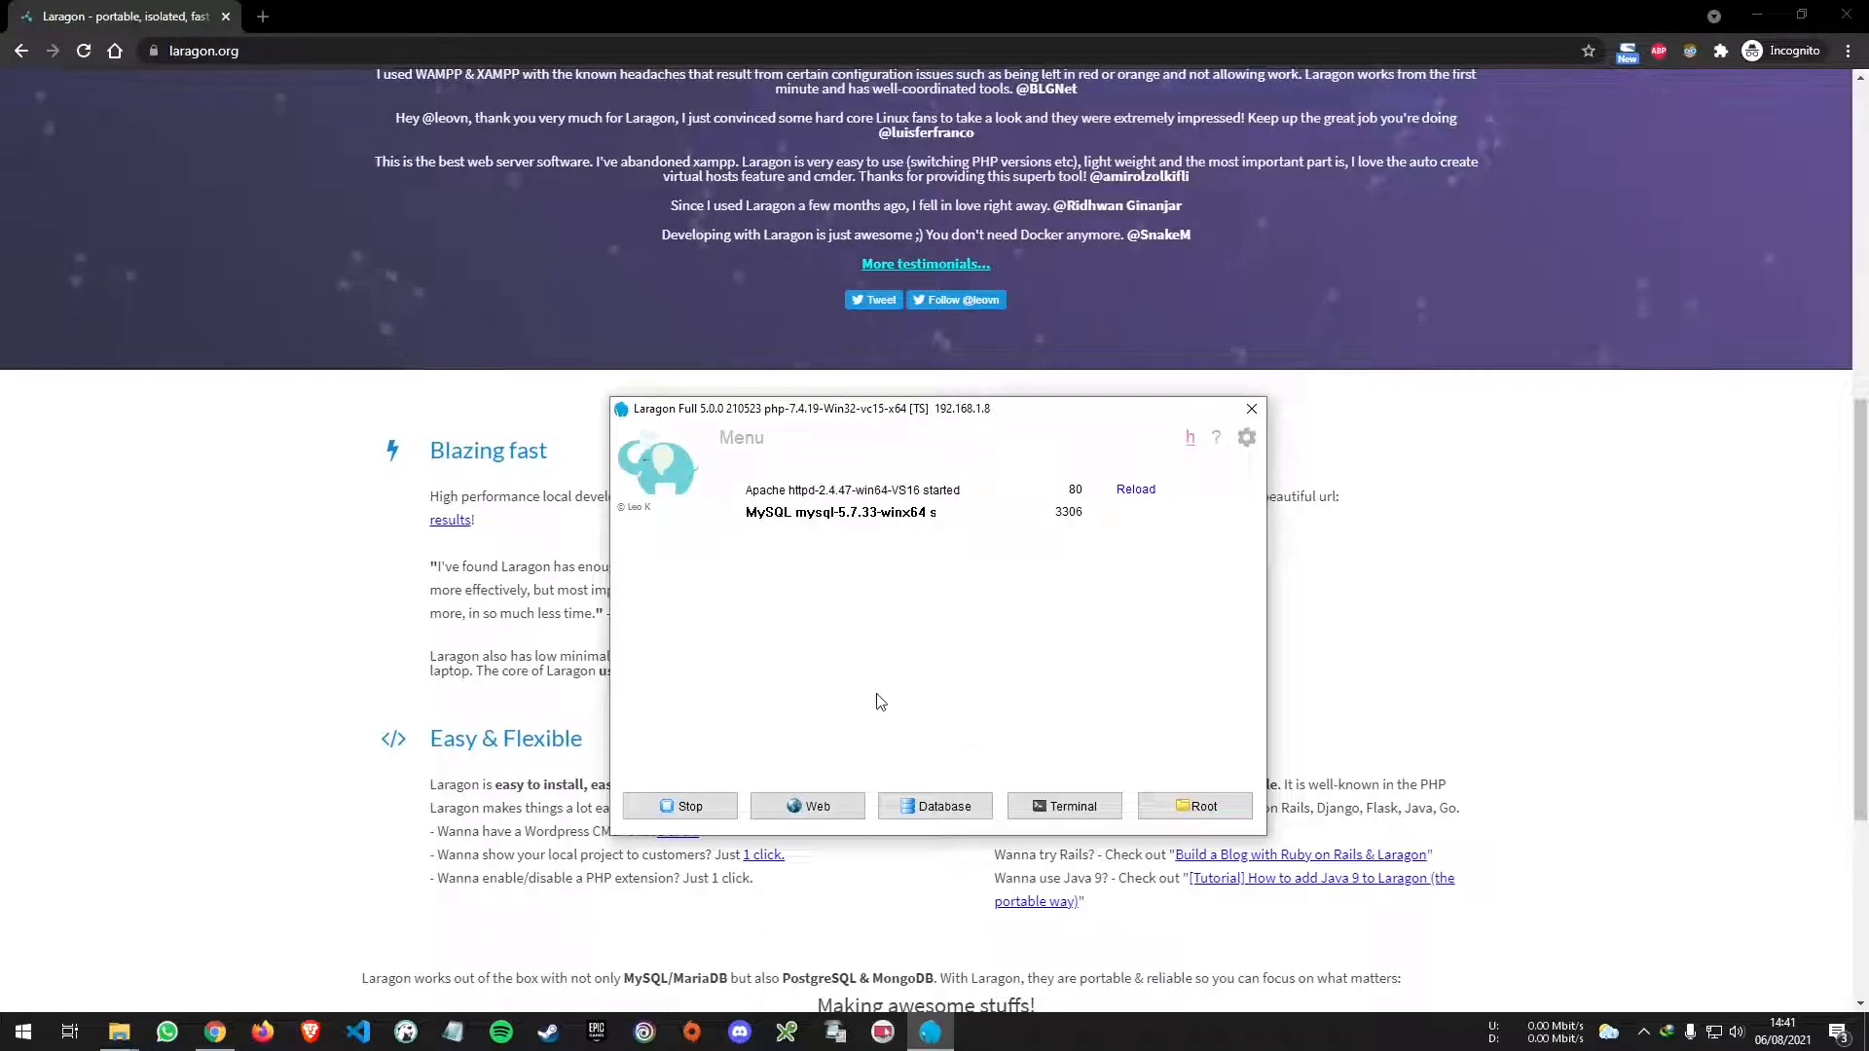
{"action": "left_click", "coordinate": [816, 807]}
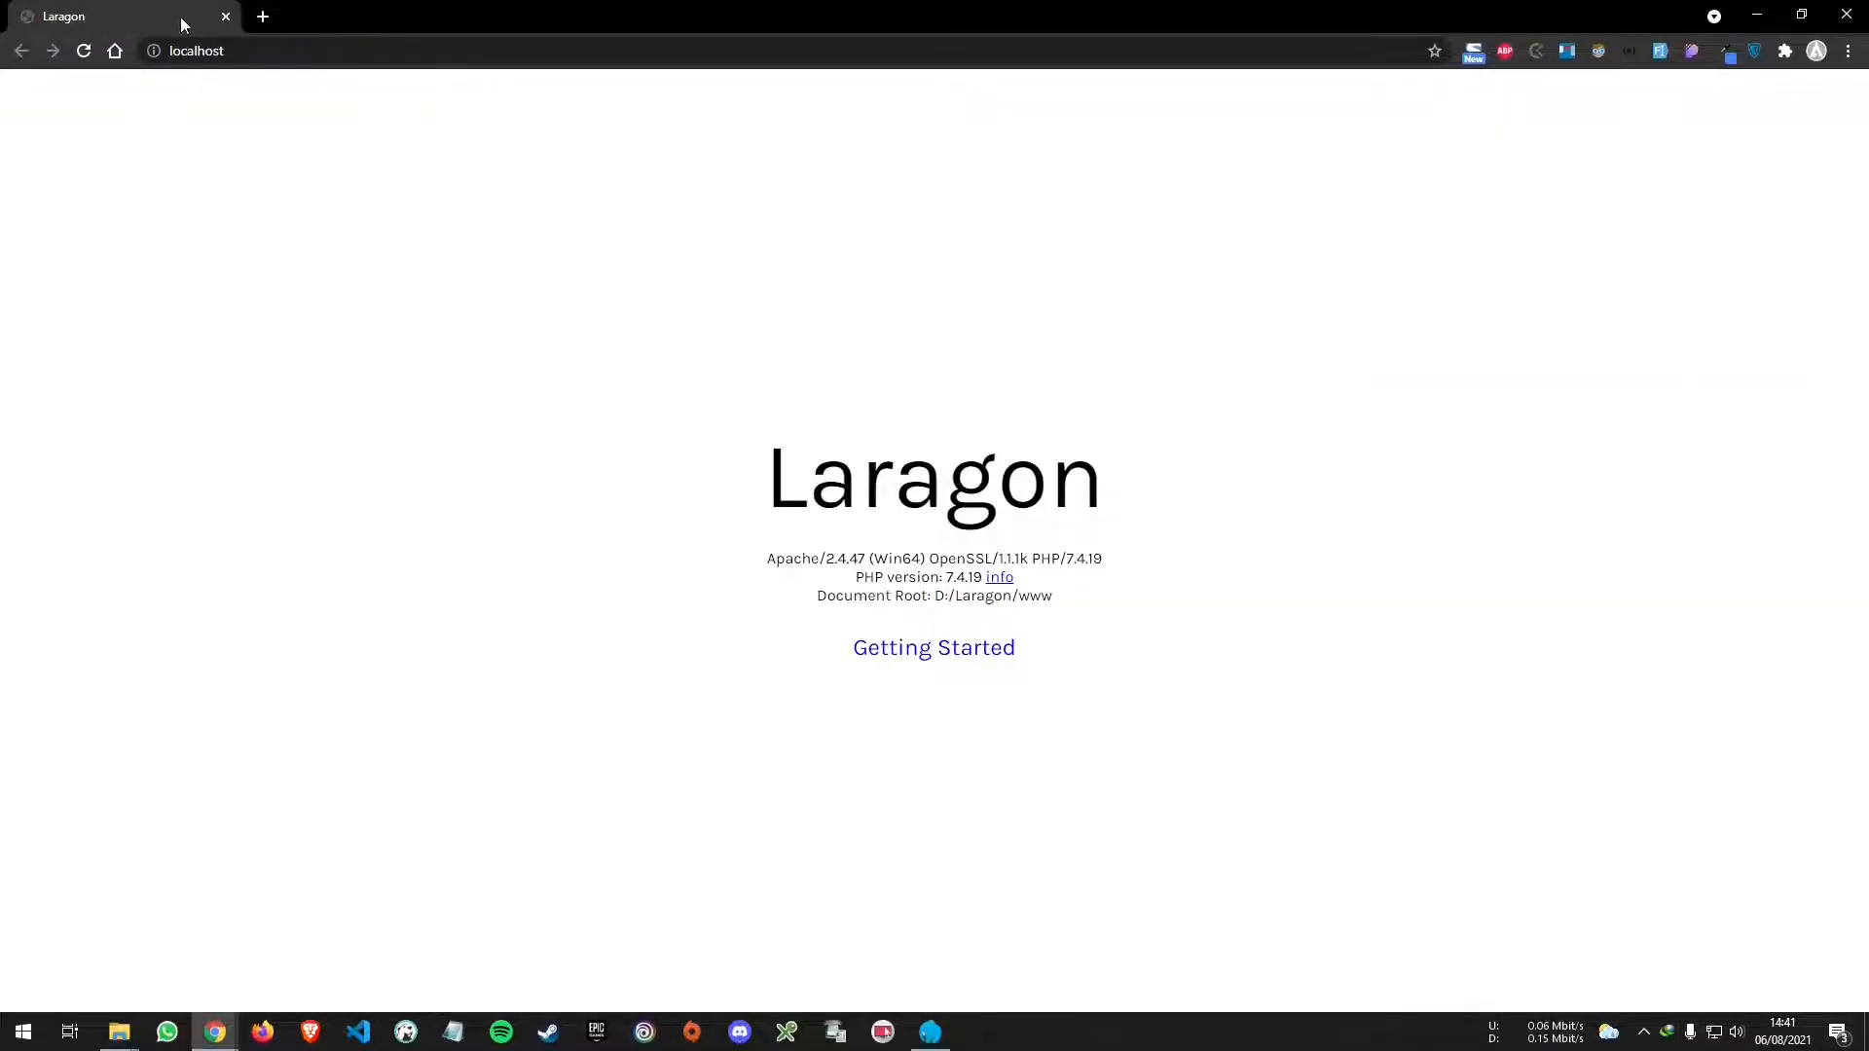
- Check the localhost welcome page reports Apache 2.4.47 and PHP 7.4.19, then bring Laragon forward
{"action": "left_click_drag", "start_coordinate": [742, 495], "coordinate": [1179, 495]}
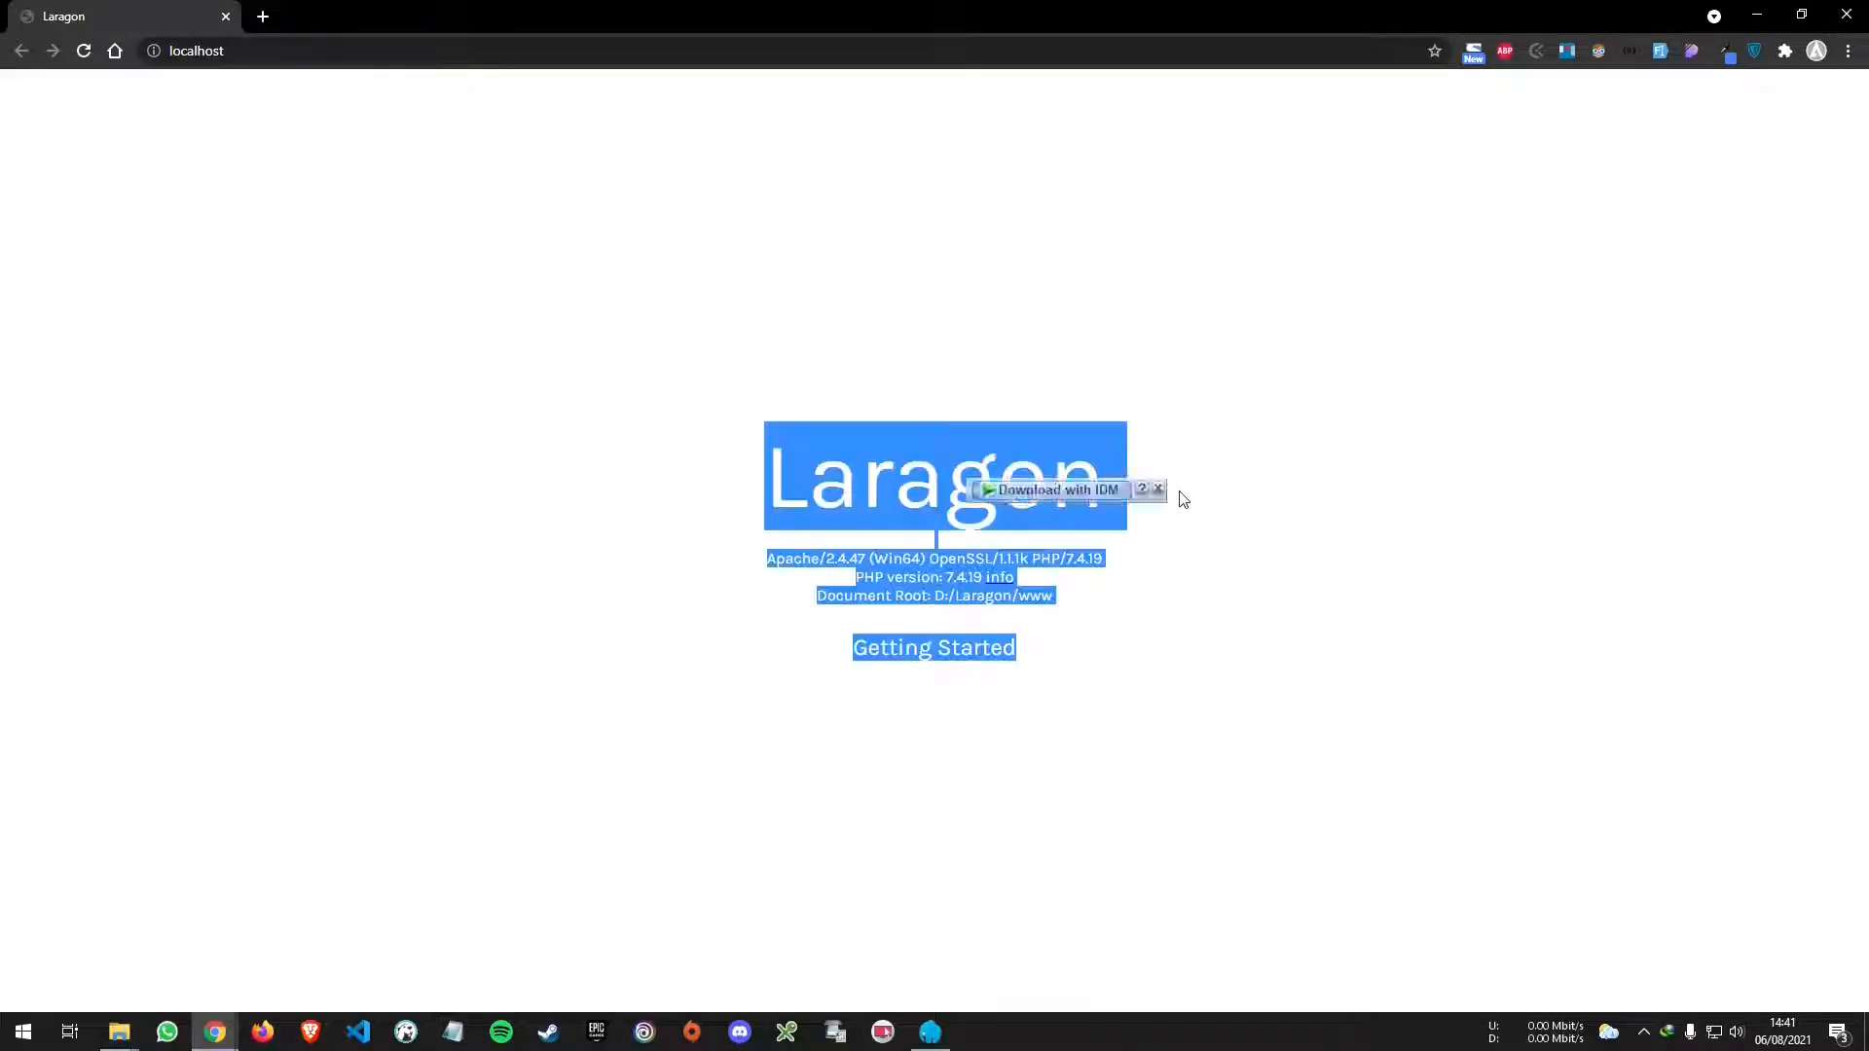
{"action": "left_click", "coordinate": [1301, 531]}
{"action": "left_click", "coordinate": [936, 1034]}
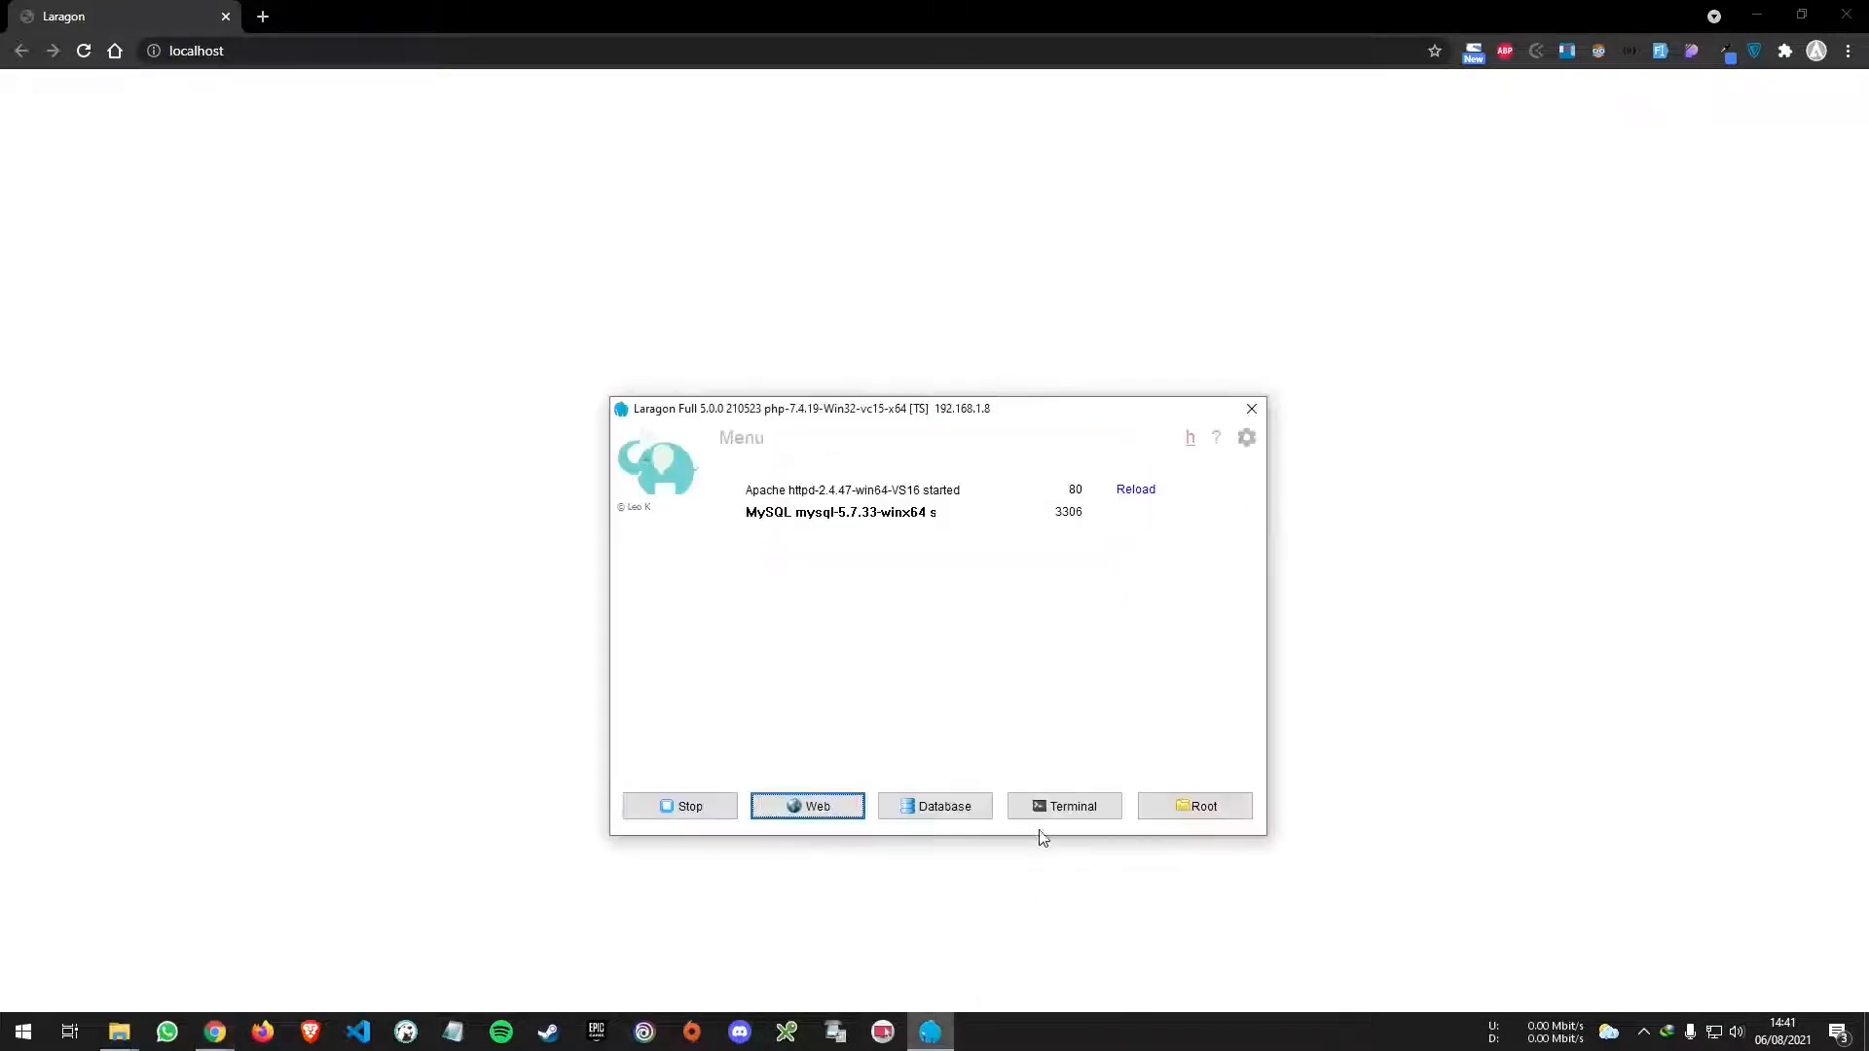
{"action": "mouse_move", "coordinate": [765, 419]}
{"action": "left_mouse_down"}
{"action": "mouse_move", "coordinate": [814, 417]}
{"action": "mouse_move", "coordinate": [776, 404]}
{"action": "left_mouse_up"}
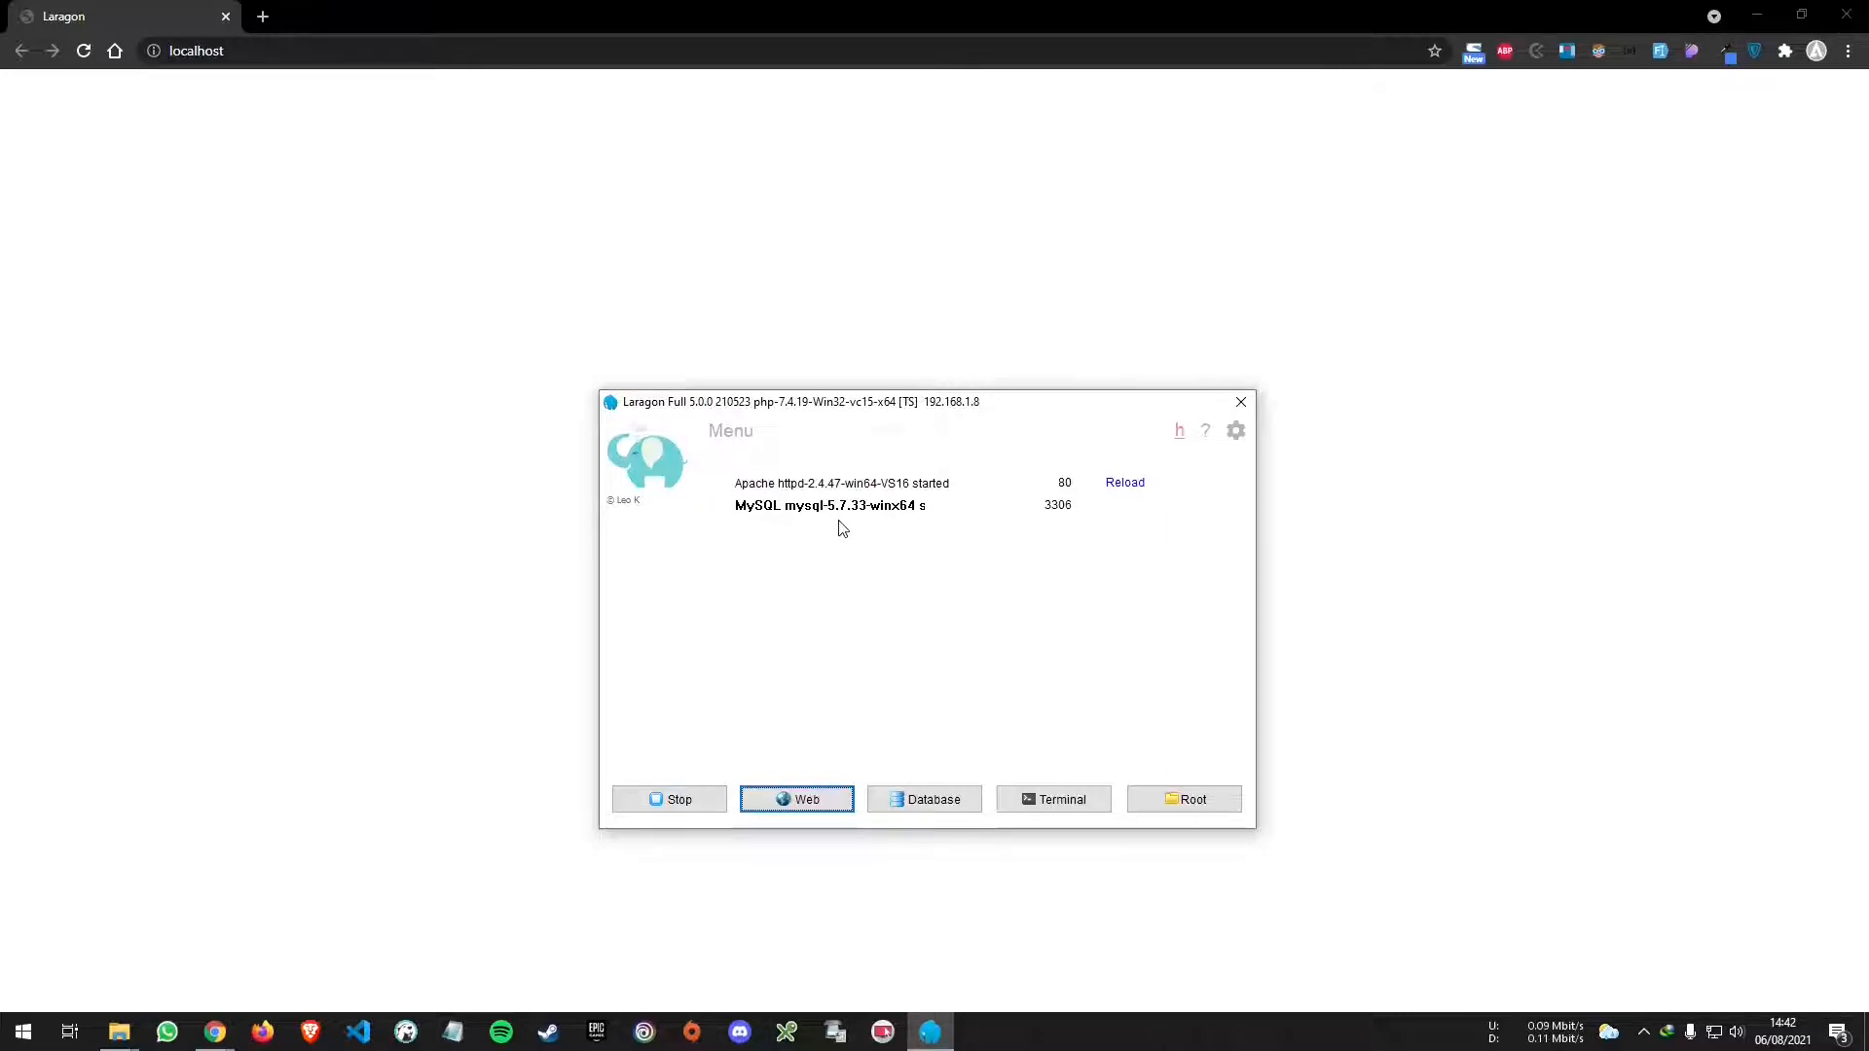
- Stop Apache and MySQL, then choose MySQL > phpMyAdmin from Laragon's menu
{"action": "left_click", "coordinate": [705, 800]}
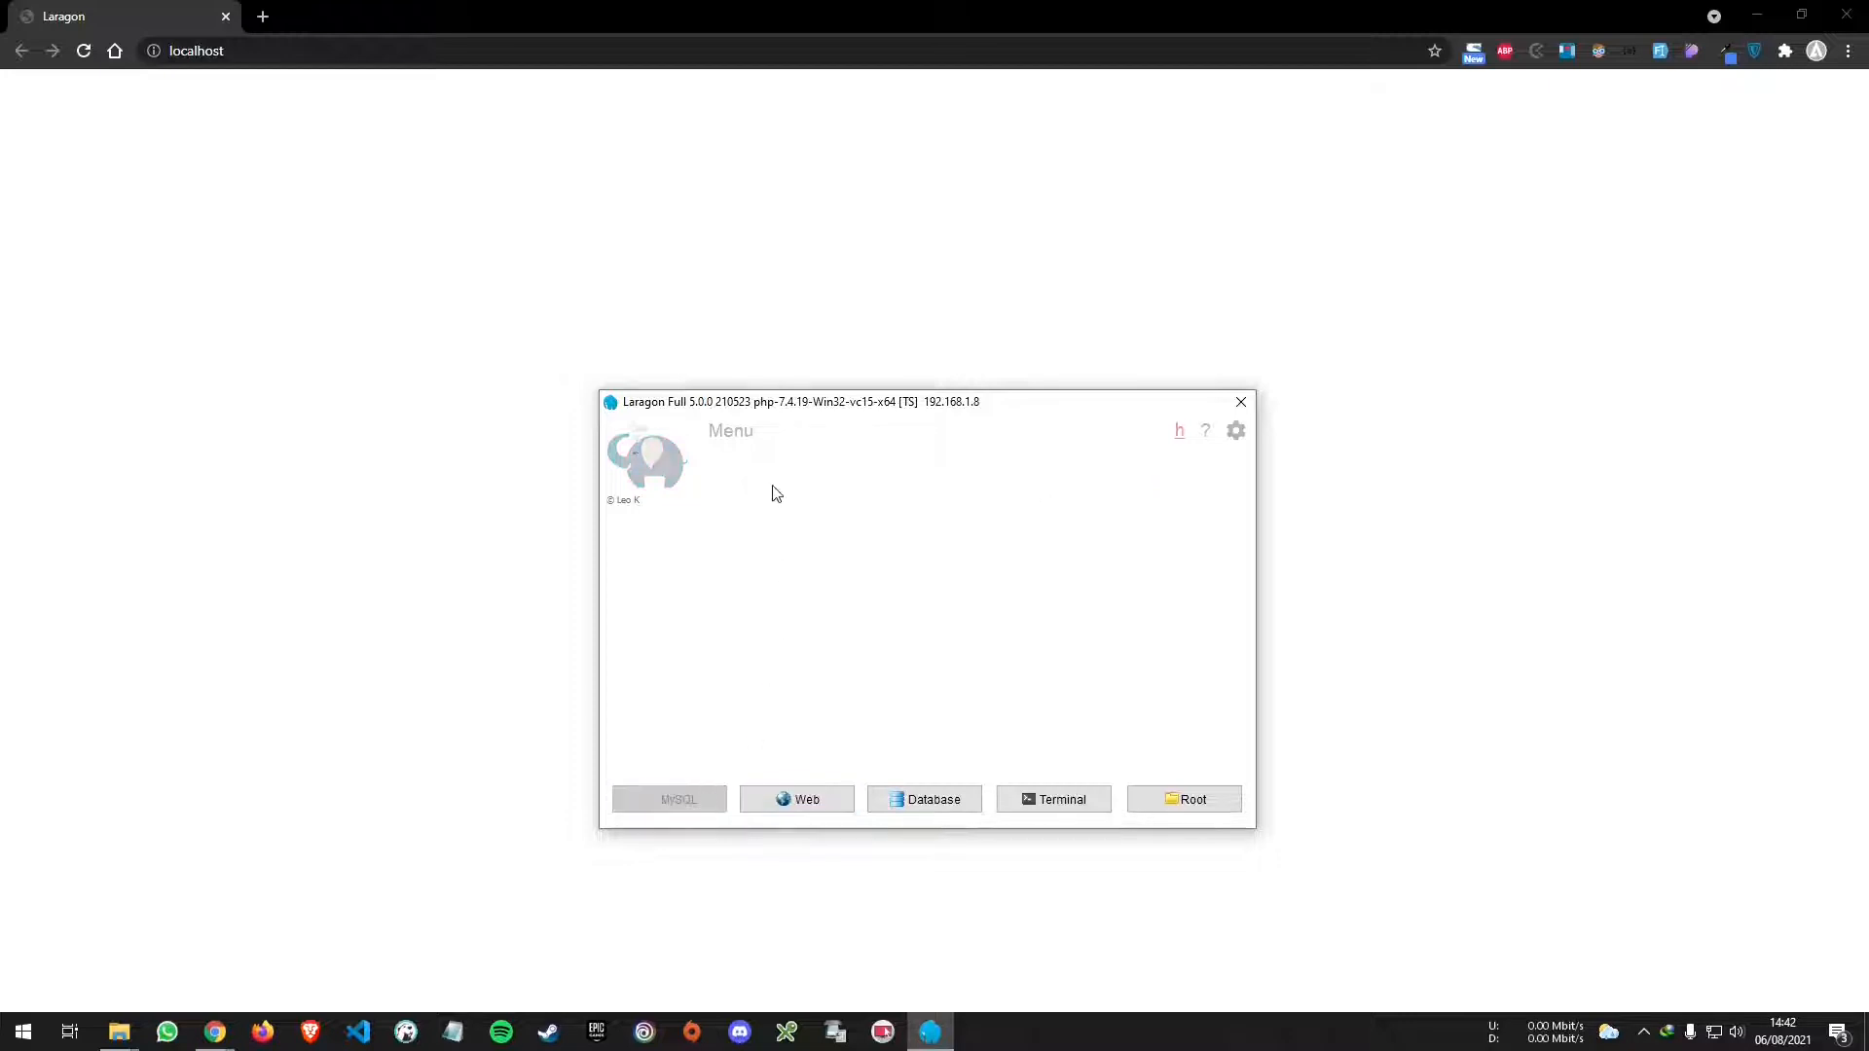
{"action": "left_click", "coordinate": [724, 438]}
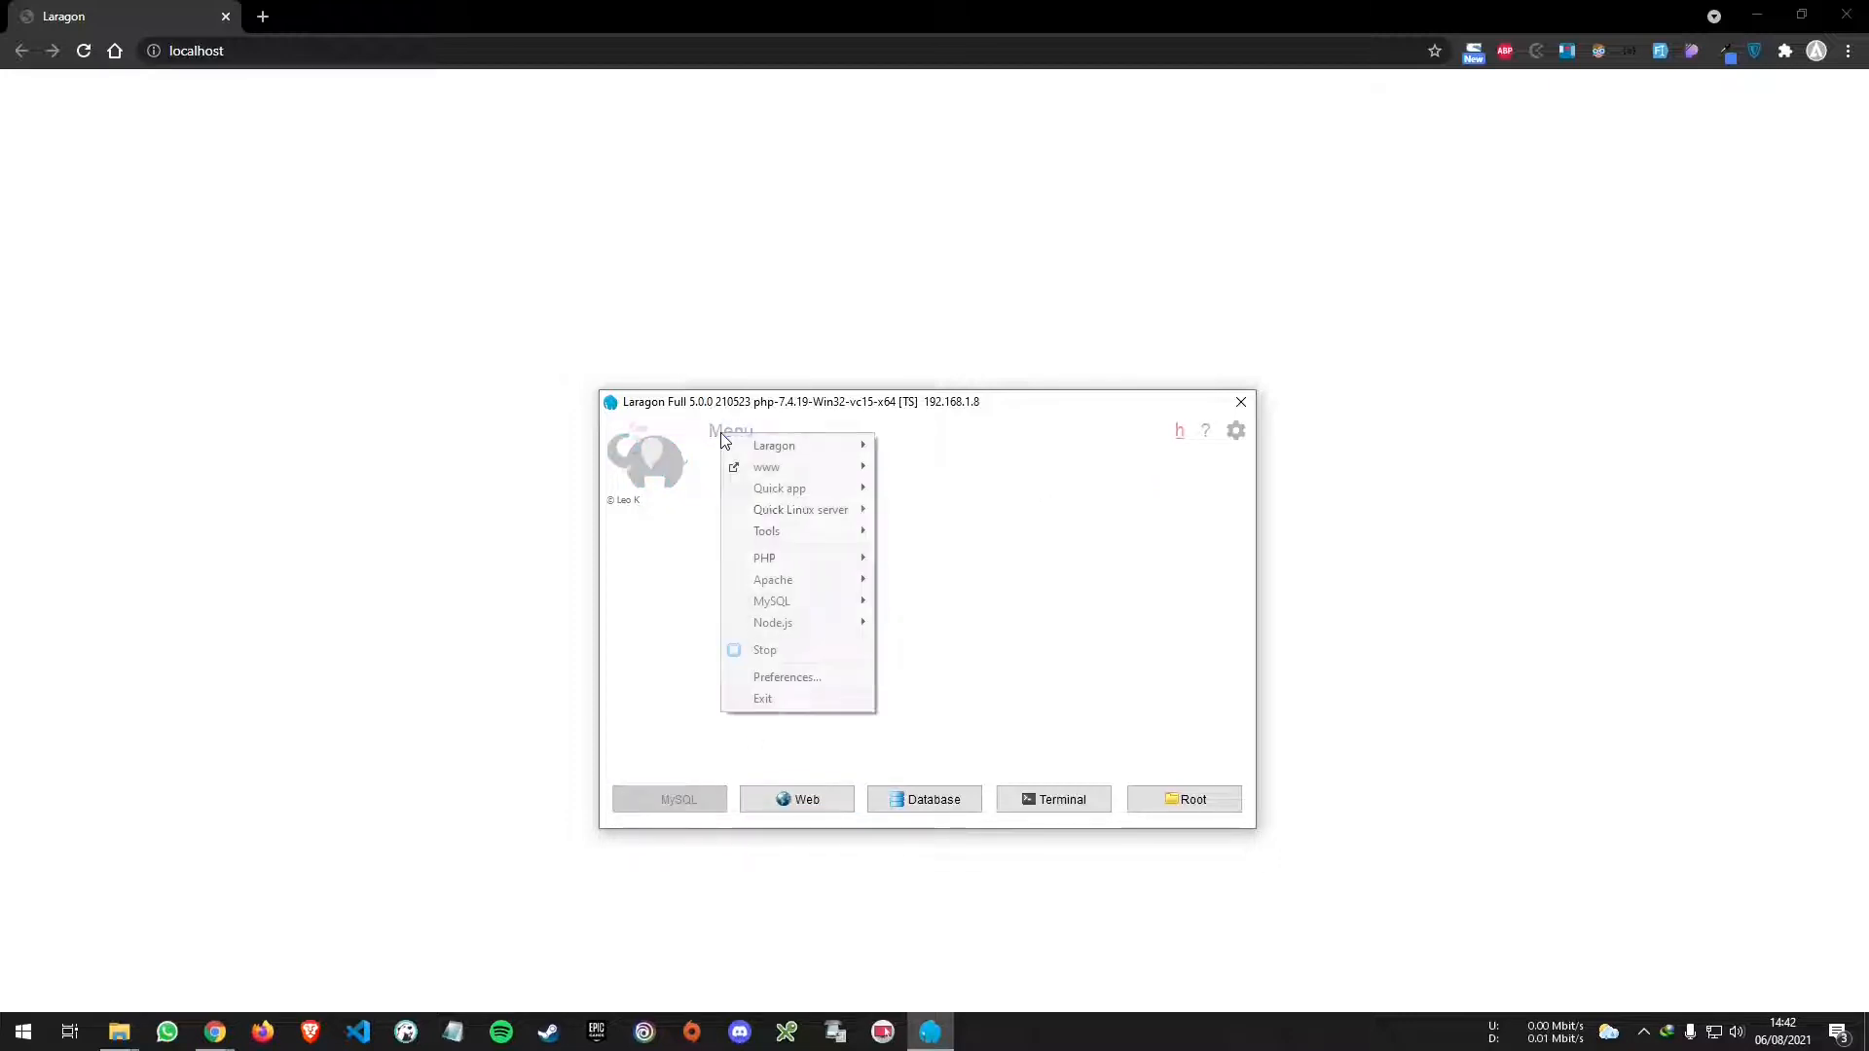
{"action": "mouse_move", "coordinate": [820, 599]}
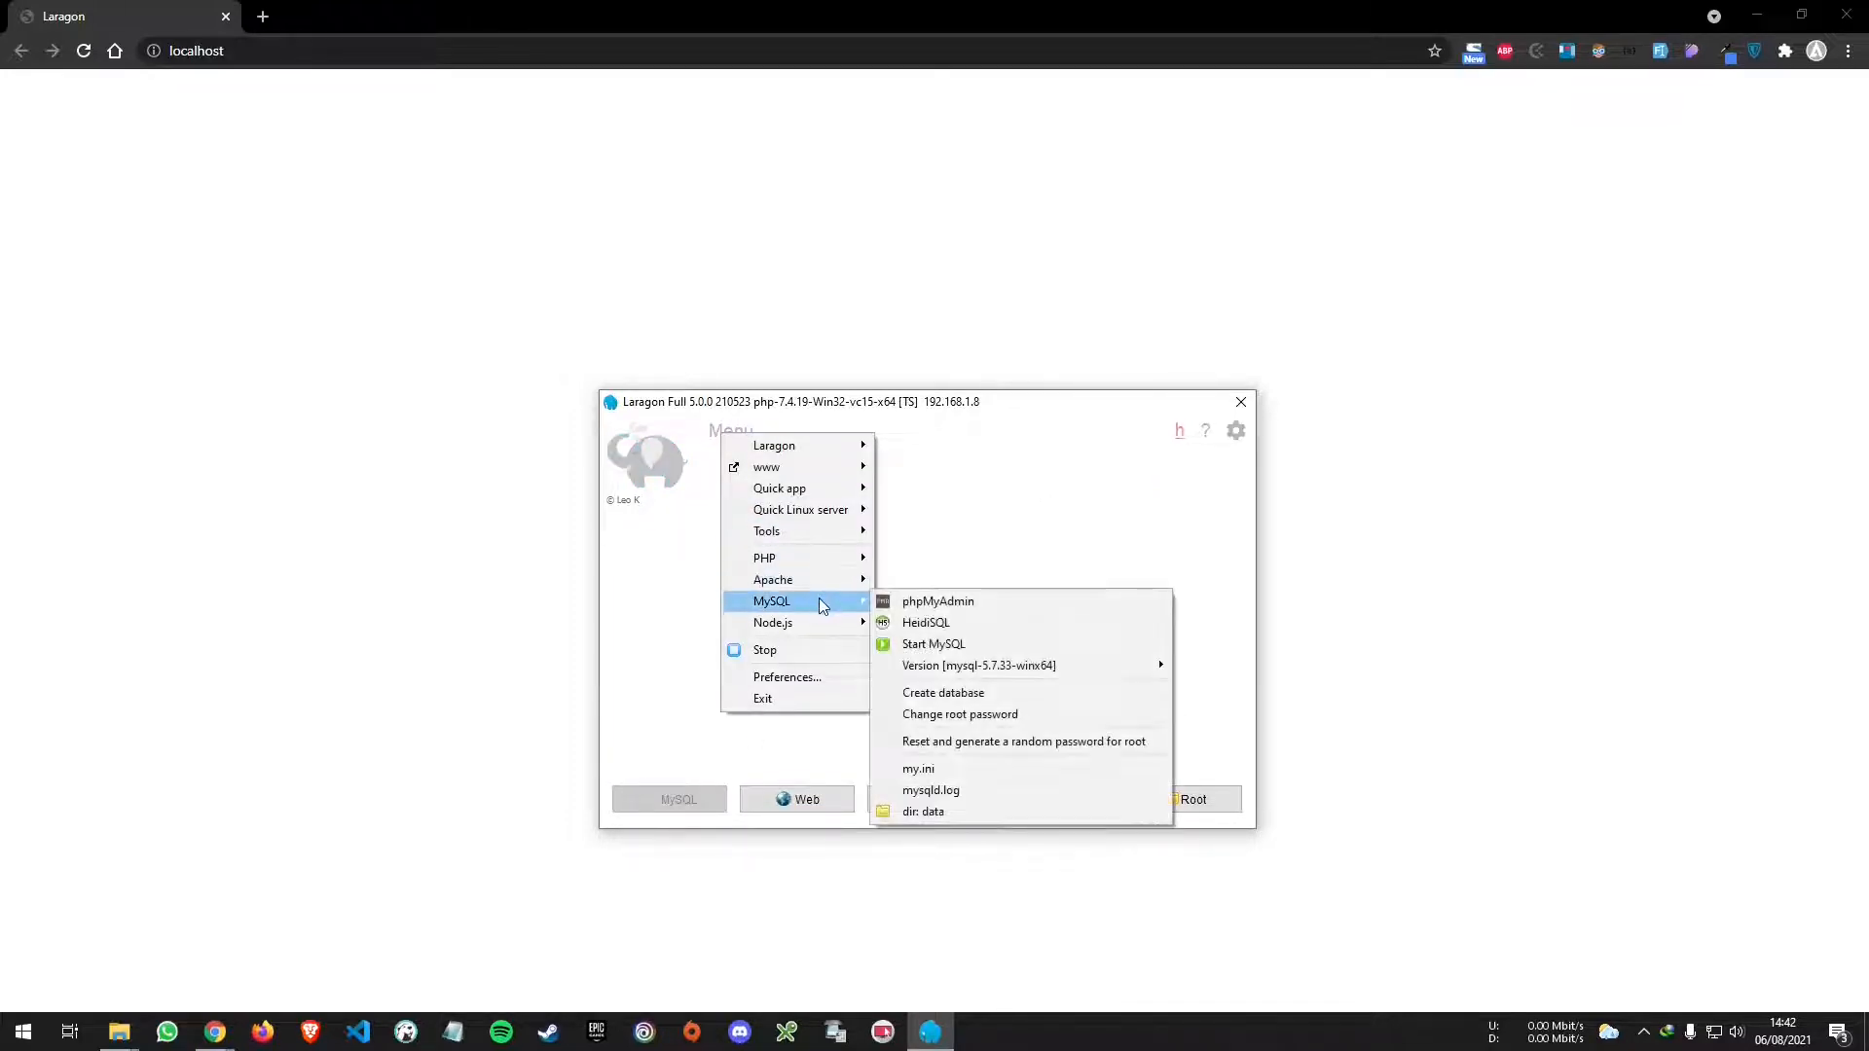
{"action": "left_click", "coordinate": [1000, 613]}
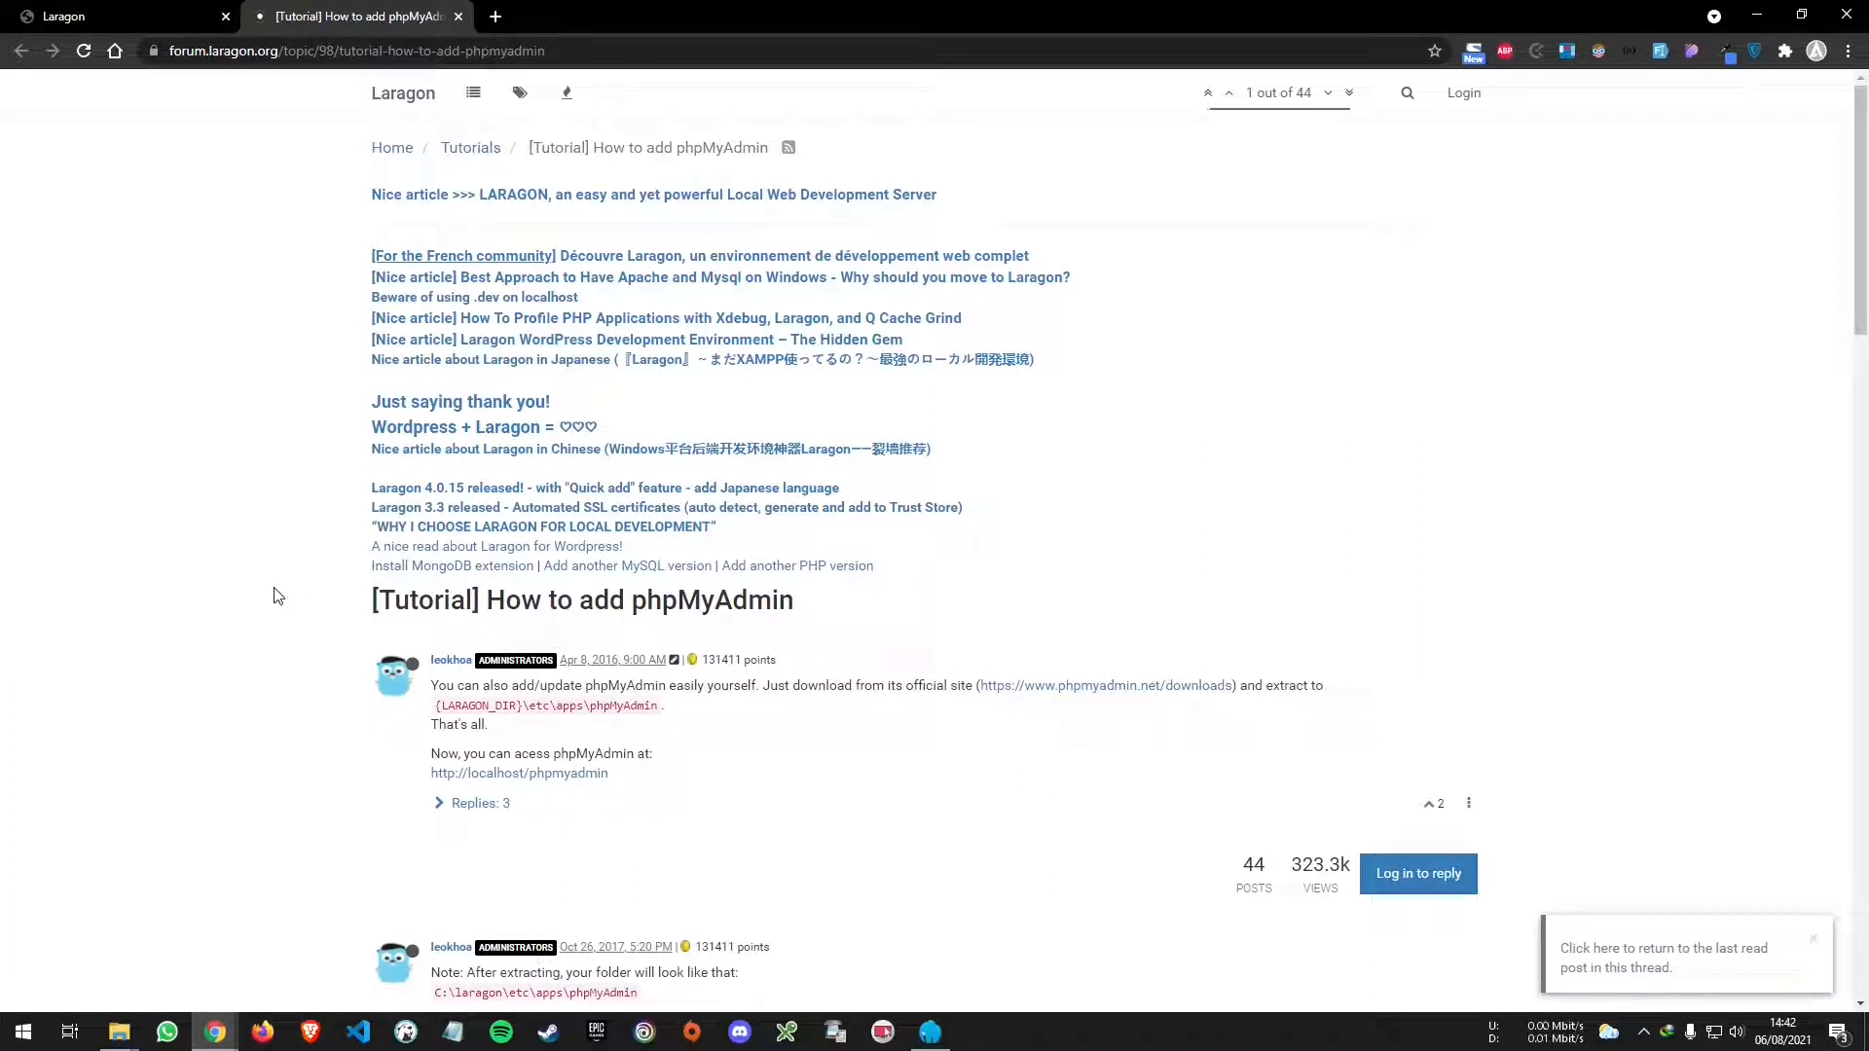
- Download and open phpMyAdmin-5.1.1-all-languages.zip from phpmyadmin.net, then return to the tutorial tab
{"action": "scroll", "coordinate": [292, 594], "scroll_direction": "down", "scroll_amount": 2}
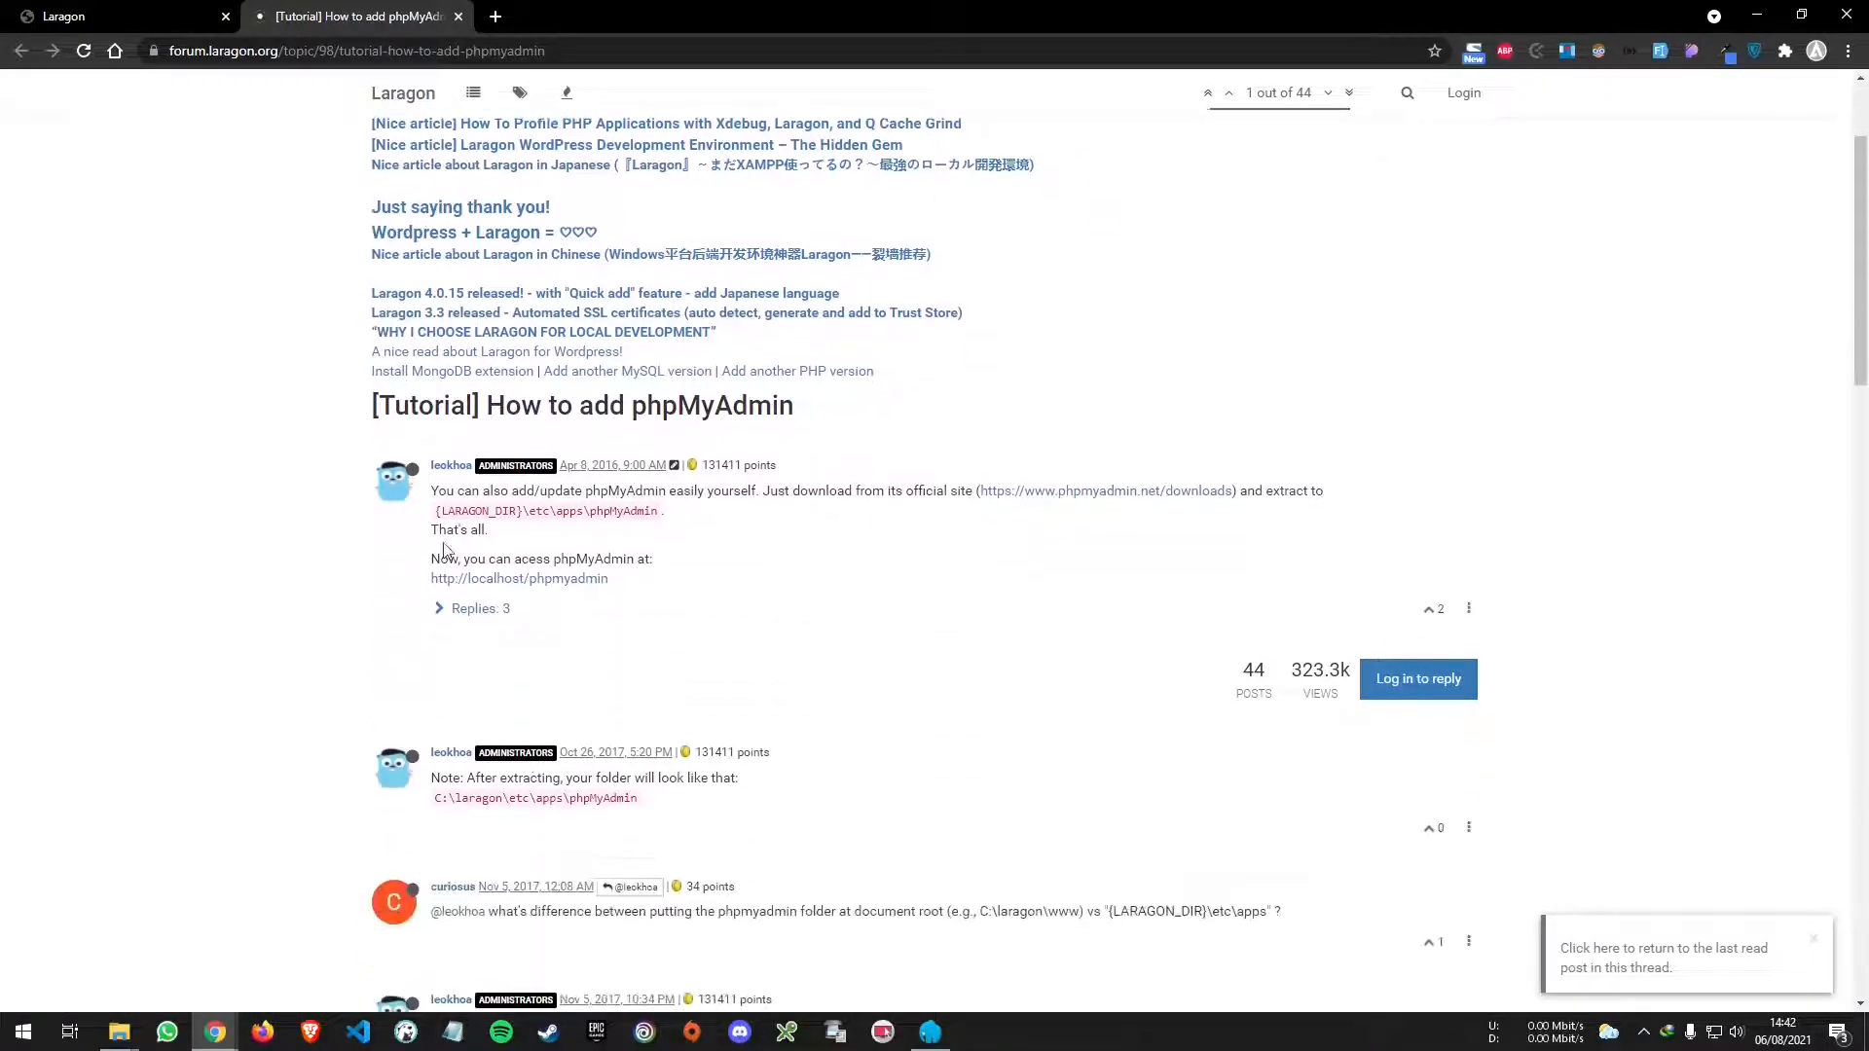
{"action": "middle_click", "coordinate": [1135, 493]}
{"action": "left_click", "coordinate": [604, 16]}
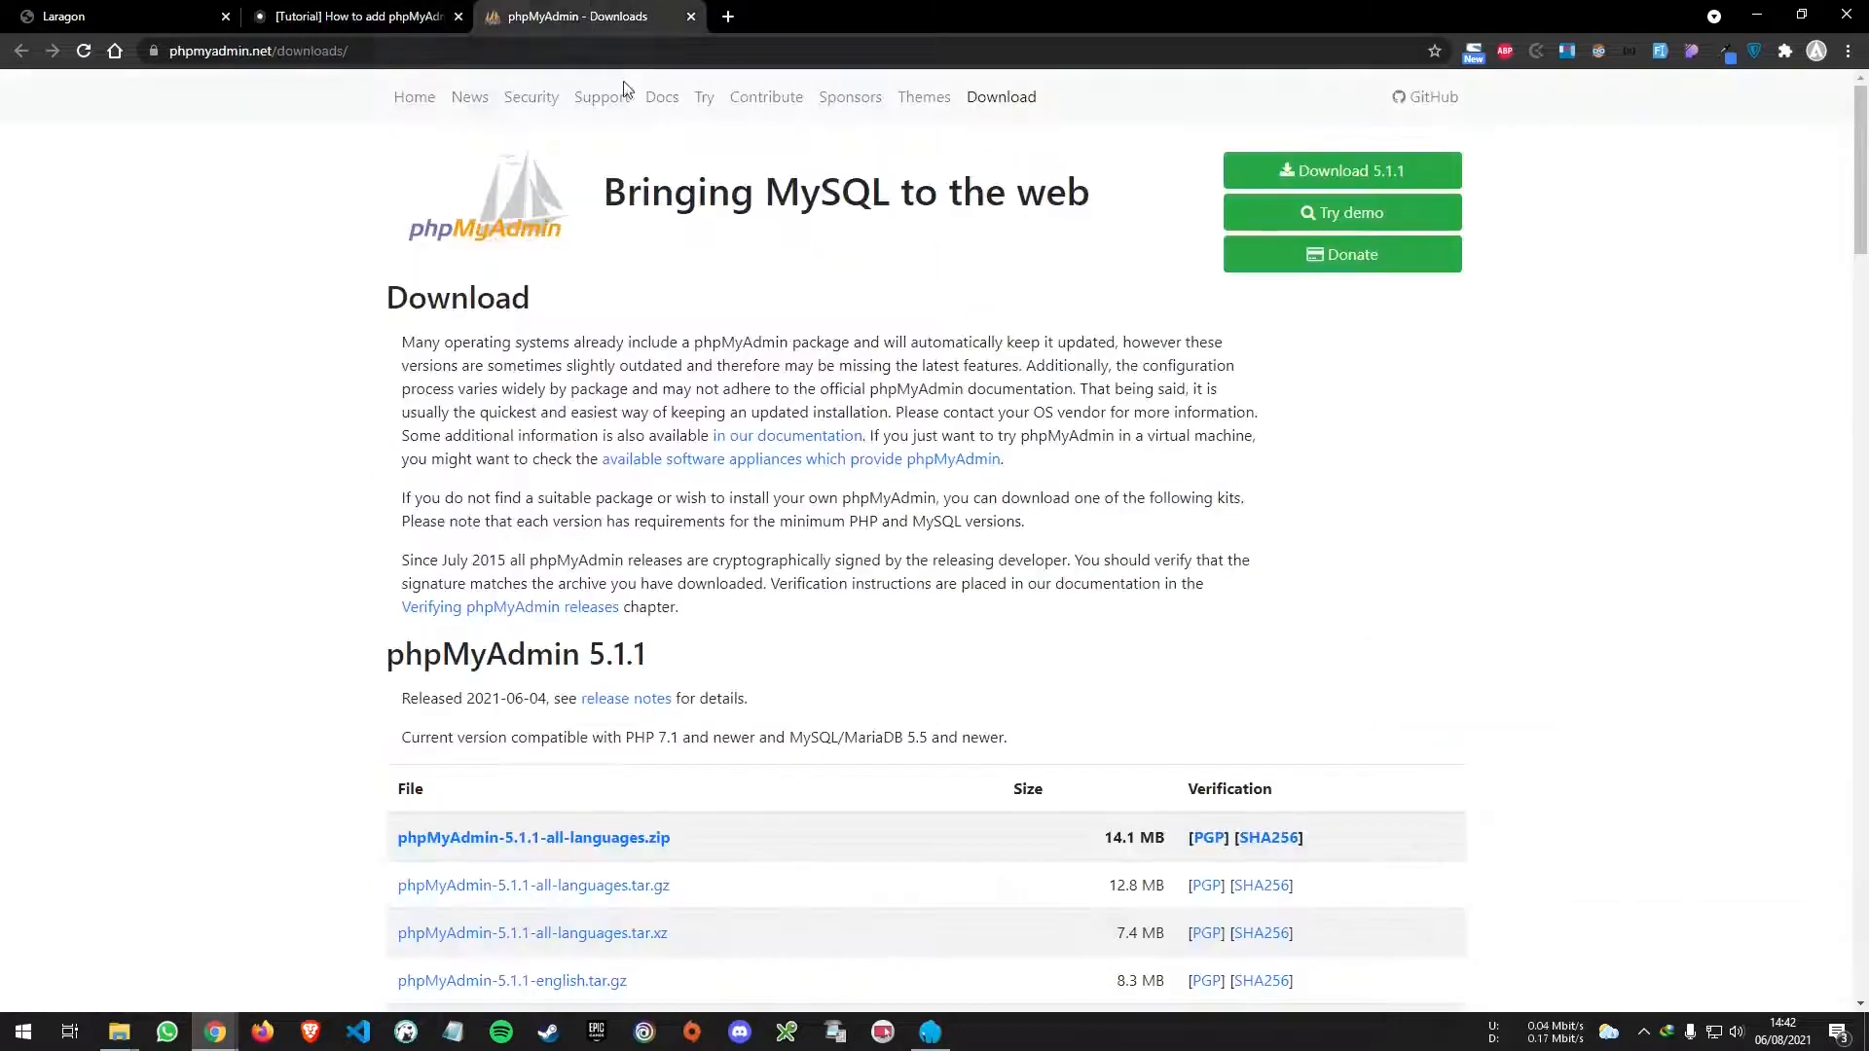
{"action": "left_click", "coordinate": [1284, 173]}
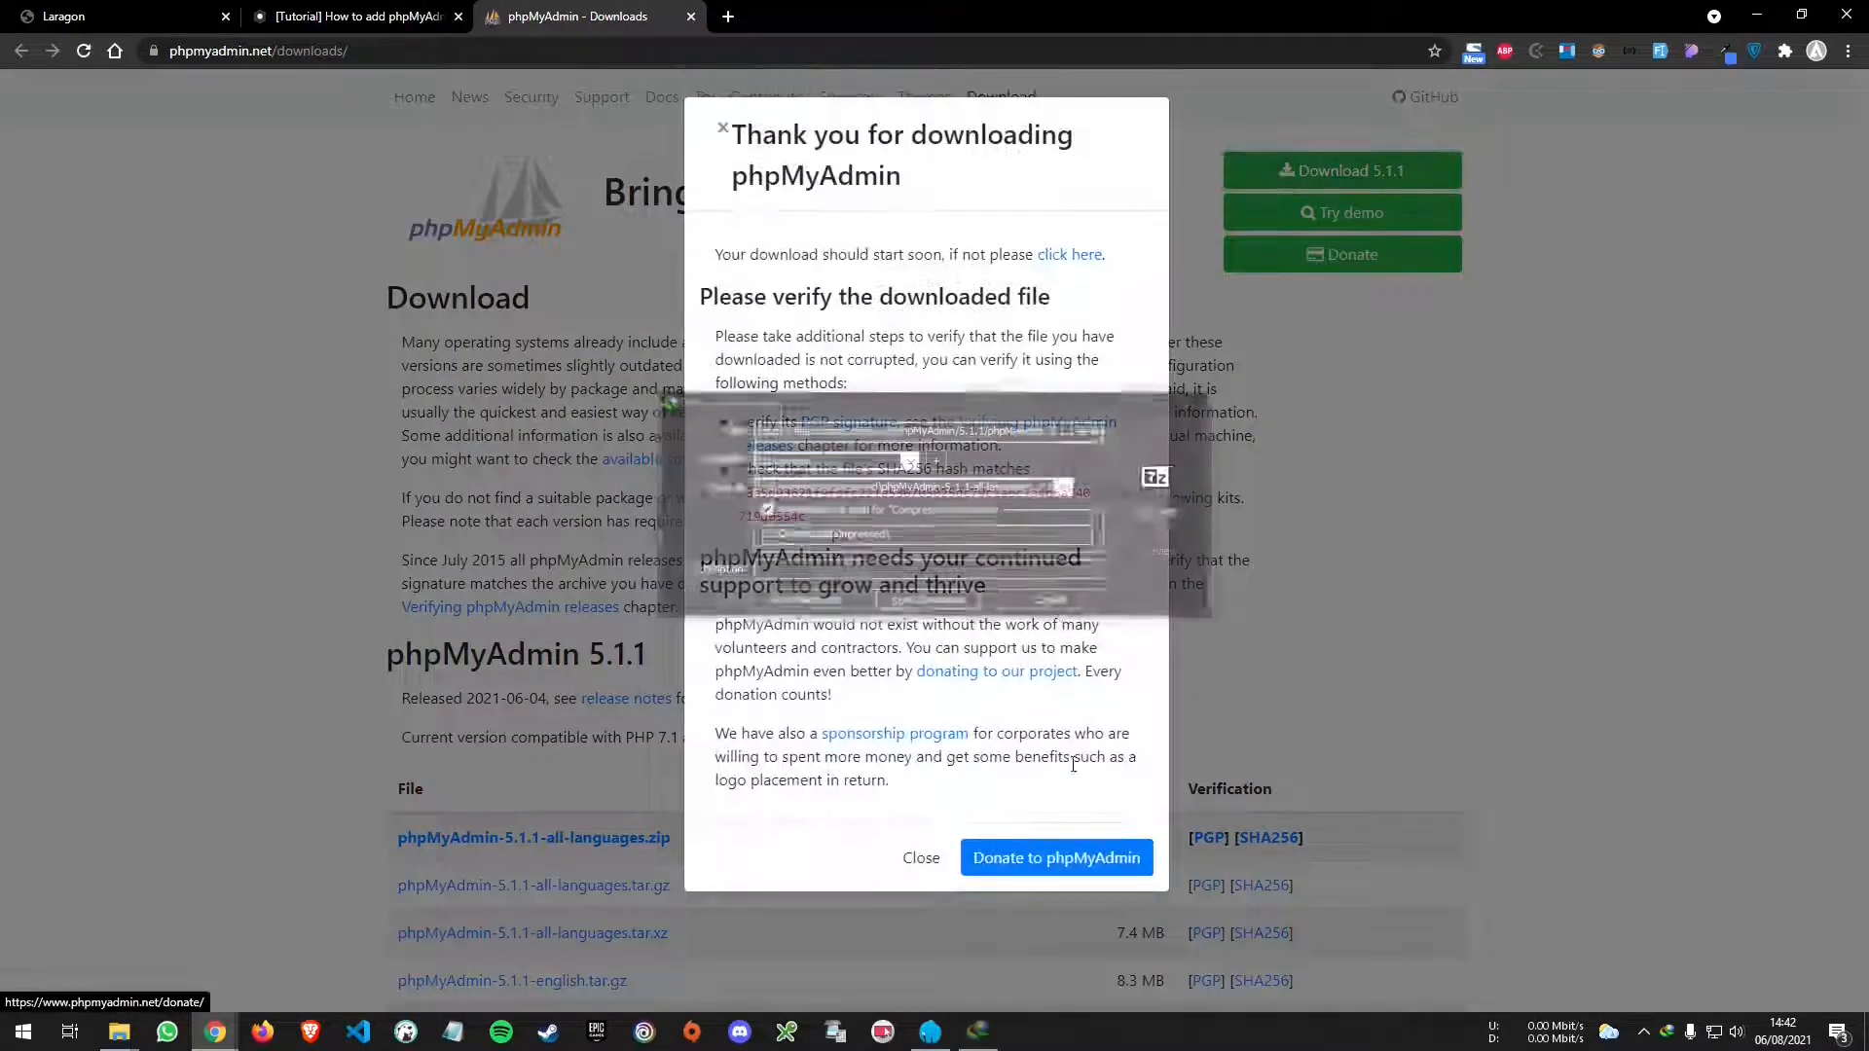
{"action": "left_click", "coordinate": [964, 603]}
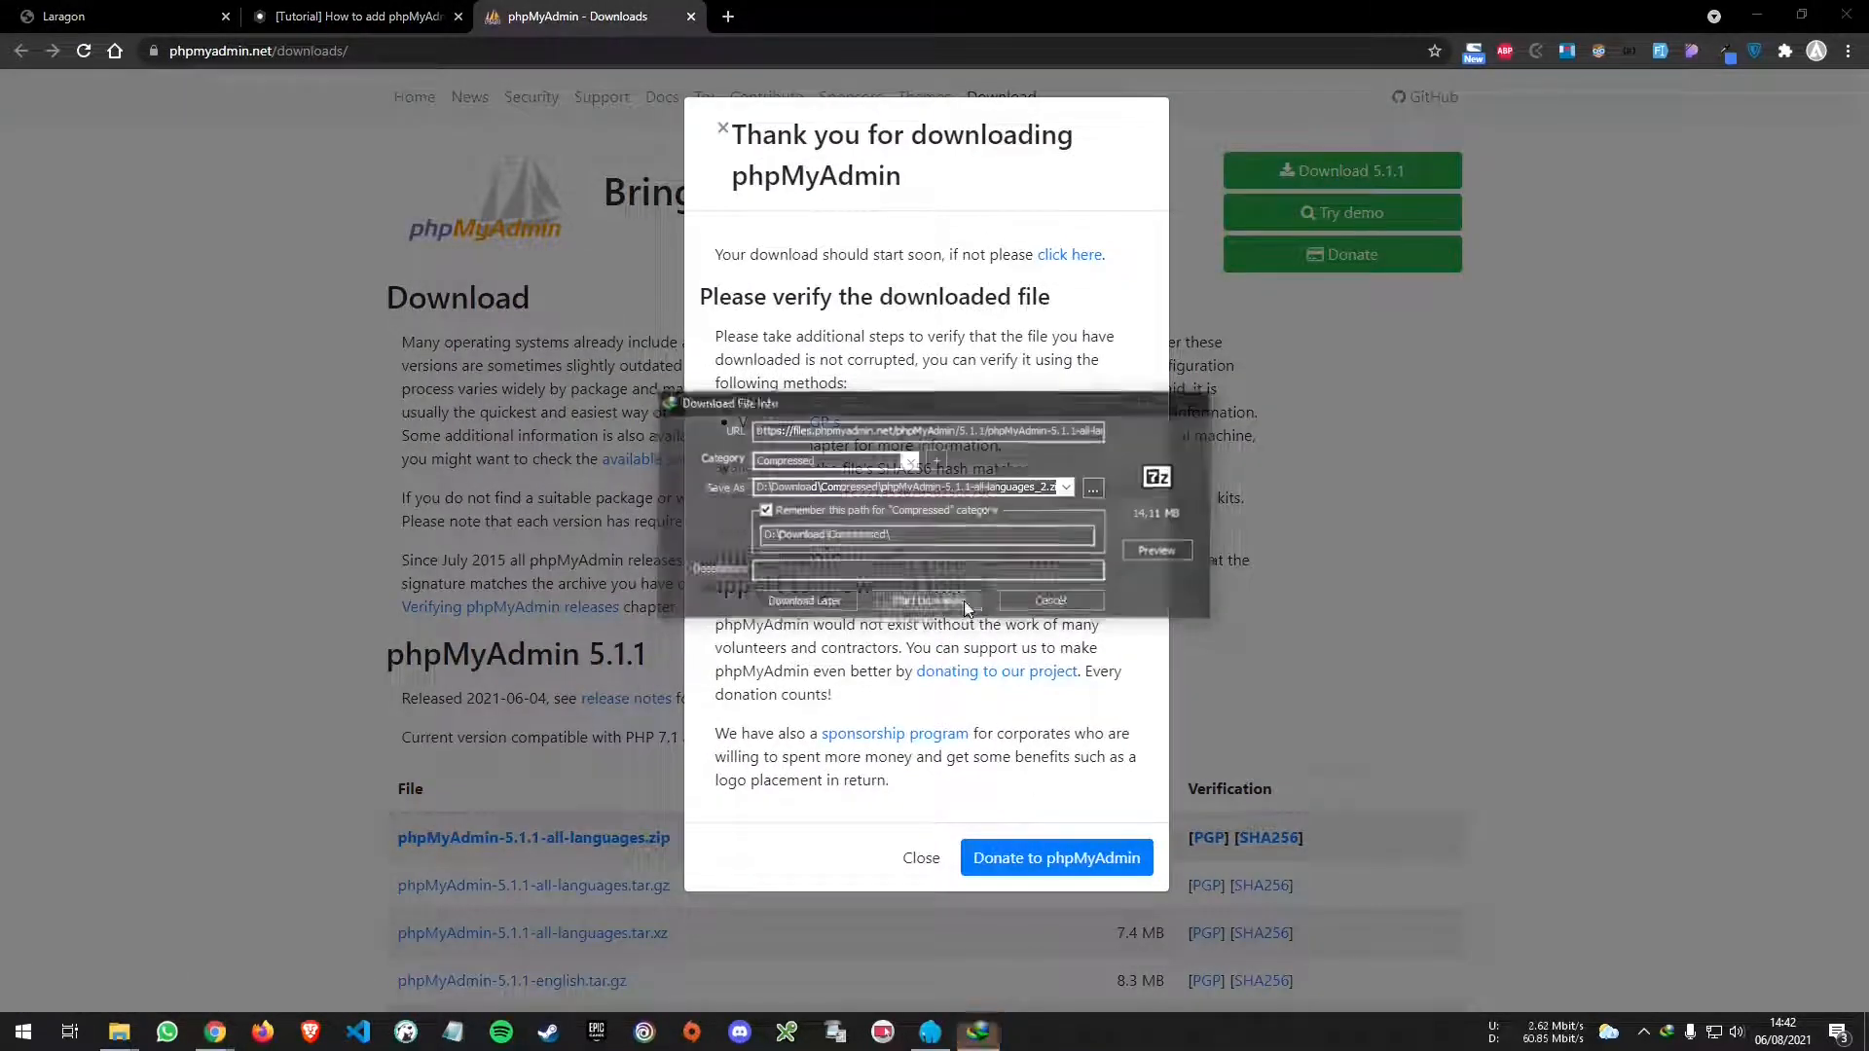
{"action": "left_click", "coordinate": [768, 578]}
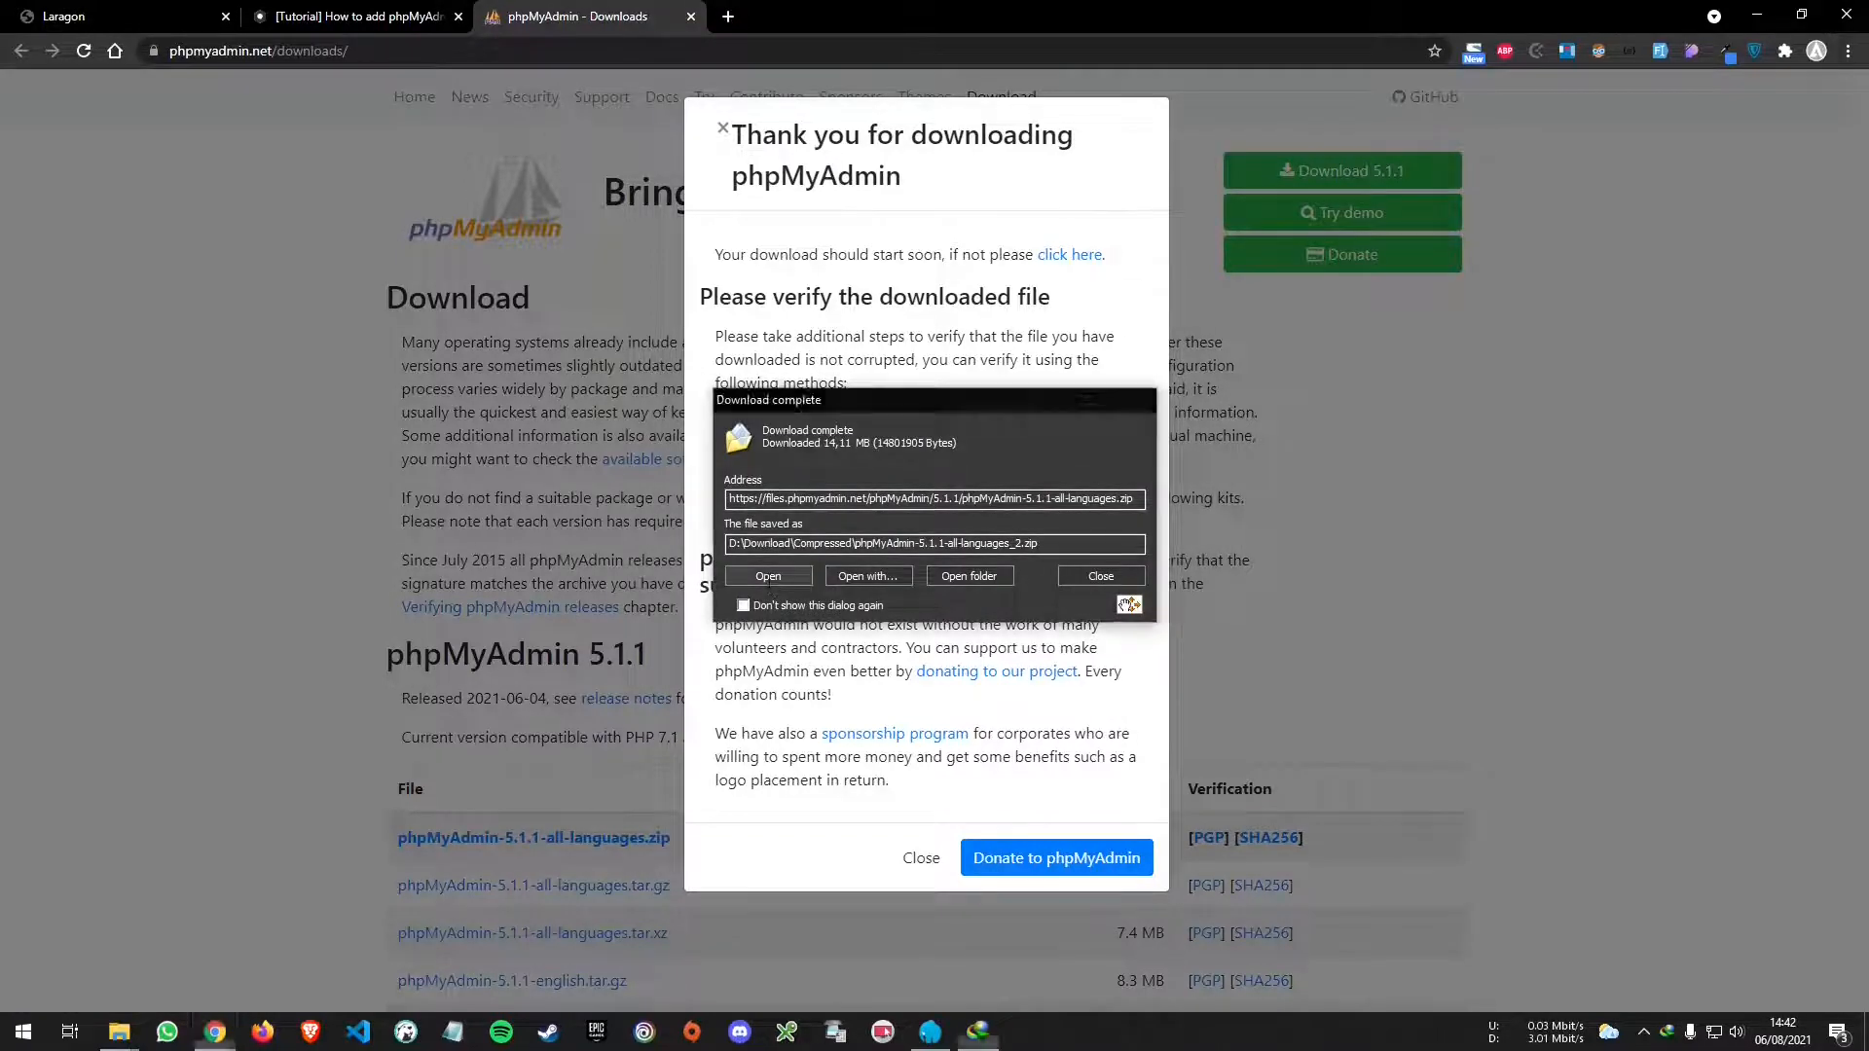
{"action": "left_click", "coordinate": [326, 11]}
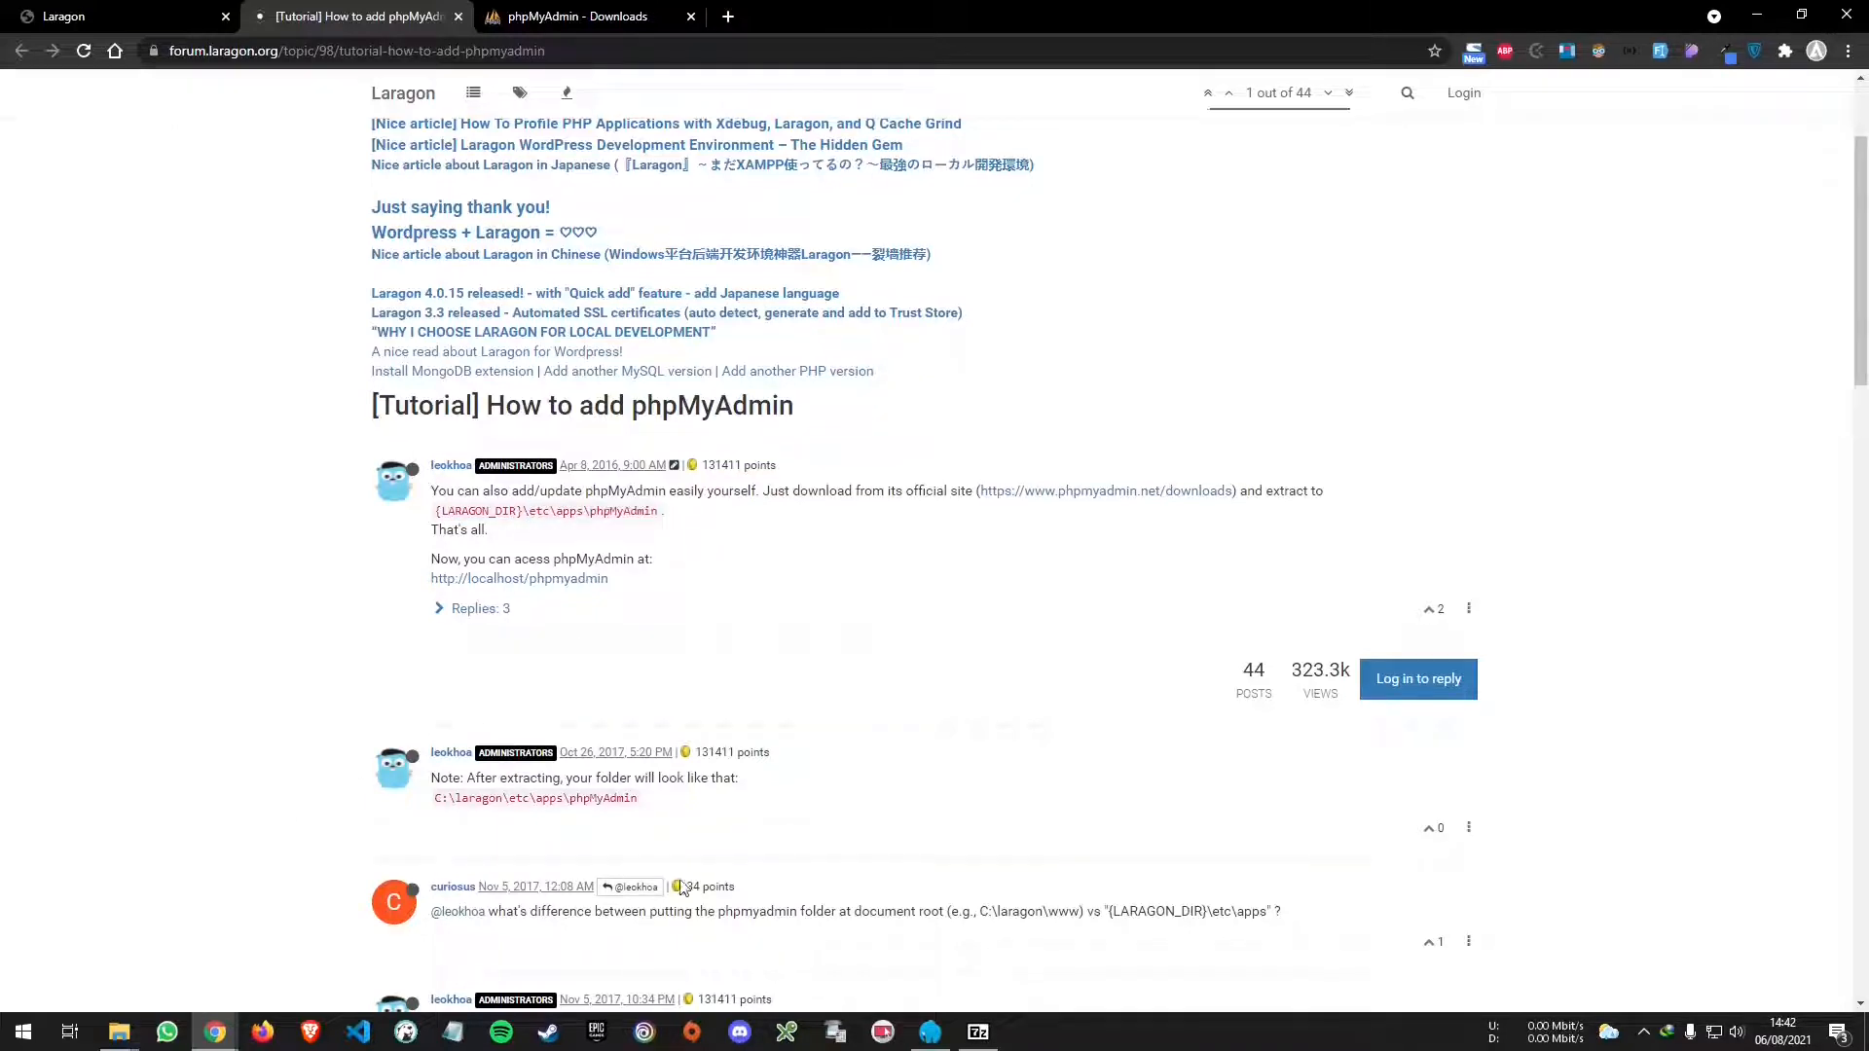
- Bring up the phpMyAdmin archive and navigate Explorer from www to D:\Laragon\etc\apps
{"action": "left_click", "coordinate": [971, 1041]}
{"action": "mouse_move", "coordinate": [118, 1033]}
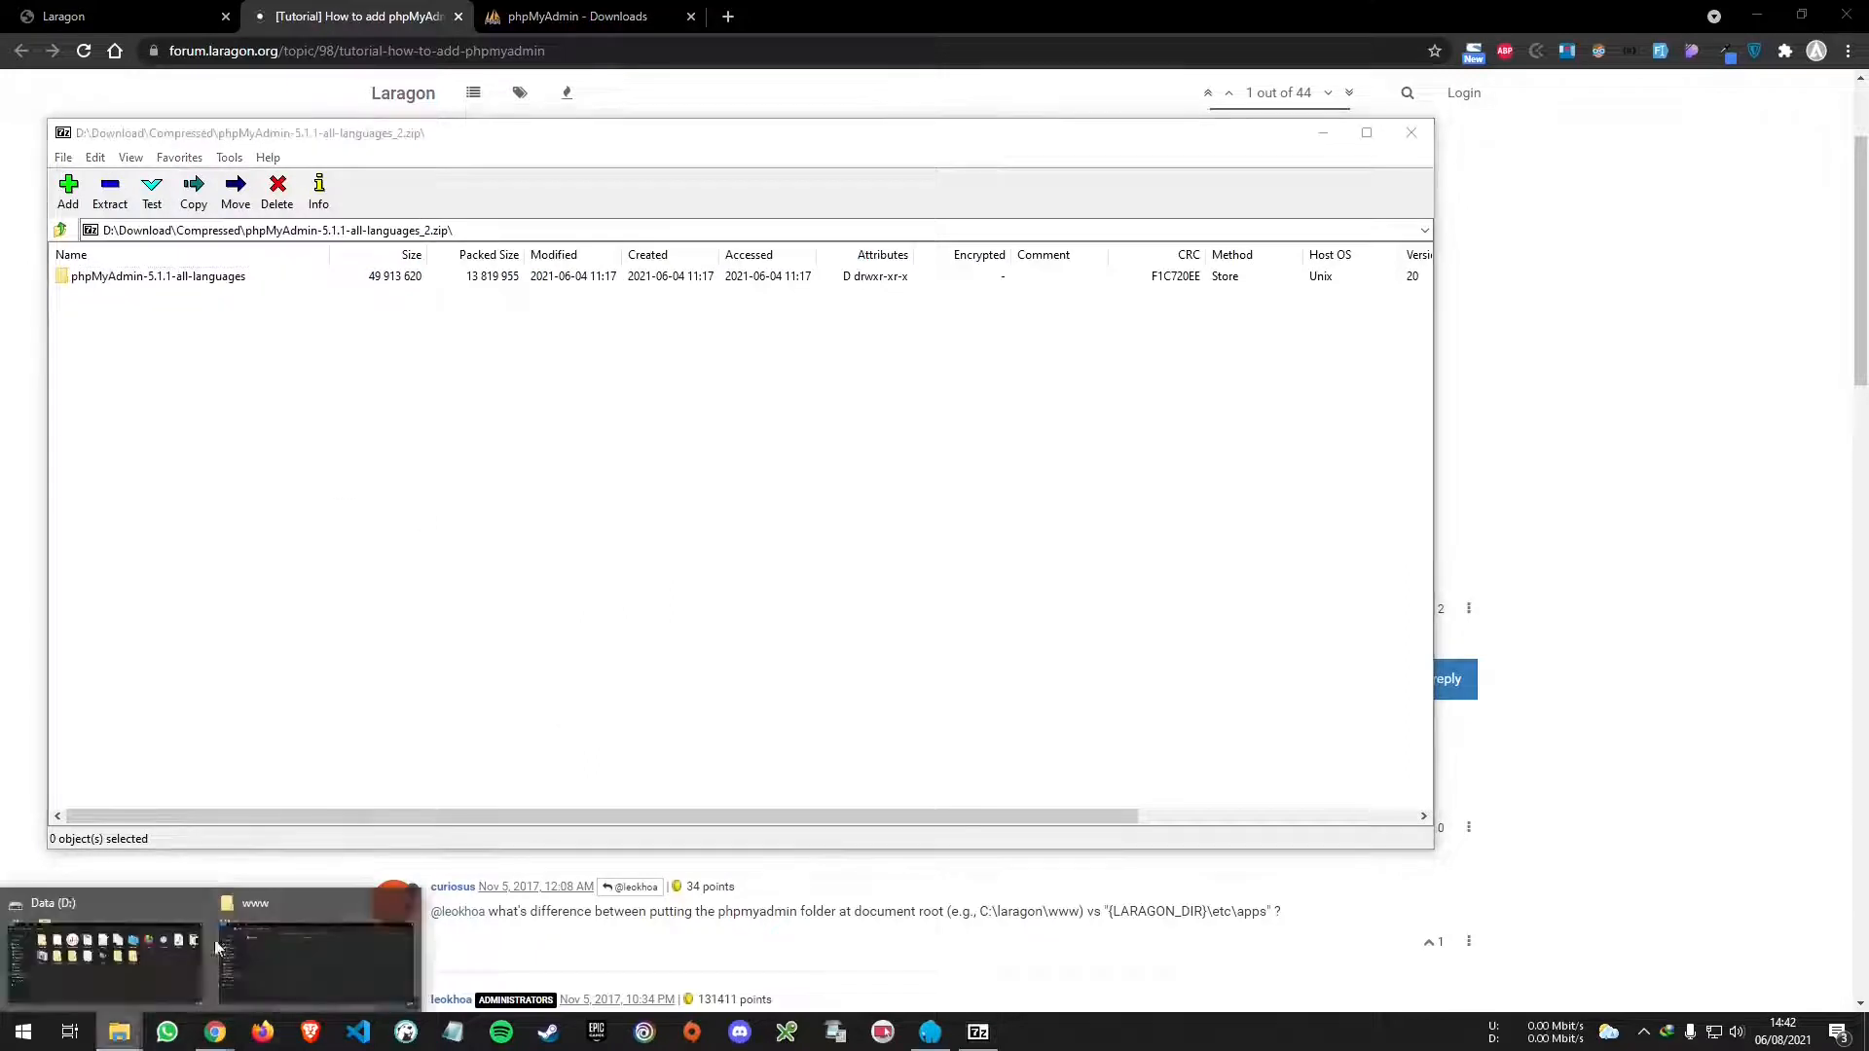
{"action": "left_click", "coordinate": [372, 945]}
{"action": "left_click", "coordinate": [517, 364]}
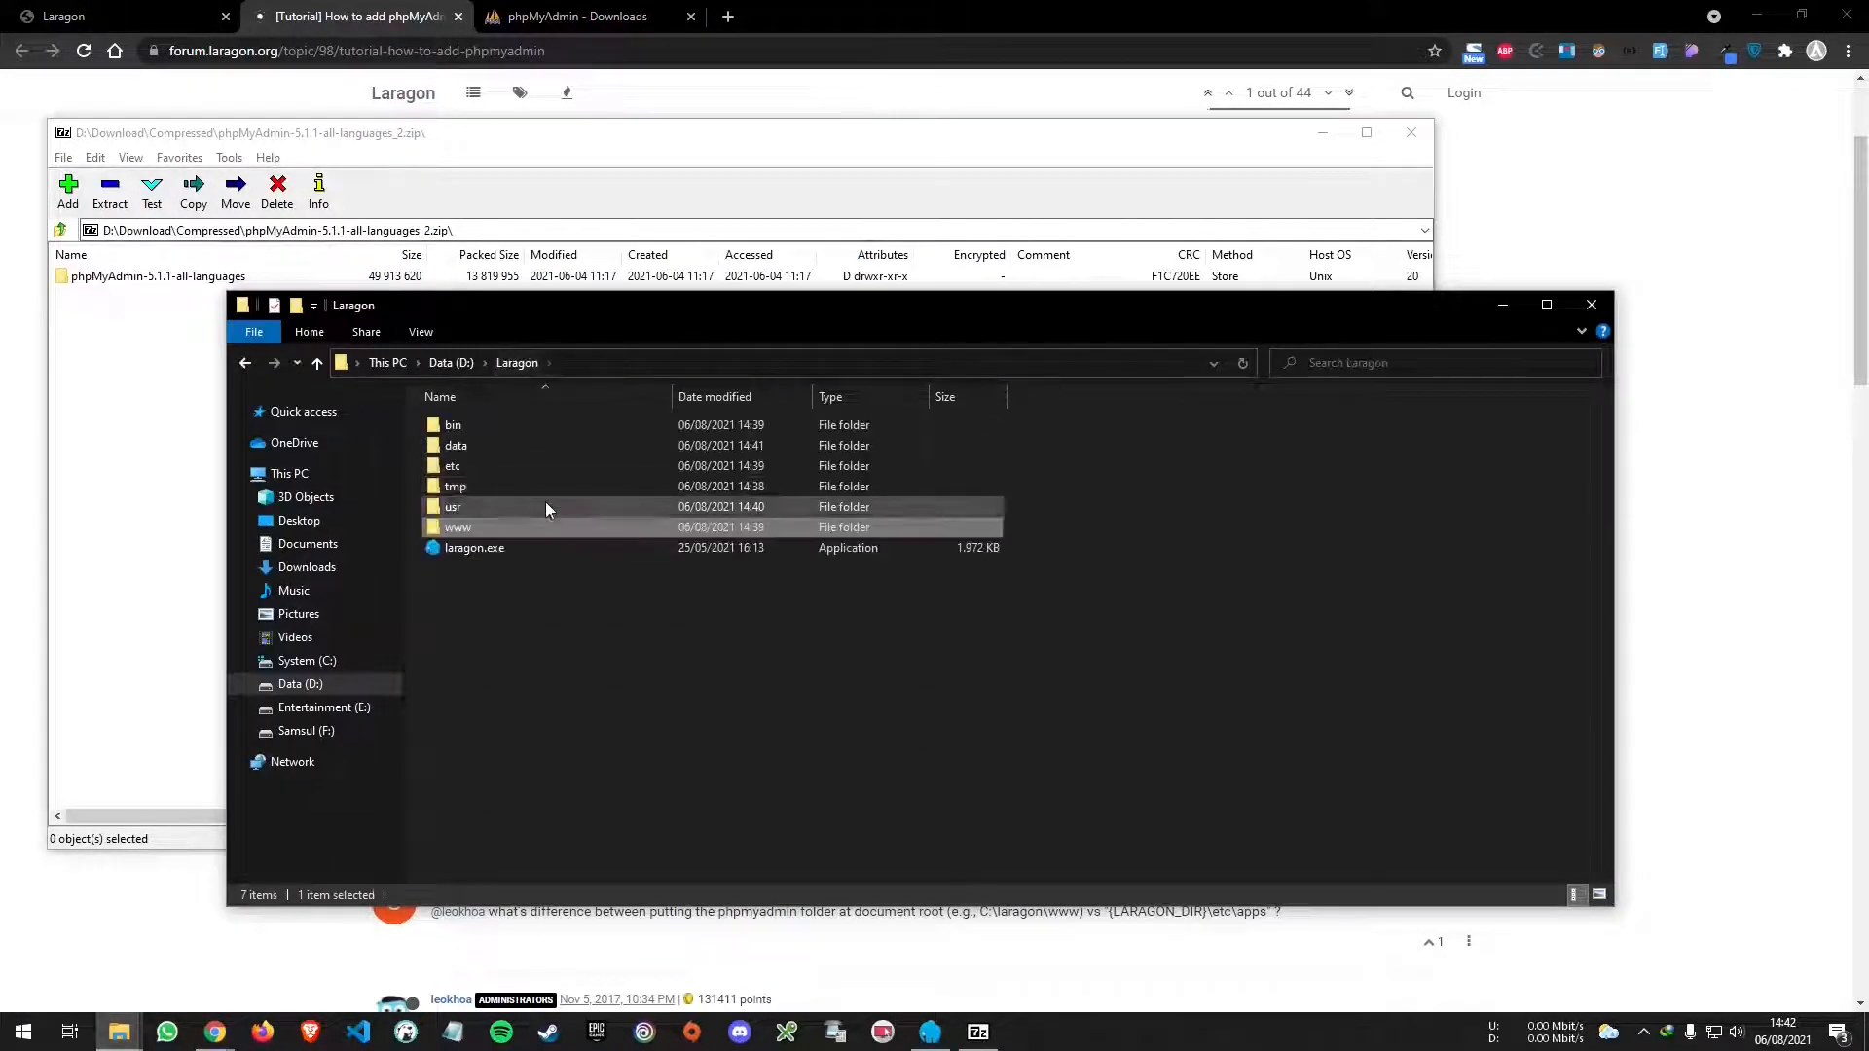
{"action": "double_click", "coordinate": [514, 463]}
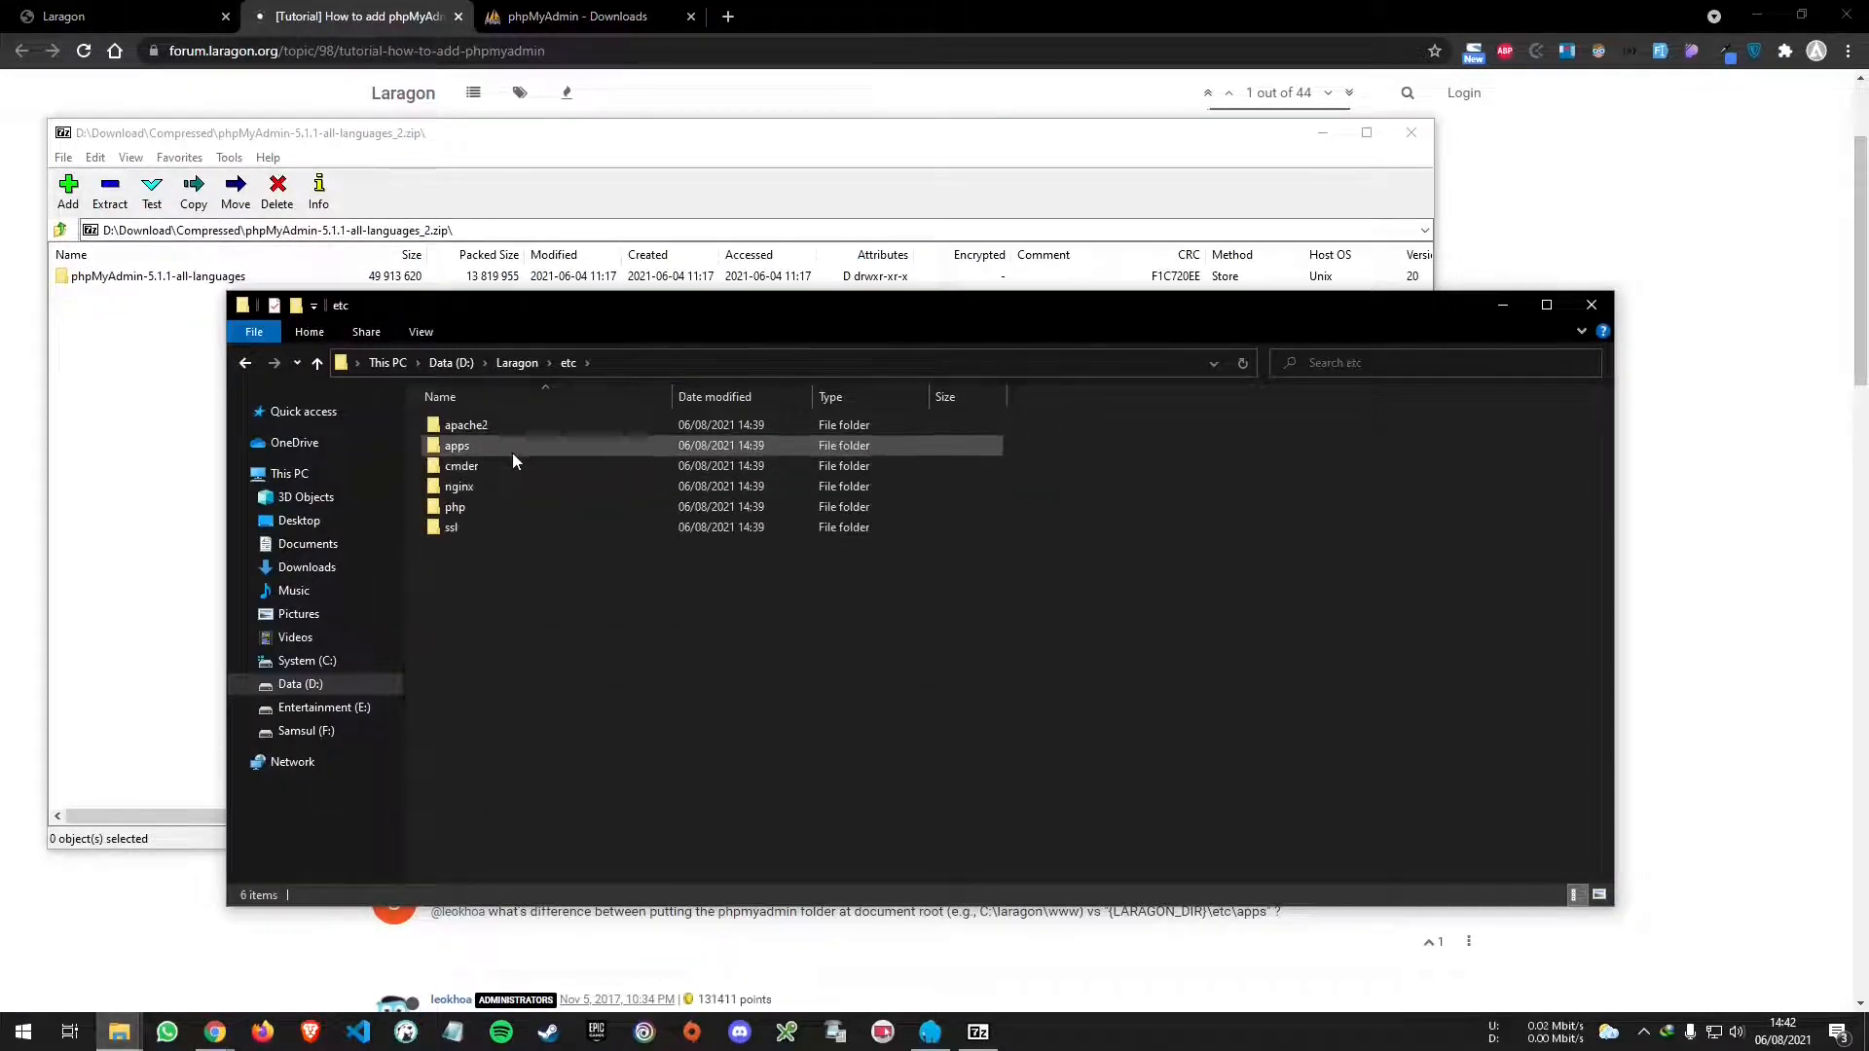
{"action": "double_click", "coordinate": [512, 450]}
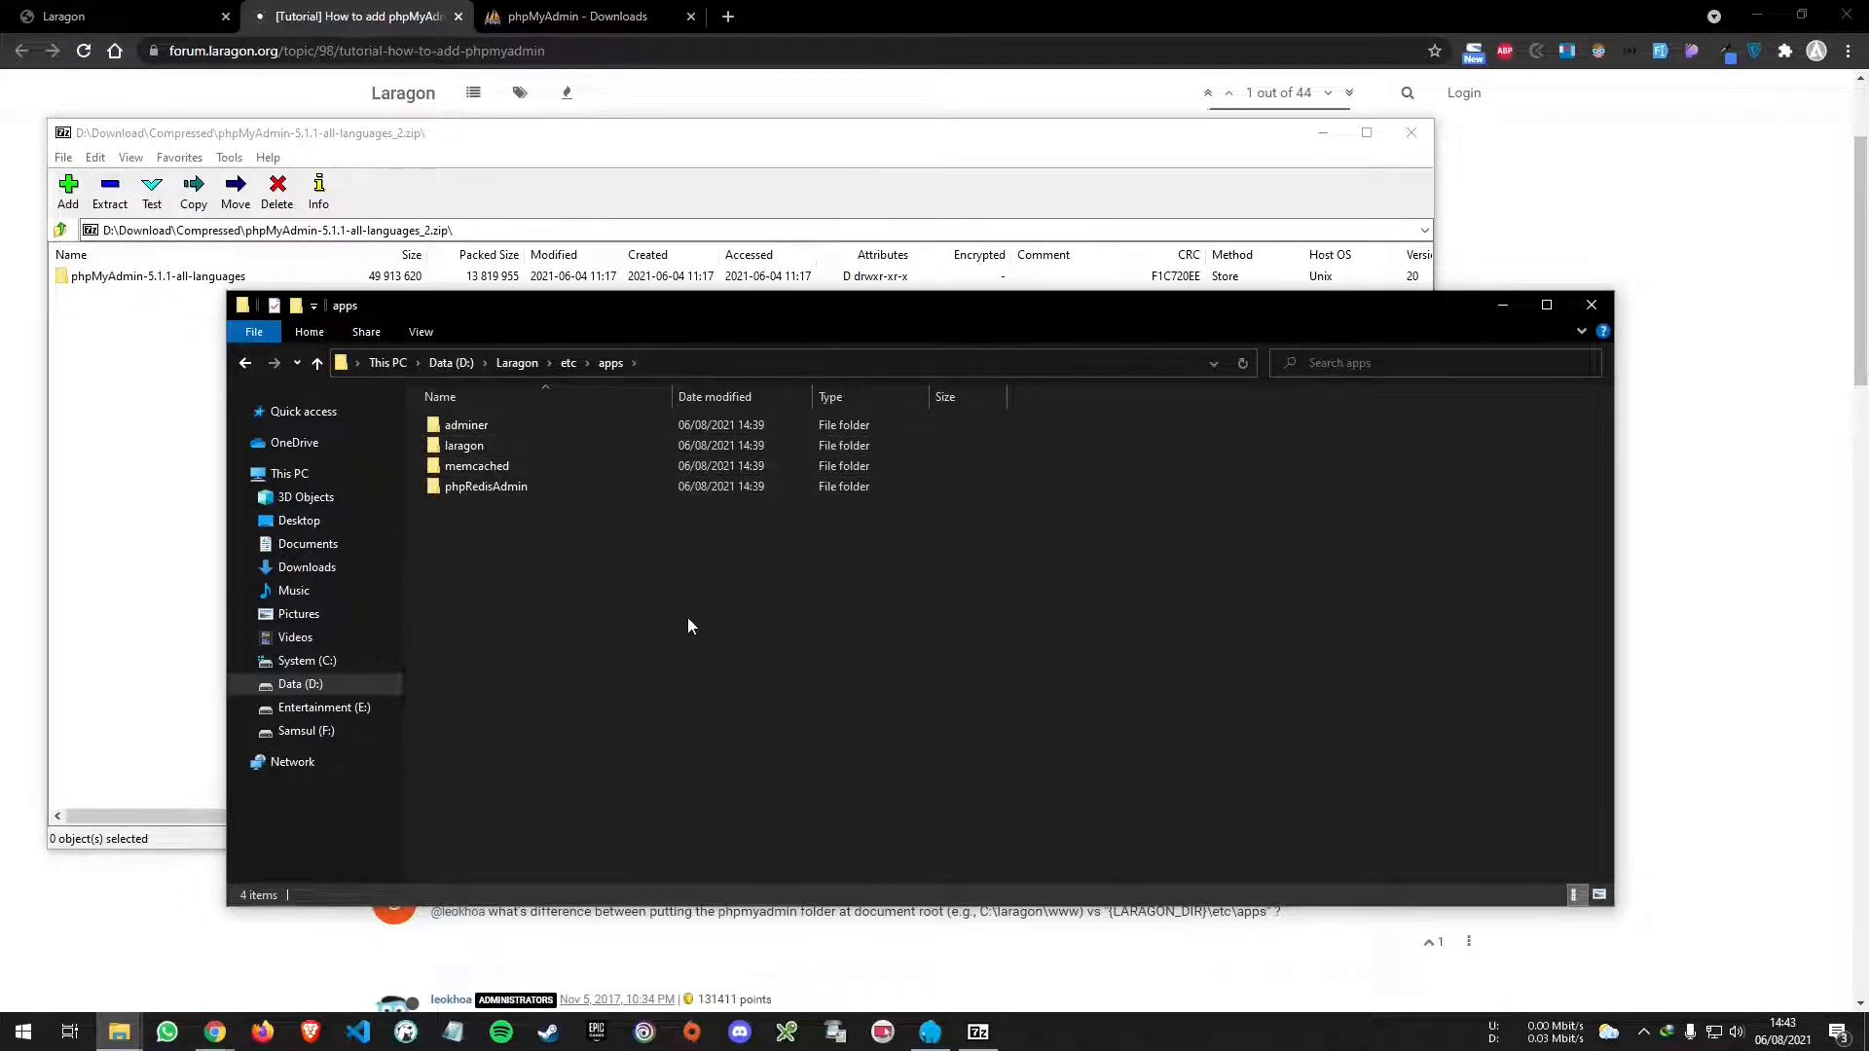
- Drag the phpMyAdmin-5.1.1-all-languages folder from 7-Zip into the apps folder
{"action": "left_click_drag", "start_coordinate": [489, 329], "coordinate": [729, 374]}
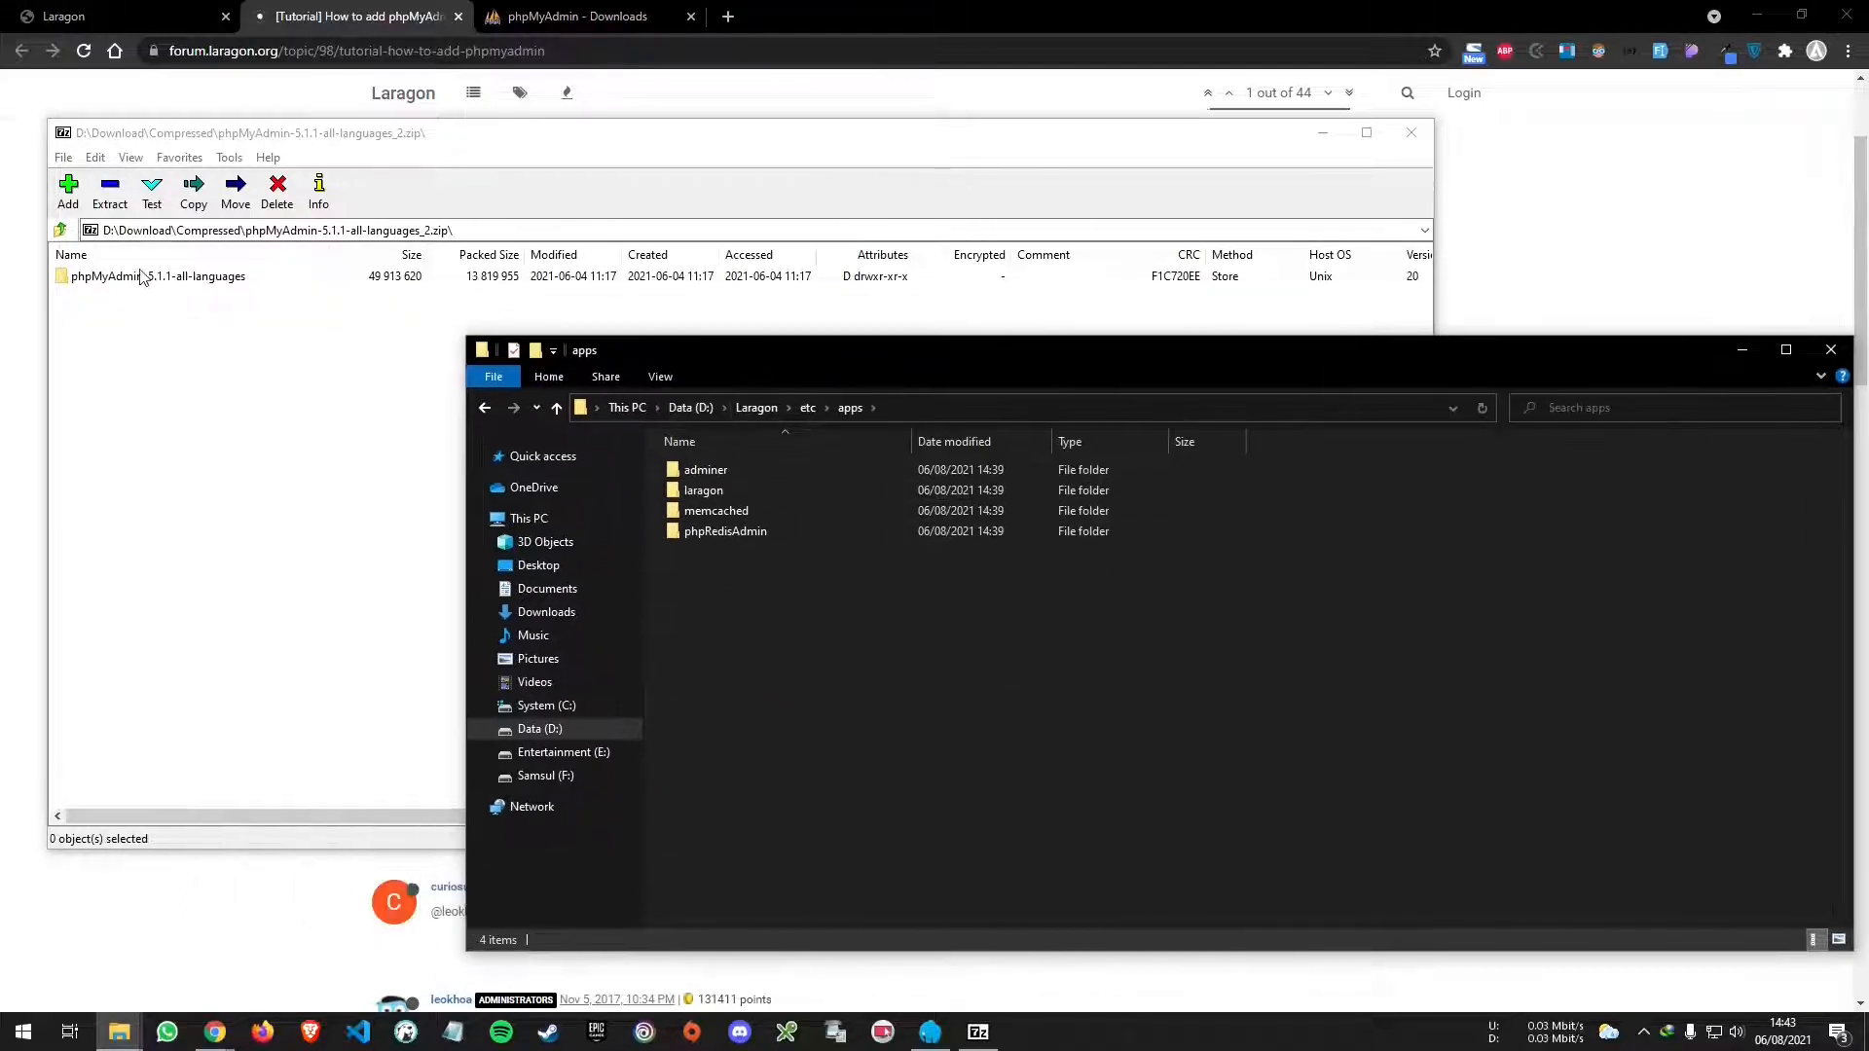
{"action": "left_click_drag", "start_coordinate": [141, 278], "coordinate": [743, 470]}
{"action": "left_click", "coordinate": [1496, 647]}
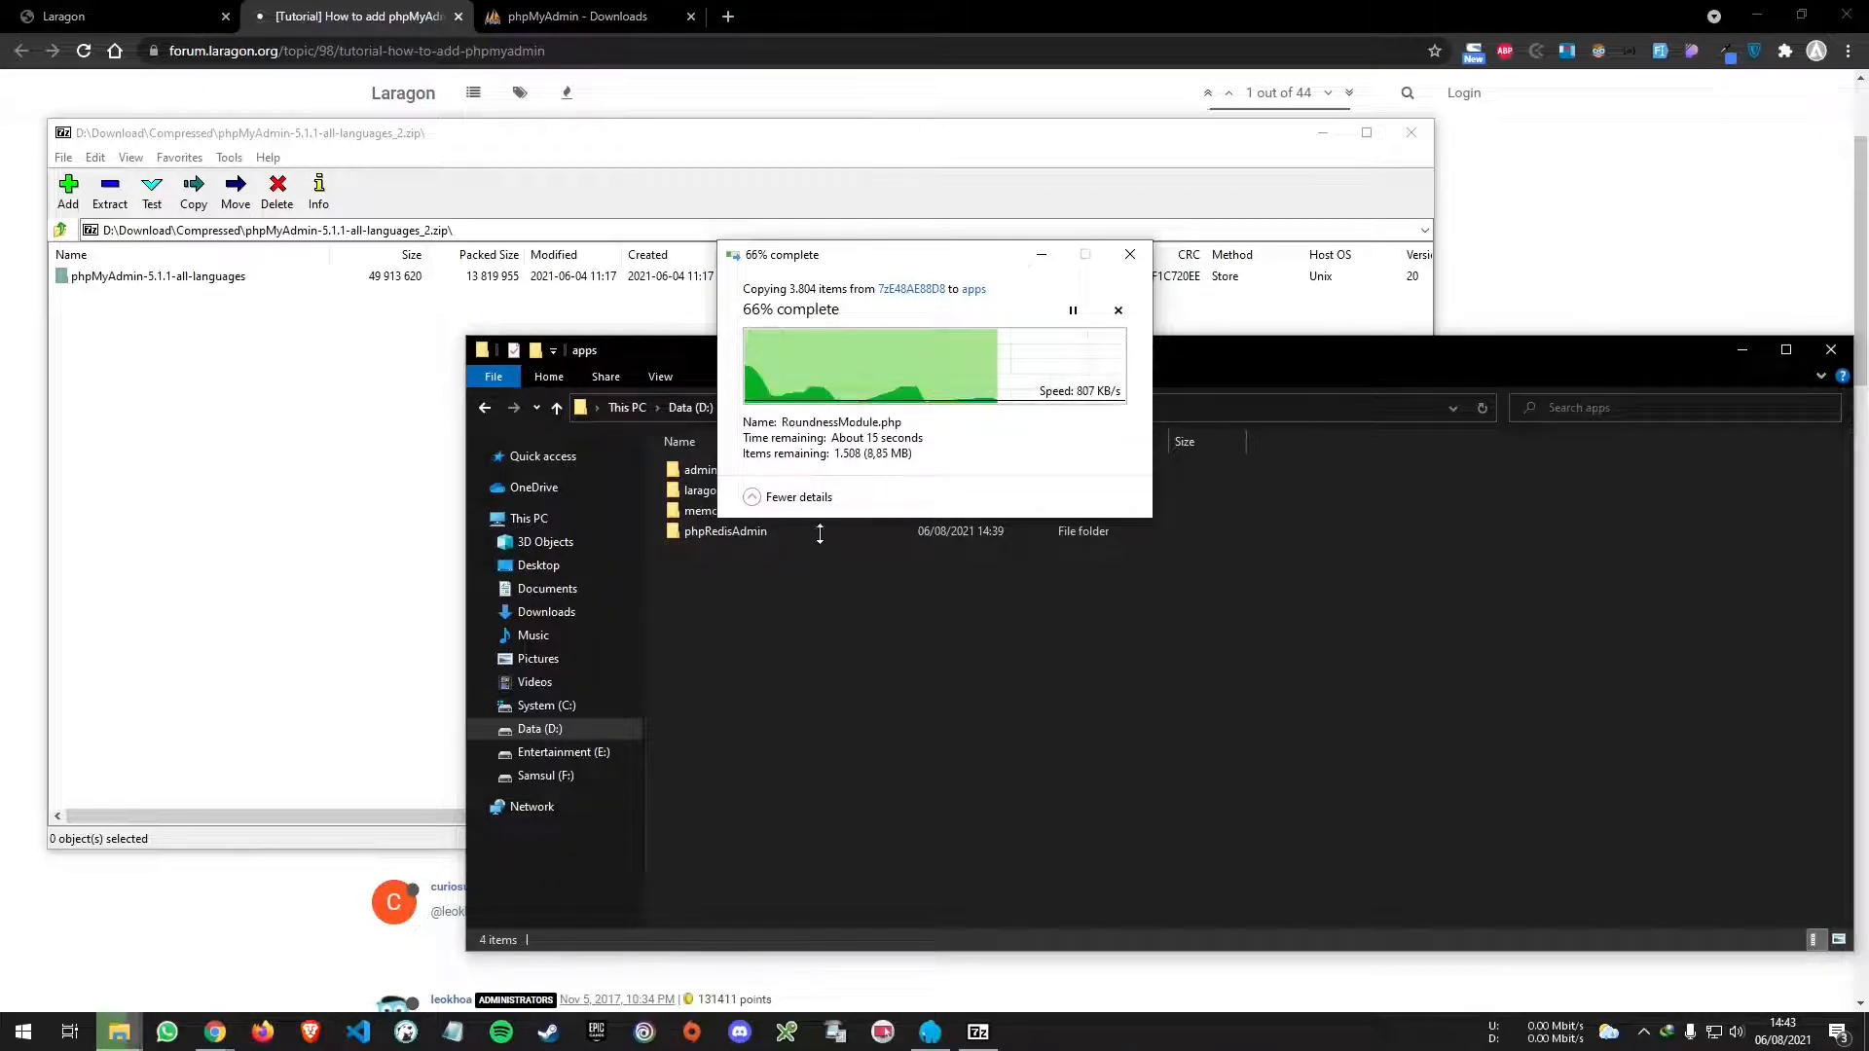
- In a new tab, go to GitHub, search 'futsal' and open the futsal repository
{"action": "left_click", "coordinate": [730, 16]}
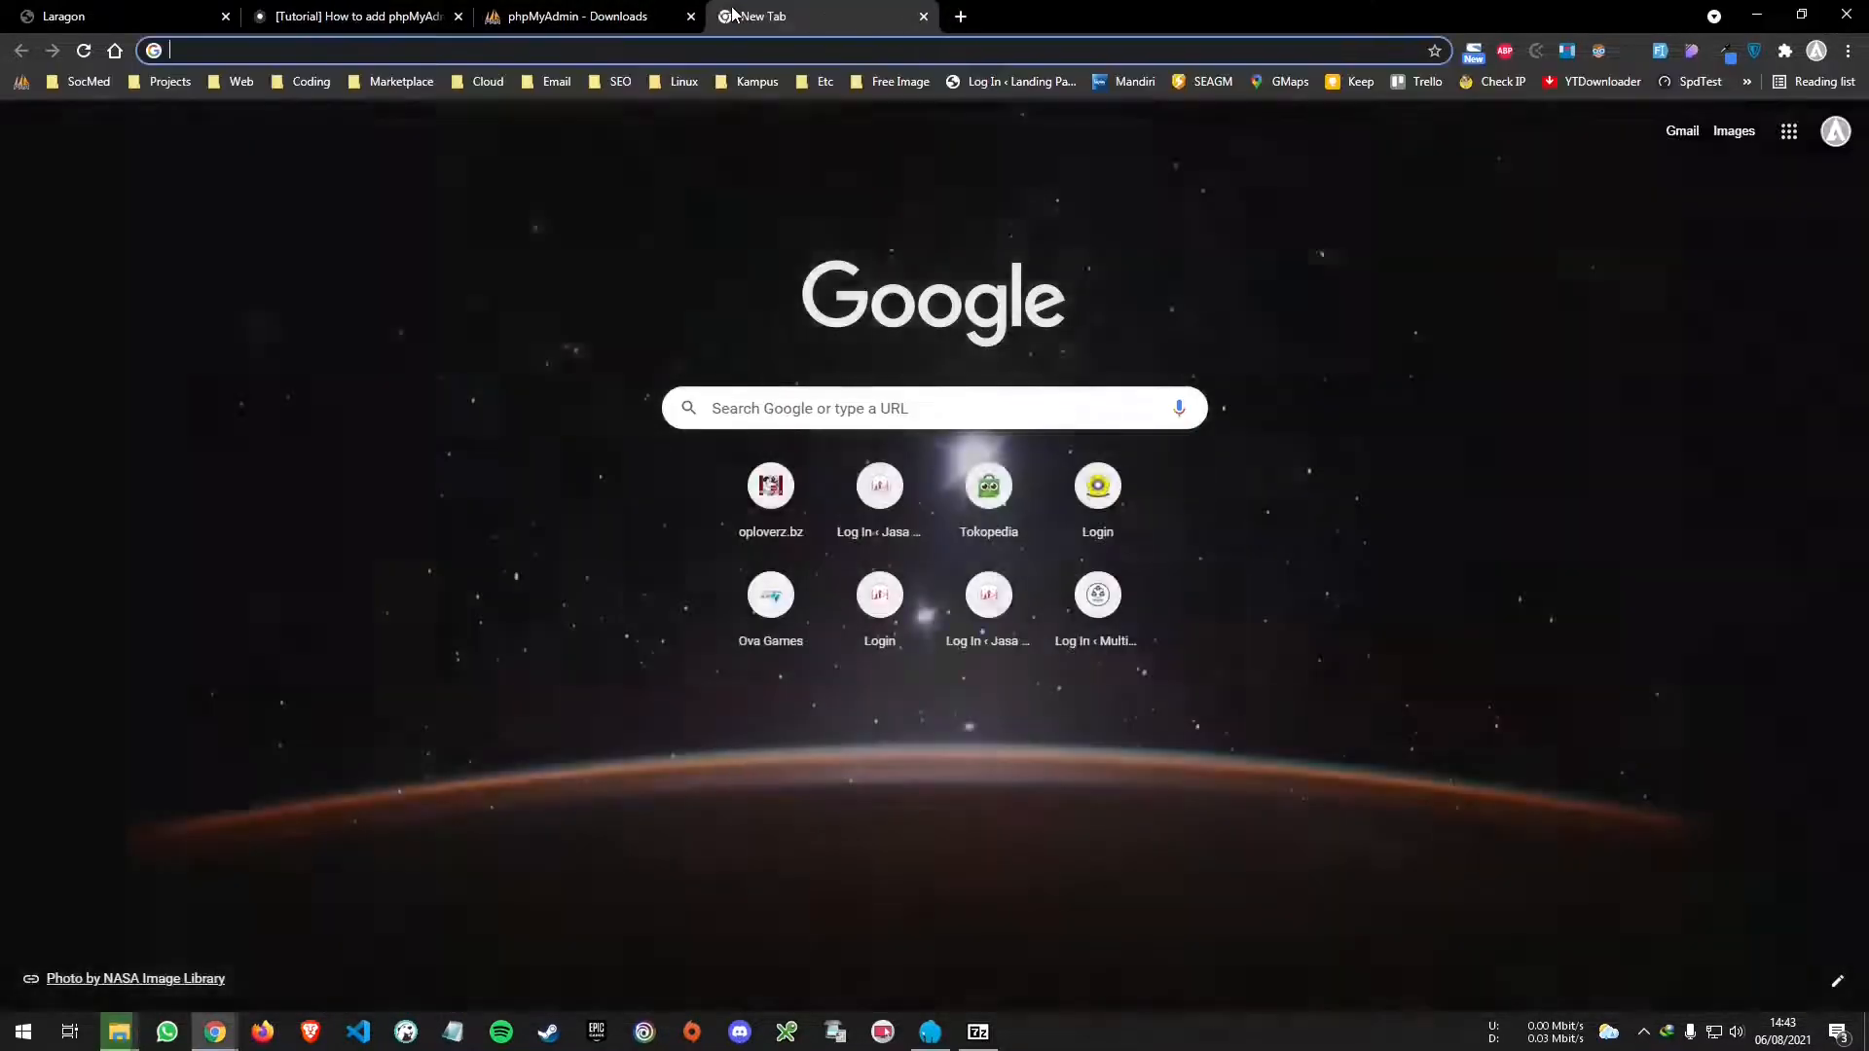
{"action": "type", "text": "gith"}
{"action": "key", "text": "Return"}
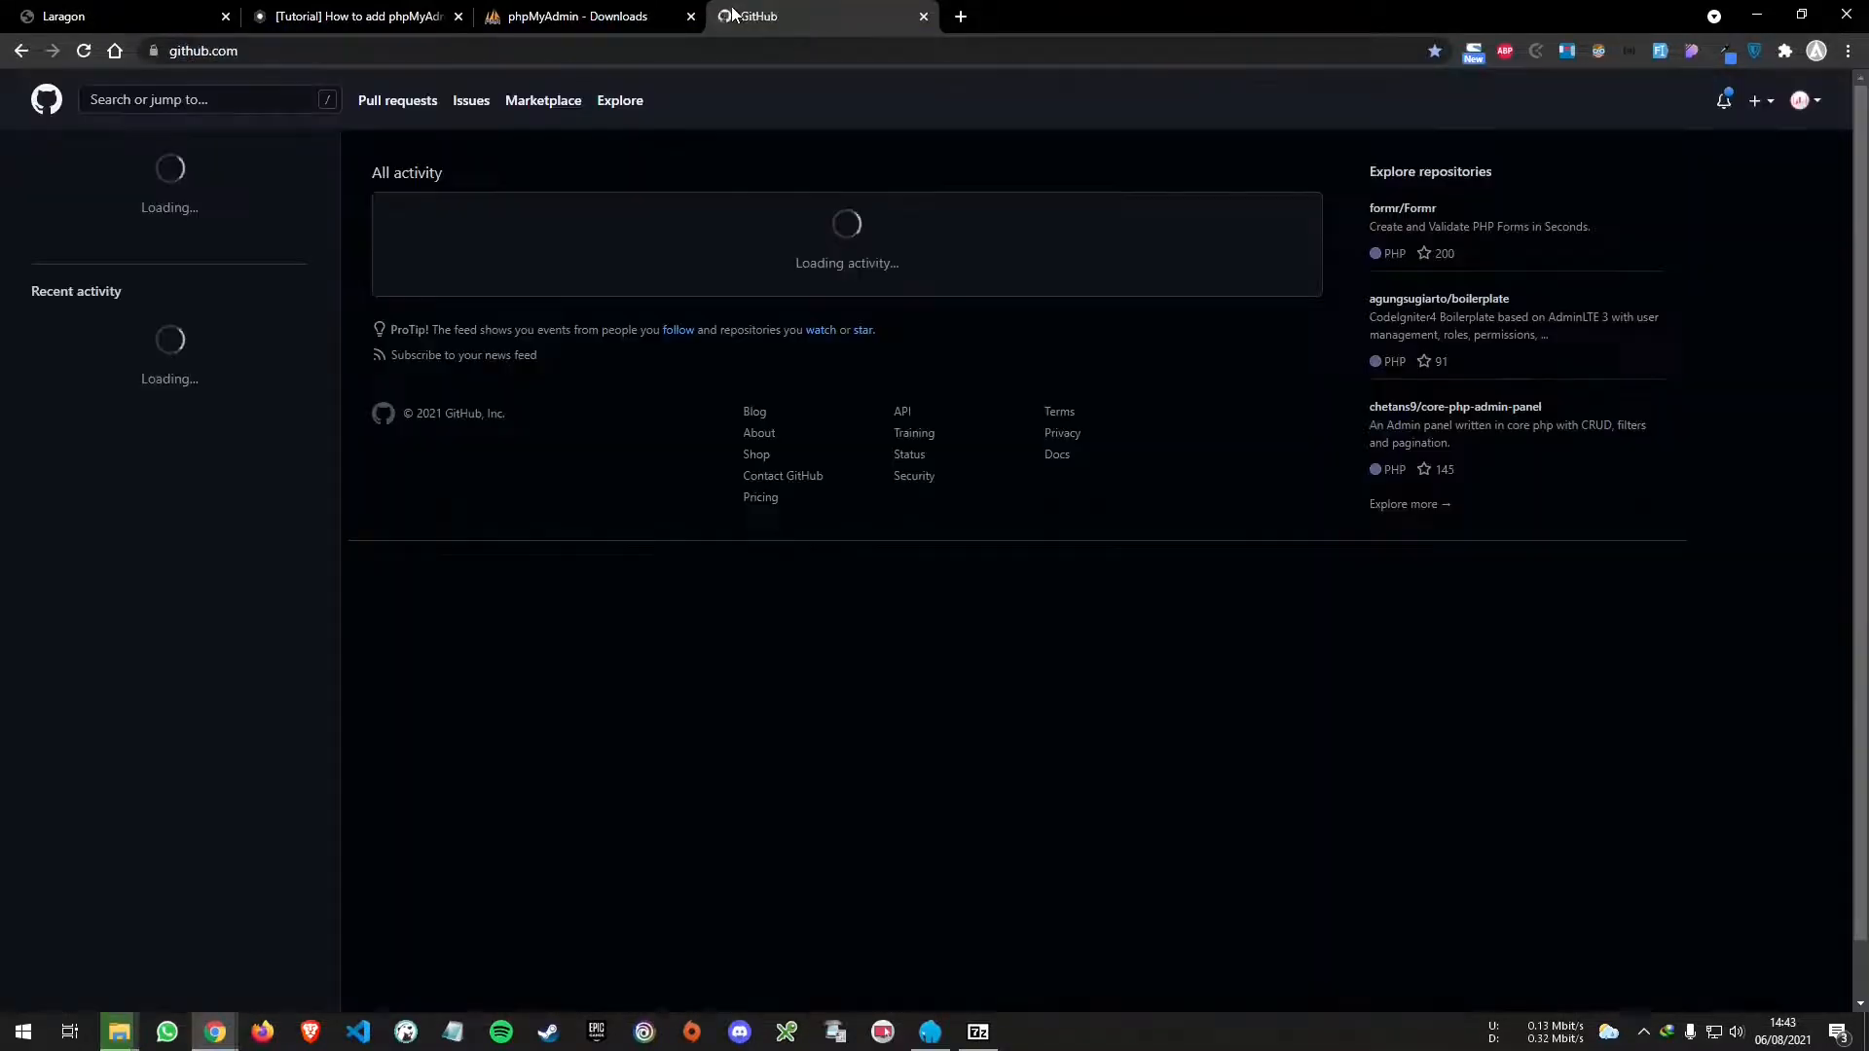
{"action": "left_click", "coordinate": [168, 109]}
{"action": "type", "text": "f"}
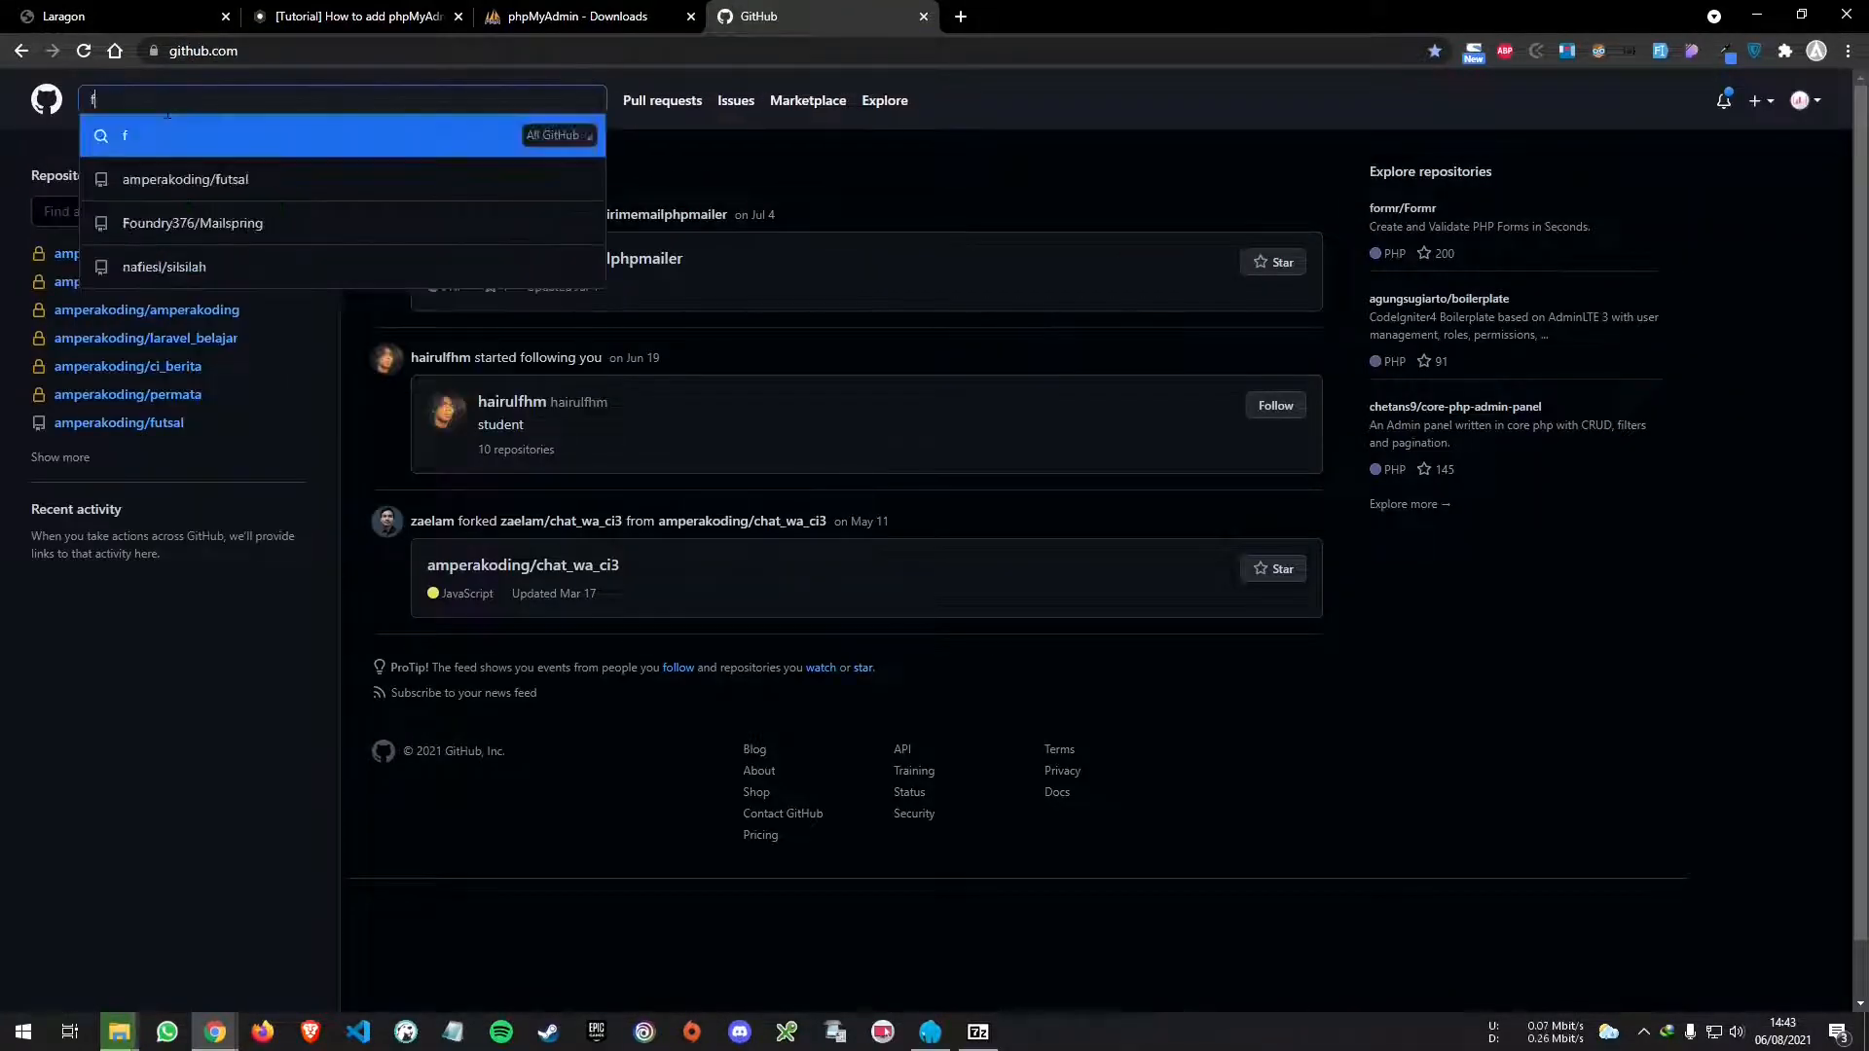
{"action": "type", "text": "utsal"}
{"action": "left_click", "coordinate": [211, 194]}
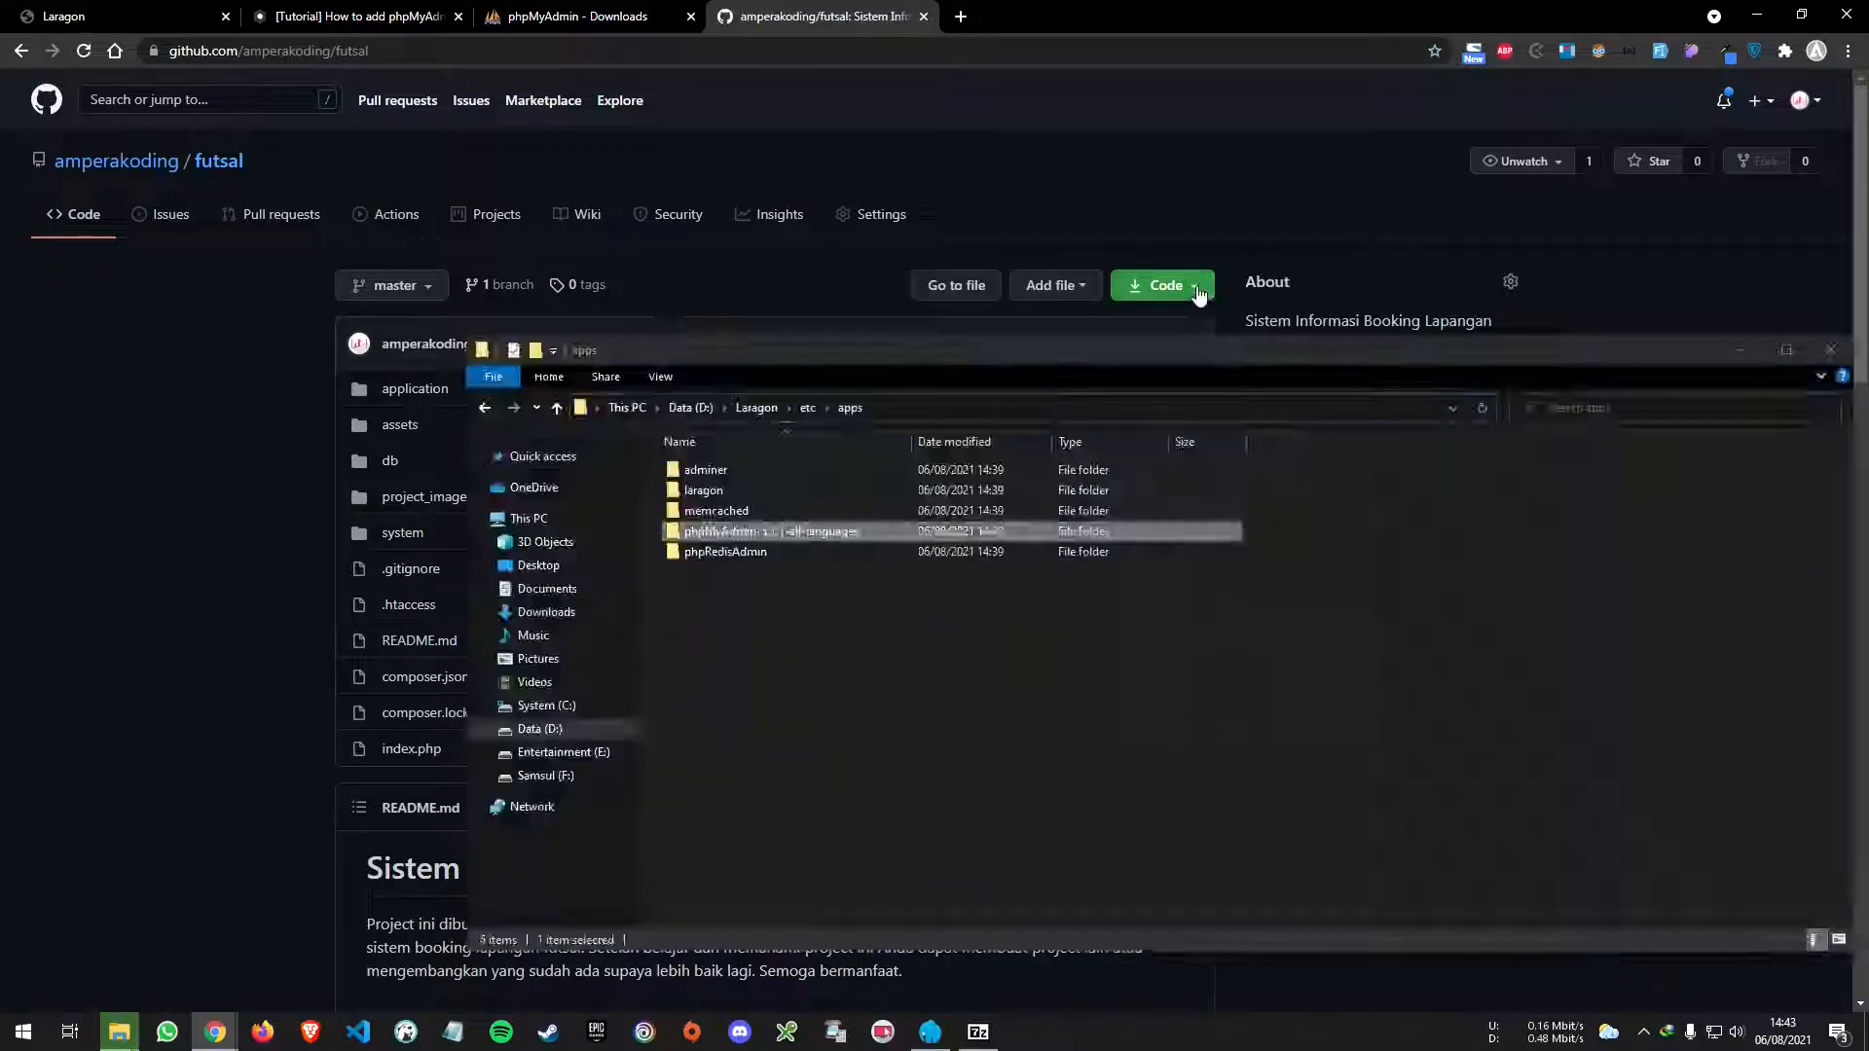
- Copy the repository's HTTPS clone URL from the Code menu, then minimise Chrome
{"action": "left_click", "coordinate": [1200, 288]}
{"action": "left_click", "coordinate": [880, 365]}
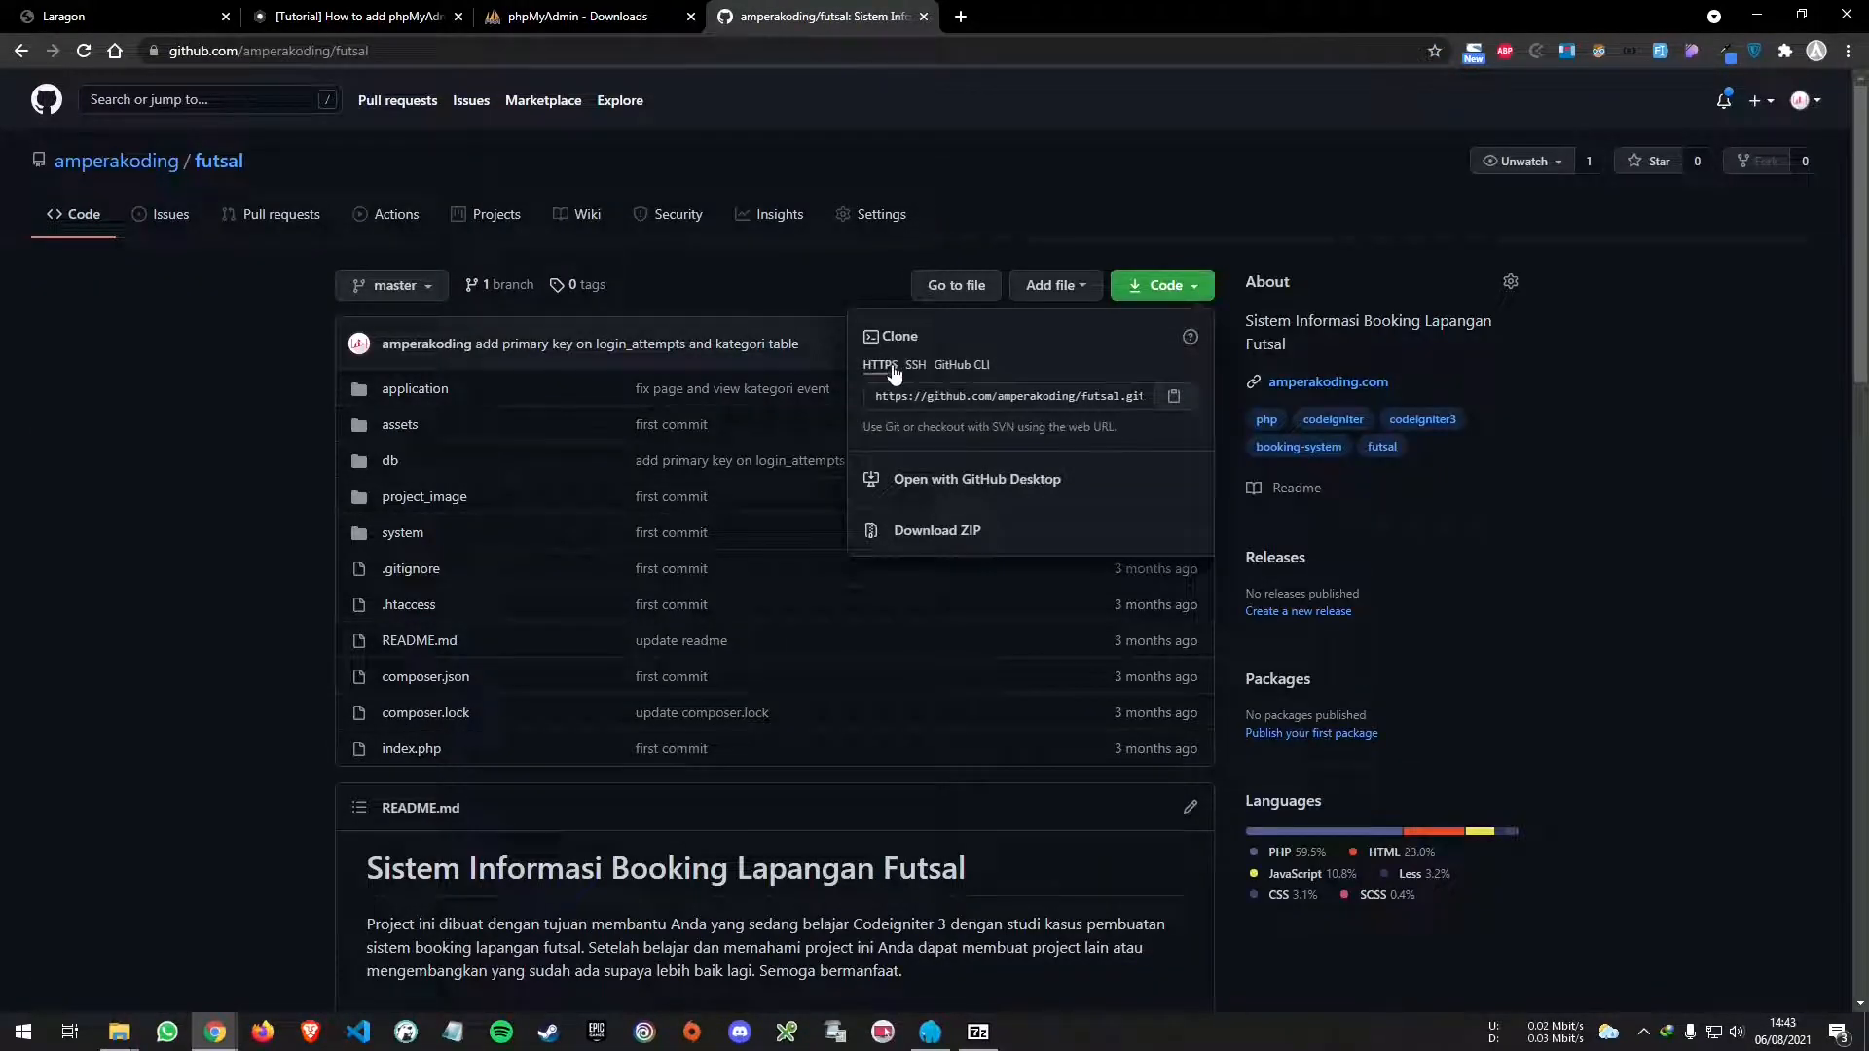
{"action": "left_click", "coordinate": [1168, 402]}
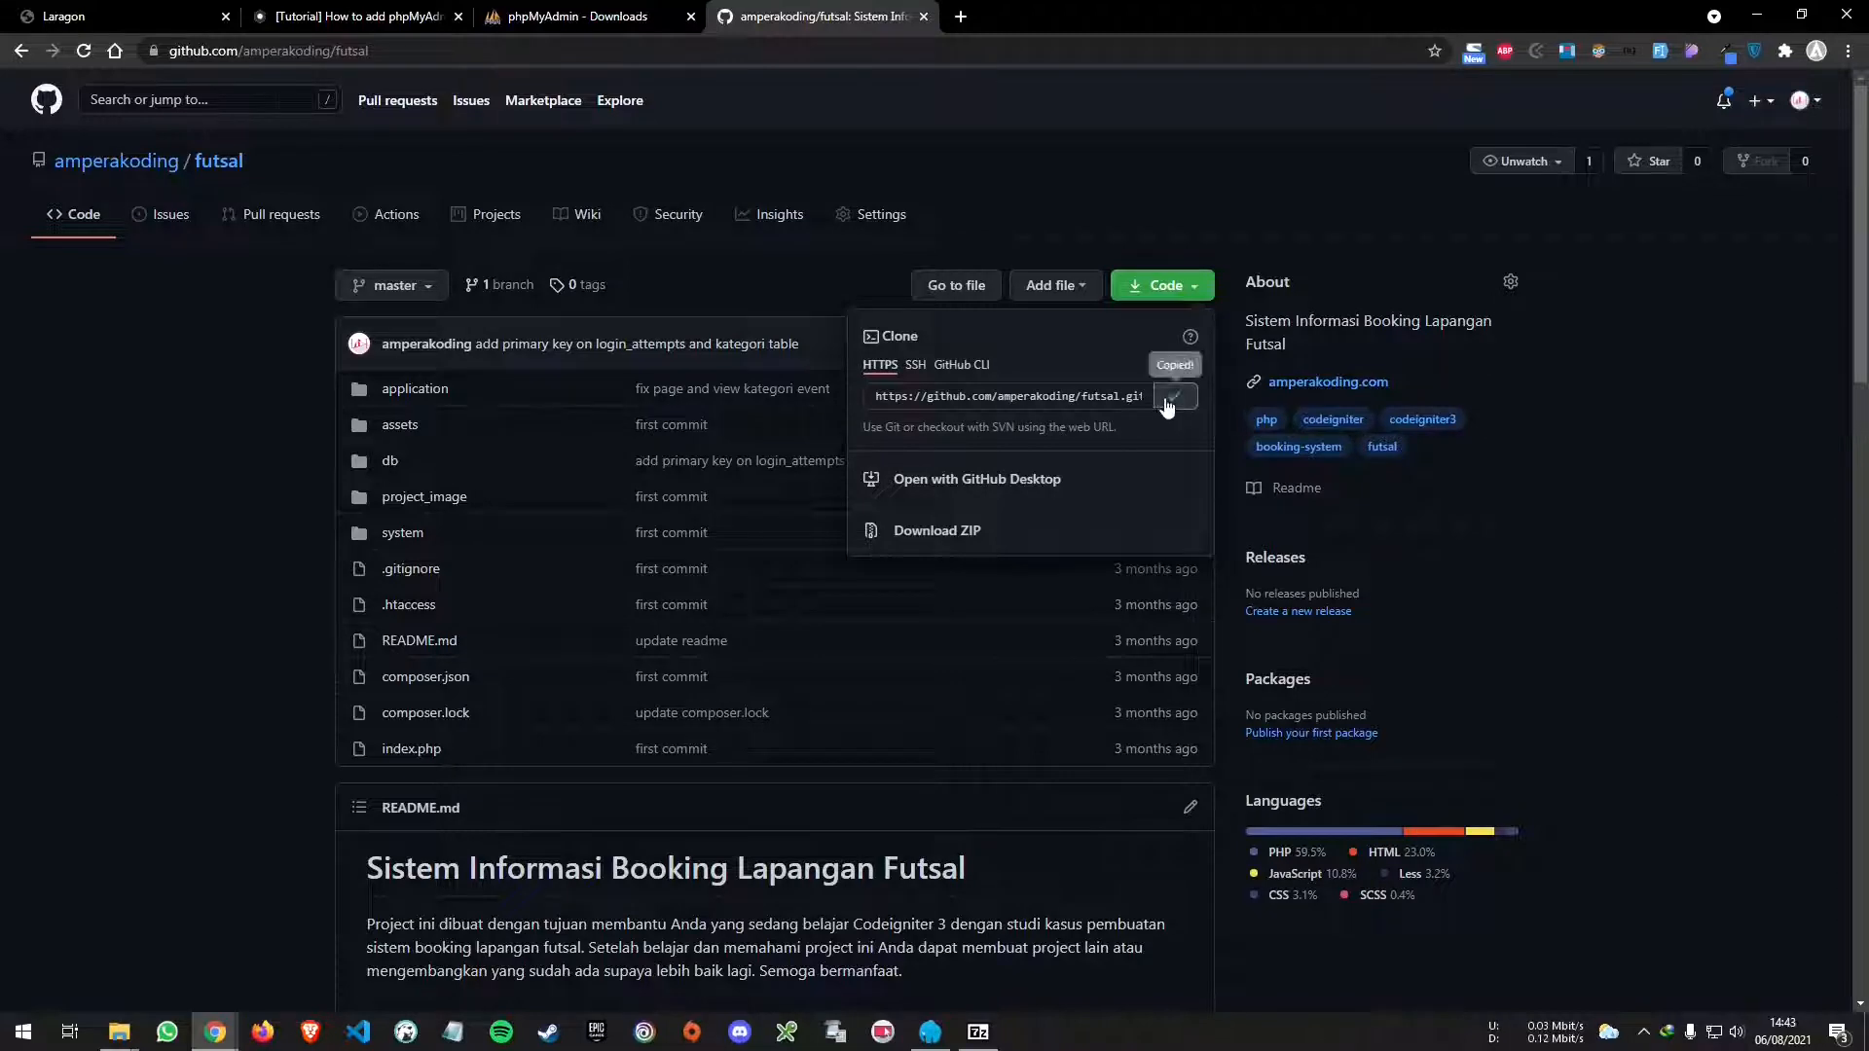
{"action": "left_click", "coordinate": [129, 831]}
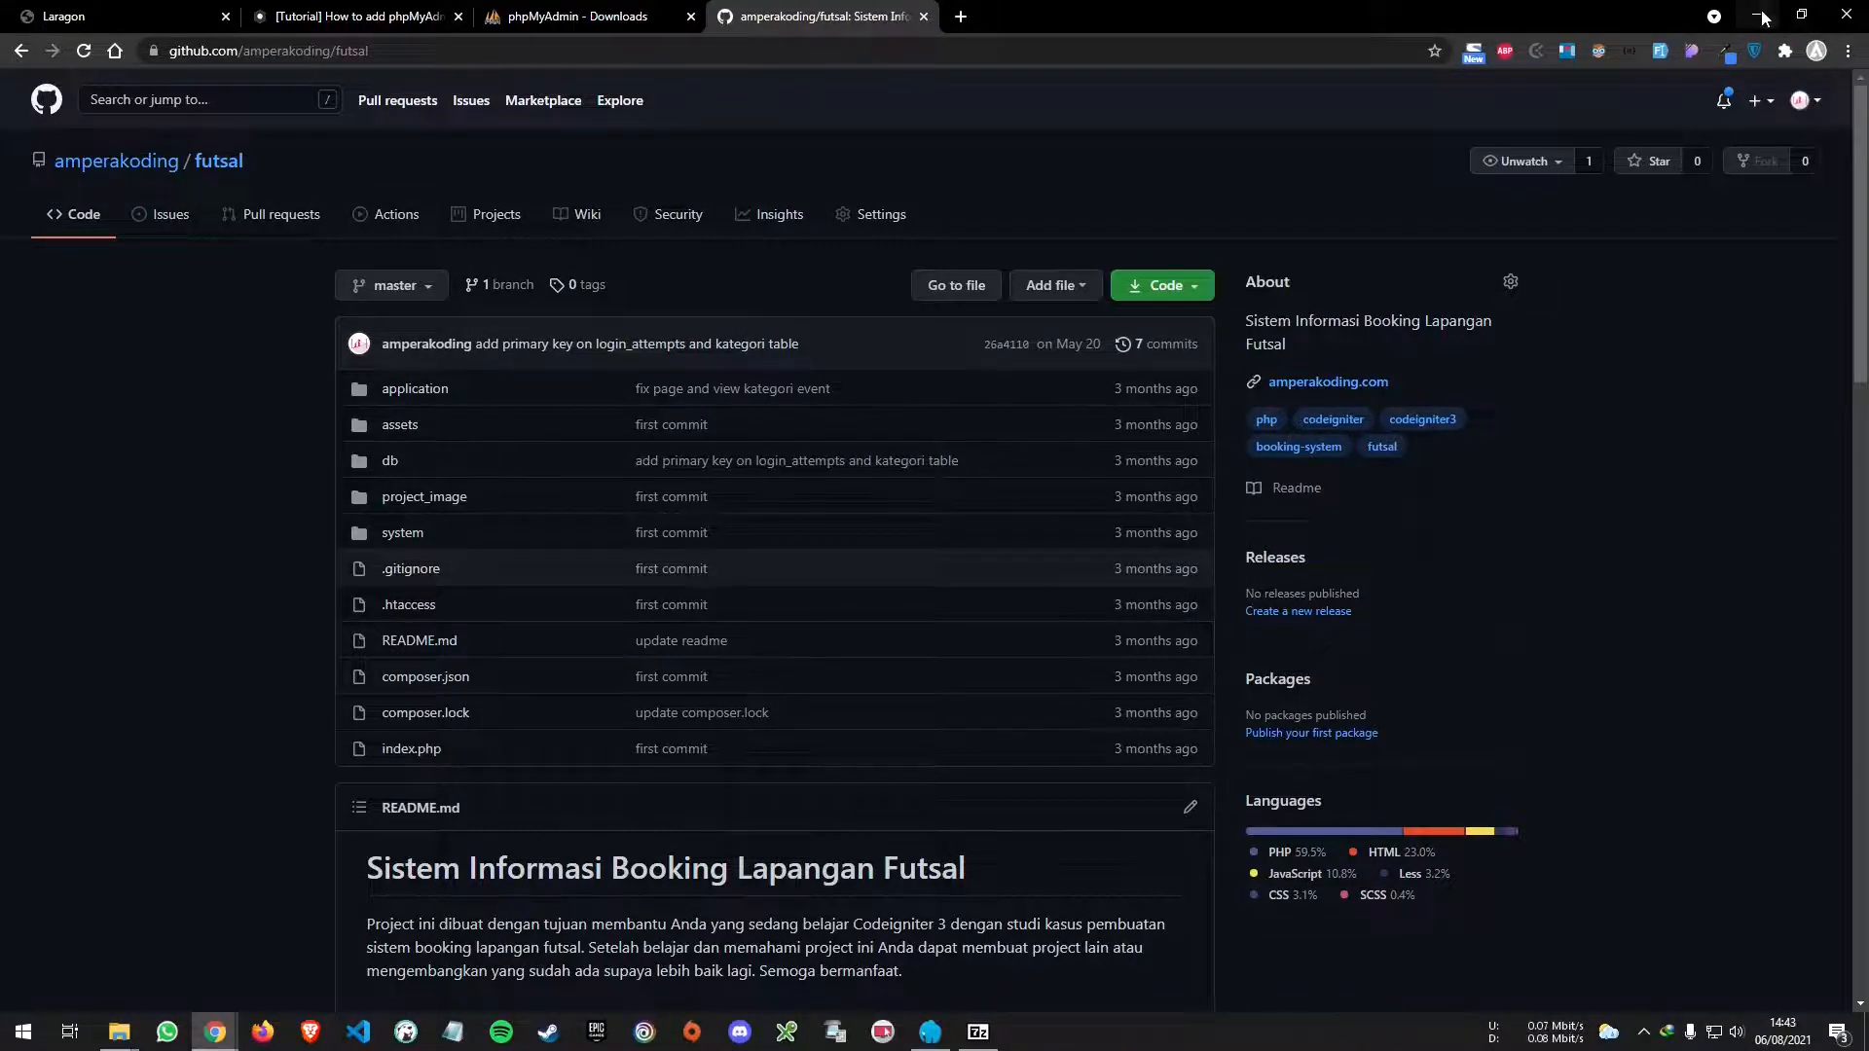
{"action": "left_click", "coordinate": [1757, 15]}
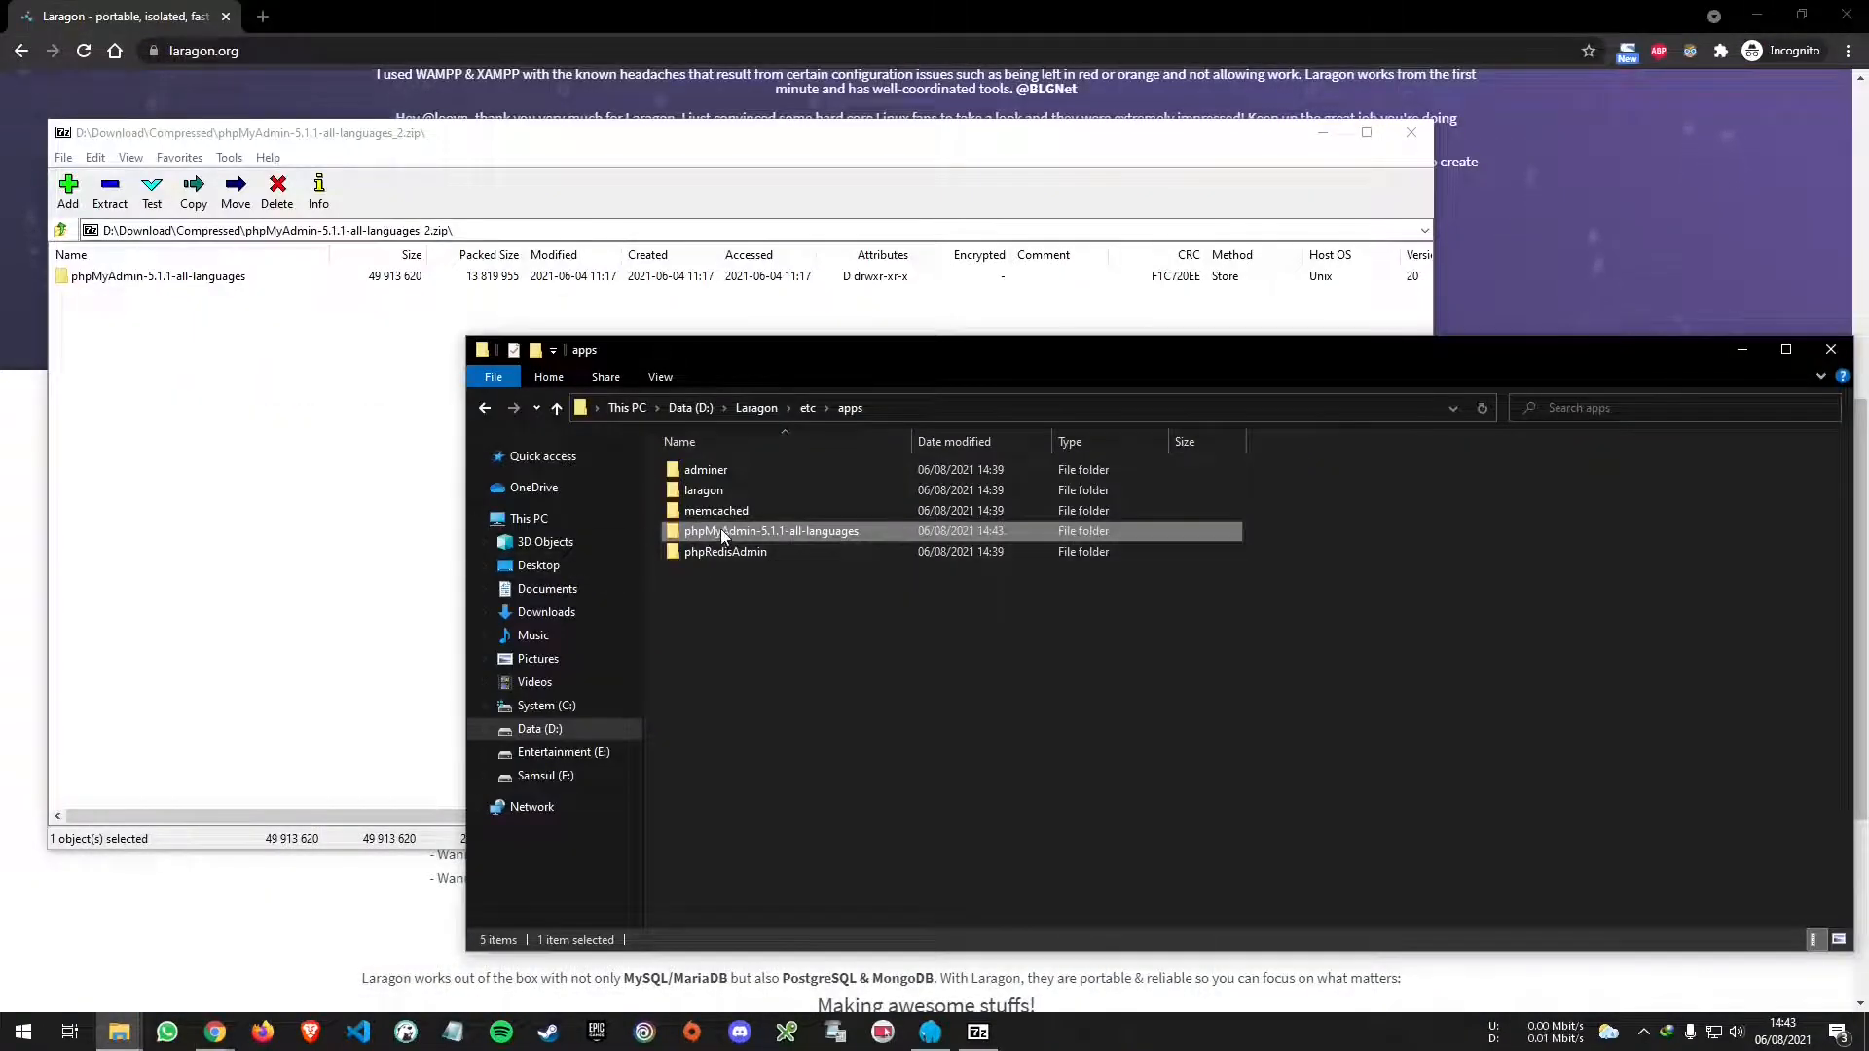
- Rename the phpMyAdmin-5.1.1-all-languages folder to phpMyAdmin
{"action": "left_click", "coordinate": [720, 529]}
{"action": "key", "text": "ctrl+shift+Right"}
{"action": "key", "text": "ctrl+shift+Right"}
{"action": "key", "text": "ctrl+shift+Right"}
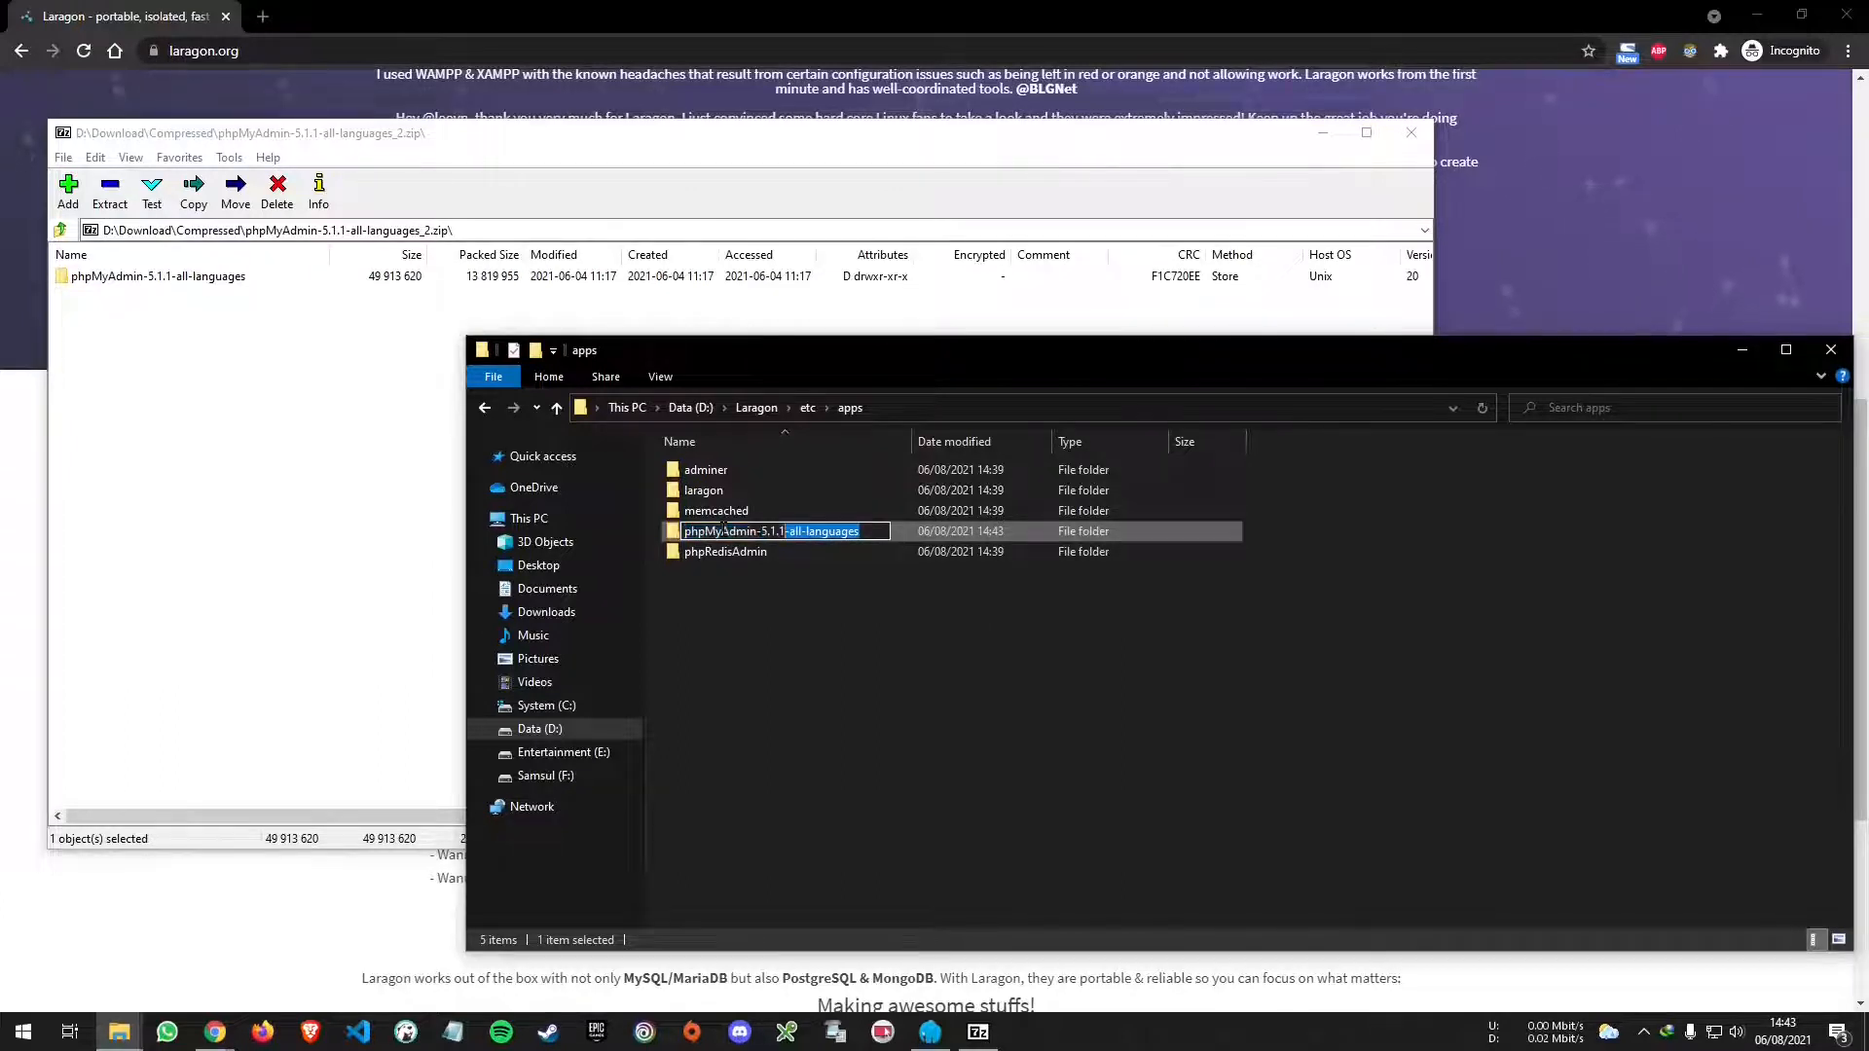
{"action": "key", "text": "BackSpace"}
{"action": "key", "text": "Return"}
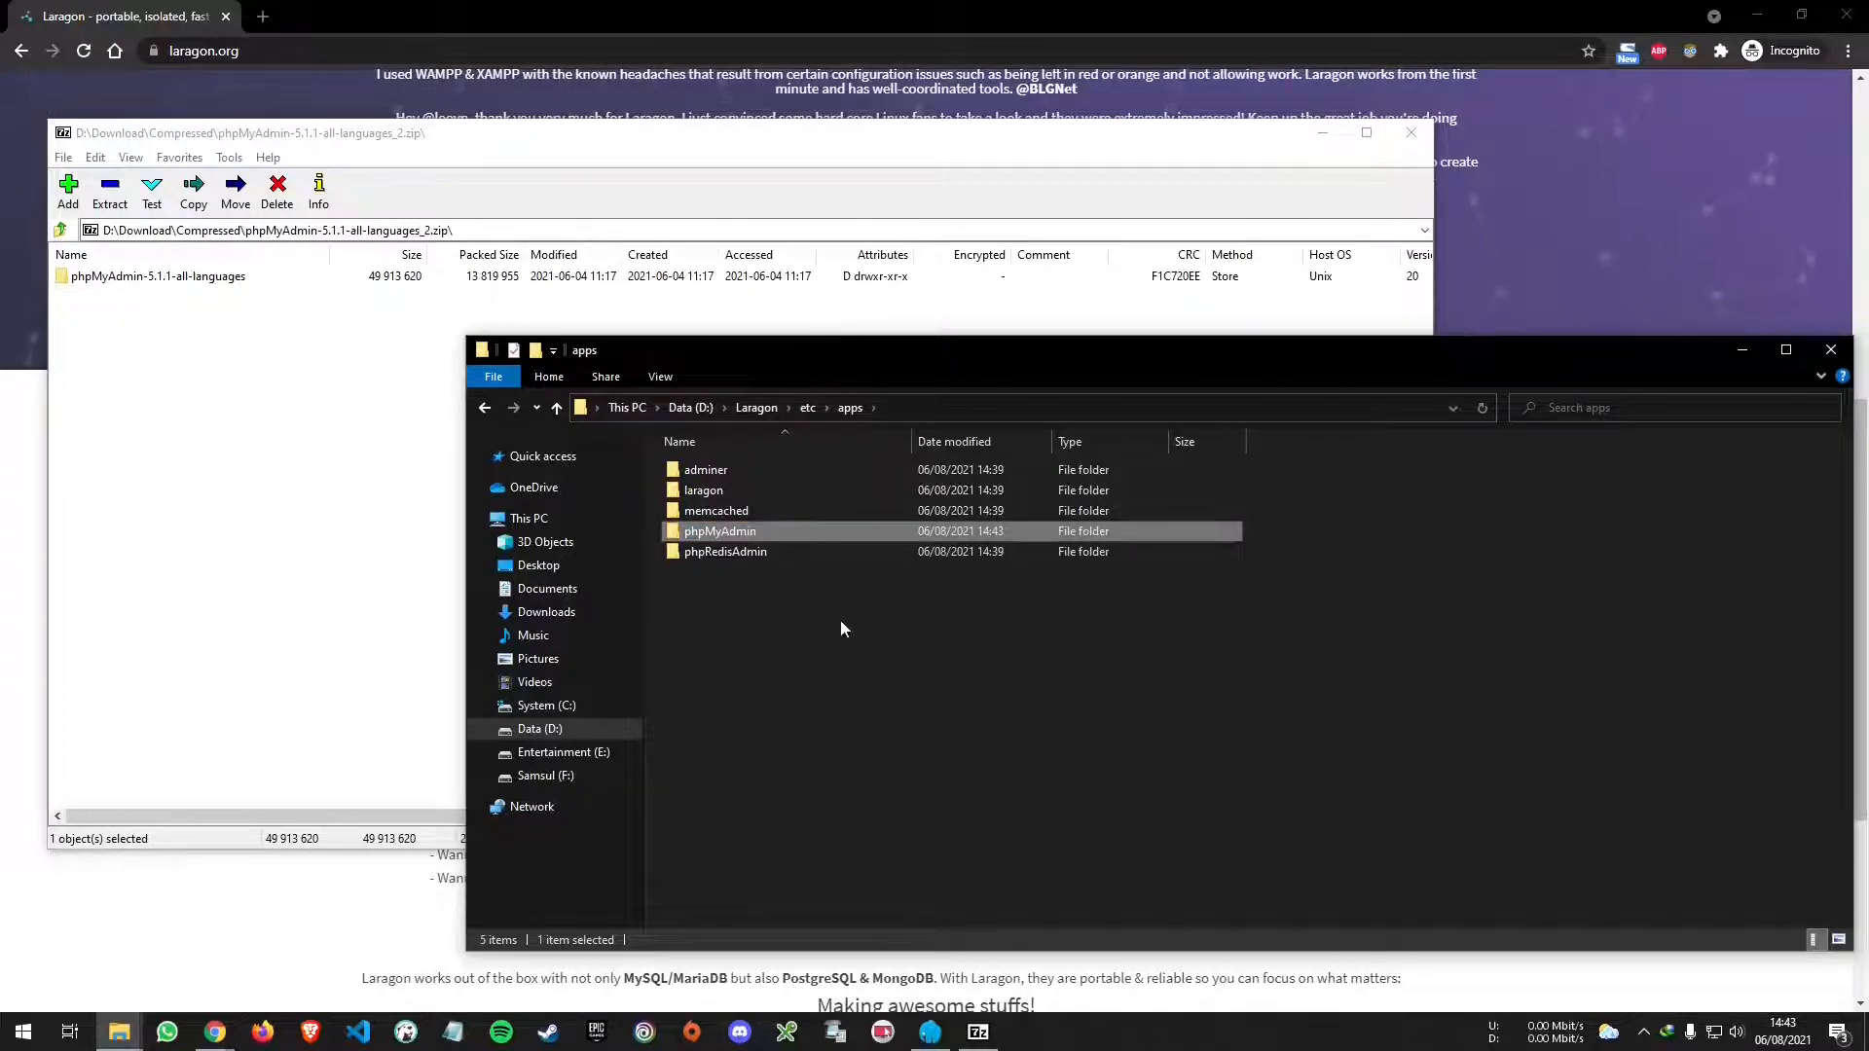
{"action": "left_click", "coordinate": [840, 621]}
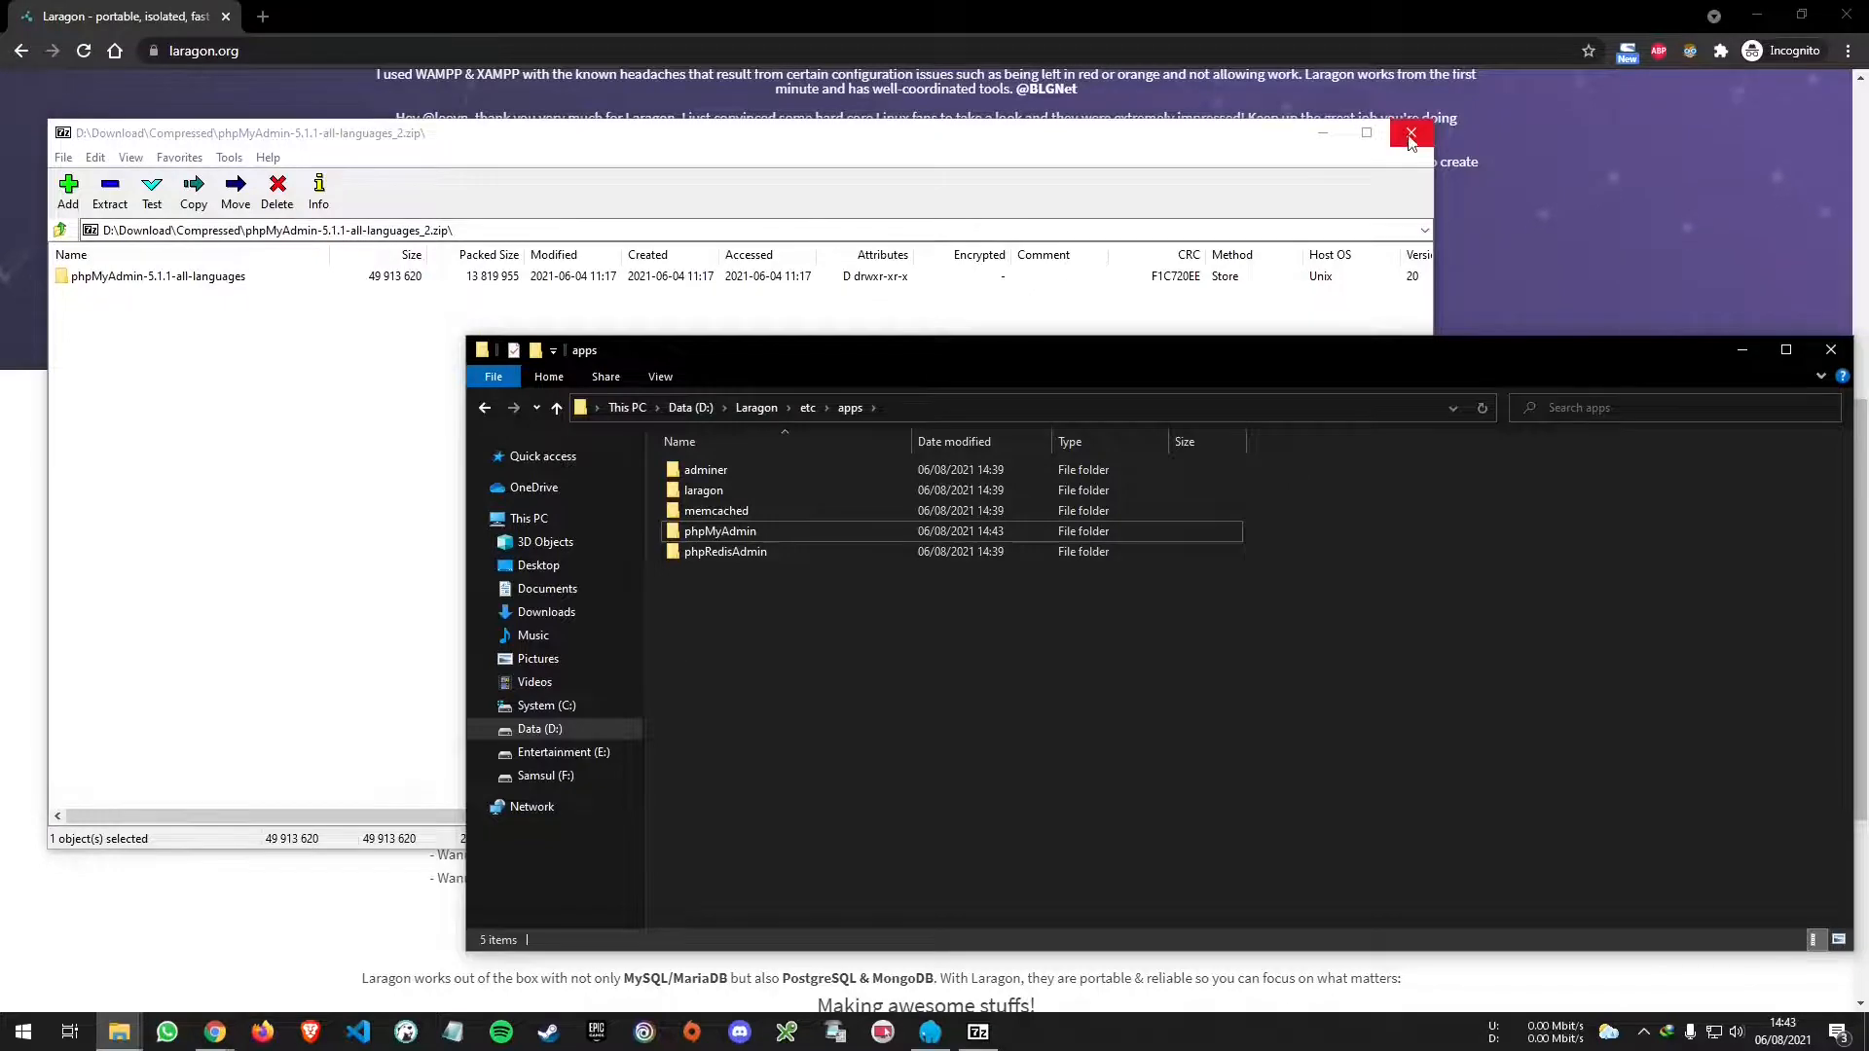
- Close 7-Zip and bring Laragon's window forward with its main menu showing
{"action": "left_click", "coordinate": [1410, 133]}
{"action": "left_click", "coordinate": [930, 1031]}
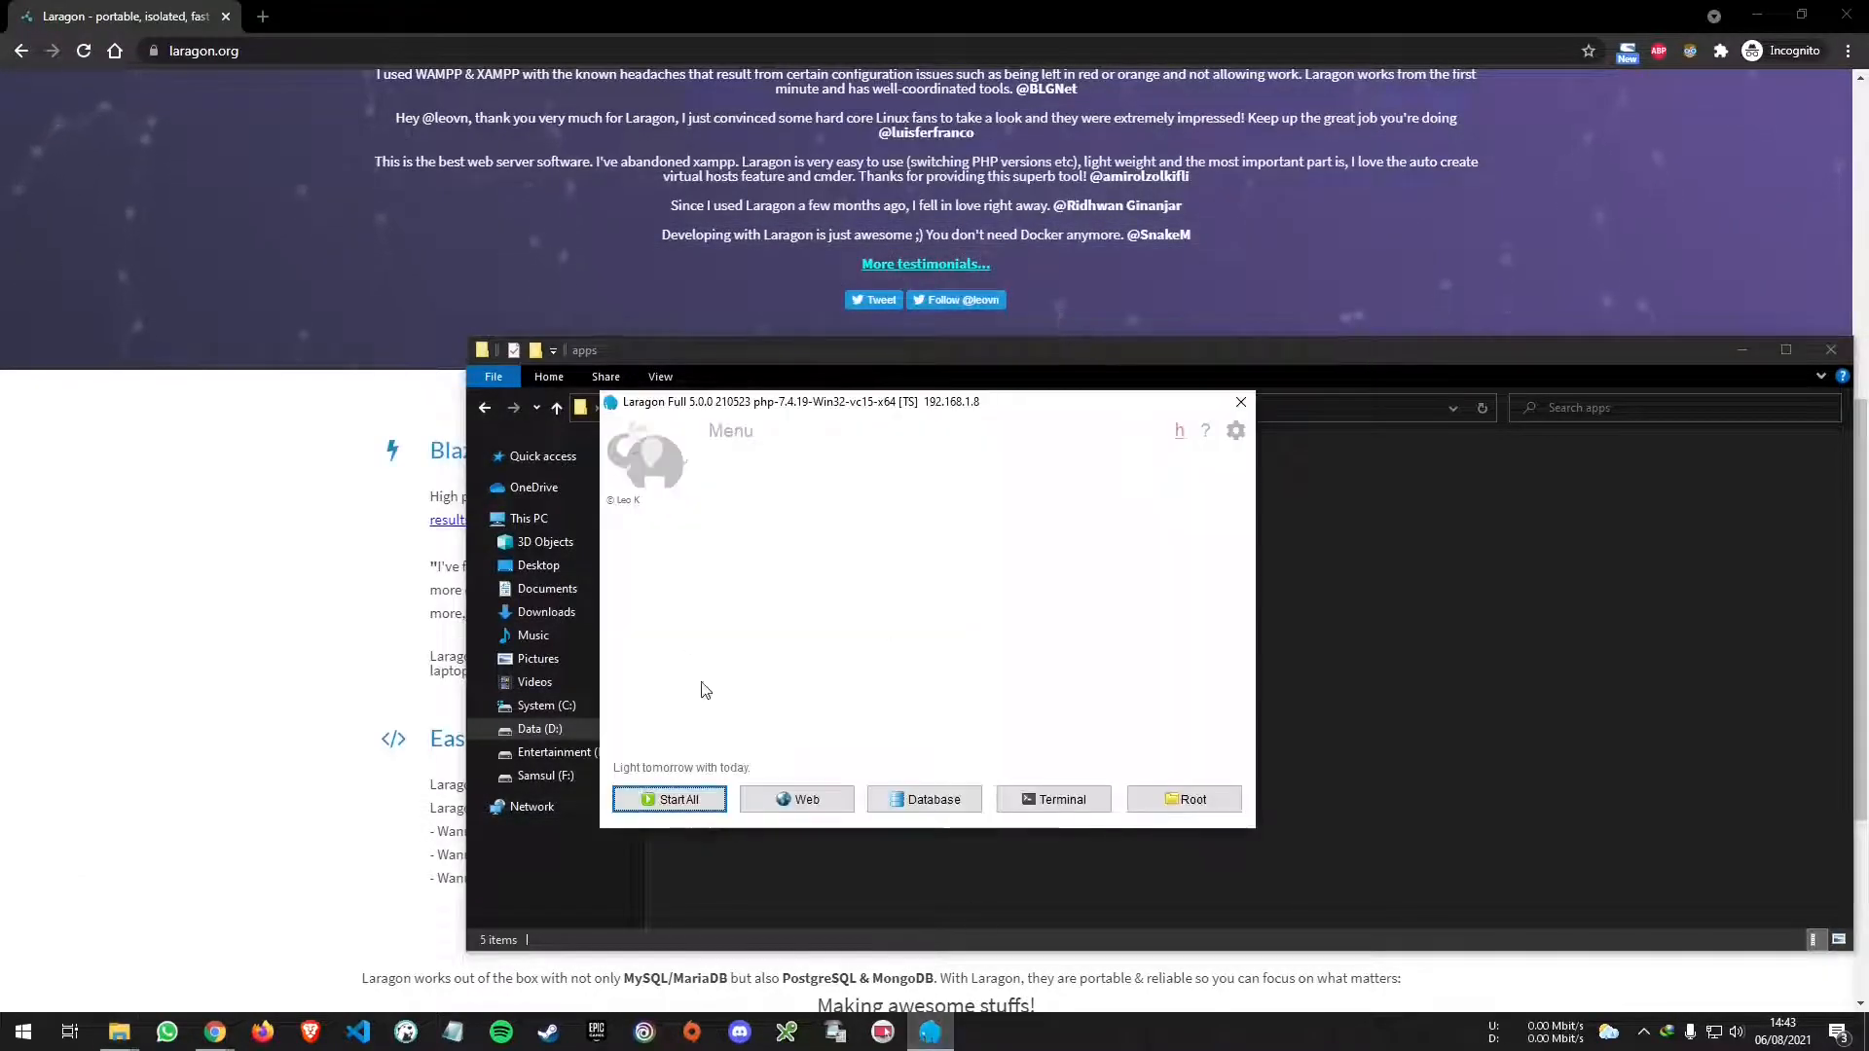
{"action": "left_click", "coordinate": [730, 432]}
{"action": "mouse_move", "coordinate": [810, 603]}
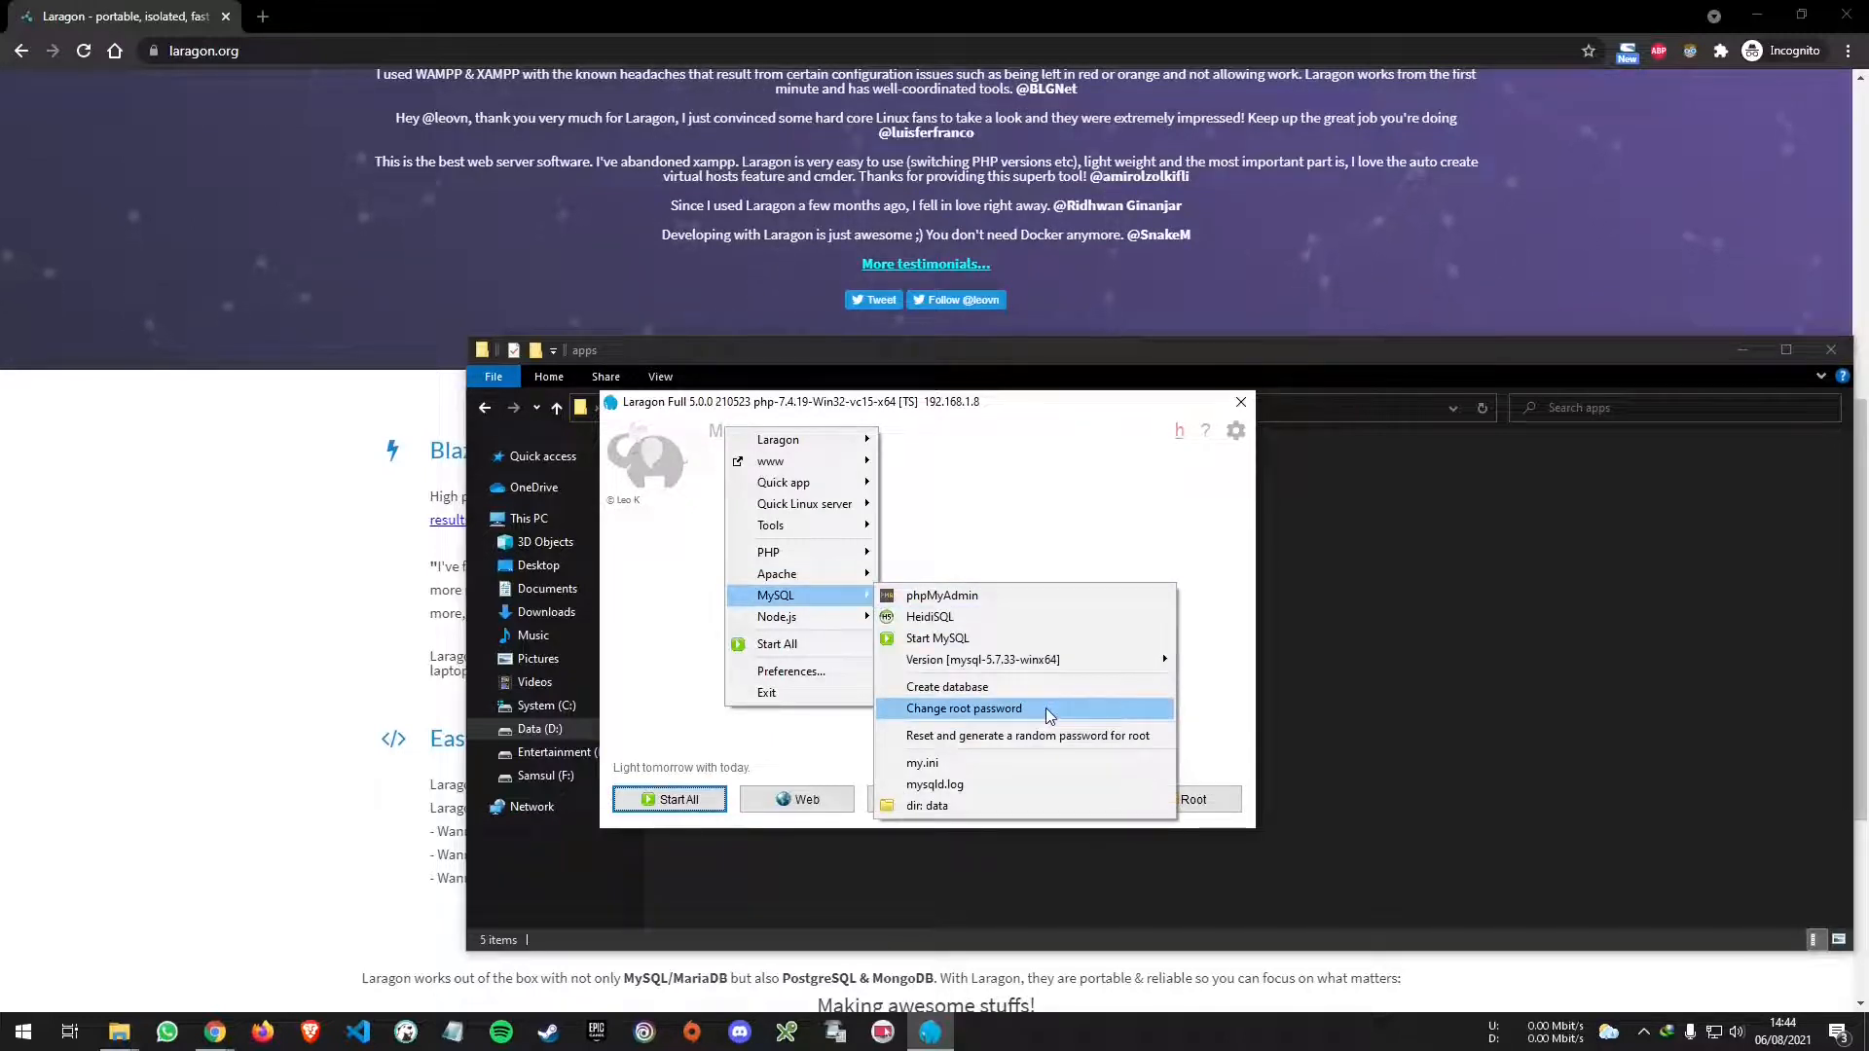
- Change the MySQL root password via Laragon's menu, then Start All for Apache and MySQL
{"action": "left_click", "coordinate": [1045, 711]}
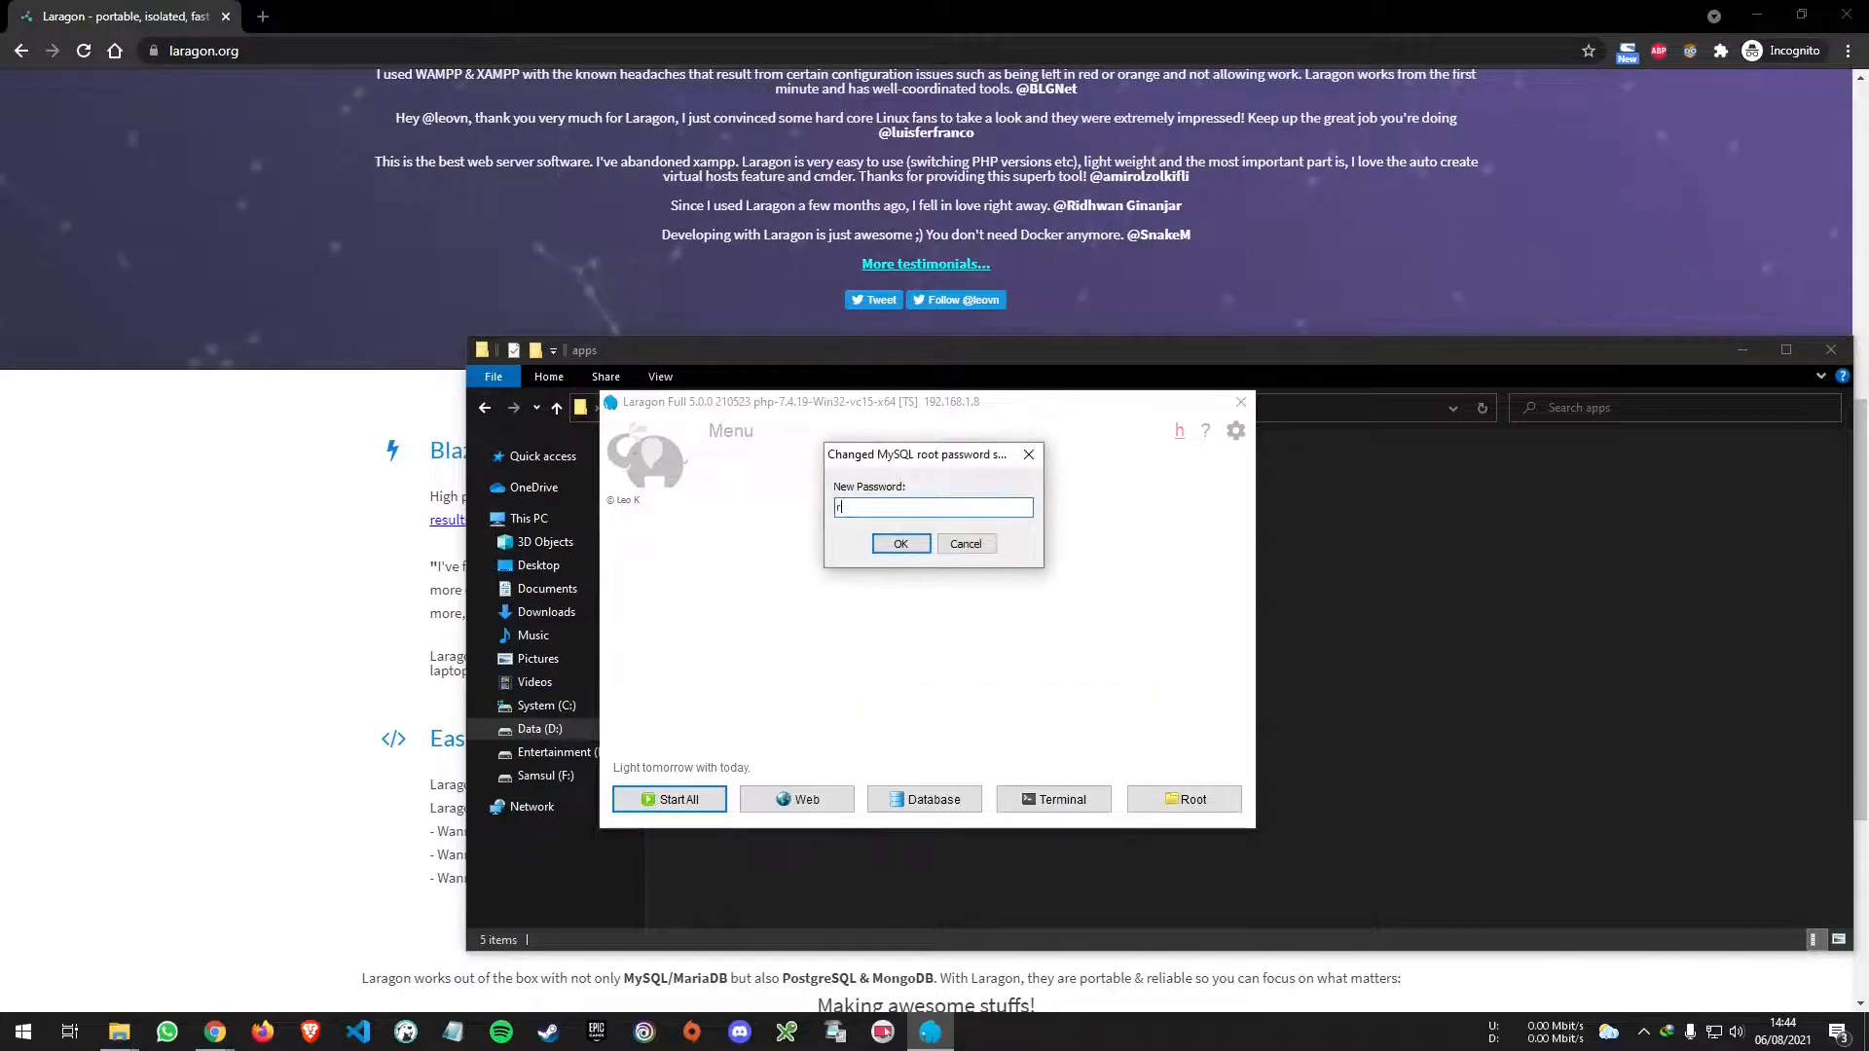
{"action": "type", "text": "root"}
{"action": "left_click", "coordinate": [901, 544]}
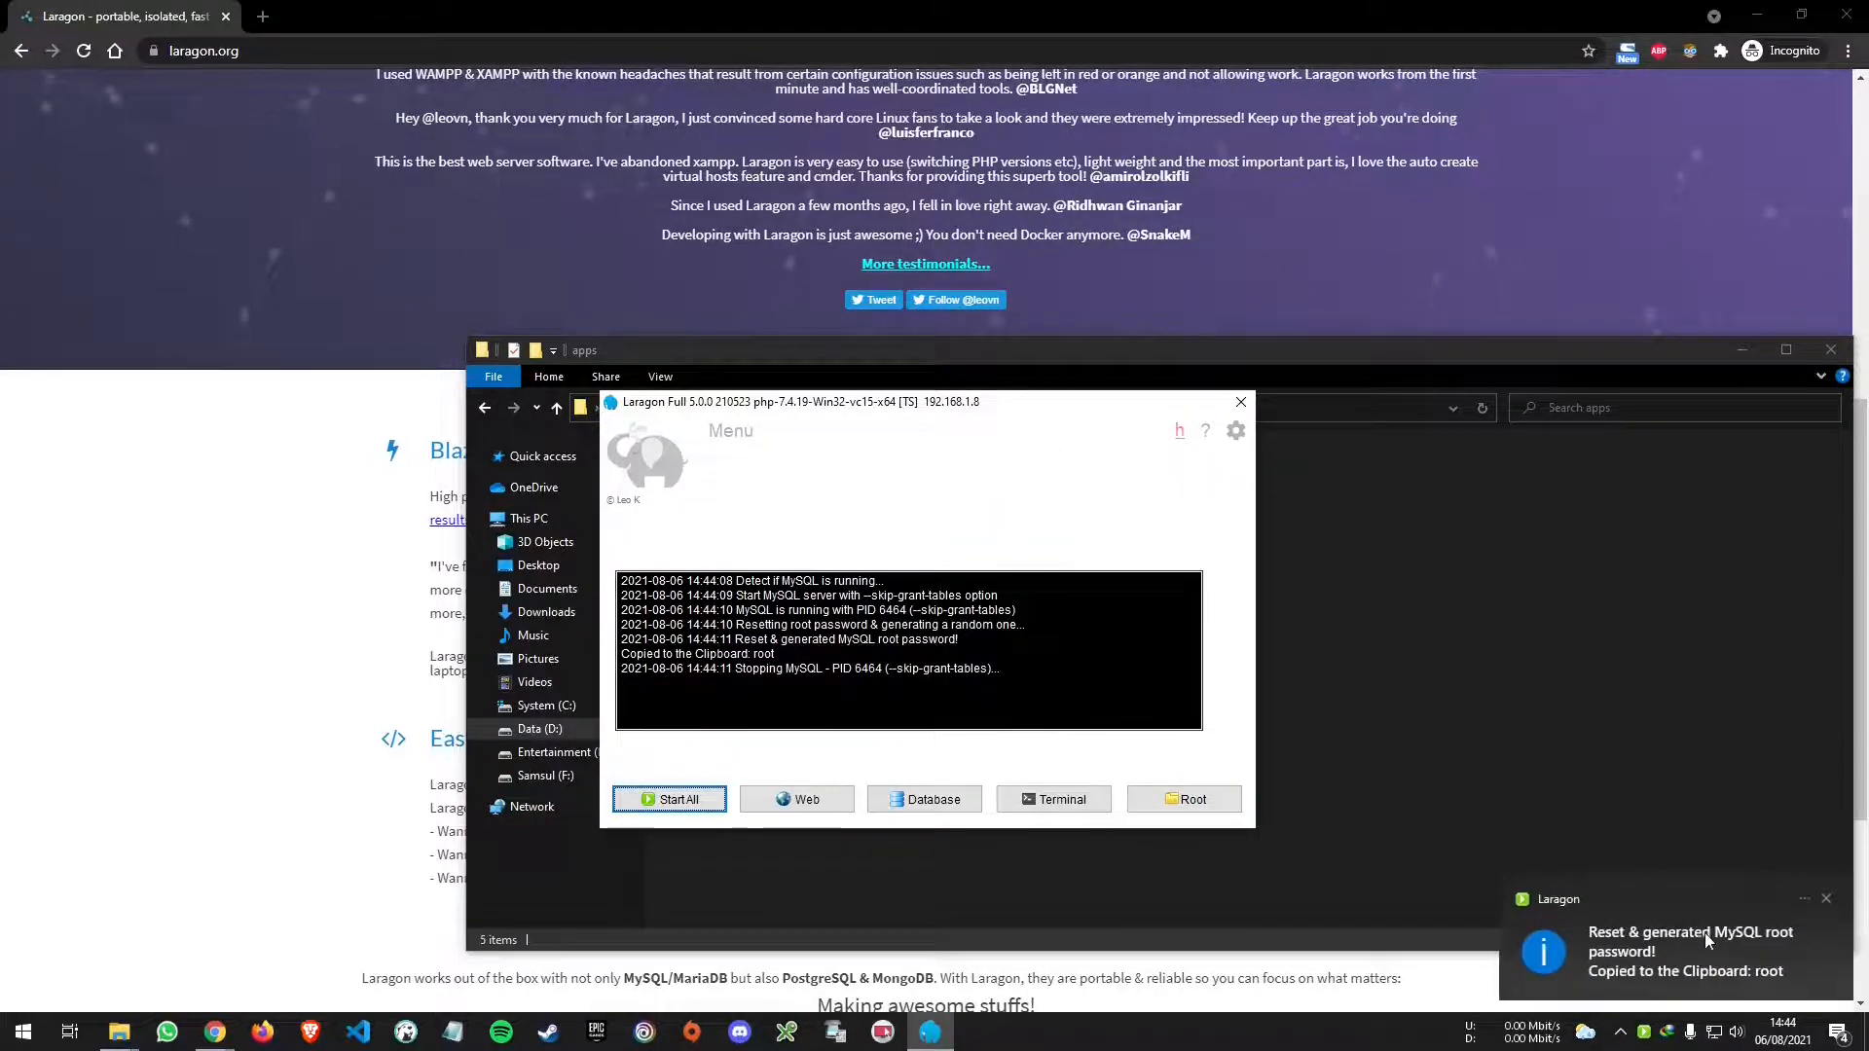
{"action": "left_click", "coordinate": [663, 808]}
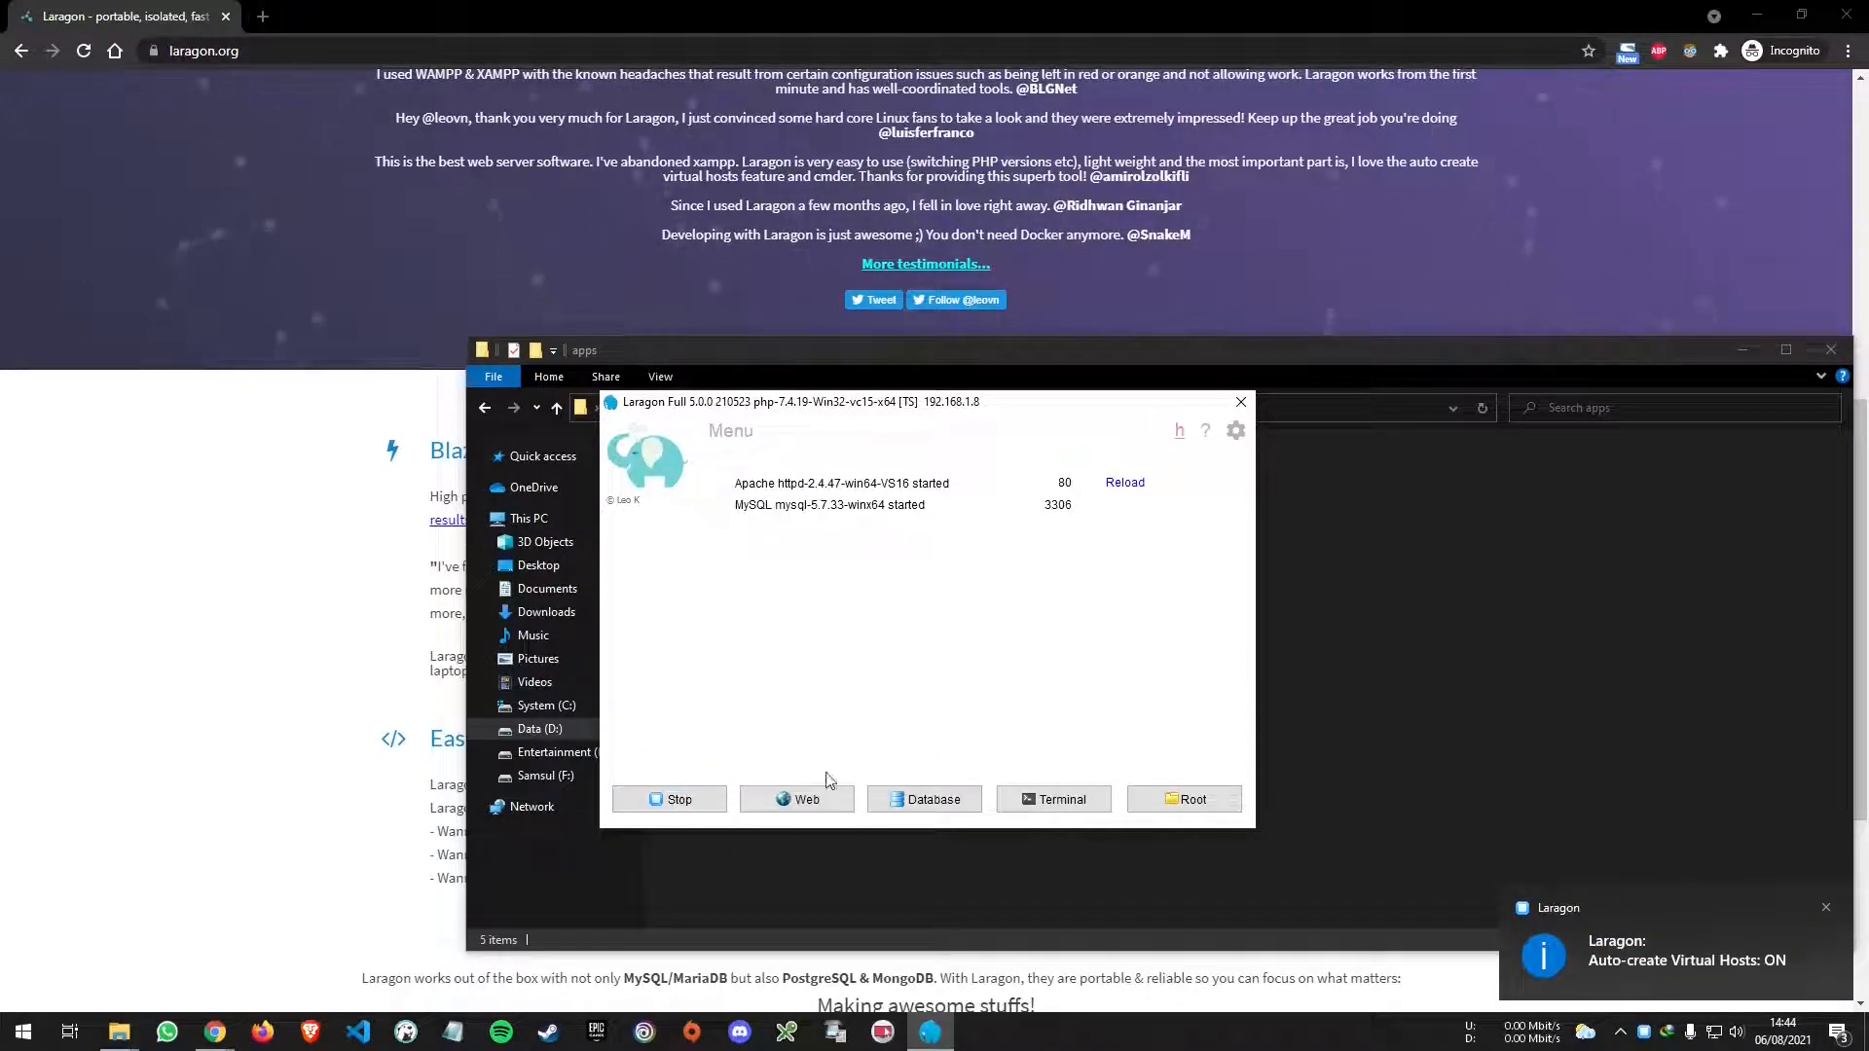
- Open Laragon's web page, then load localhost/phpmyadmin in the browser
{"action": "left_click", "coordinate": [804, 803]}
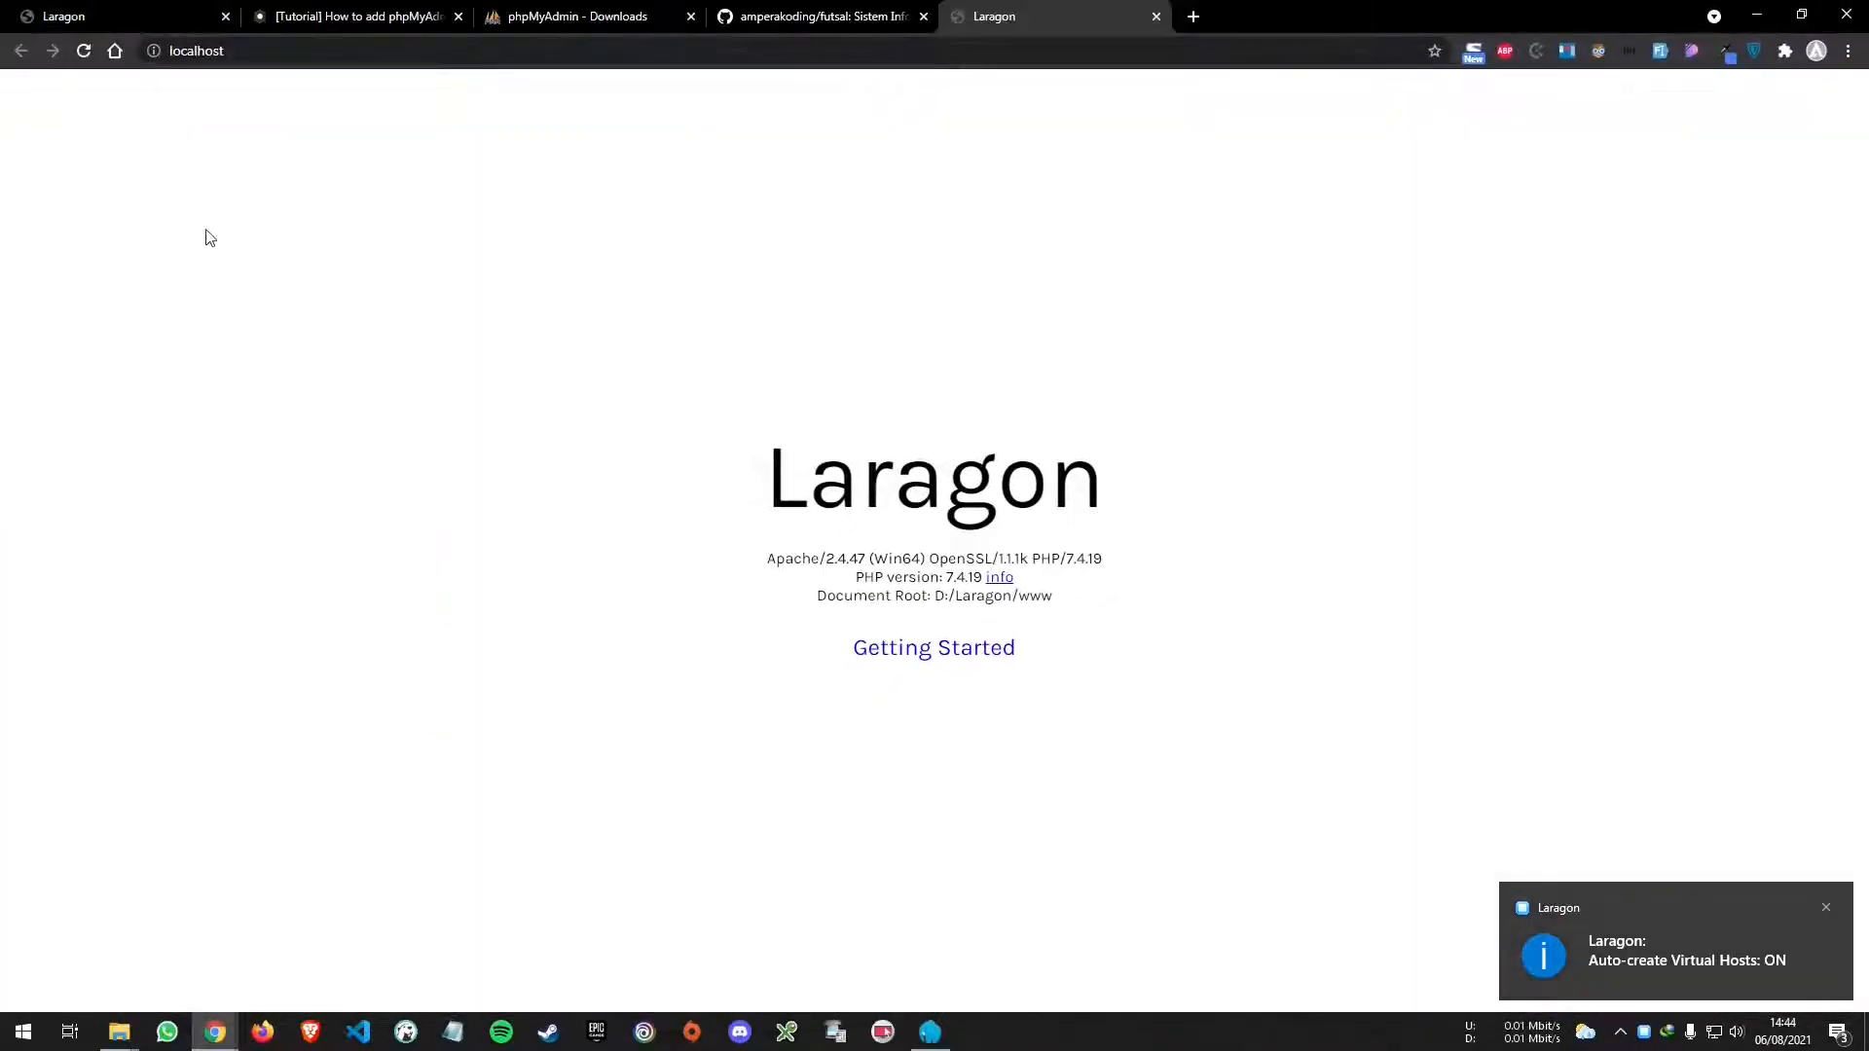
{"action": "left_click", "coordinate": [560, 17]}
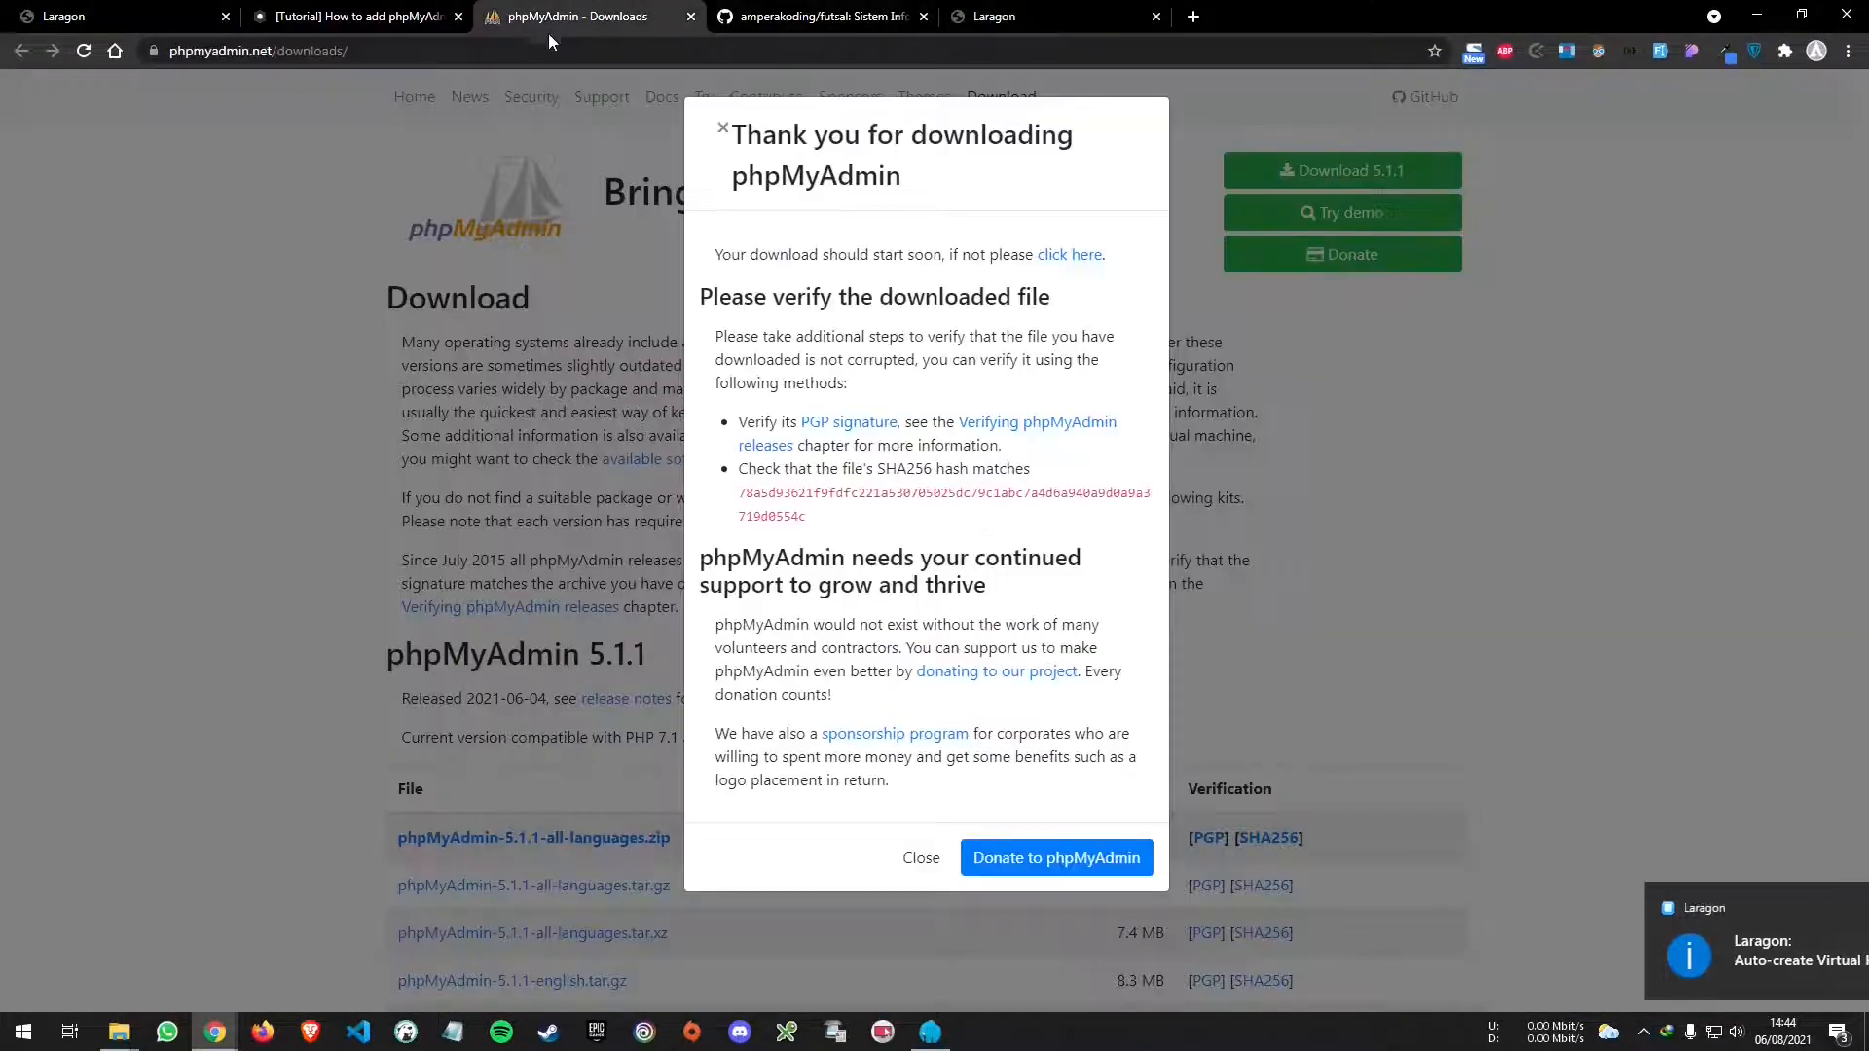
{"action": "left_click", "coordinate": [489, 51]}
{"action": "type", "text": "localhost"}
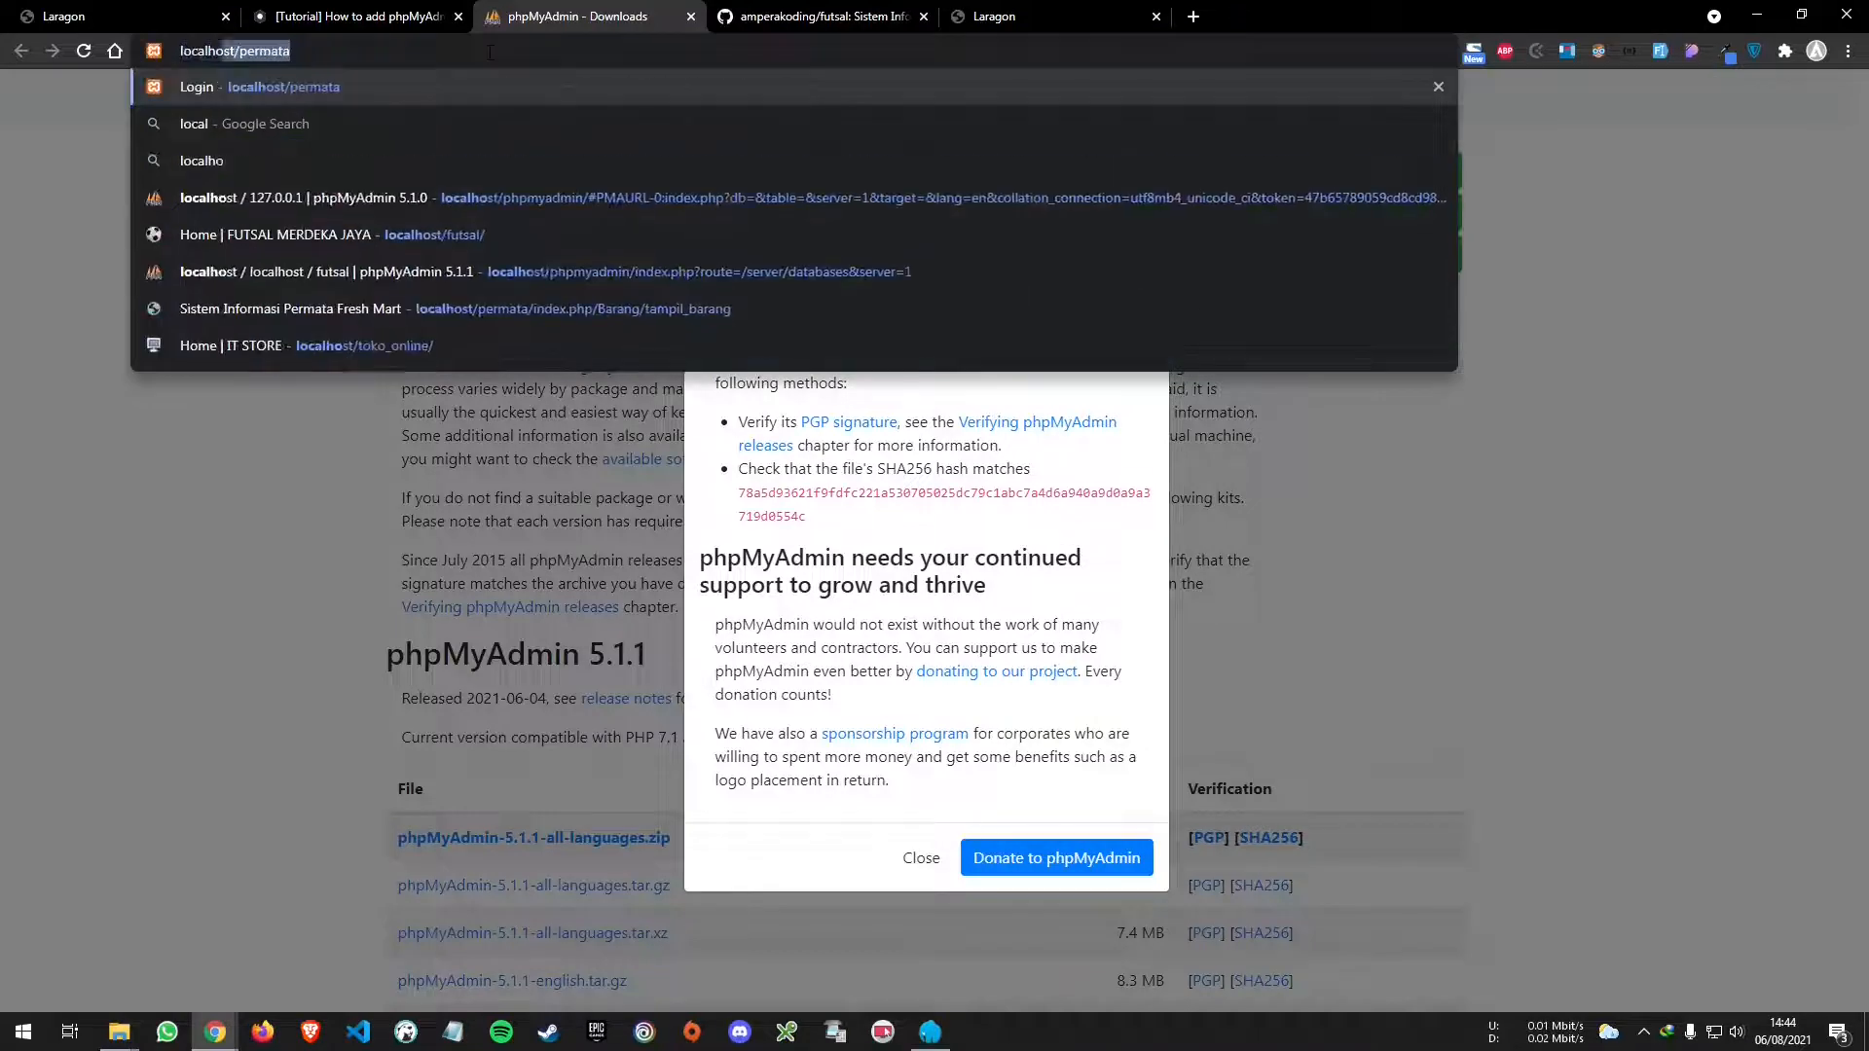
{"action": "key", "text": "BackSpace"}
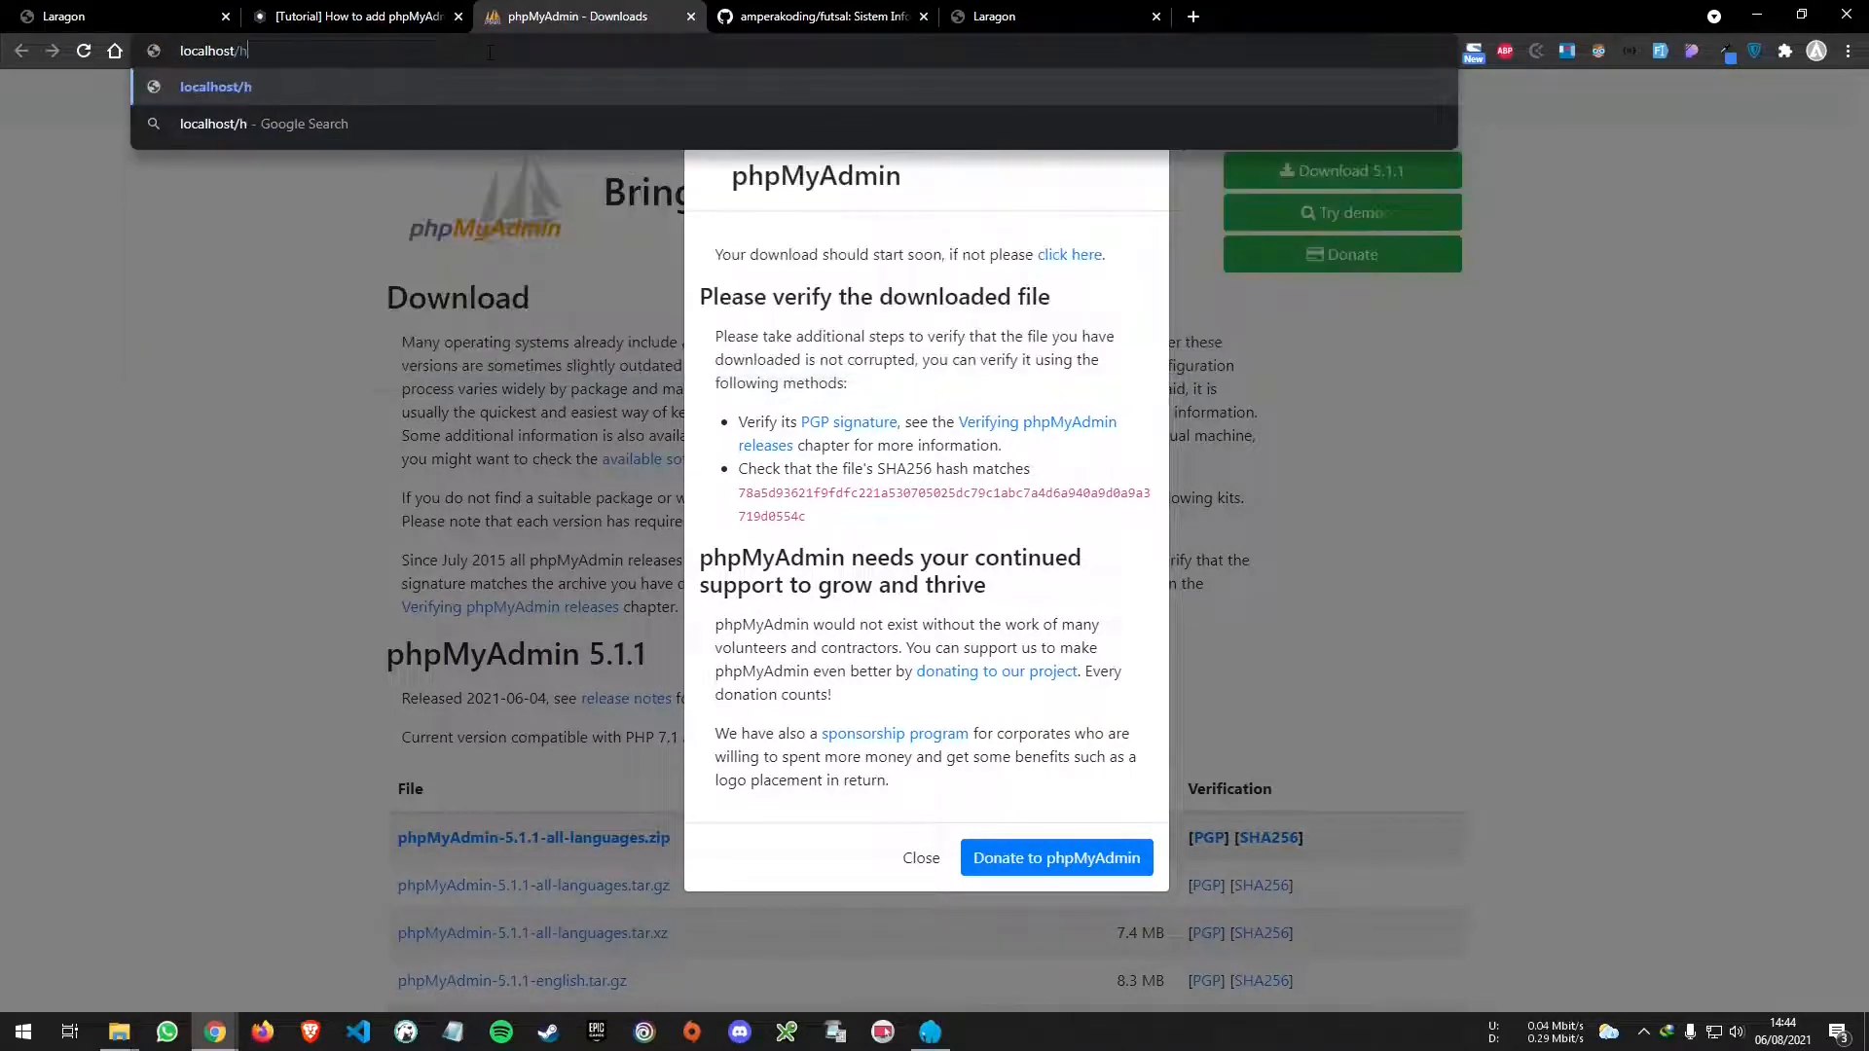
{"action": "type", "text": "/phpmyadmin"}
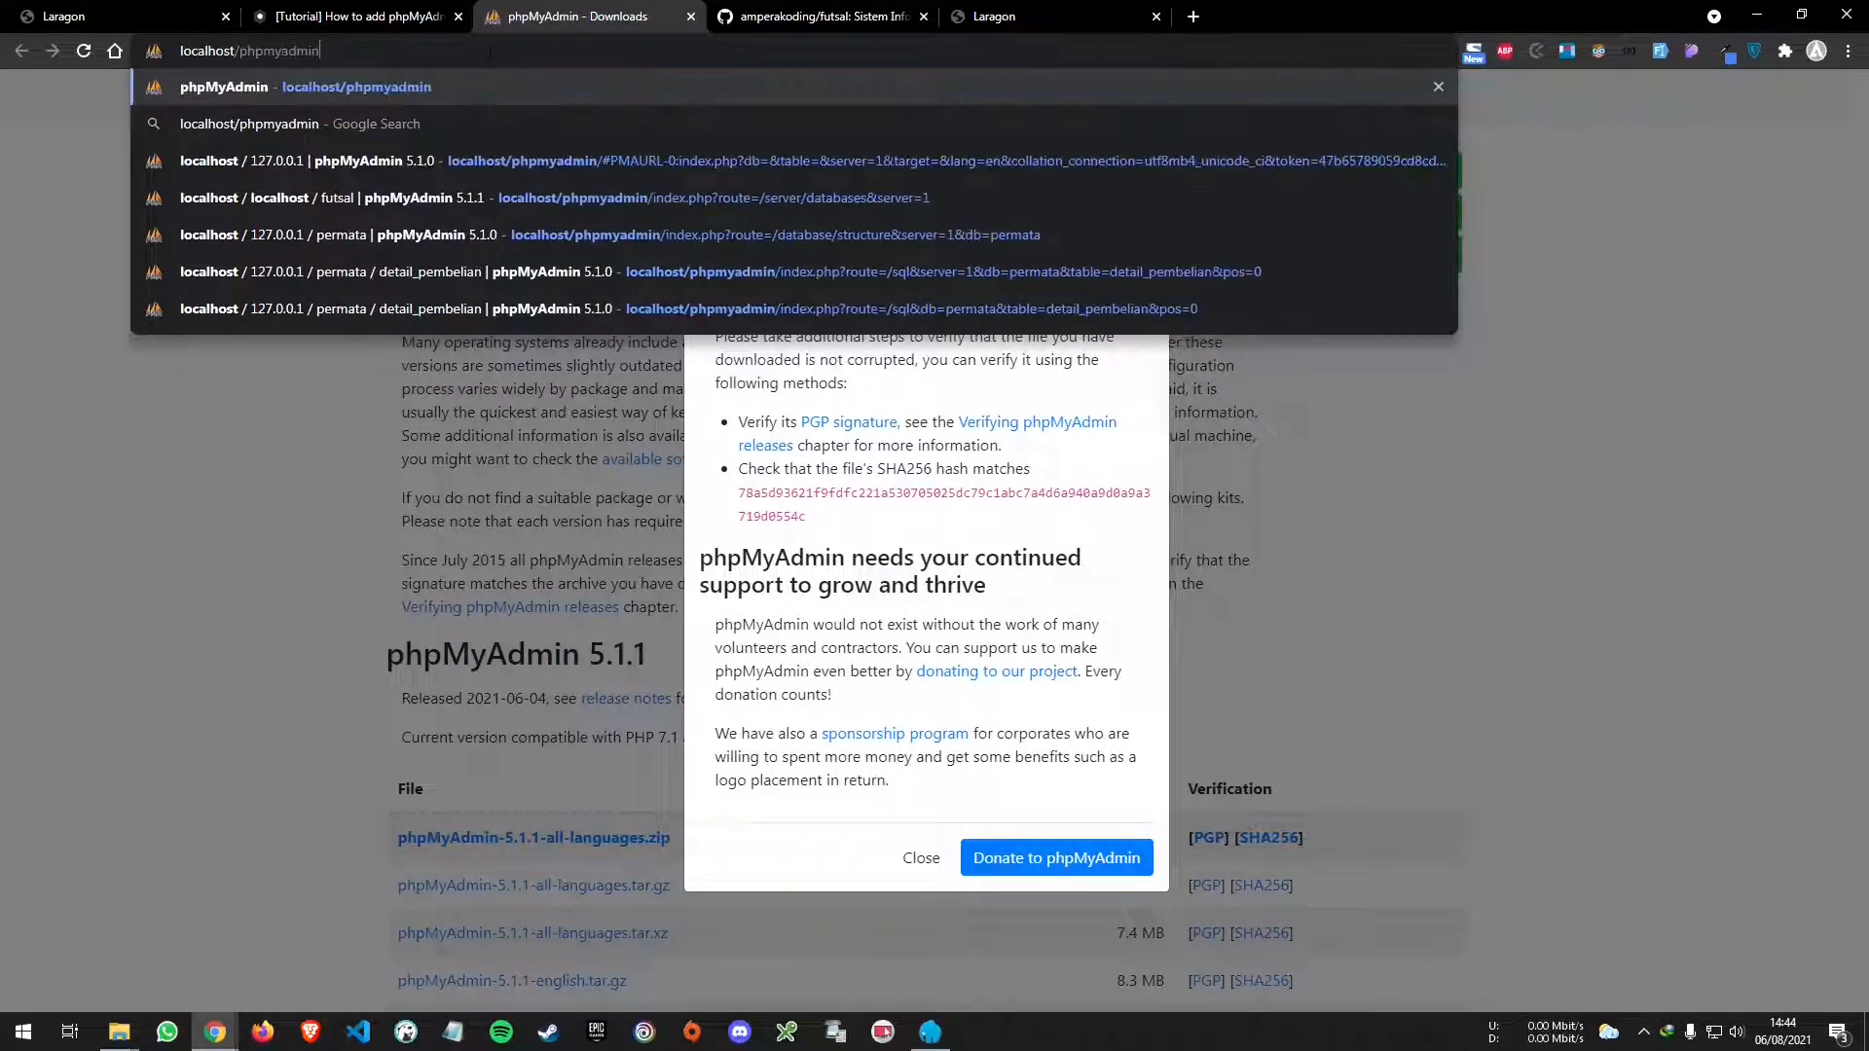
{"action": "key", "text": "Return"}
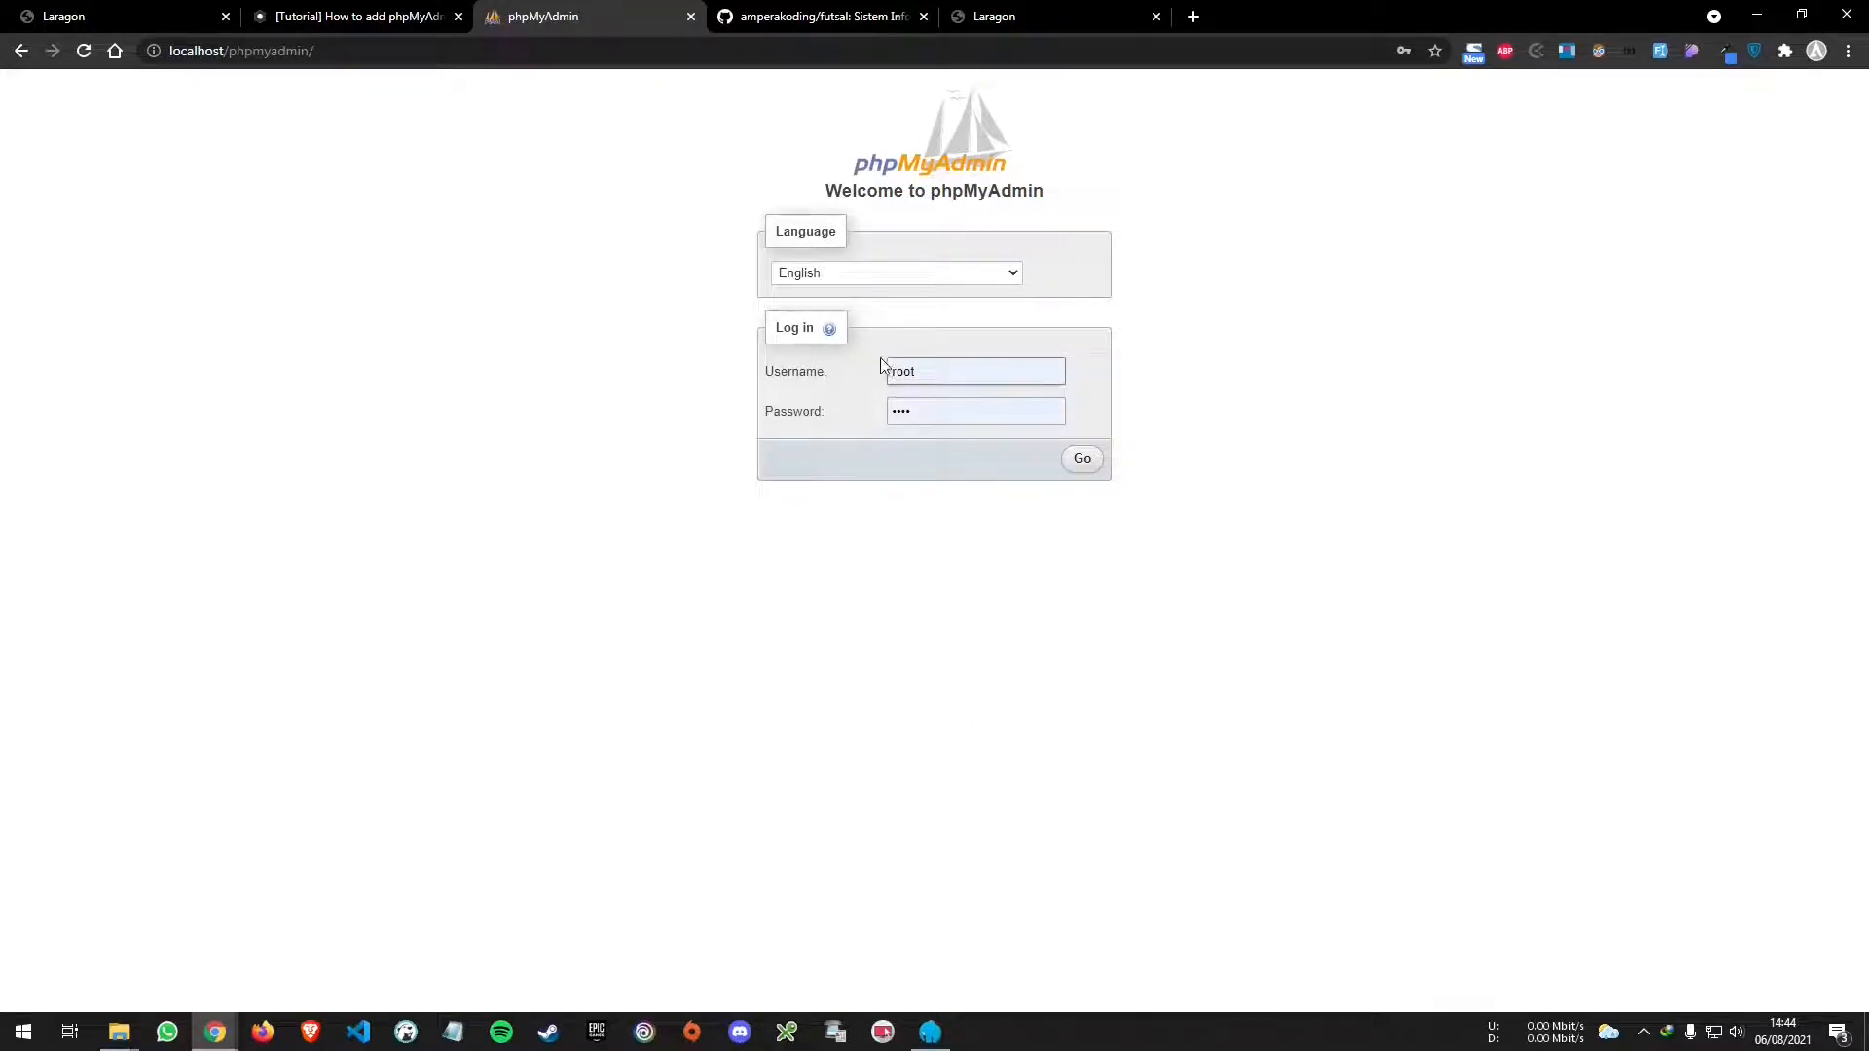
- Log in to phpMyAdmin as root, dismiss the breach warning, and zoom to 125%
{"action": "left_click", "coordinate": [966, 410]}
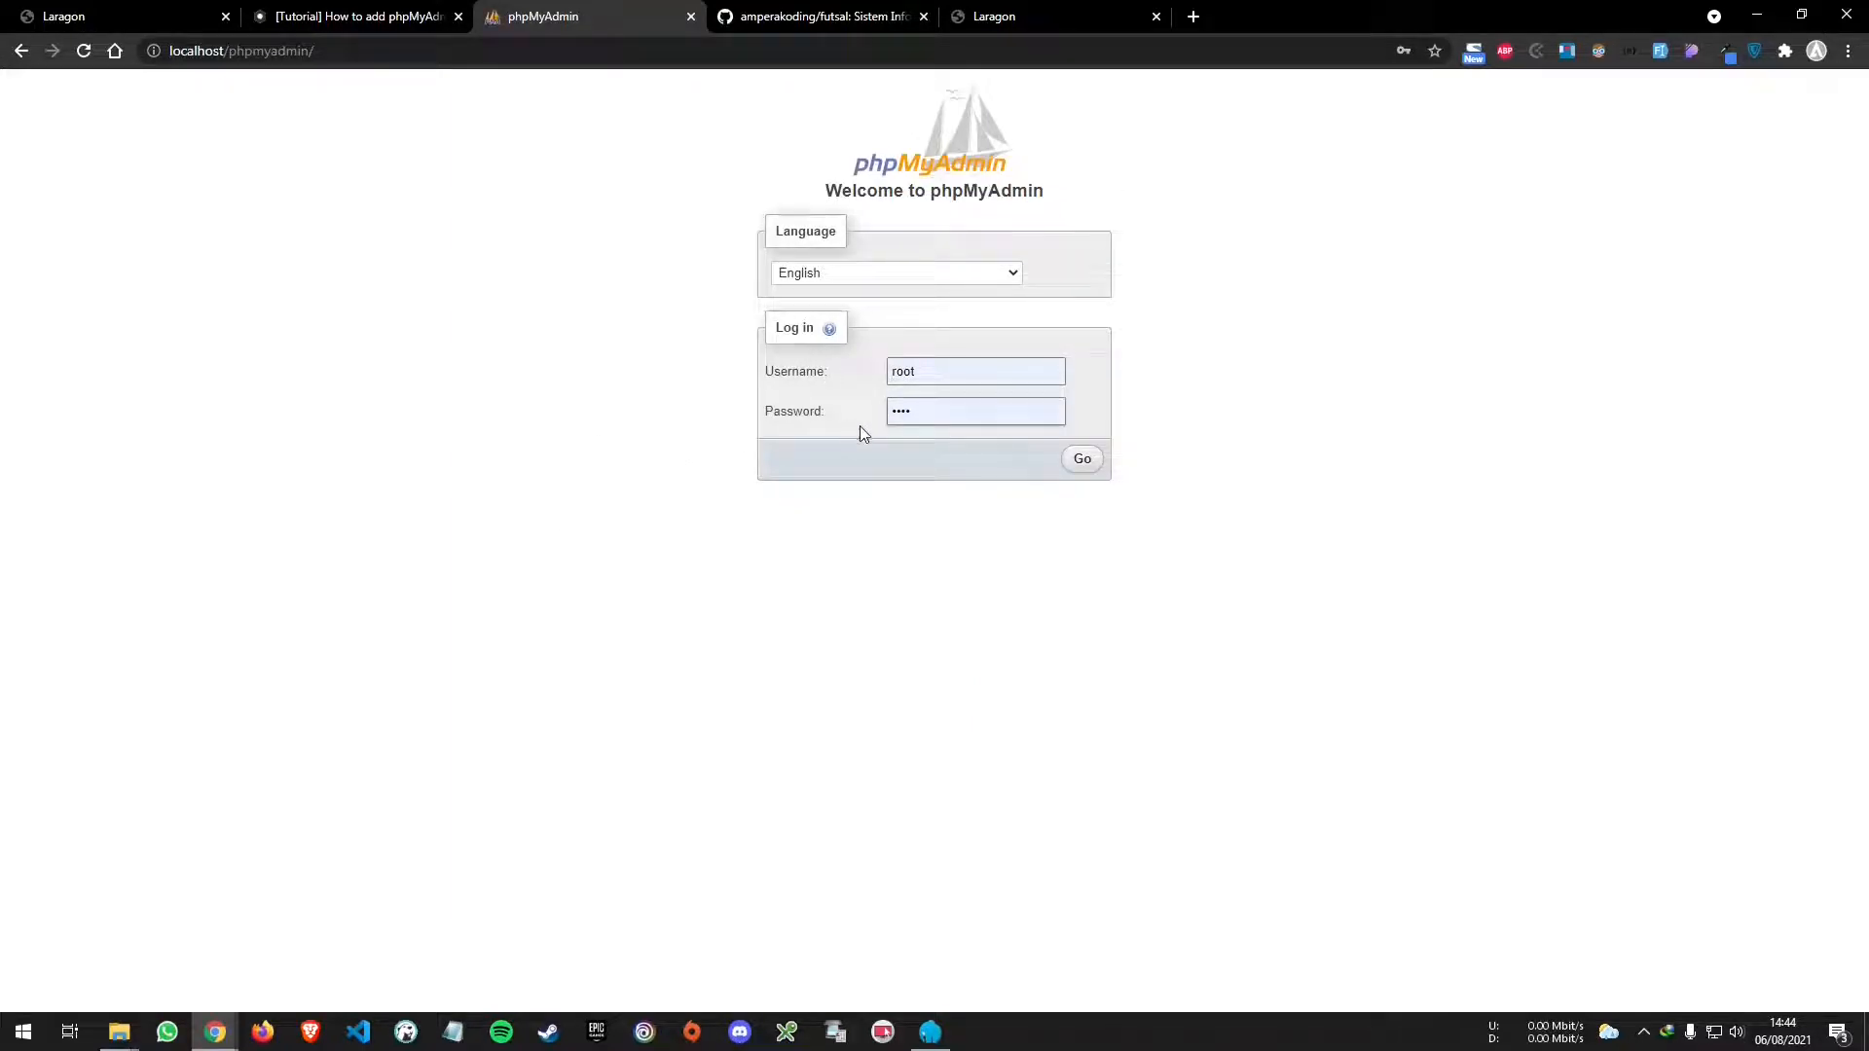
{"action": "left_click", "coordinate": [1083, 460]}
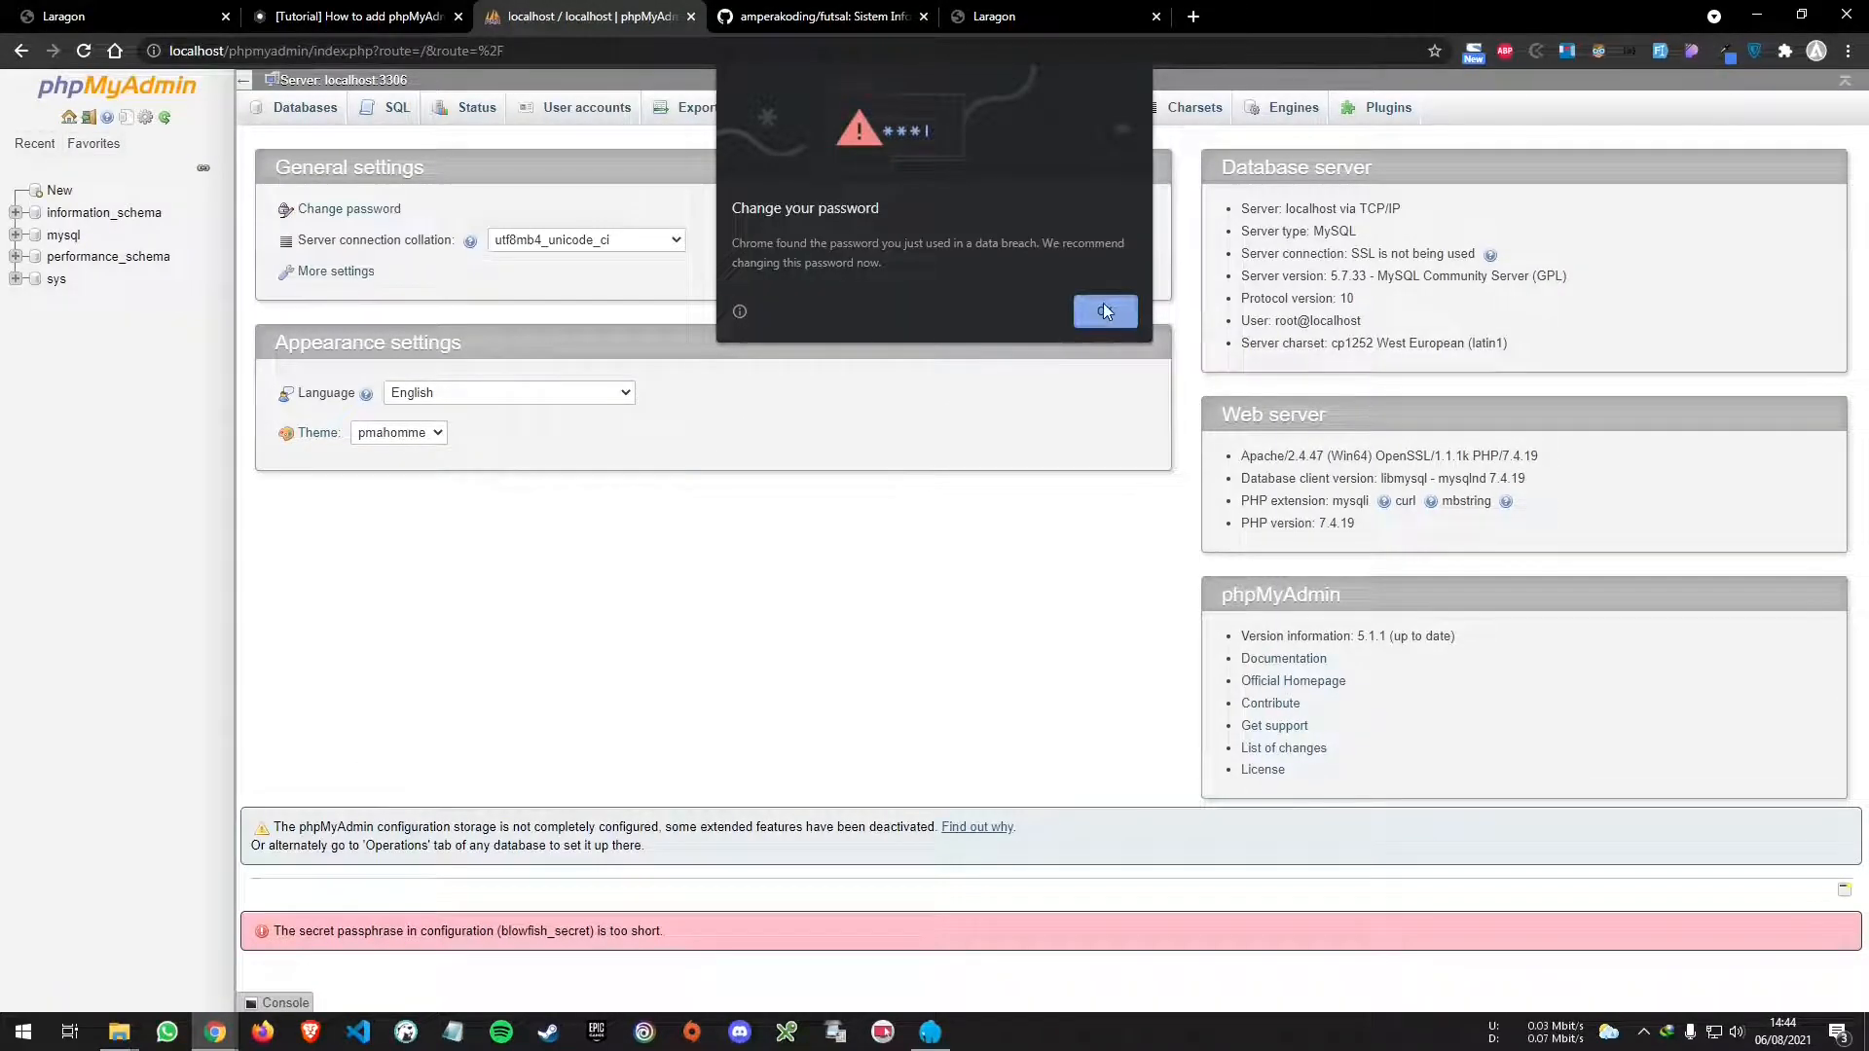
{"action": "left_click", "coordinate": [1122, 320]}
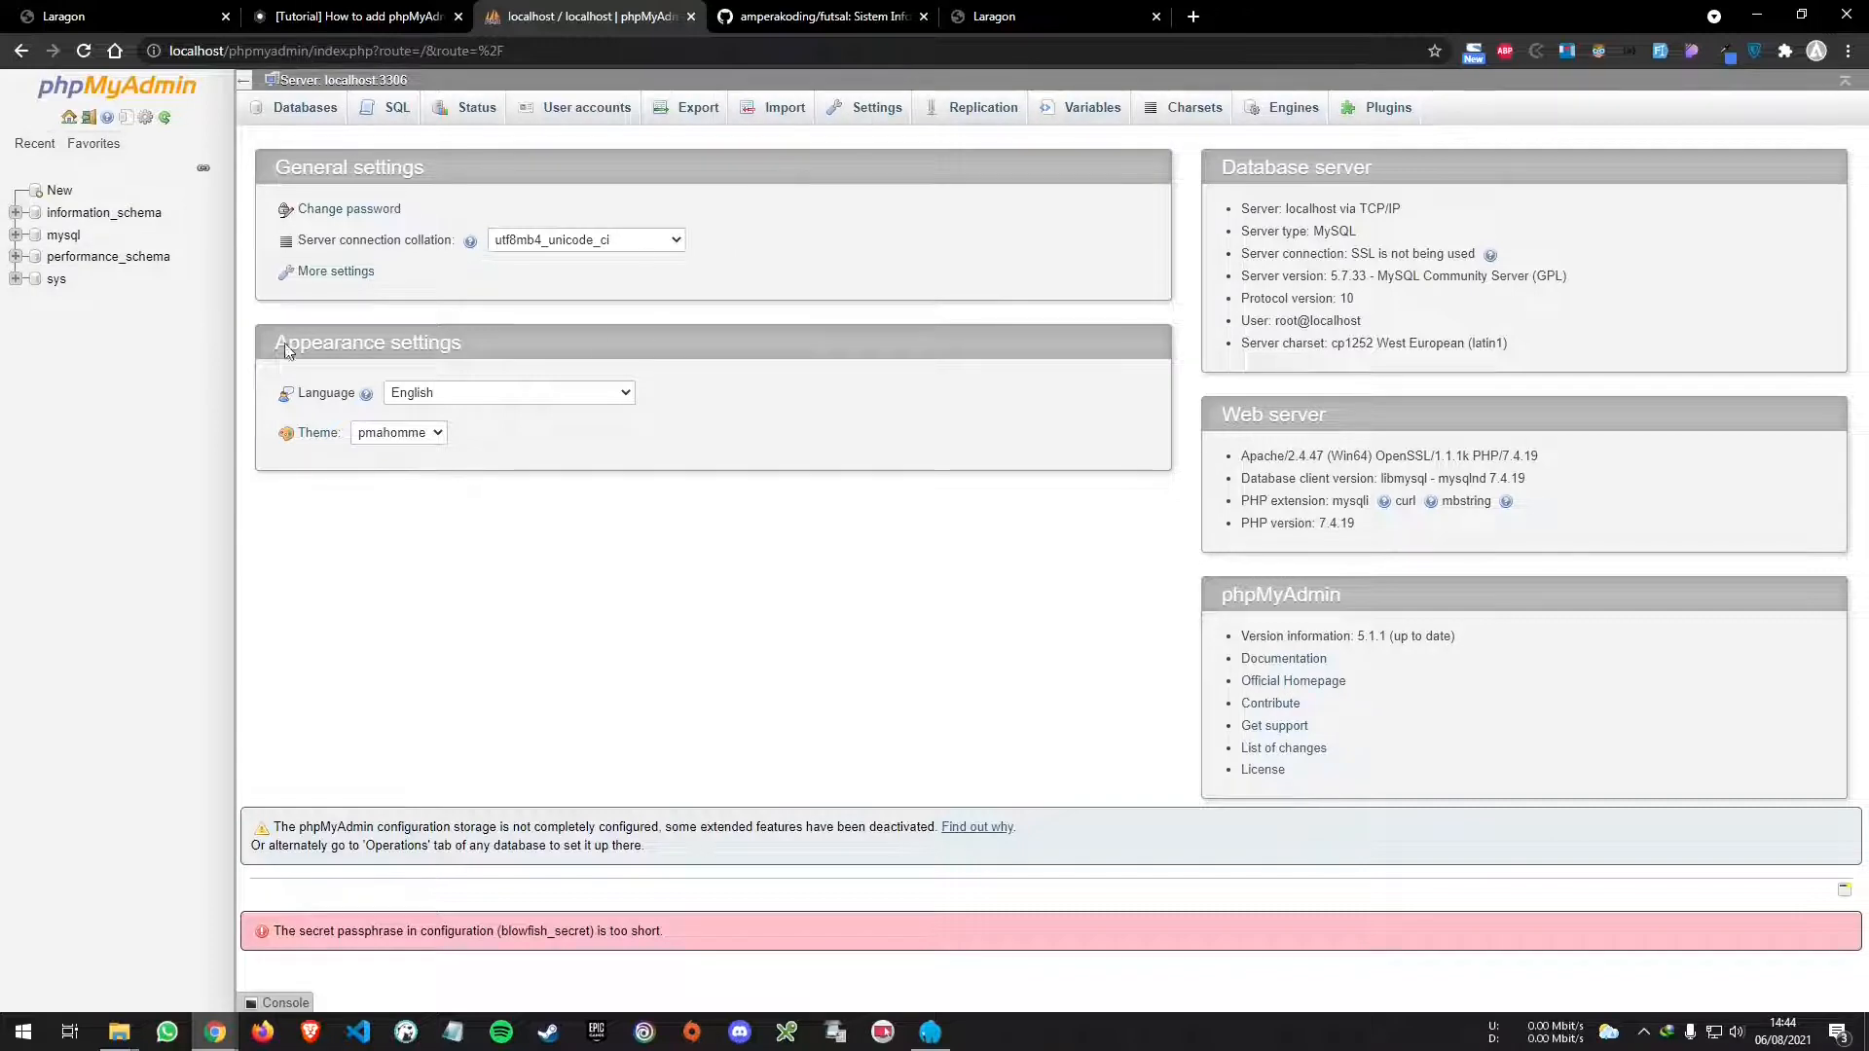
{"action": "key", "text": "ctrl+plus"}
{"action": "key", "text": "ctrl+plus"}
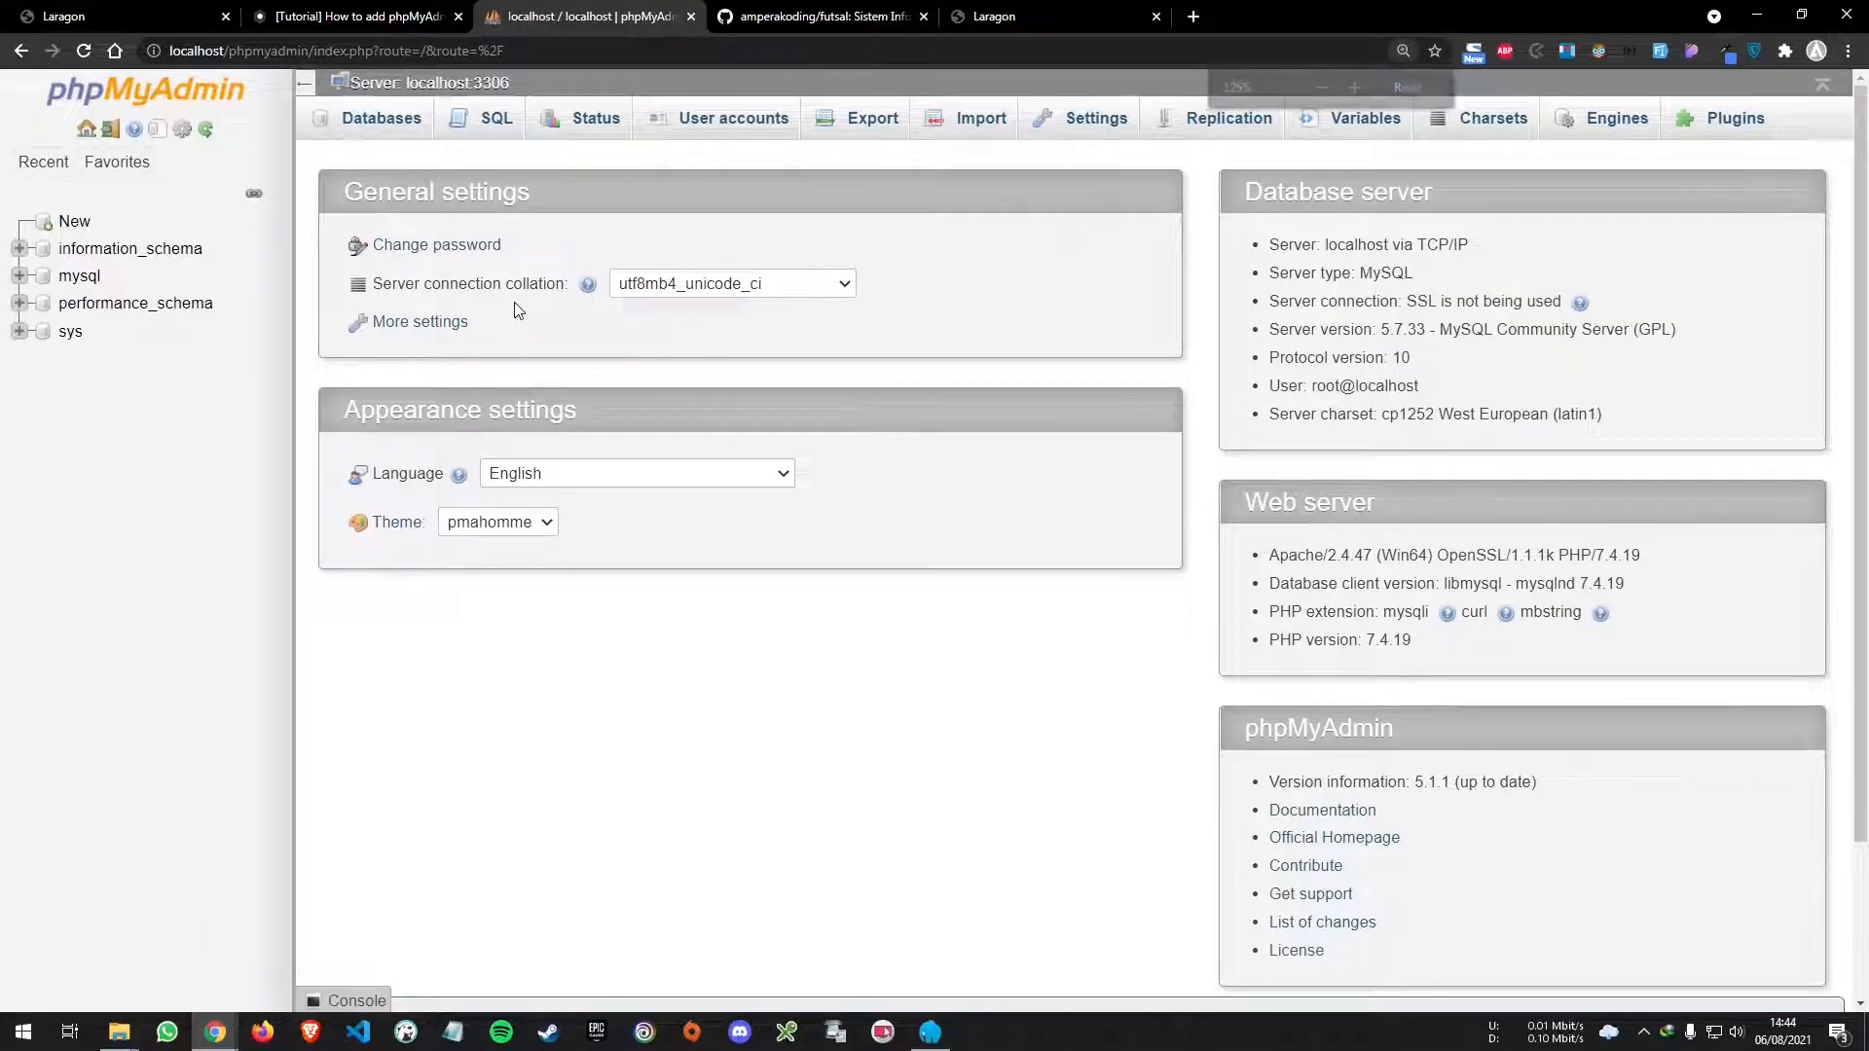
- Reposition the Laragon window and check the GitHub and phpMyAdmin browser tabs
{"action": "left_click", "coordinate": [931, 1032]}
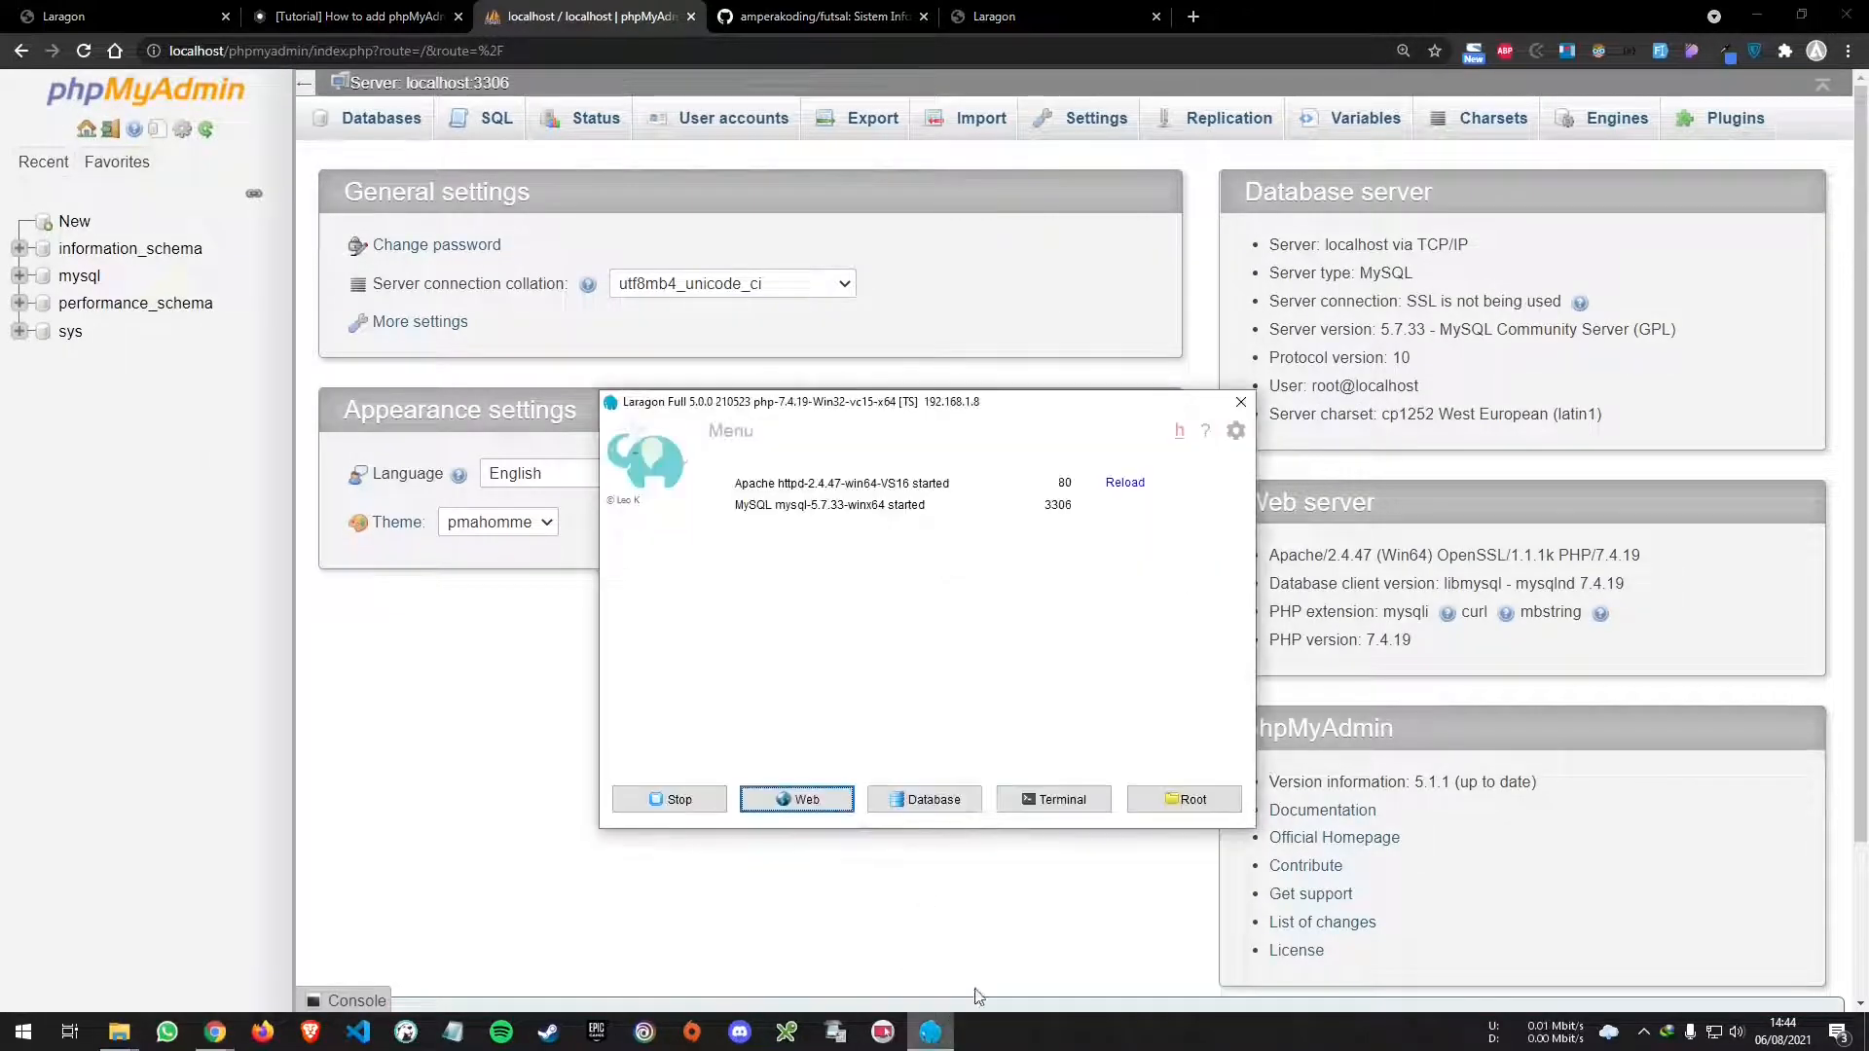
{"action": "mouse_move", "coordinate": [742, 409]}
{"action": "left_mouse_down"}
{"action": "mouse_move", "coordinate": [718, 440]}
{"action": "mouse_move", "coordinate": [729, 417]}
{"action": "left_mouse_up"}
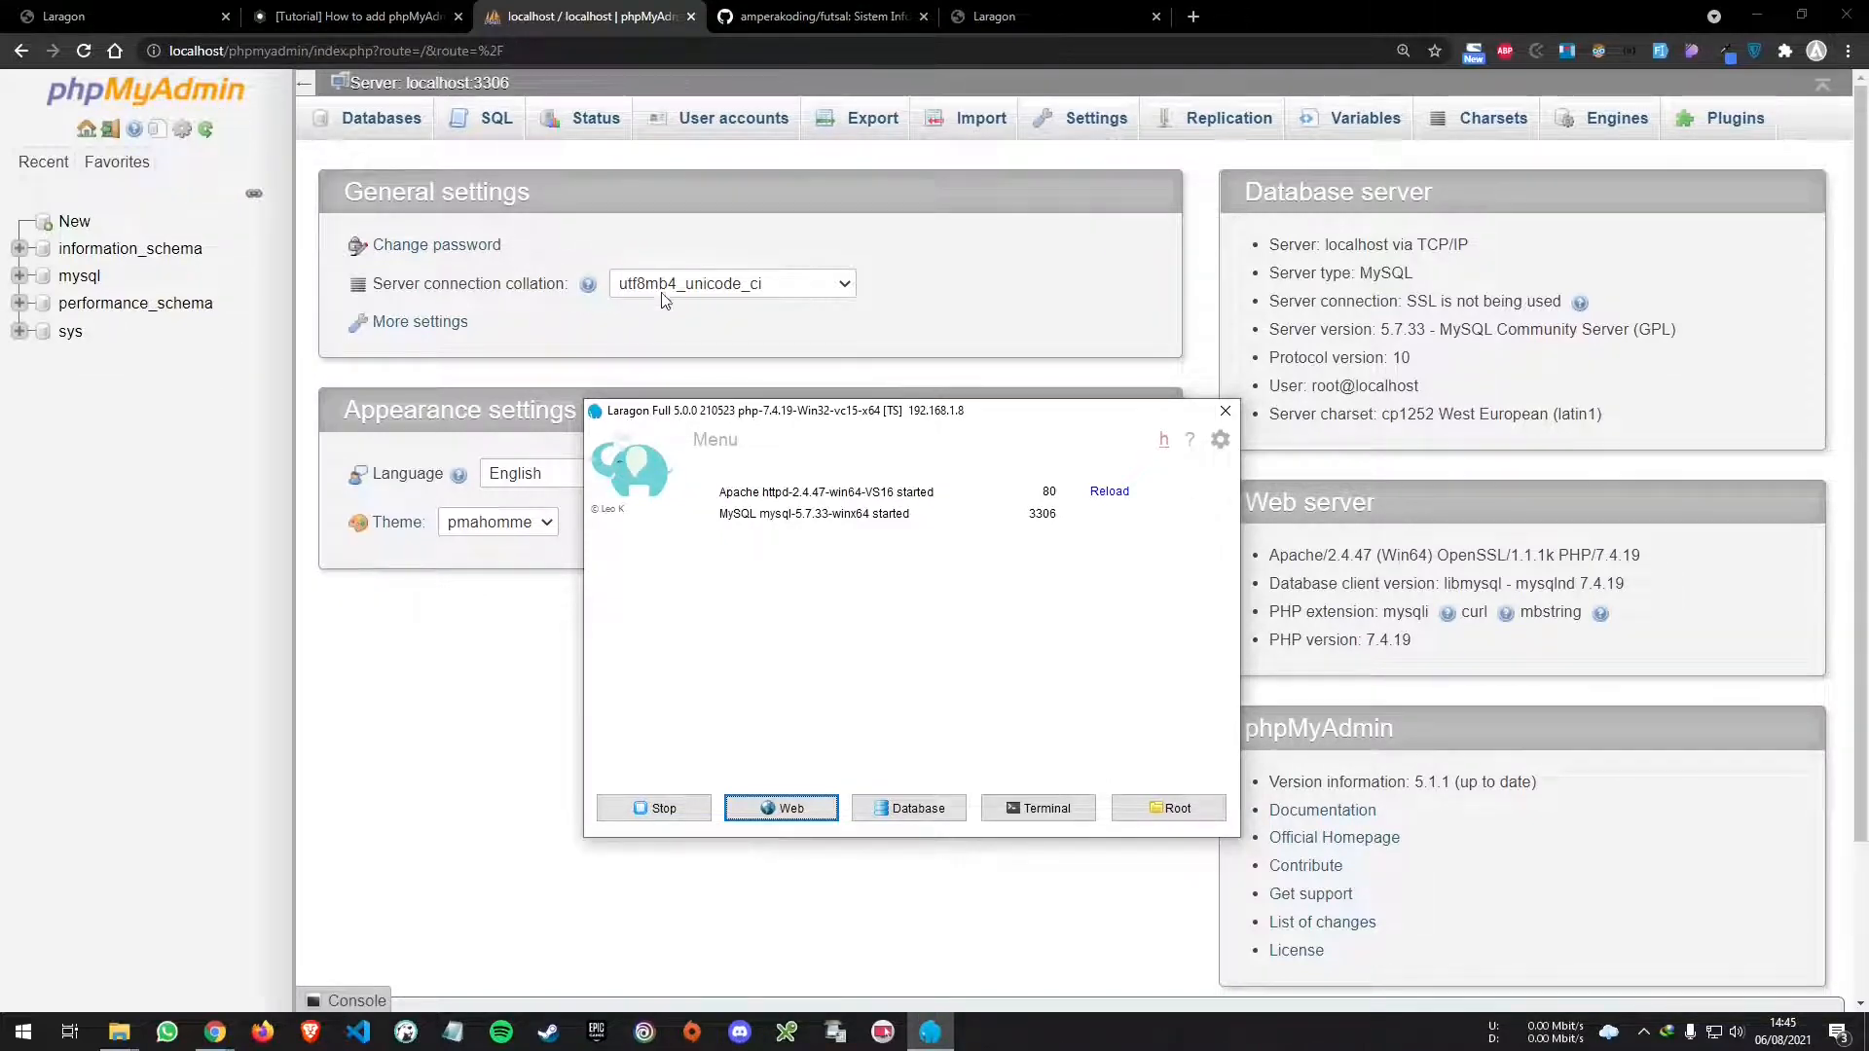
{"action": "left_click_drag", "start_coordinate": [657, 415], "coordinate": [680, 391]}
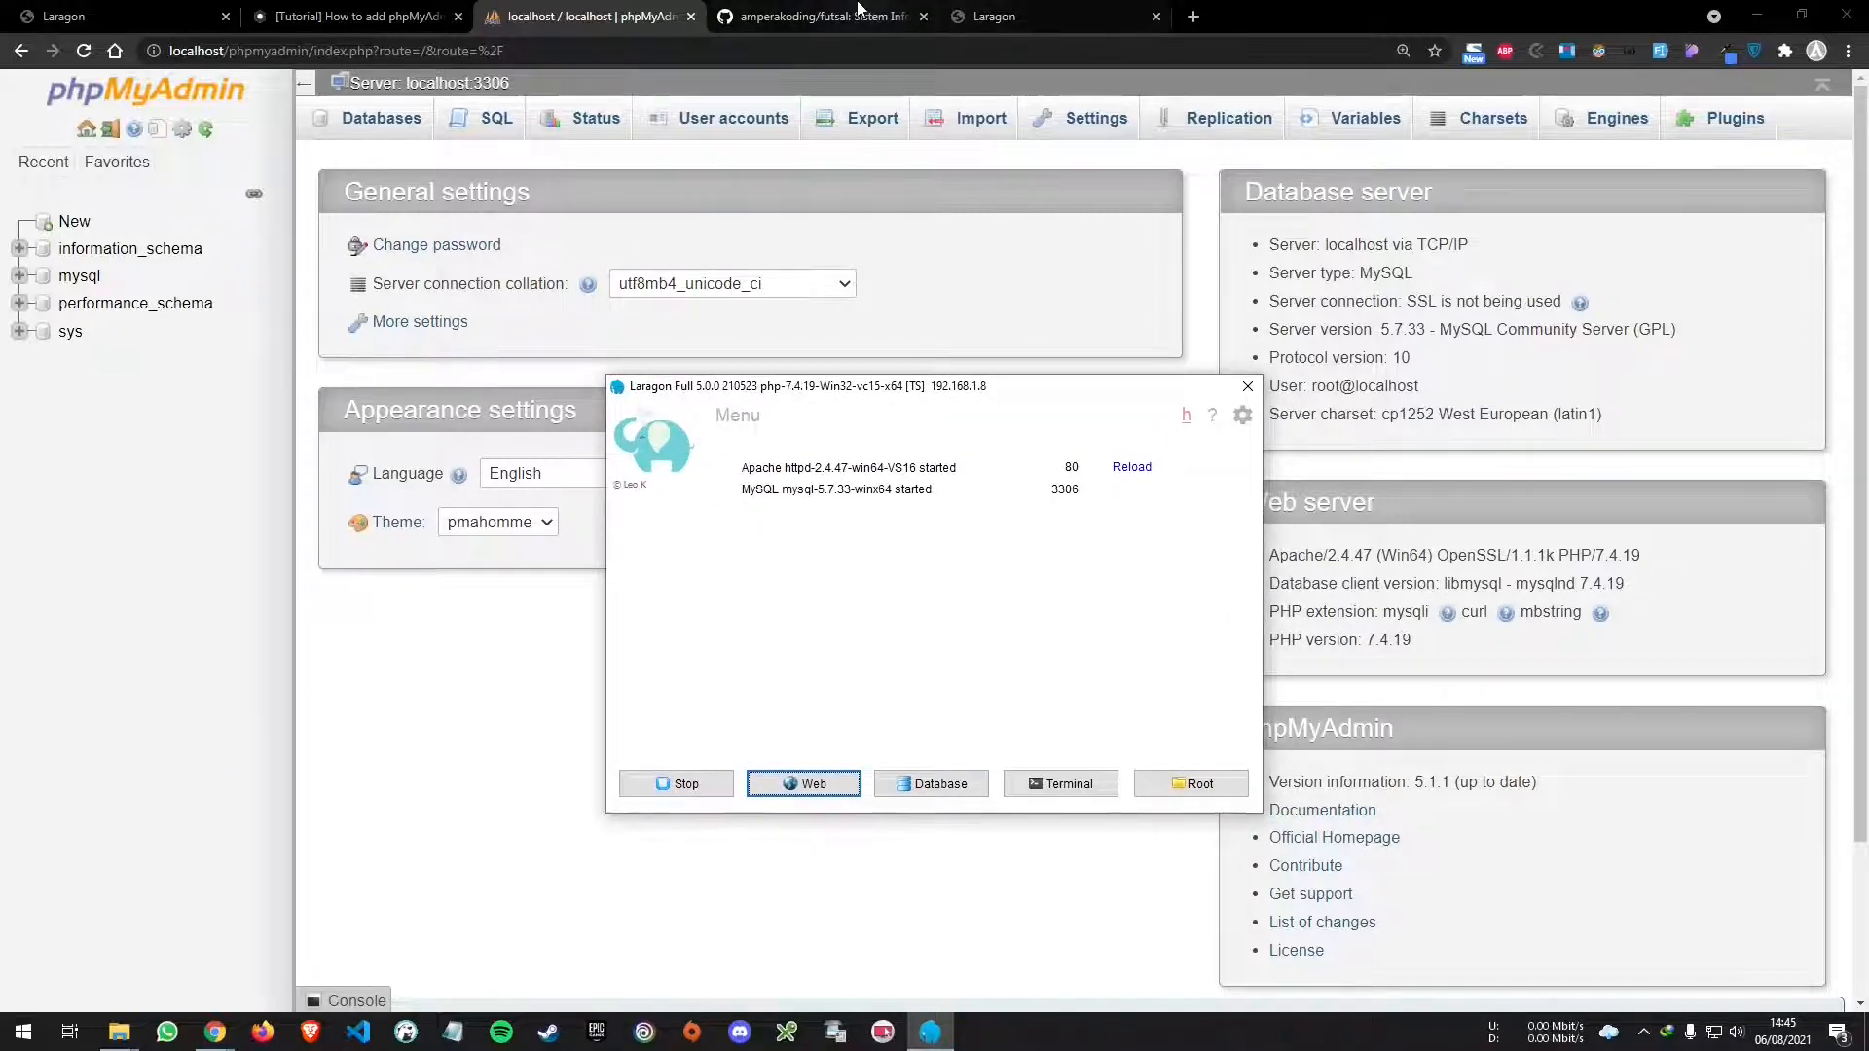
{"action": "left_click", "coordinate": [823, 17]}
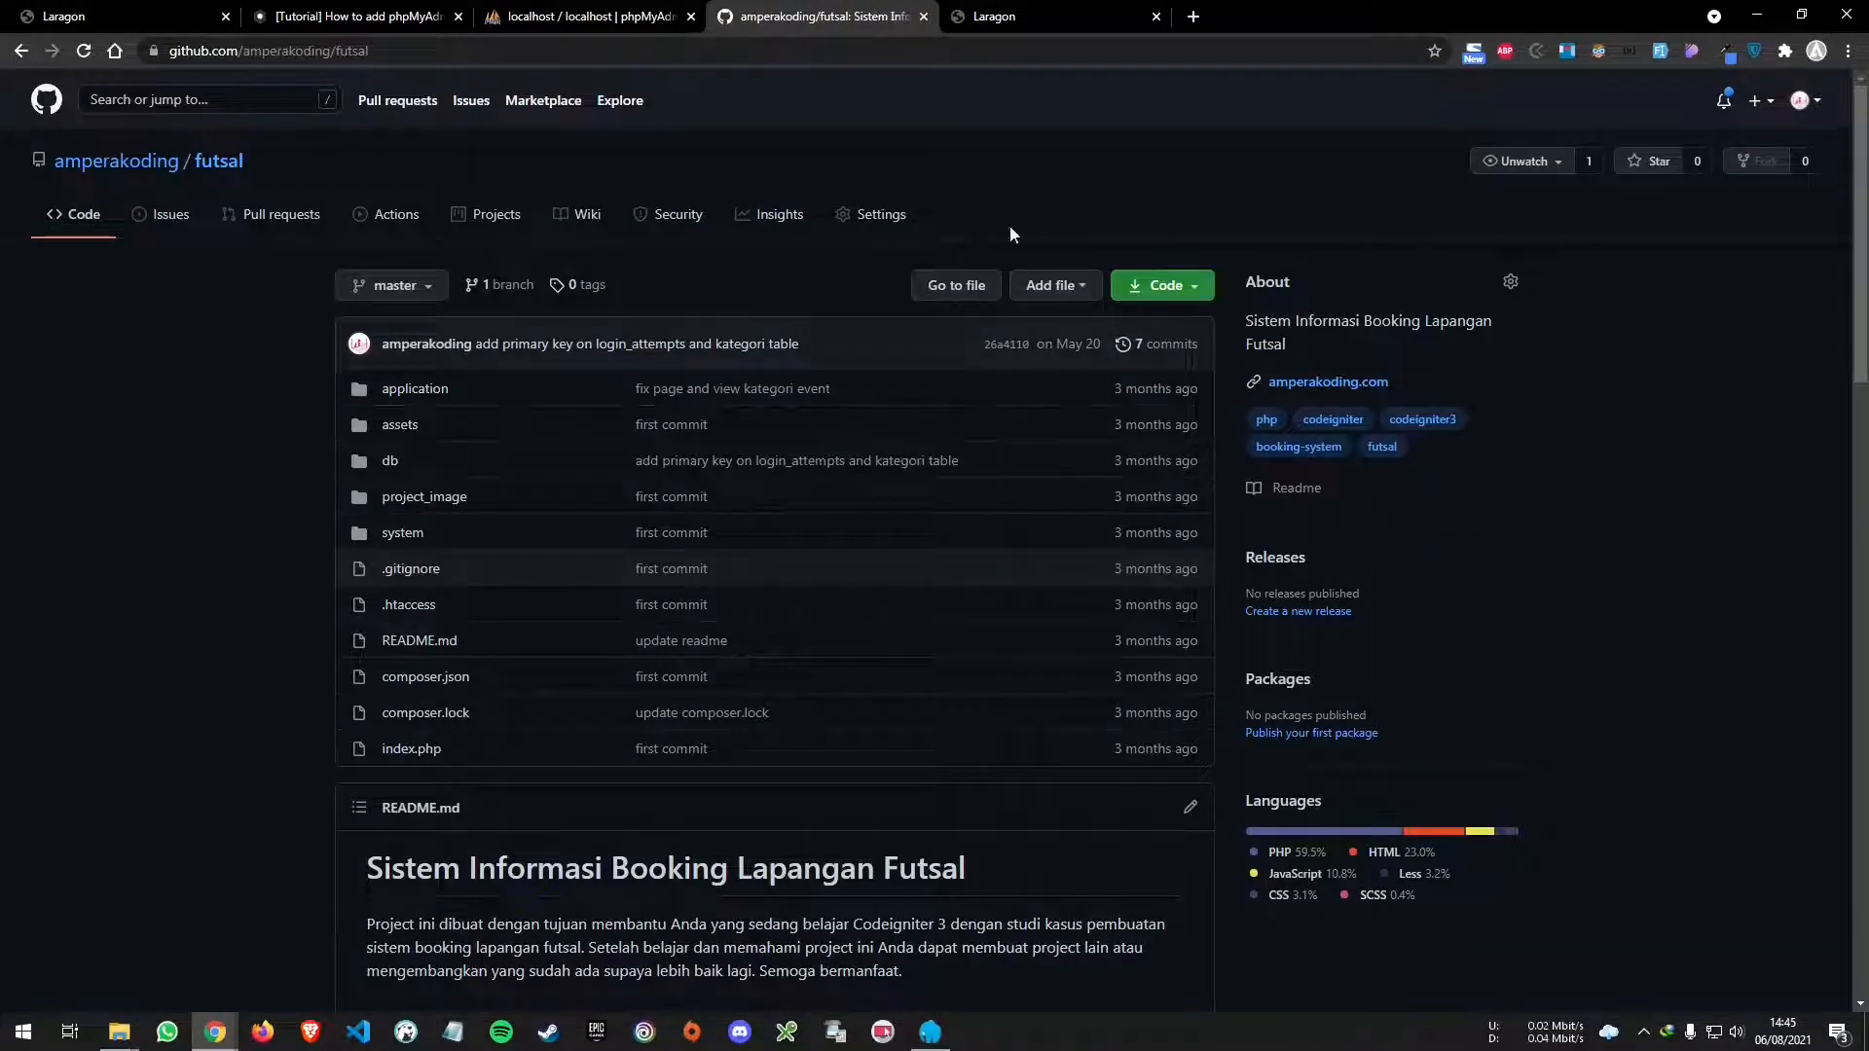
{"action": "left_click", "coordinate": [672, 17]}
- In File Explorer, go up to the Laragon folder and open www, showing its File menu
{"action": "mouse_move", "coordinate": [120, 1027]}
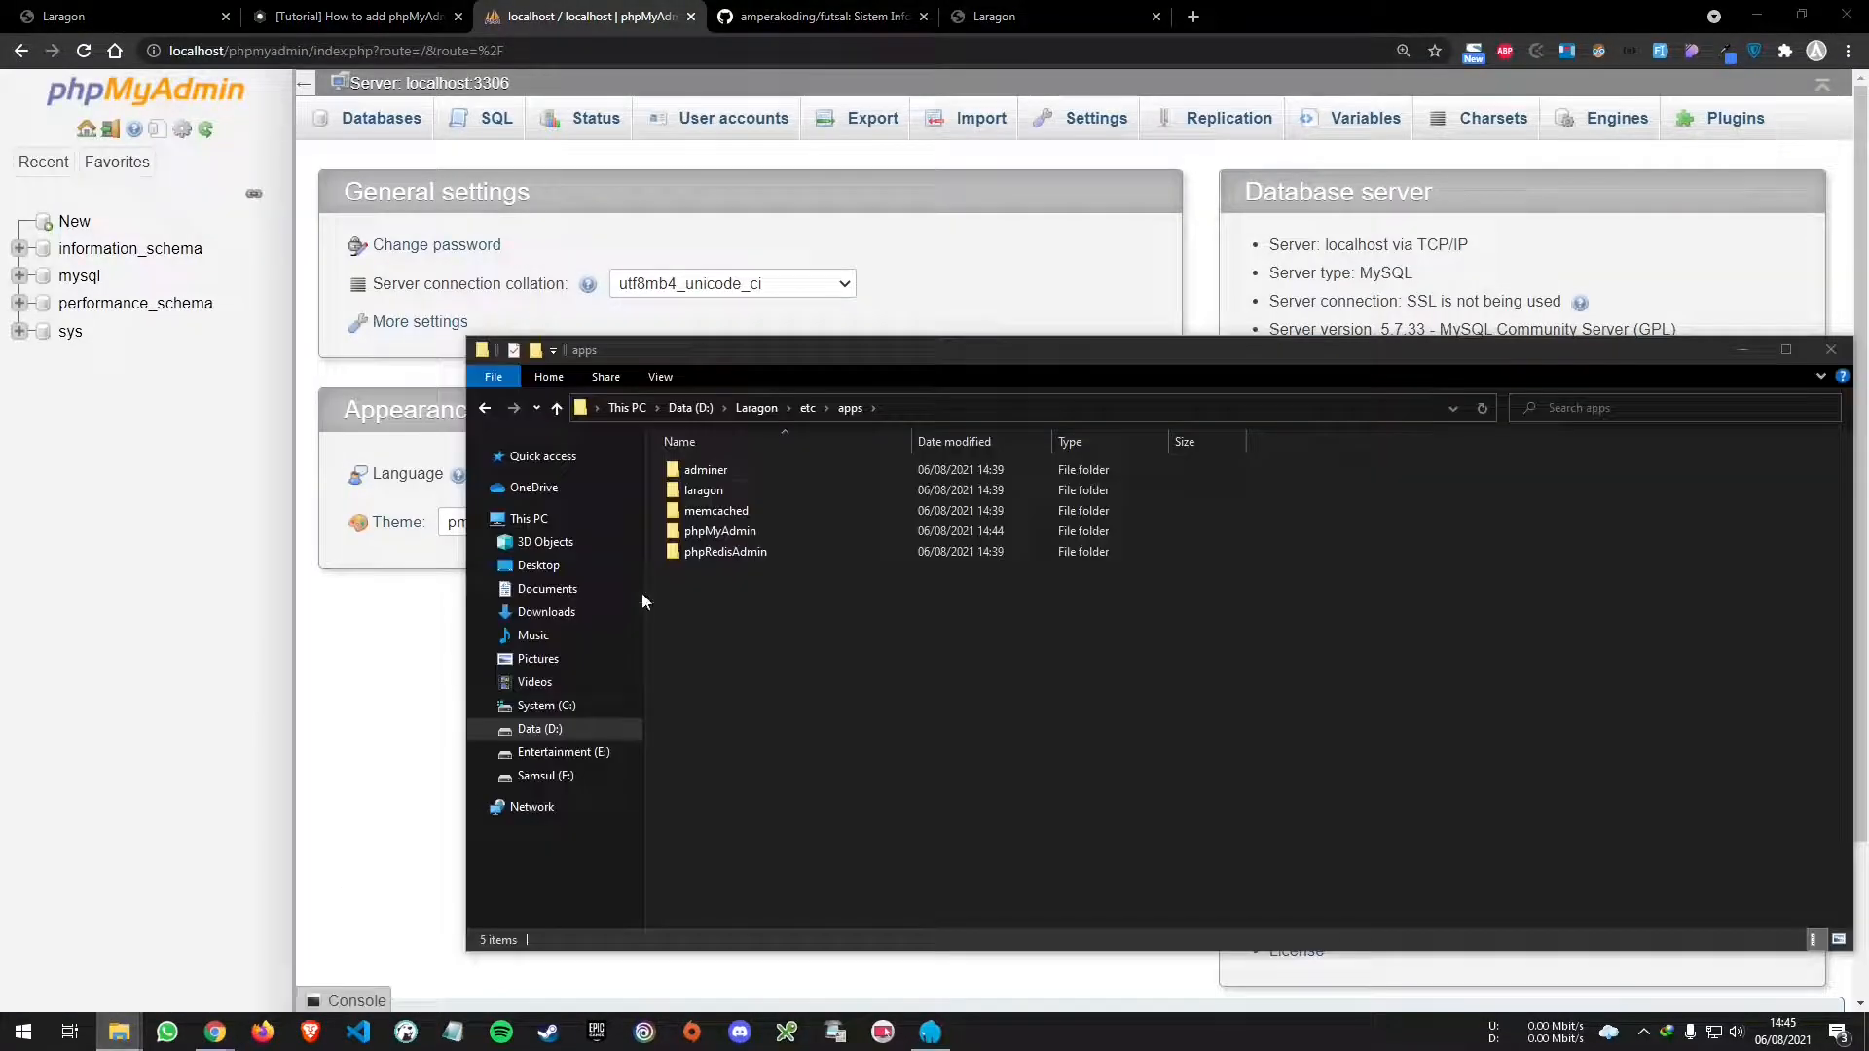
{"action": "left_click", "coordinate": [316, 949]}
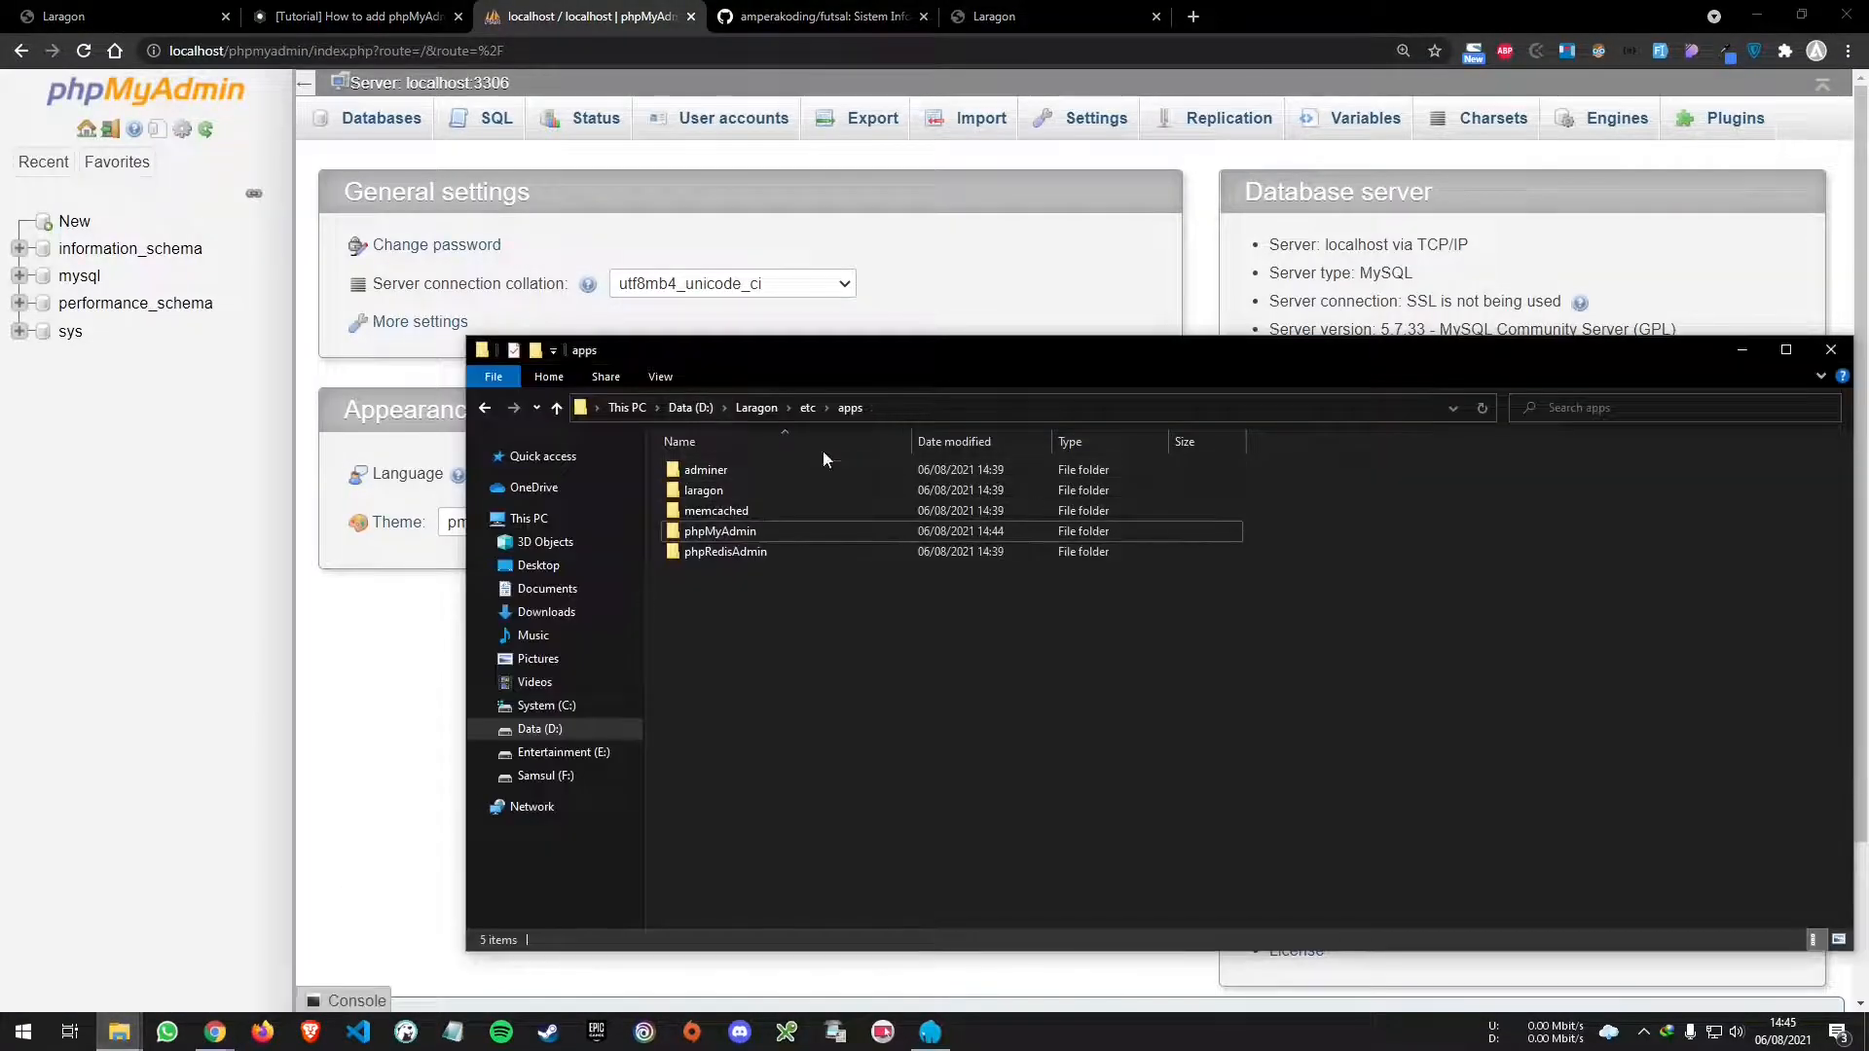
{"action": "left_click", "coordinate": [756, 407]}
{"action": "left_click", "coordinate": [739, 575]}
{"action": "double_click", "coordinate": [739, 576]}
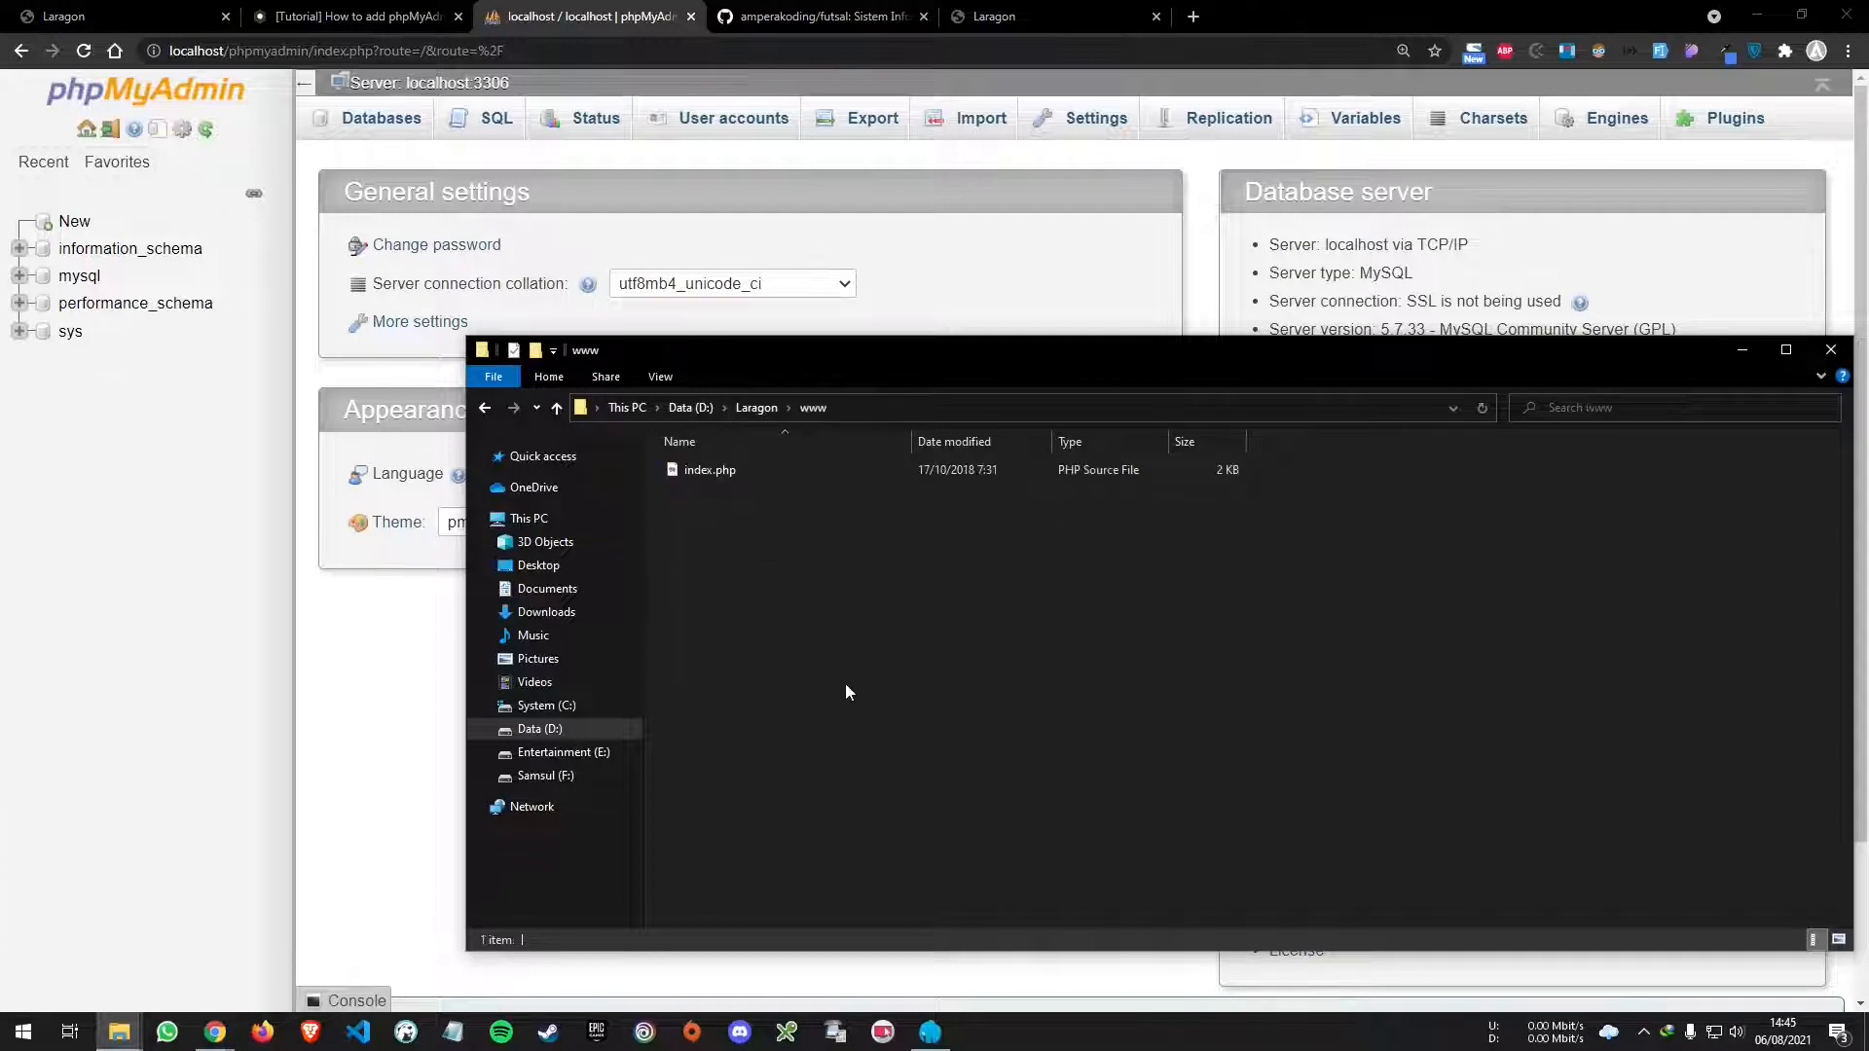
{"action": "left_click", "coordinate": [506, 378]}
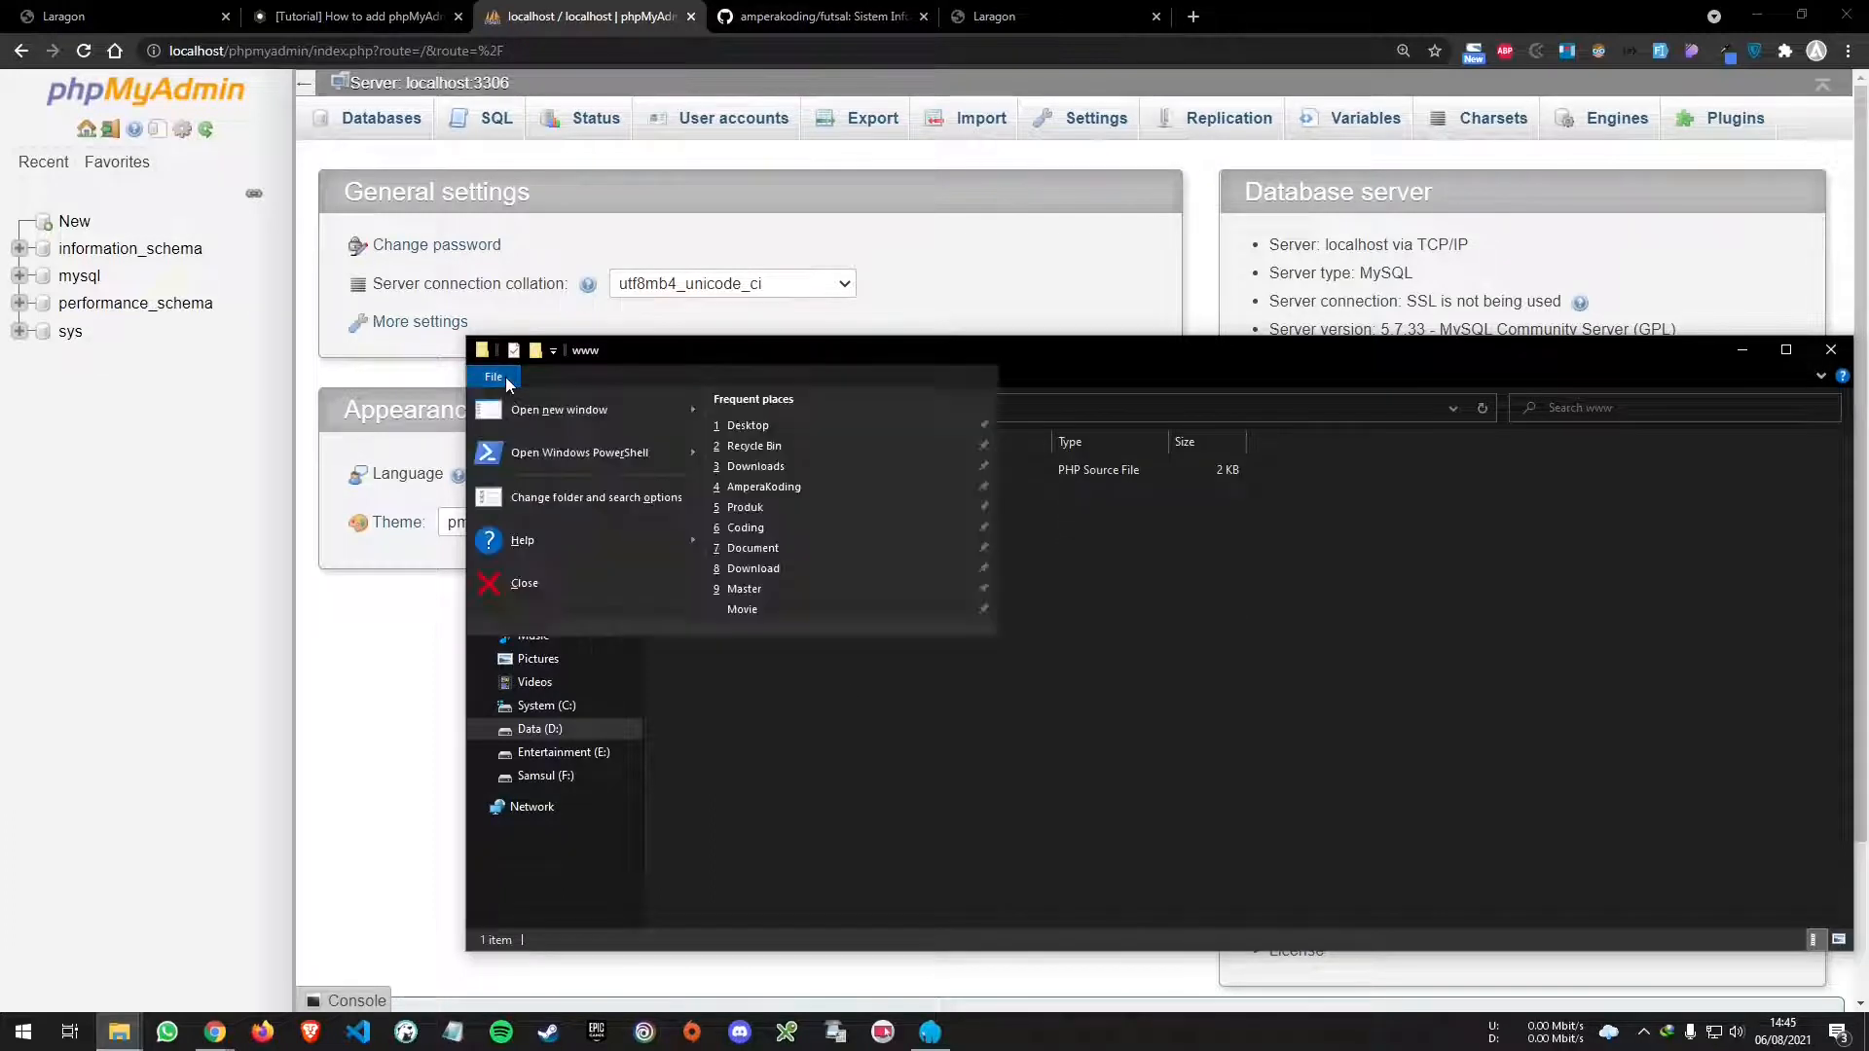
- Open PowerShell in D:\Laragon\www and run git clone with the futsal repo's HTTPS URL
{"action": "left_click", "coordinate": [603, 454]}
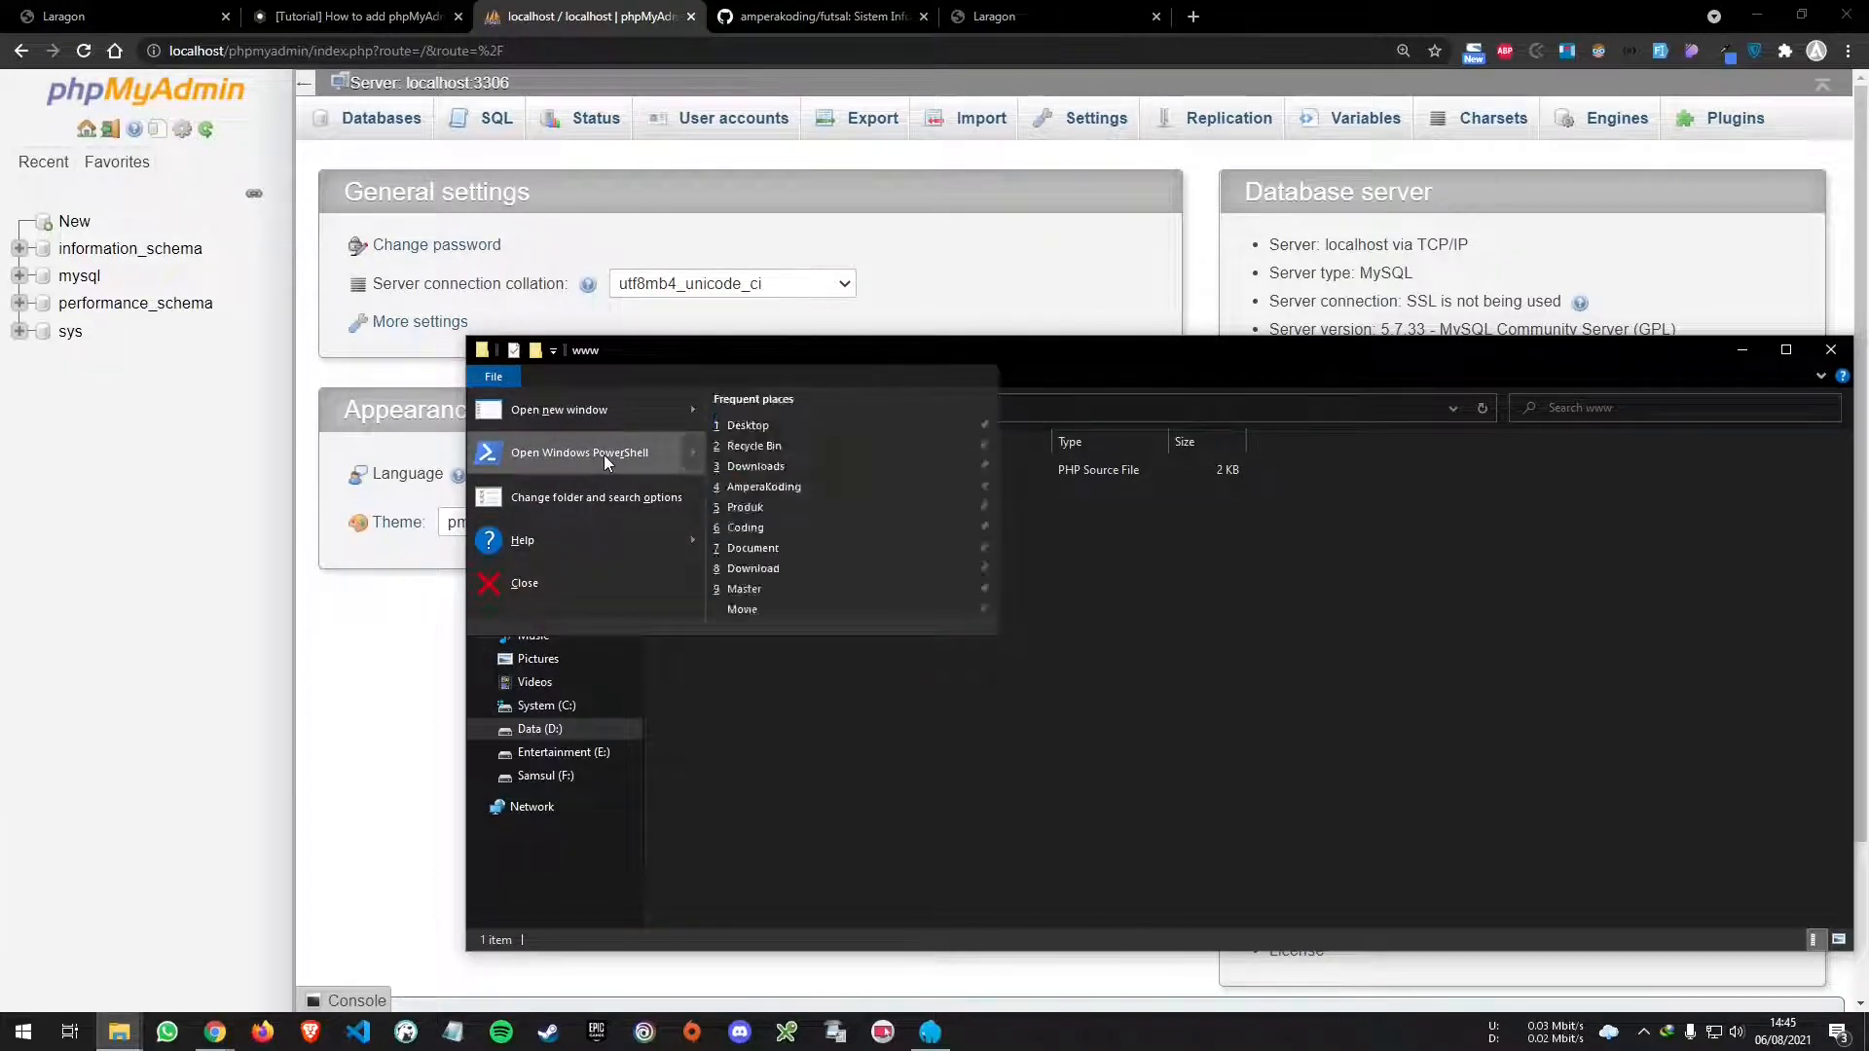
{"action": "left_click_drag", "start_coordinate": [730, 231], "coordinate": [915, 187]}
{"action": "type", "text": "git clone"}
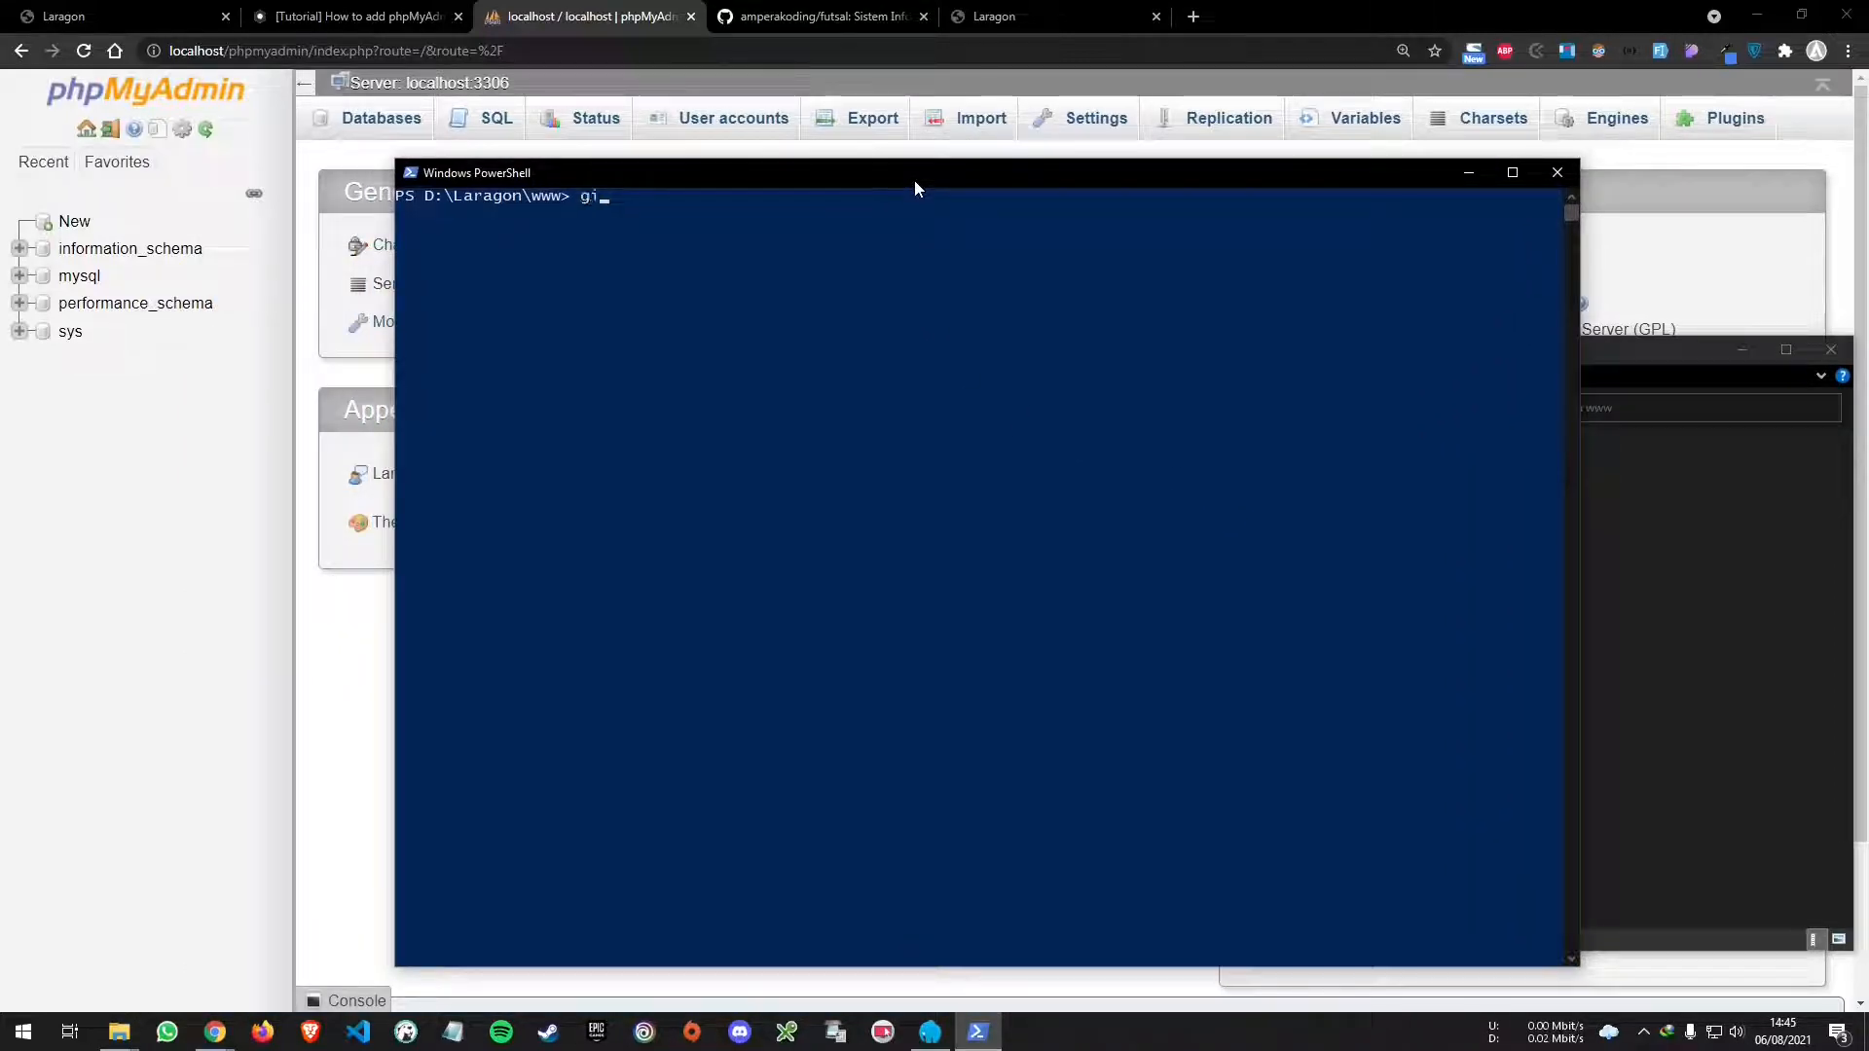
{"action": "type", "text": " root"}
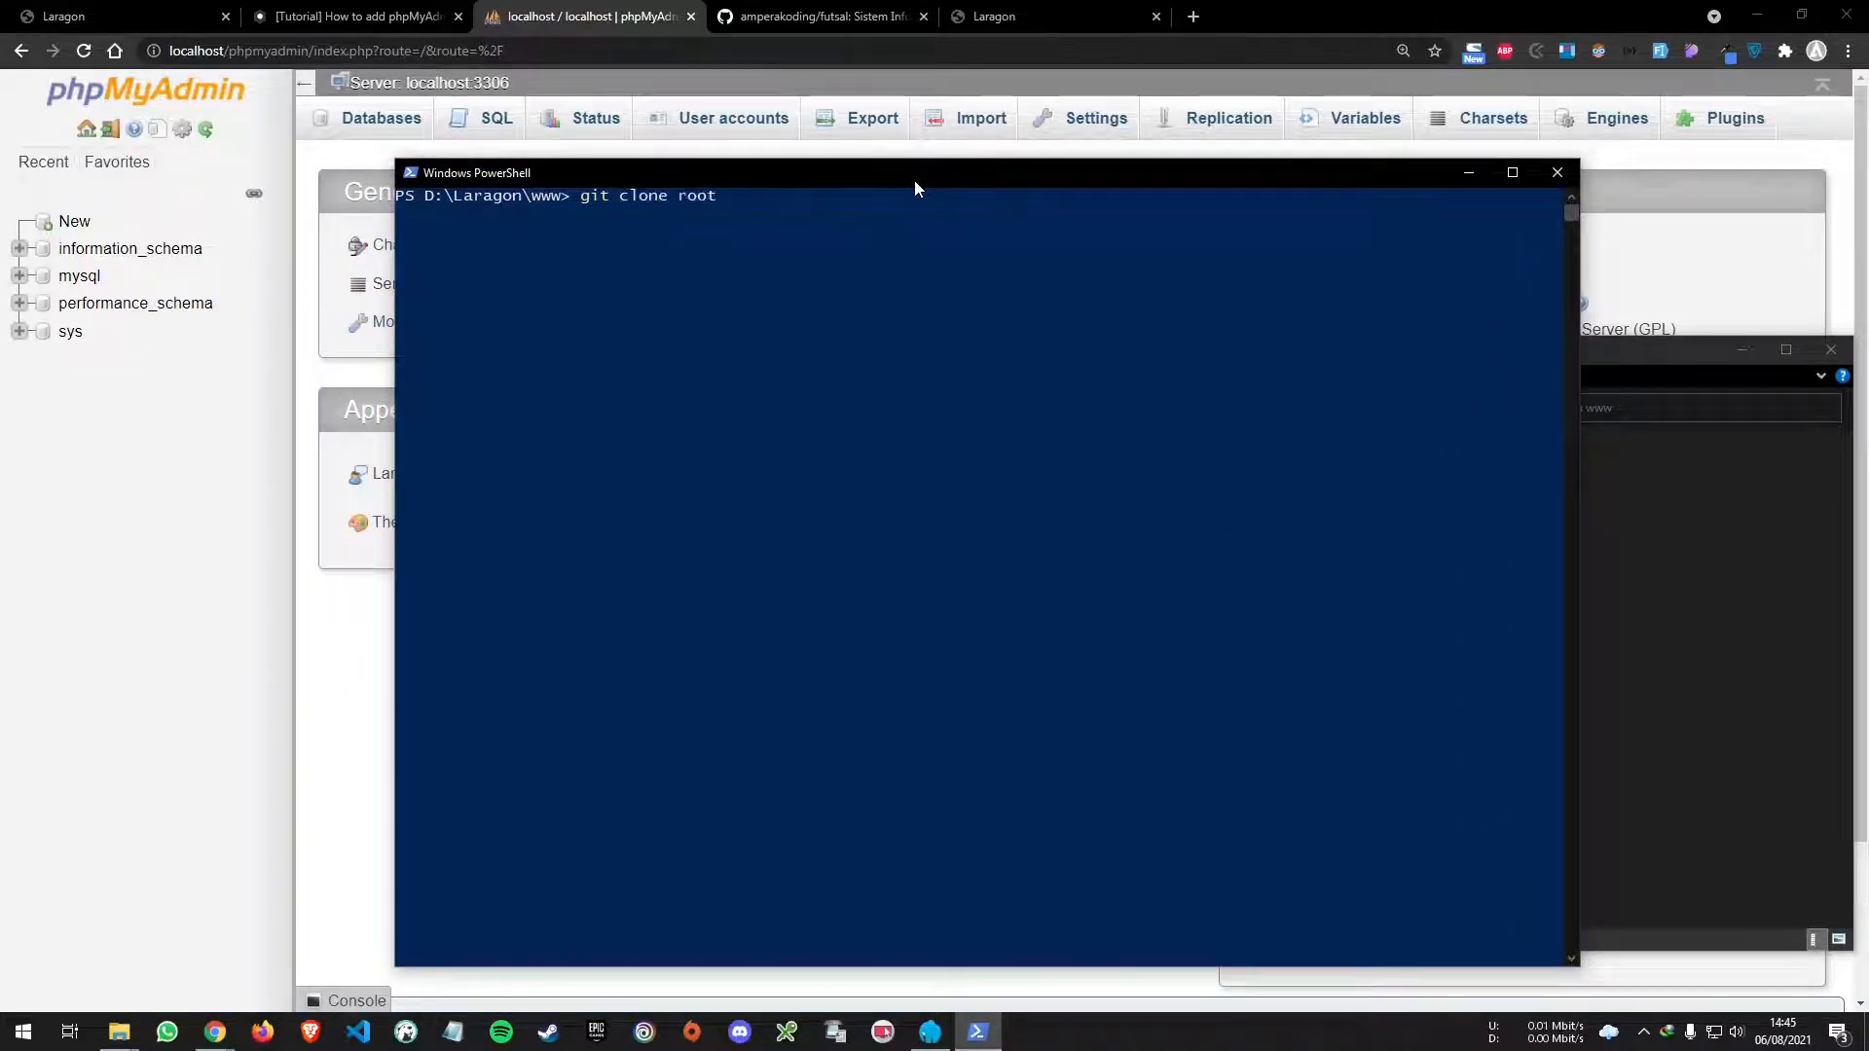
{"action": "key", "text": "BackSpace"}
{"action": "key", "text": "BackSpace"}
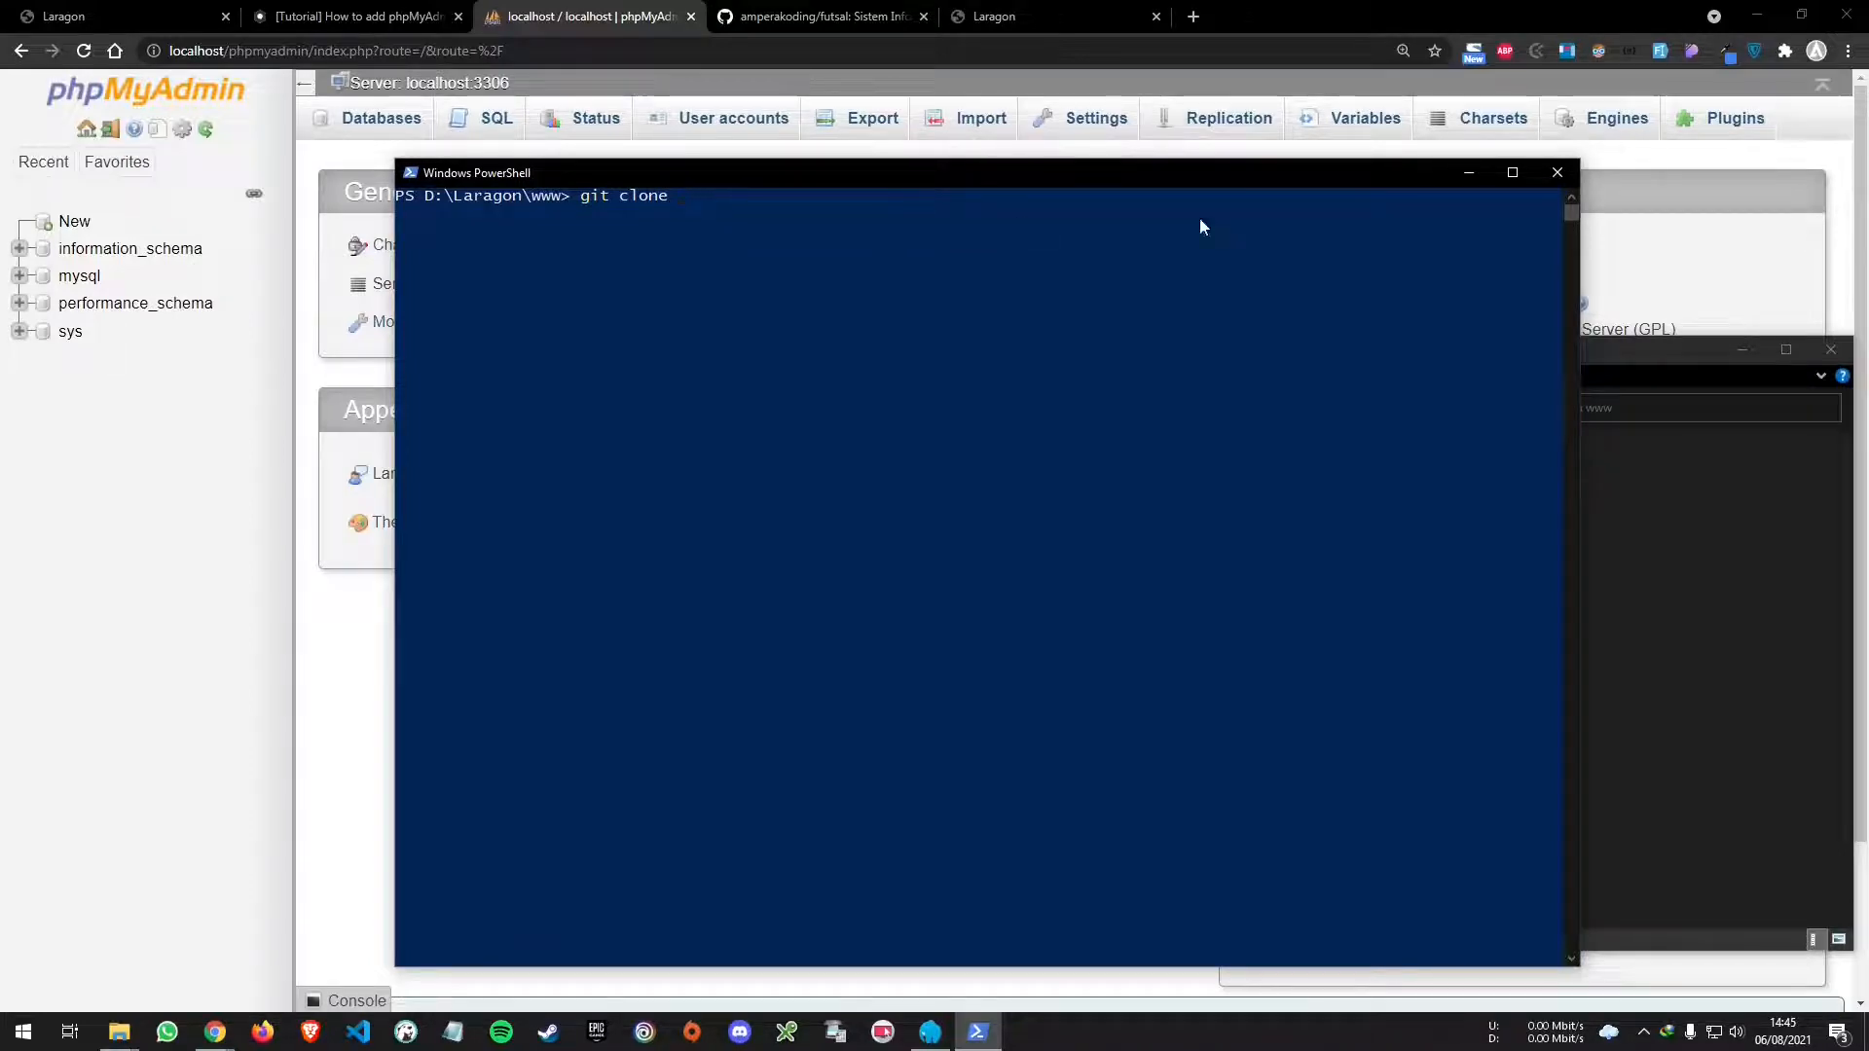
{"action": "left_click", "coordinate": [823, 12]}
{"action": "left_click", "coordinate": [1164, 285]}
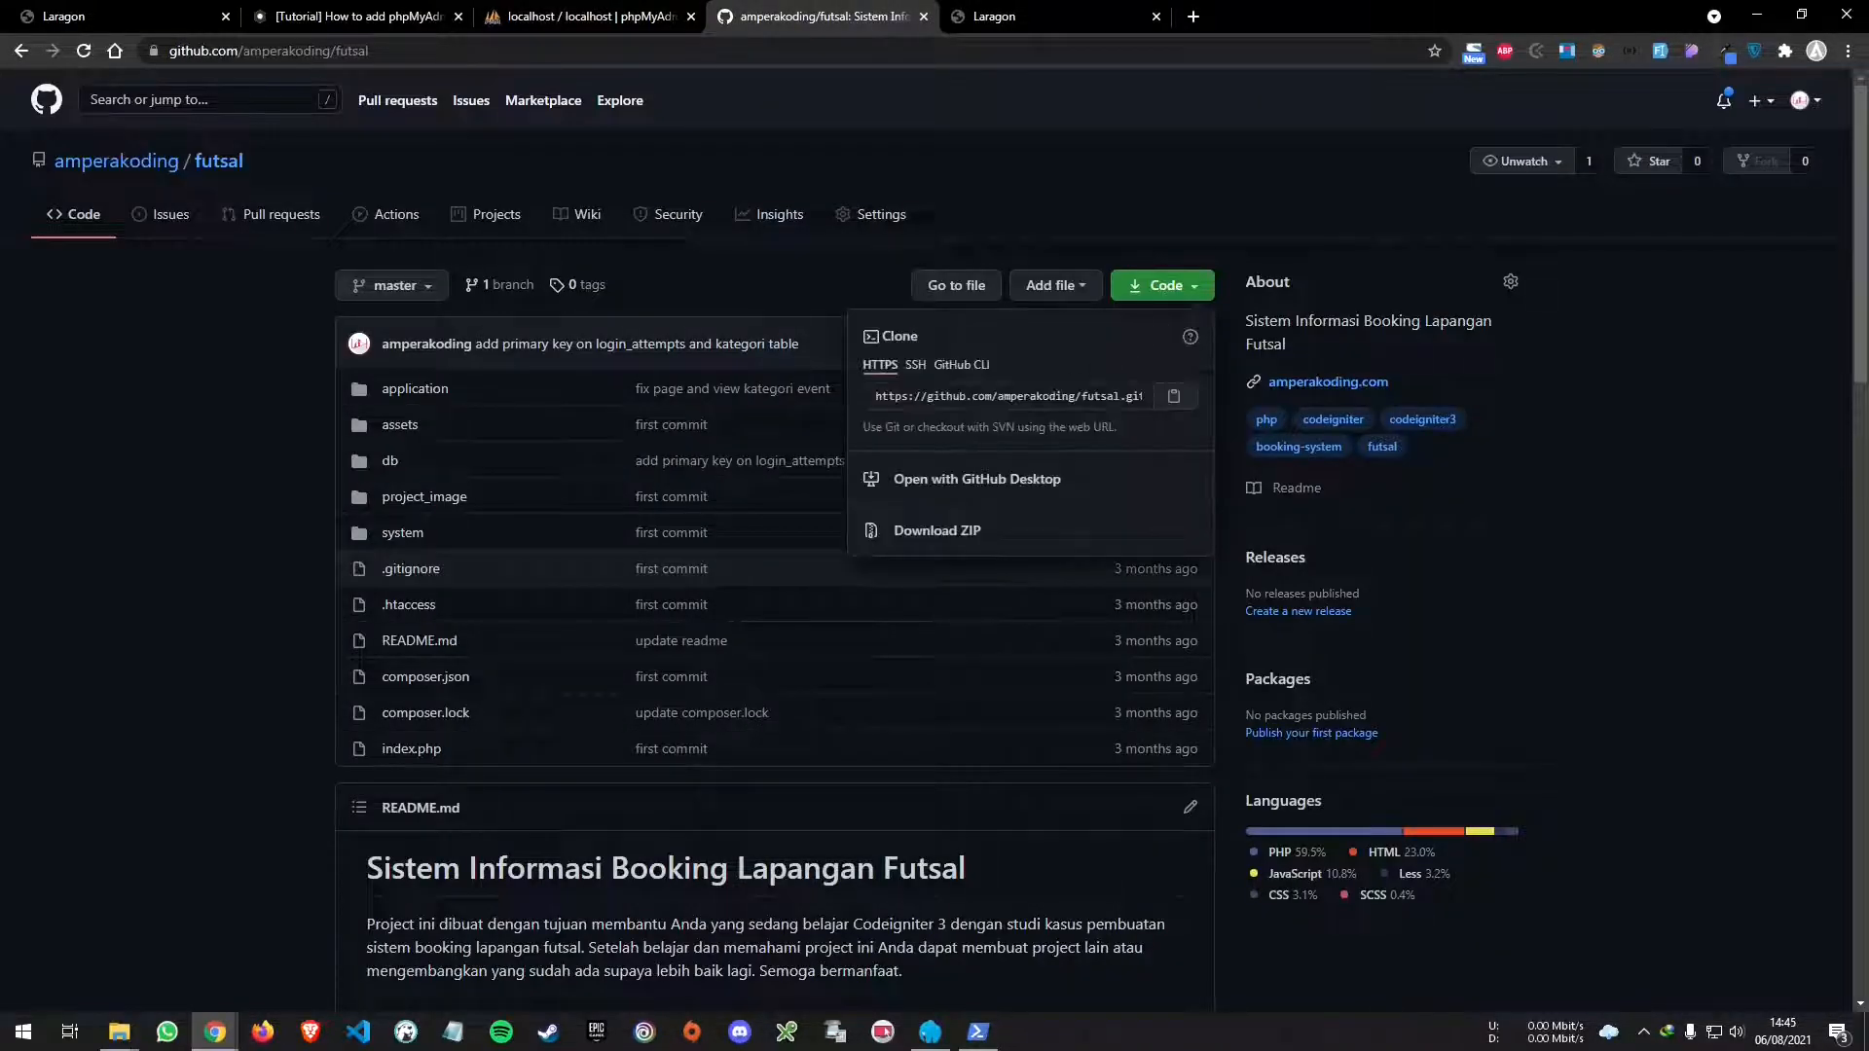
{"action": "left_click", "coordinate": [1181, 400]}
{"action": "key", "text": "alt+Tab"}
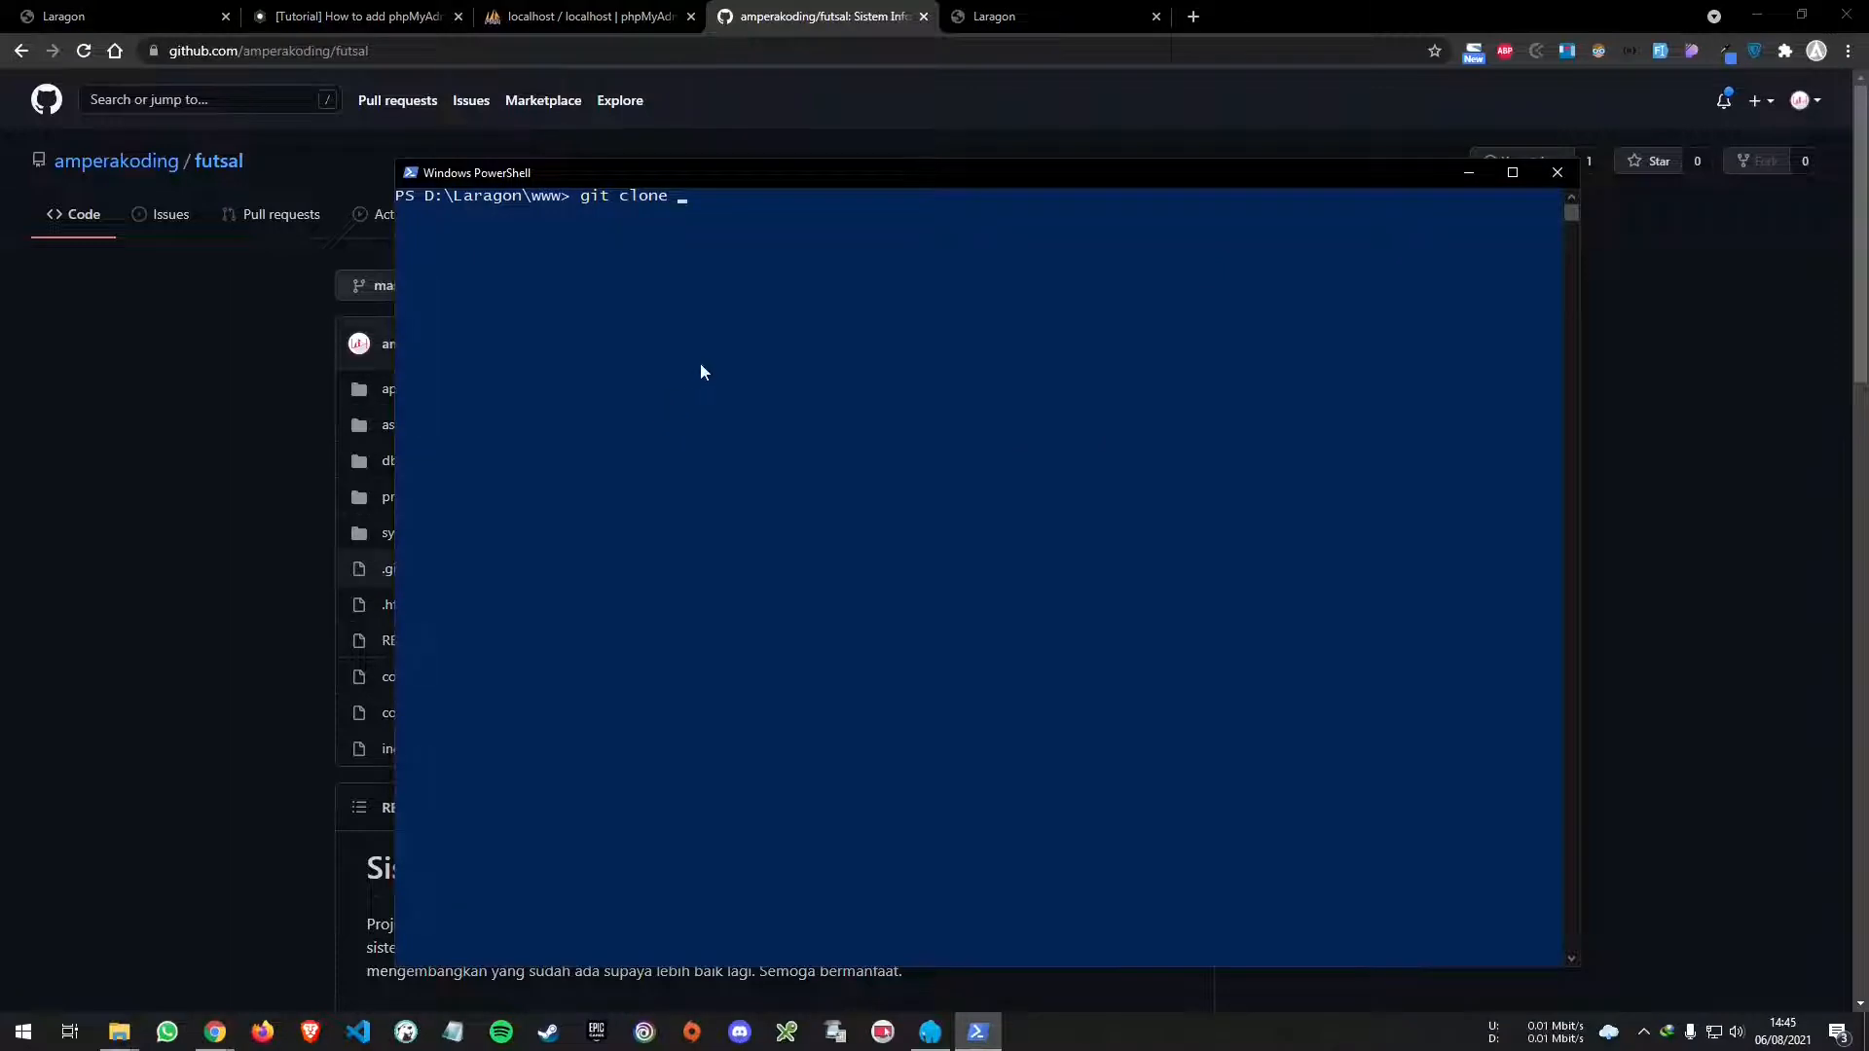
{"action": "key", "text": "ctrl+v"}
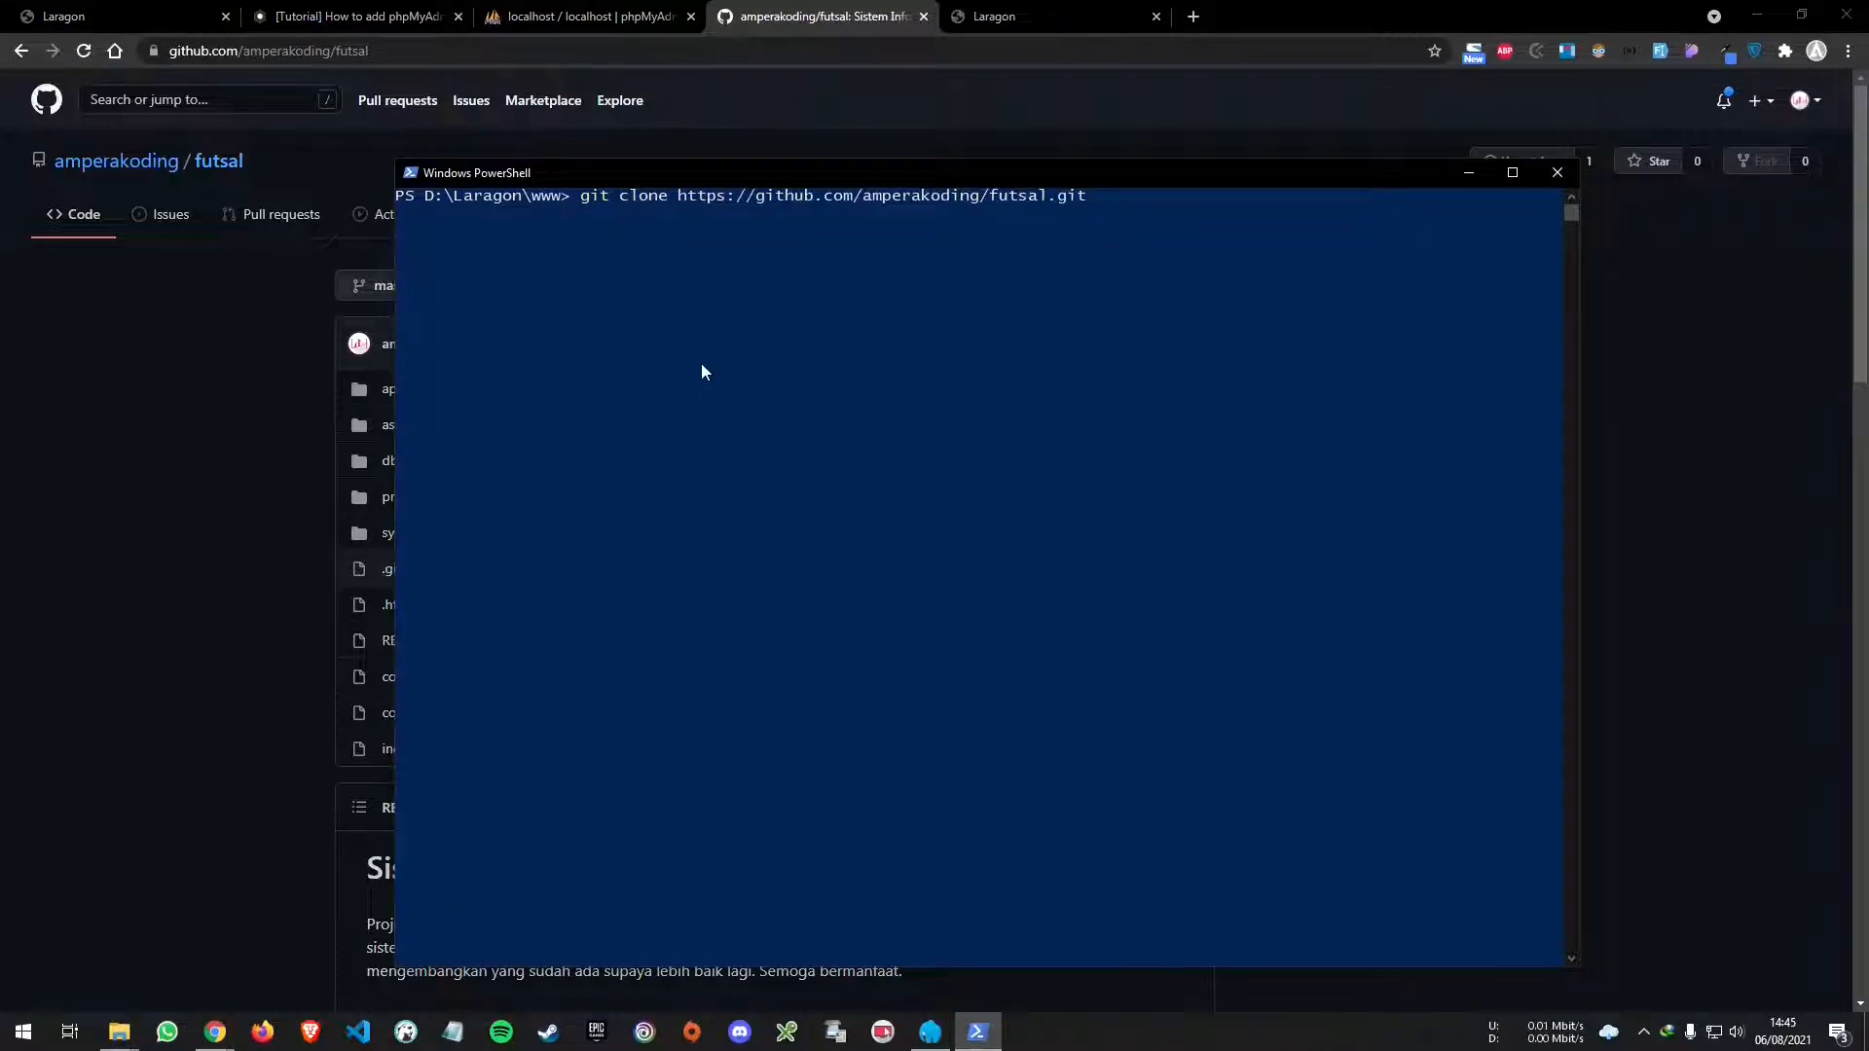
{"action": "key", "text": "Return"}
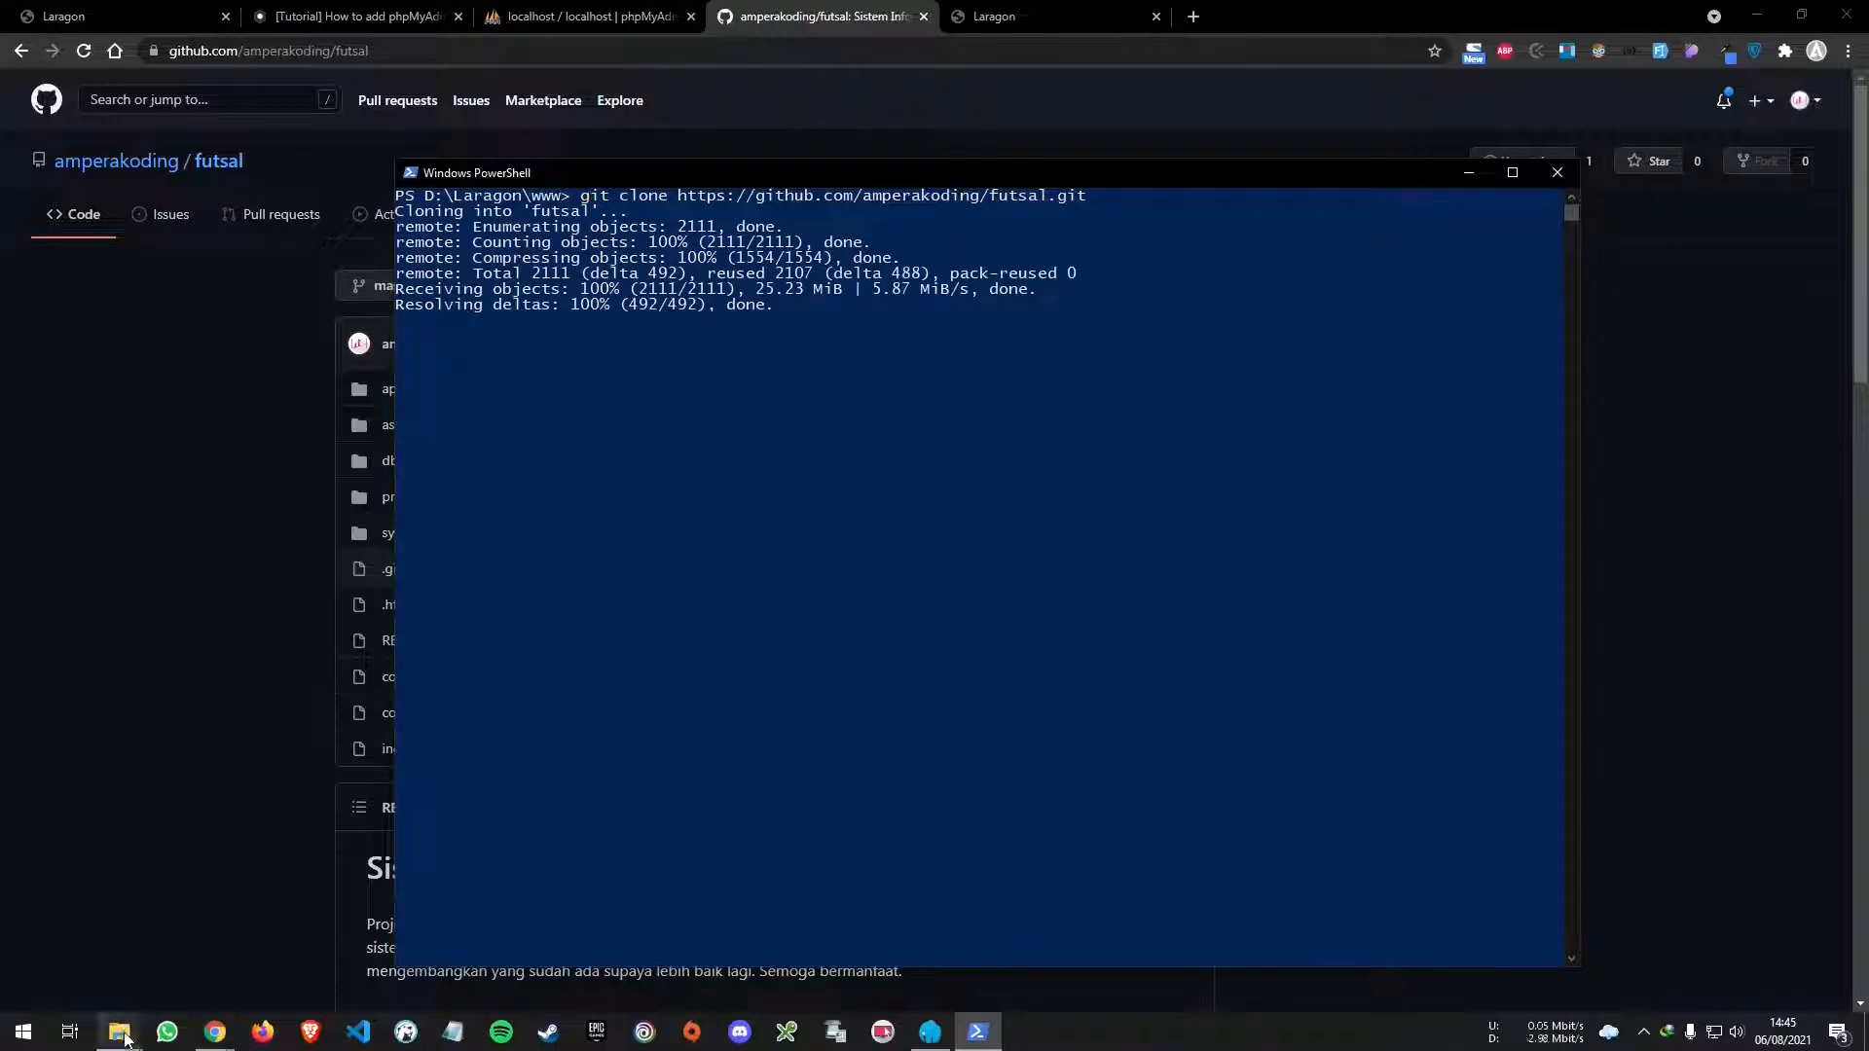
{"action": "left_click", "coordinate": [229, 973]}
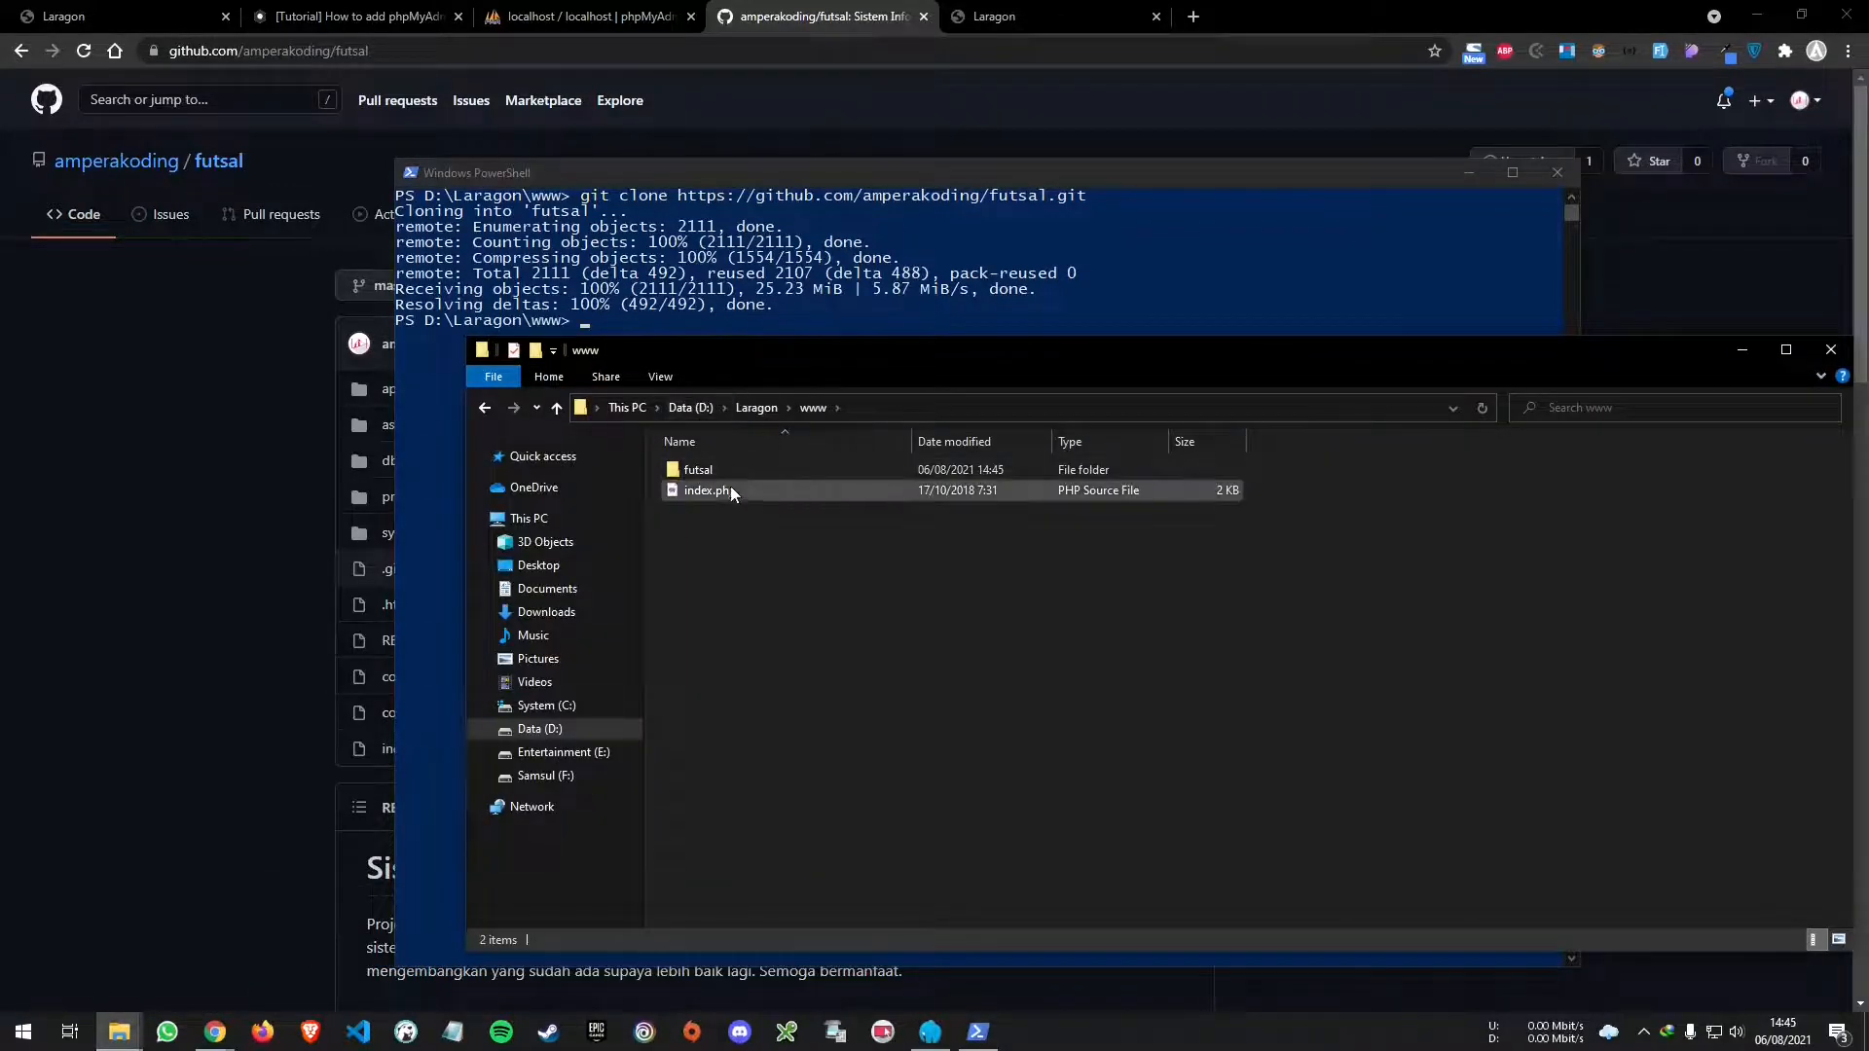
- Open the futsal folder with Visual Studio Code and collapse its config and application folders
{"action": "right_click", "coordinate": [698, 467]}
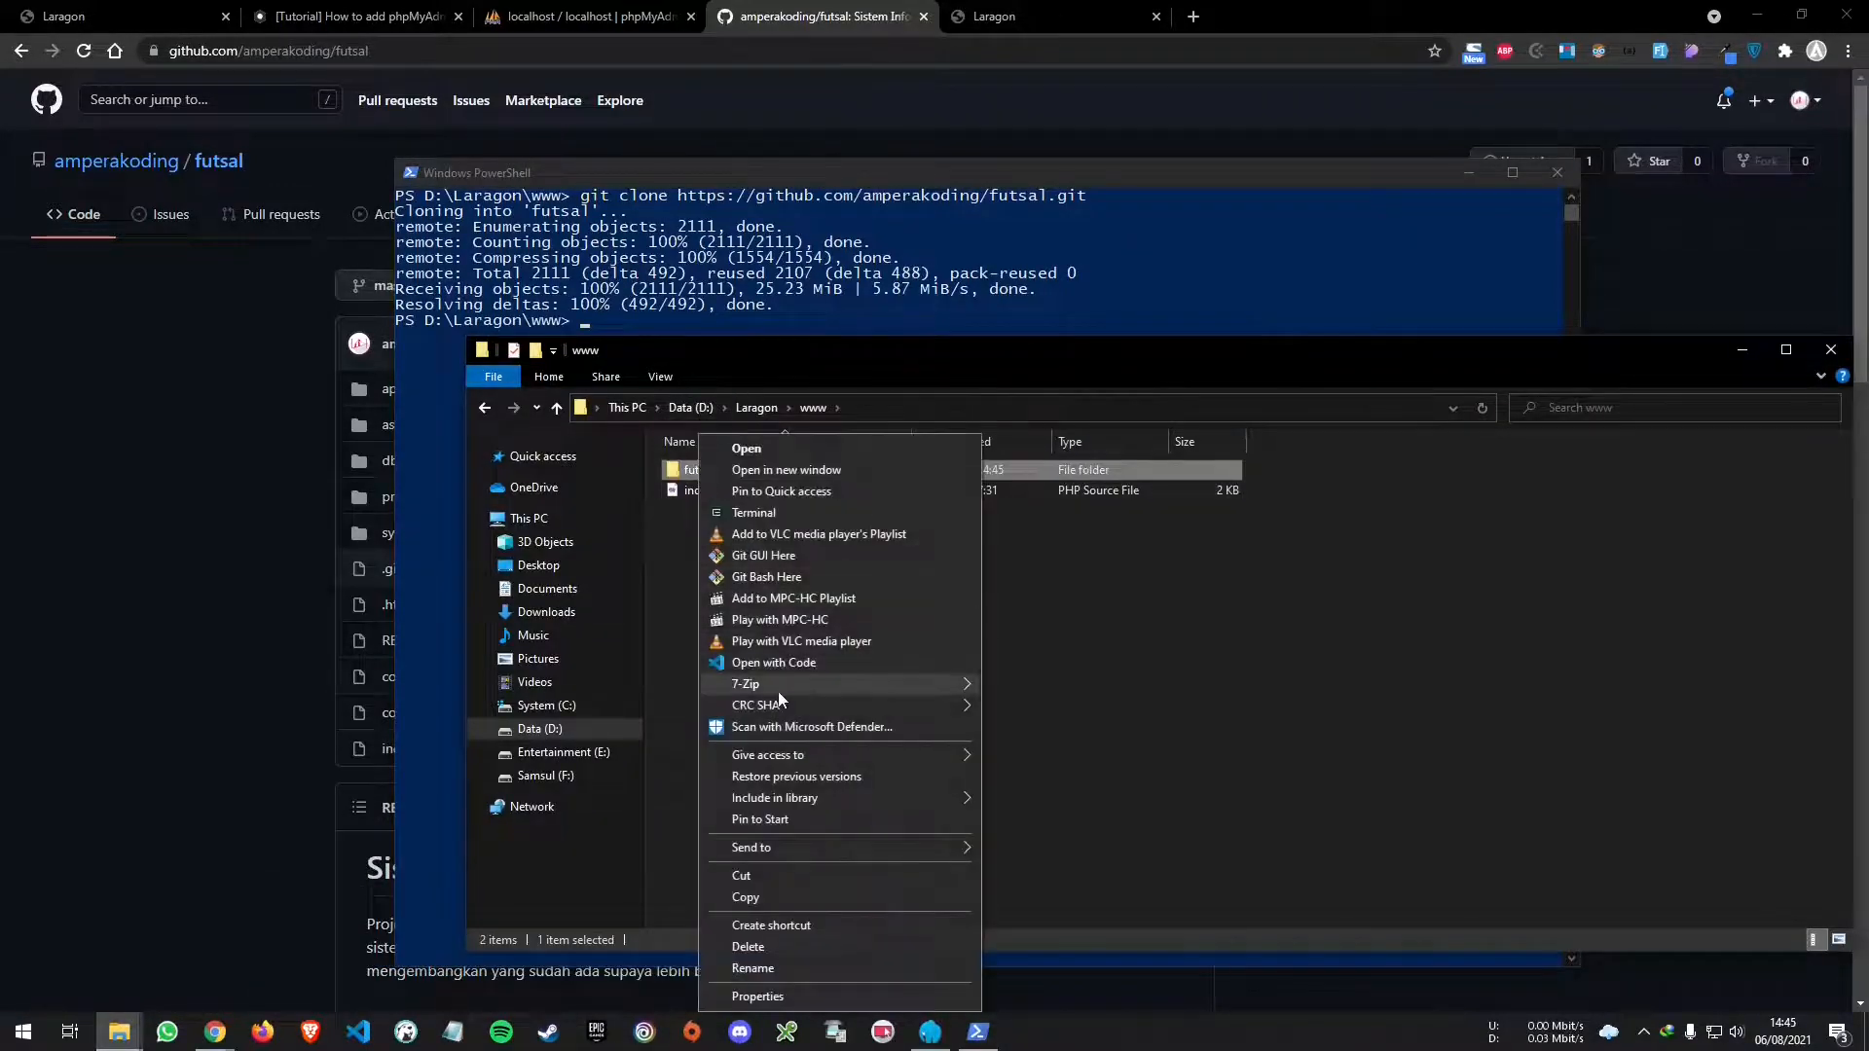
{"action": "left_click", "coordinate": [831, 660]}
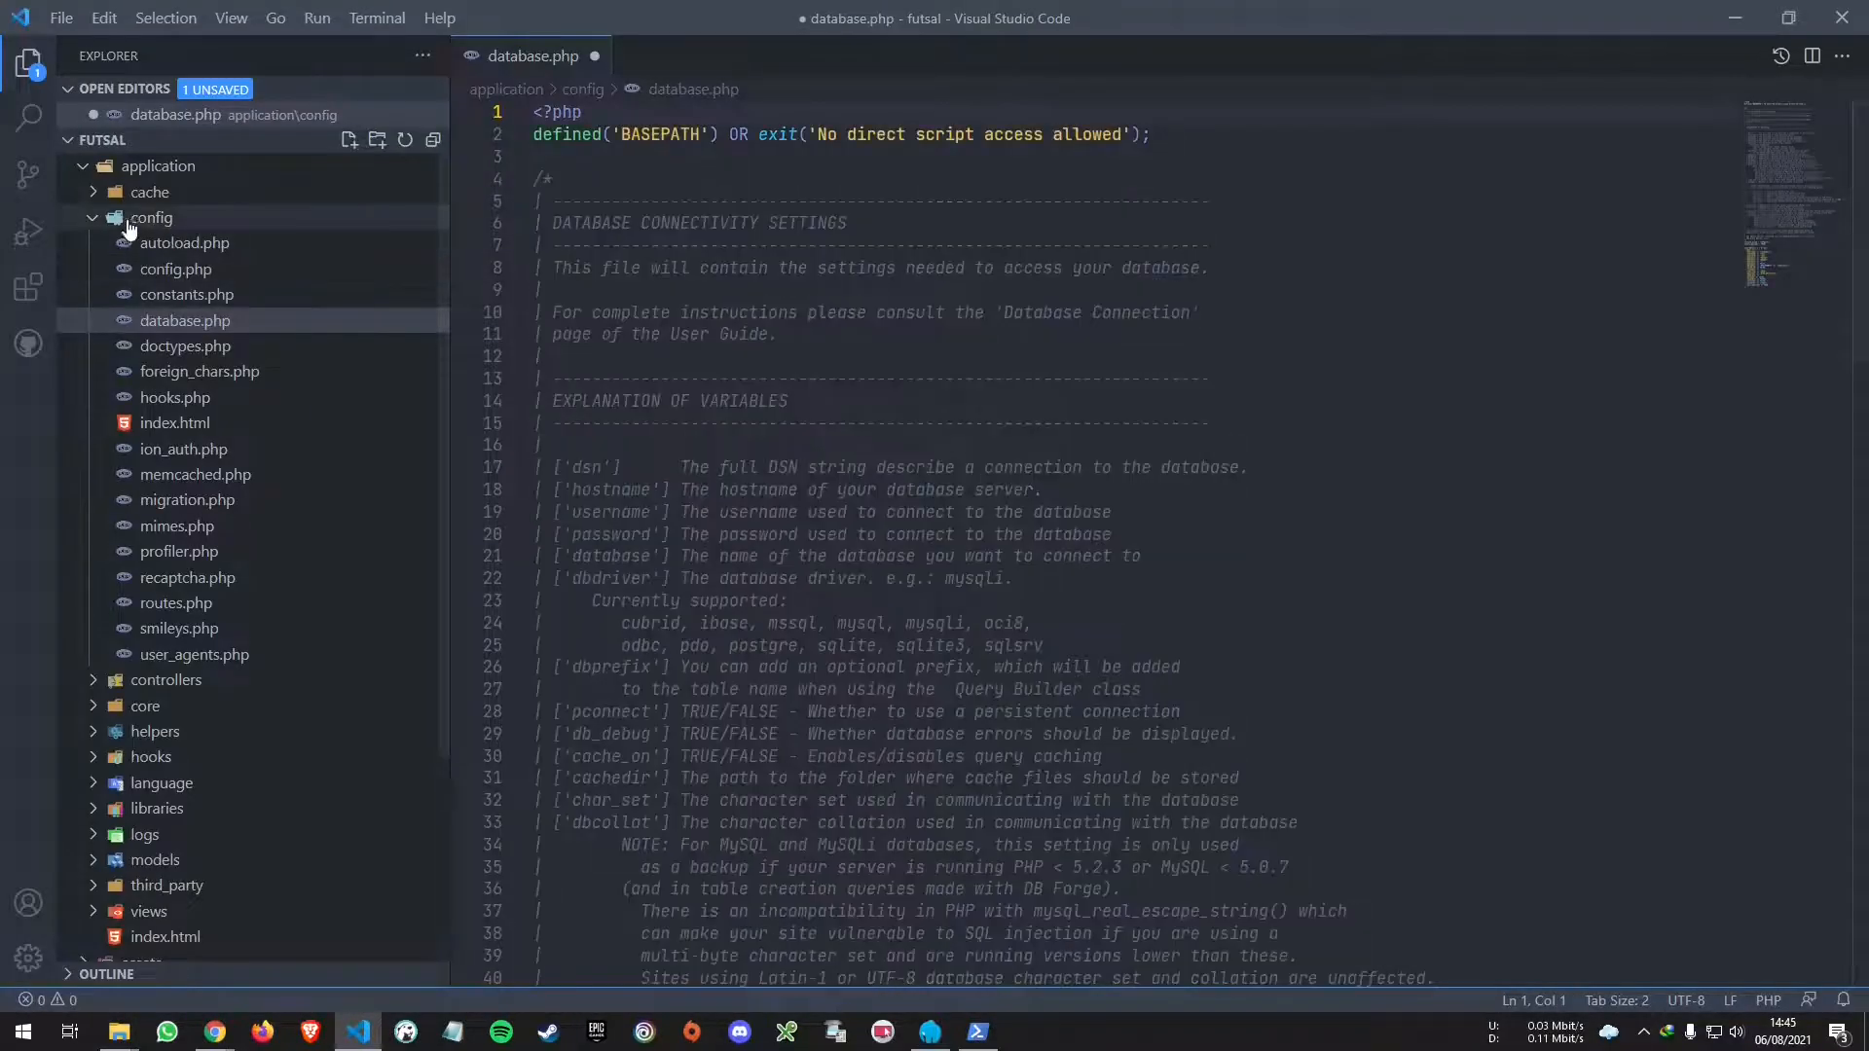
{"action": "left_click", "coordinate": [127, 220]}
{"action": "left_click", "coordinate": [144, 168]}
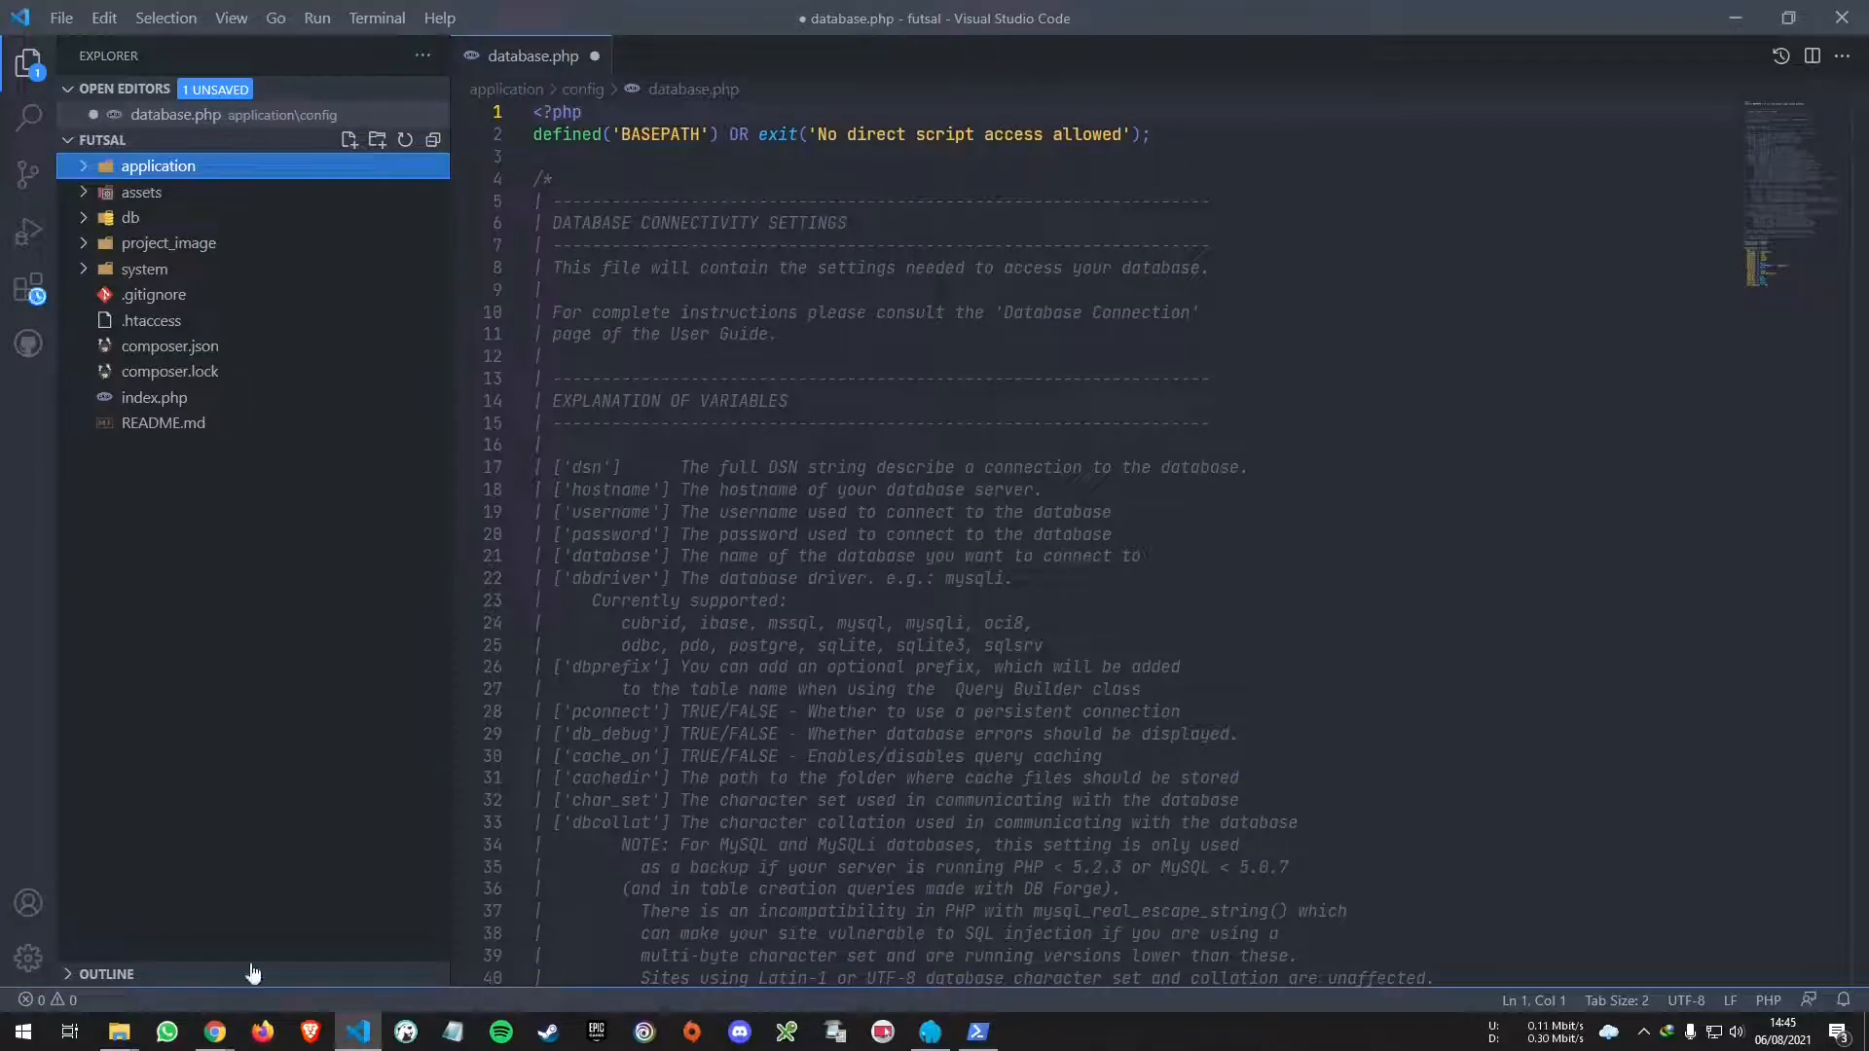
- Minimise VS Code and open phpMyAdmin's New database page
{"action": "left_click", "coordinate": [358, 1031]}
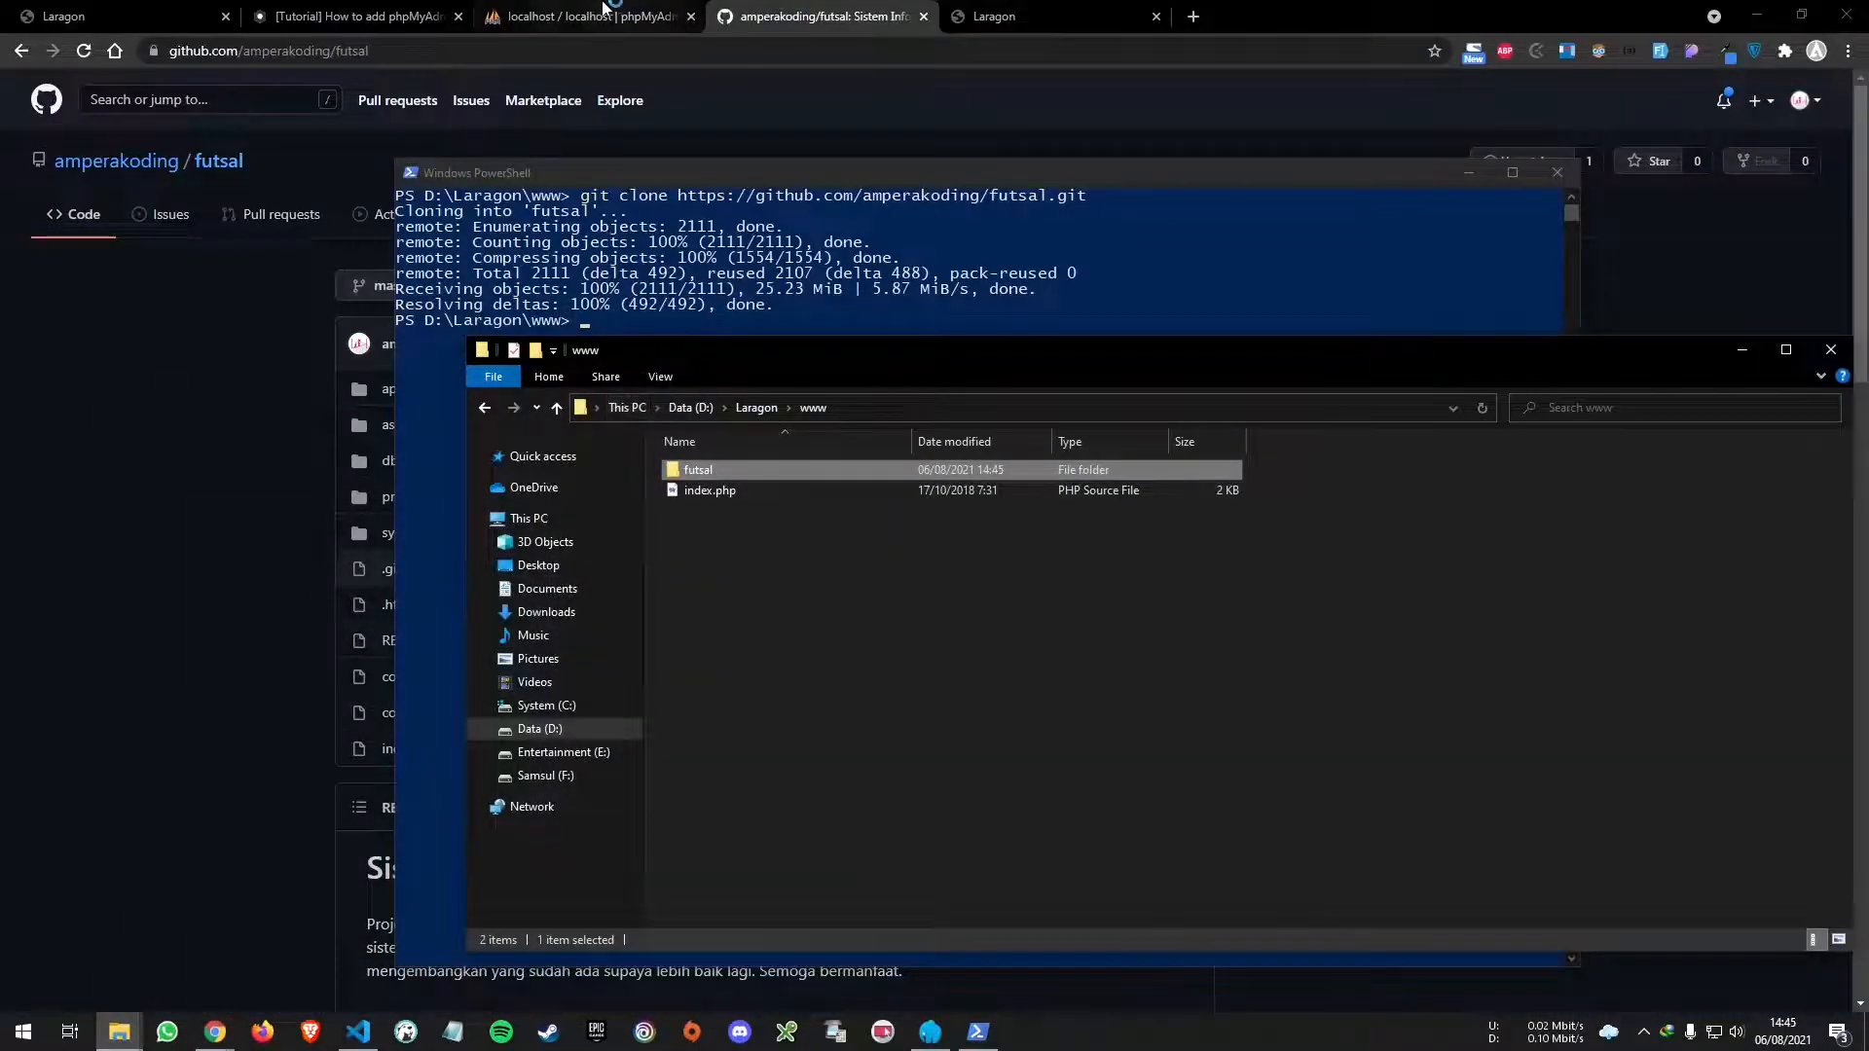
{"action": "left_click", "coordinate": [604, 8]}
{"action": "left_click", "coordinate": [73, 222]}
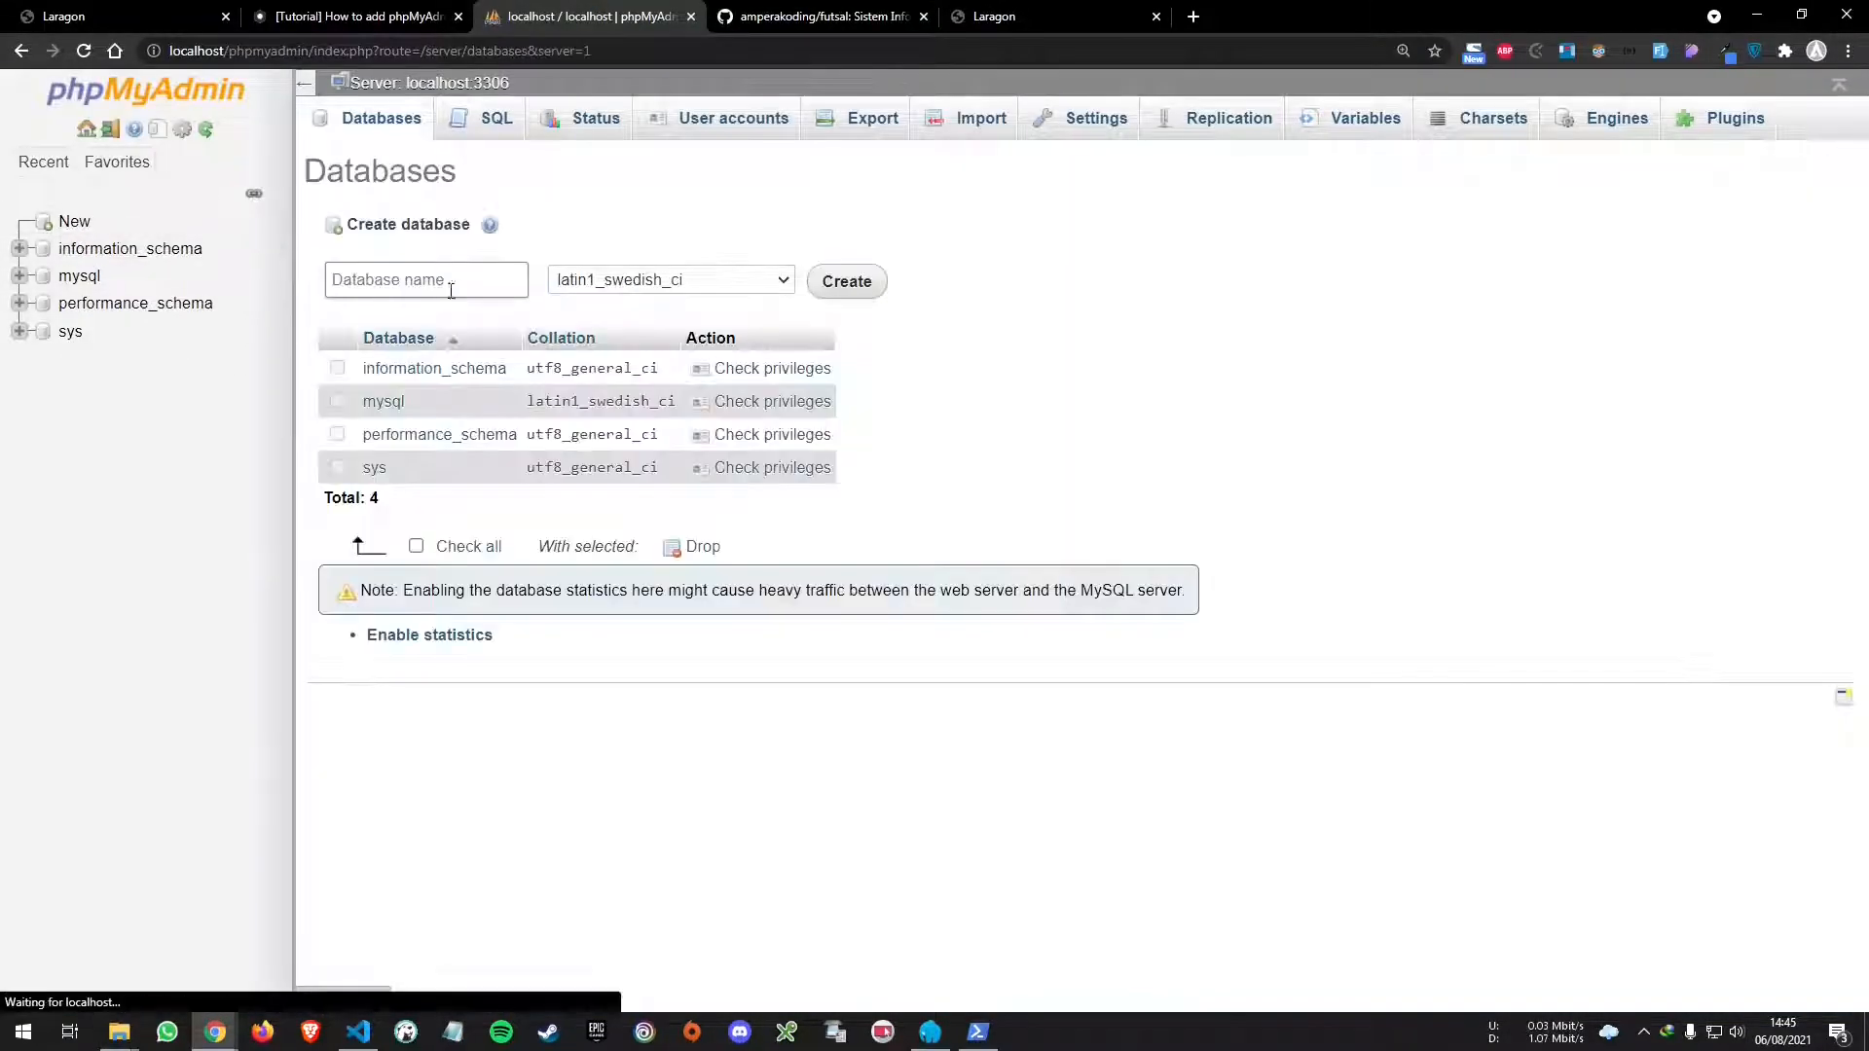
- Create a new database named futsal
{"action": "left_click", "coordinate": [450, 291]}
{"action": "type", "text": "futsal"}
{"action": "key", "text": "Return"}
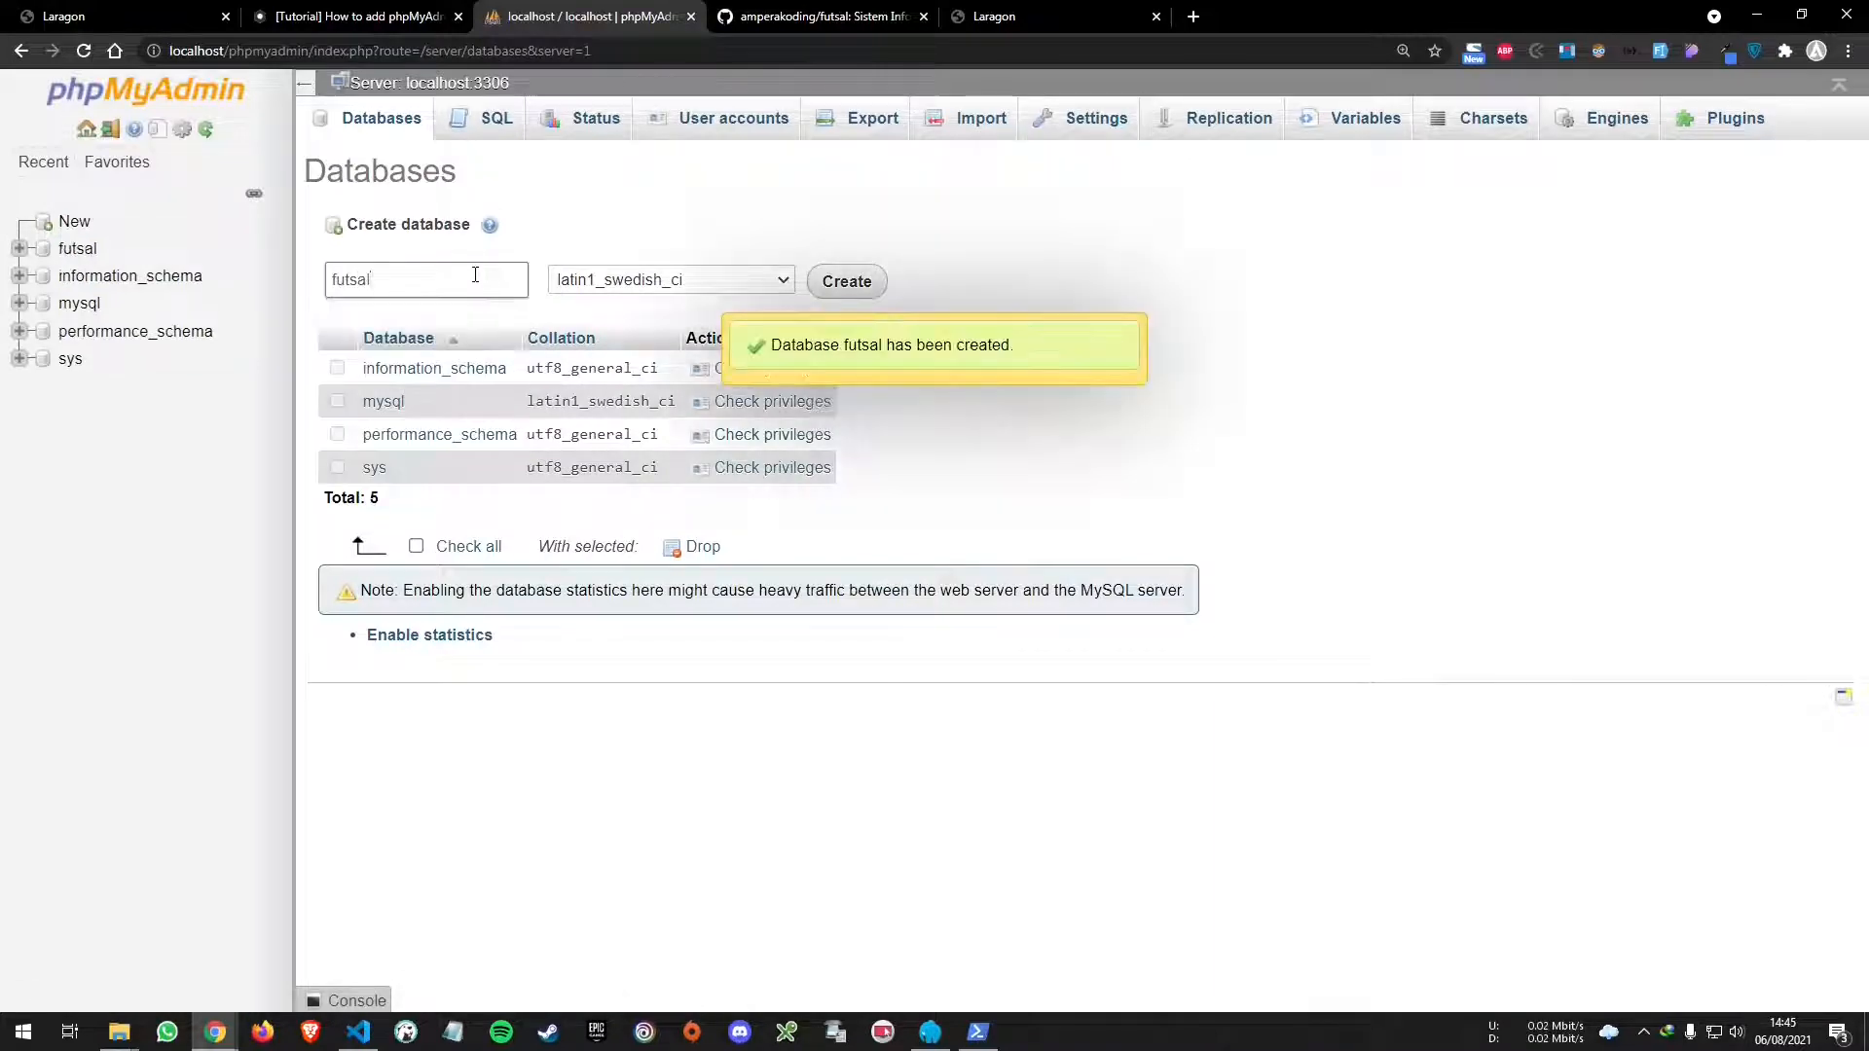
- Import www\futsal\db\futsal.sql into the futsal database
{"action": "left_click", "coordinate": [873, 141]}
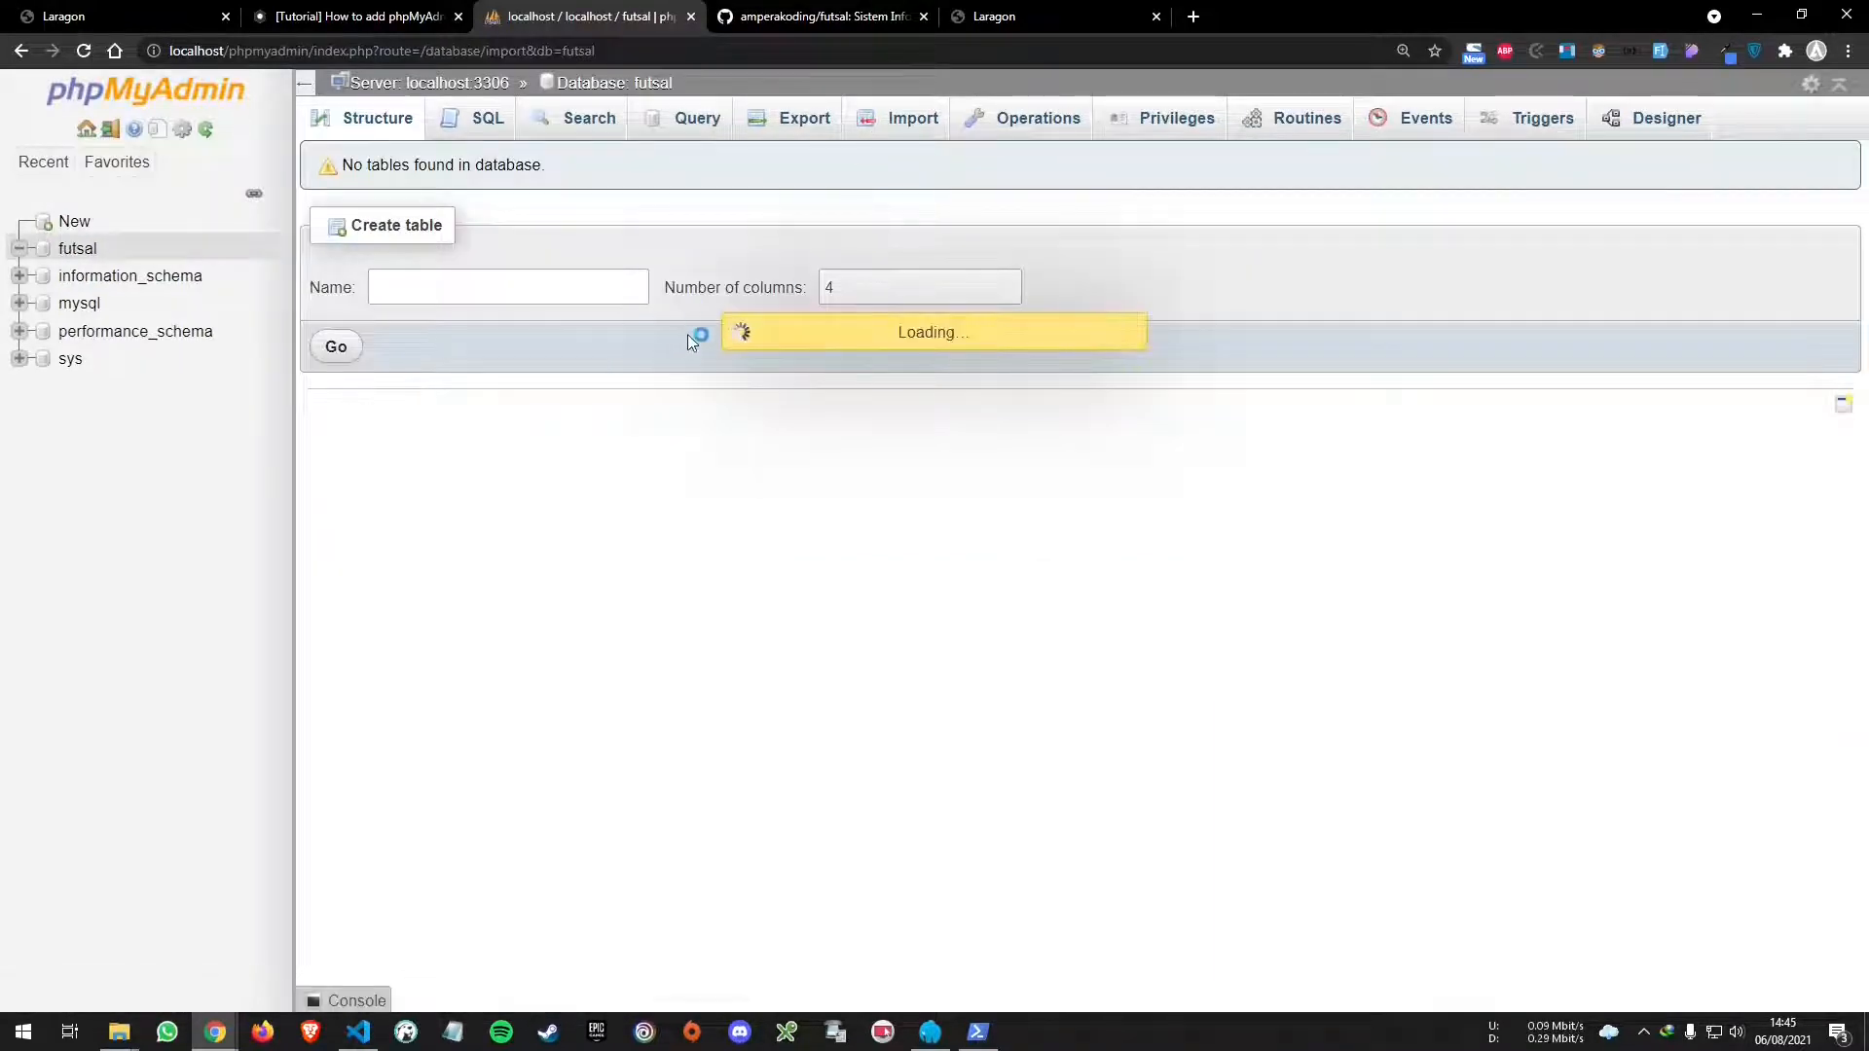
{"action": "left_click", "coordinate": [592, 370]}
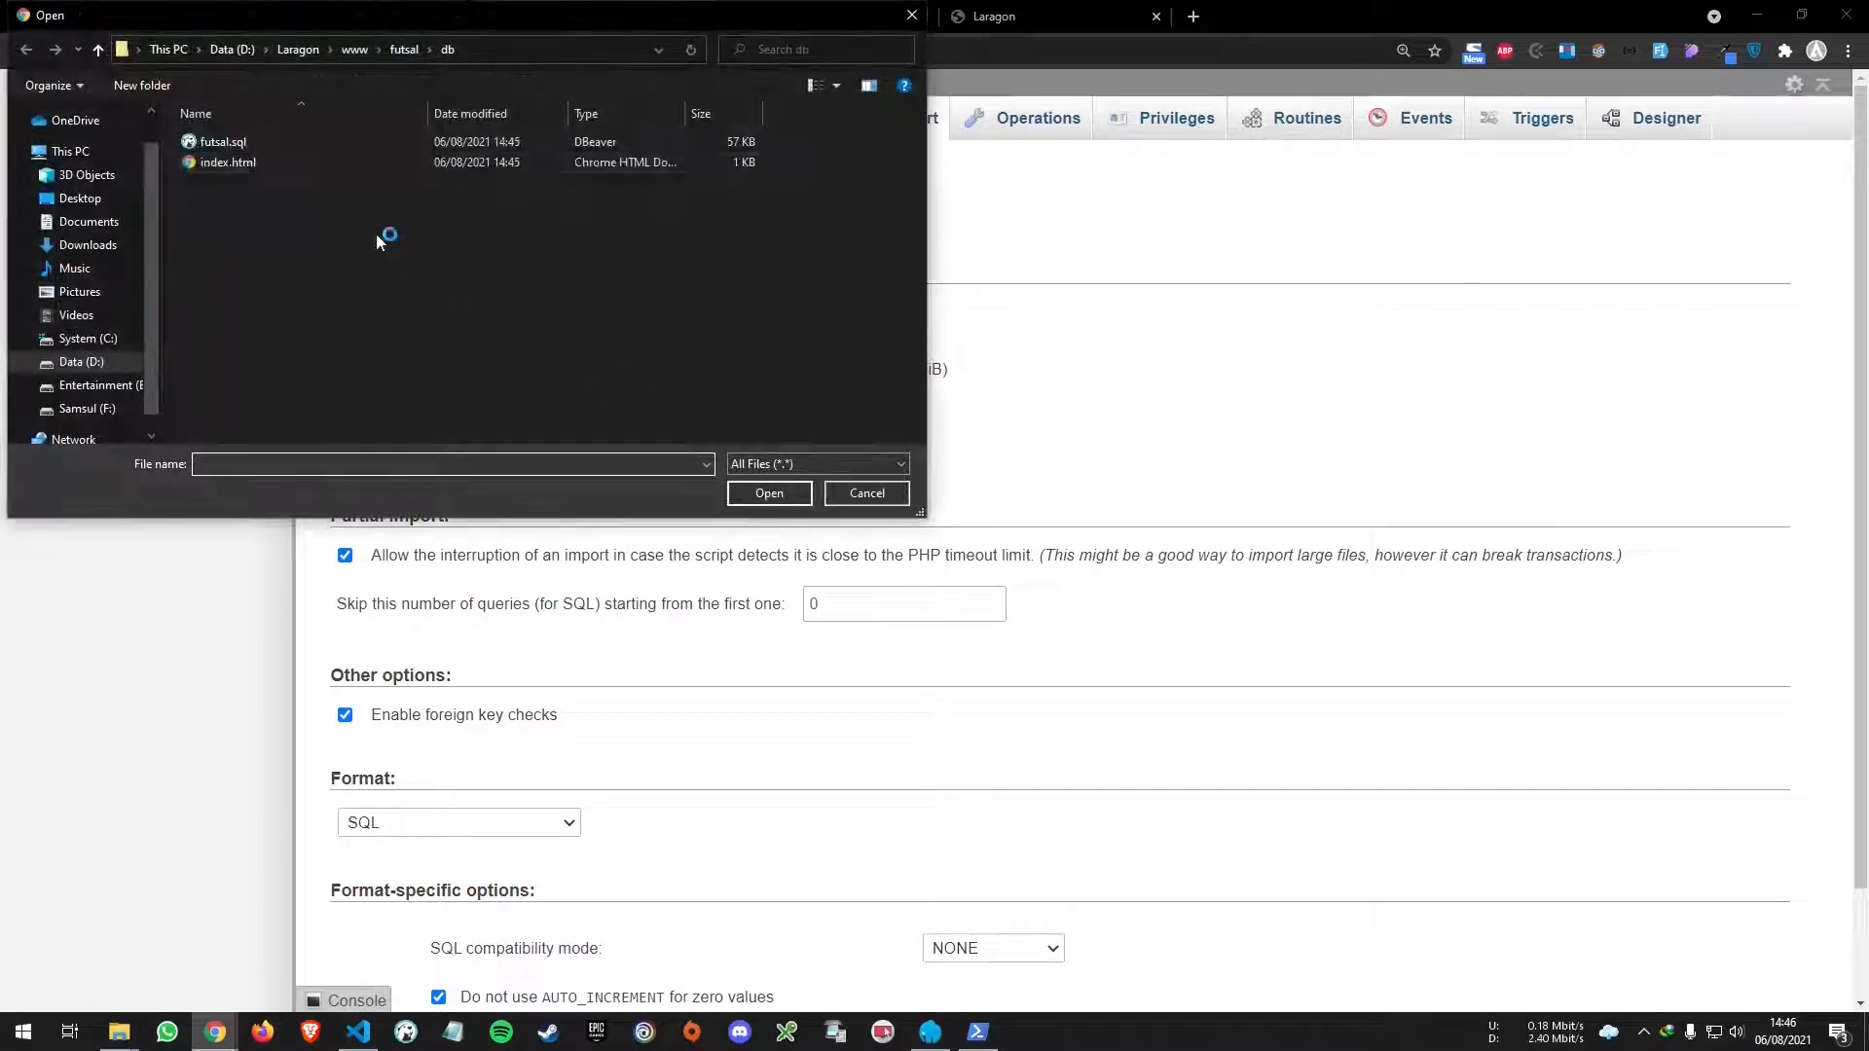
{"action": "left_click", "coordinate": [297, 49]}
{"action": "double_click", "coordinate": [249, 244]}
{"action": "double_click", "coordinate": [266, 141]}
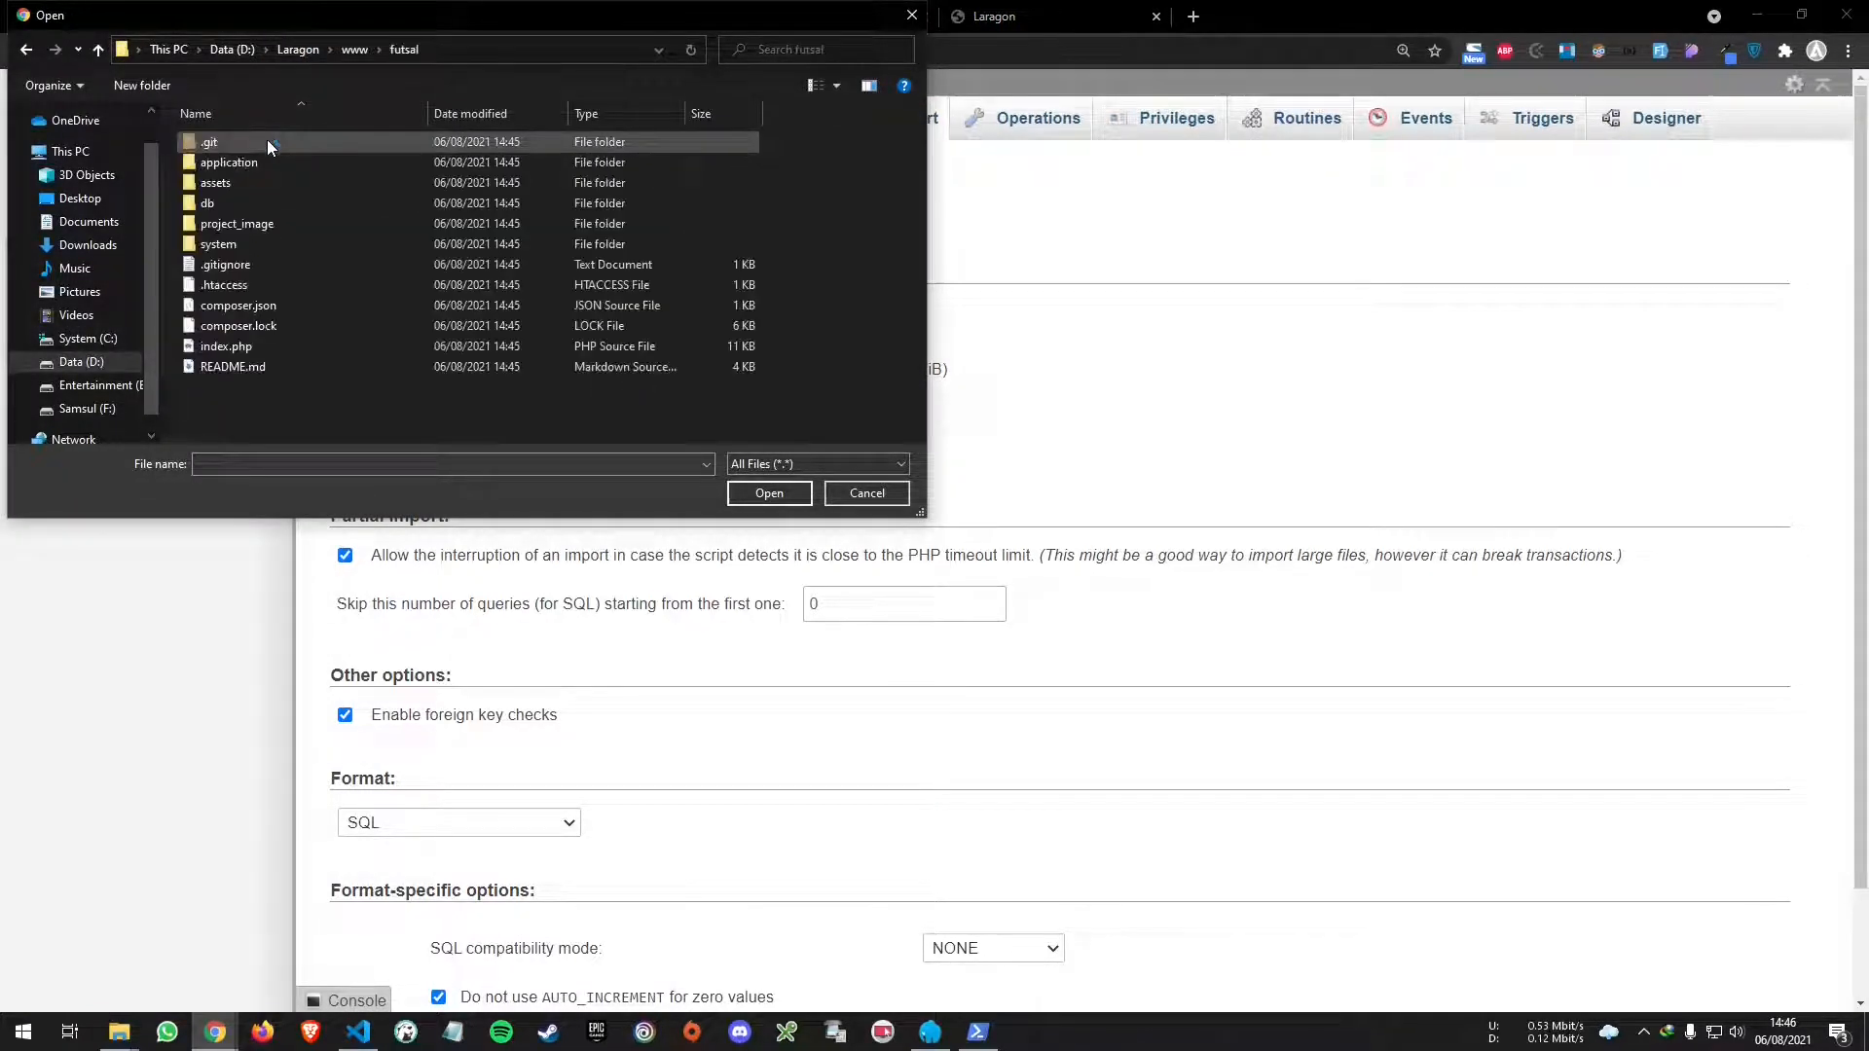
{"action": "double_click", "coordinate": [276, 198]}
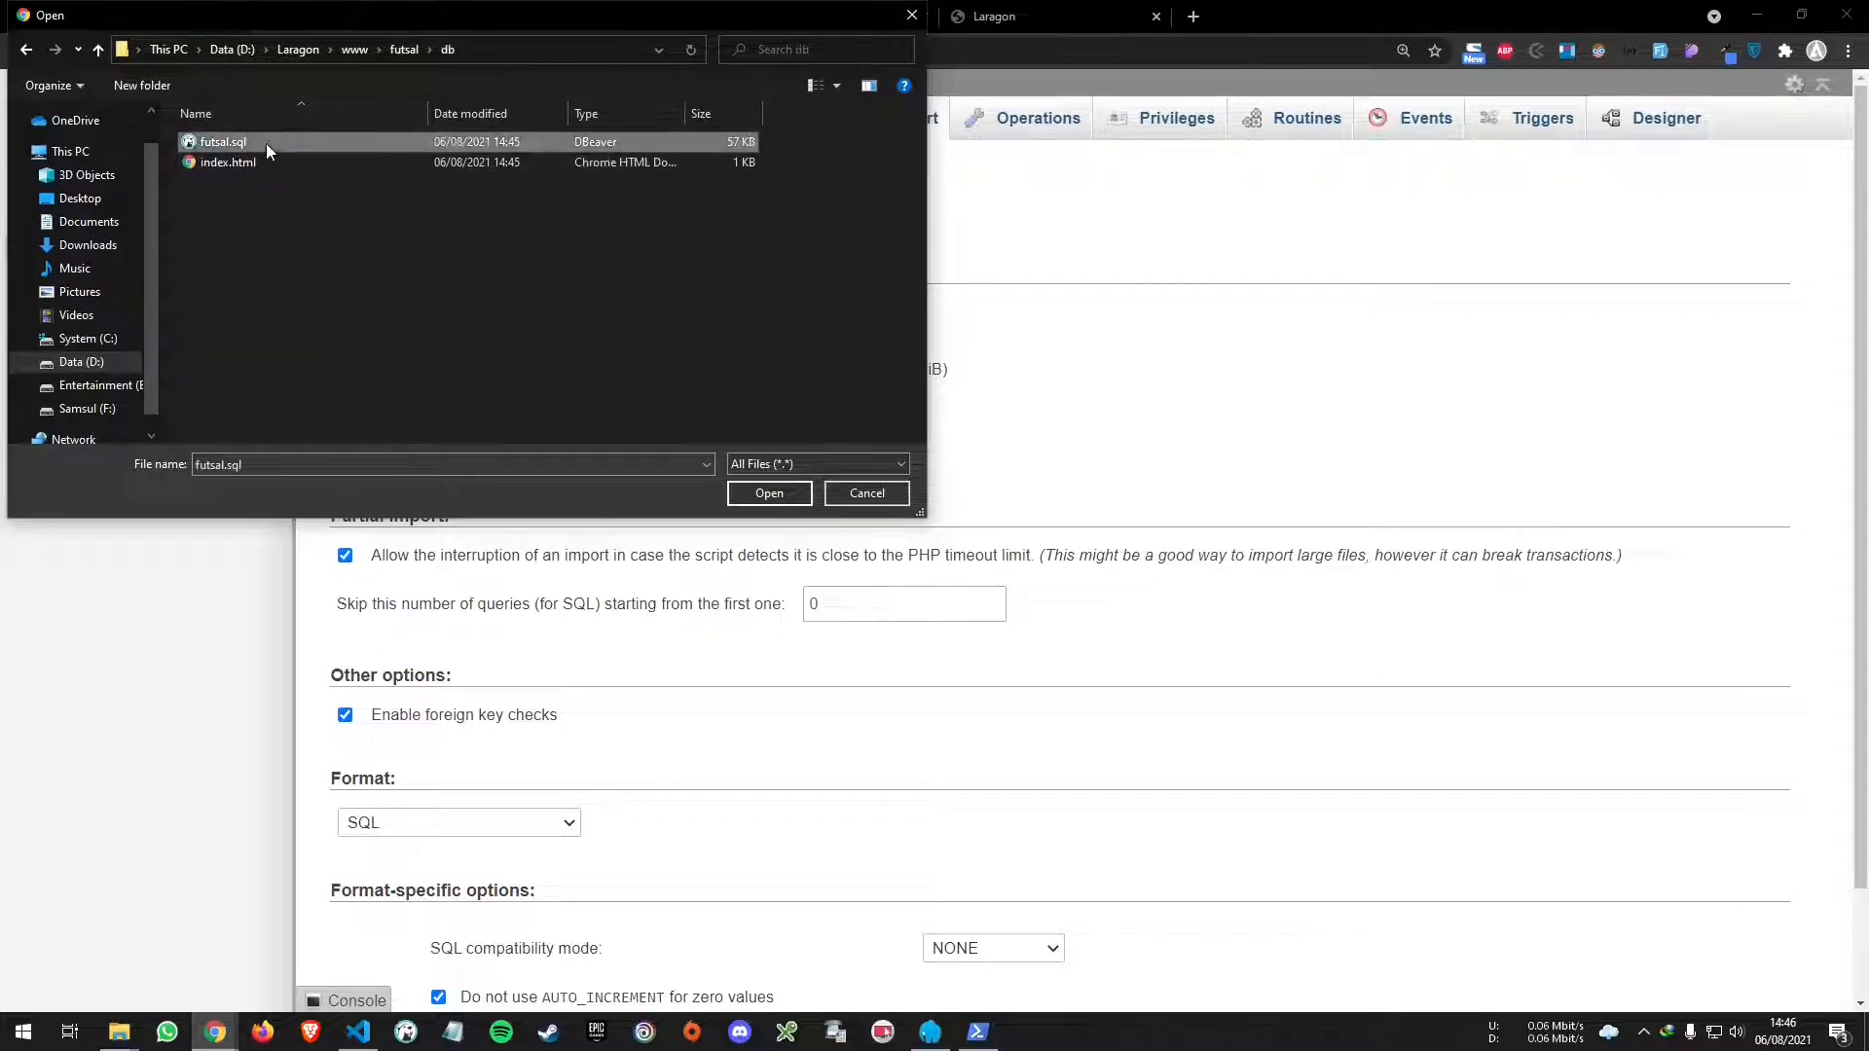
{"action": "double_click", "coordinate": [266, 144]}
{"action": "scroll", "coordinate": [1419, 750], "scroll_direction": "down", "scroll_amount": 2}
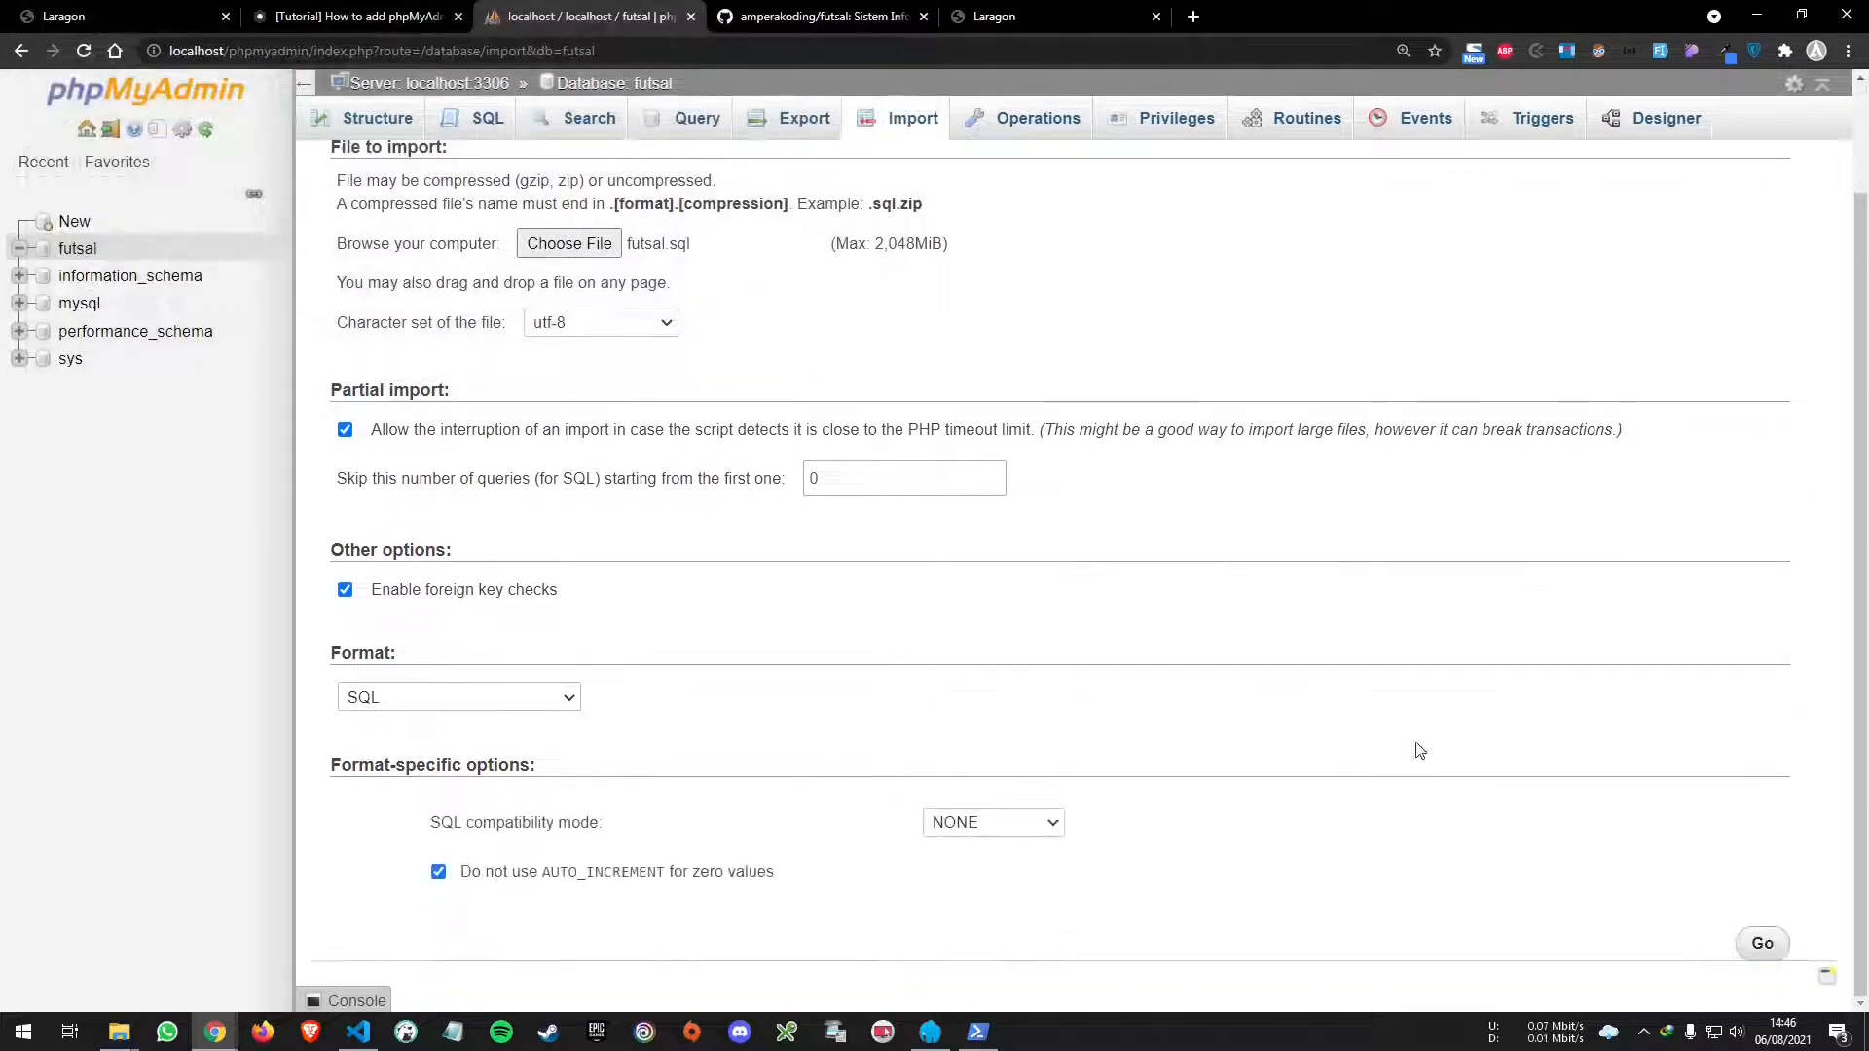
{"action": "left_click", "coordinate": [1755, 943]}
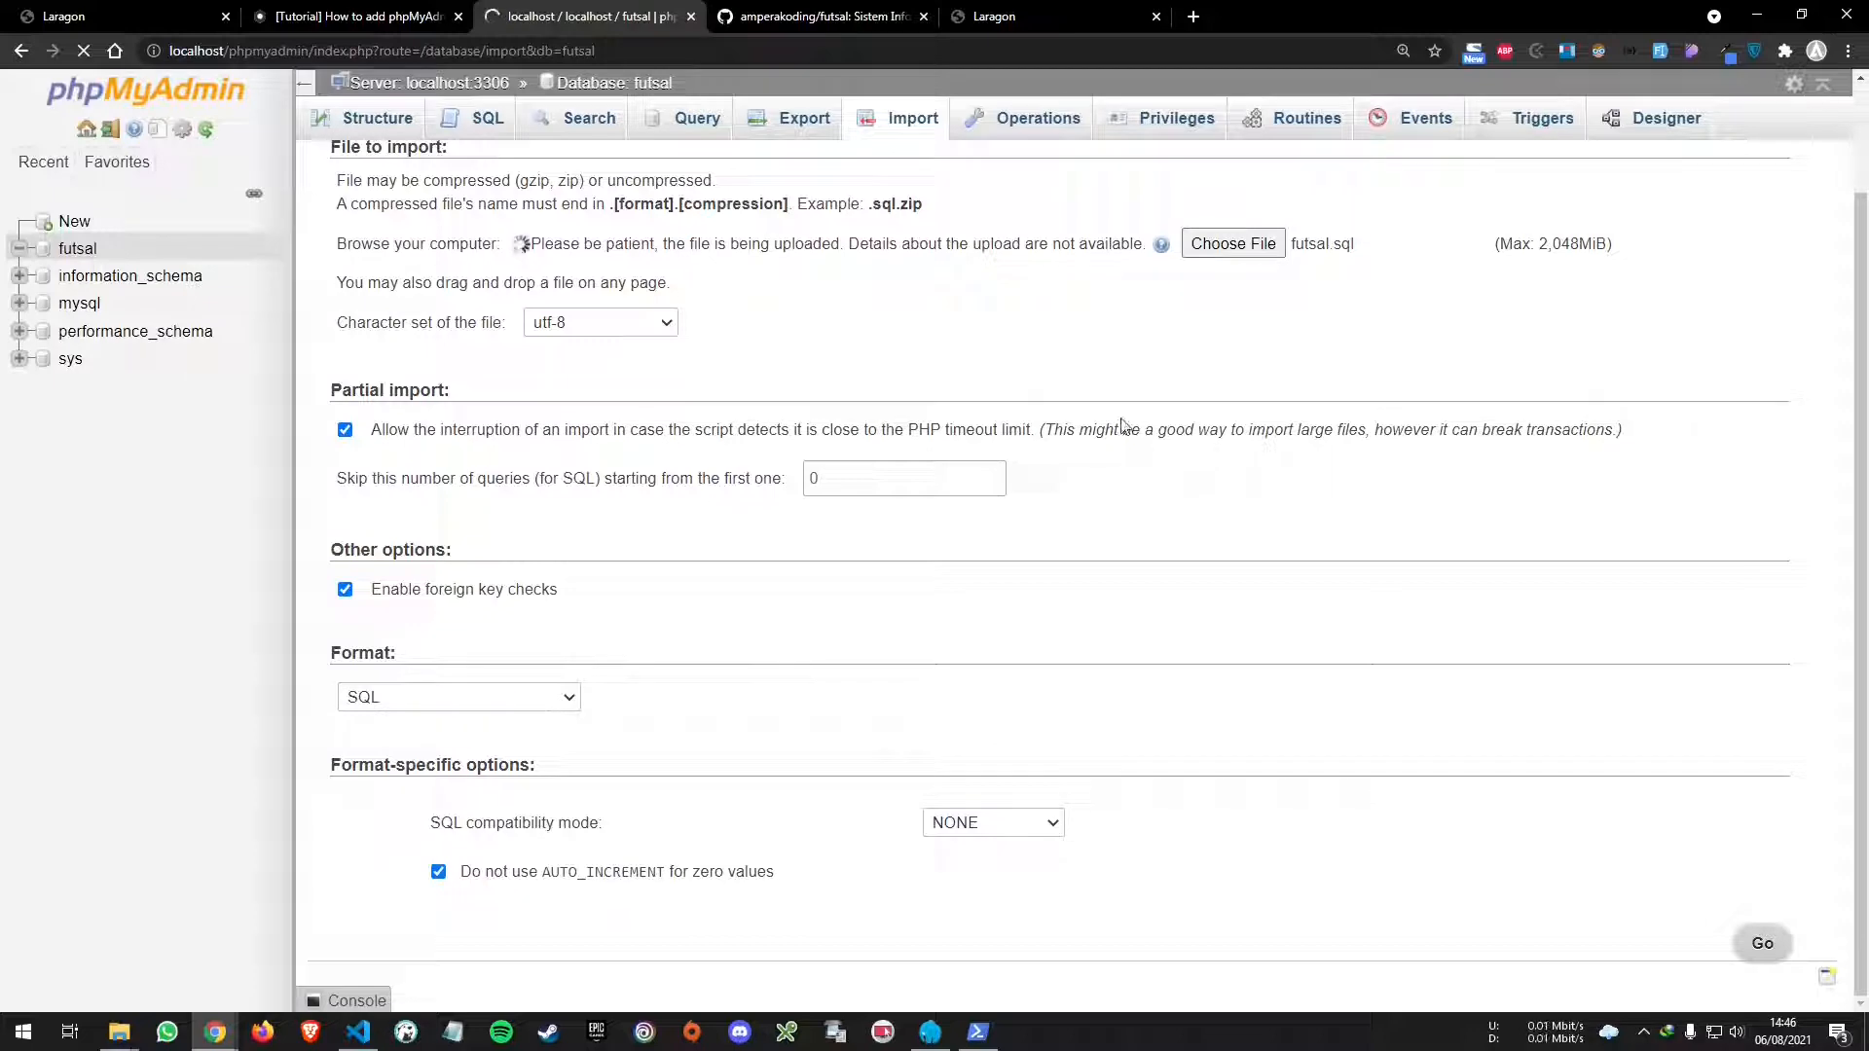
- Close the phpMyAdmin tutorial and GitHub tabs and open a blank new tab
{"action": "left_click", "coordinate": [327, 10]}
{"action": "key", "text": "ctrl+w"}
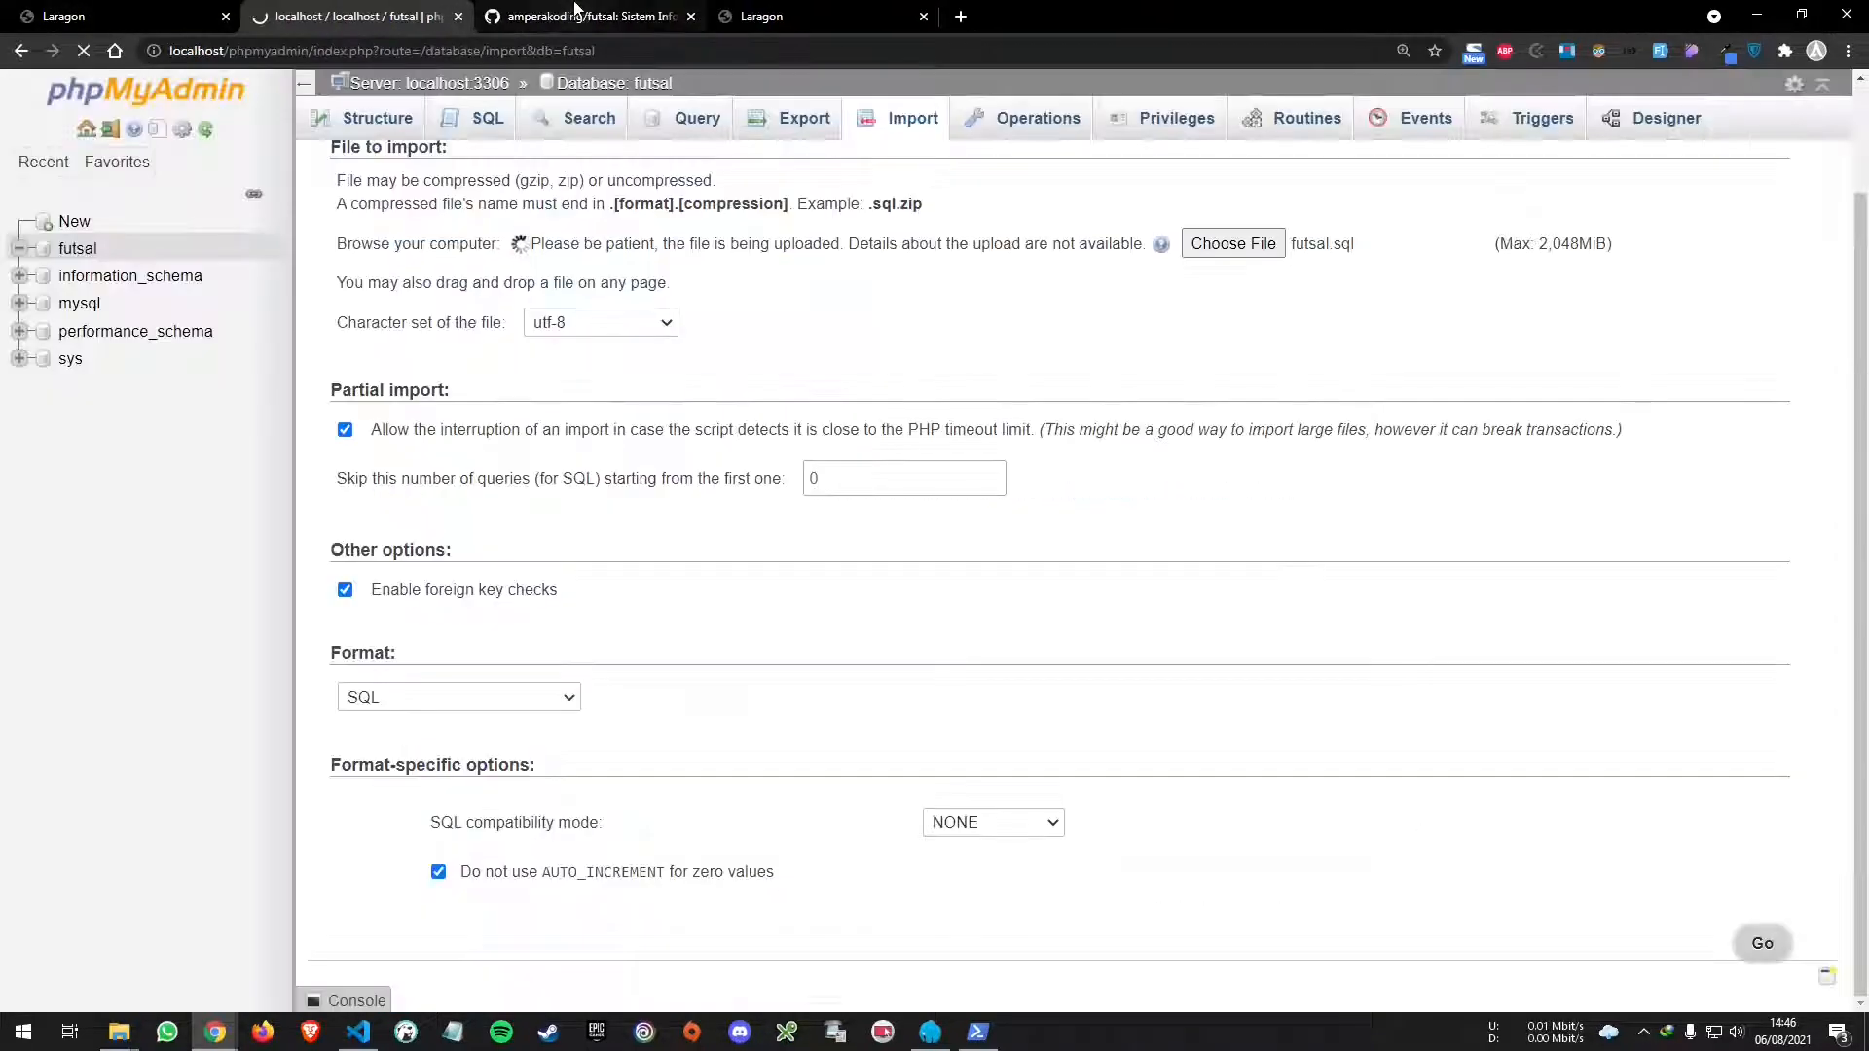
{"action": "left_click", "coordinate": [576, 8]}
{"action": "key", "text": "ctrl+w"}
{"action": "key", "text": "ctrl+w"}
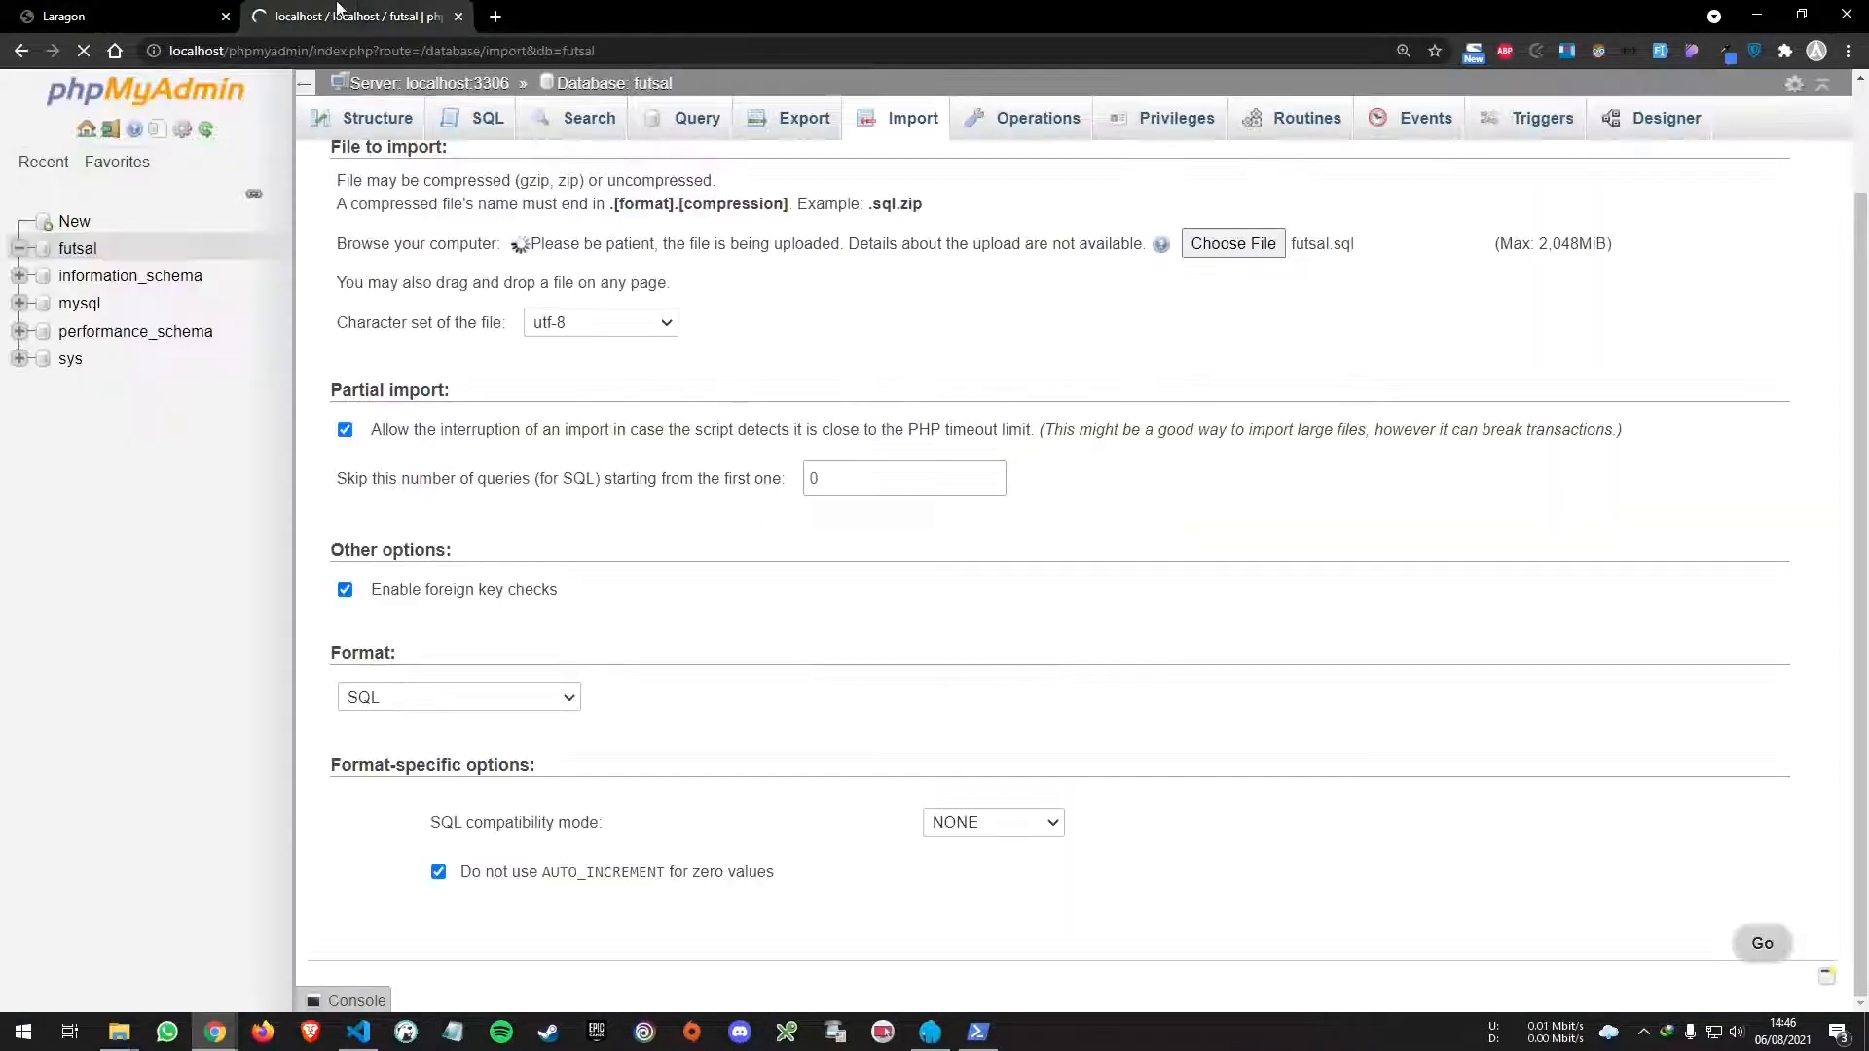
{"action": "key", "text": "ctrl+t"}
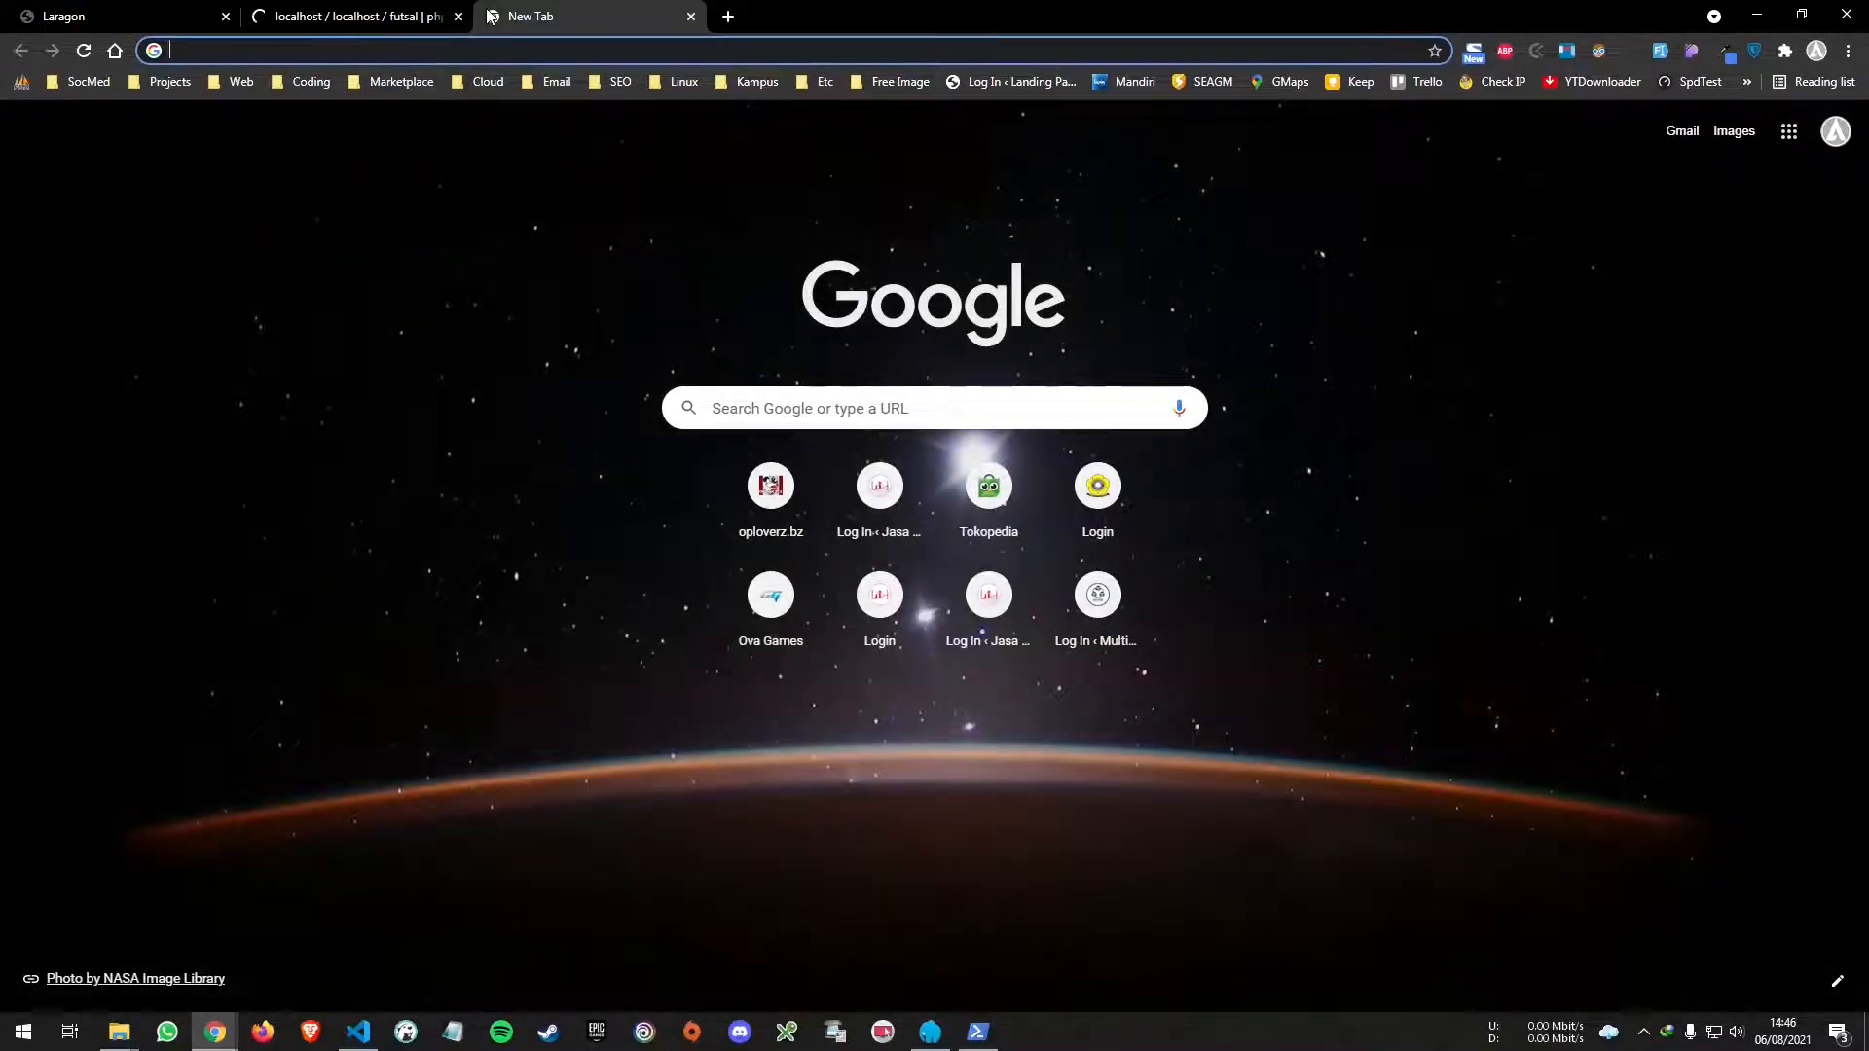
- Load futsal.test in one tab and localhost/futsal in another
{"action": "type", "text": "futsal."}
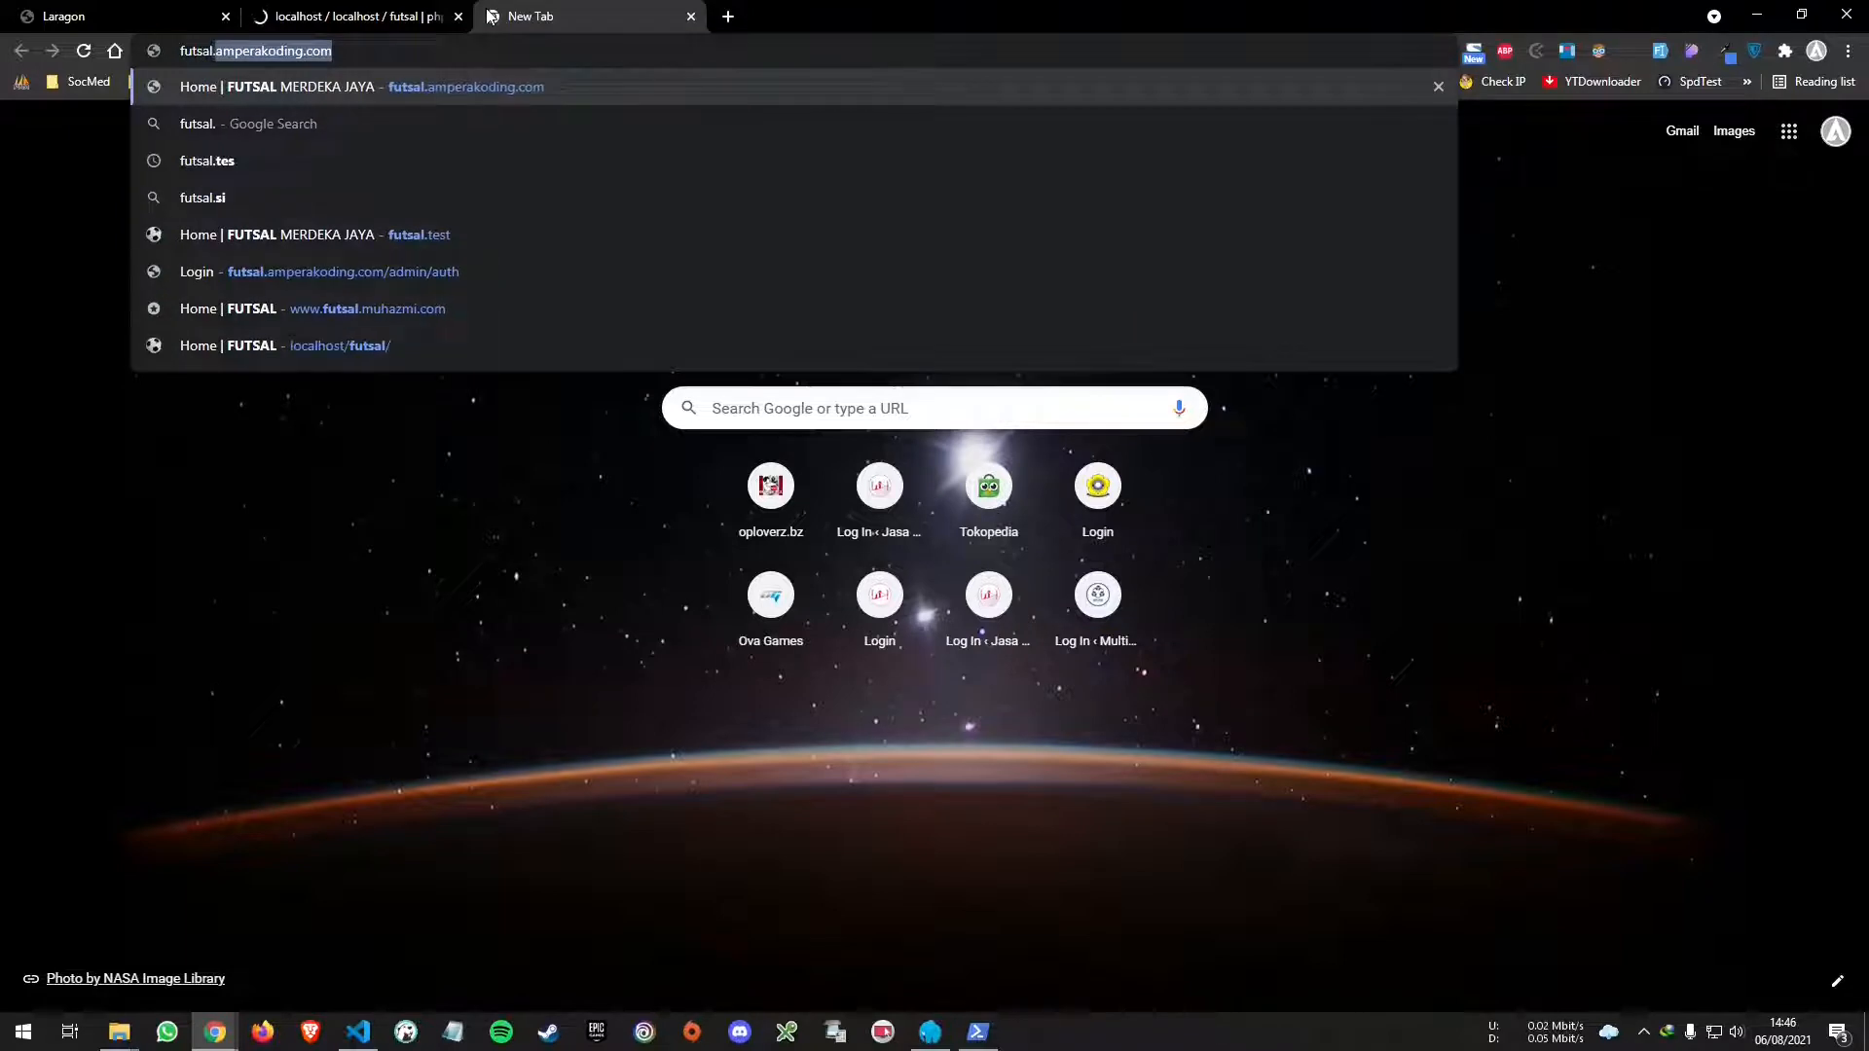
{"action": "type", "text": "test"}
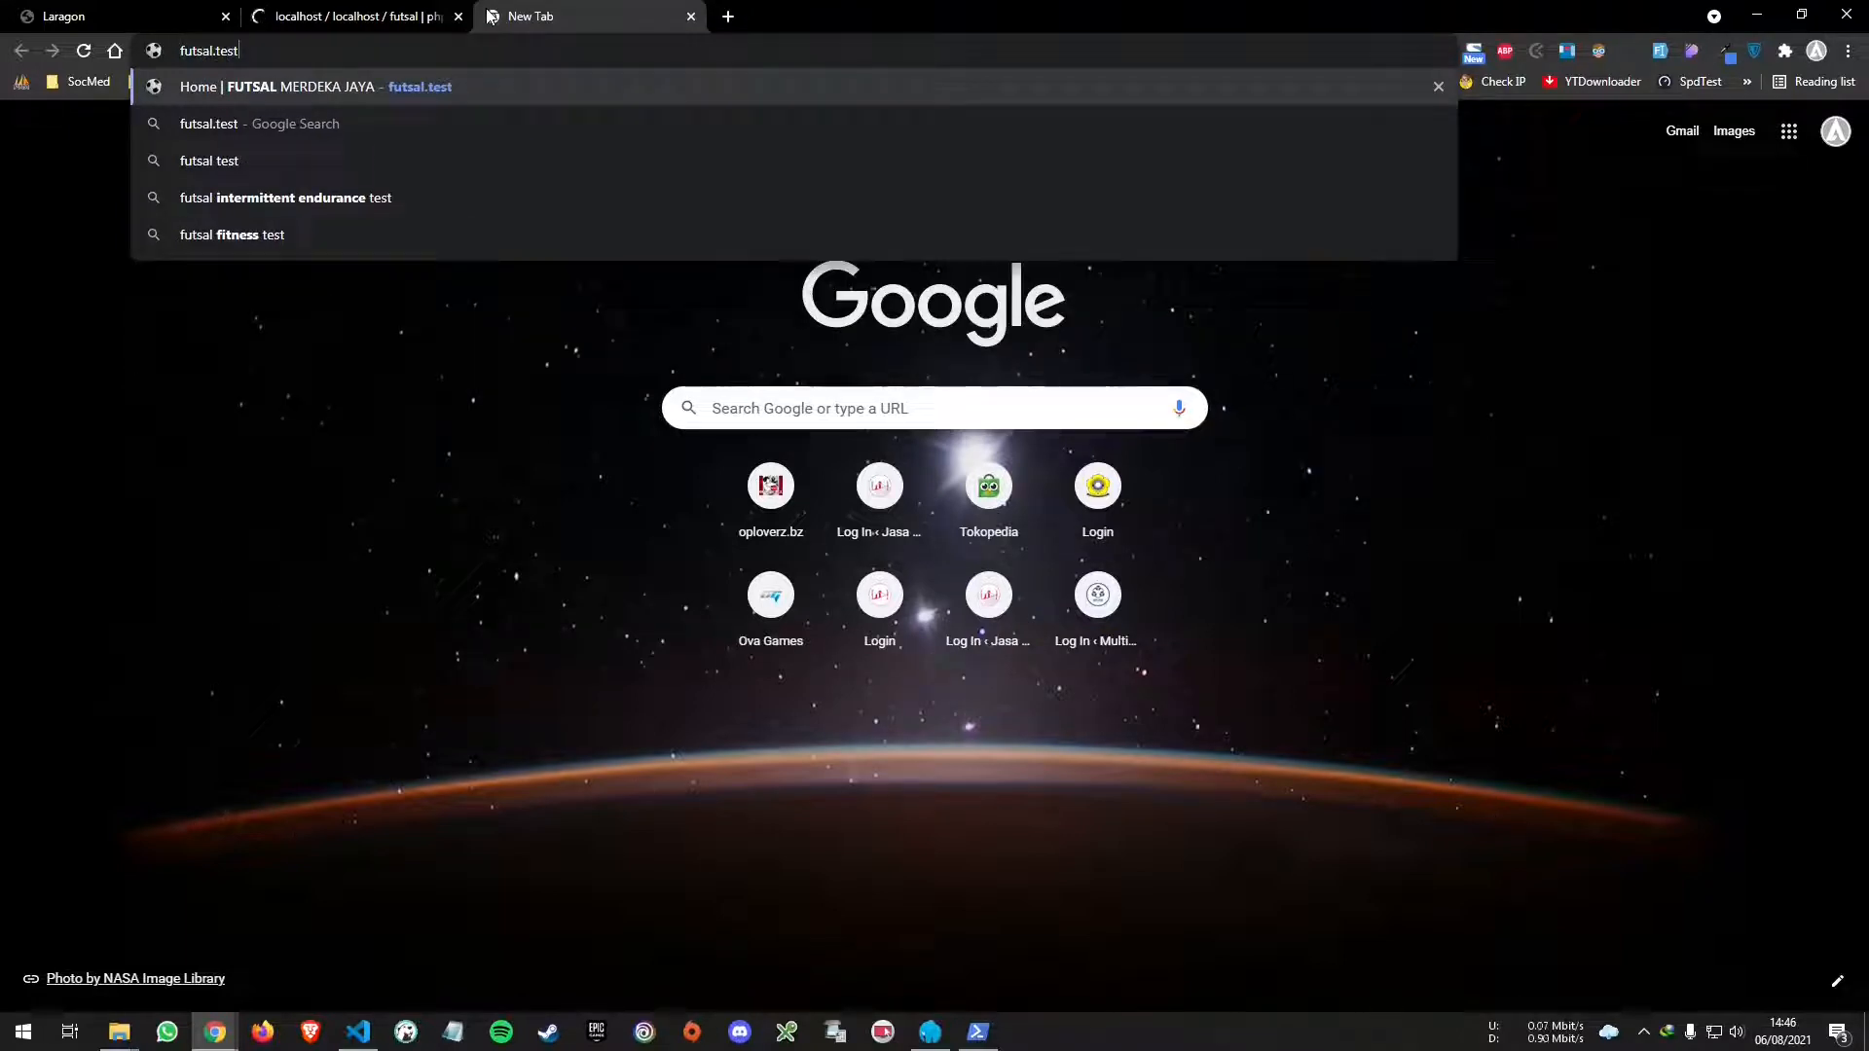
{"action": "key", "text": "Return"}
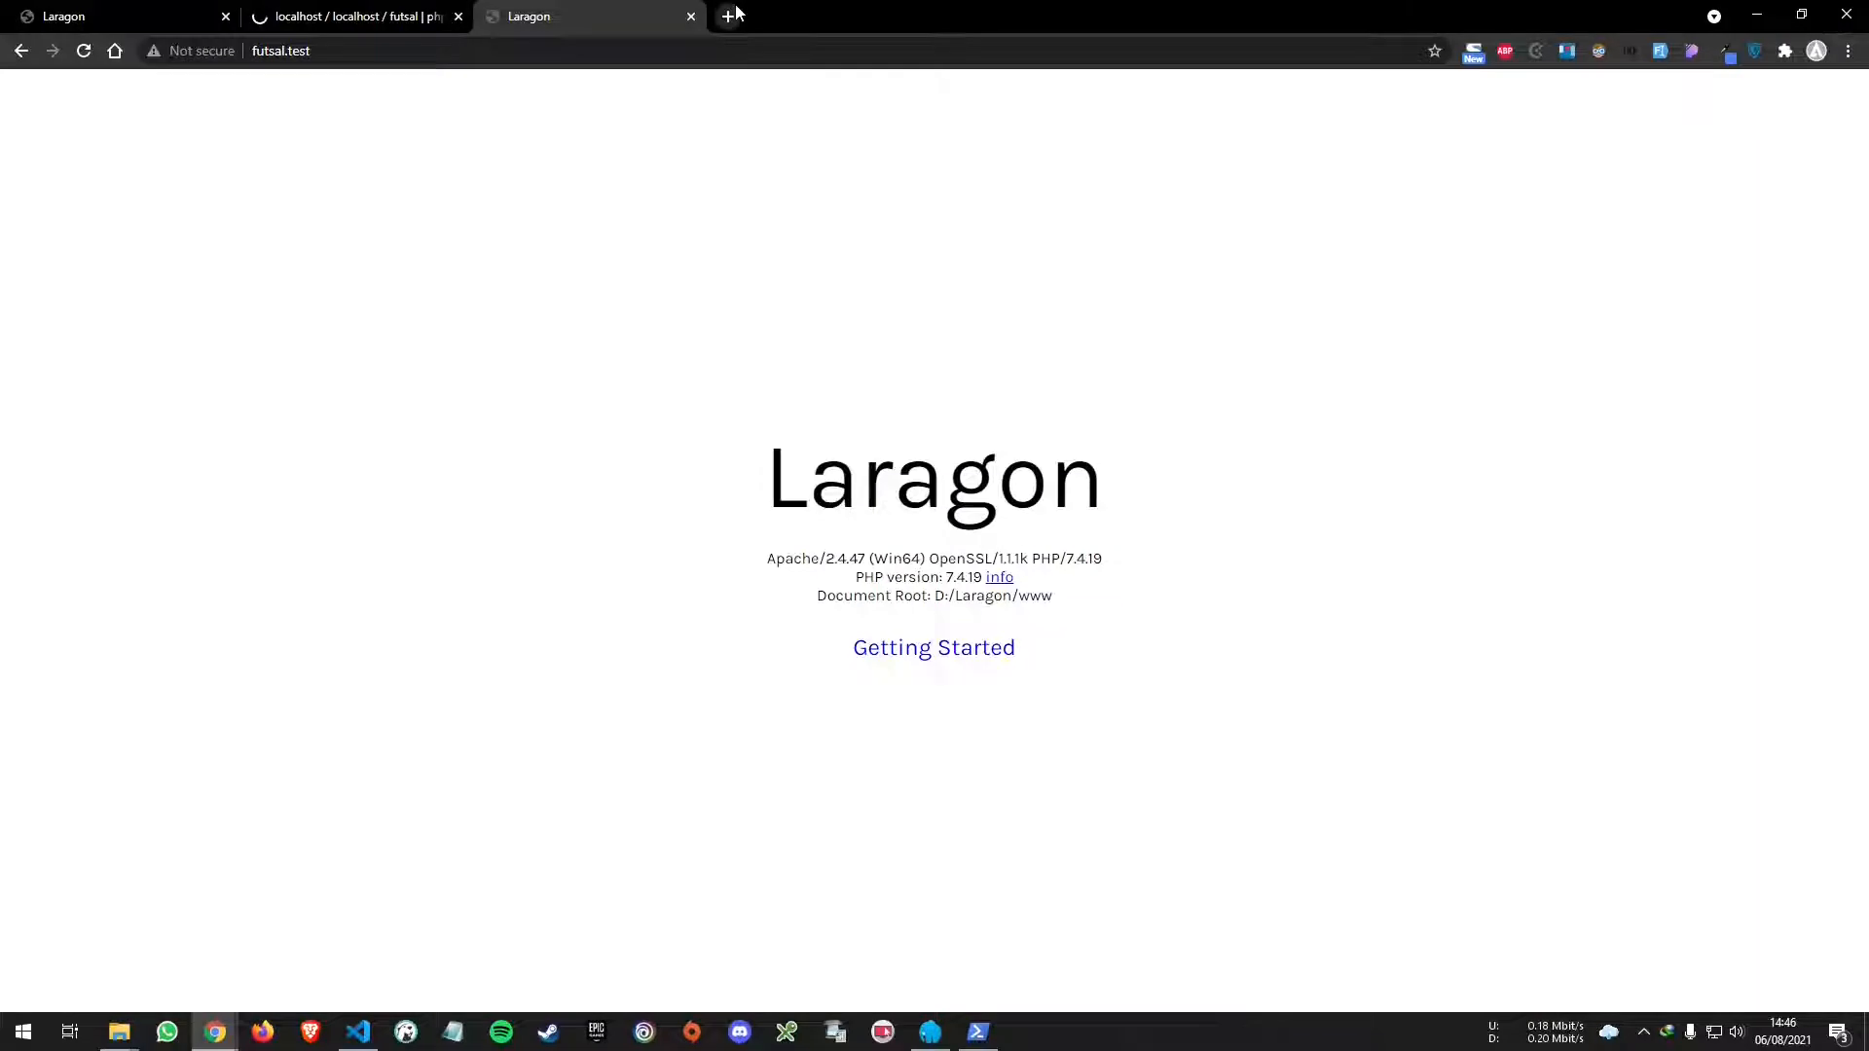
{"action": "left_click", "coordinate": [732, 15]}
{"action": "type", "text": "l"}
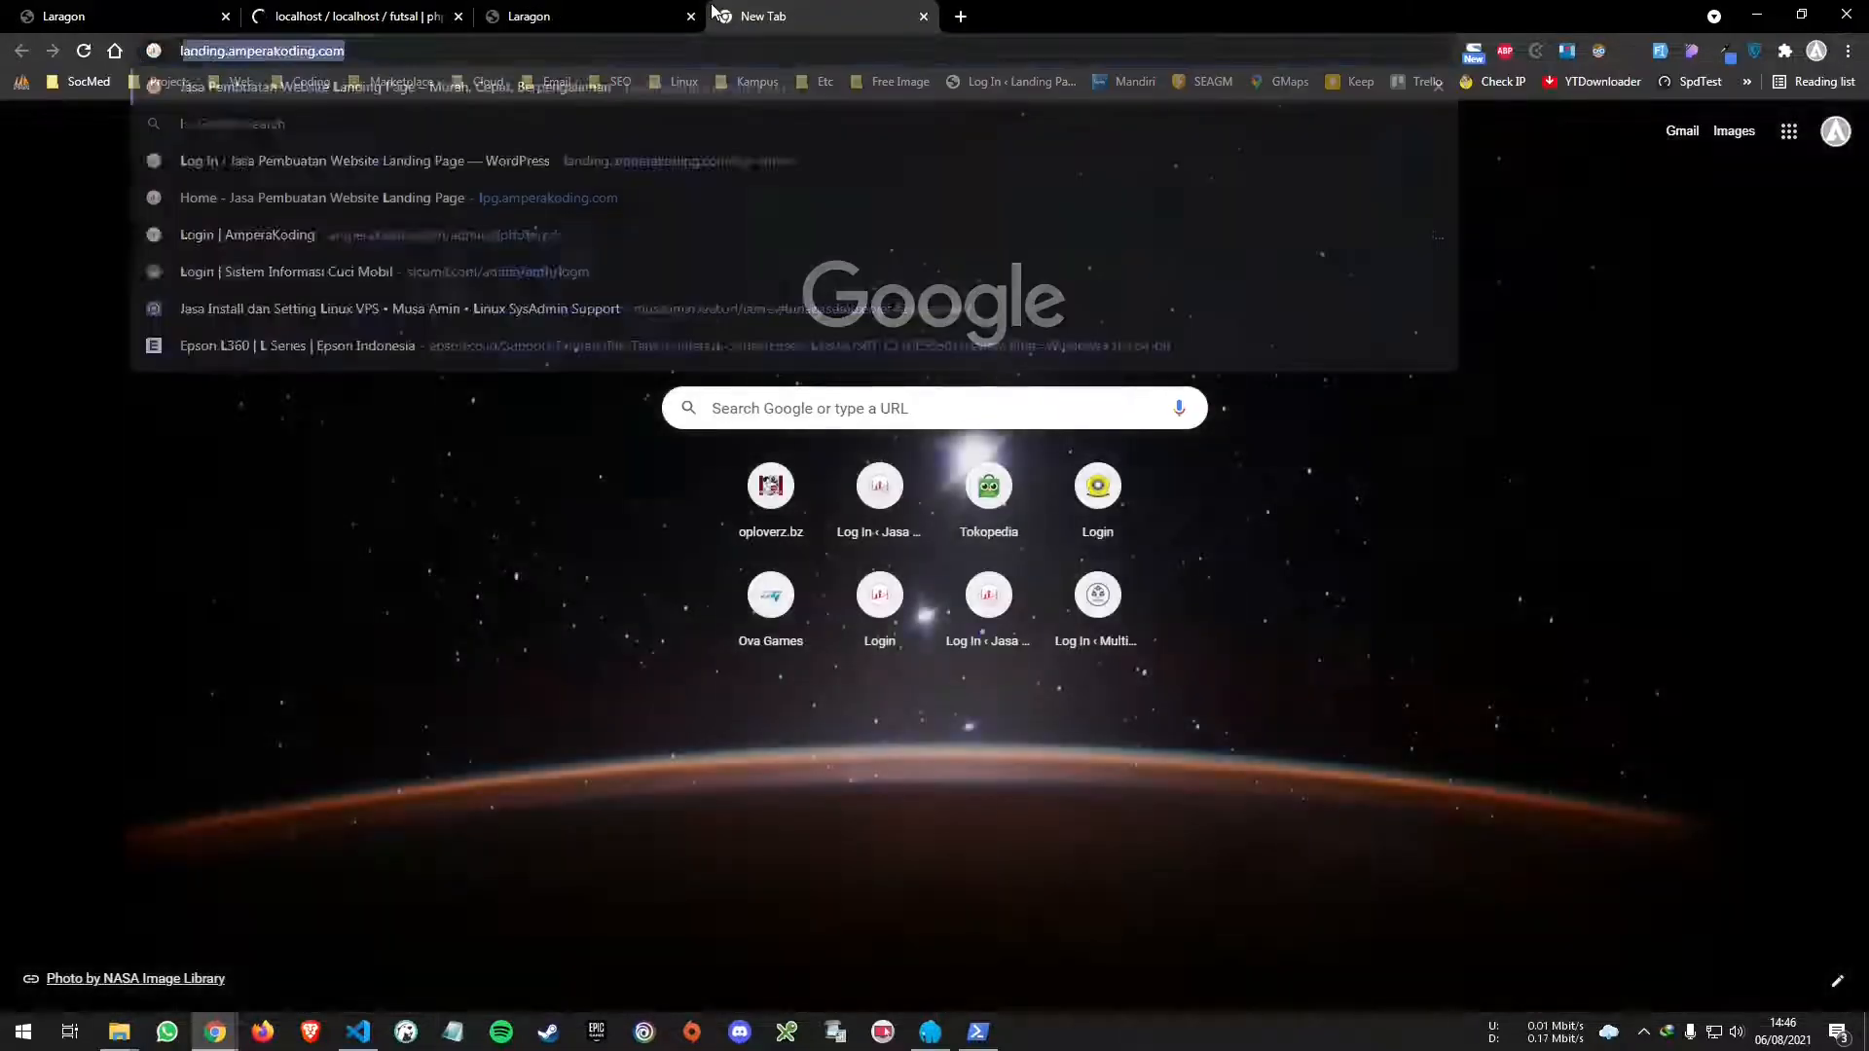
{"action": "type", "text": "ocalhost/futsal/"}
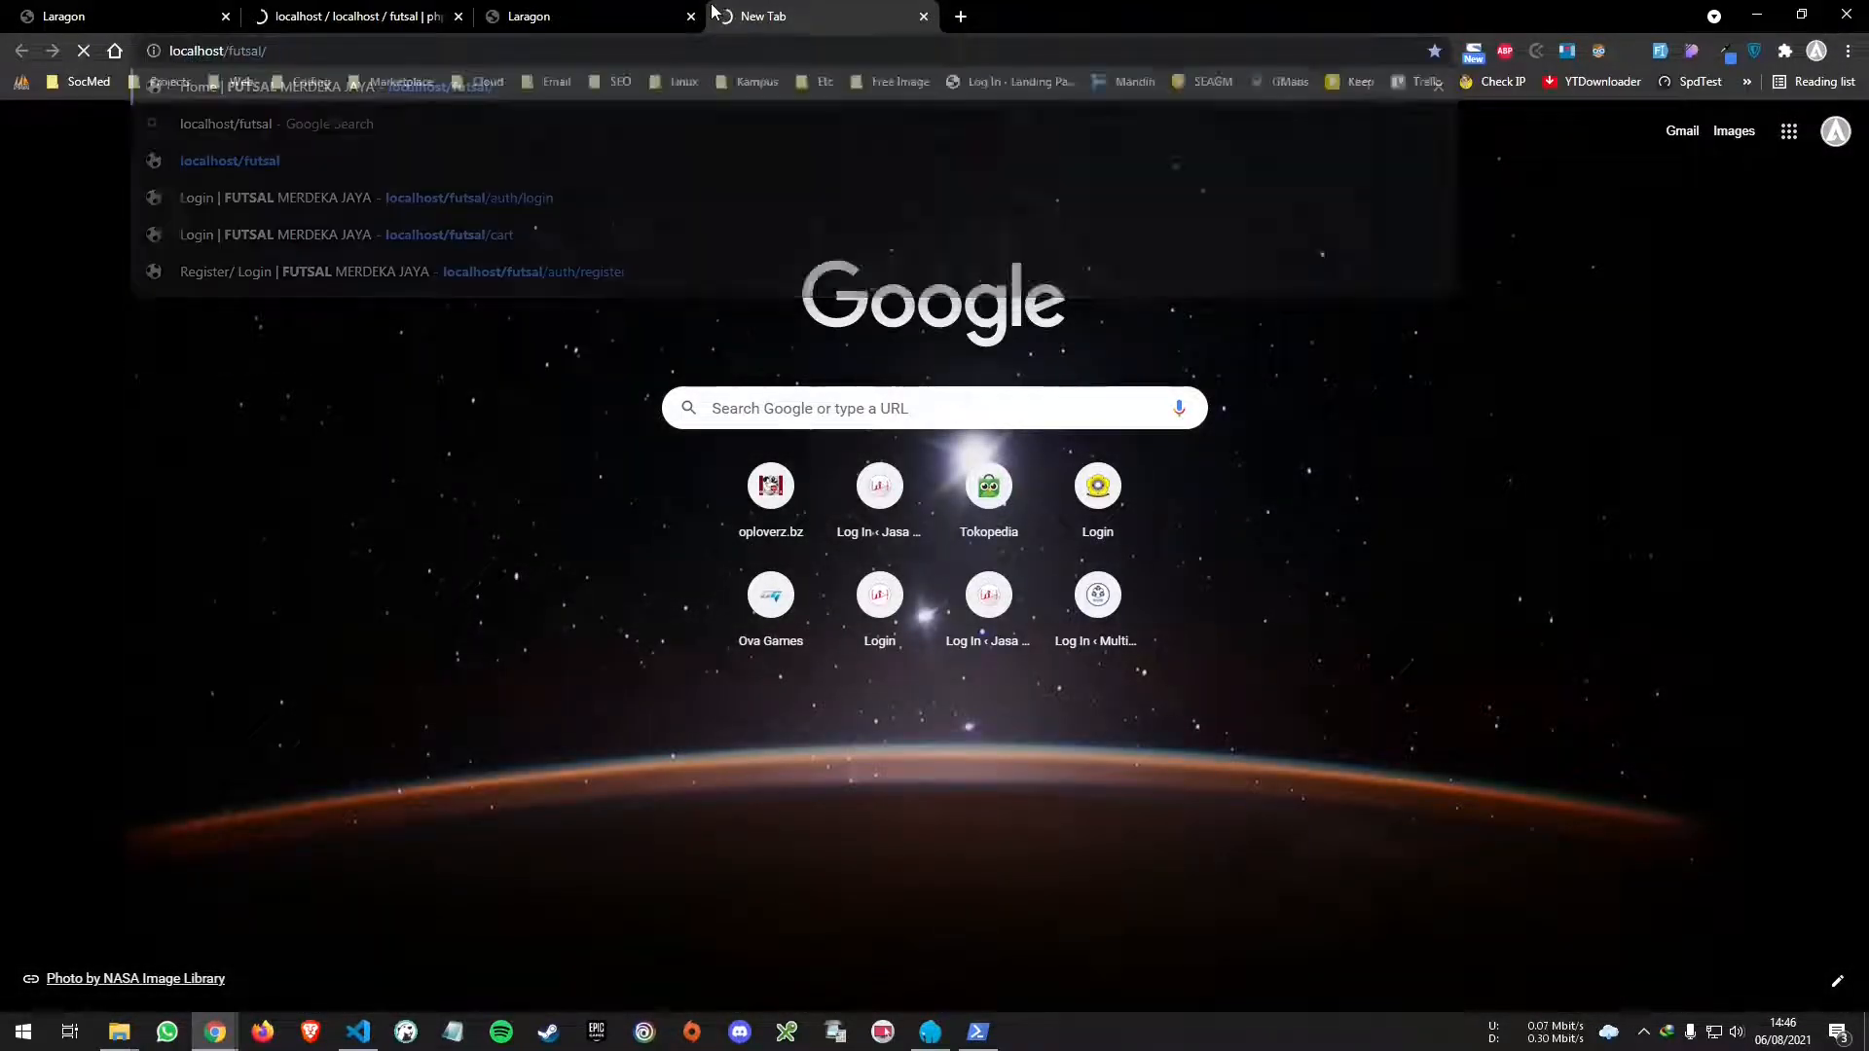
{"action": "key", "text": "Return"}
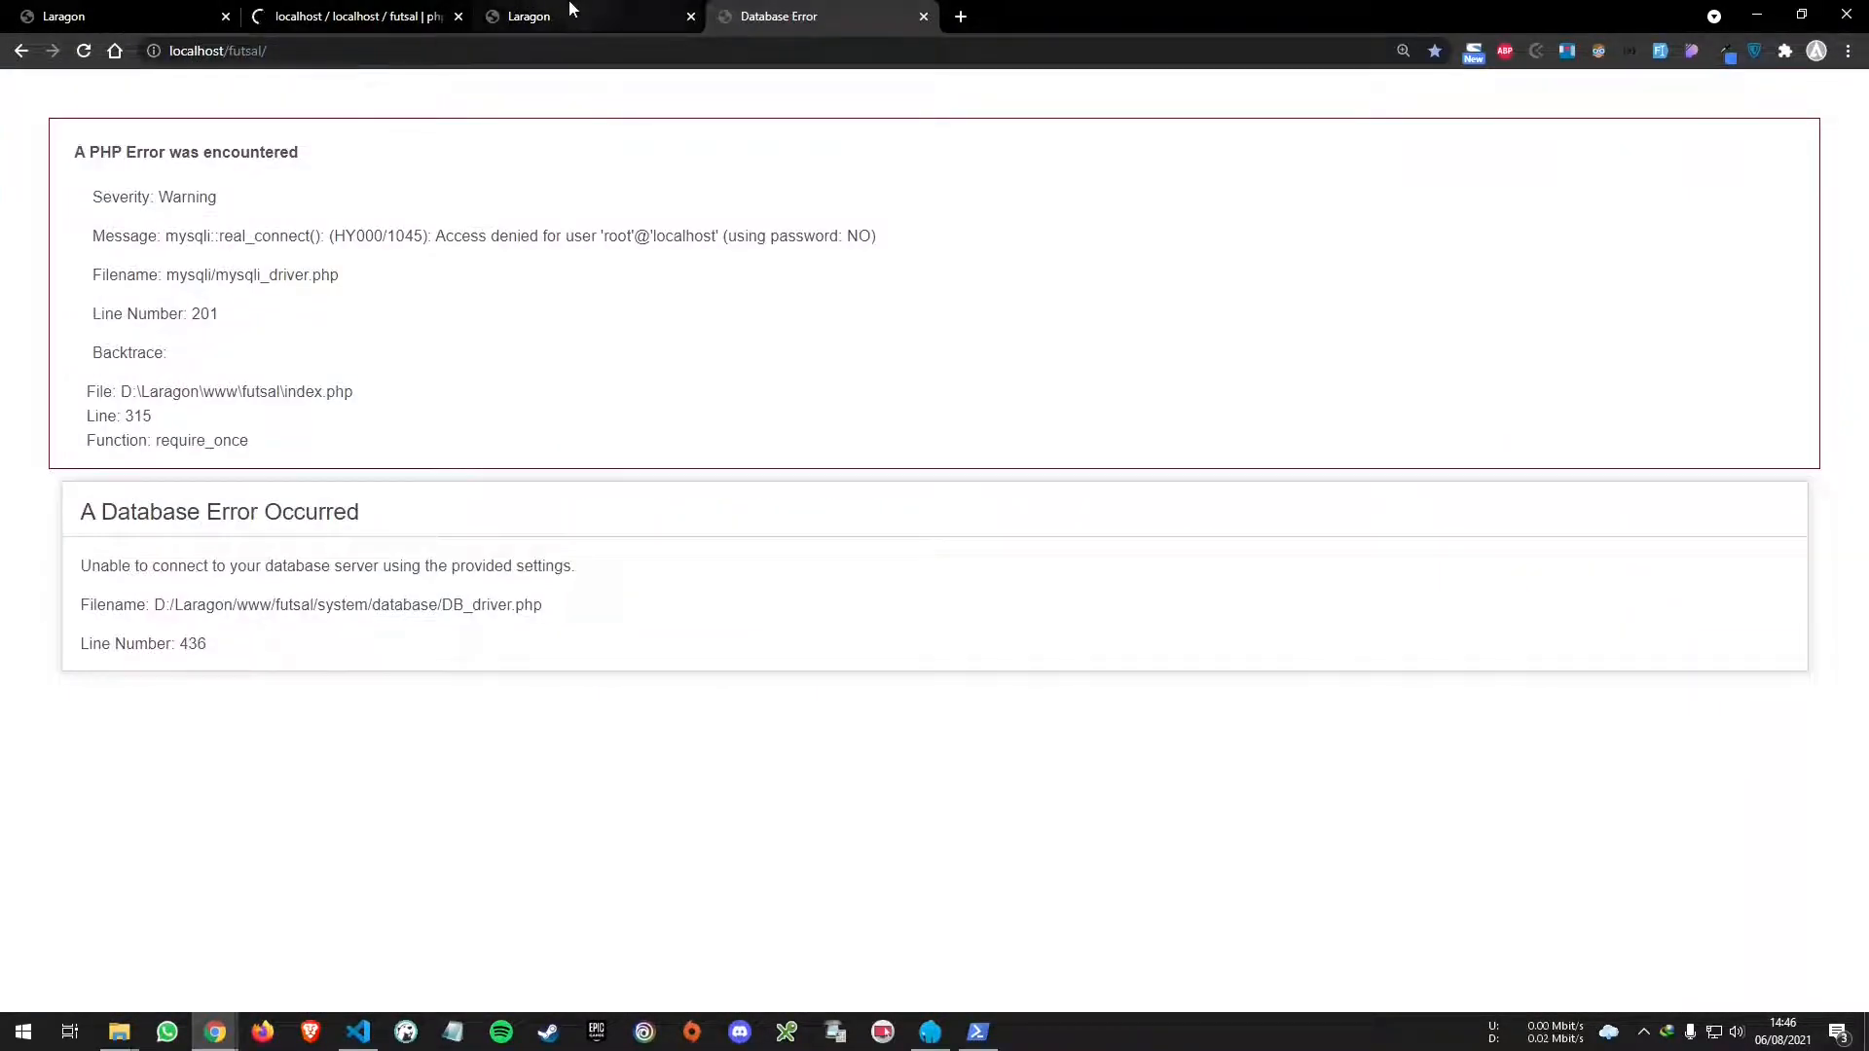
- Compare both site tabs, then check phpMyAdmin's futsal.sql import results
{"action": "left_click", "coordinate": [571, 14]}
{"action": "left_click", "coordinate": [776, 13]}
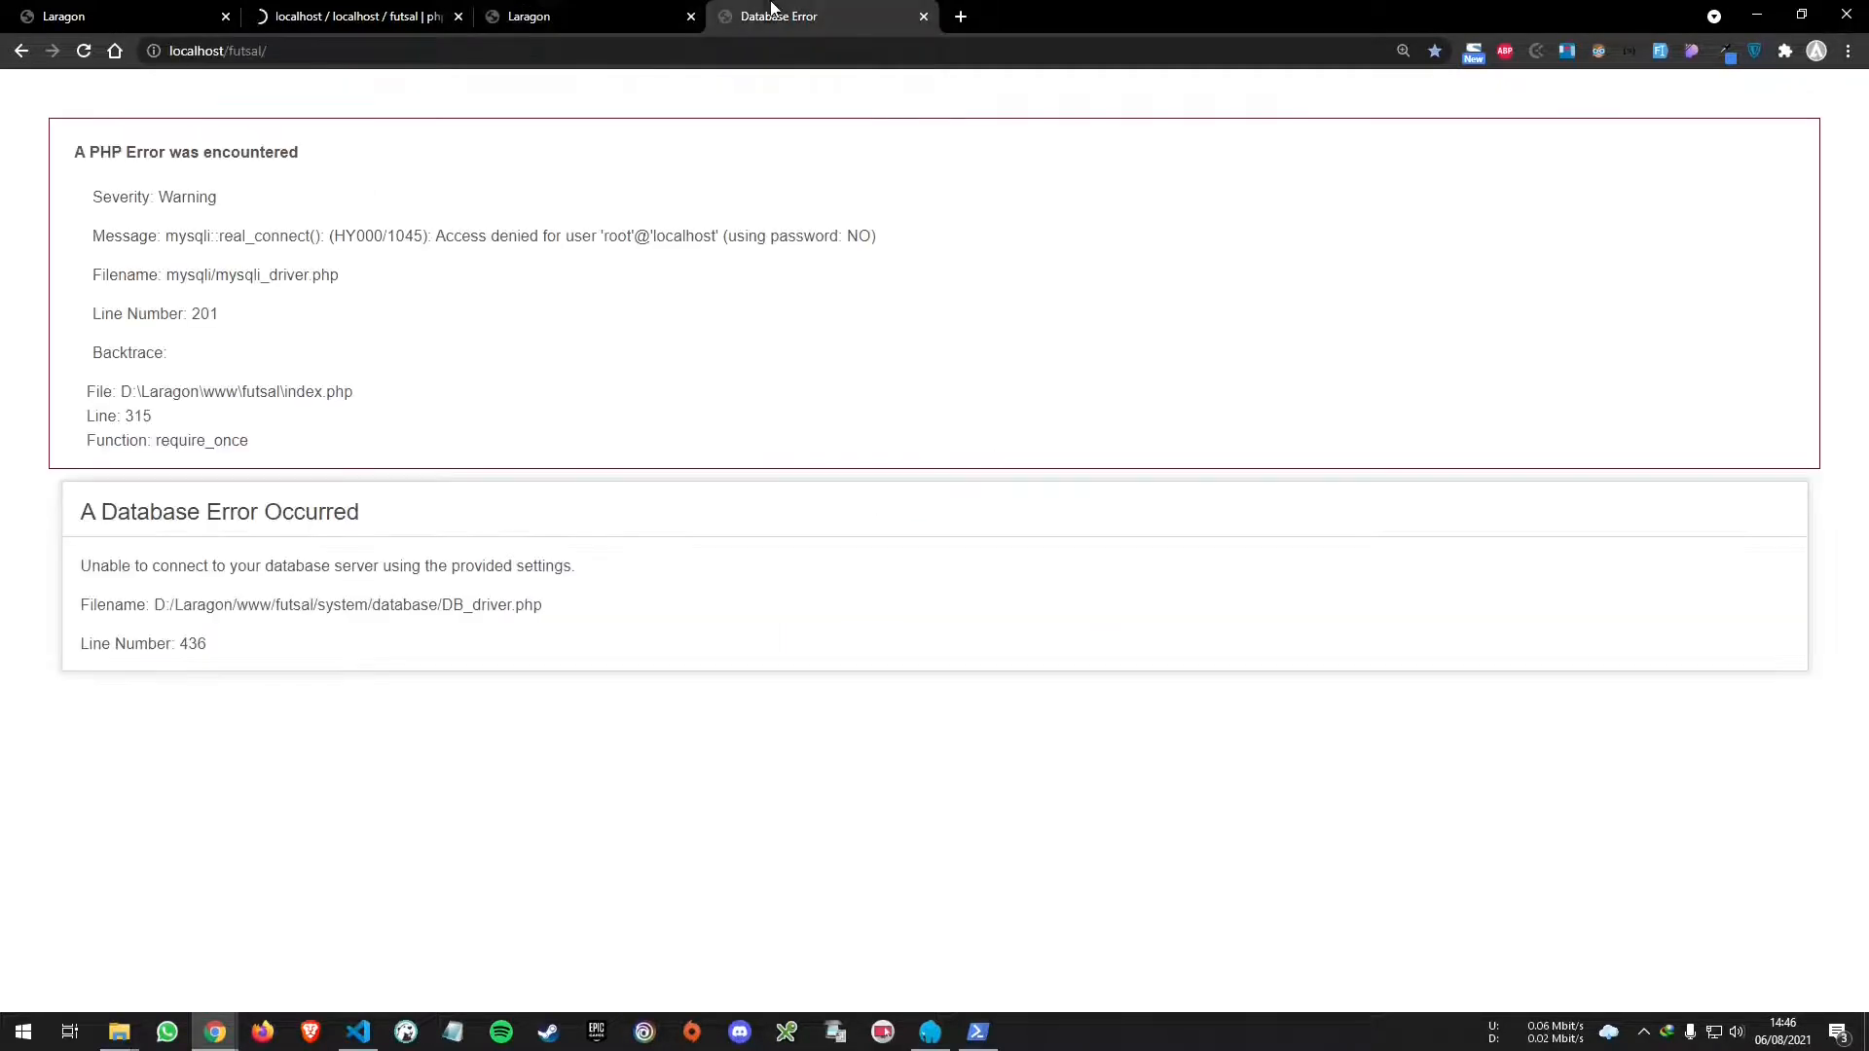
{"action": "left_click", "coordinate": [438, 14]}
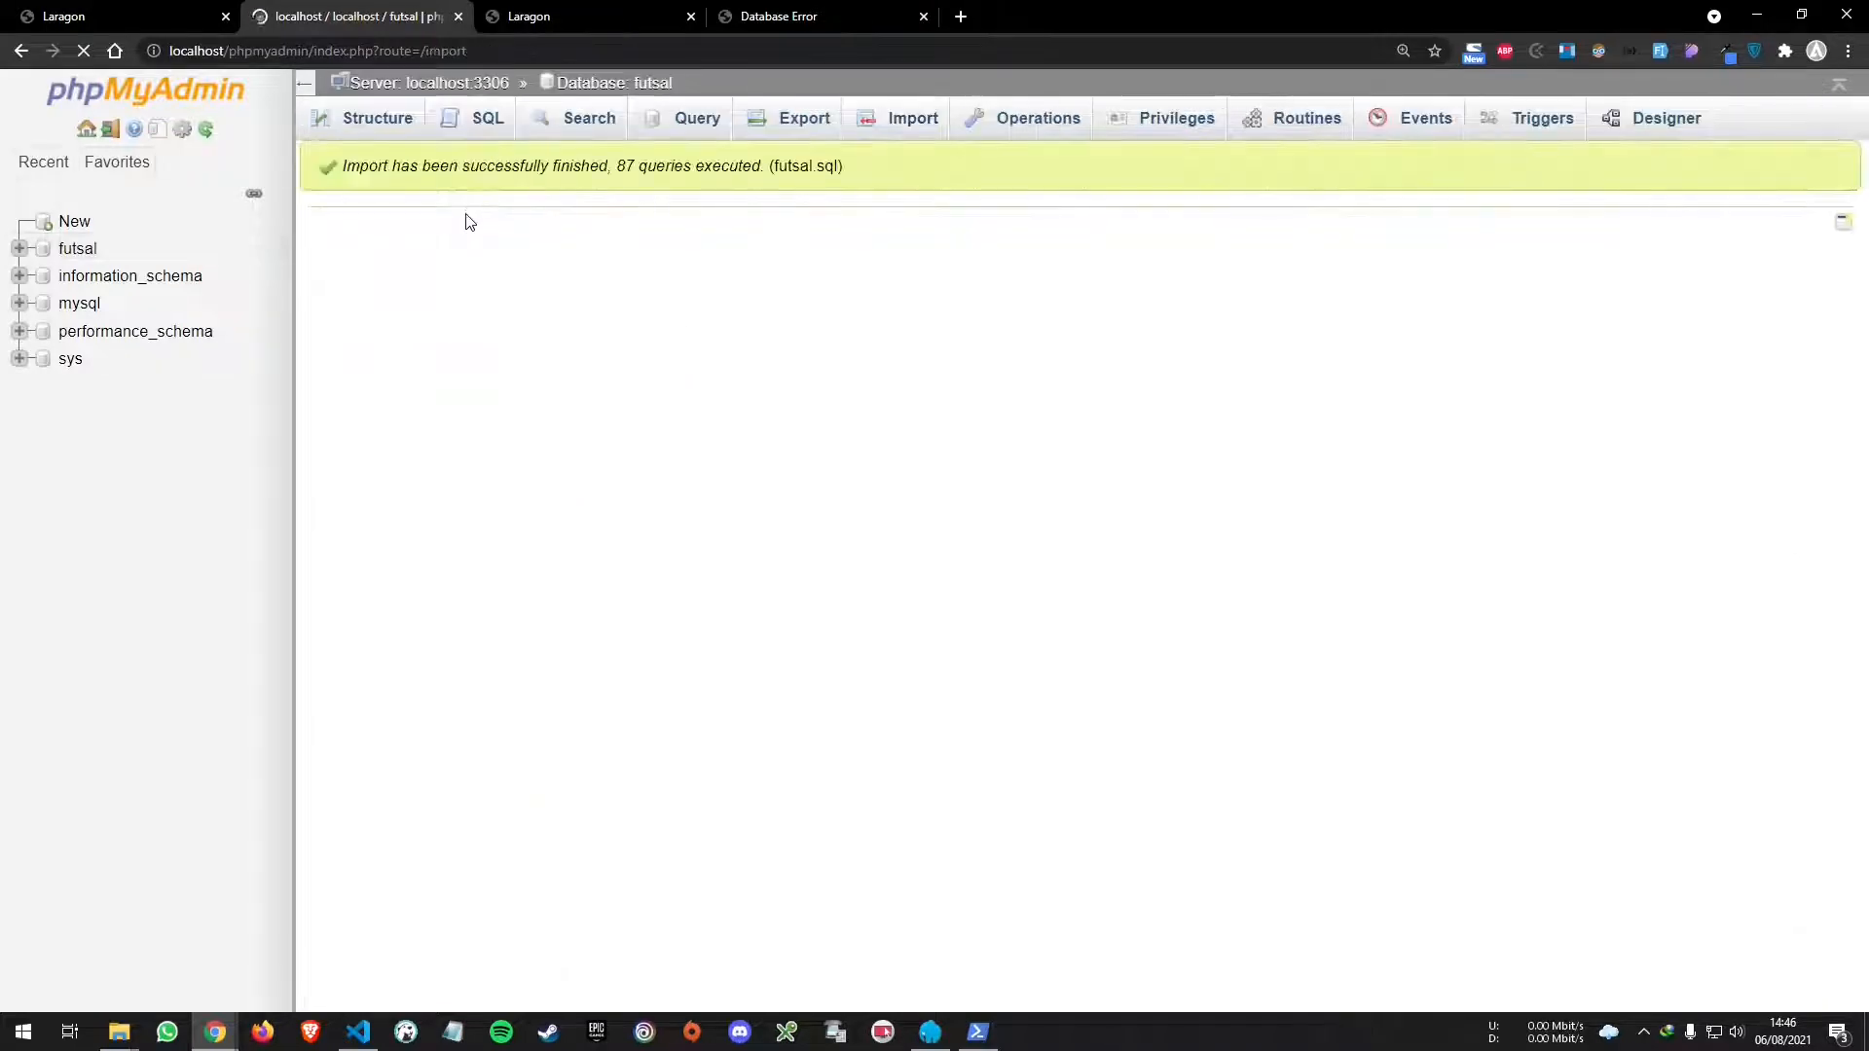
{"action": "left_click", "coordinate": [358, 1031]}
- Expand application > config, open config.php and switch to database.php
{"action": "left_click", "coordinate": [207, 166]}
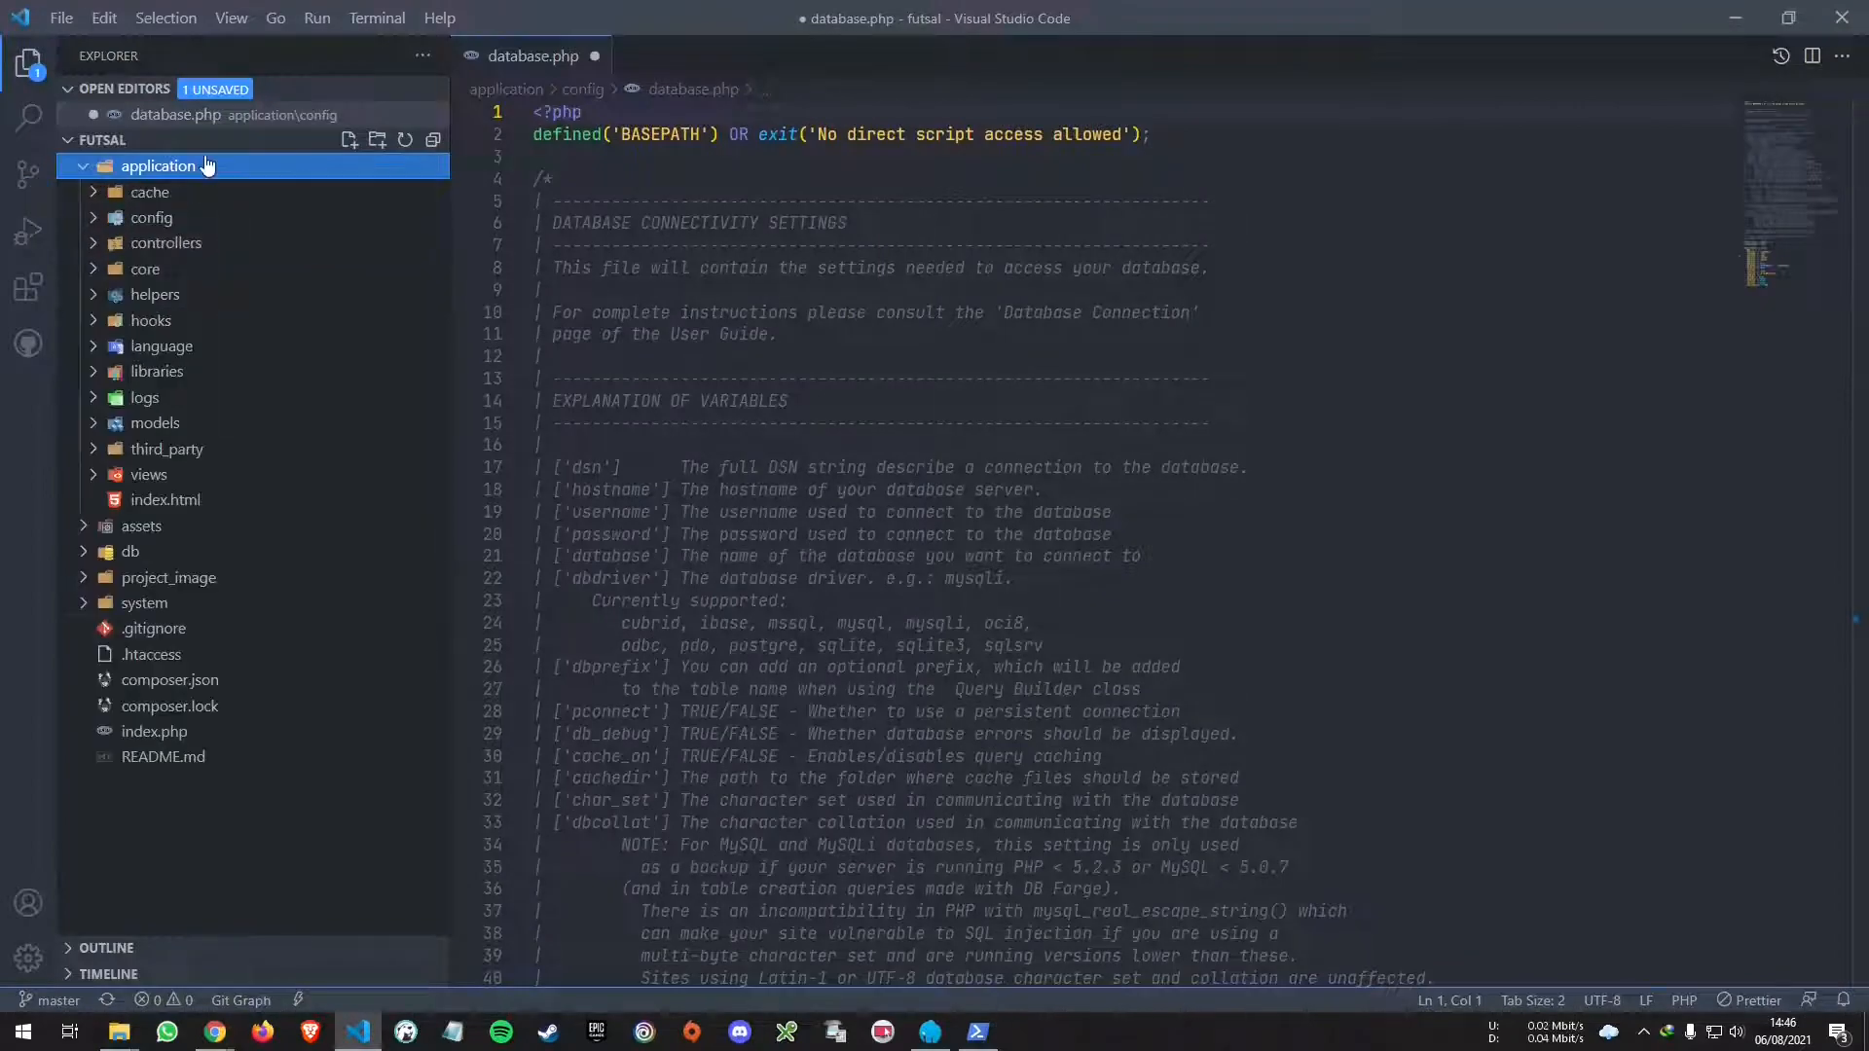
{"action": "left_click", "coordinate": [232, 217]}
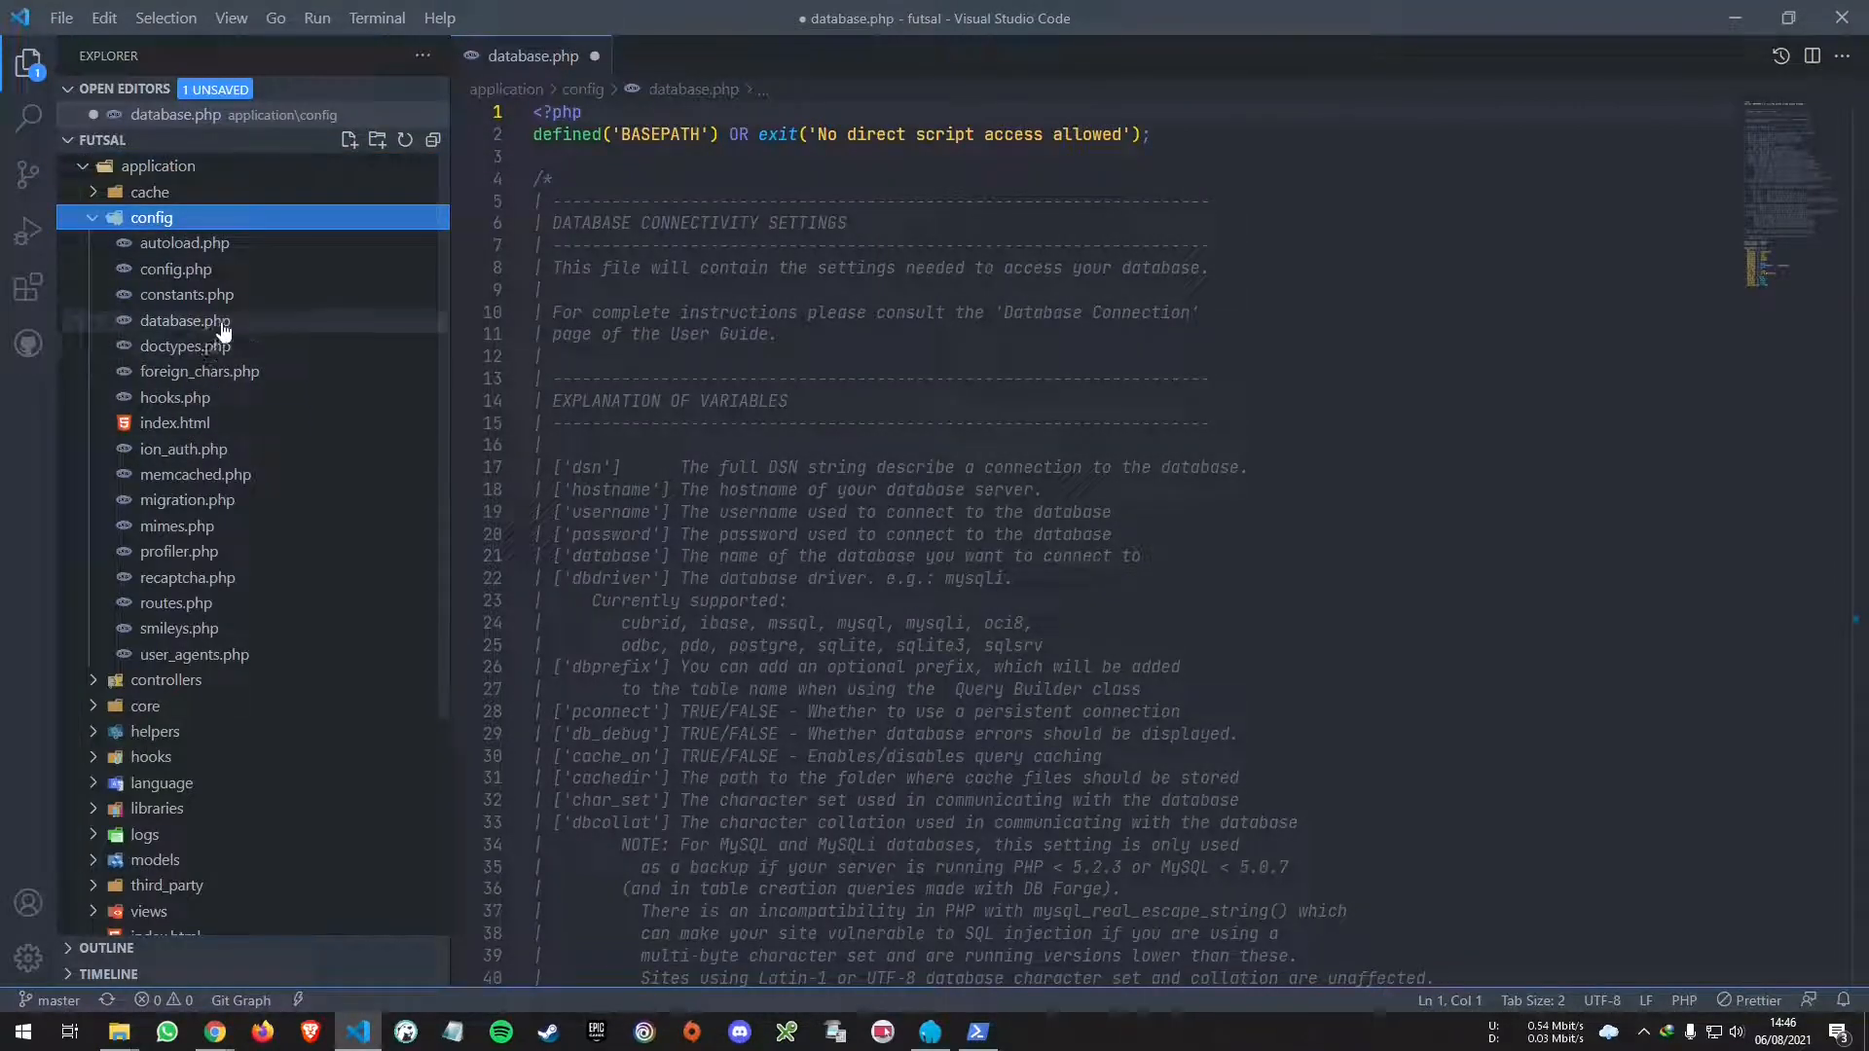
{"action": "left_click", "coordinate": [272, 271]}
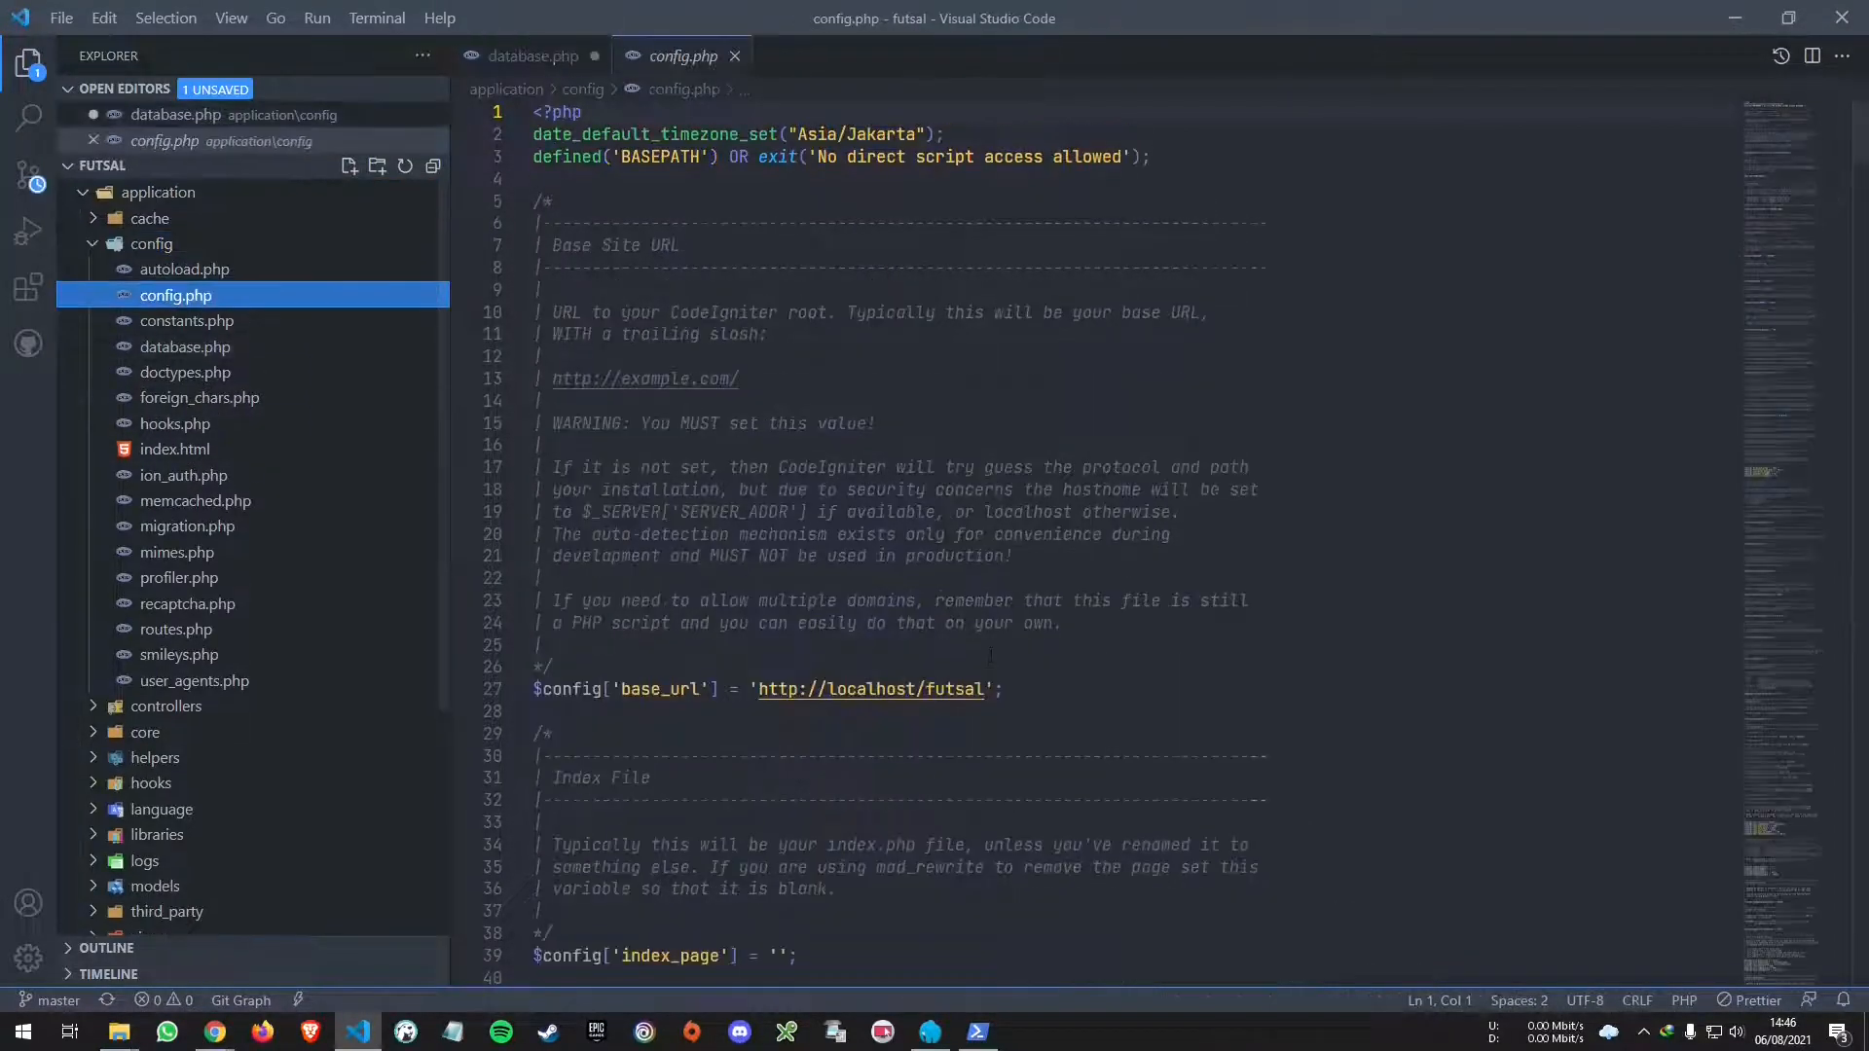
{"action": "left_click", "coordinate": [248, 351]}
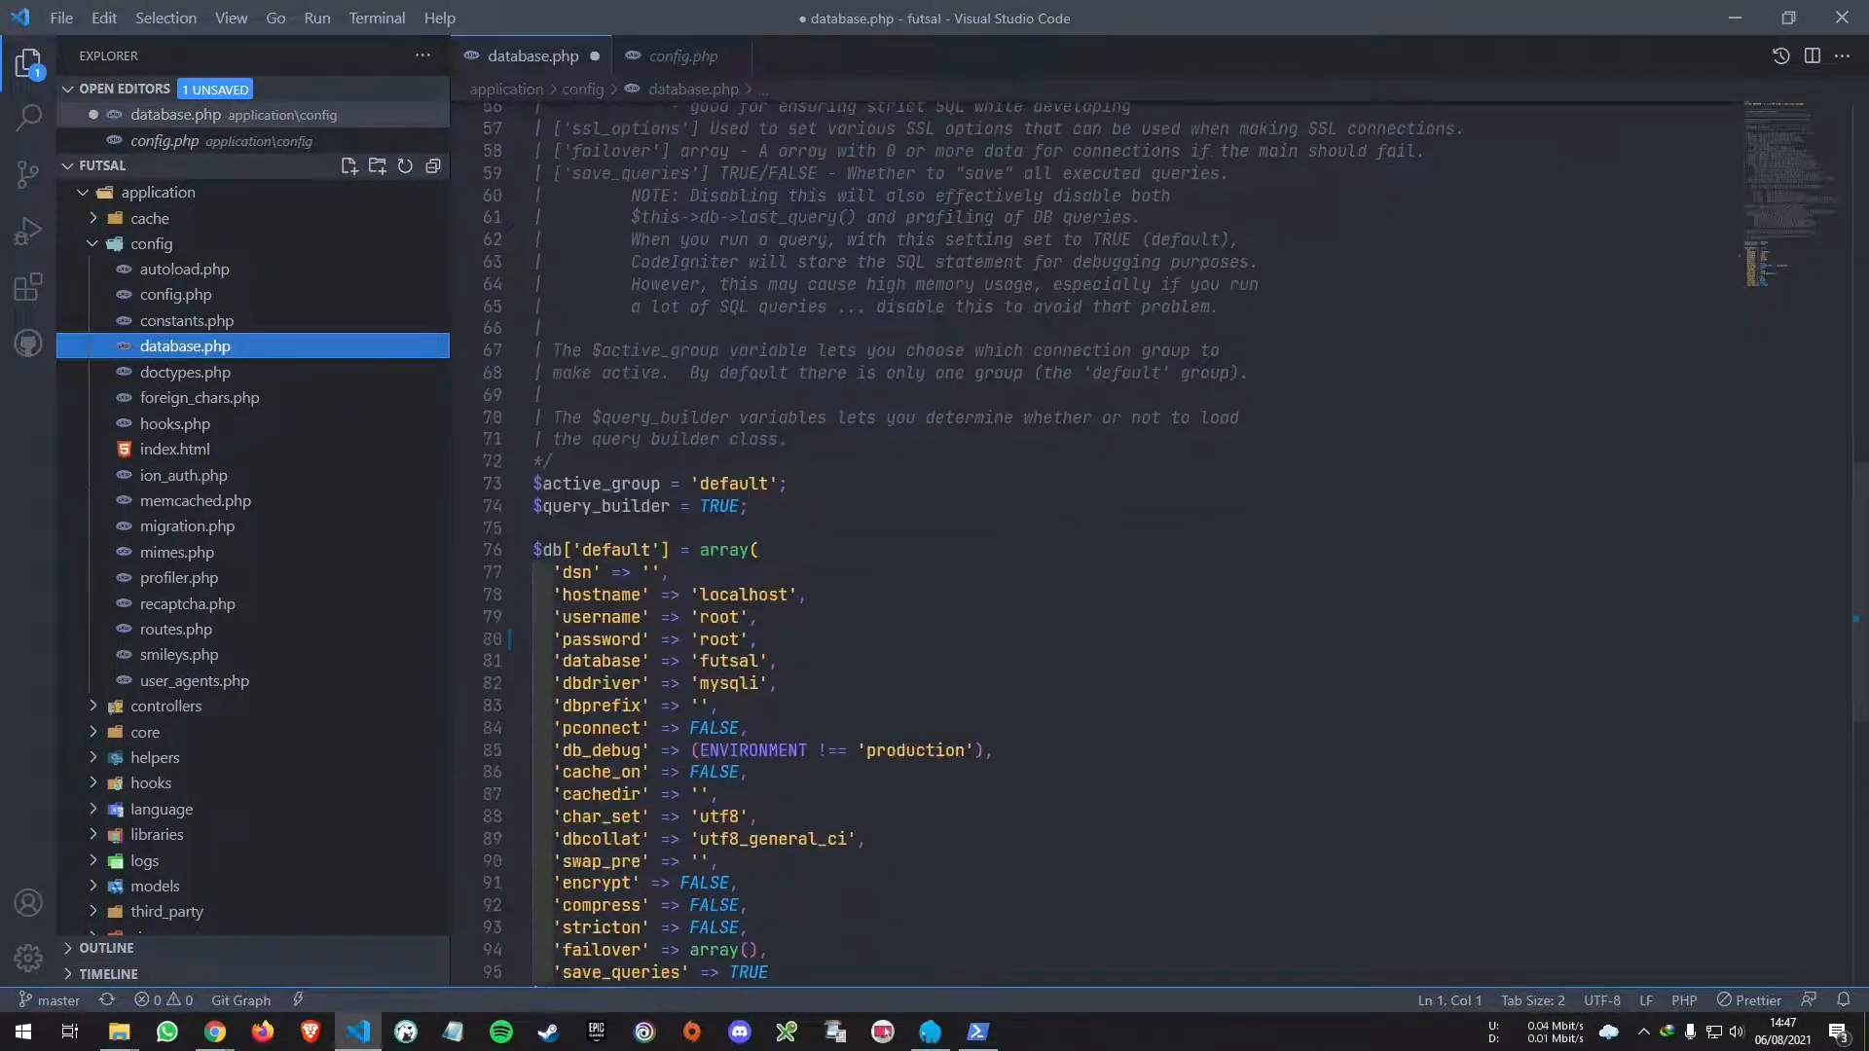
- Try saving database.php, dismiss the save-failure message, and collapse the Explorer folders
{"action": "left_click", "coordinate": [784, 641]}
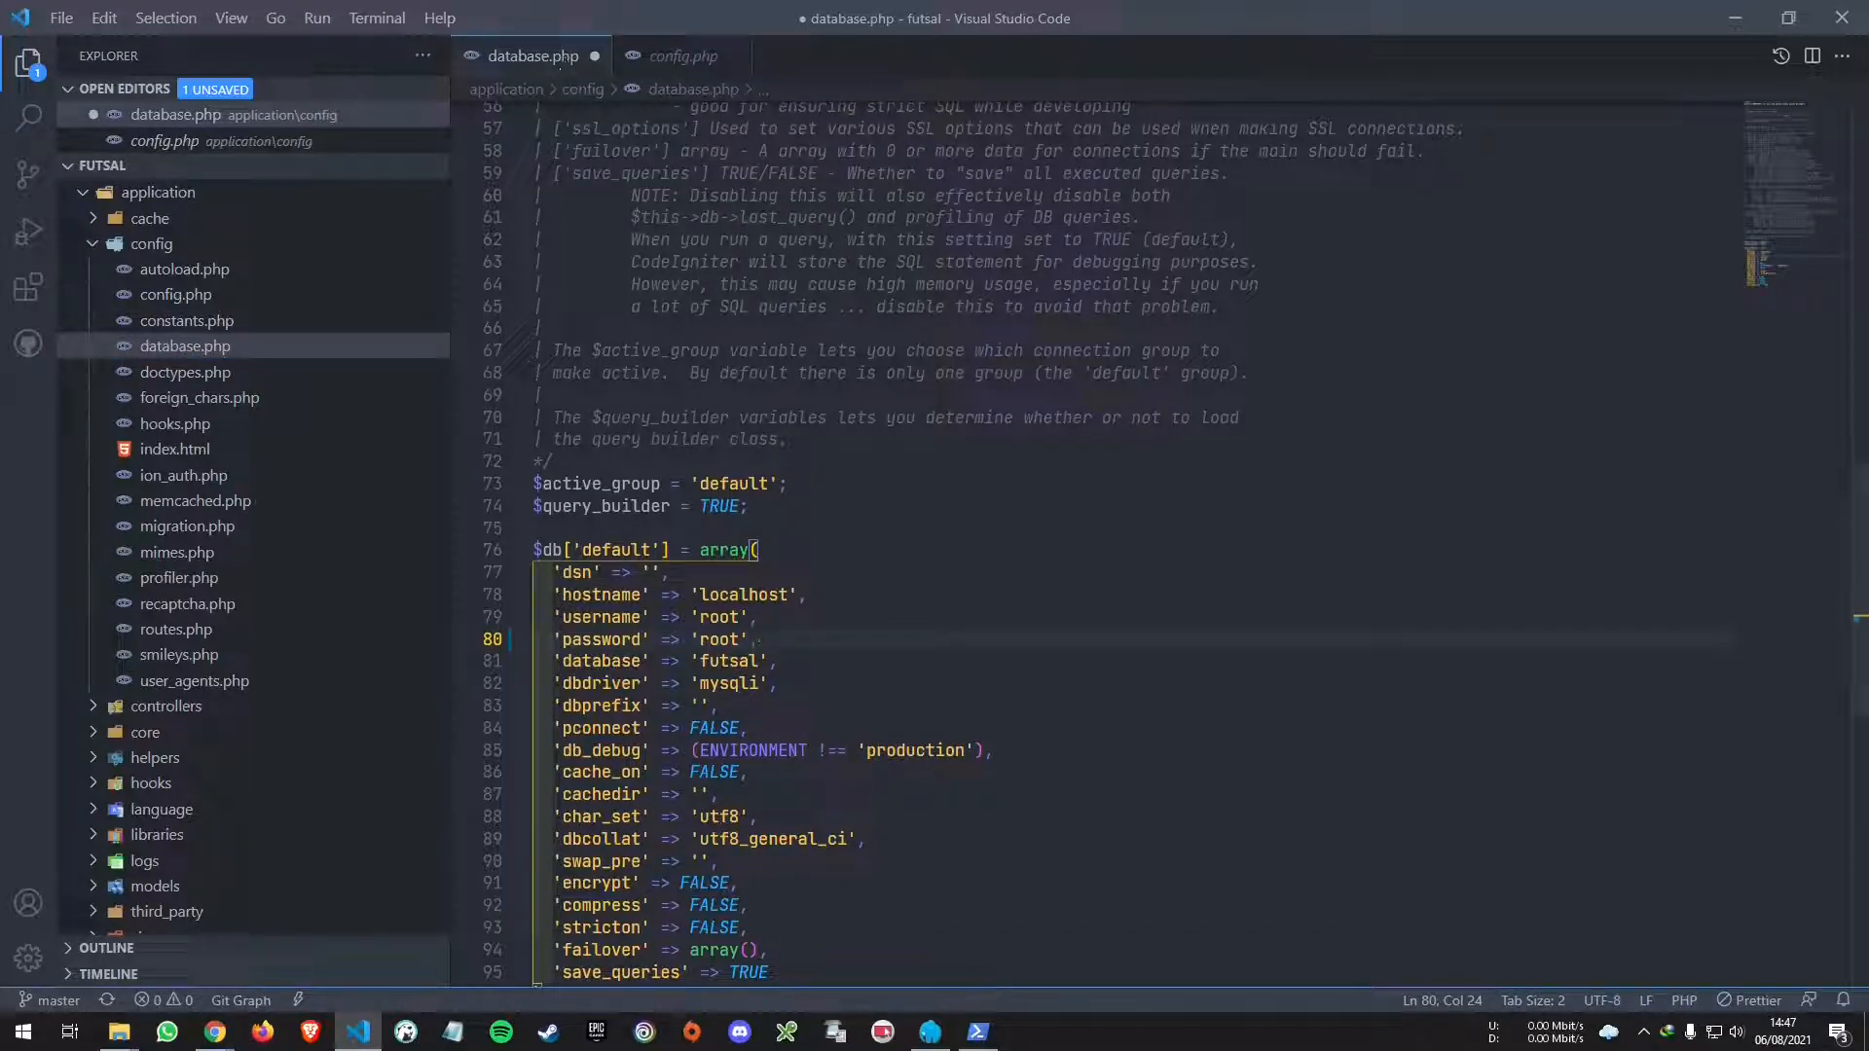
{"action": "key", "text": "ctrl+s"}
{"action": "left_click", "coordinate": [542, 328]}
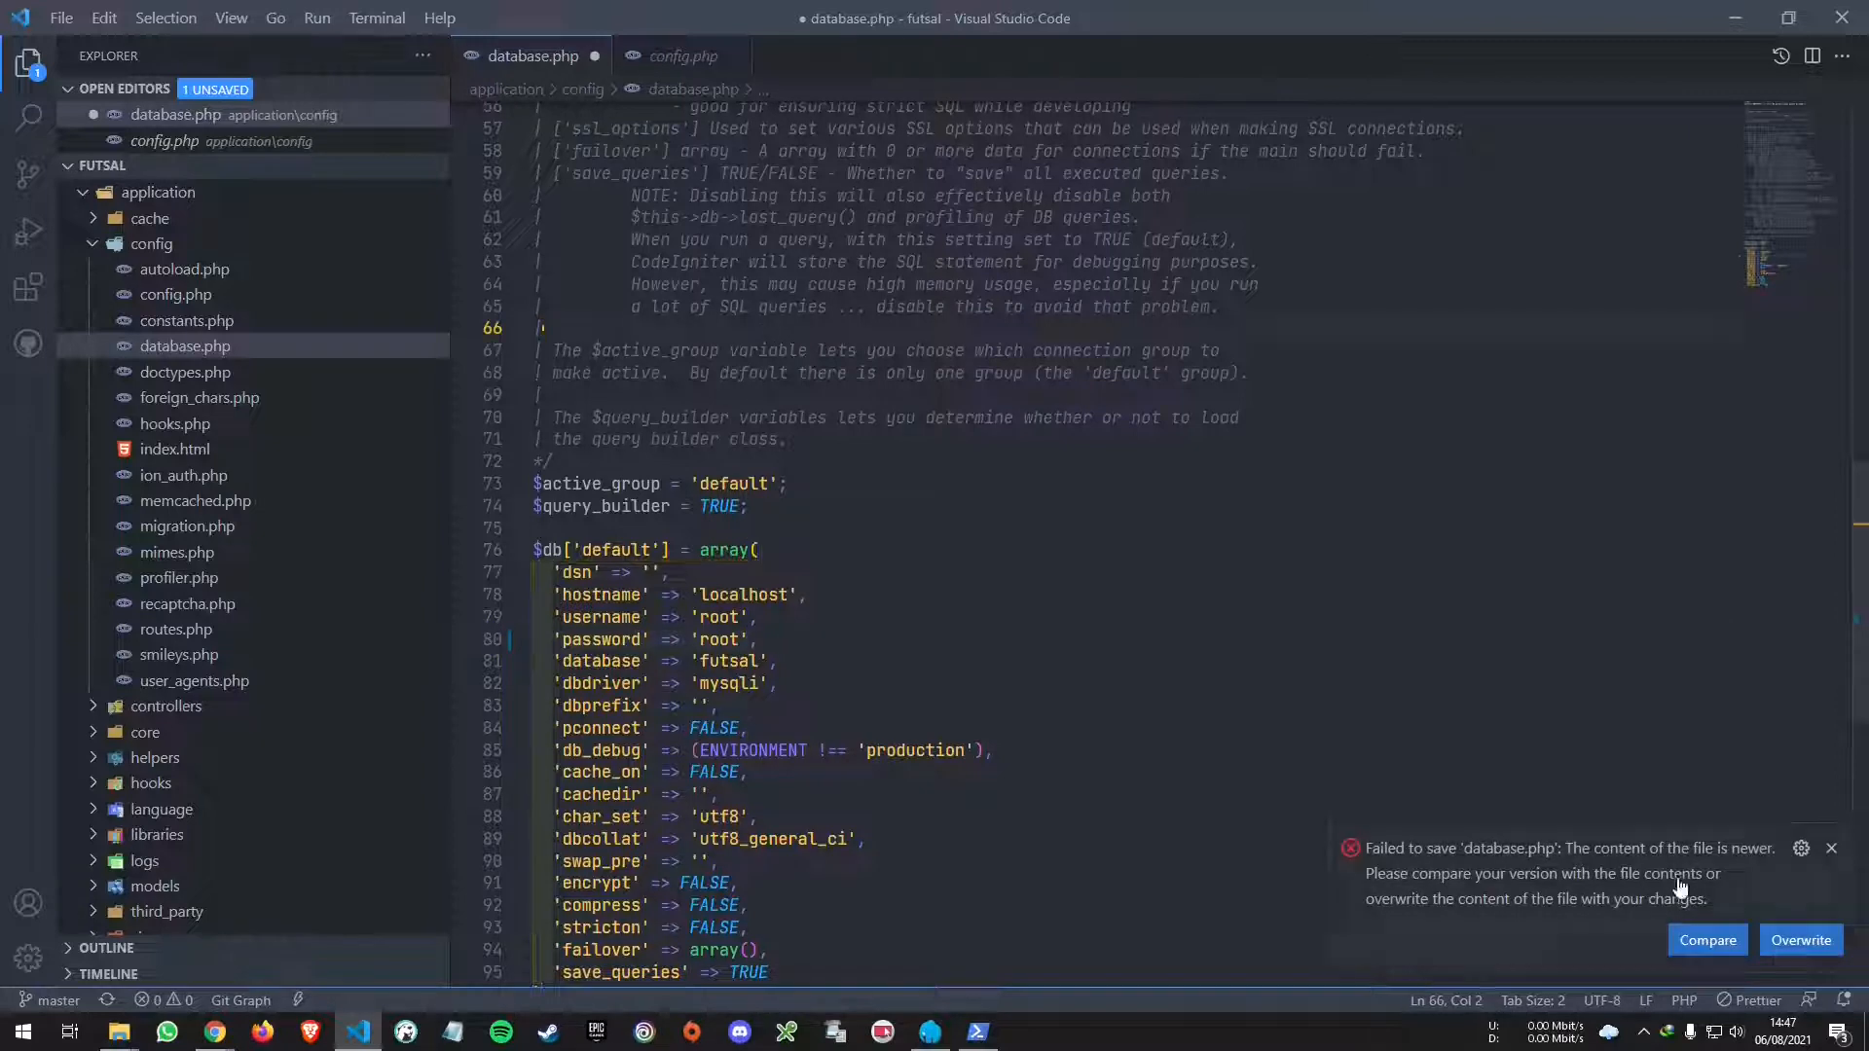
{"action": "left_click", "coordinate": [1831, 848]}
{"action": "left_click", "coordinate": [170, 242]}
{"action": "left_click", "coordinate": [173, 194]}
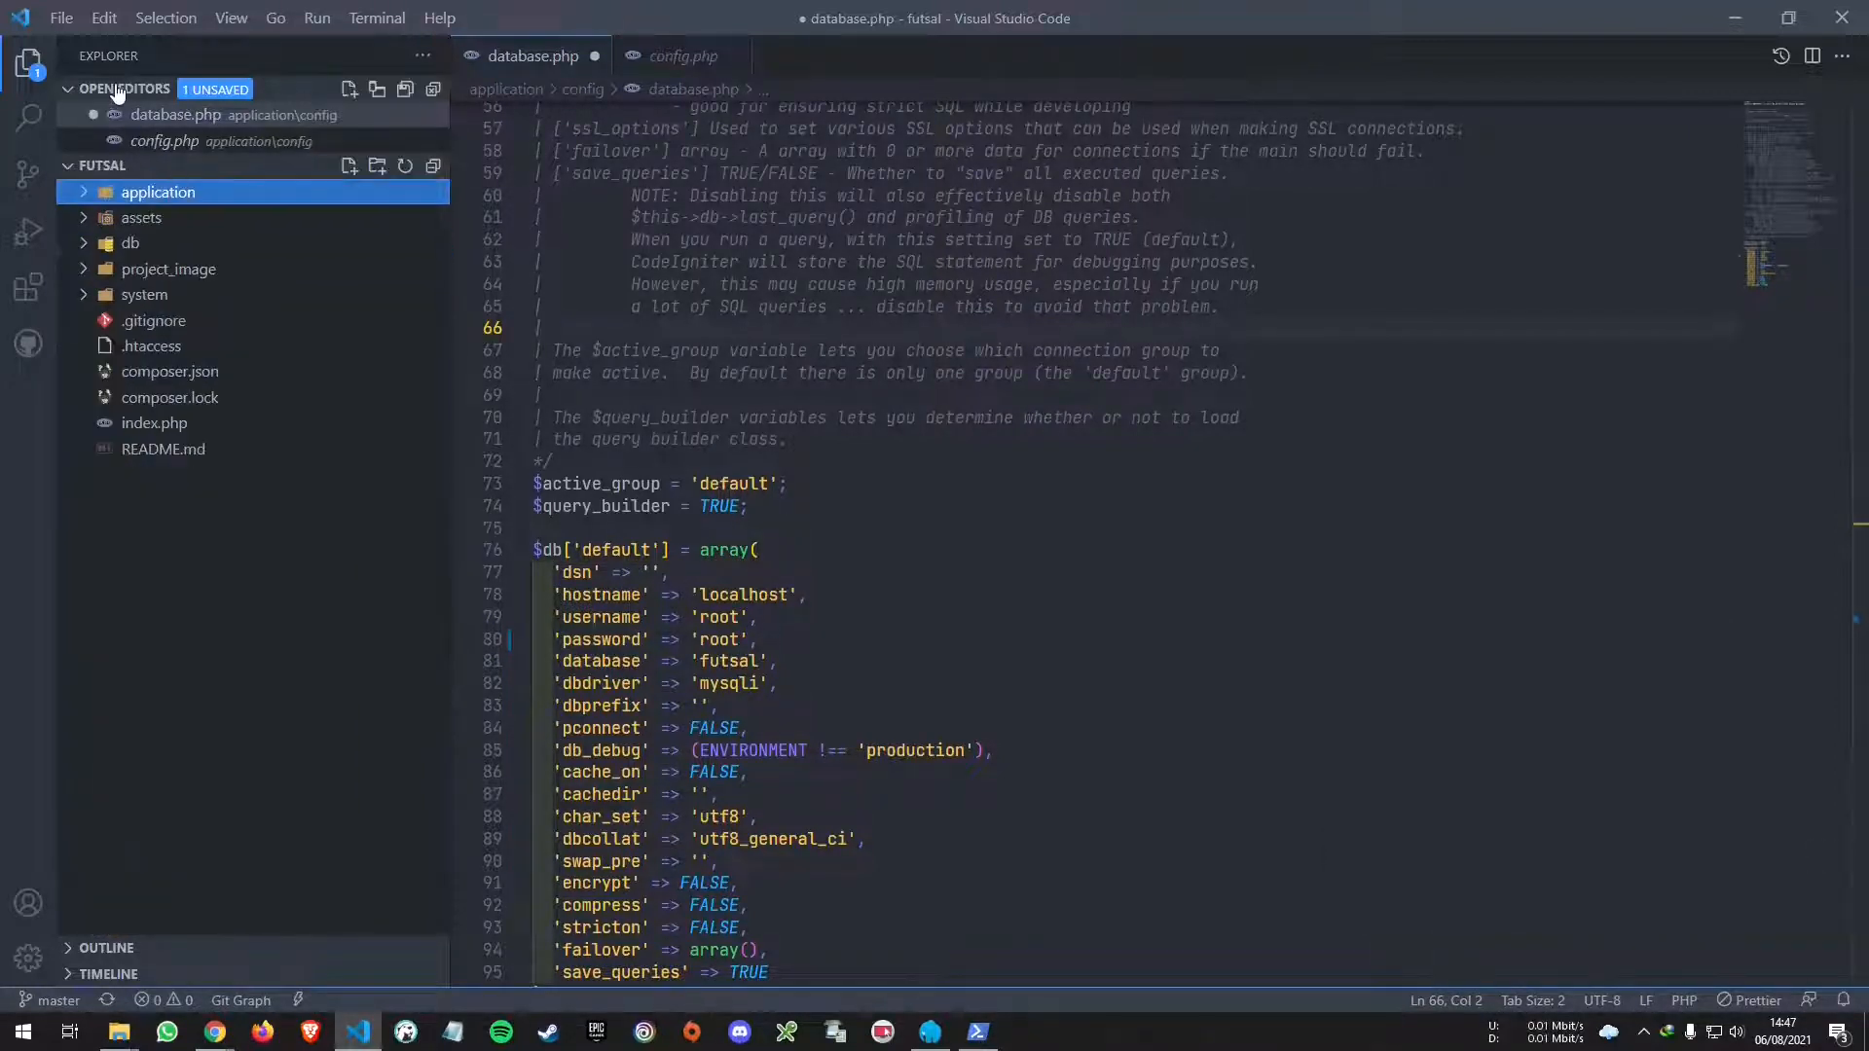
{"action": "left_click", "coordinate": [121, 89]}
- Close VS Code and reopen the futsal folder from Laragon's www folder with Code
{"action": "left_click", "coordinate": [1840, 19]}
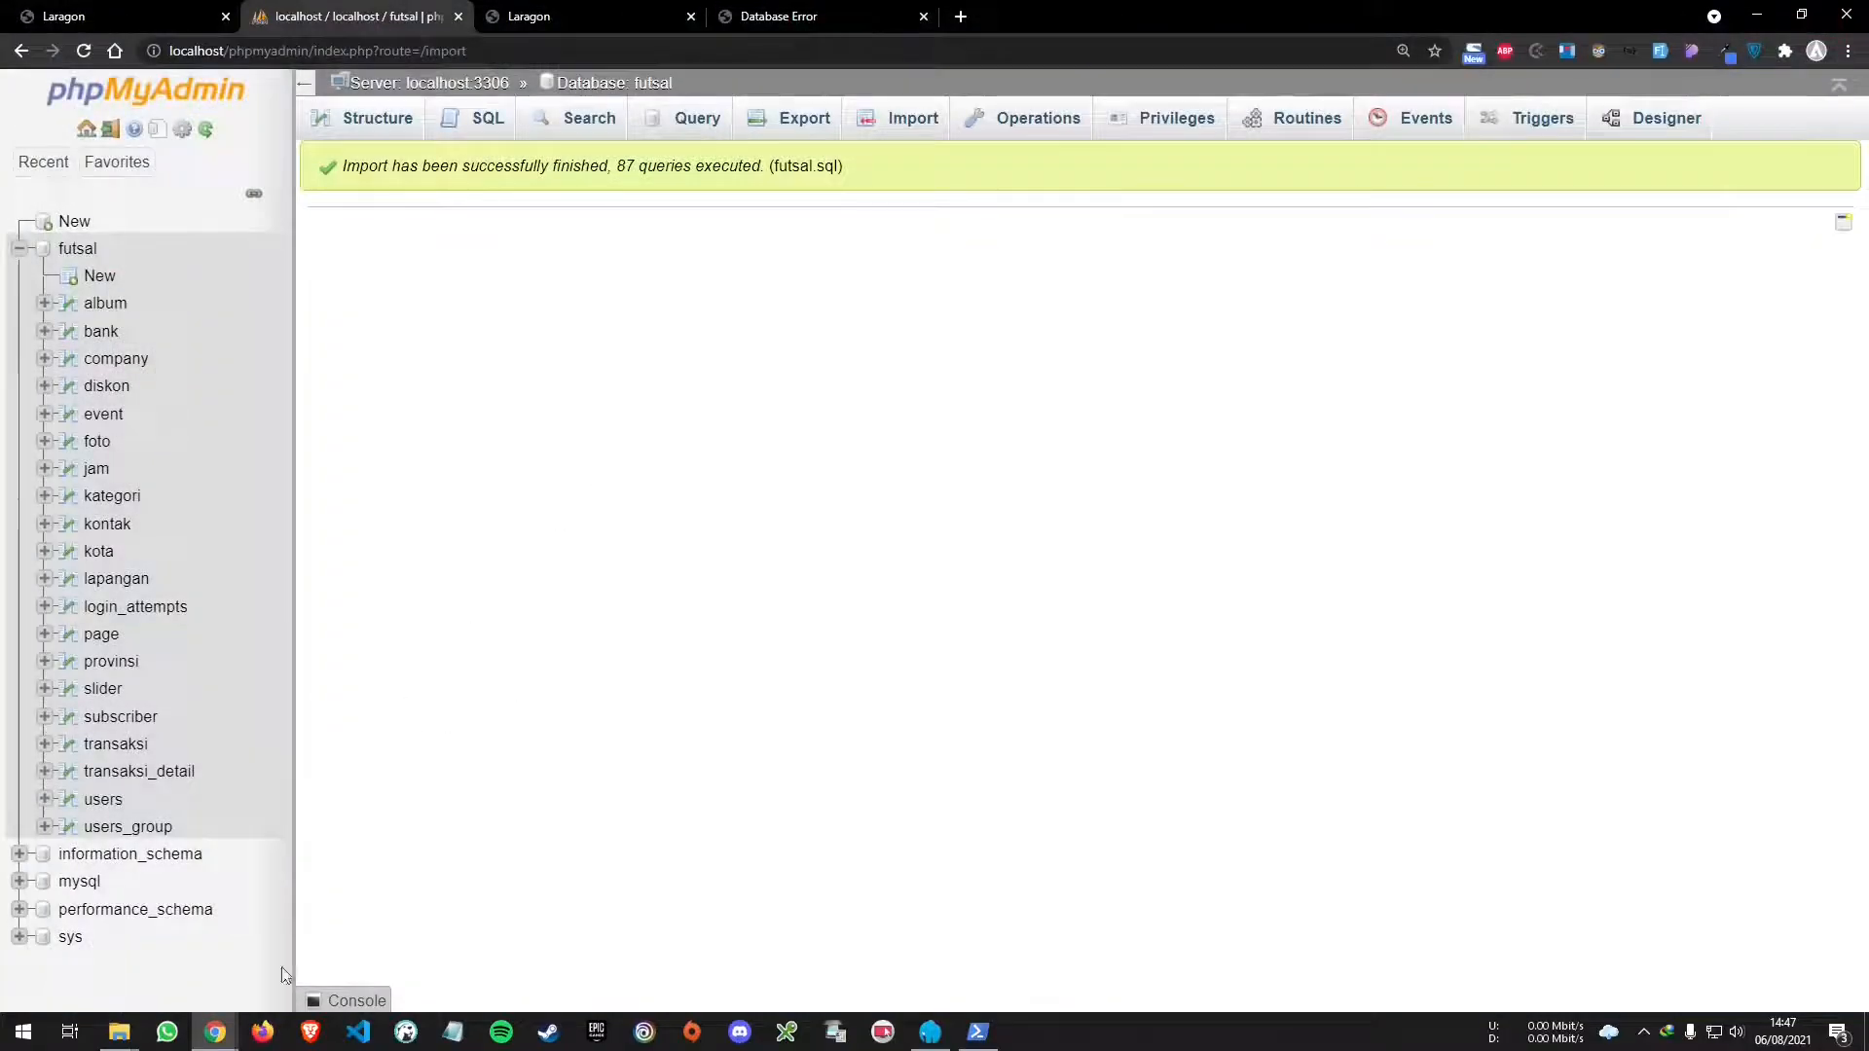
{"action": "mouse_move", "coordinate": [119, 1033]}
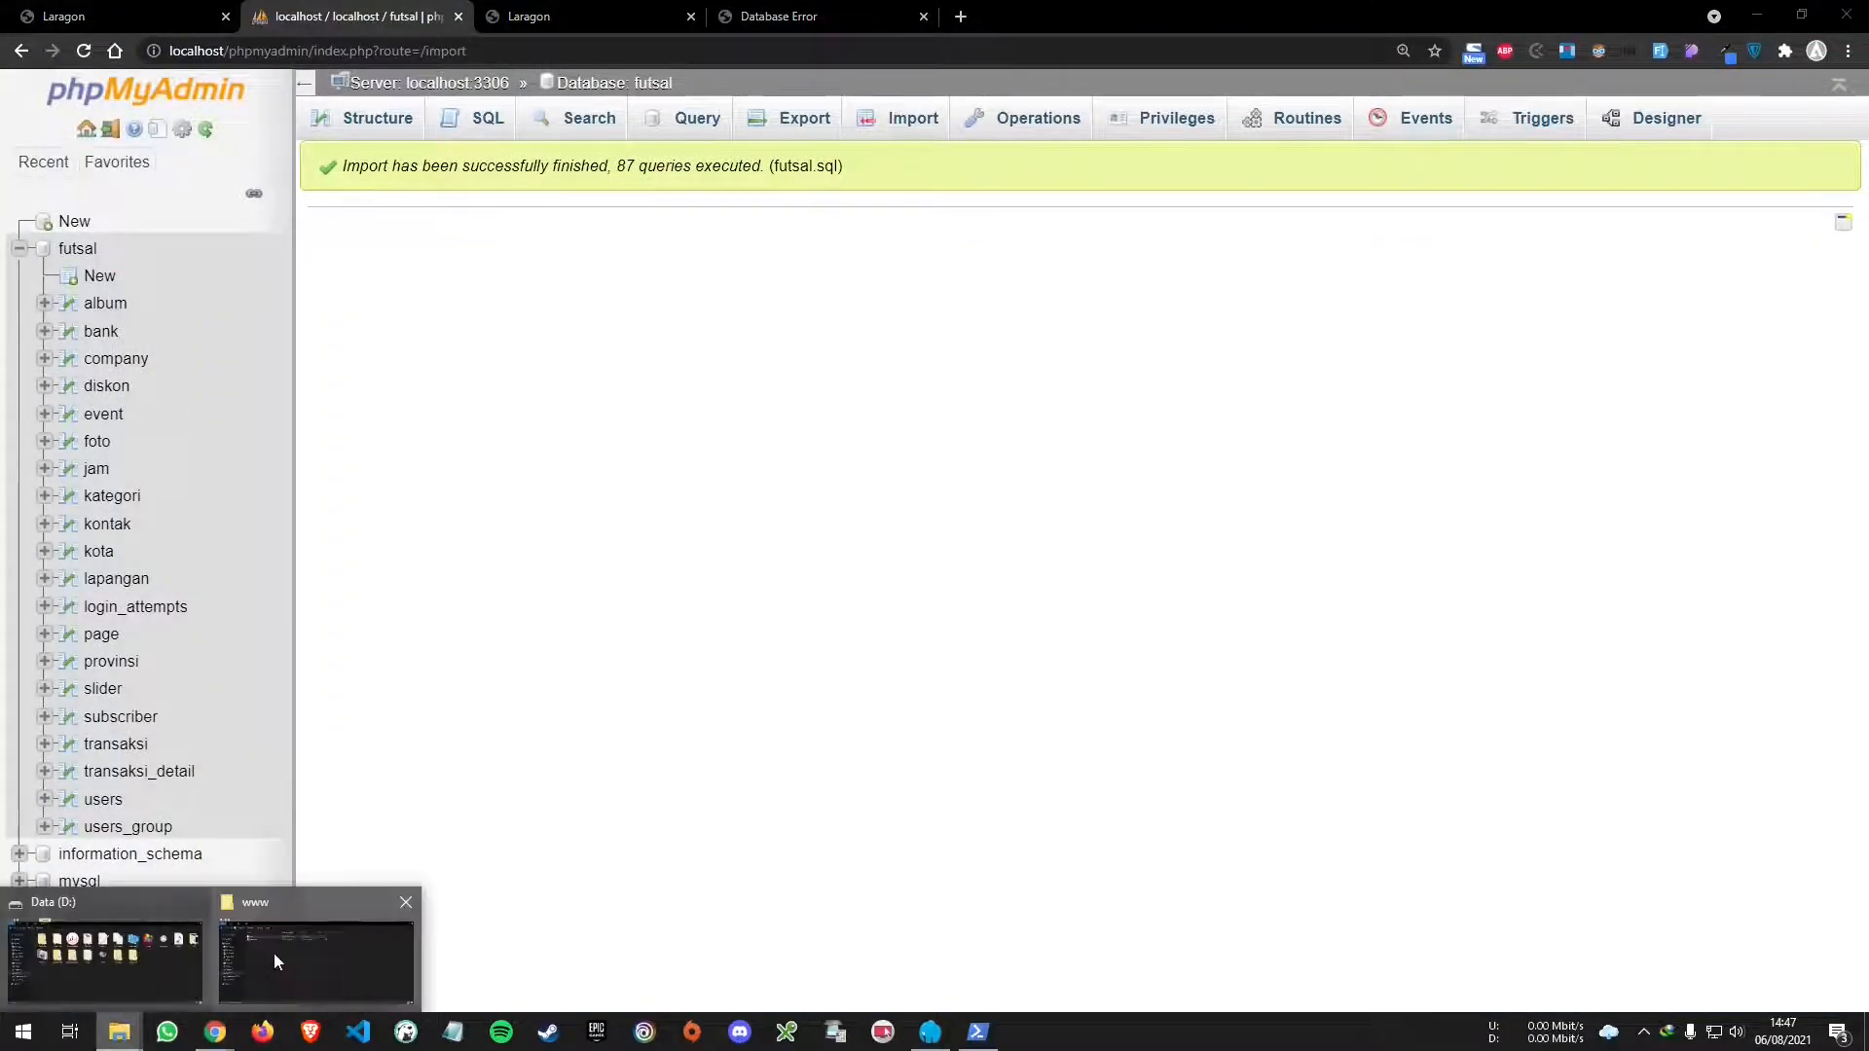
{"action": "left_click", "coordinate": [272, 954]}
{"action": "right_click", "coordinate": [697, 477]}
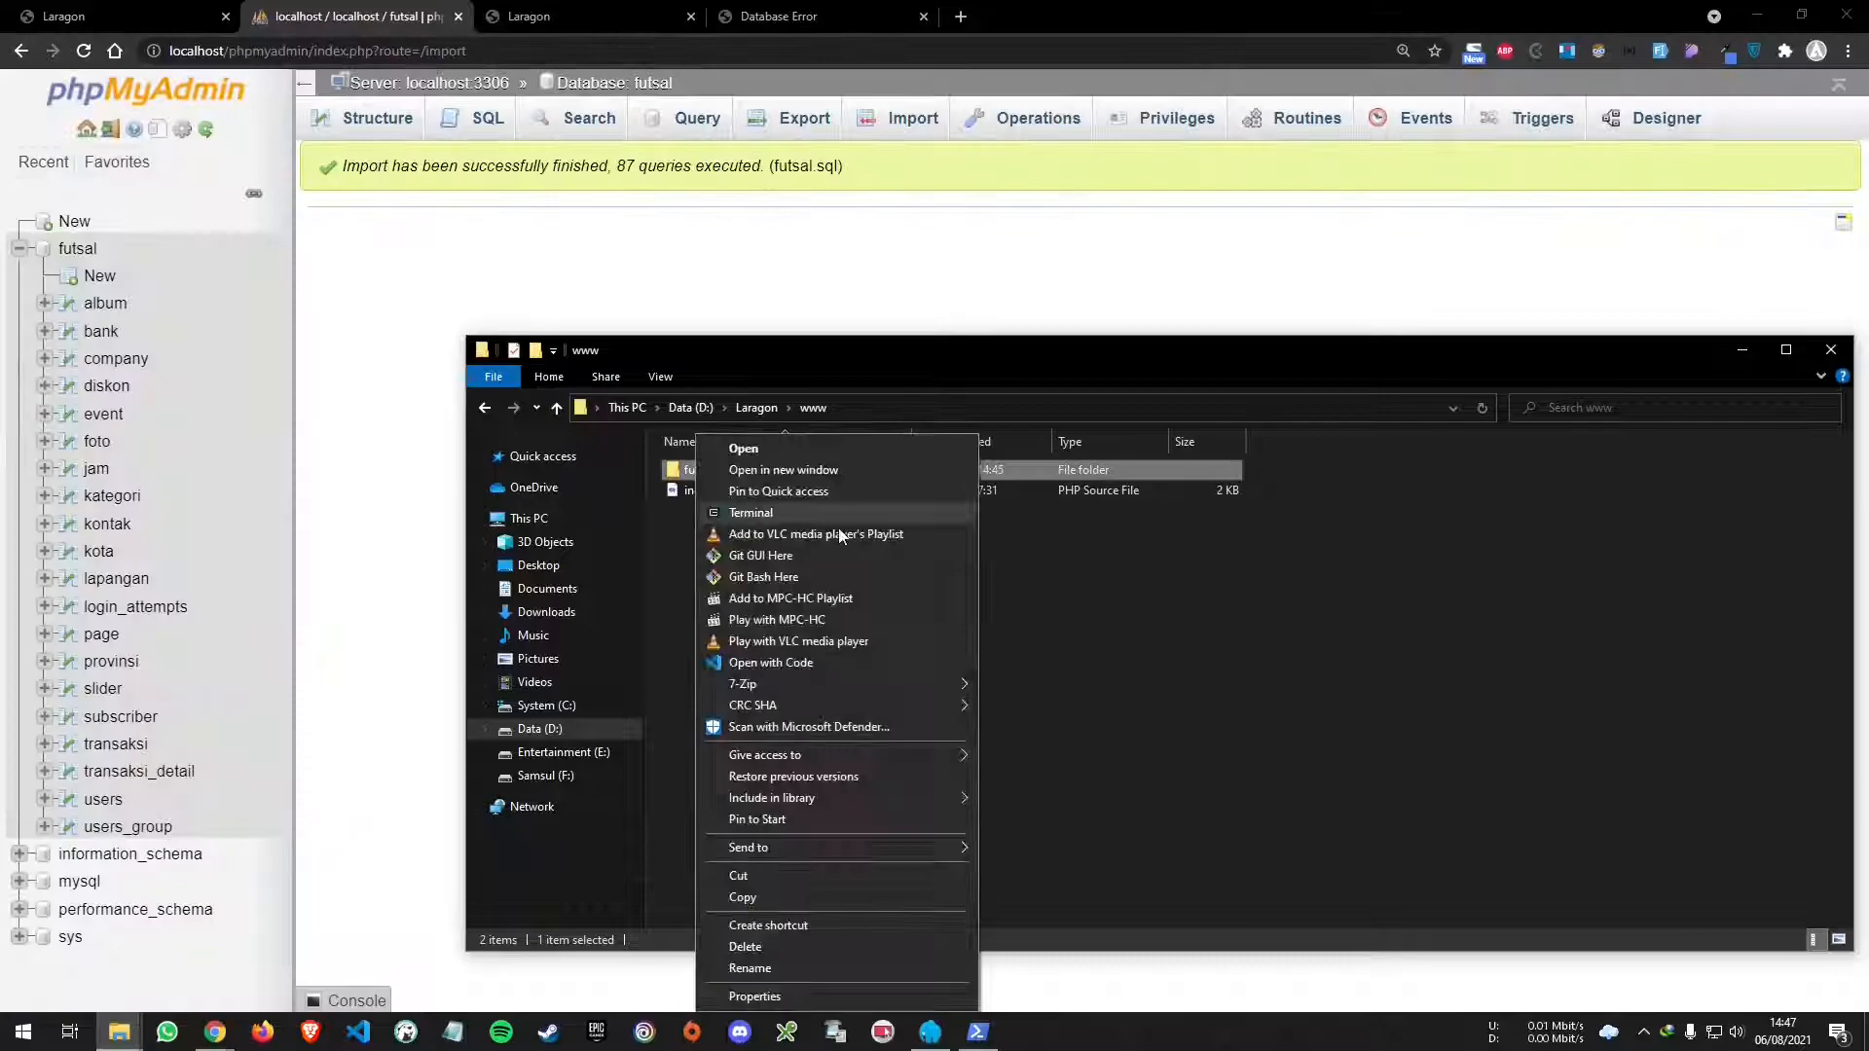
{"action": "left_click", "coordinate": [845, 666]}
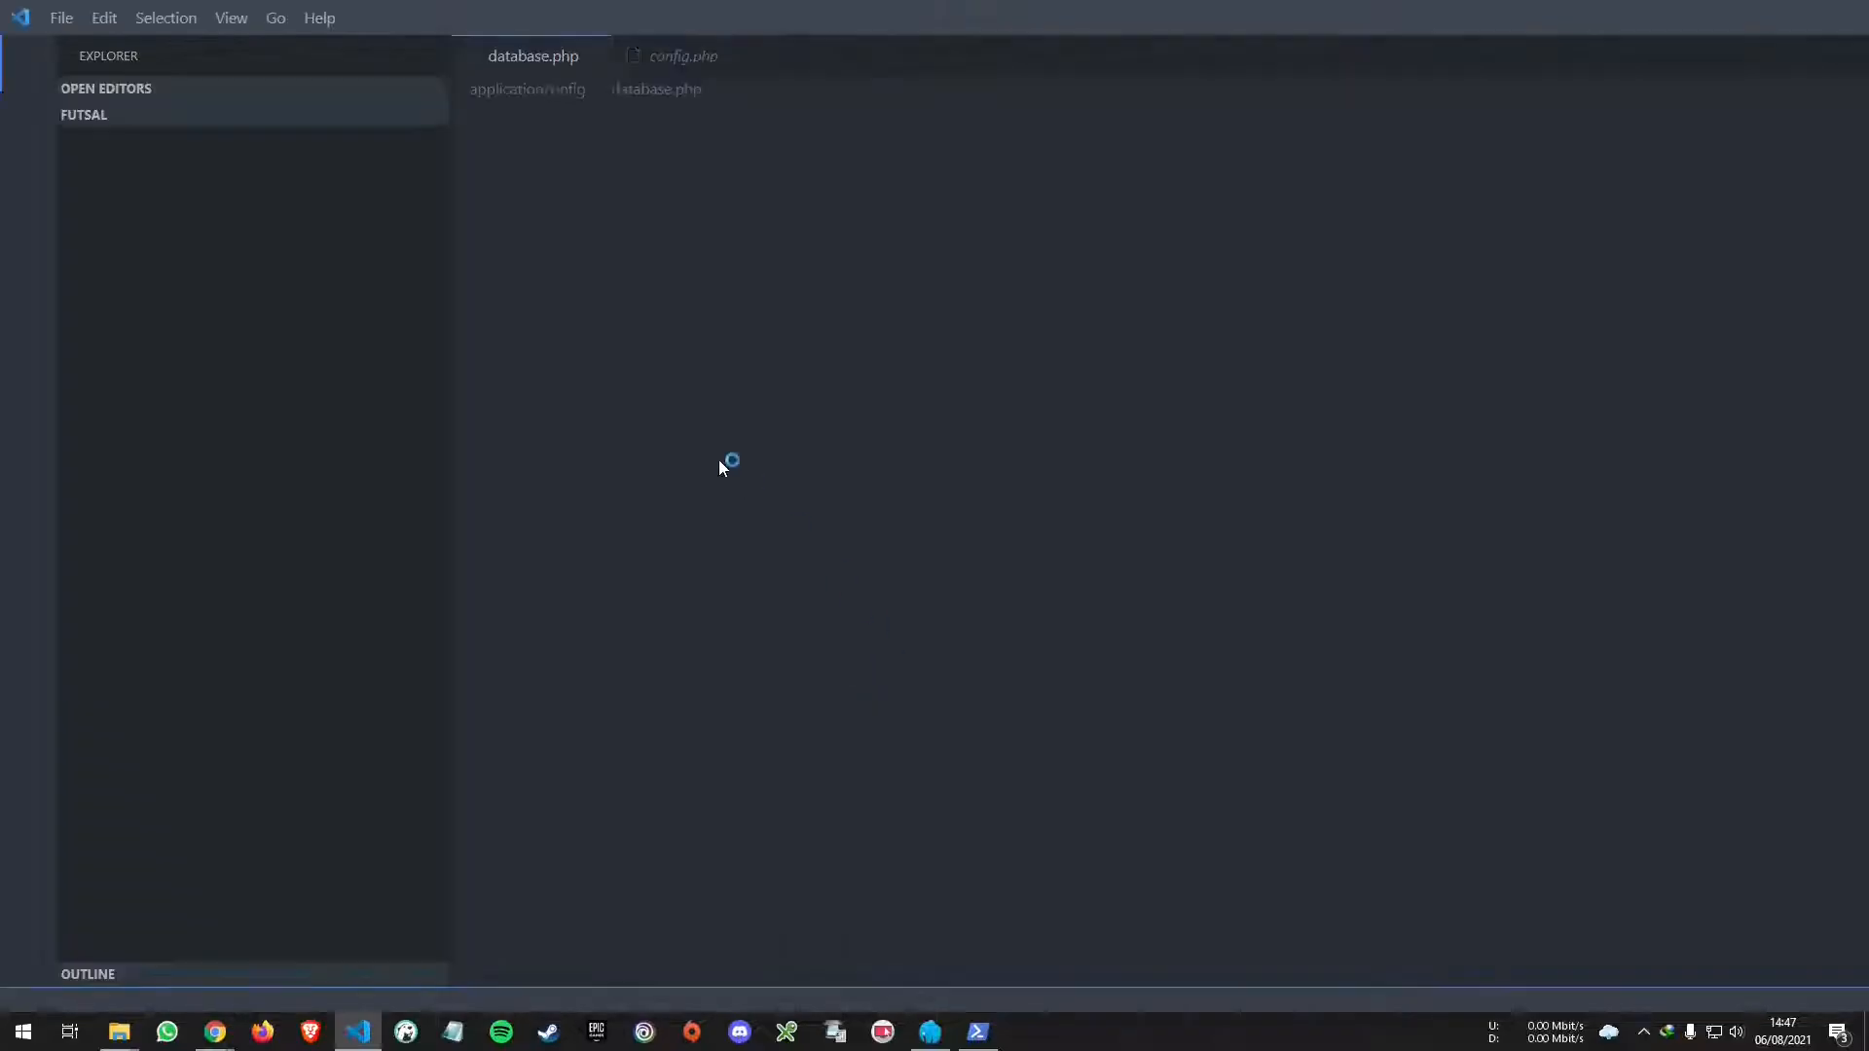
- Save database.php, overwriting the newer copy on disk
{"action": "left_click", "coordinate": [839, 462]}
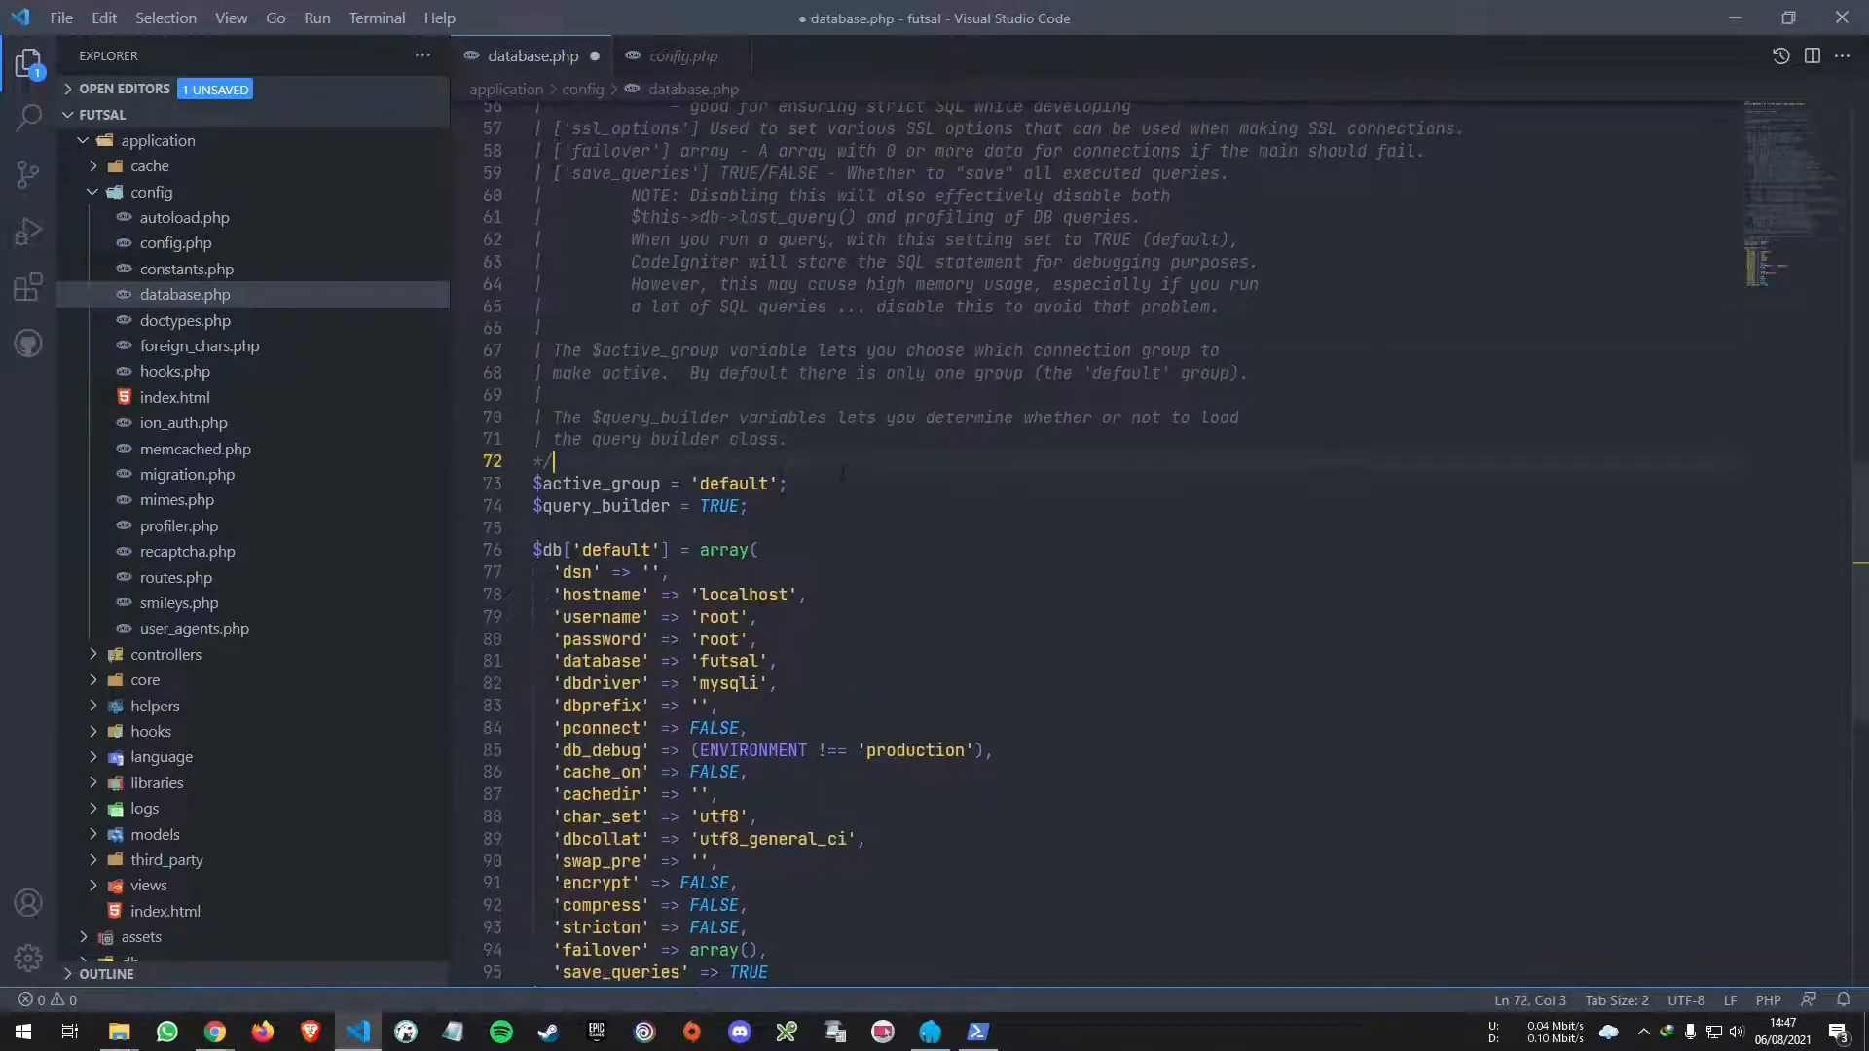
{"action": "key", "text": "ctrl+s"}
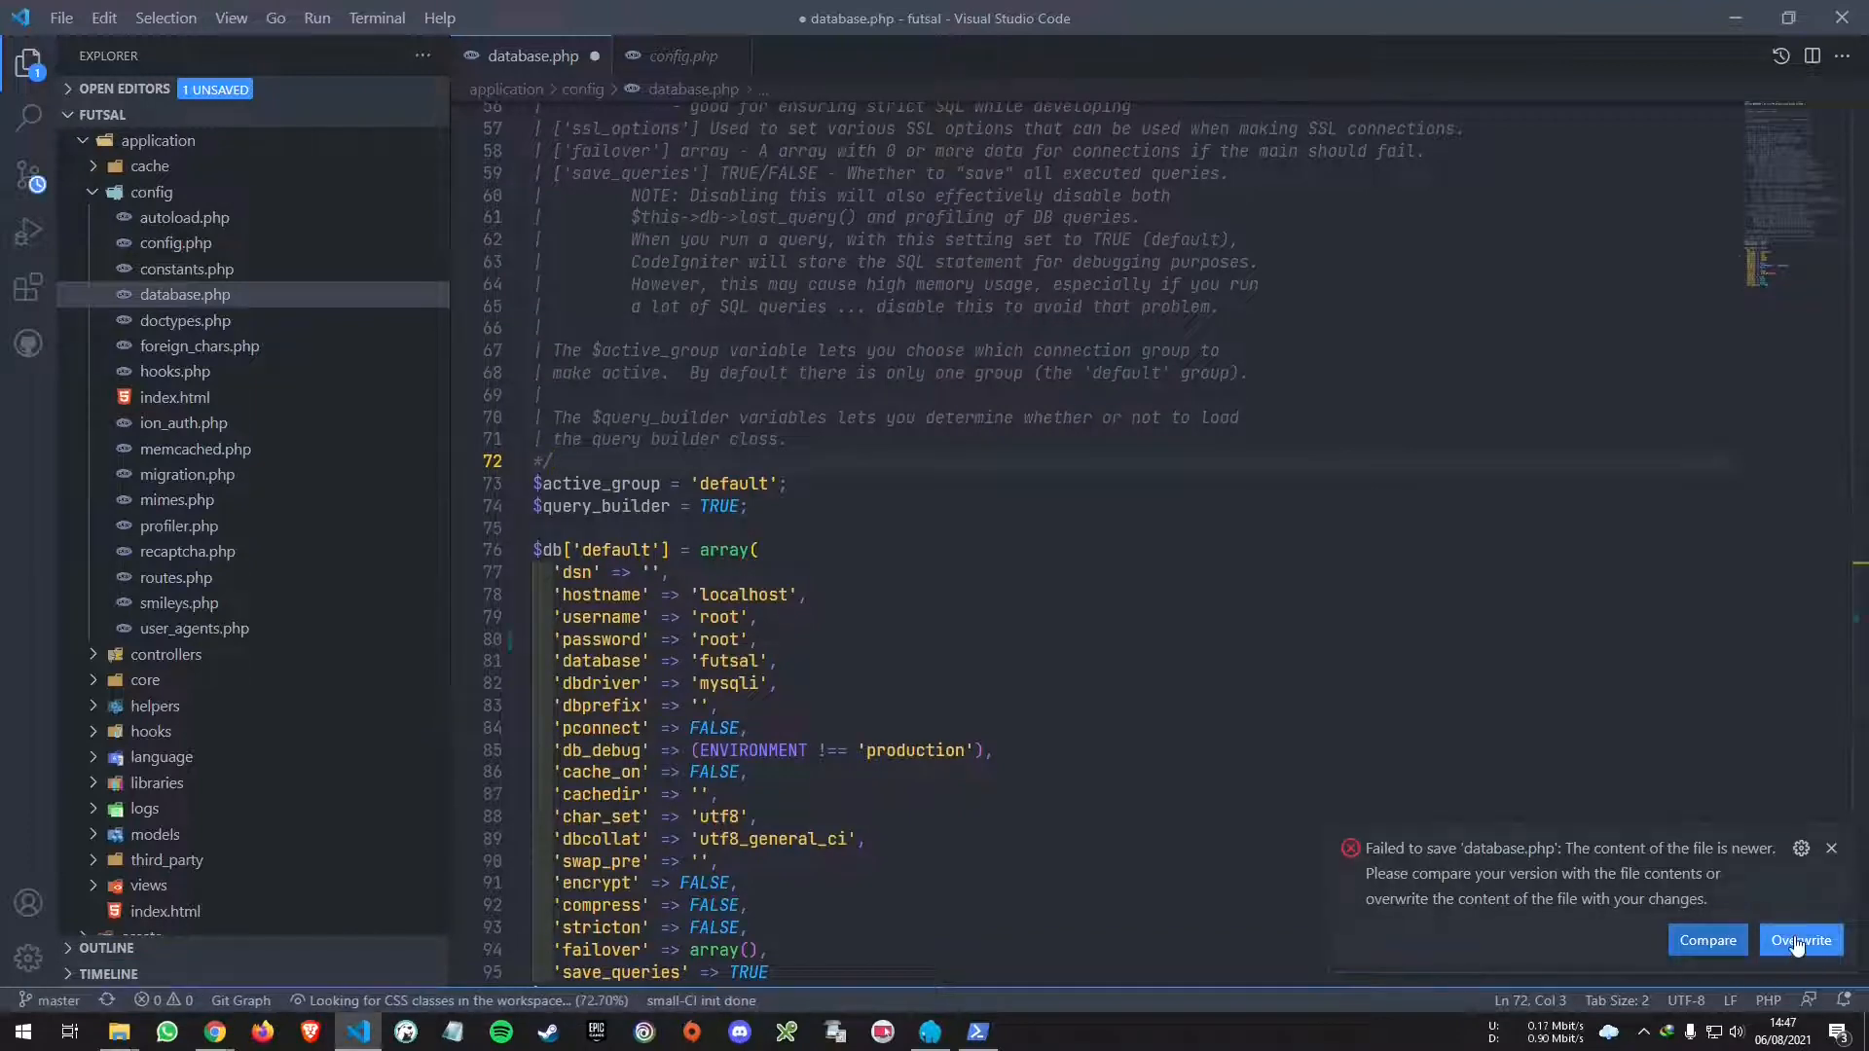
{"action": "left_click", "coordinate": [1803, 940]}
{"action": "left_click", "coordinate": [808, 417]}
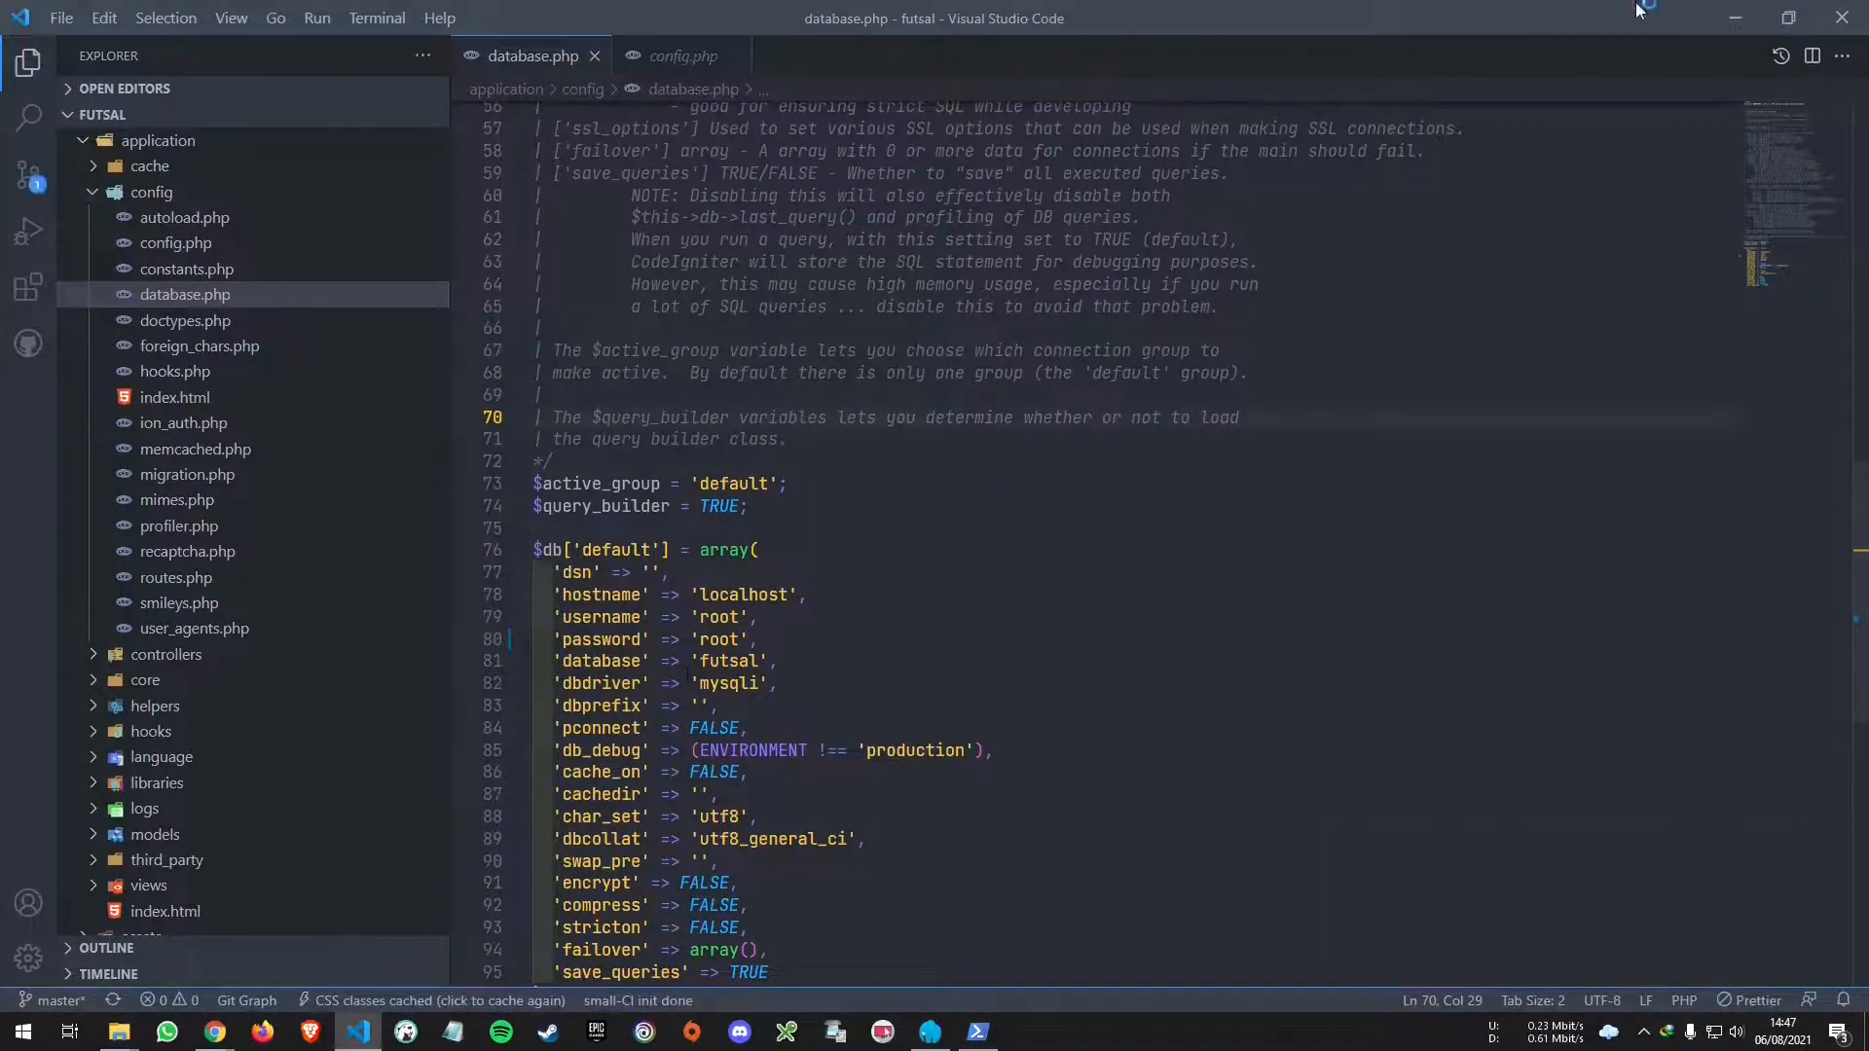
- Collapse the config and application folders in VS Code's explorer
{"action": "left_click", "coordinate": [1735, 17]}
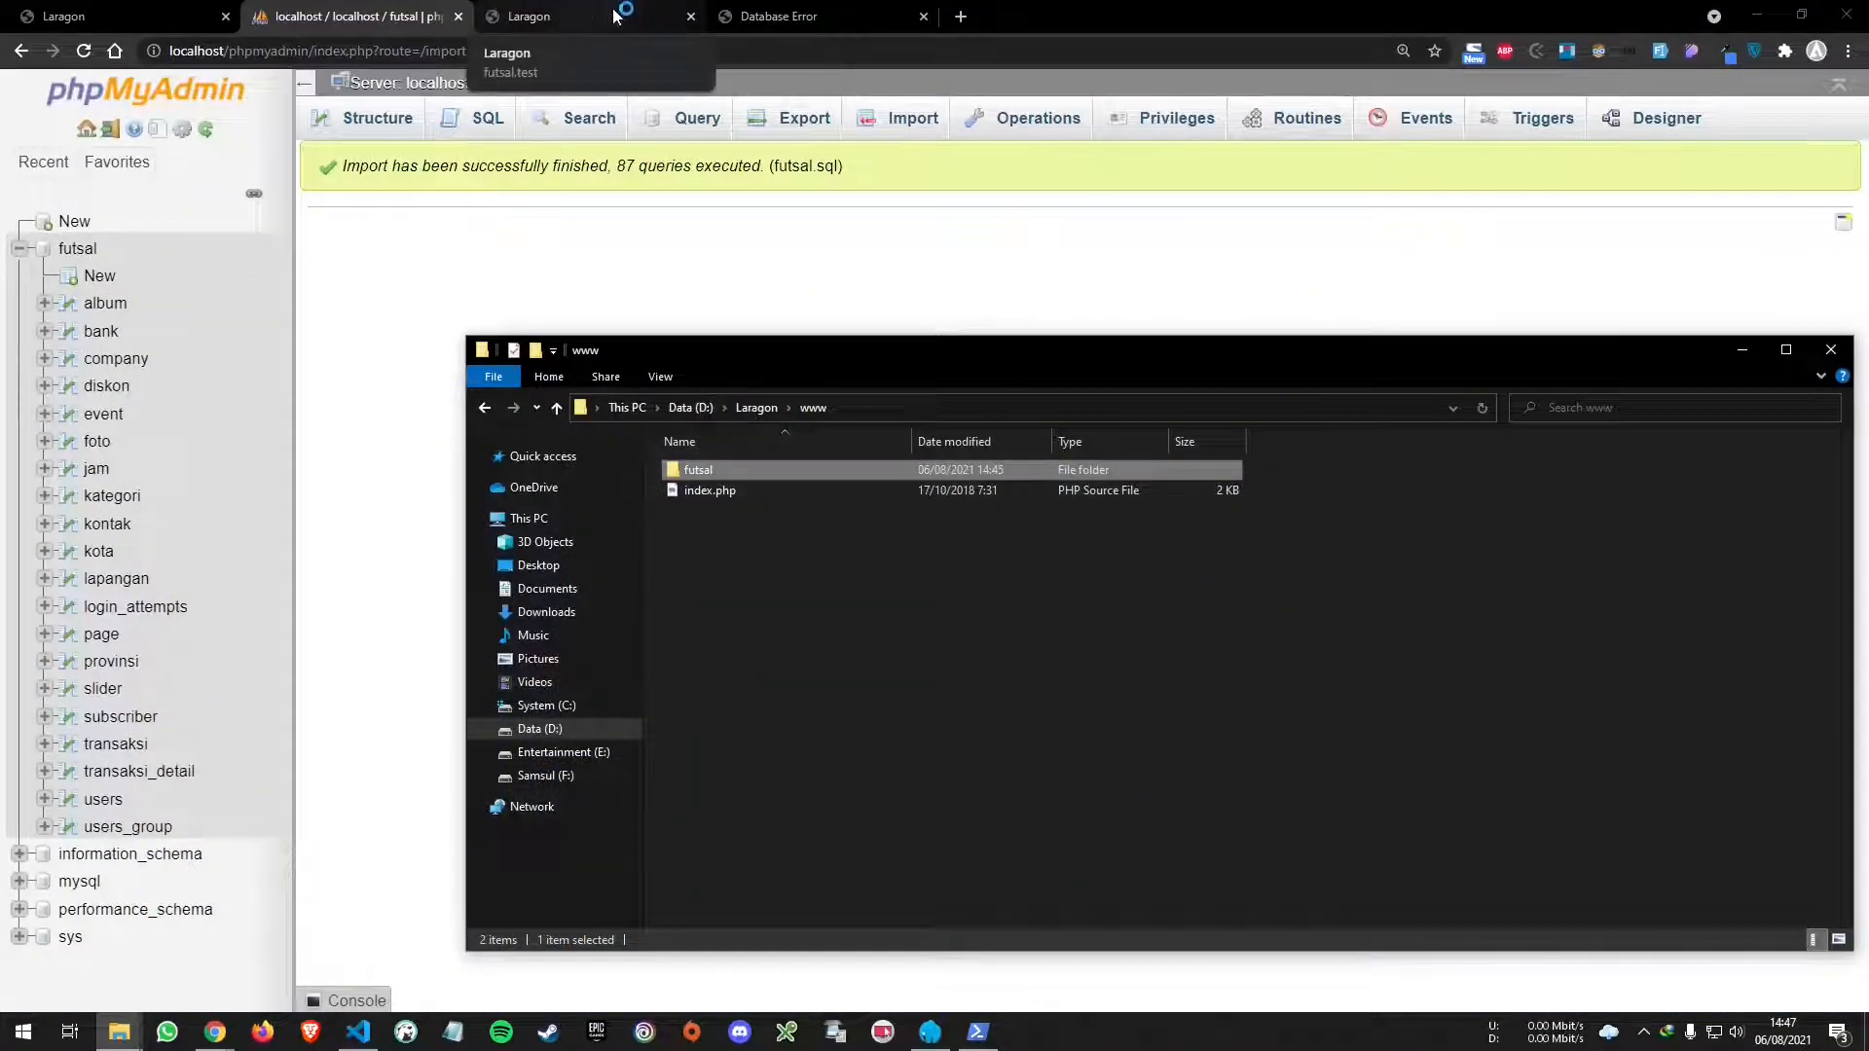
{"action": "left_click", "coordinate": [358, 1031]}
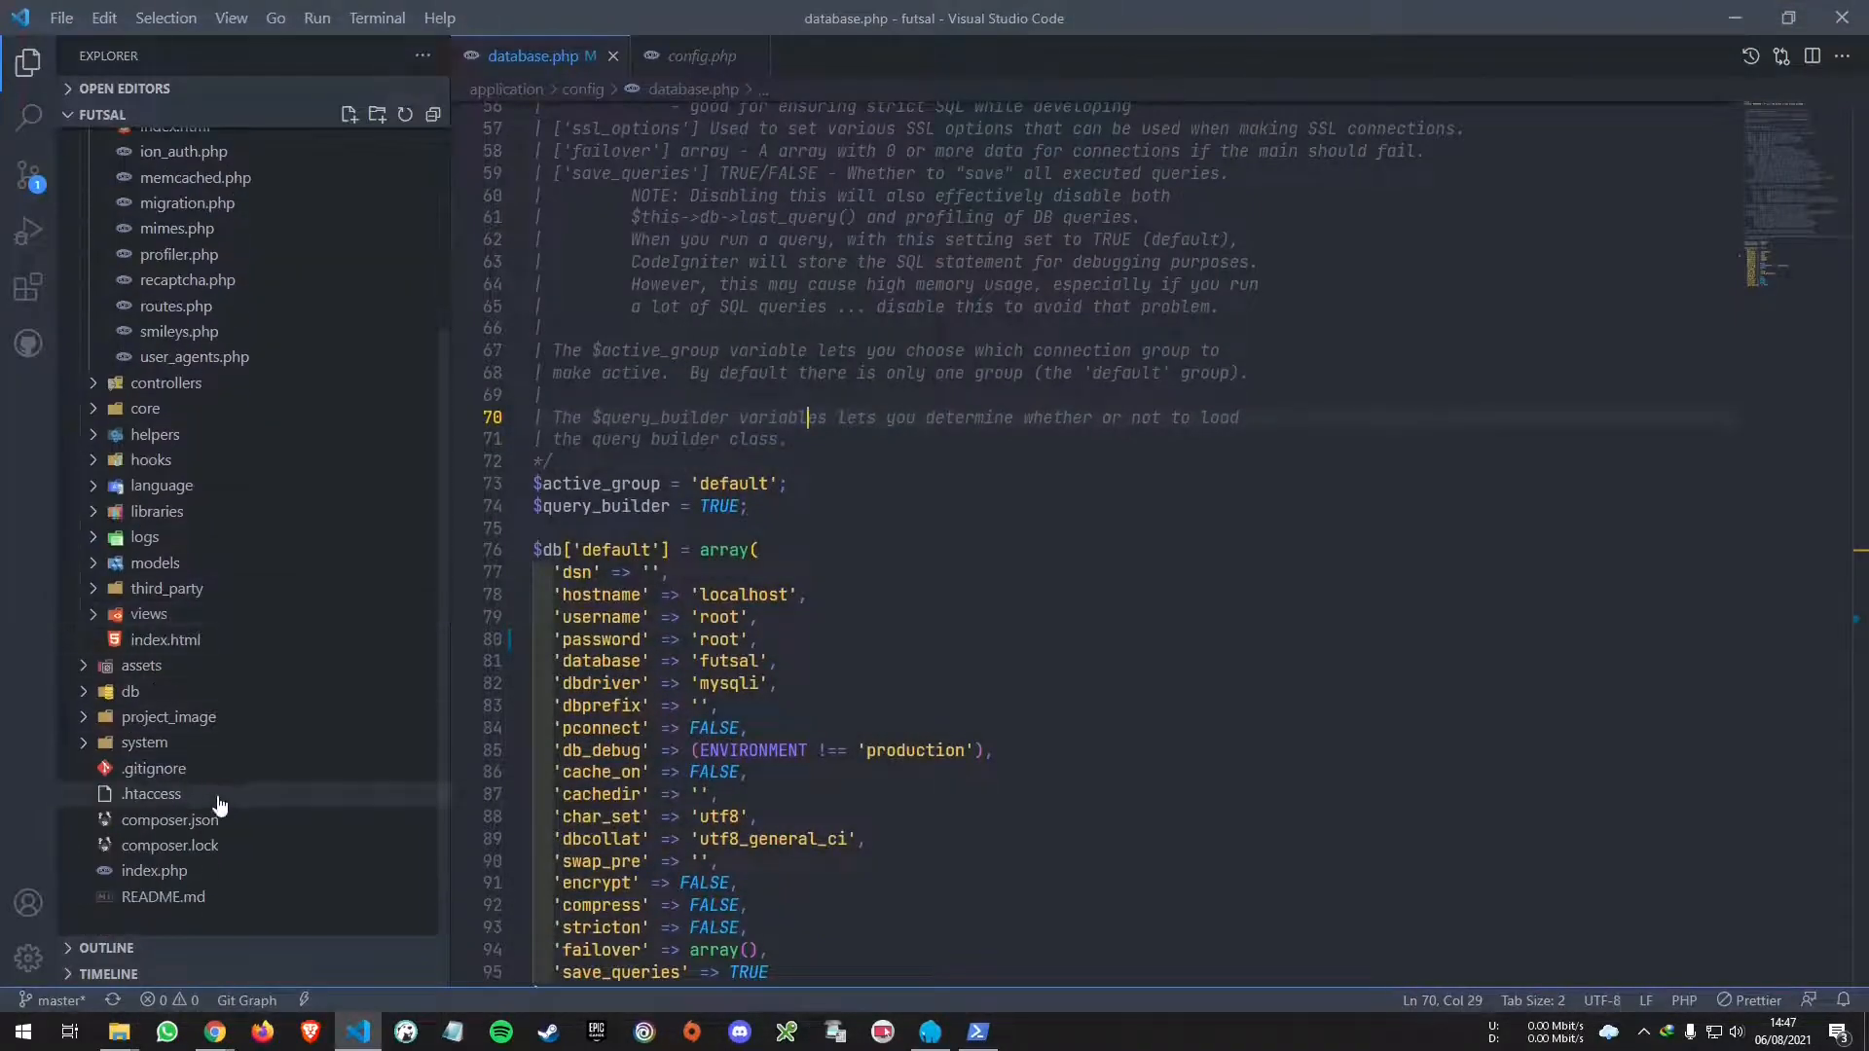
{"action": "scroll", "coordinate": [243, 735], "scroll_direction": "up", "scroll_amount": 5}
{"action": "left_click", "coordinate": [93, 192]}
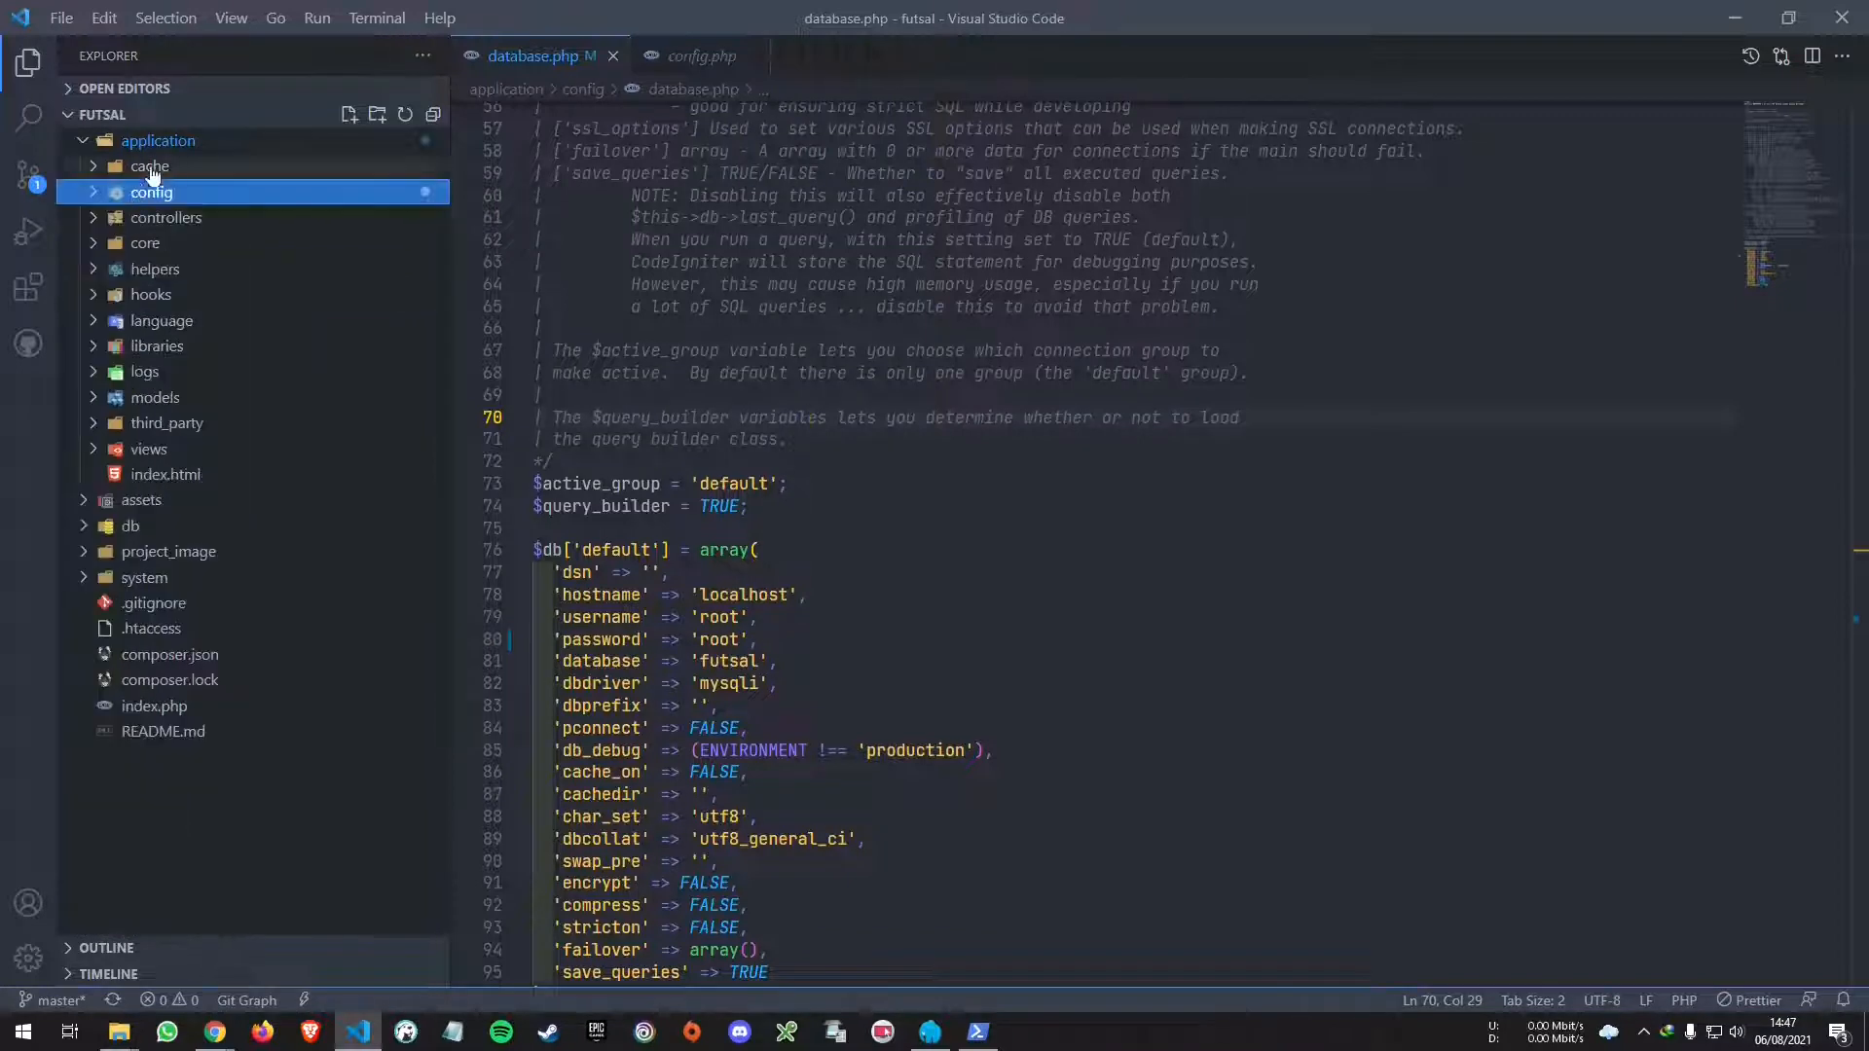
{"action": "left_click", "coordinate": [89, 141]}
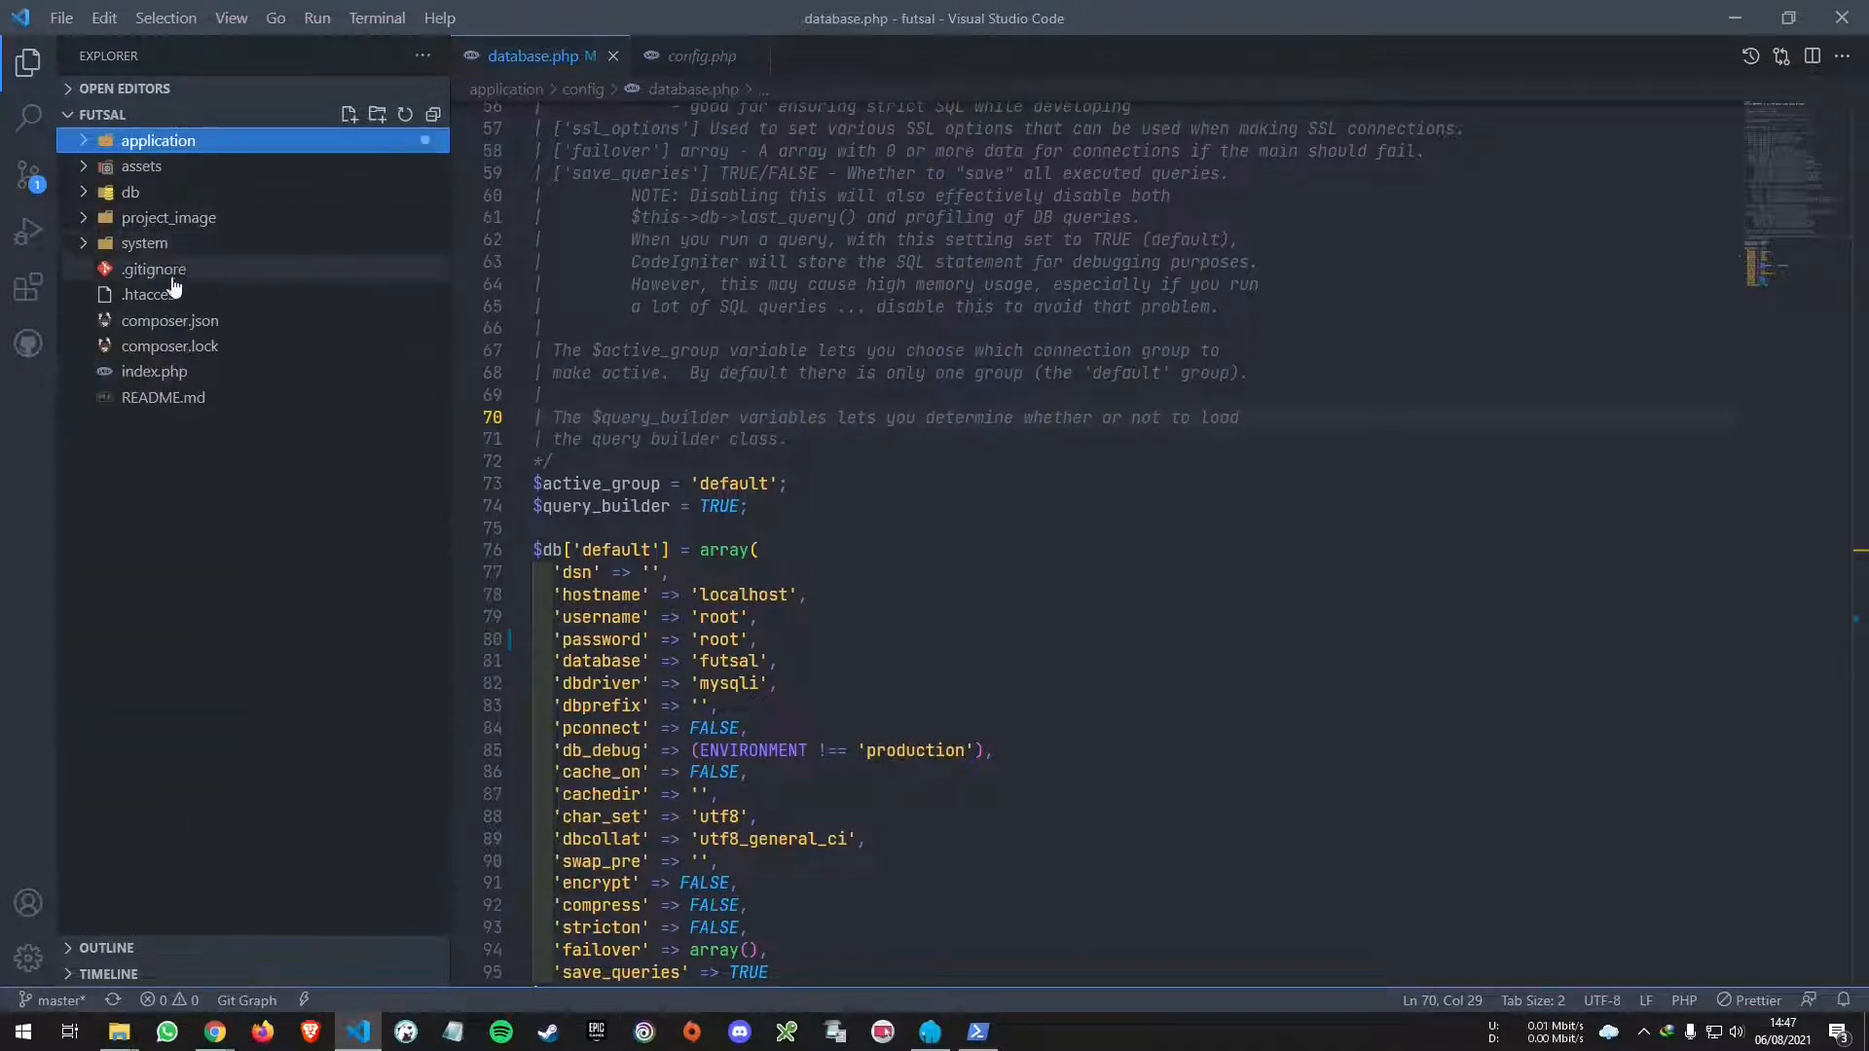
- Open the futsal folder in File Explorer, then bring Chrome's phpMyAdmin page forward
{"action": "left_click", "coordinate": [118, 1032]}
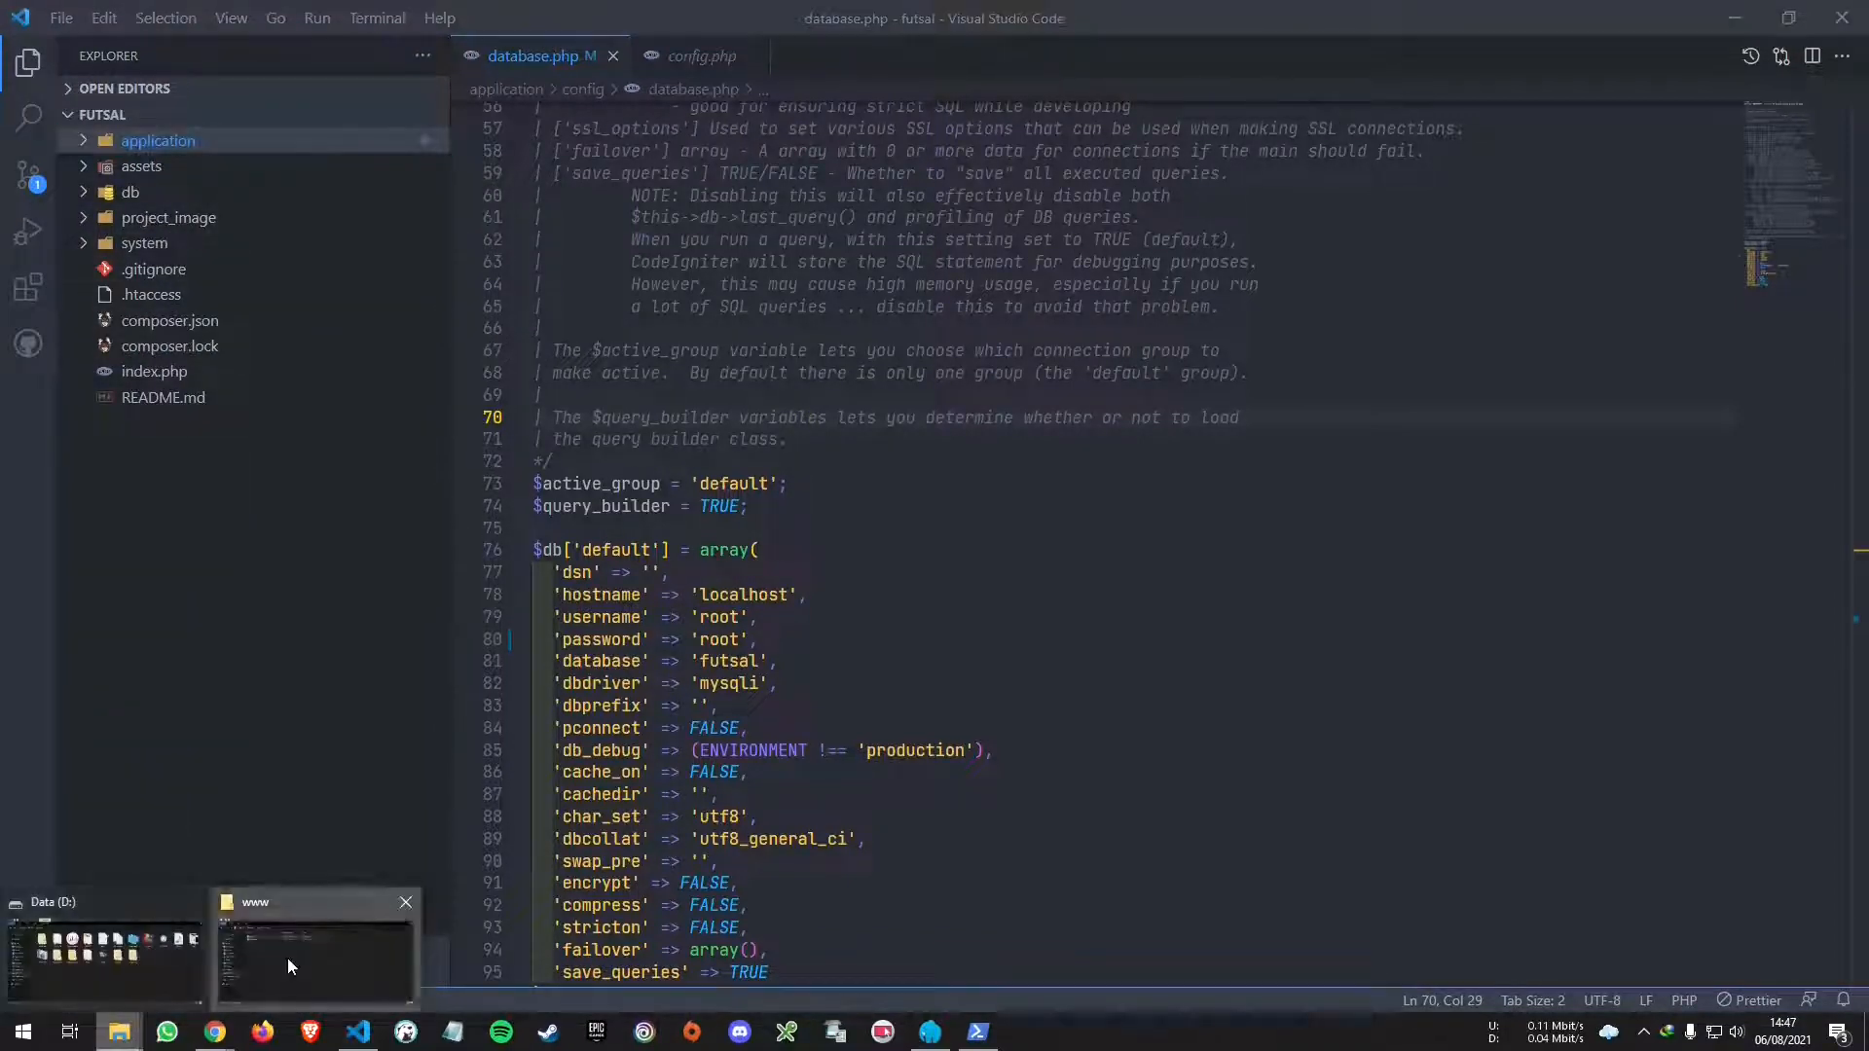
{"action": "left_click", "coordinate": [289, 956]}
{"action": "double_click", "coordinate": [722, 465]}
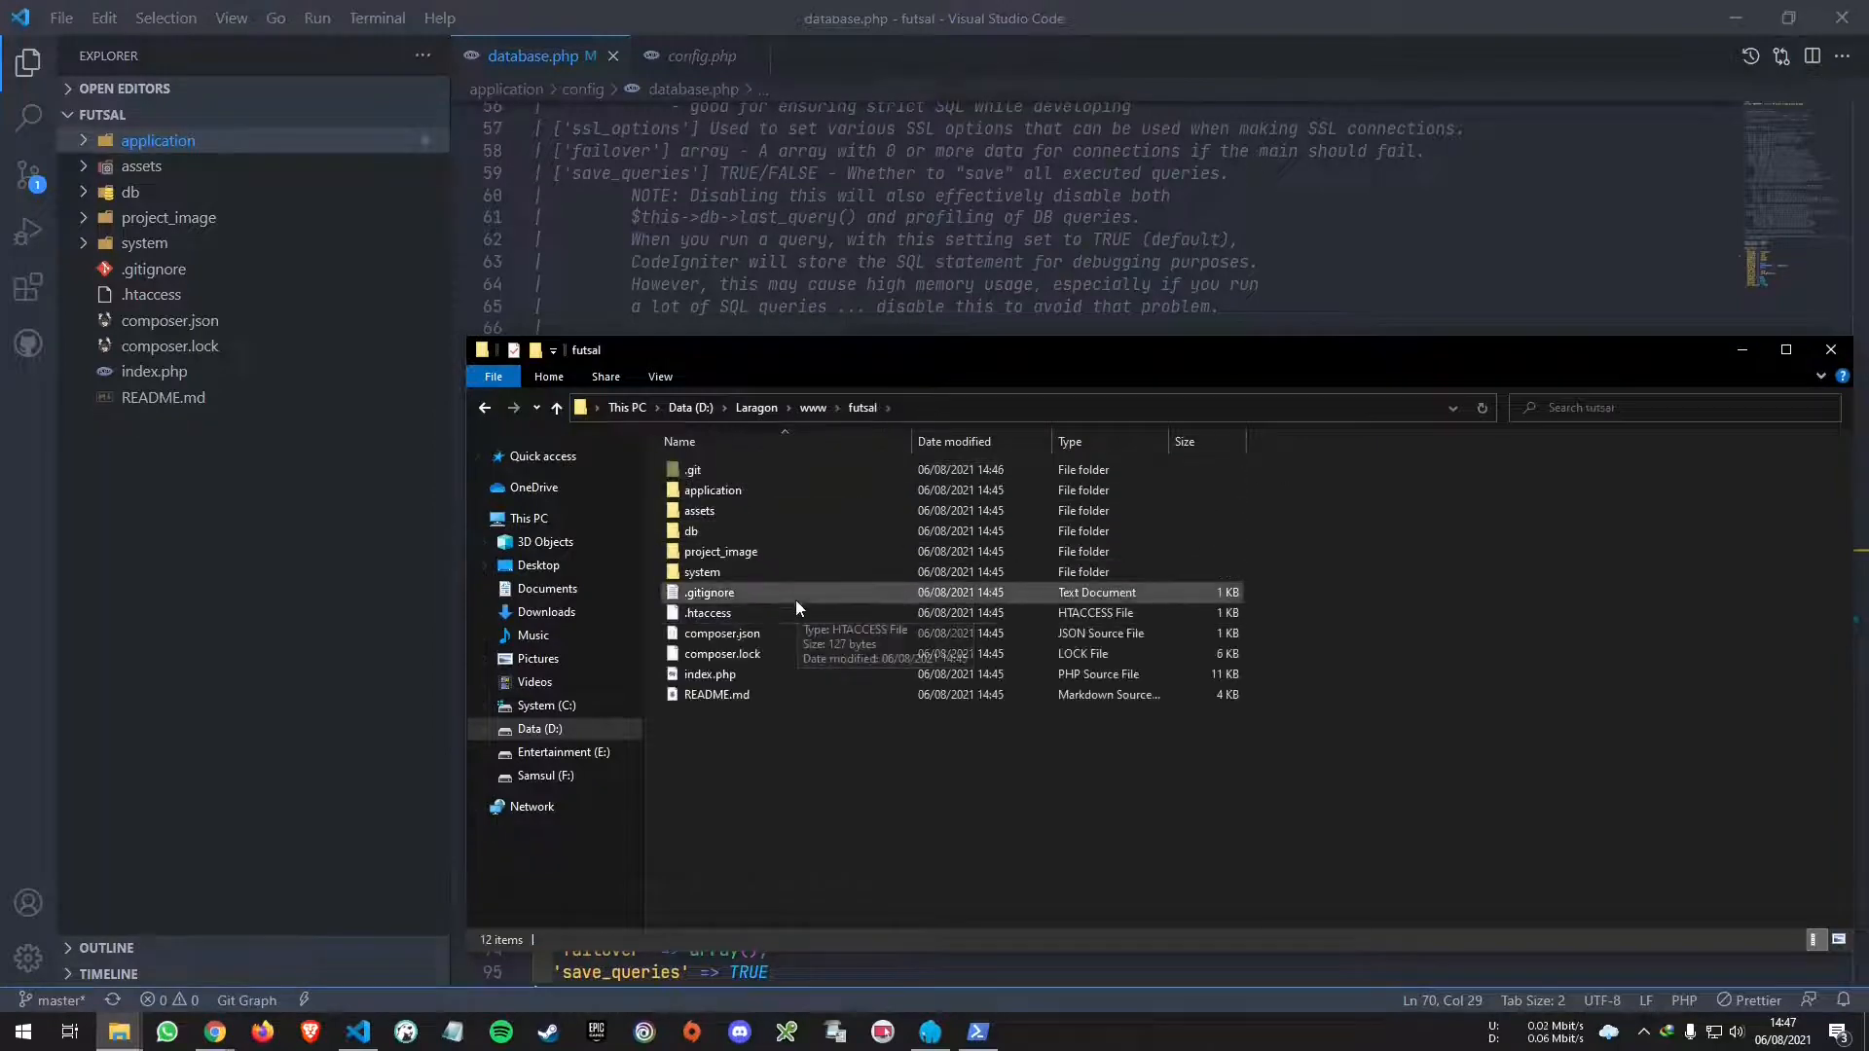
{"action": "left_click", "coordinate": [993, 8]}
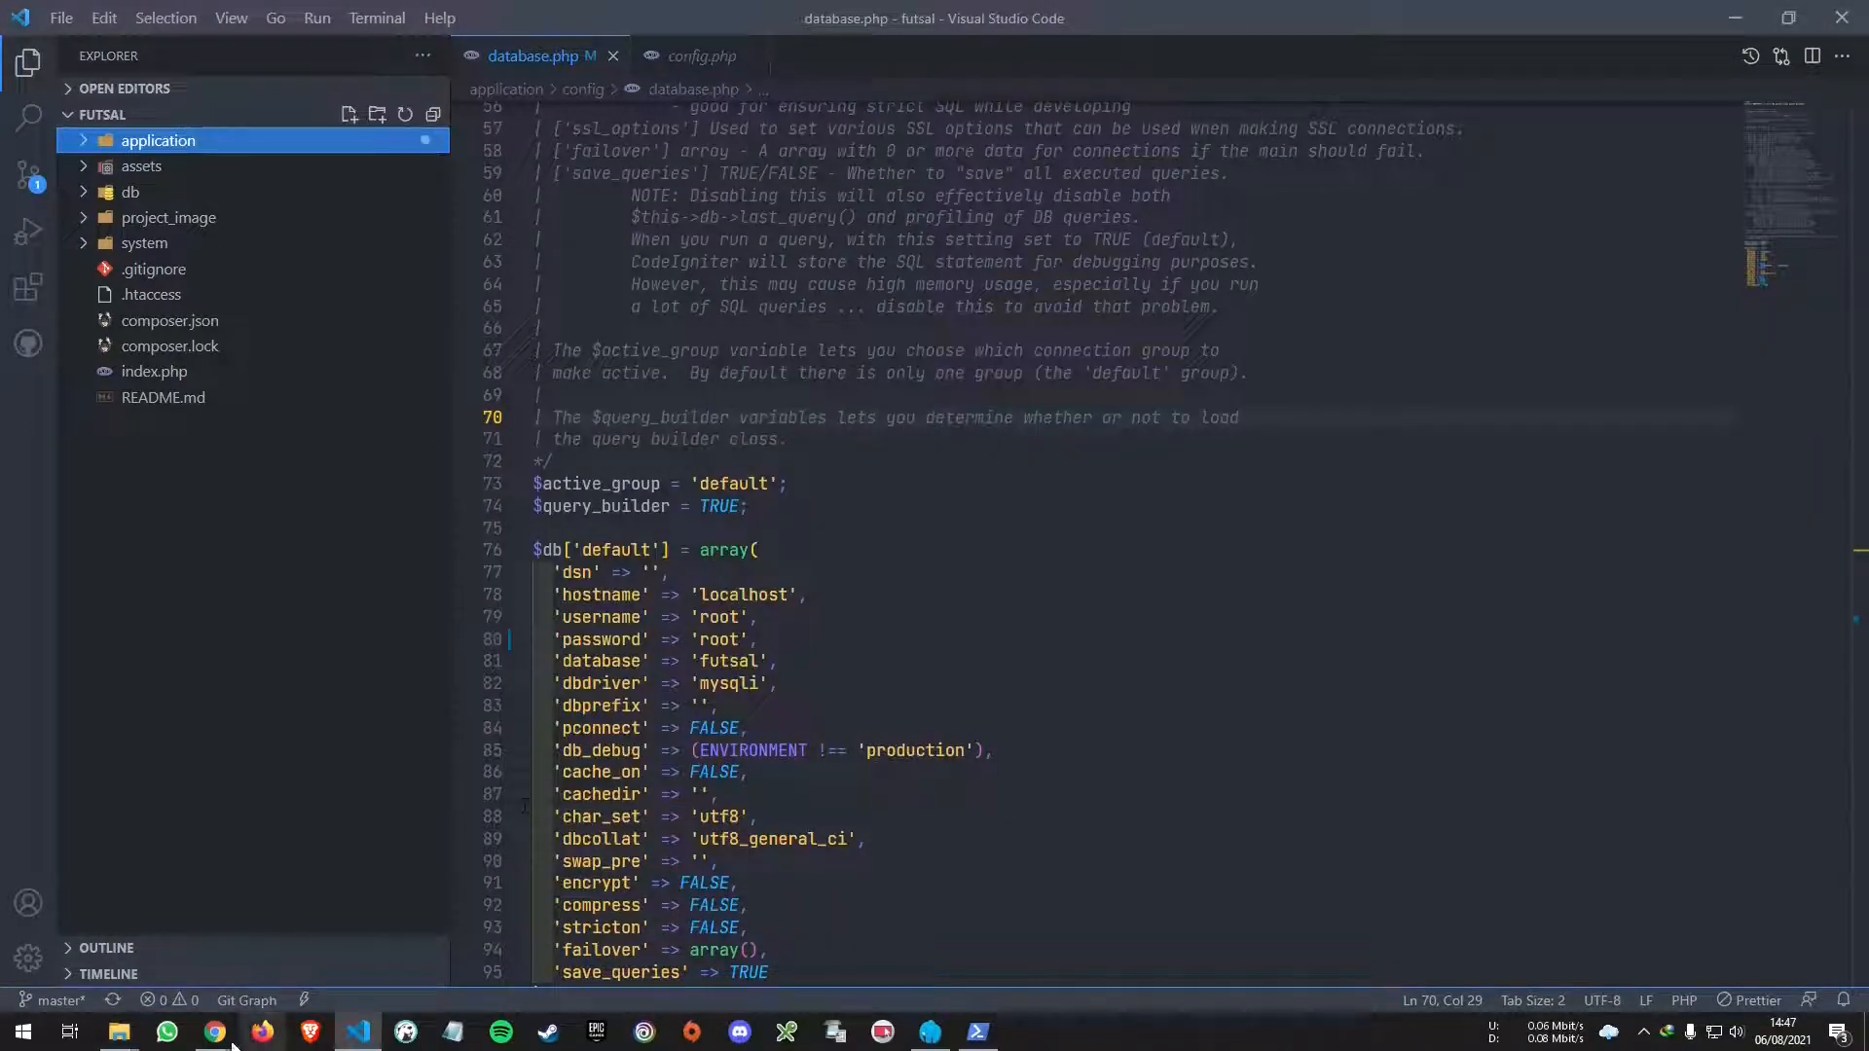
{"action": "mouse_move", "coordinate": [215, 1032]}
{"action": "left_click", "coordinate": [290, 959]}
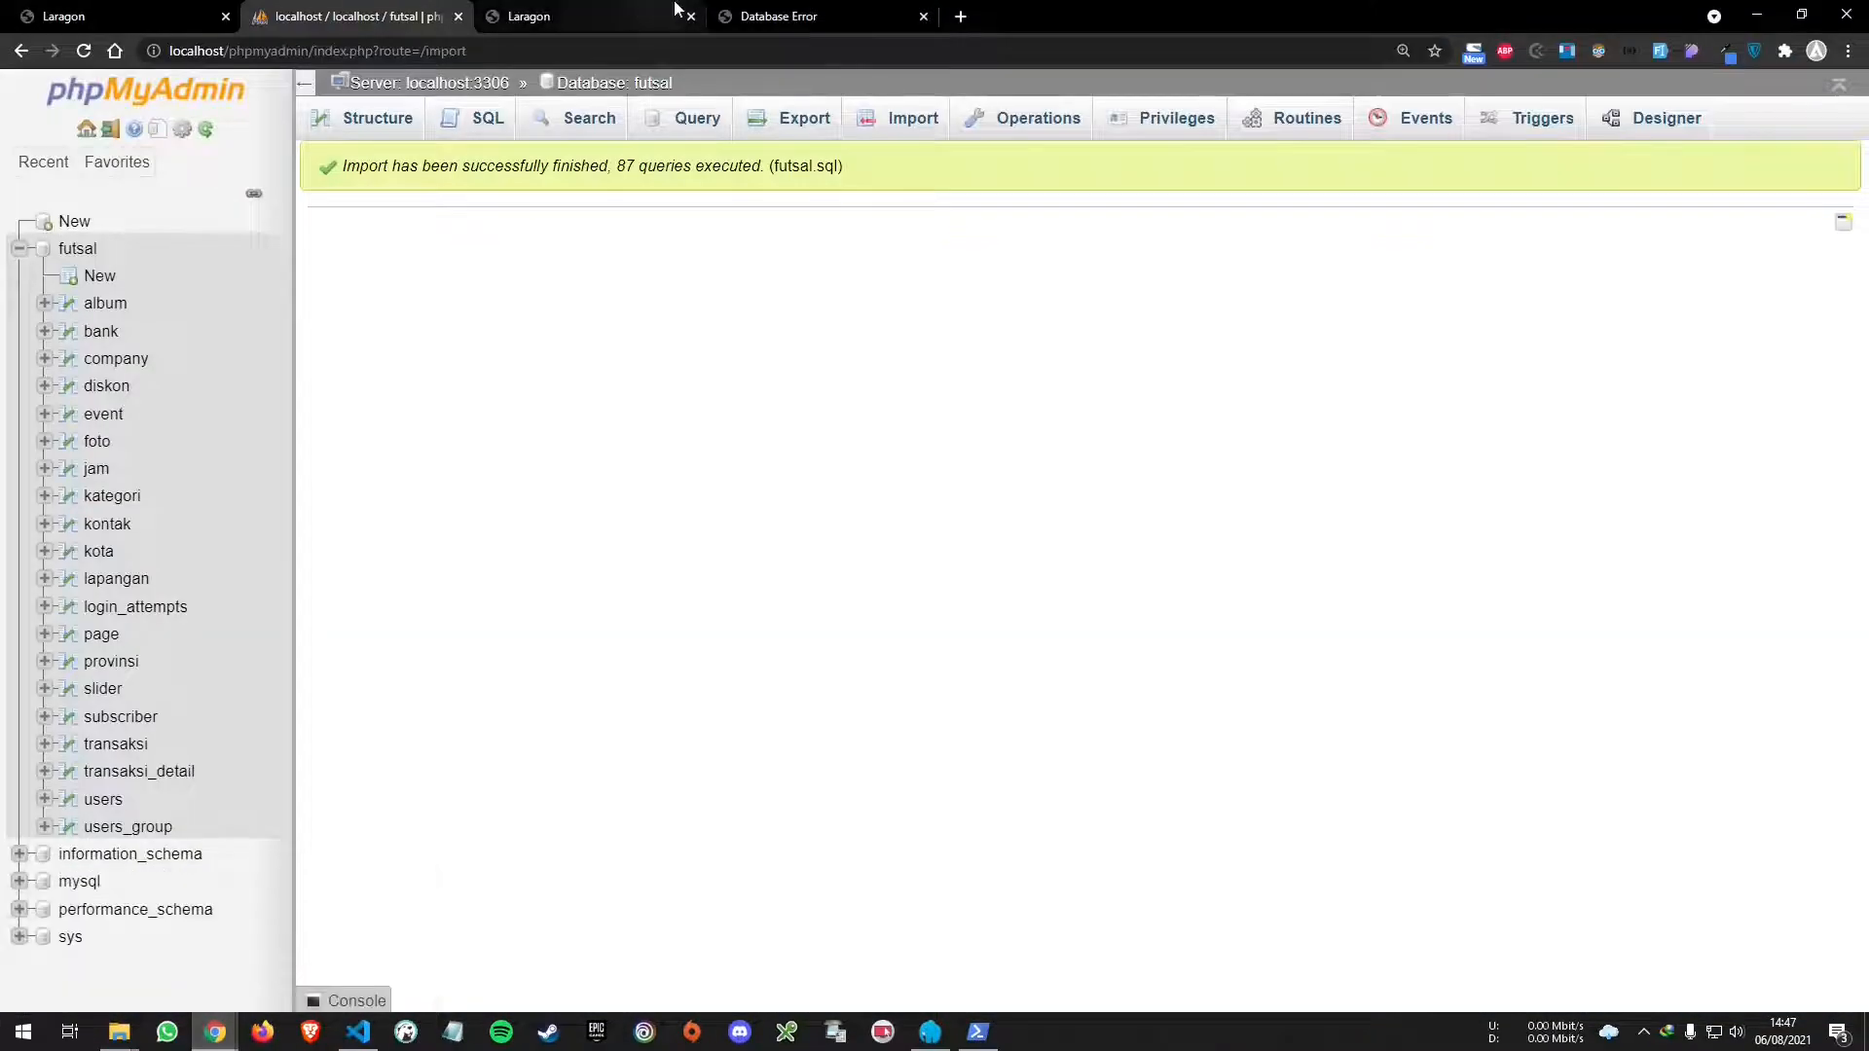
- Reload the database-error tab so the futsal home page loads, then visit Register and Login
{"action": "left_click", "coordinate": [784, 14]}
{"action": "key", "text": "F5"}
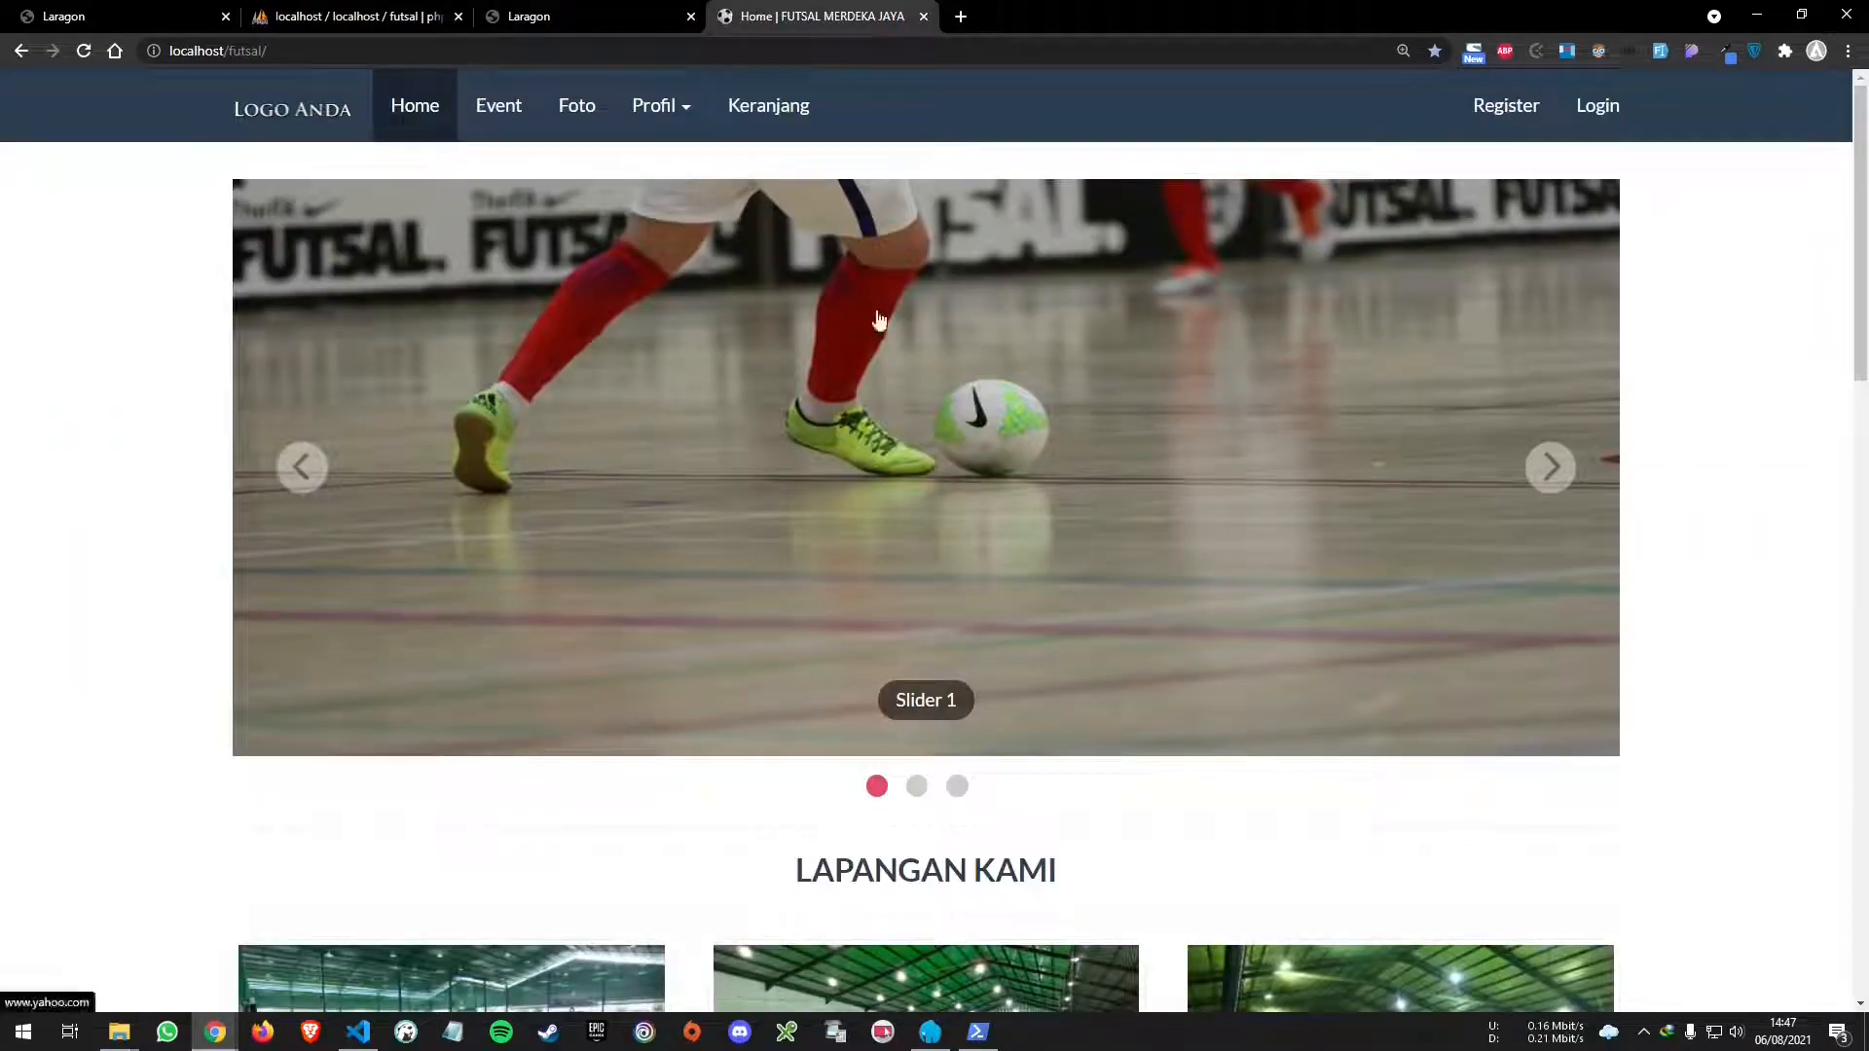
{"action": "left_click", "coordinate": [1504, 109]}
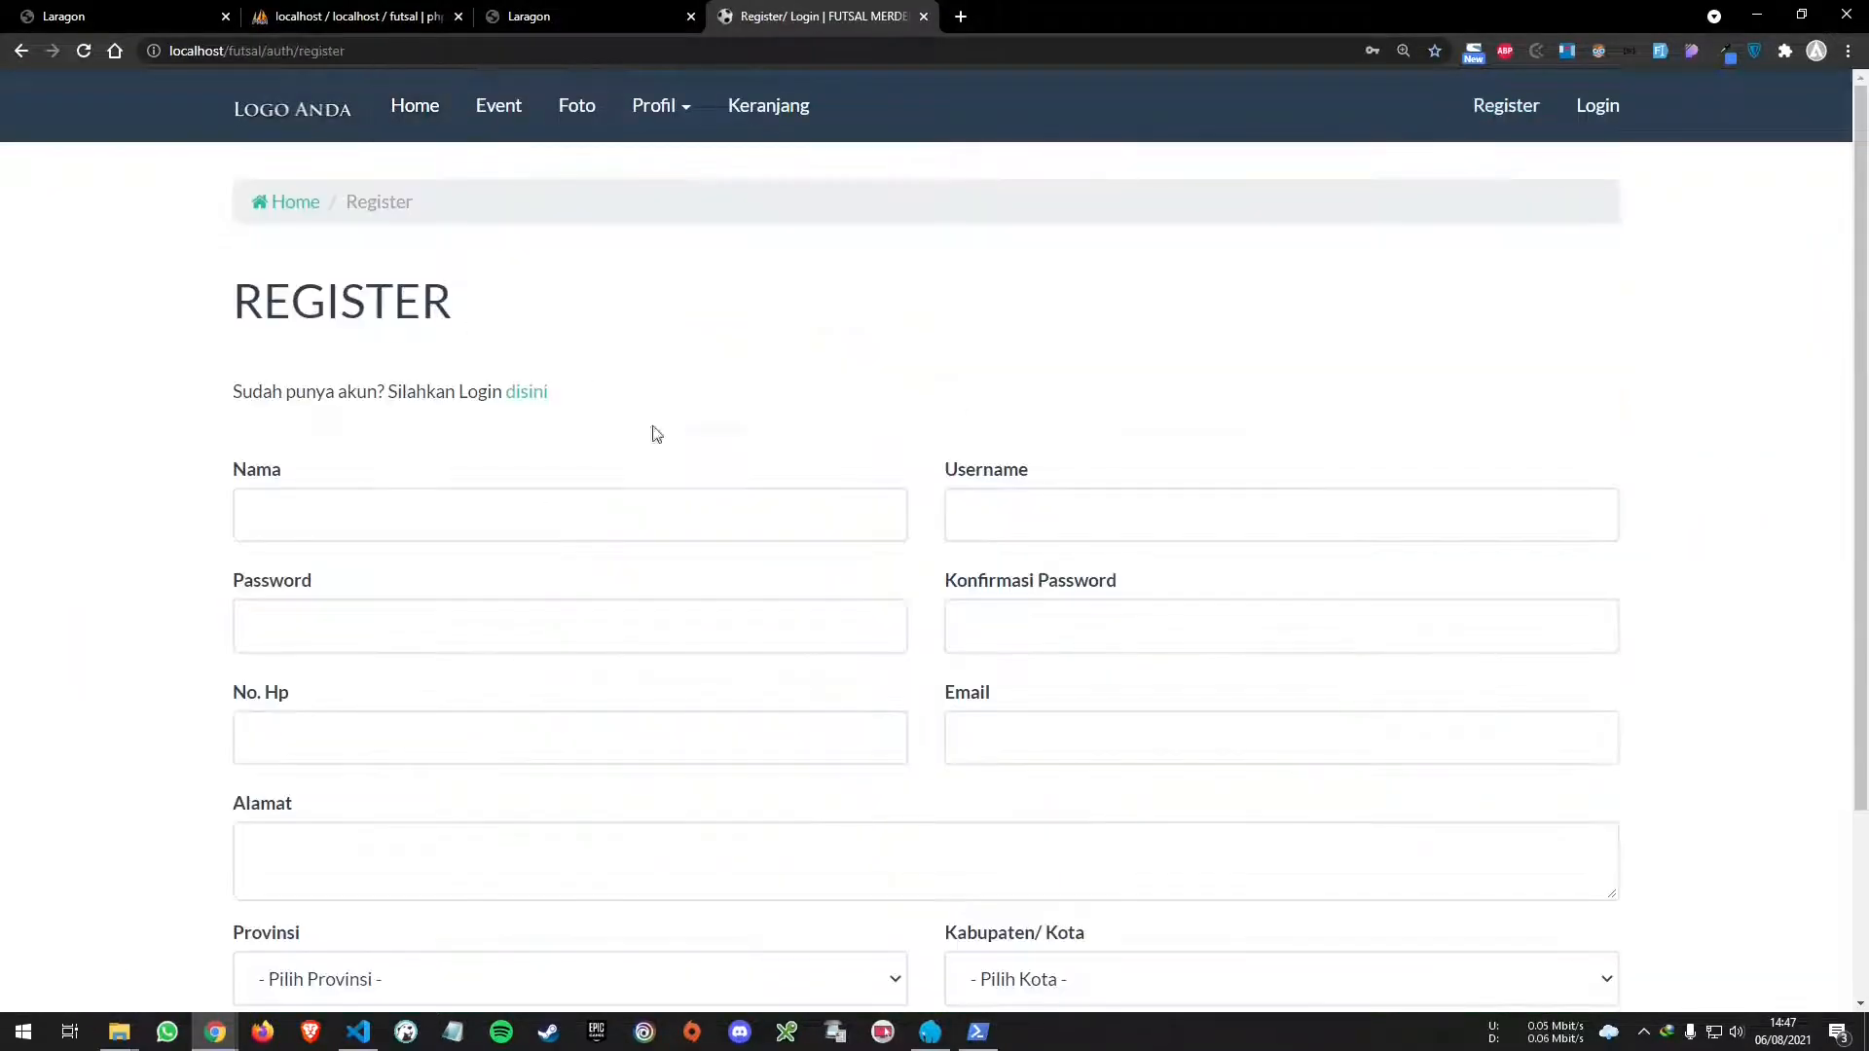
{"action": "left_click", "coordinate": [1596, 107]}
- Open the Keranjang cart page and read its missing vendor/autoload.php error
{"action": "left_click", "coordinate": [779, 109]}
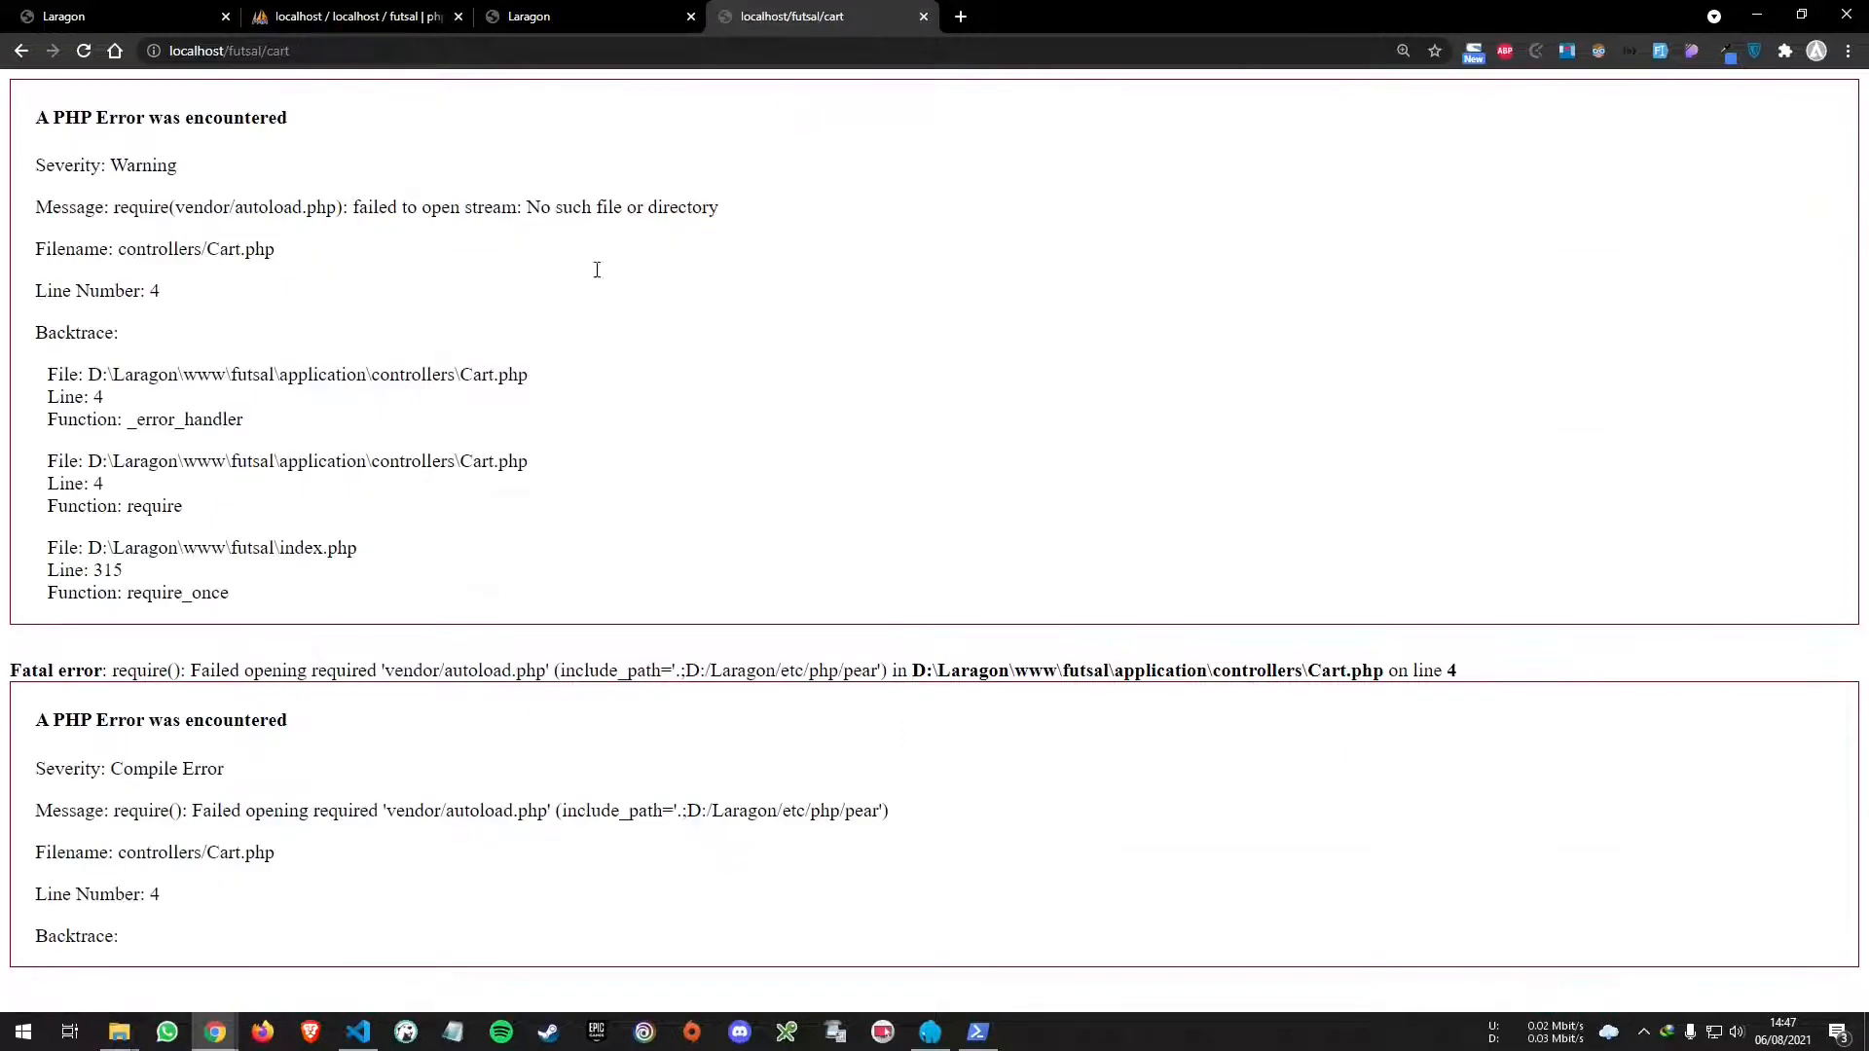
{"action": "left_click_drag", "start_coordinate": [39, 206], "coordinate": [825, 208]}
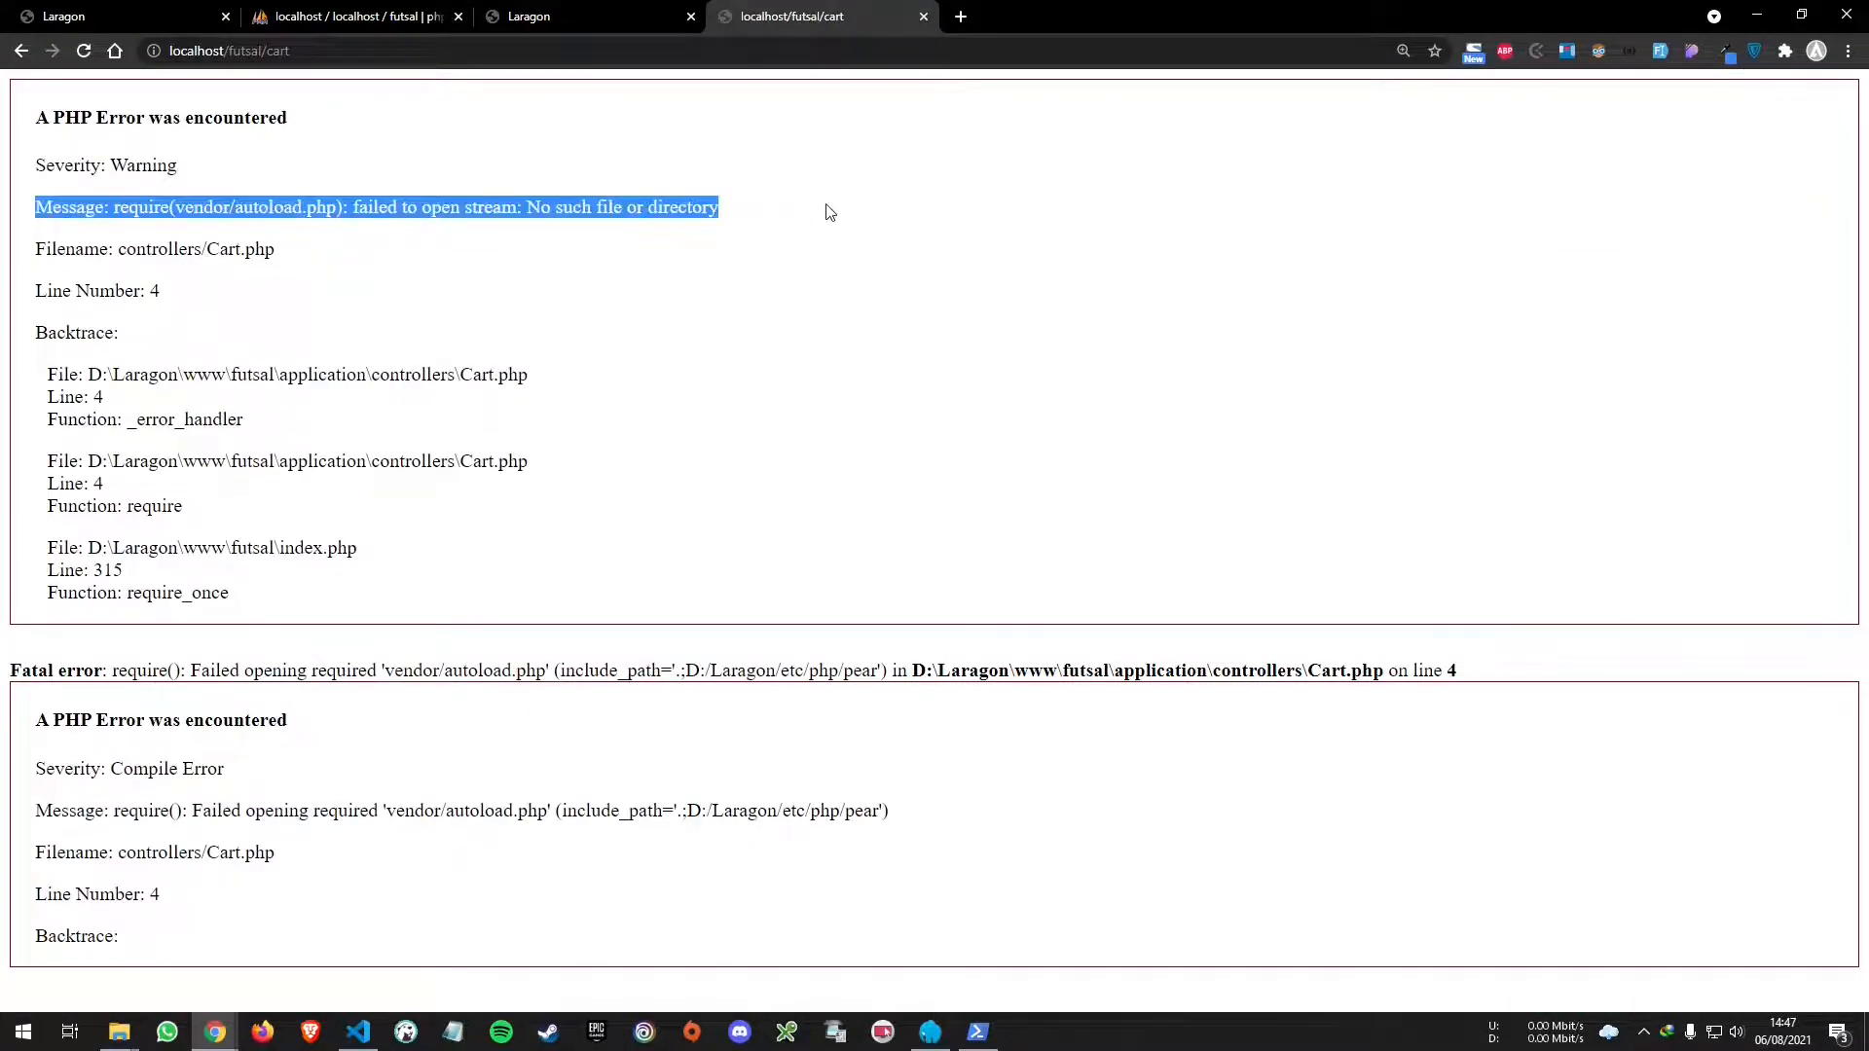
{"action": "left_click", "coordinate": [827, 210]}
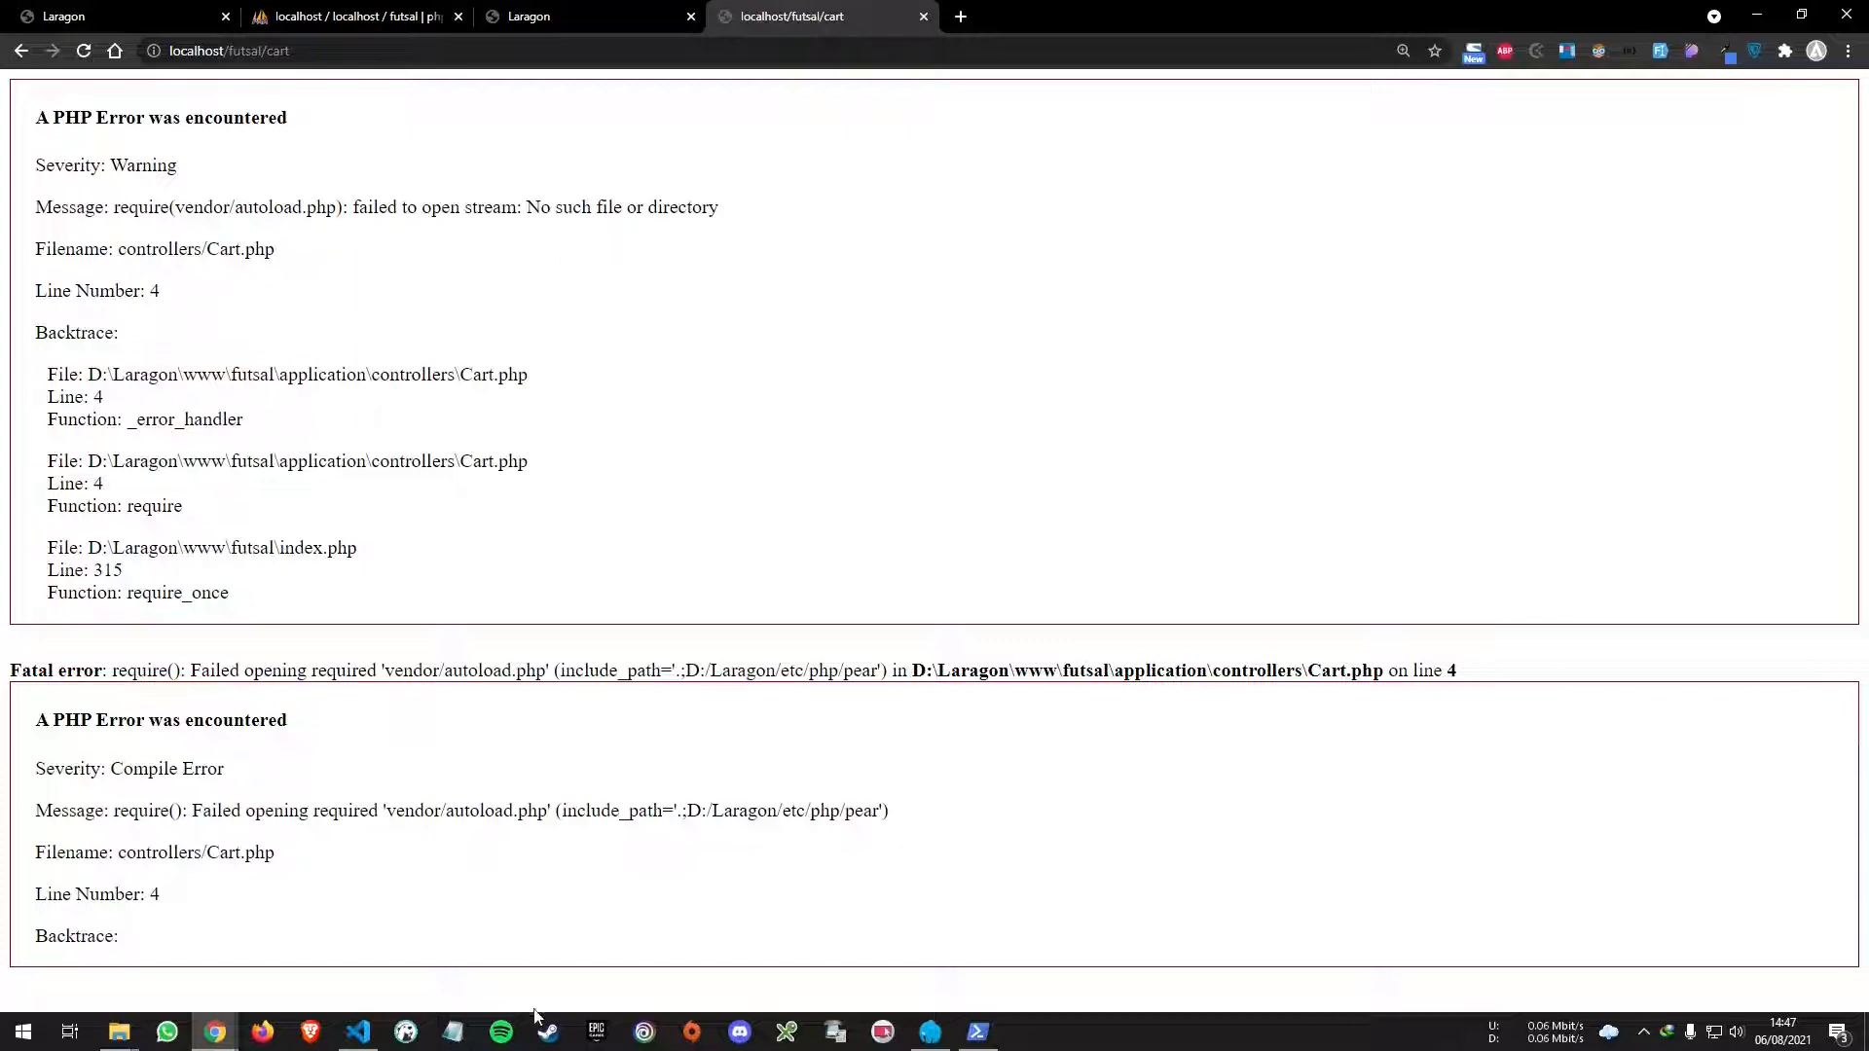
{"action": "left_click", "coordinate": [358, 1032]}
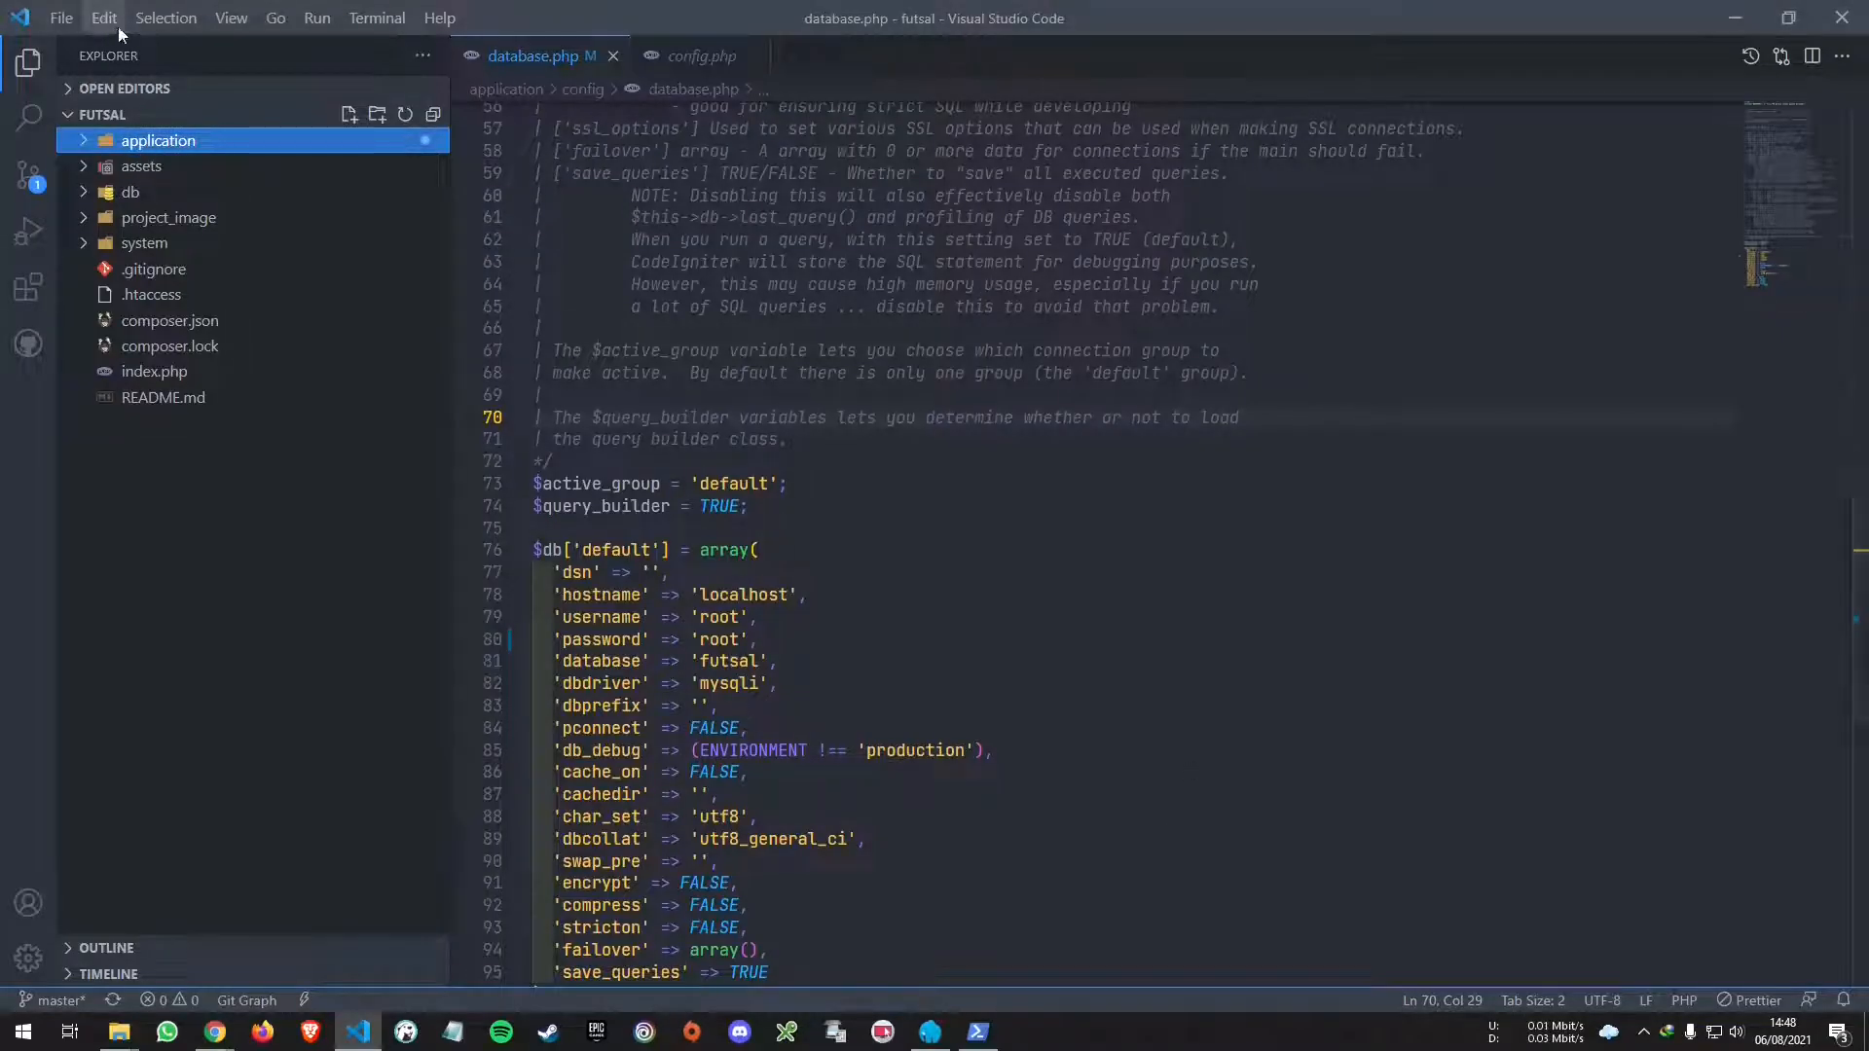
- In a new VS Code terminal, run composer install and composer update, both unrecognized
{"action": "left_click", "coordinate": [226, 17]}
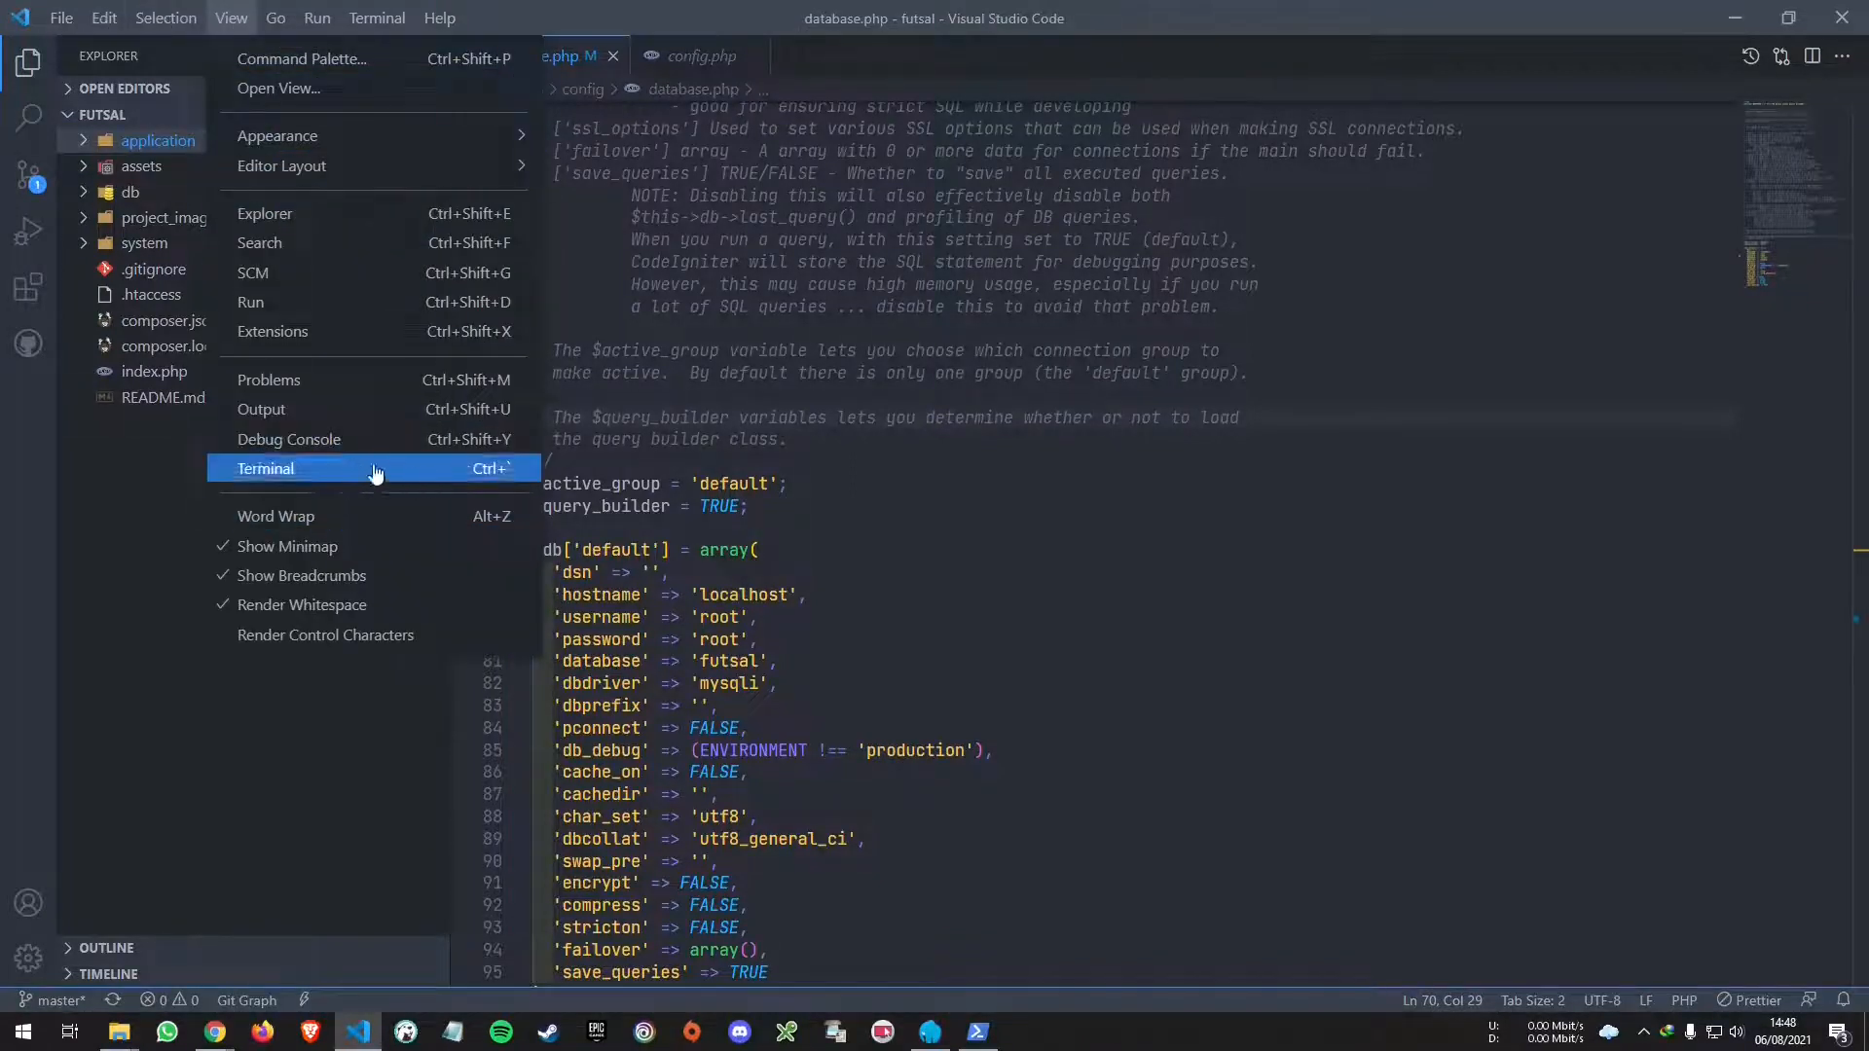
{"action": "left_click", "coordinate": [416, 472]}
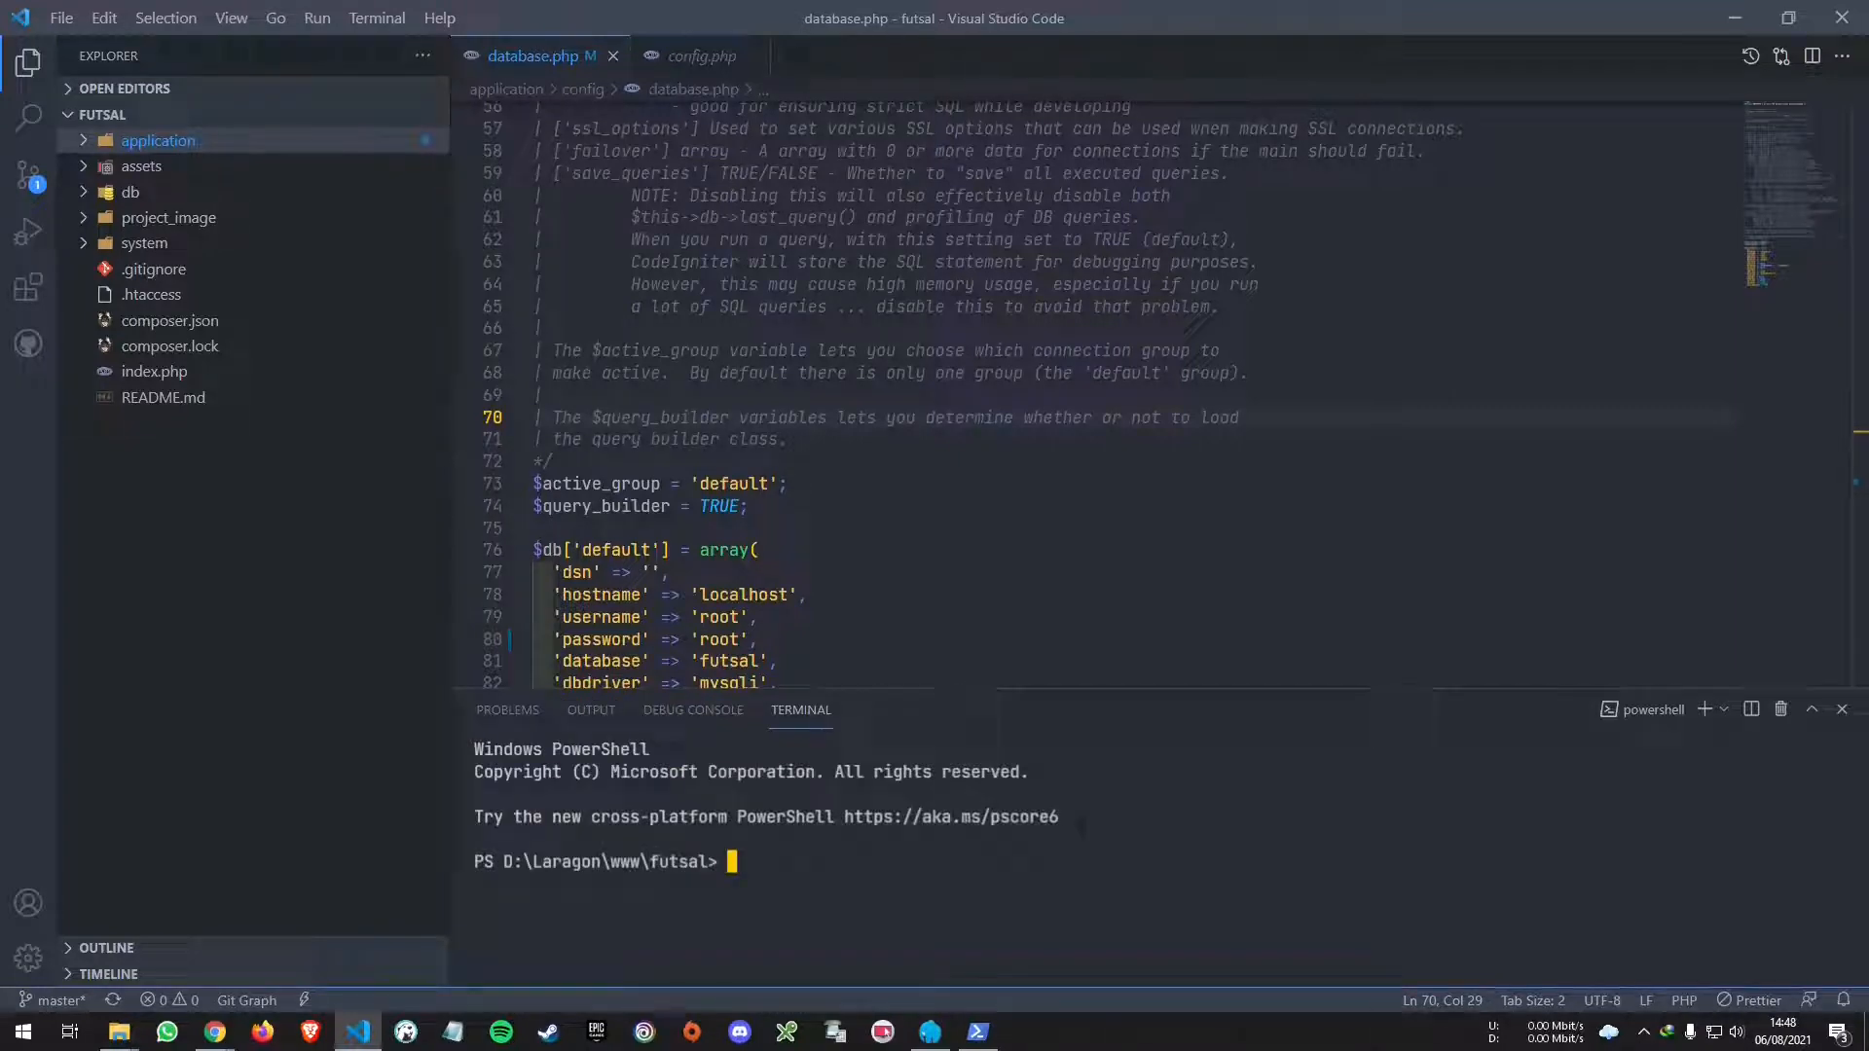
{"action": "type", "text": "composer install"}
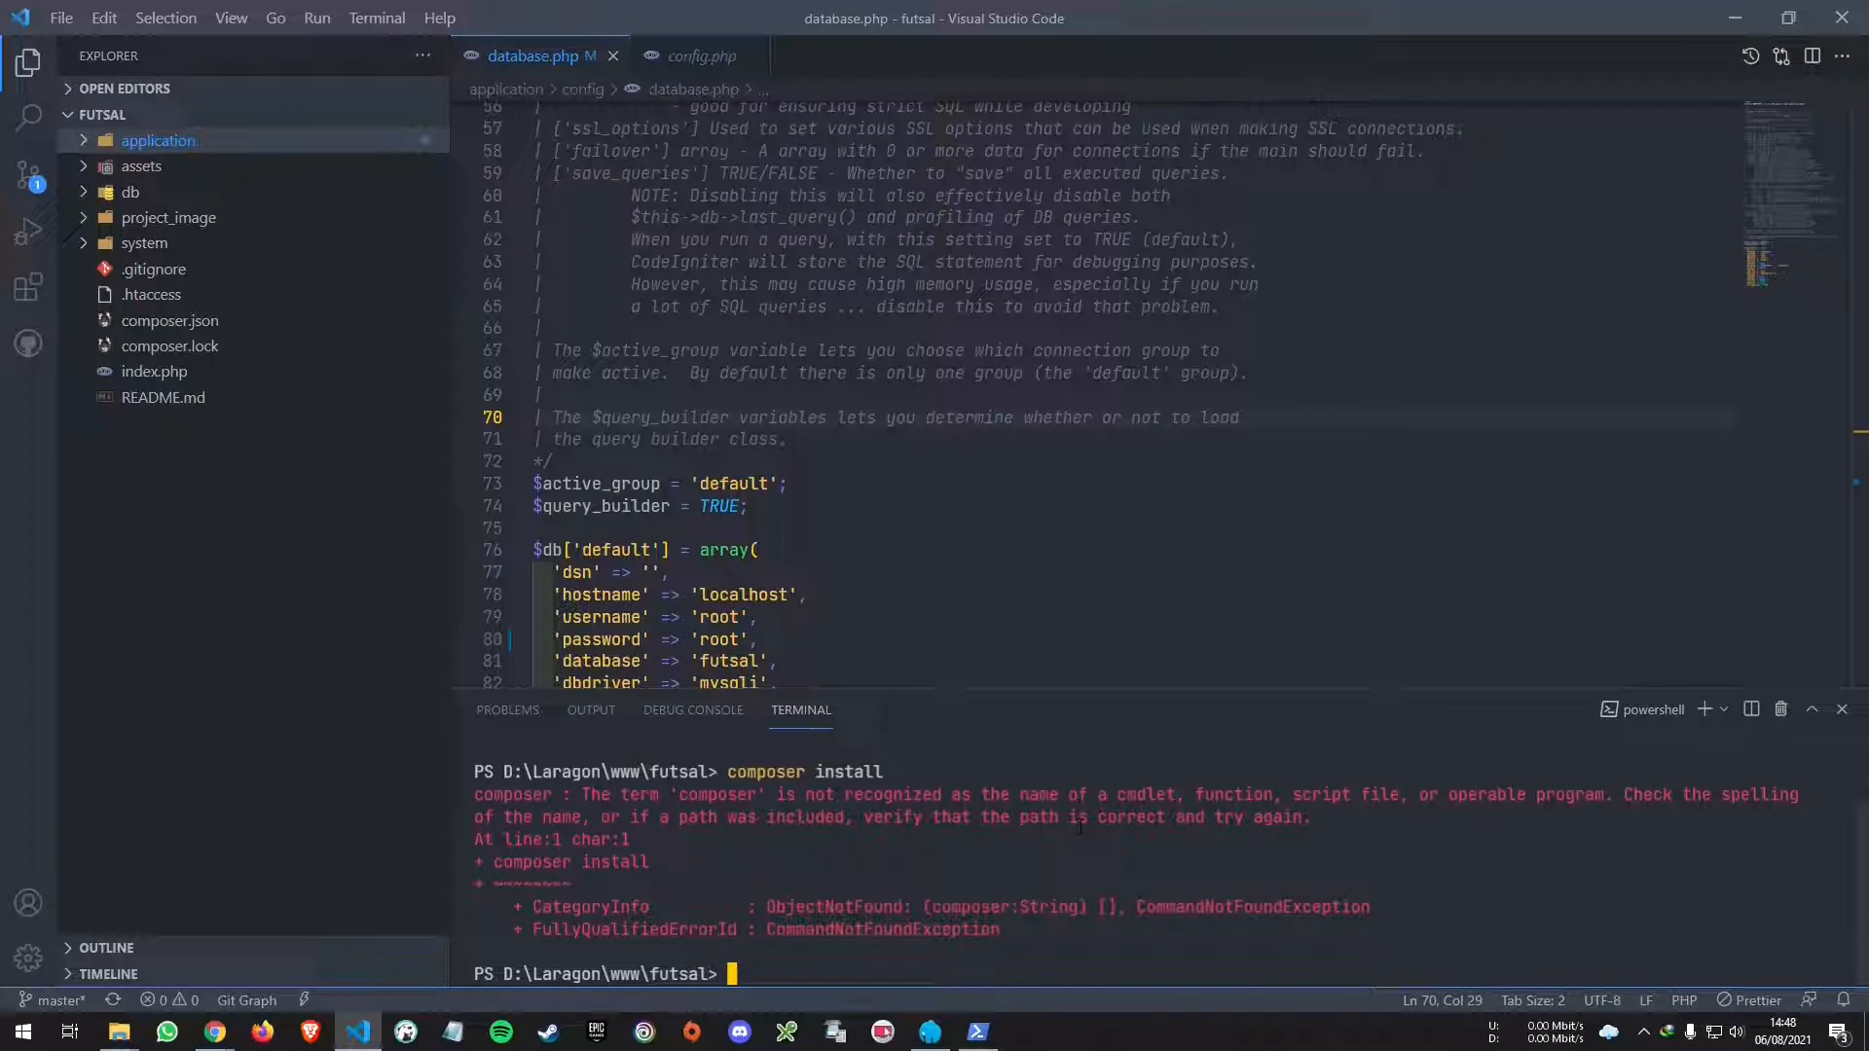
{"action": "key", "text": "Up"}
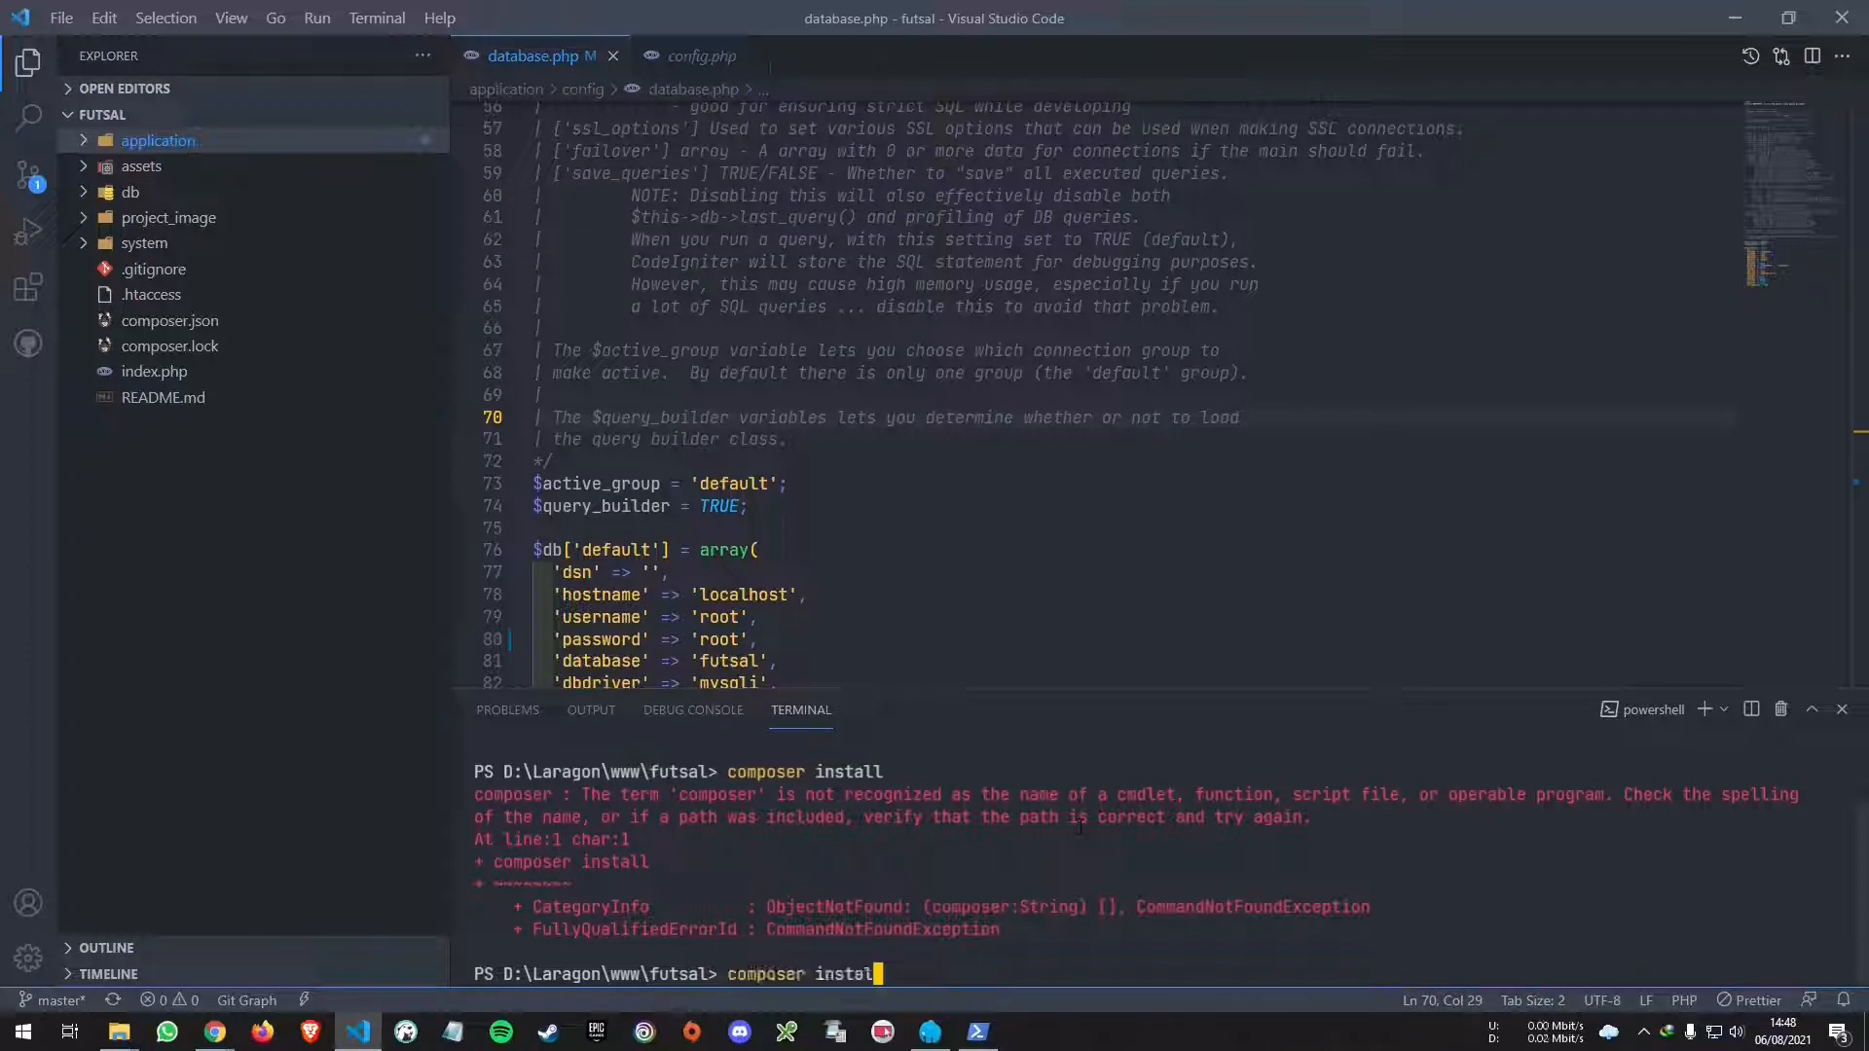
{"action": "key", "text": "BackSpace"}
{"action": "key", "text": "BackSpace"}
{"action": "key", "text": "BackSpace"}
{"action": "key", "text": "BackSpace"}
{"action": "type", "text": "up"}
{"action": "key", "text": "Return"}
- Search Windows for a Composer installation, check the Laragon tab, and close VS Code
{"action": "key", "text": "super"}
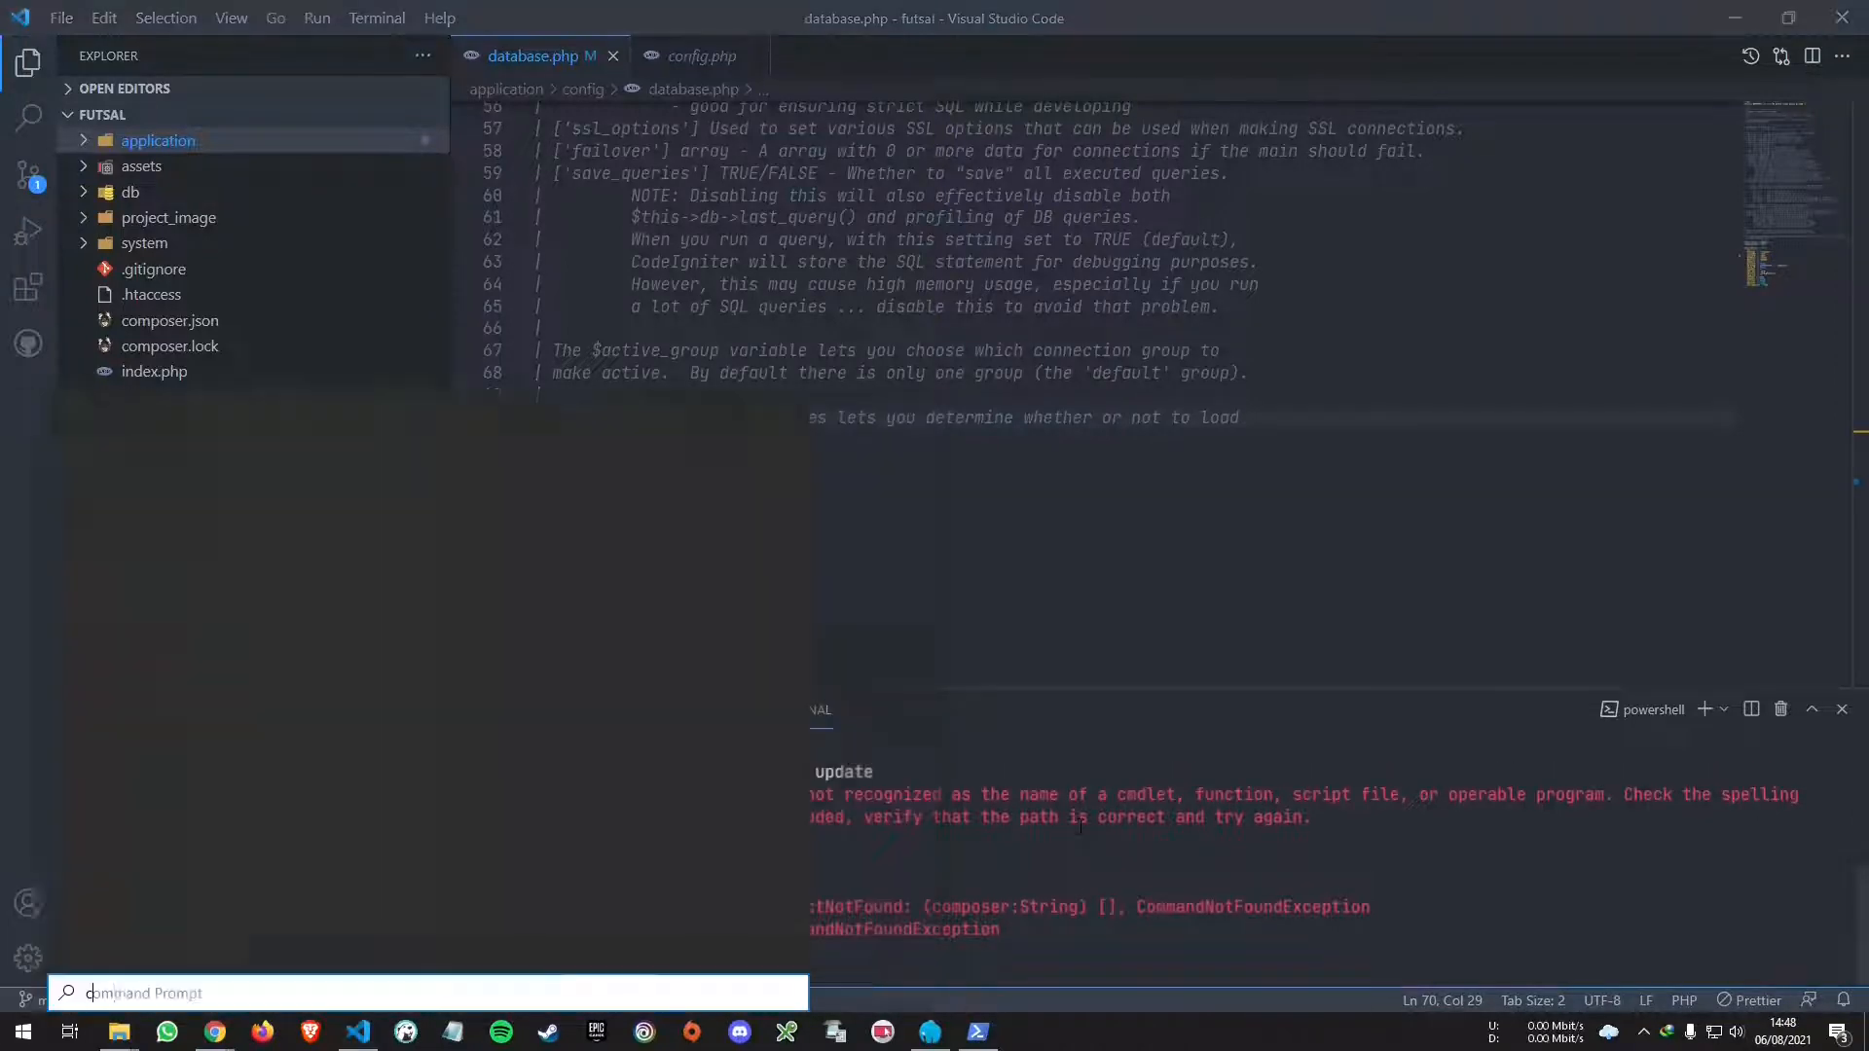
{"action": "type", "text": "compose"}
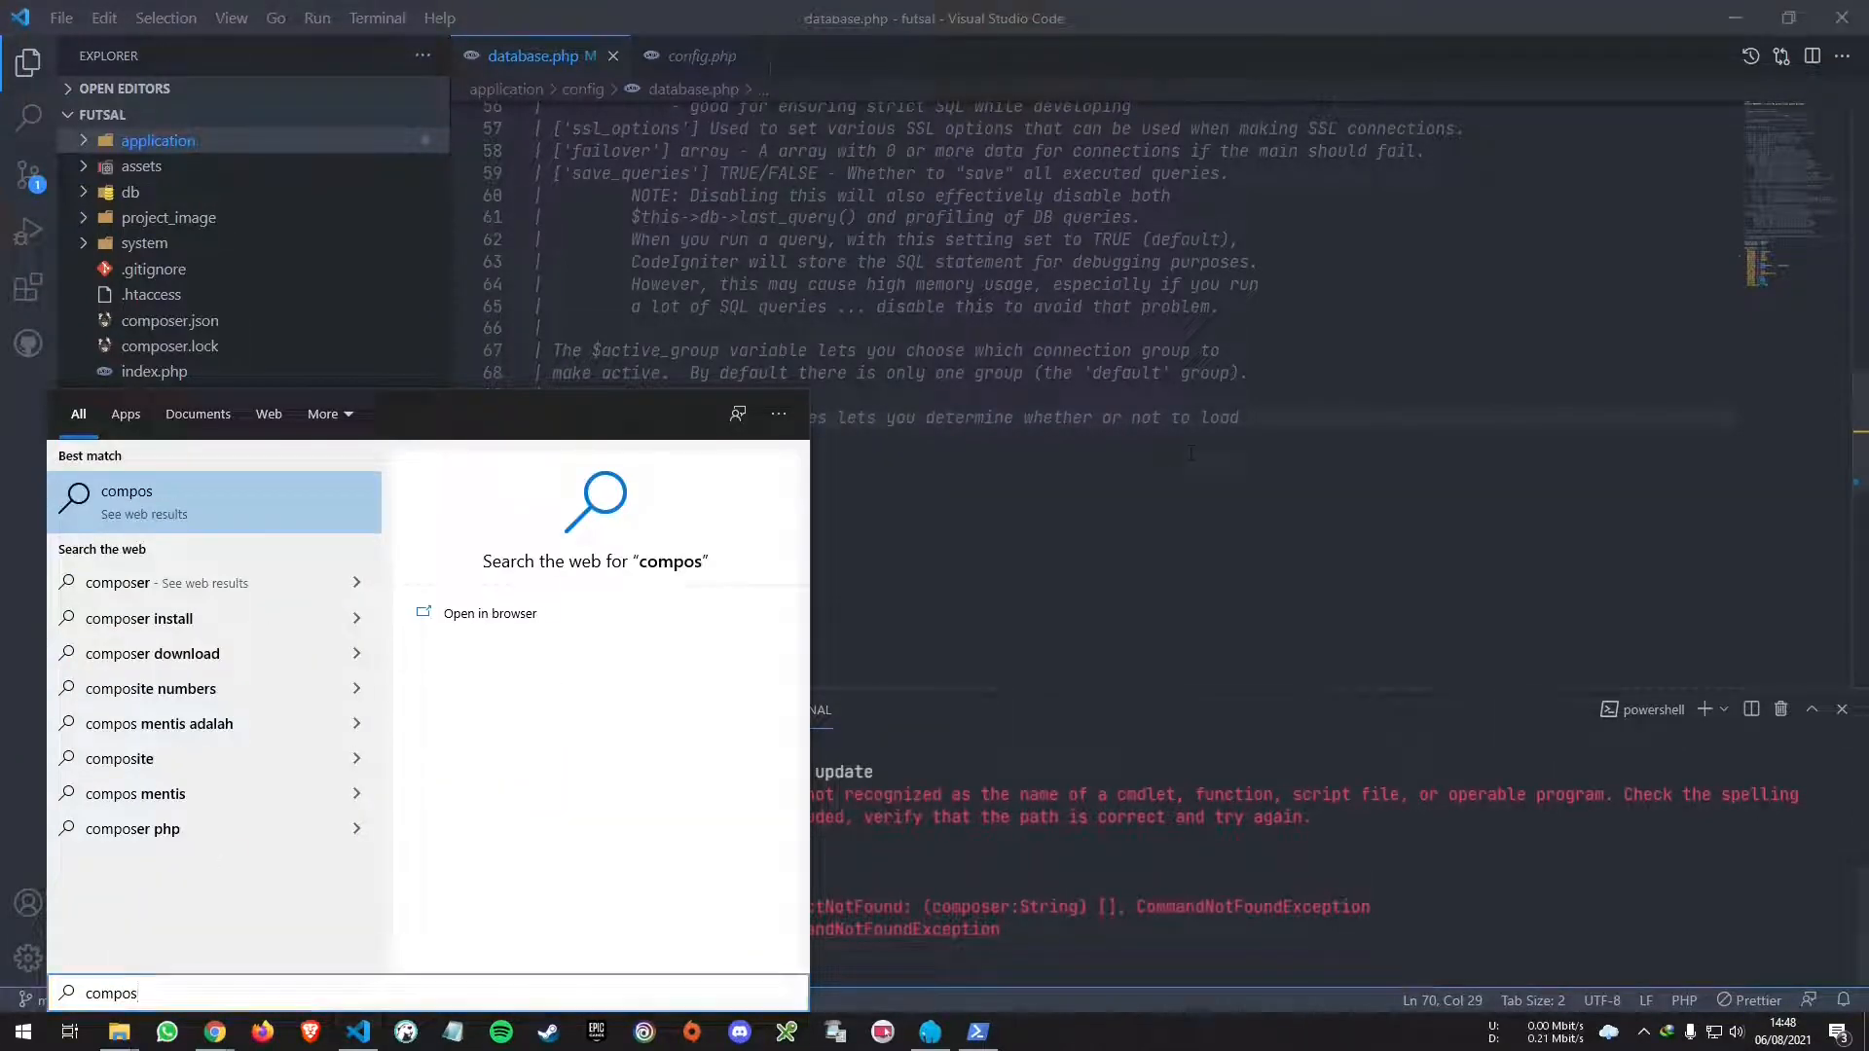
{"action": "key", "text": "Escape"}
{"action": "left_click", "coordinate": [1734, 17]}
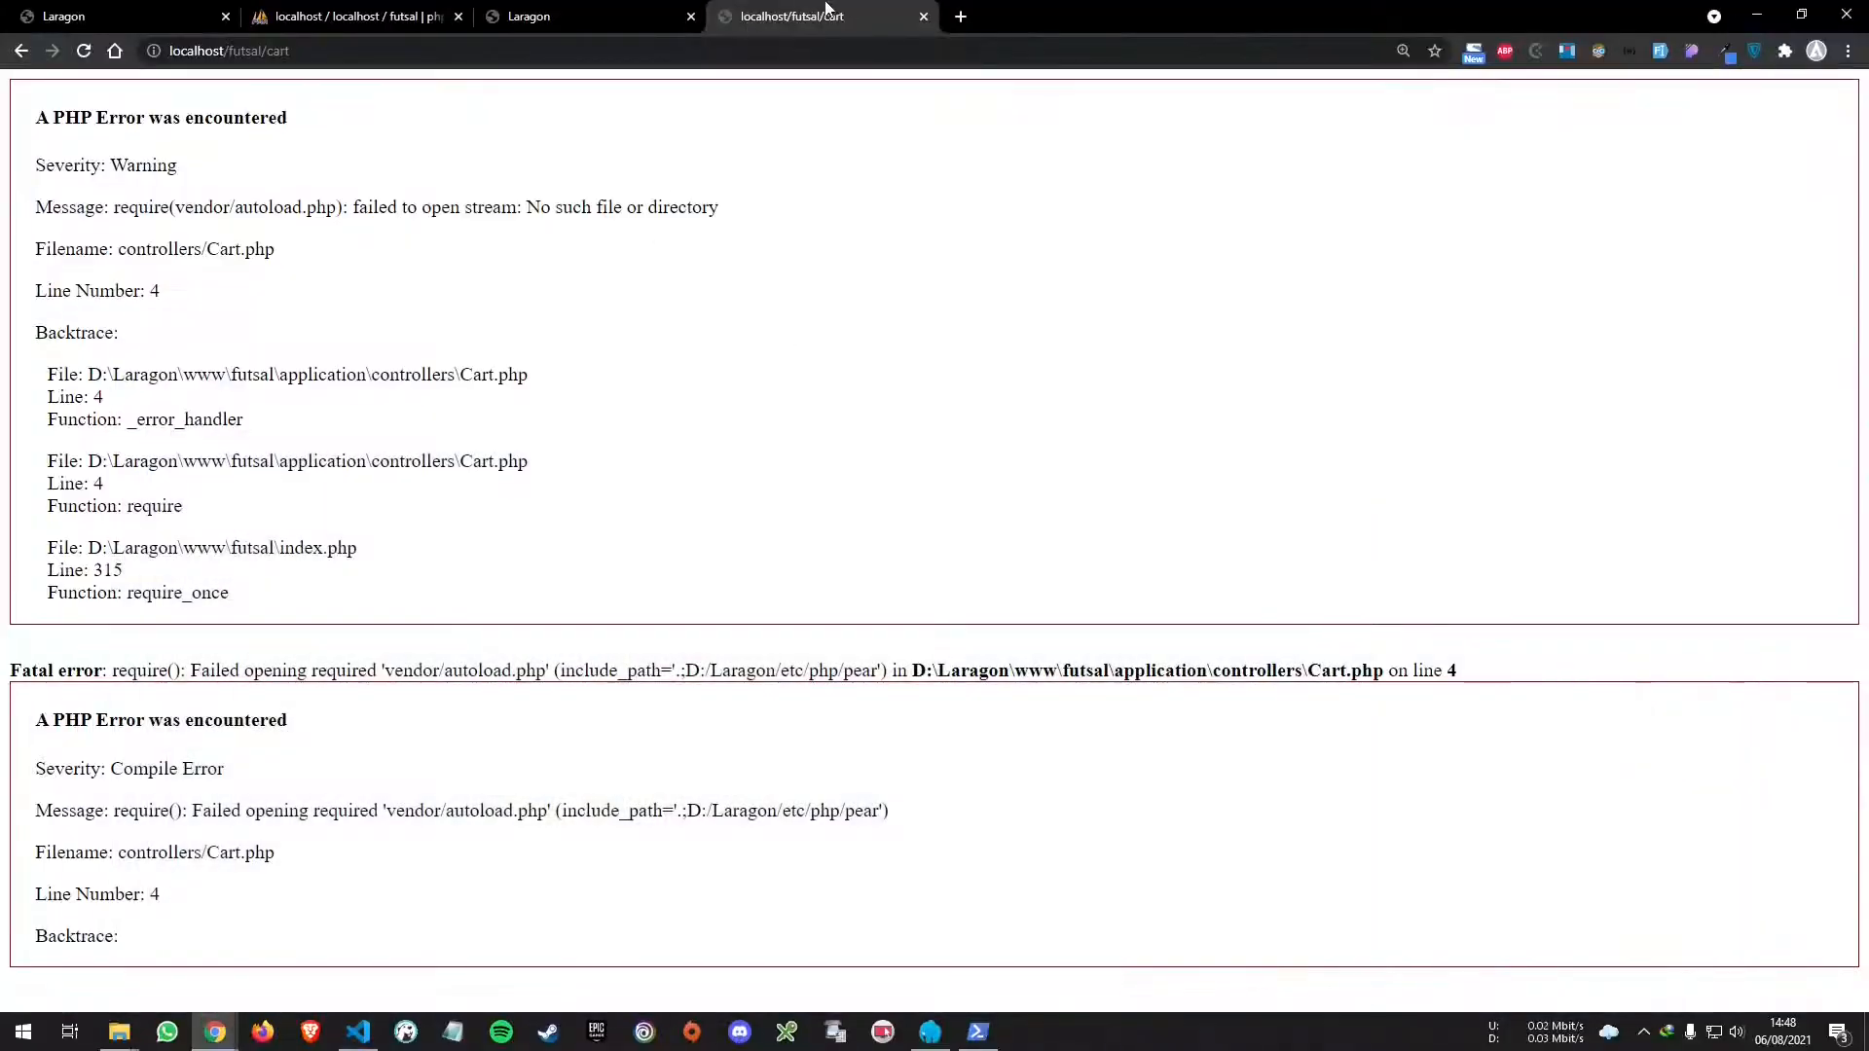
{"action": "left_click", "coordinate": [662, 12]}
{"action": "left_click", "coordinate": [362, 1030]}
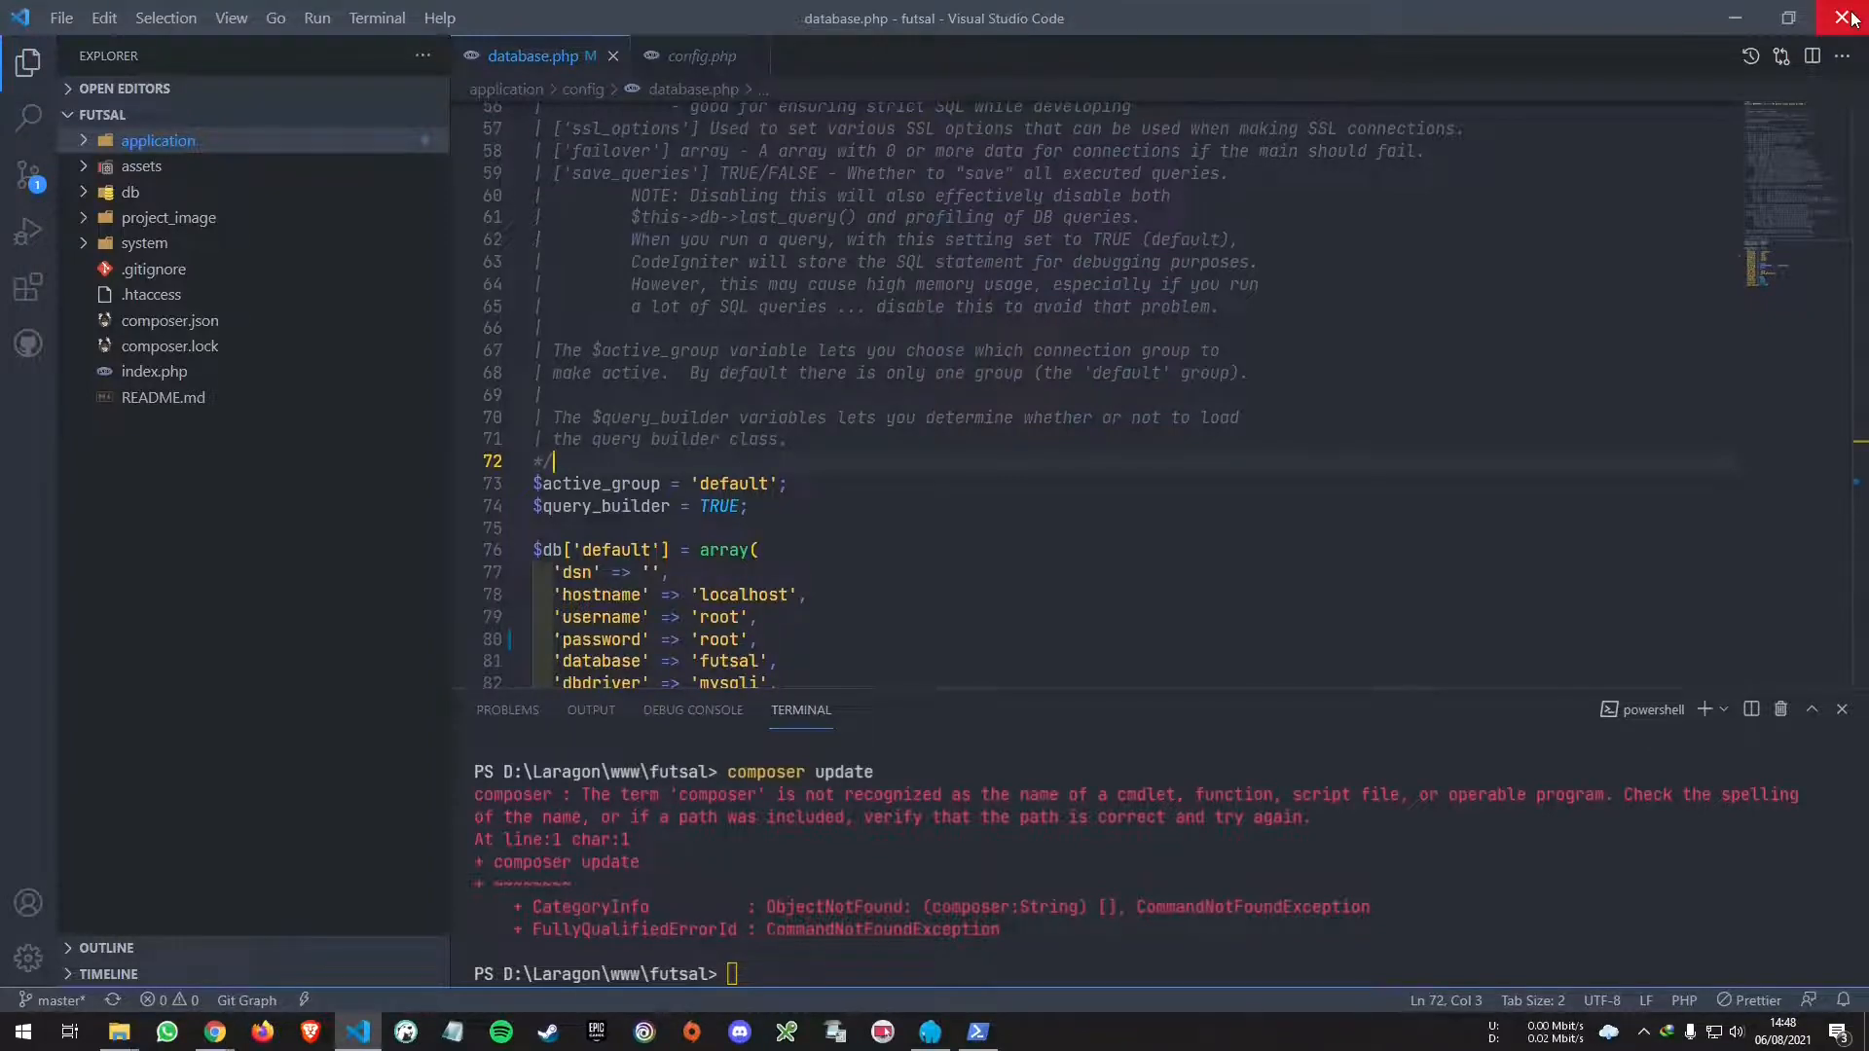
{"action": "left_click", "coordinate": [1844, 18]}
- Search the web for composer and open getcomposer.org's Download Composer page
{"action": "left_click", "coordinate": [974, 20]}
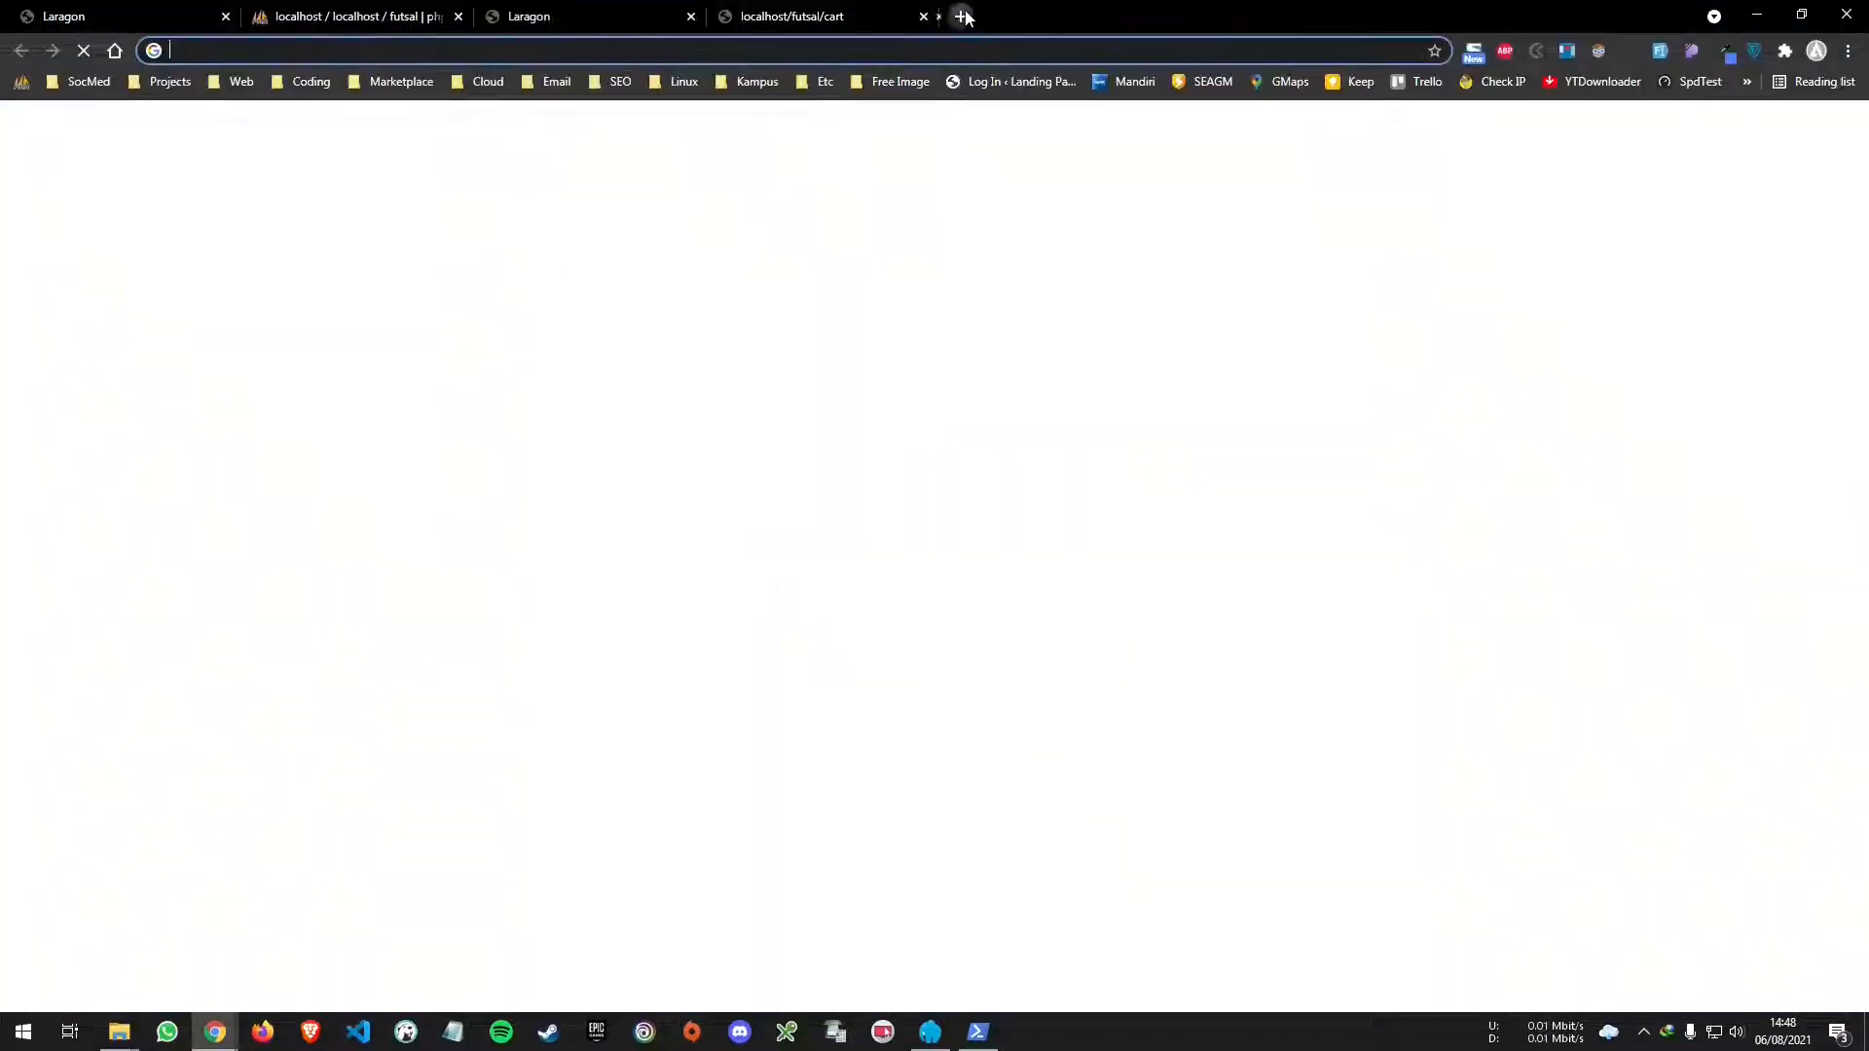
{"action": "type", "text": "composer"}
{"action": "key", "text": "Return"}
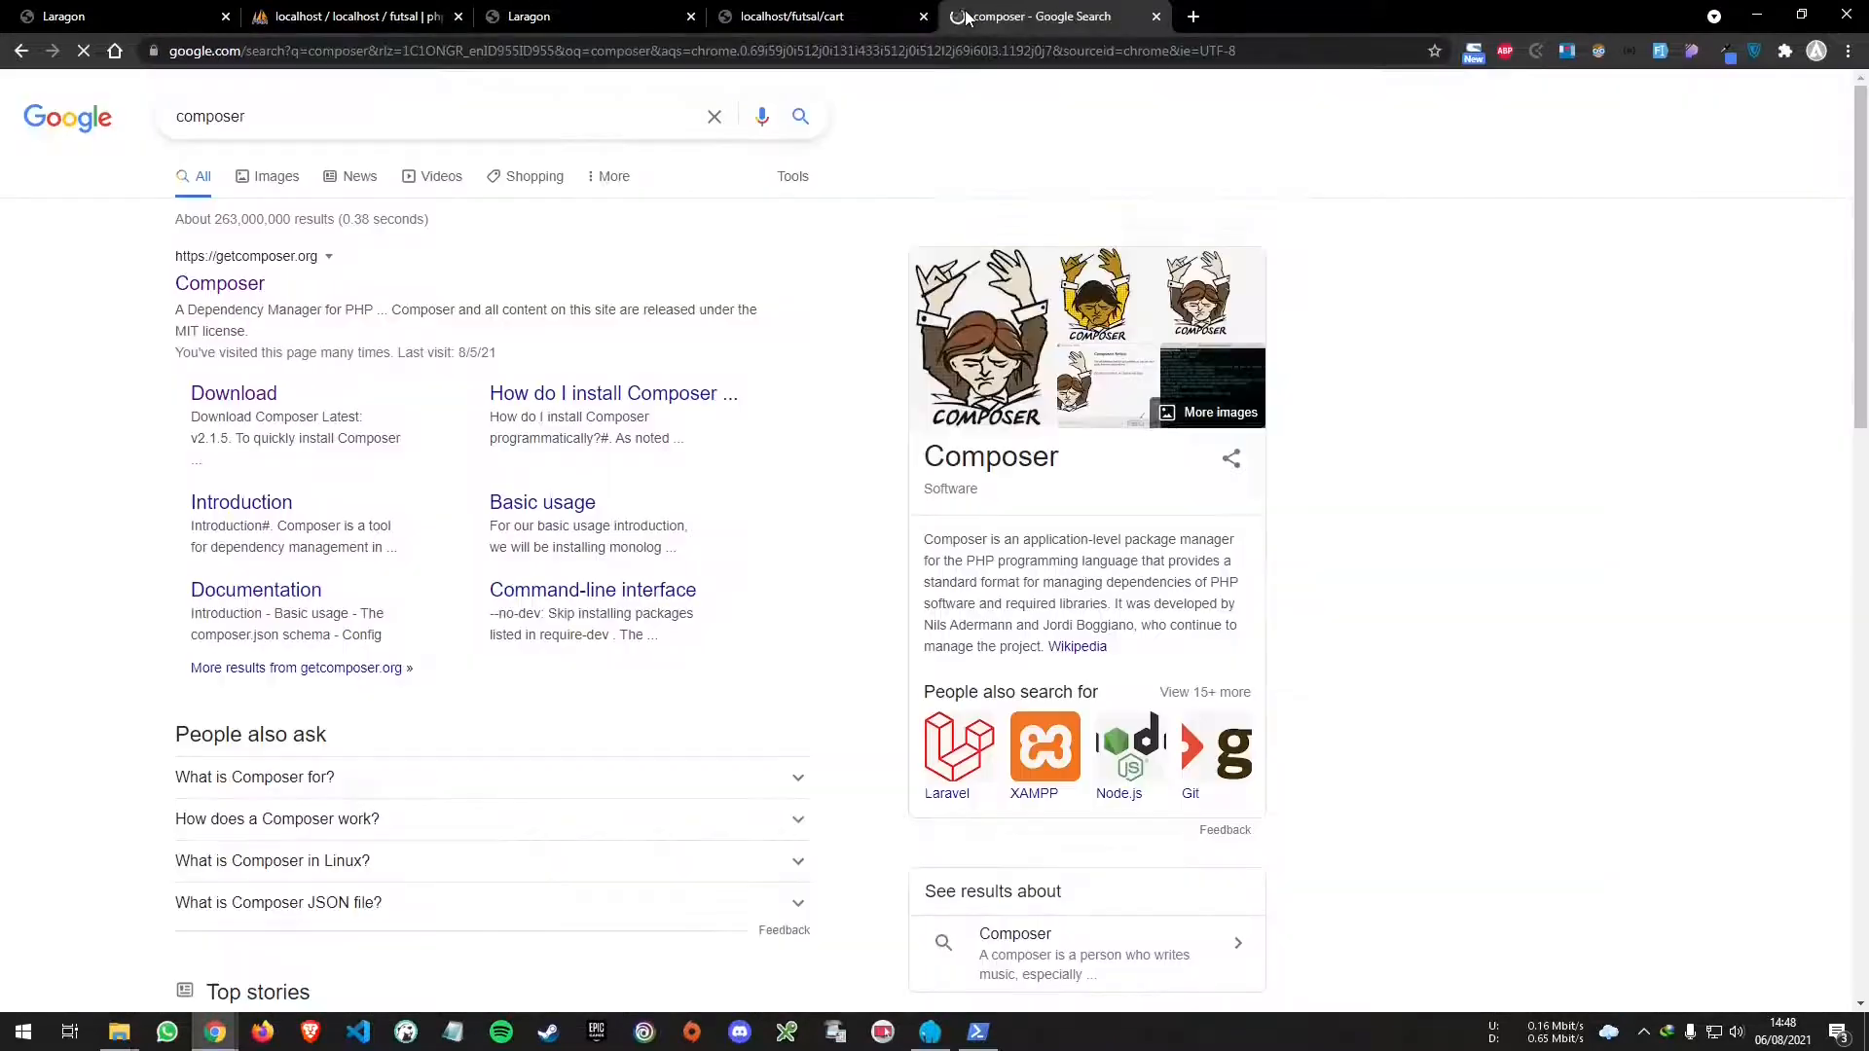
{"action": "left_click", "coordinate": [240, 399]}
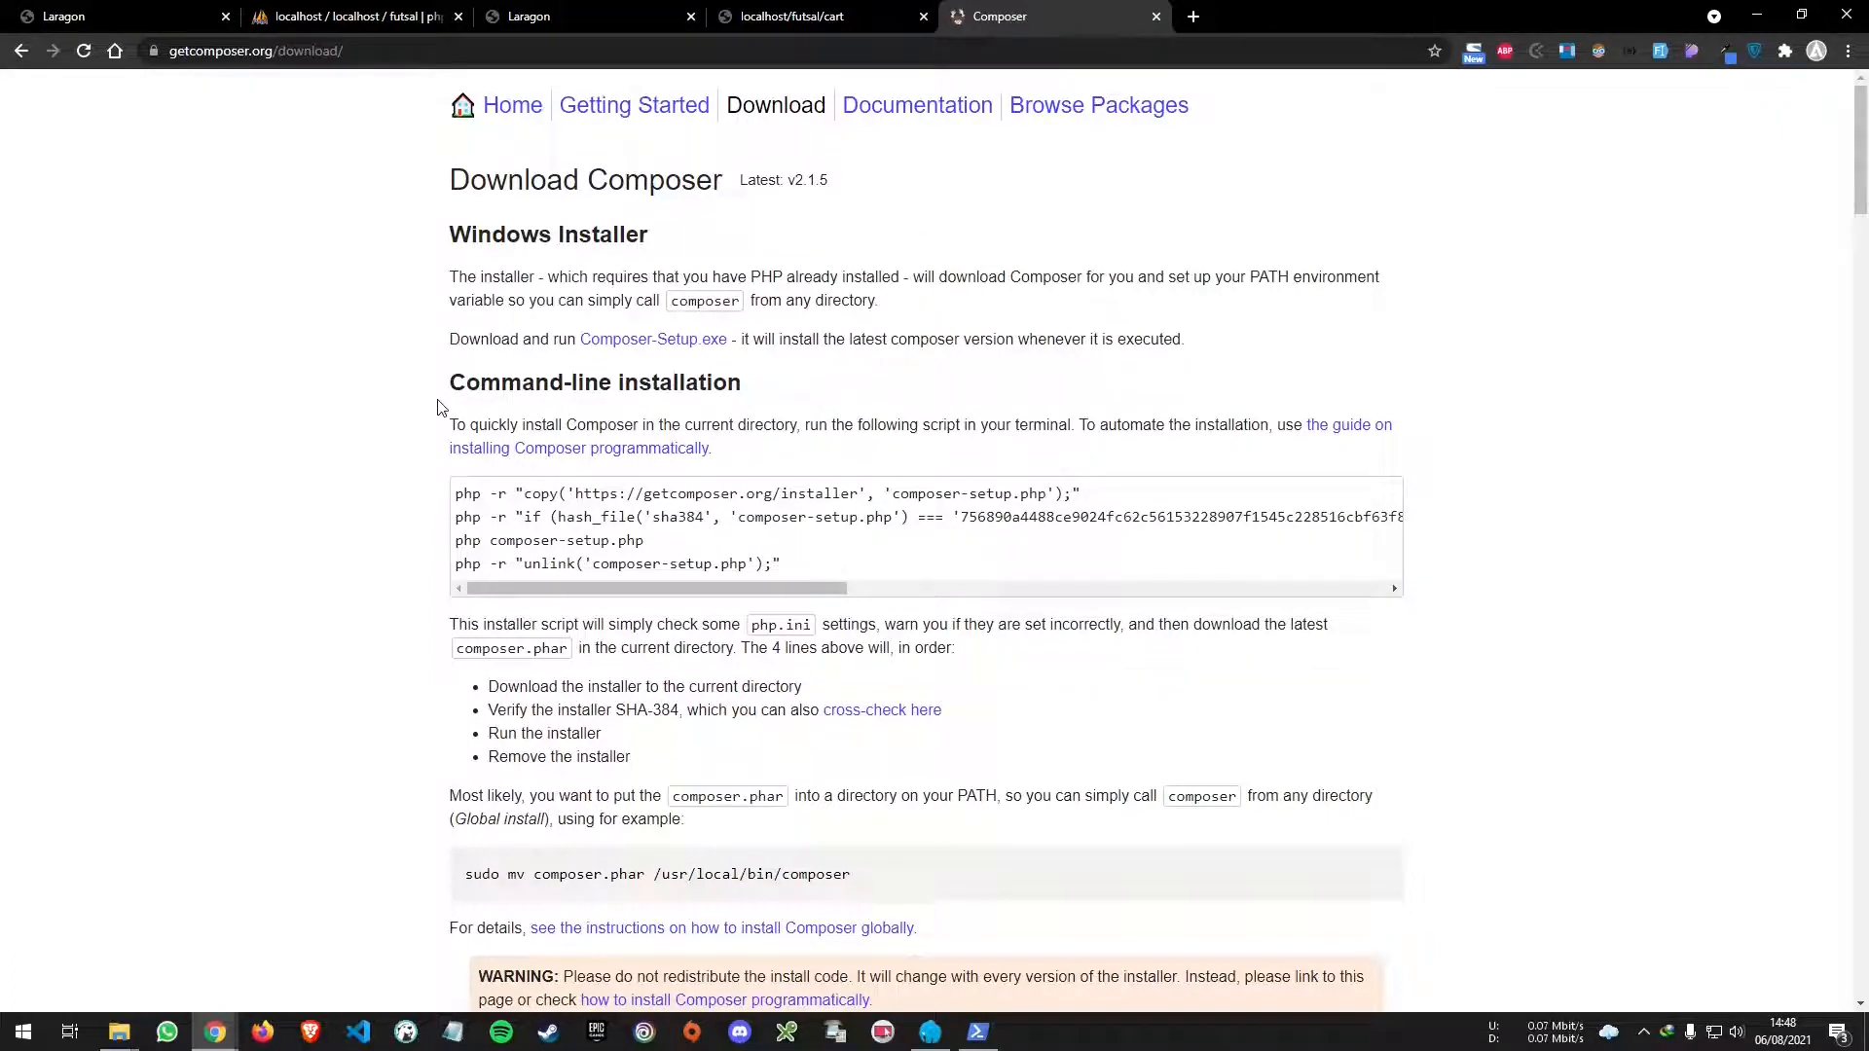
- Paste the Download page's URL into Notepad, then start downloading Composer-Setup.exe
{"action": "left_click", "coordinate": [212, 53]}
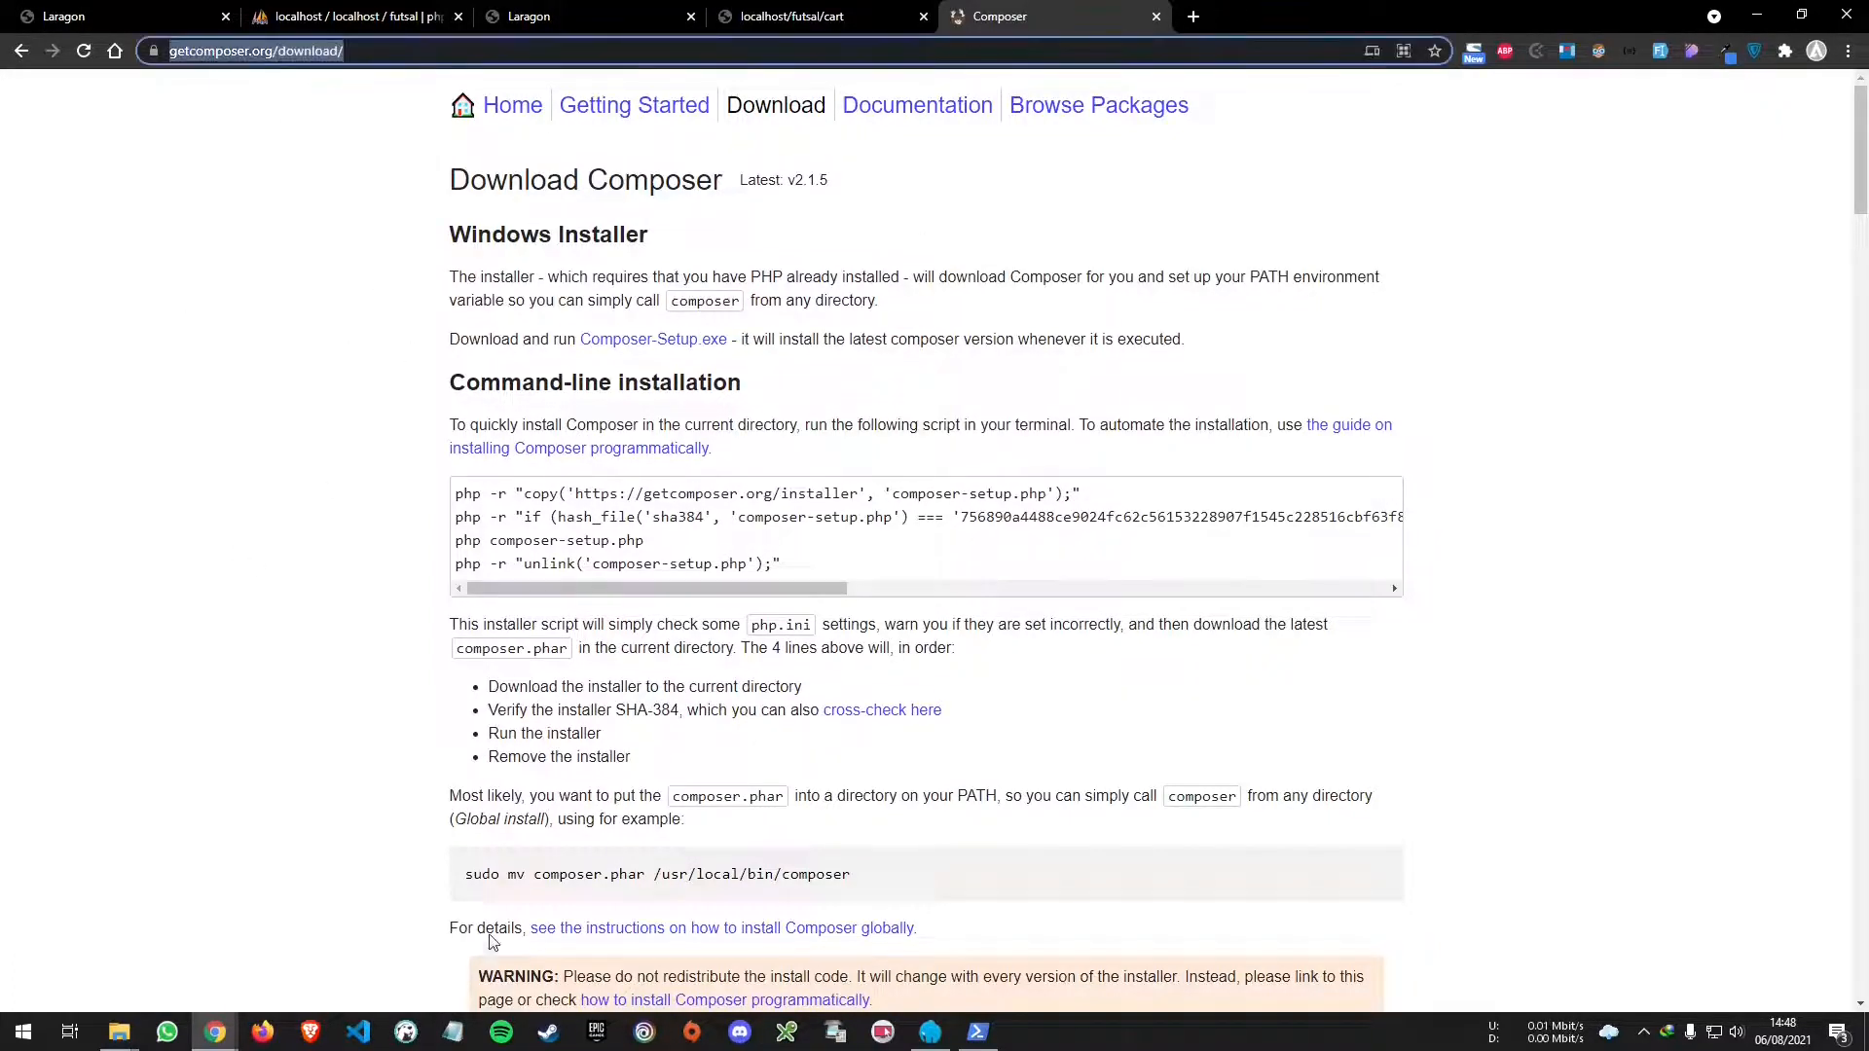
{"action": "key", "text": "ctrl+c"}
{"action": "left_click", "coordinate": [452, 1032]}
{"action": "key", "text": "ctrl+v"}
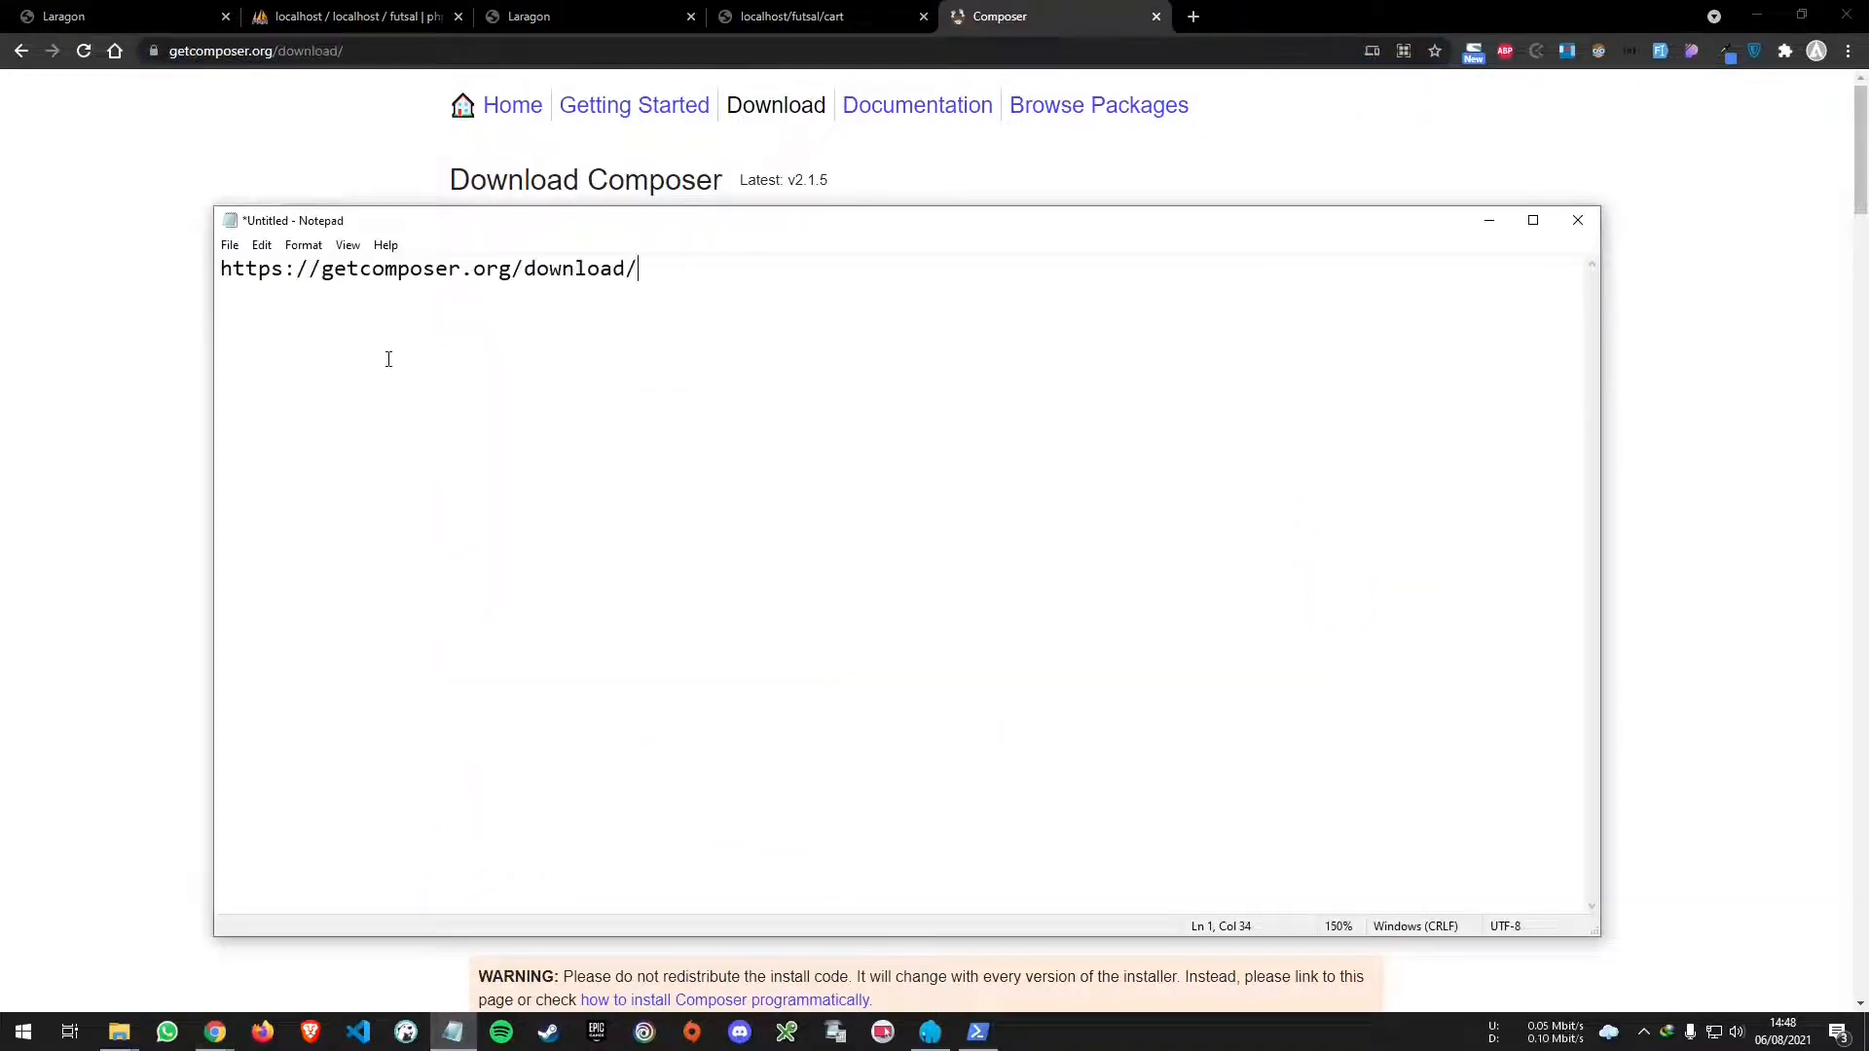
{"action": "scroll", "coordinate": [388, 359], "scroll_direction": "up", "scroll_amount": 10}
{"action": "left_click_drag", "start_coordinate": [1025, 283], "coordinate": [165, 258]}
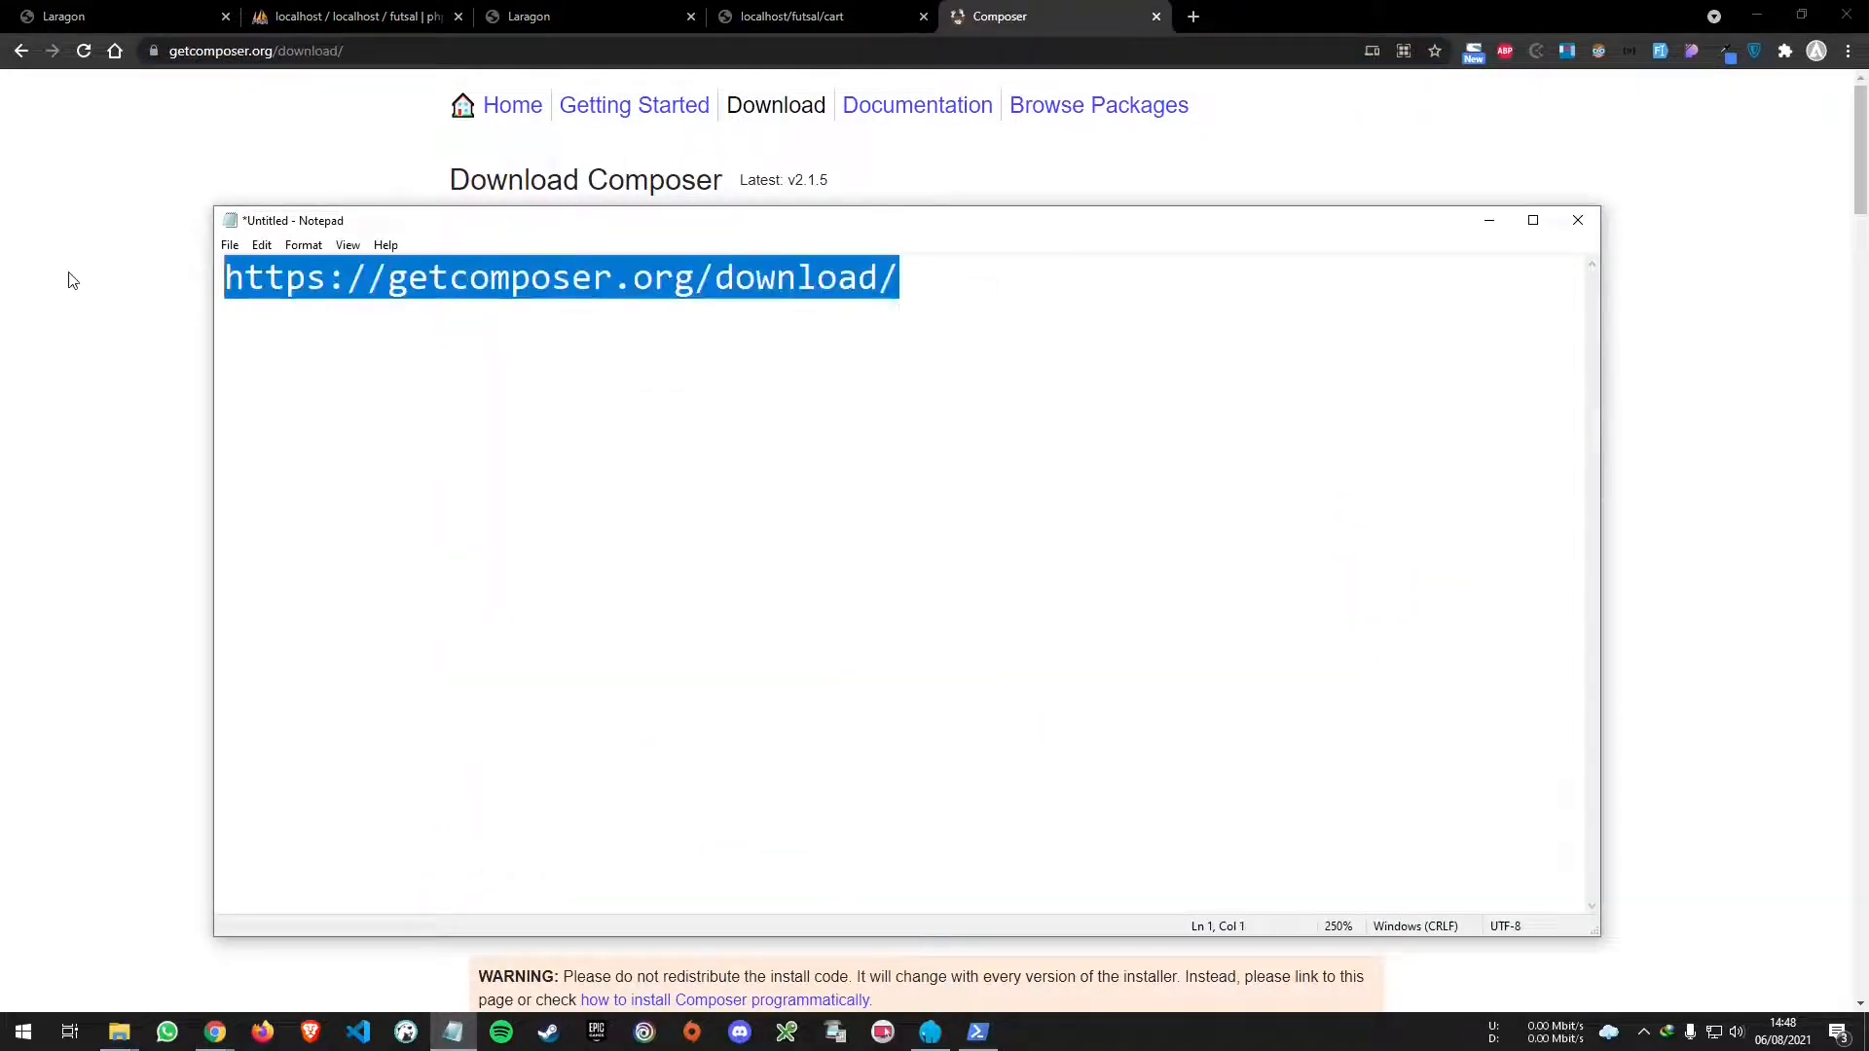
{"action": "left_click", "coordinate": [110, 362]}
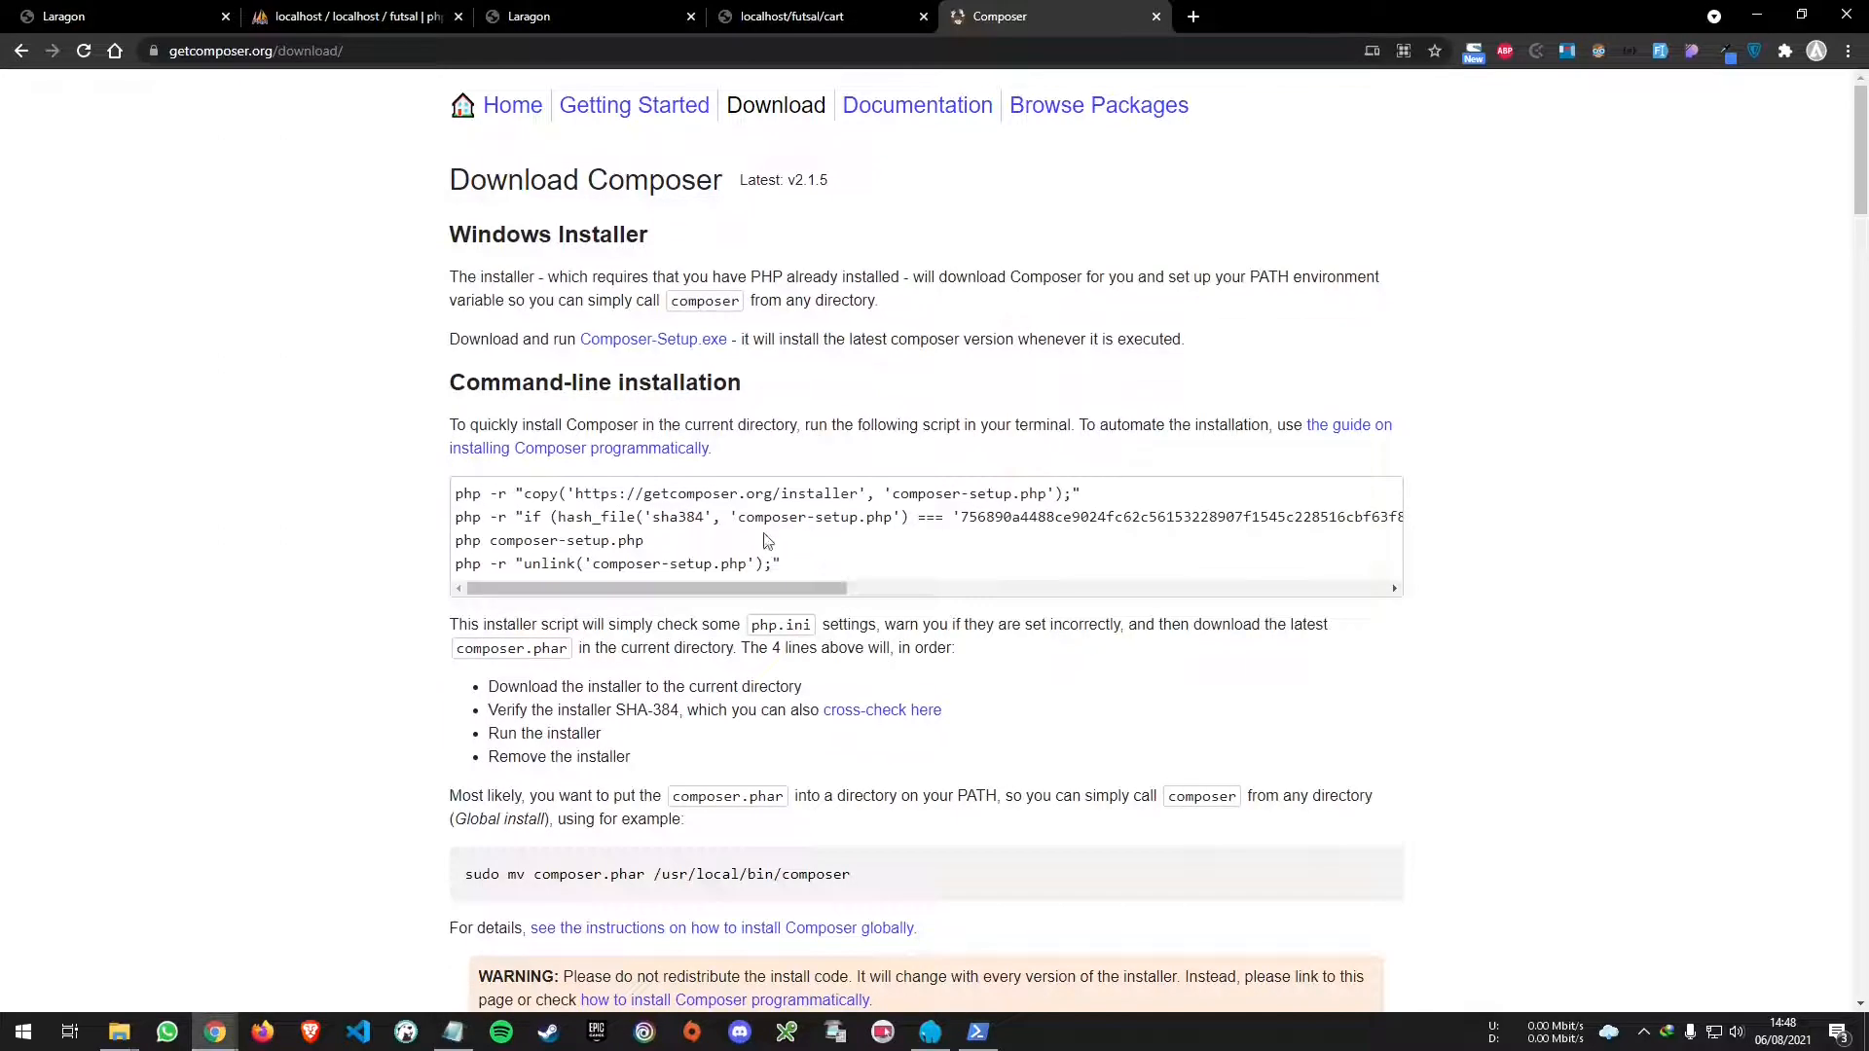
{"action": "left_click", "coordinate": [672, 347]}
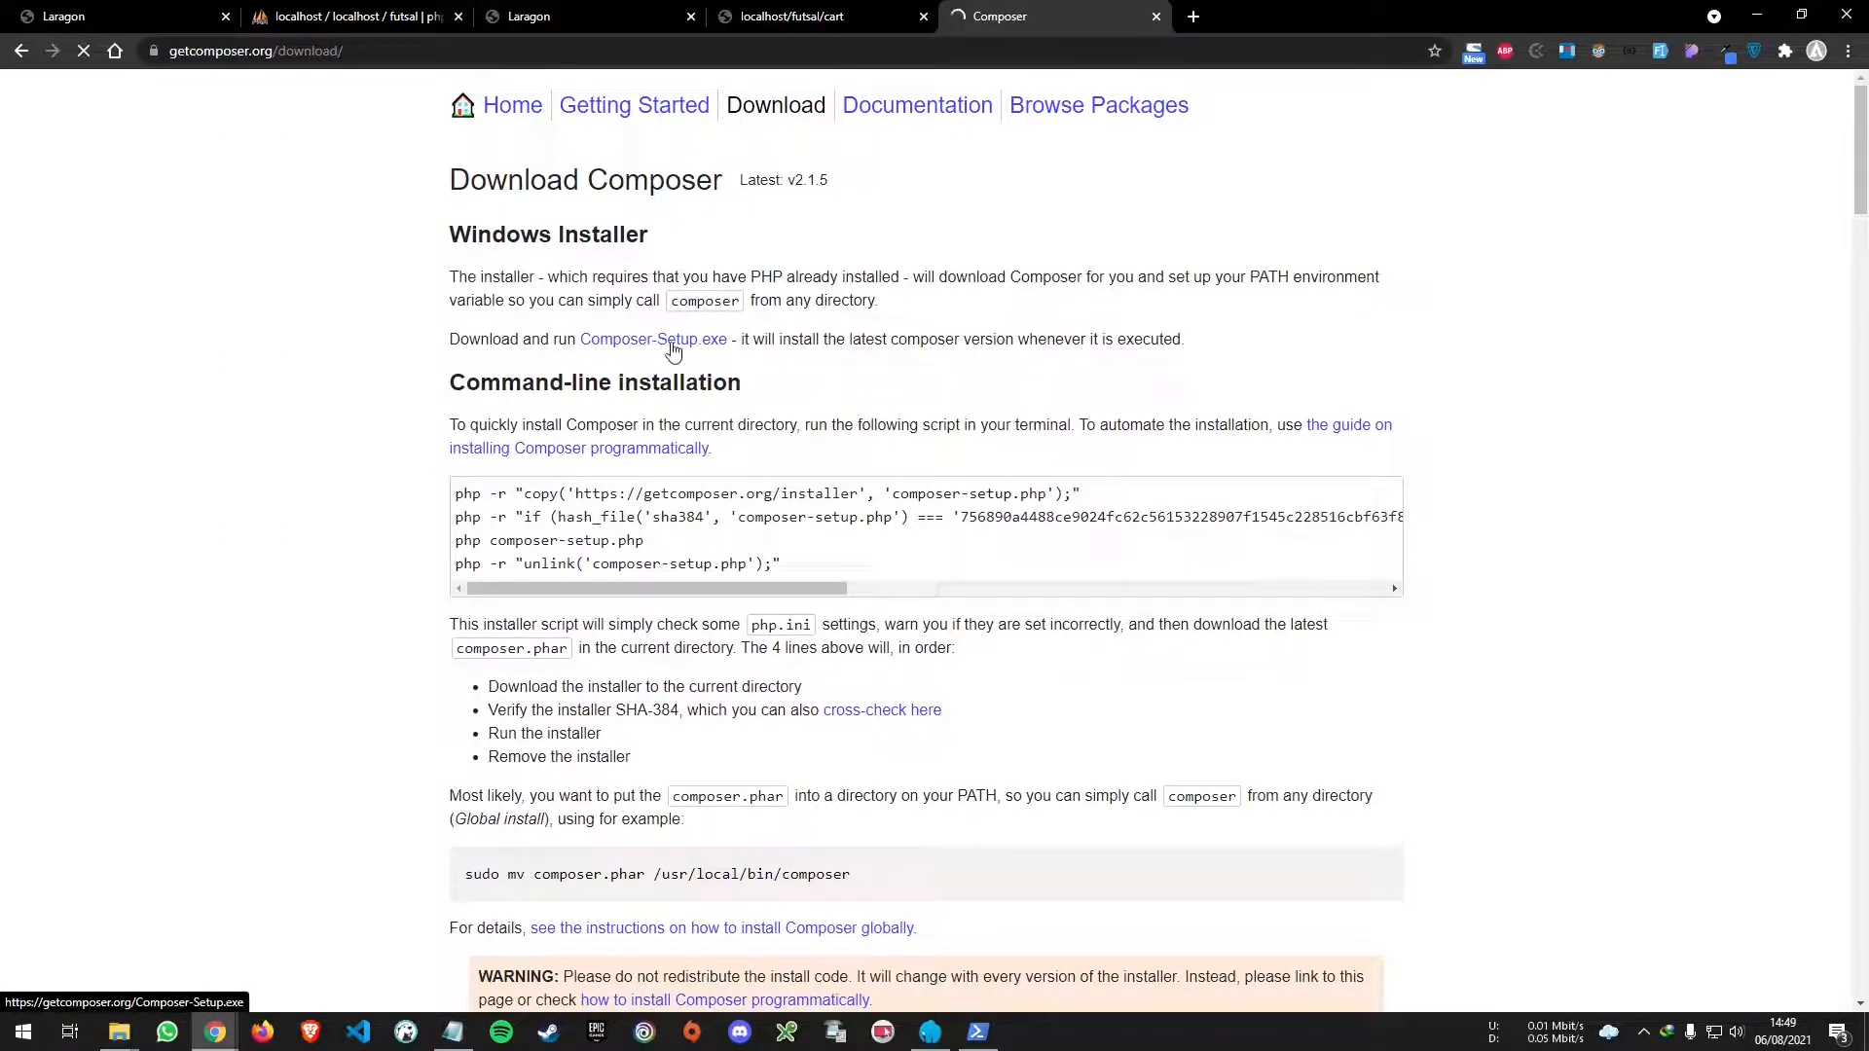
- Download and launch Composer-Setup.exe, installing for all users
{"action": "left_click", "coordinate": [915, 601]}
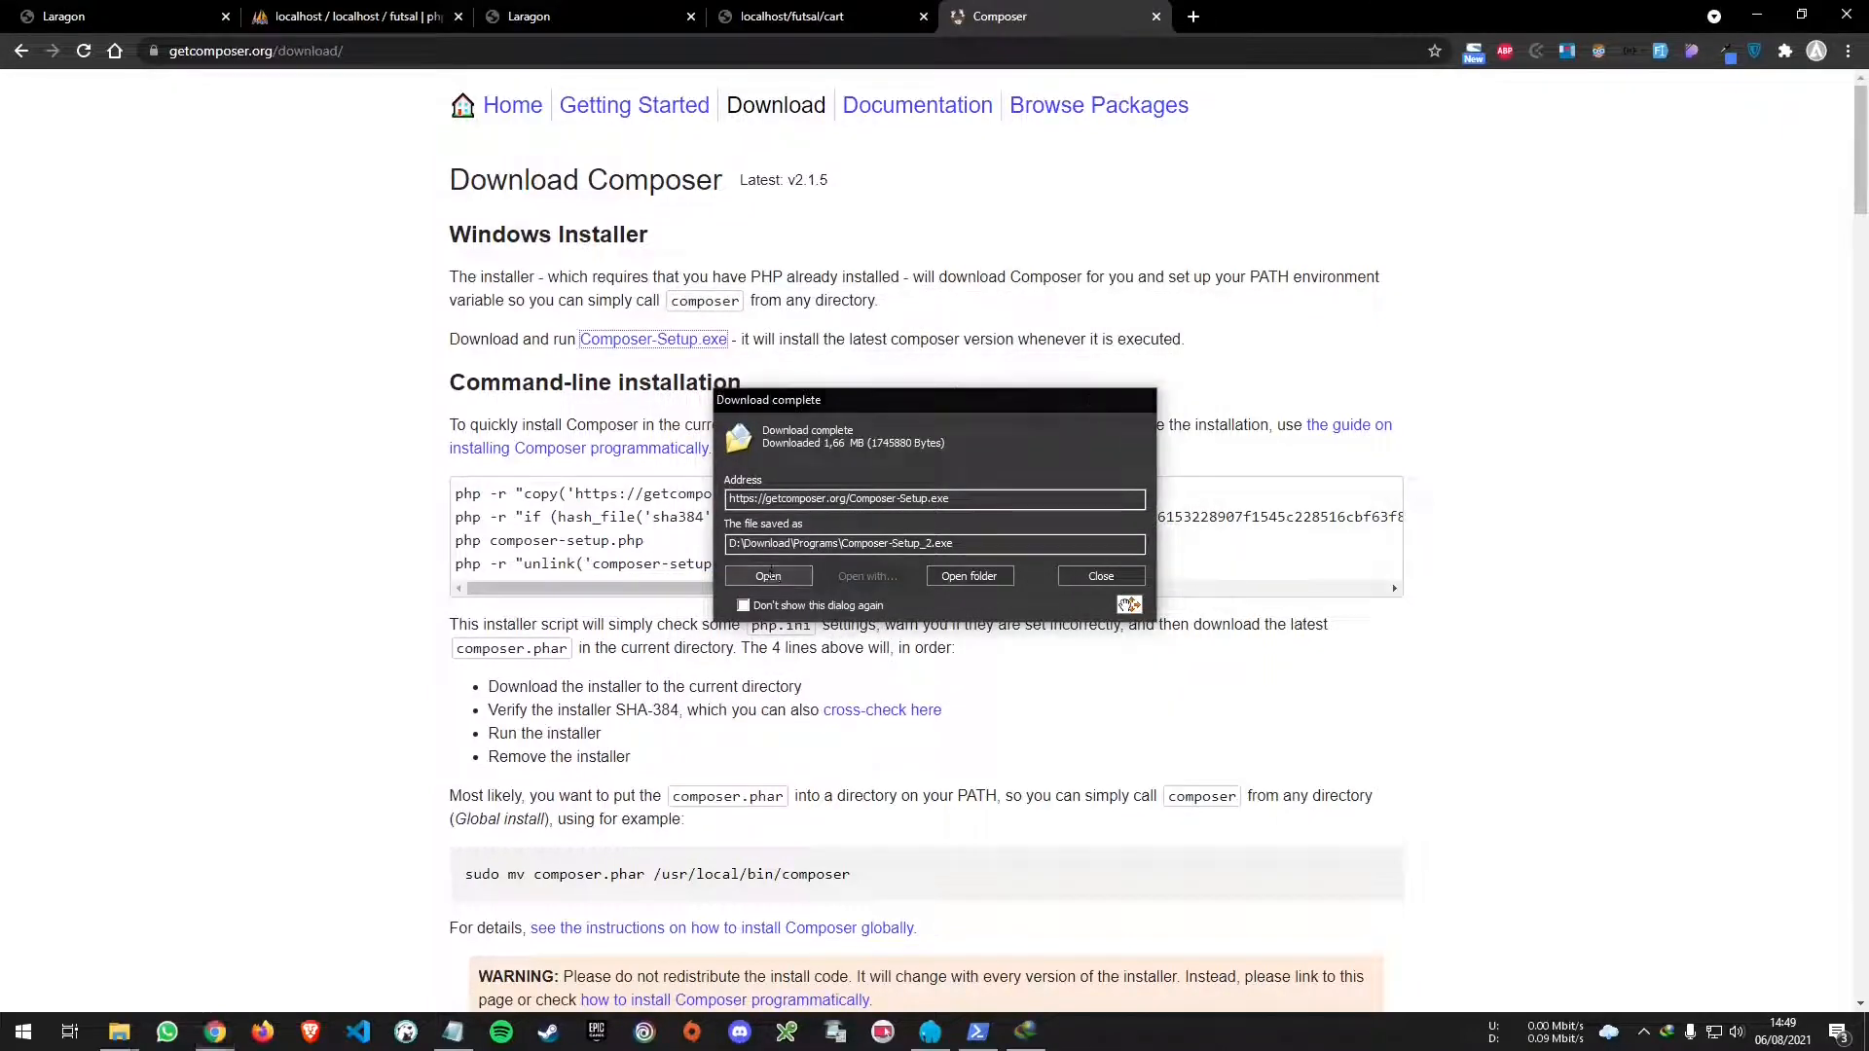
{"action": "left_click", "coordinate": [769, 574]}
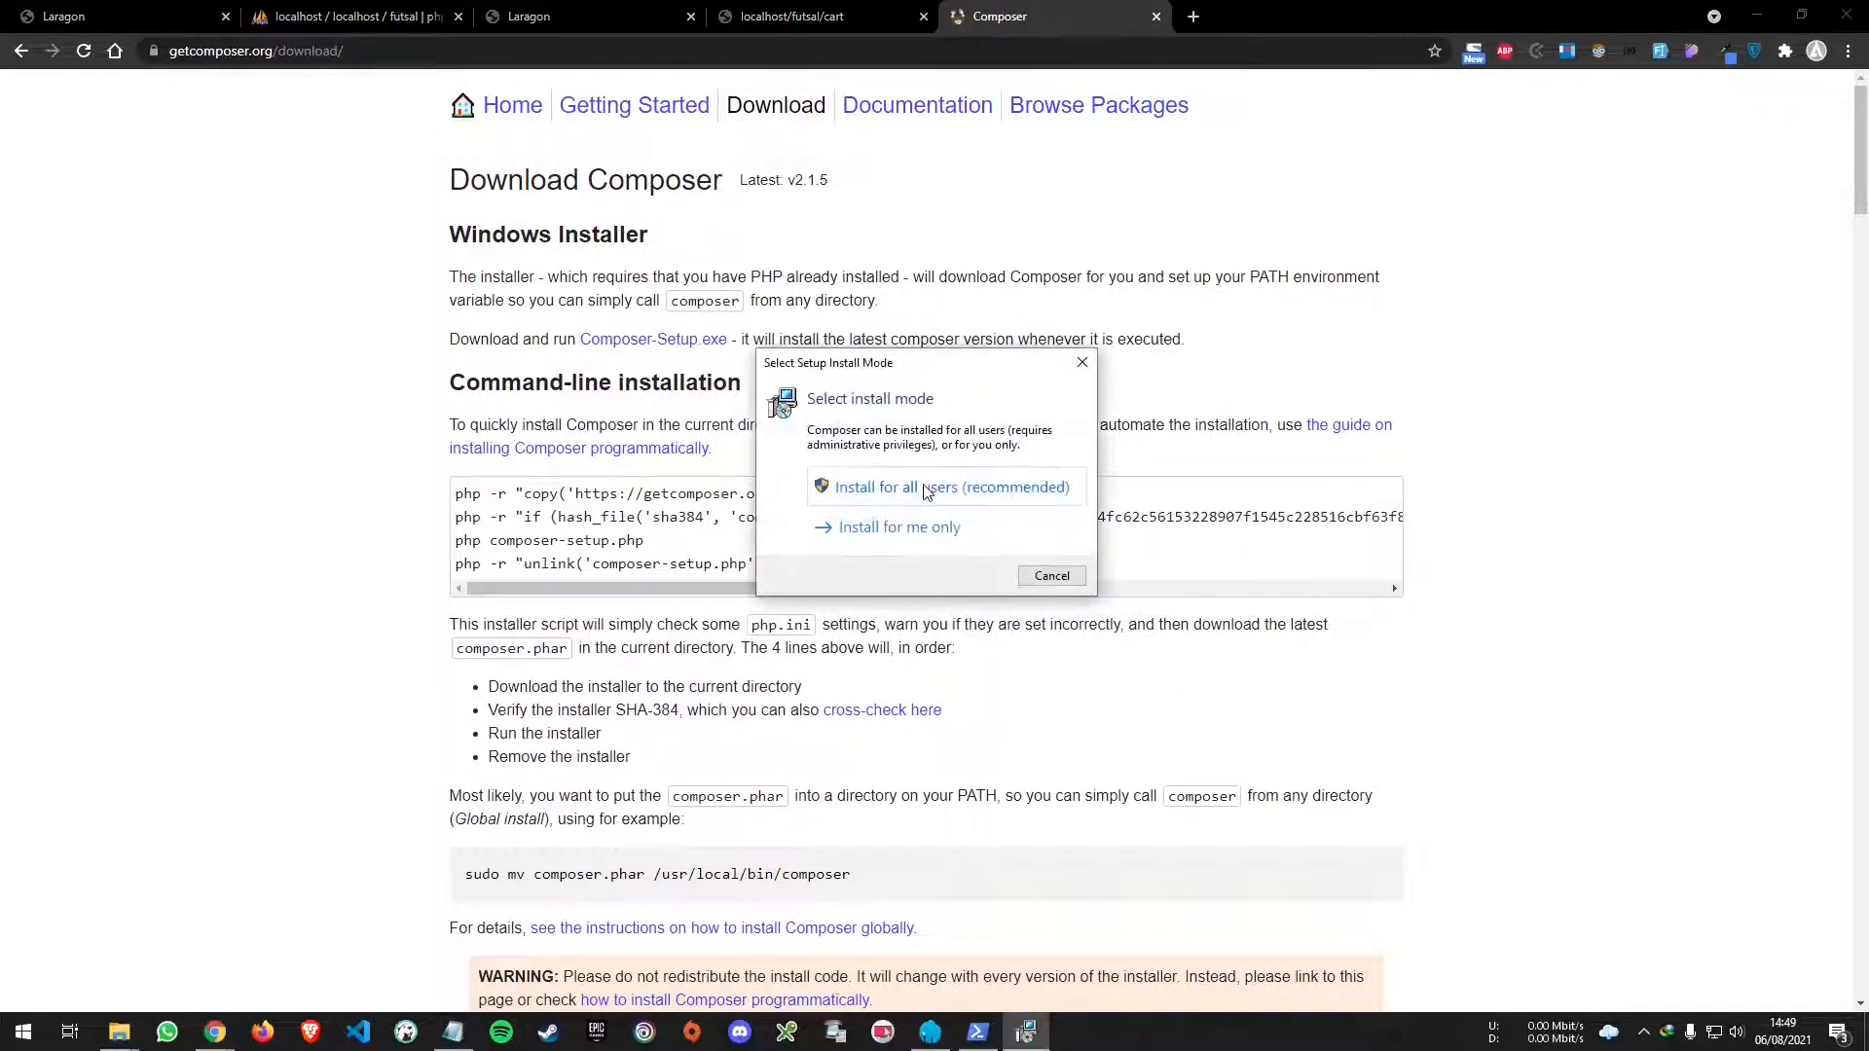
{"action": "left_click", "coordinate": [924, 489]}
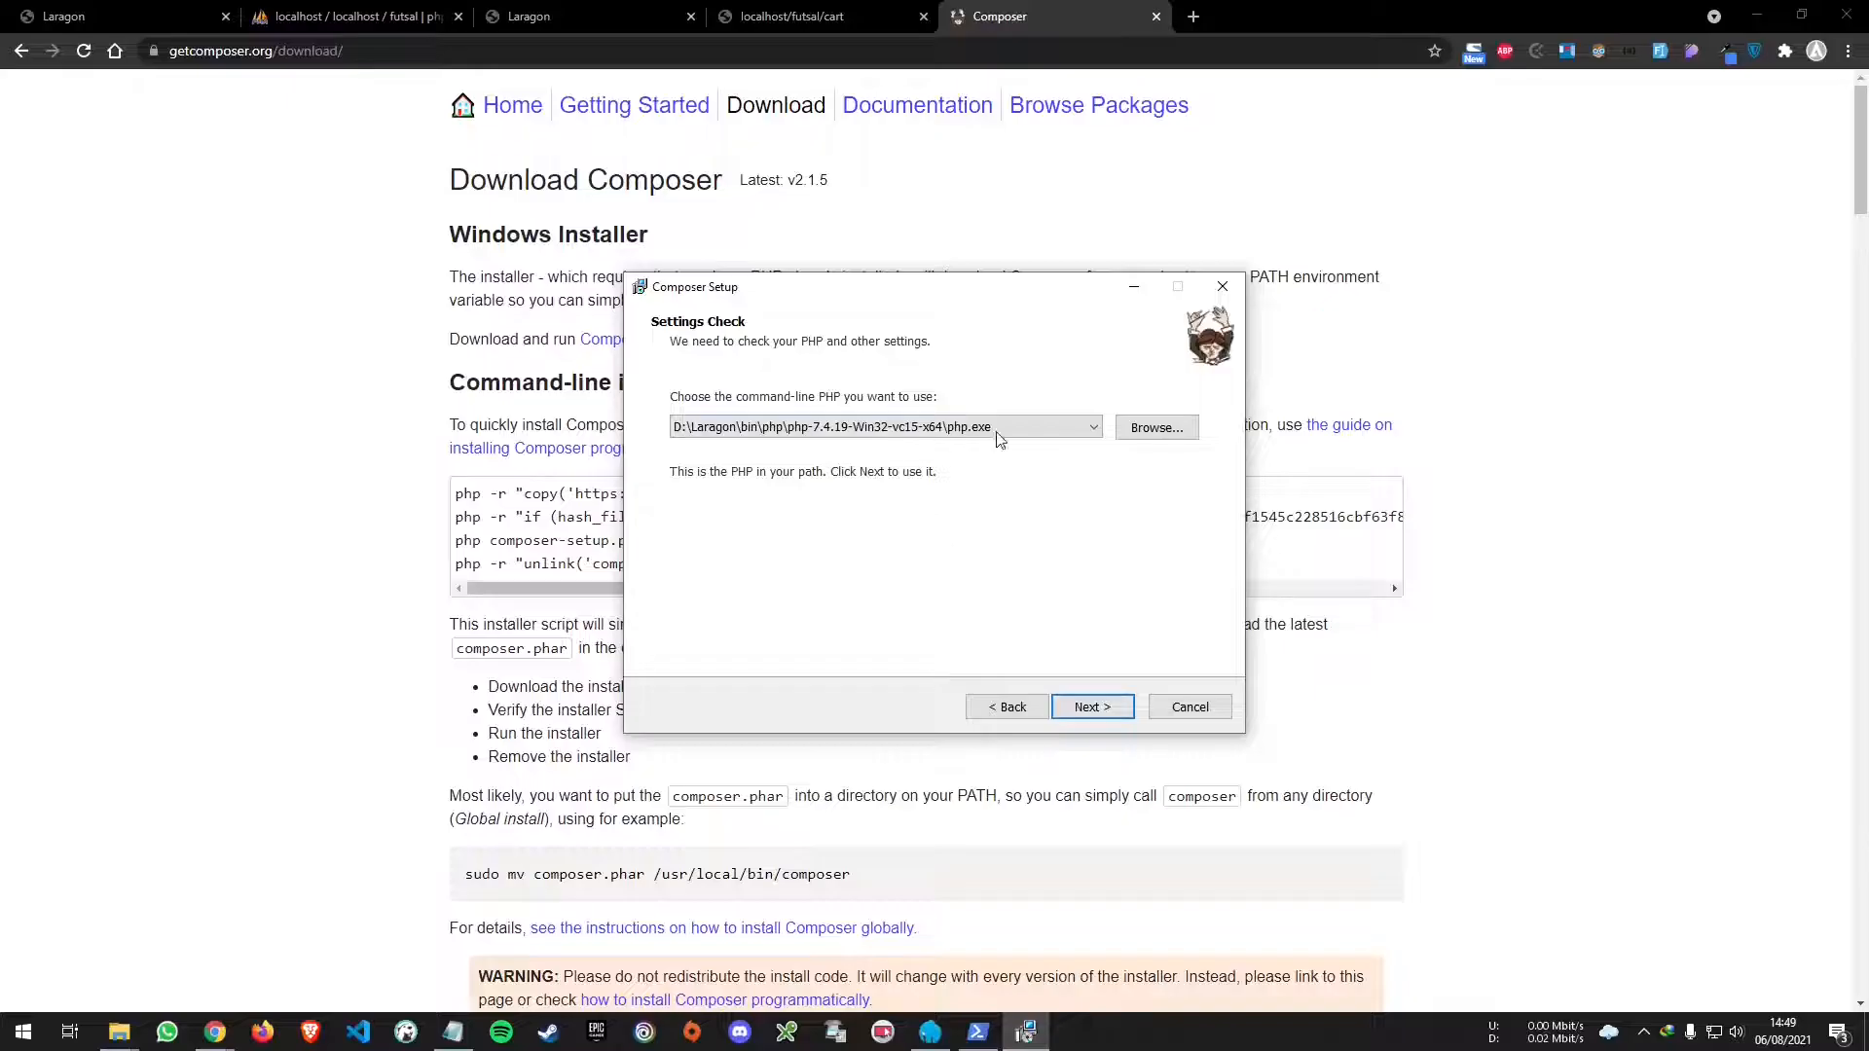
- Set Composer's PHP to D:\Laragon\bin\php\php-7.4.19-Win32-vc15-x64\php.exe
{"action": "left_click", "coordinate": [1172, 427]}
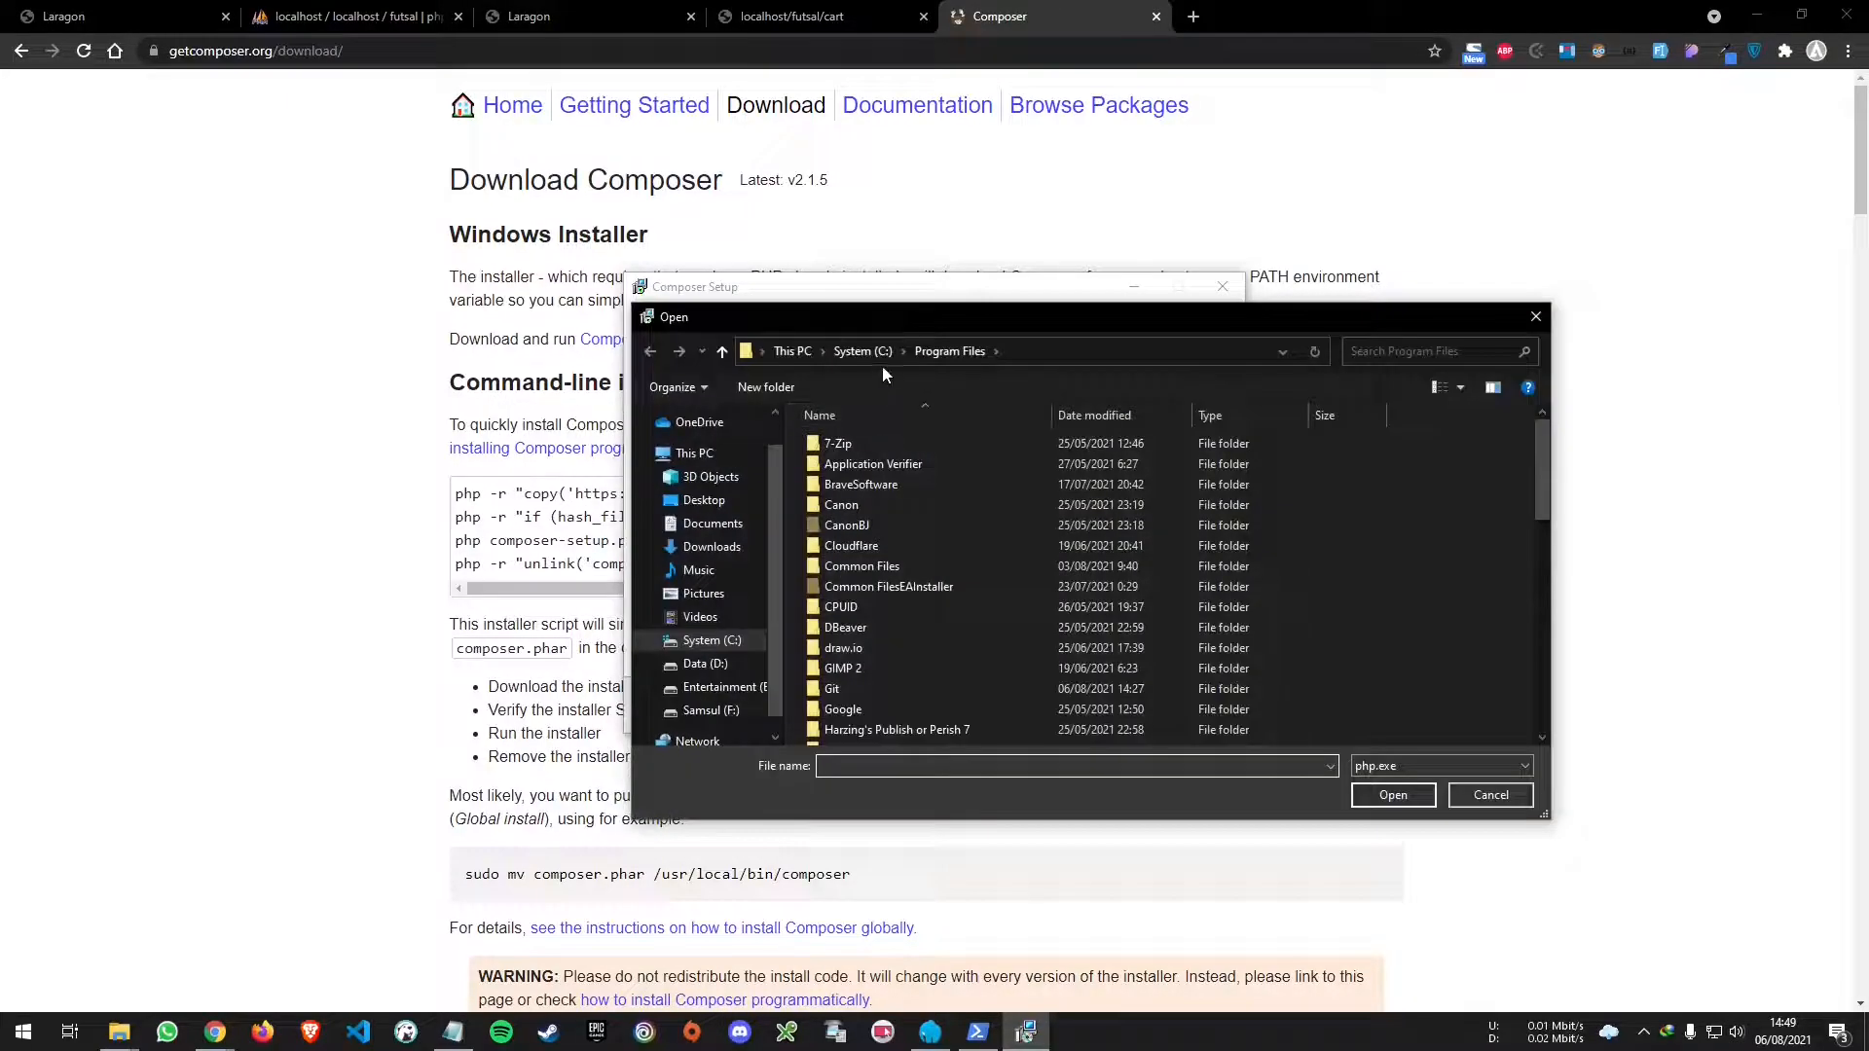
{"action": "left_click", "coordinate": [739, 663]}
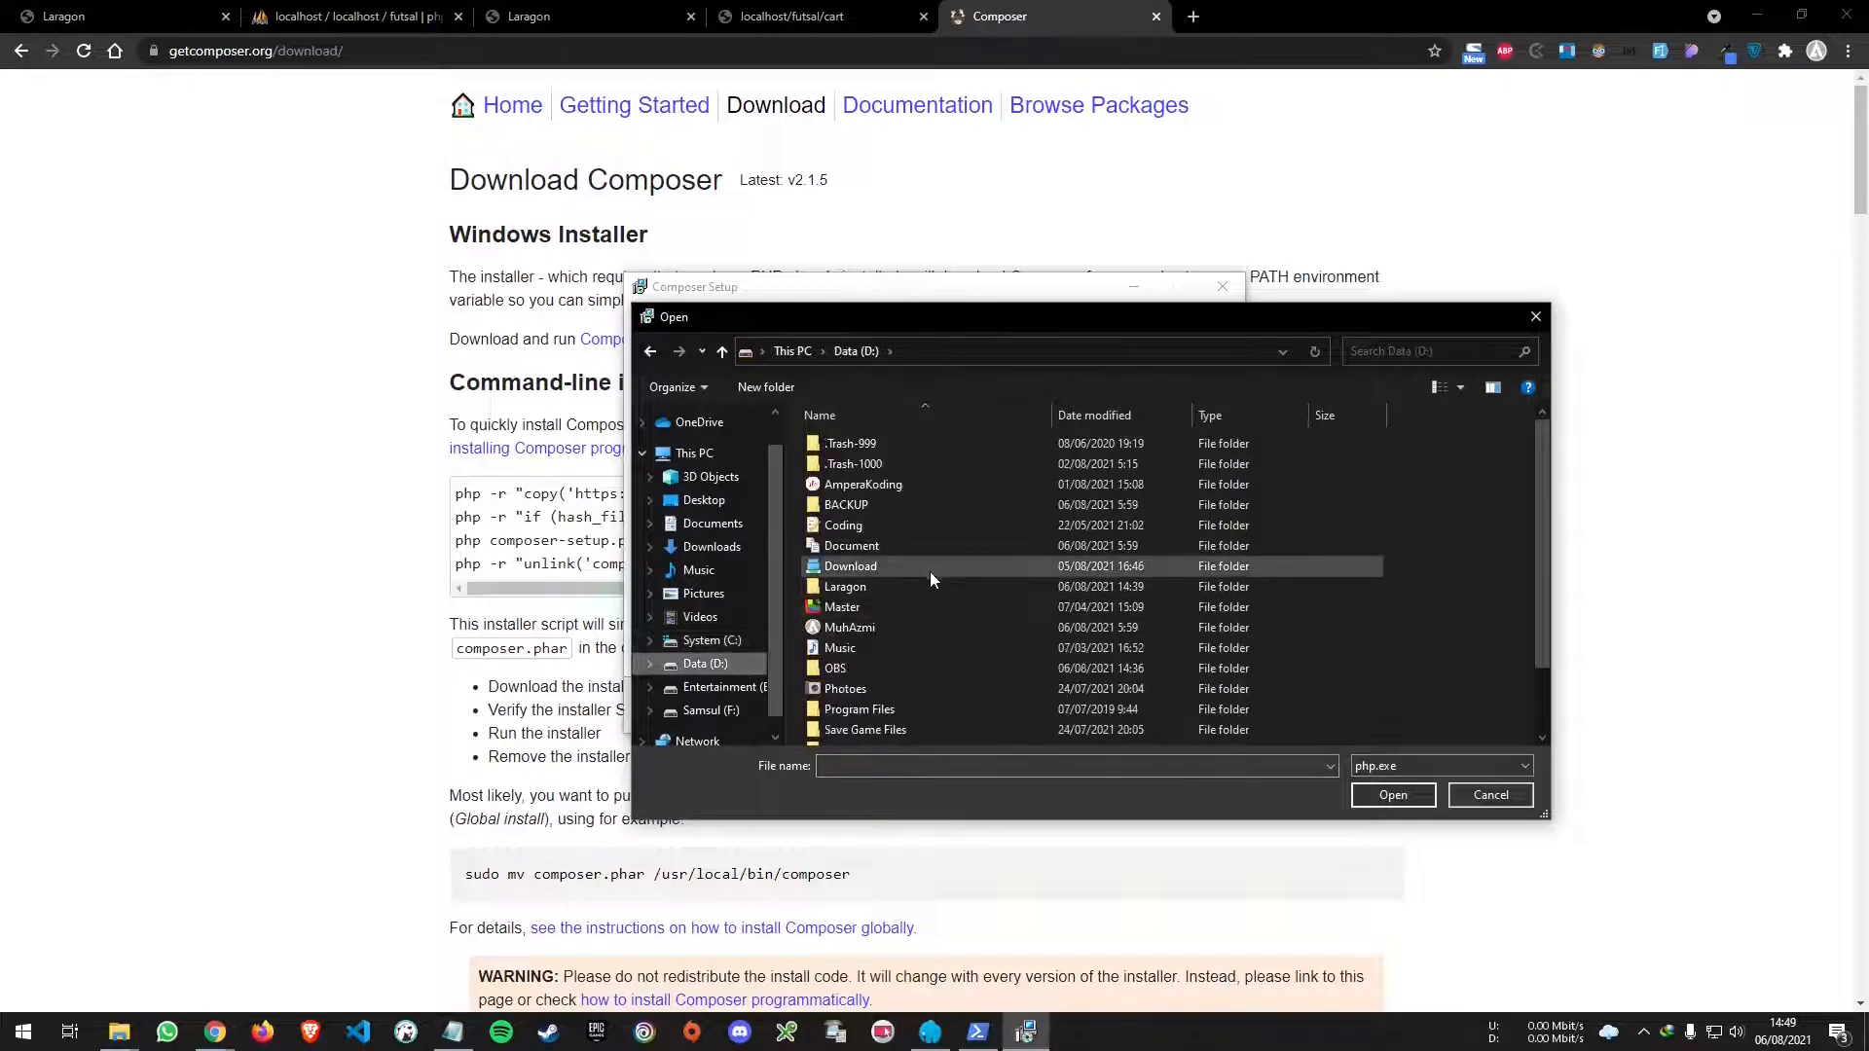
{"action": "double_click", "coordinate": [862, 584]}
{"action": "double_click", "coordinate": [874, 446]}
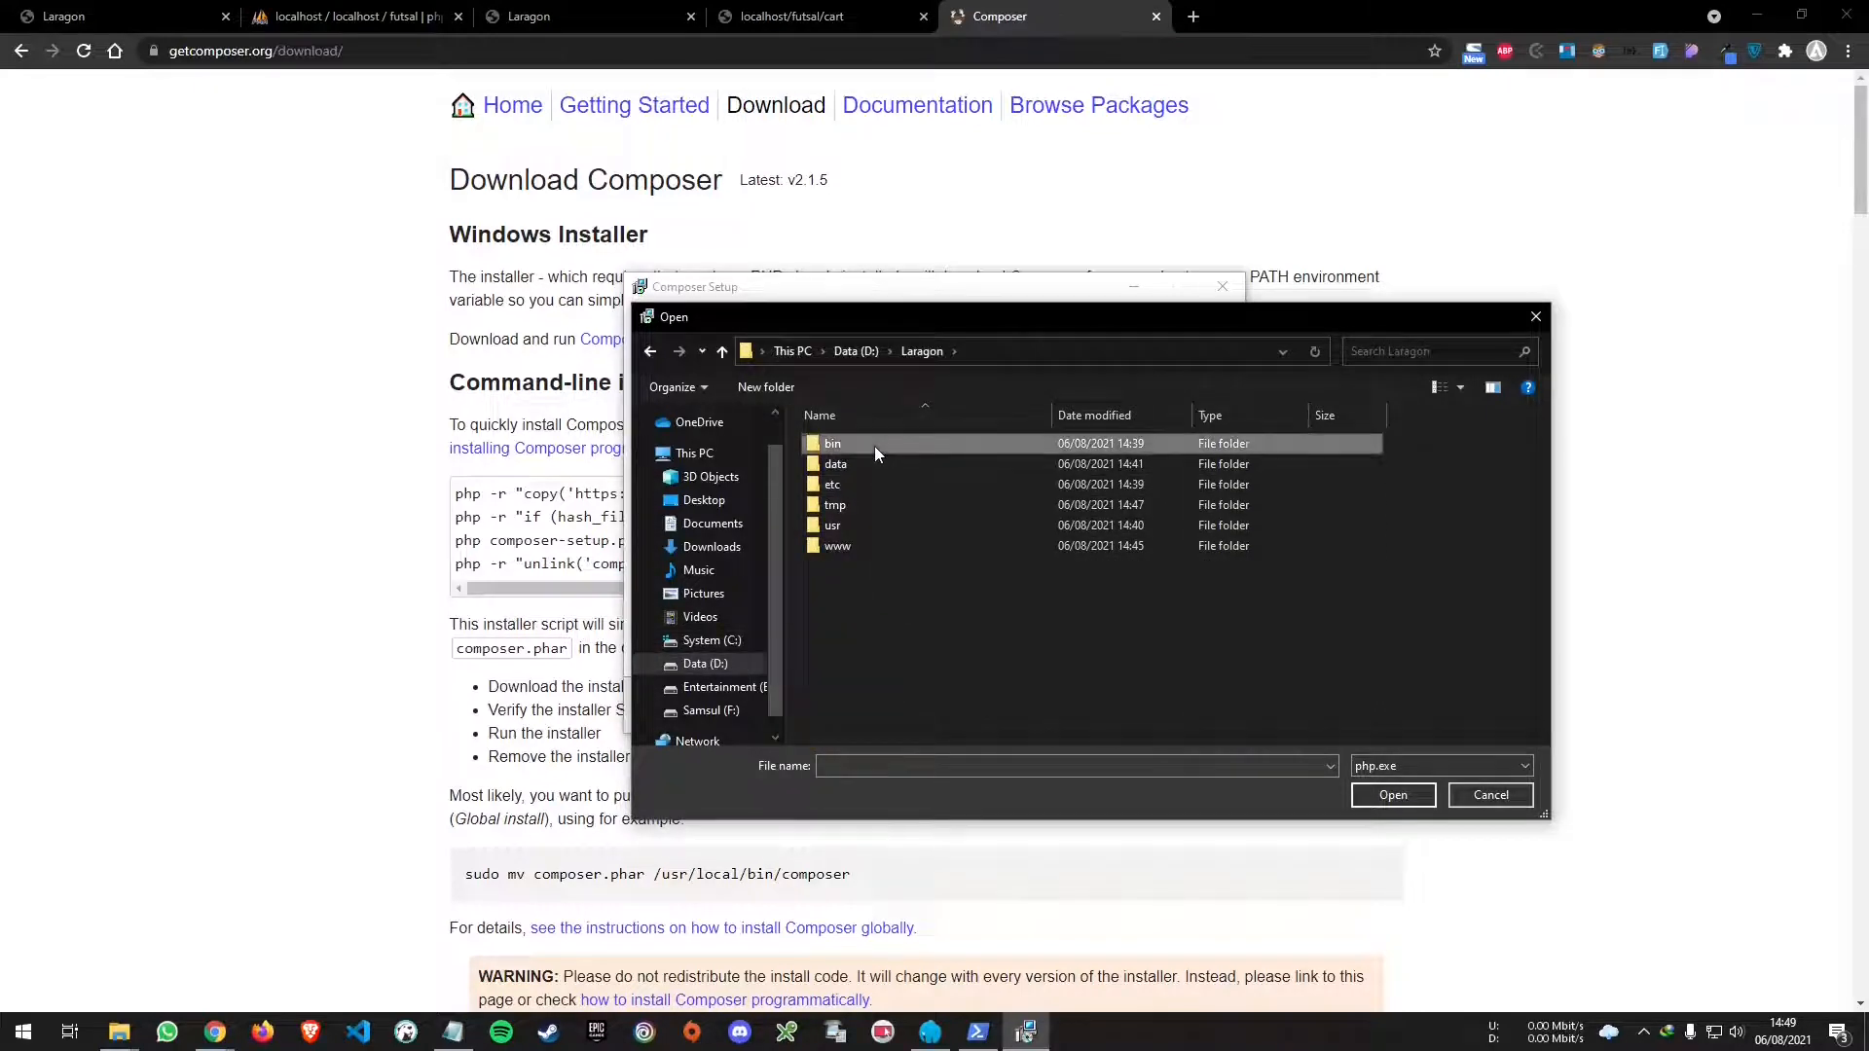
{"action": "double_click", "coordinate": [867, 693]}
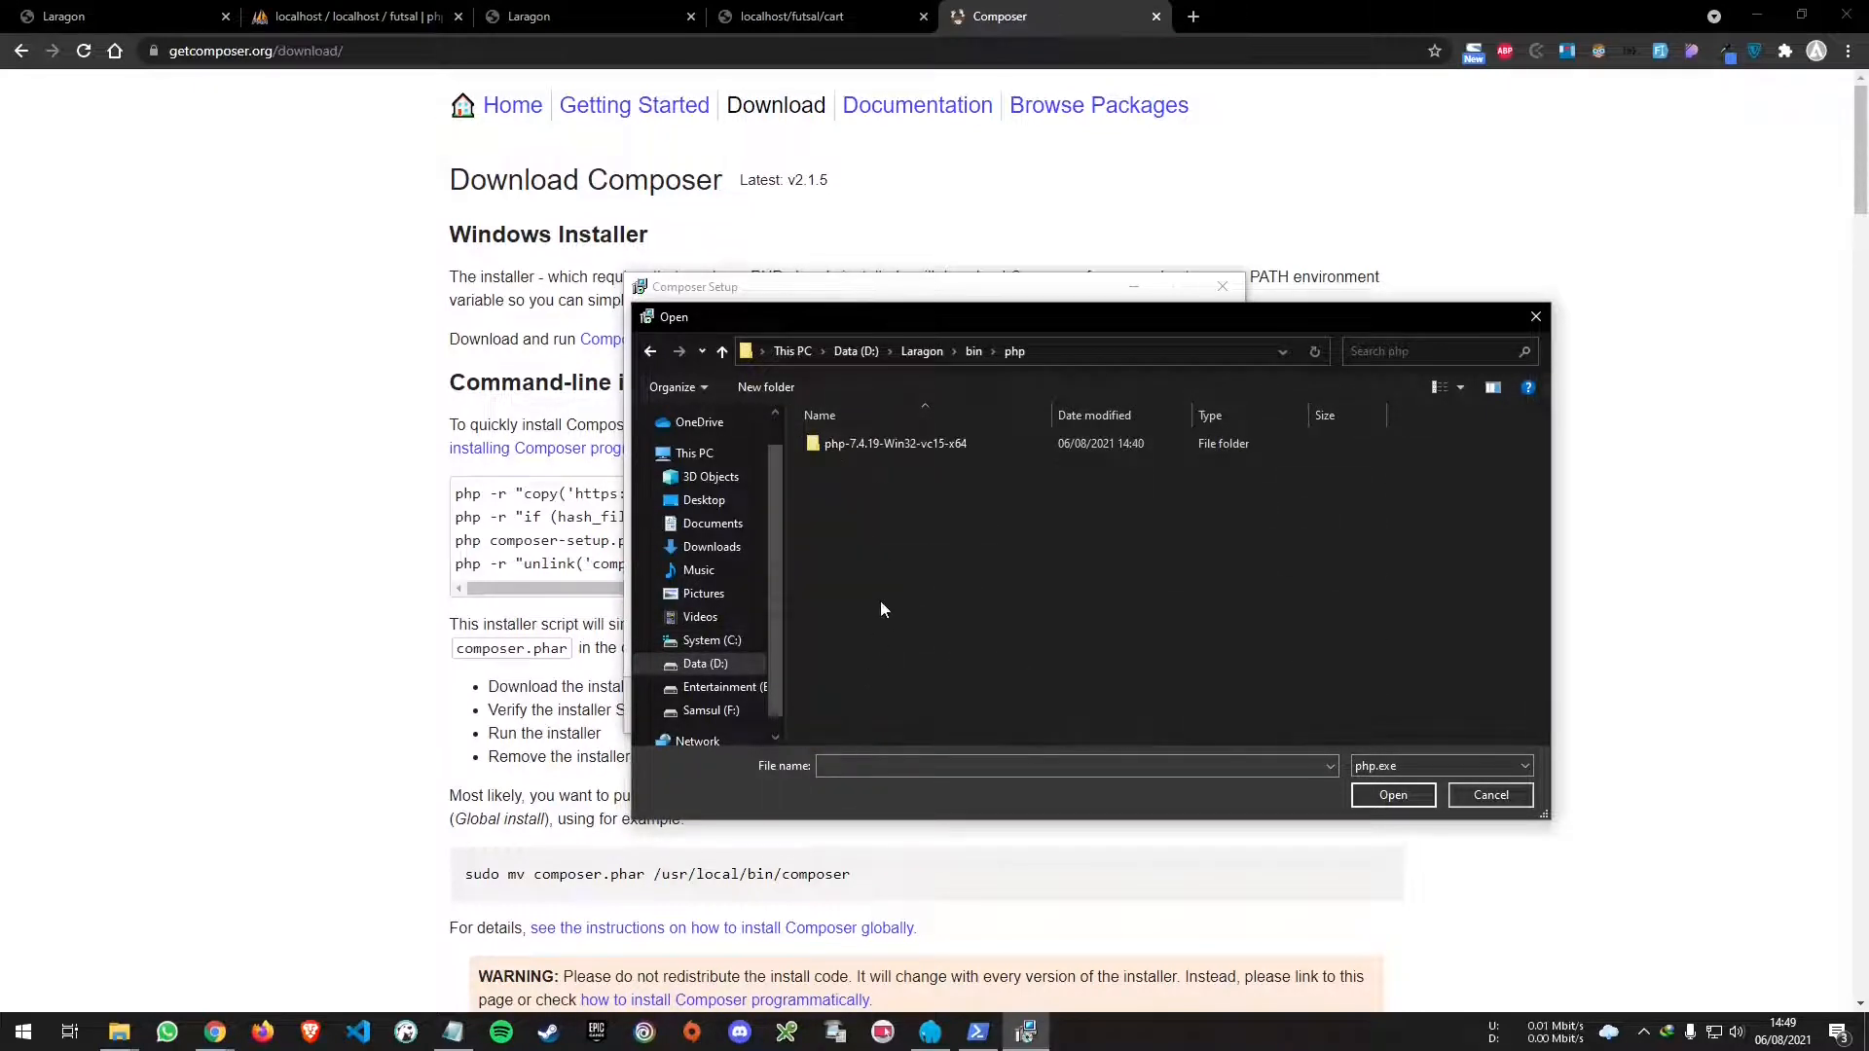
{"action": "double_click", "coordinate": [932, 440]}
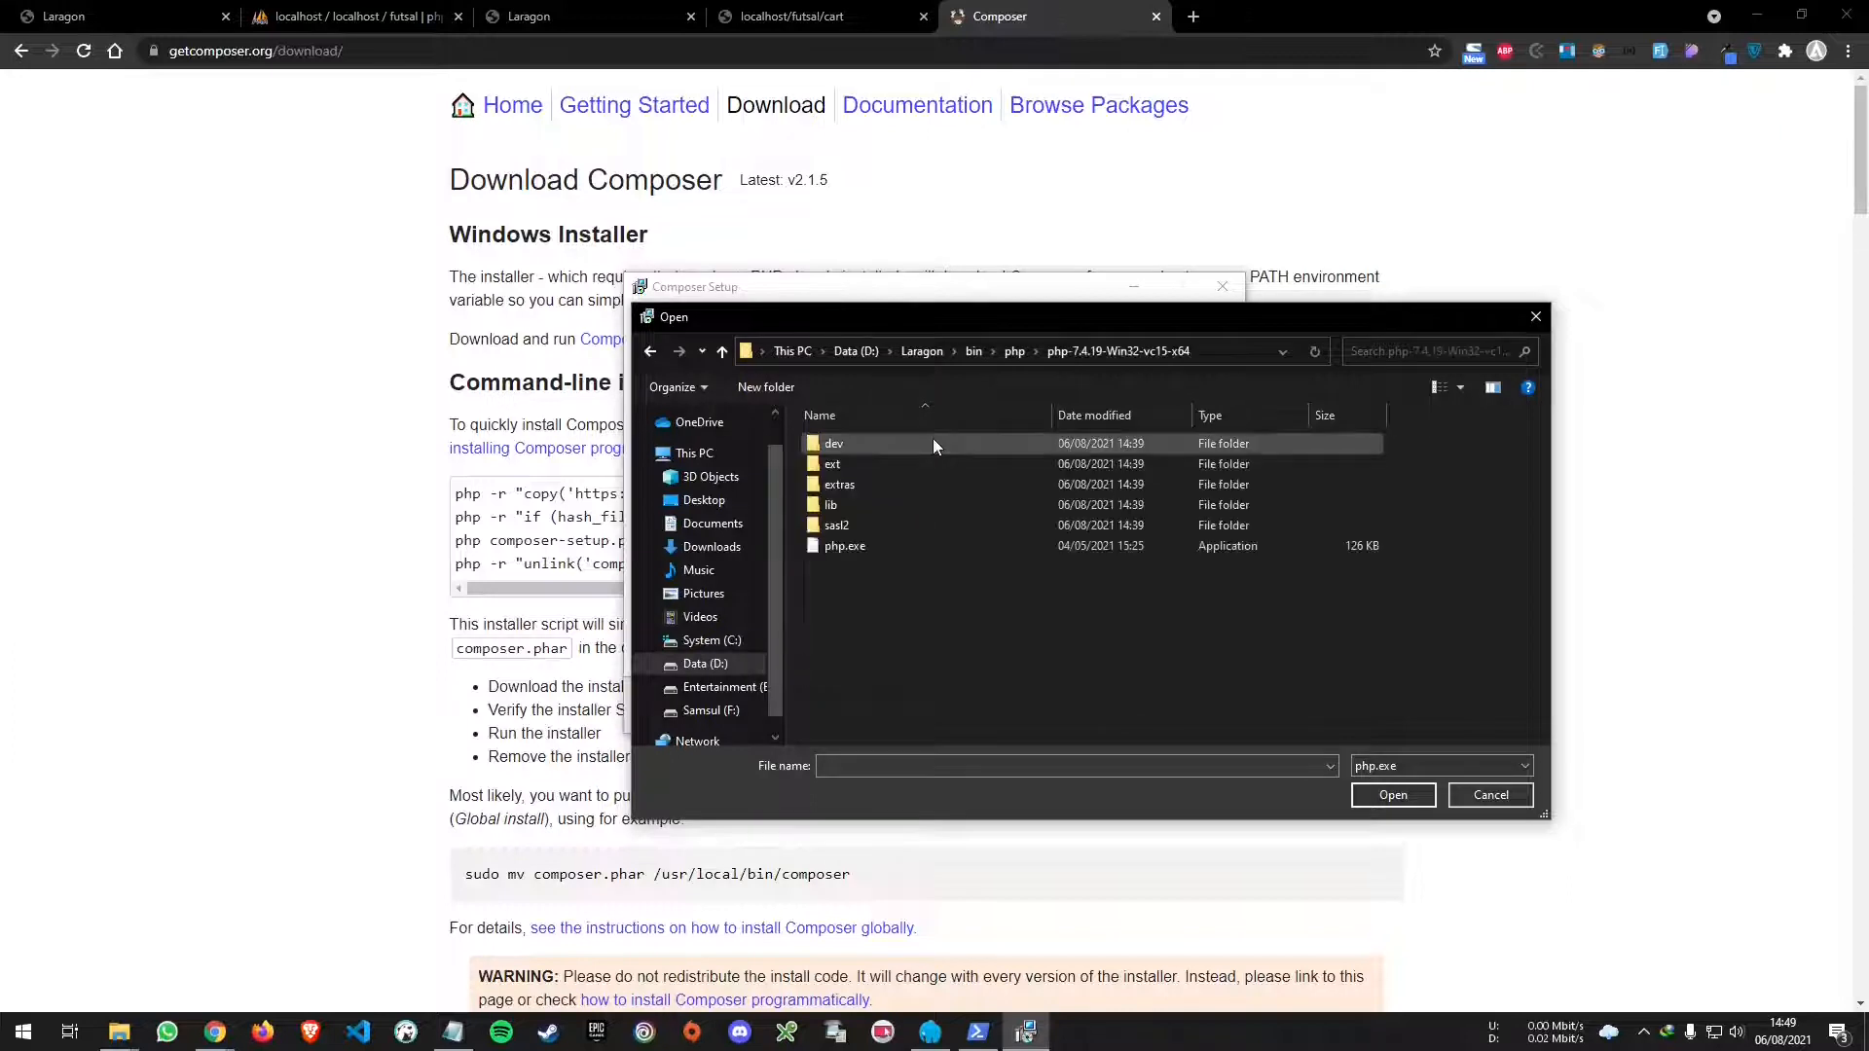
{"action": "left_click", "coordinate": [872, 551]}
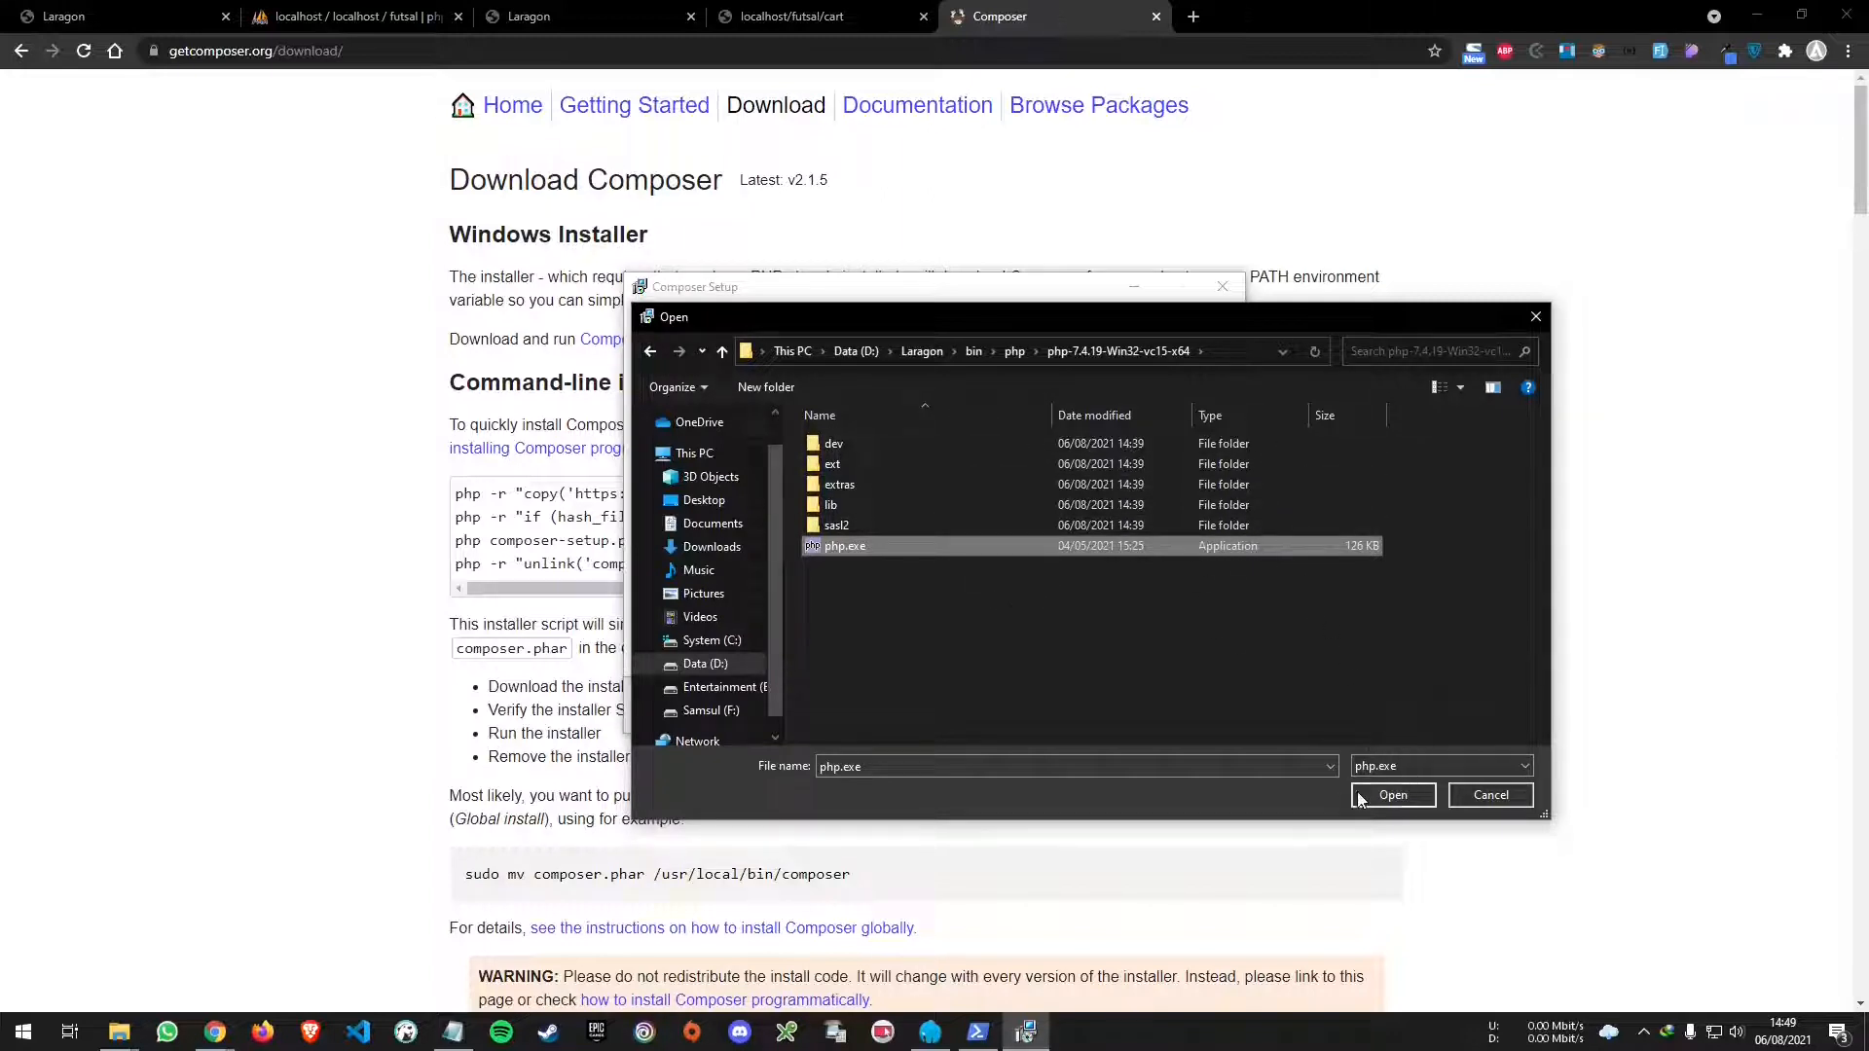
{"action": "left_click", "coordinate": [1393, 795]}
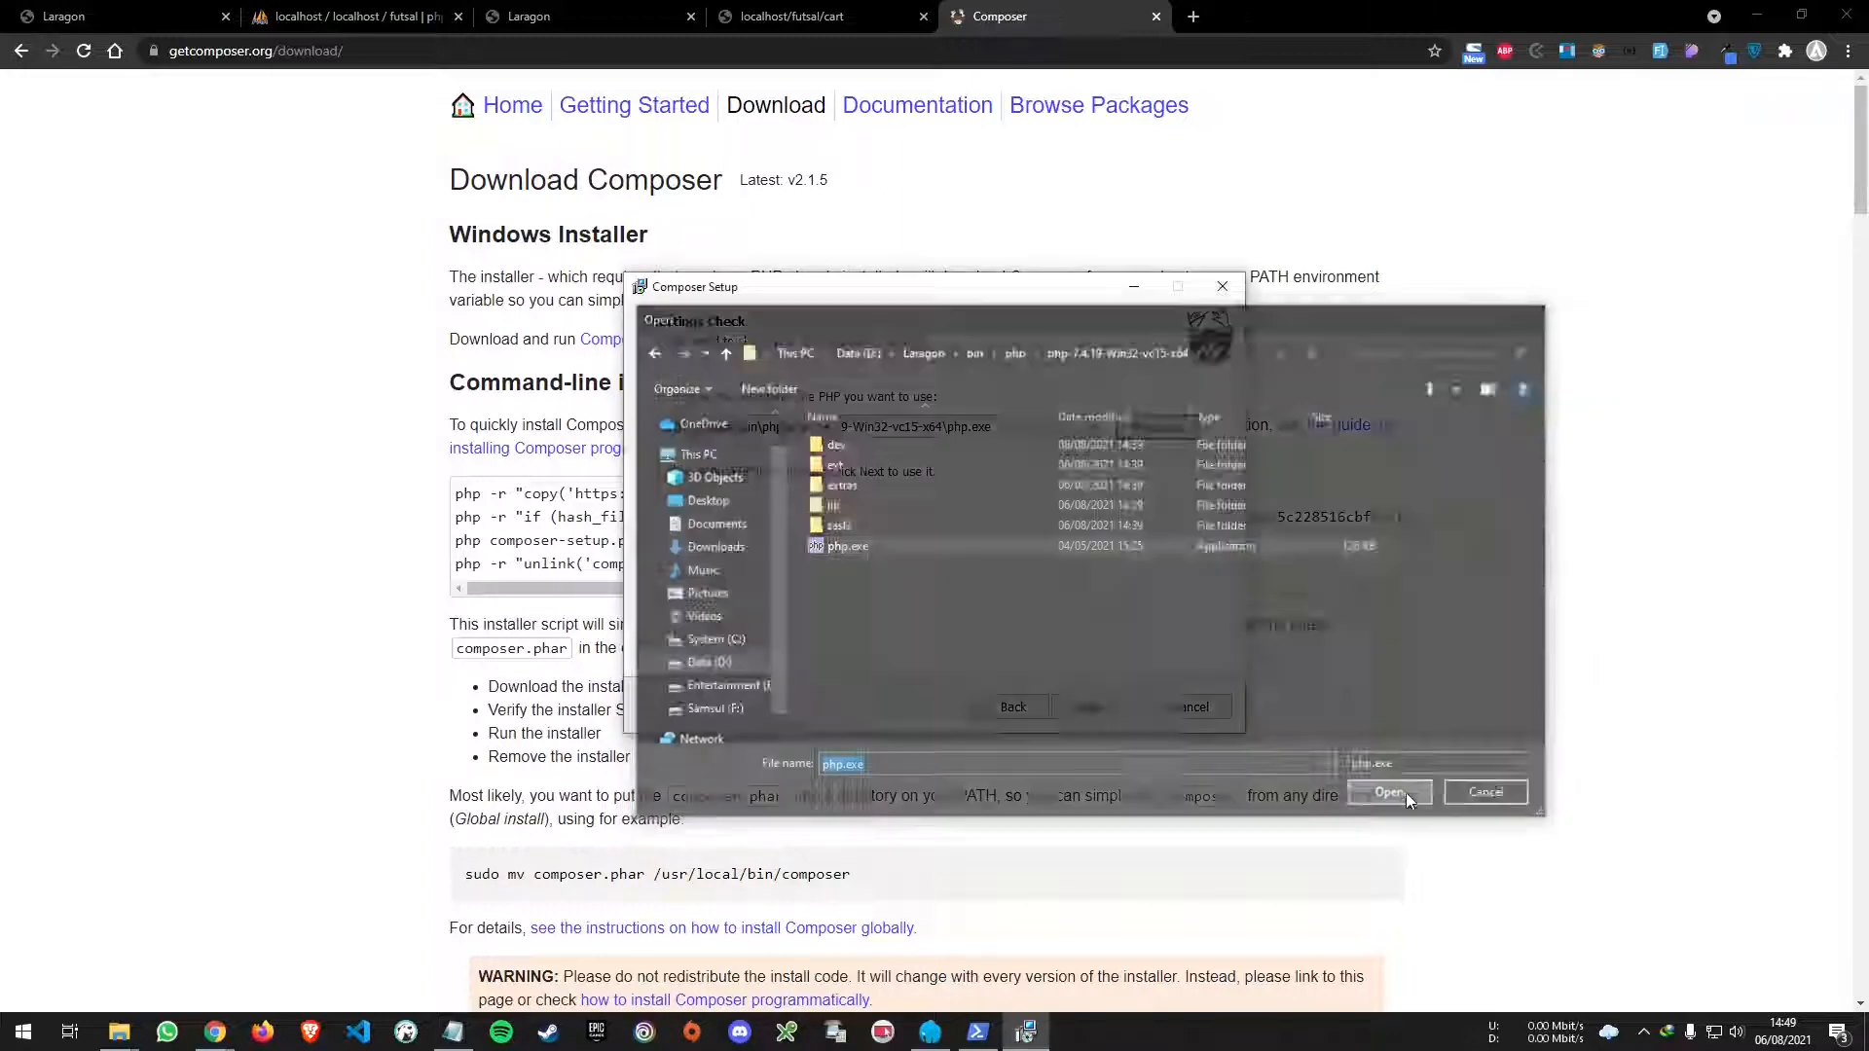
- Finish the Composer installation without a proxy
{"action": "left_click", "coordinate": [1113, 708]}
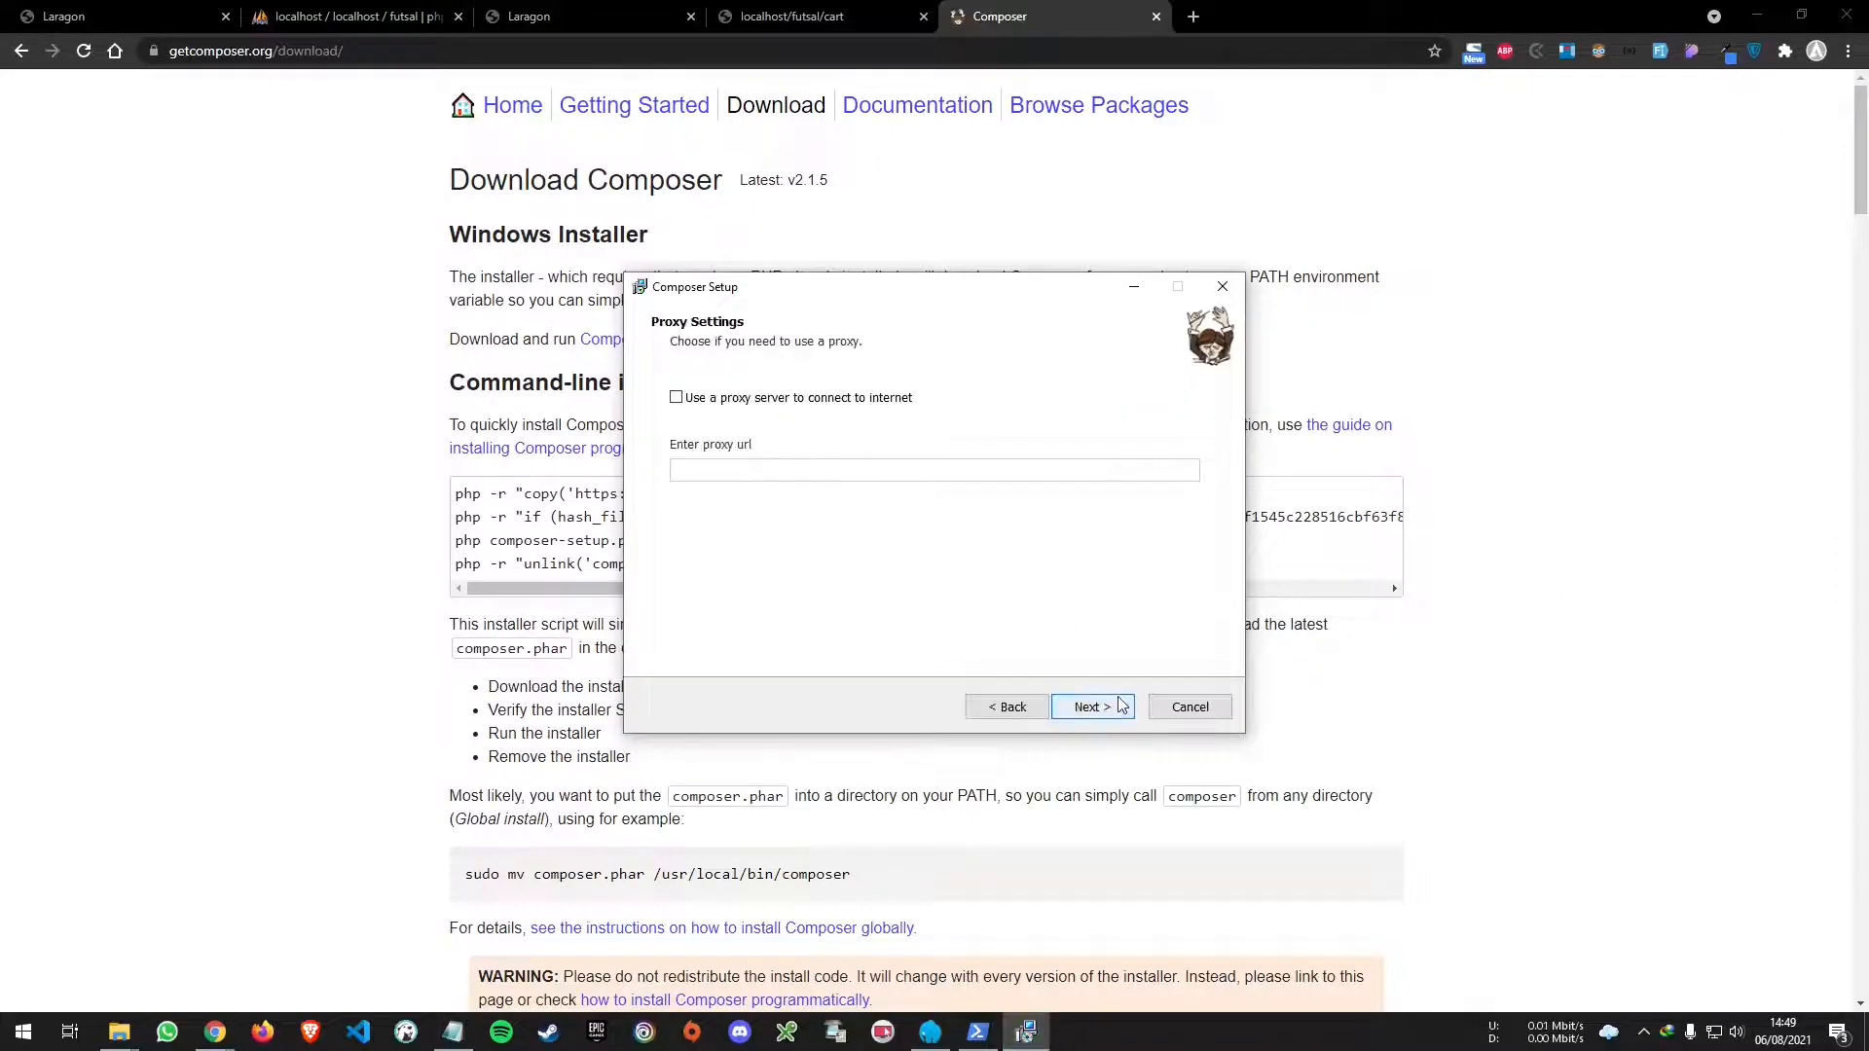
{"action": "left_click", "coordinate": [1117, 707]}
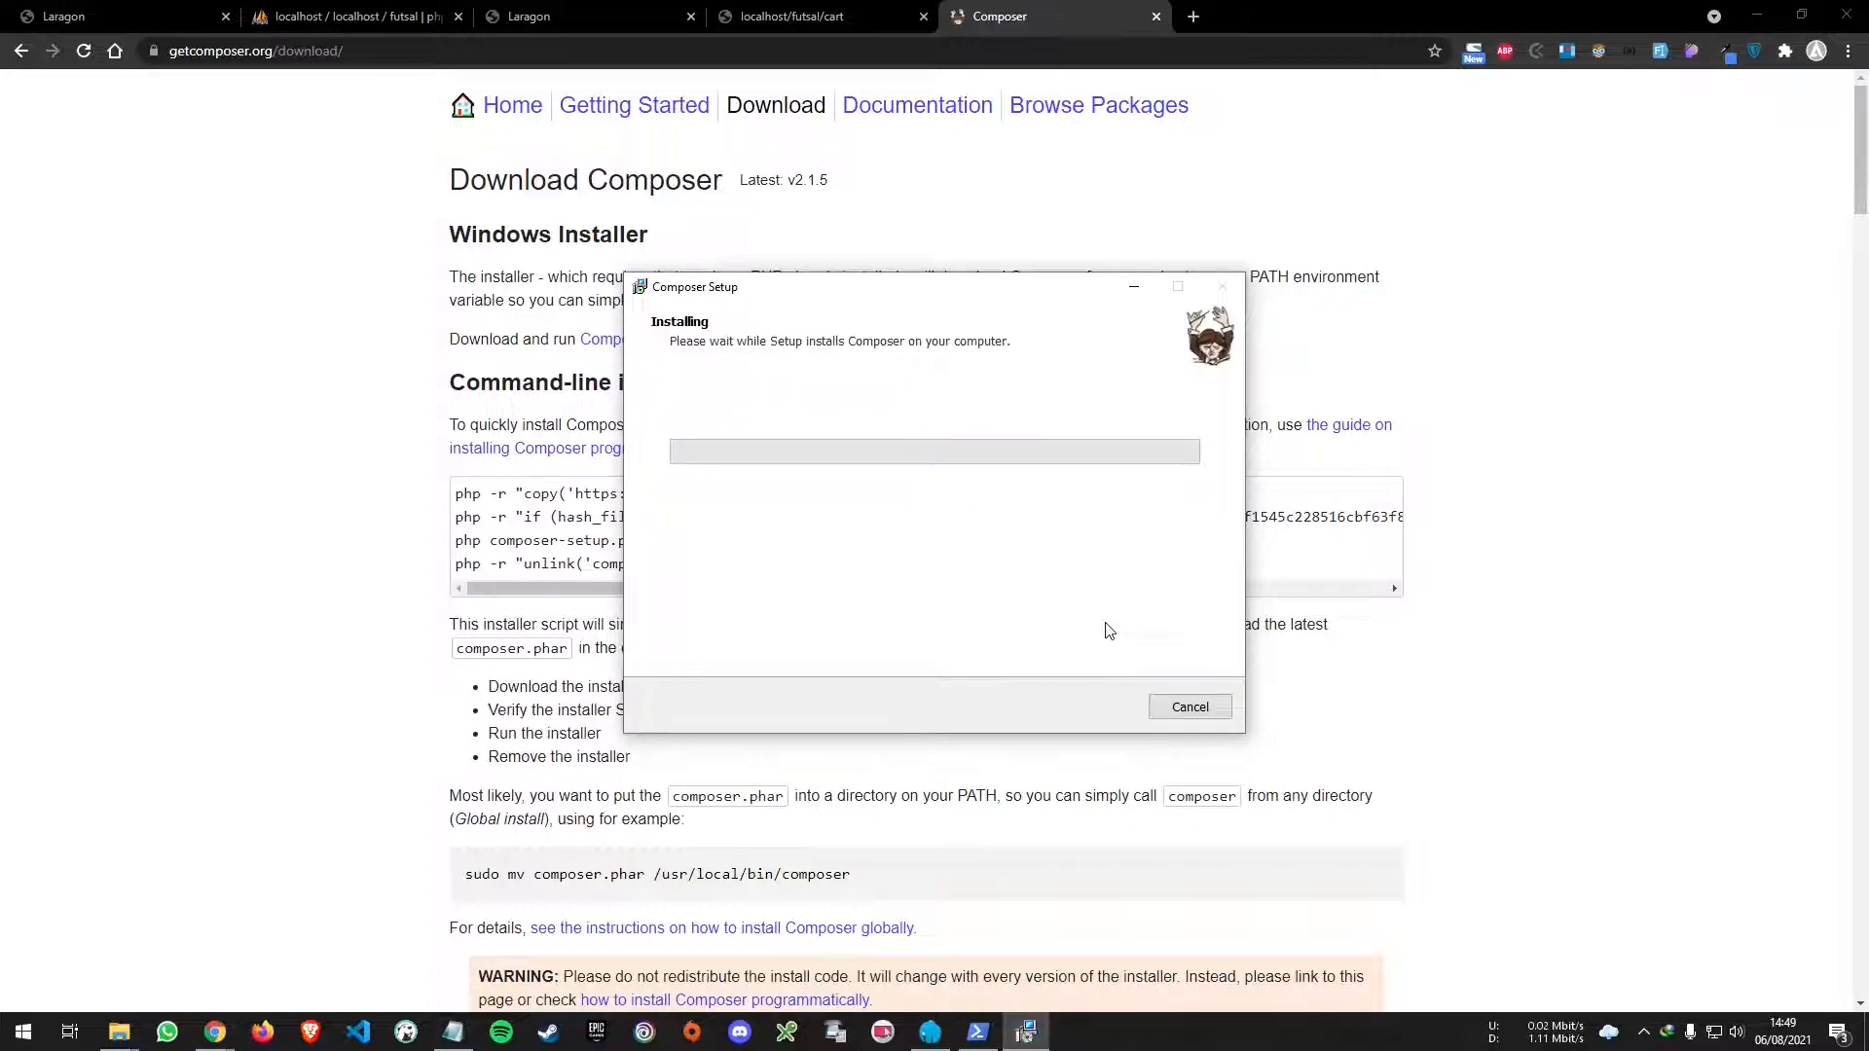
{"action": "left_click", "coordinate": [1093, 706]}
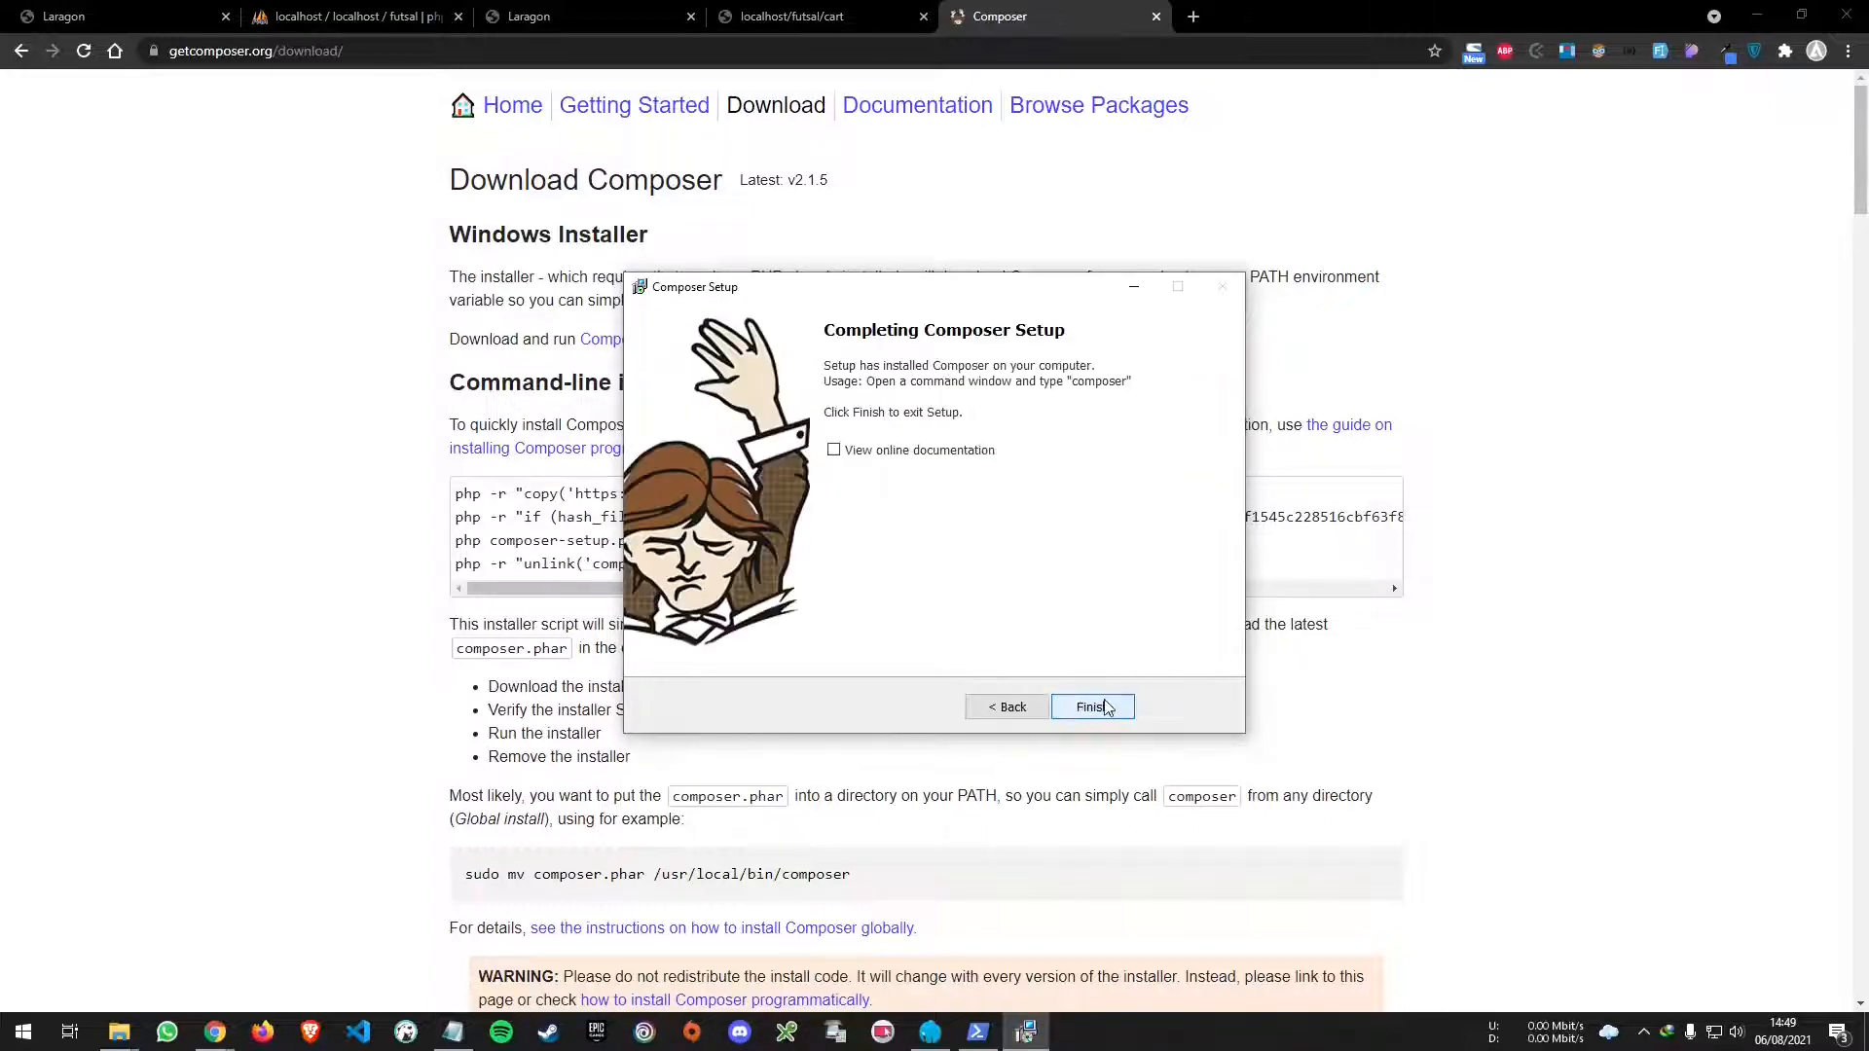
{"action": "left_click", "coordinate": [1092, 707]}
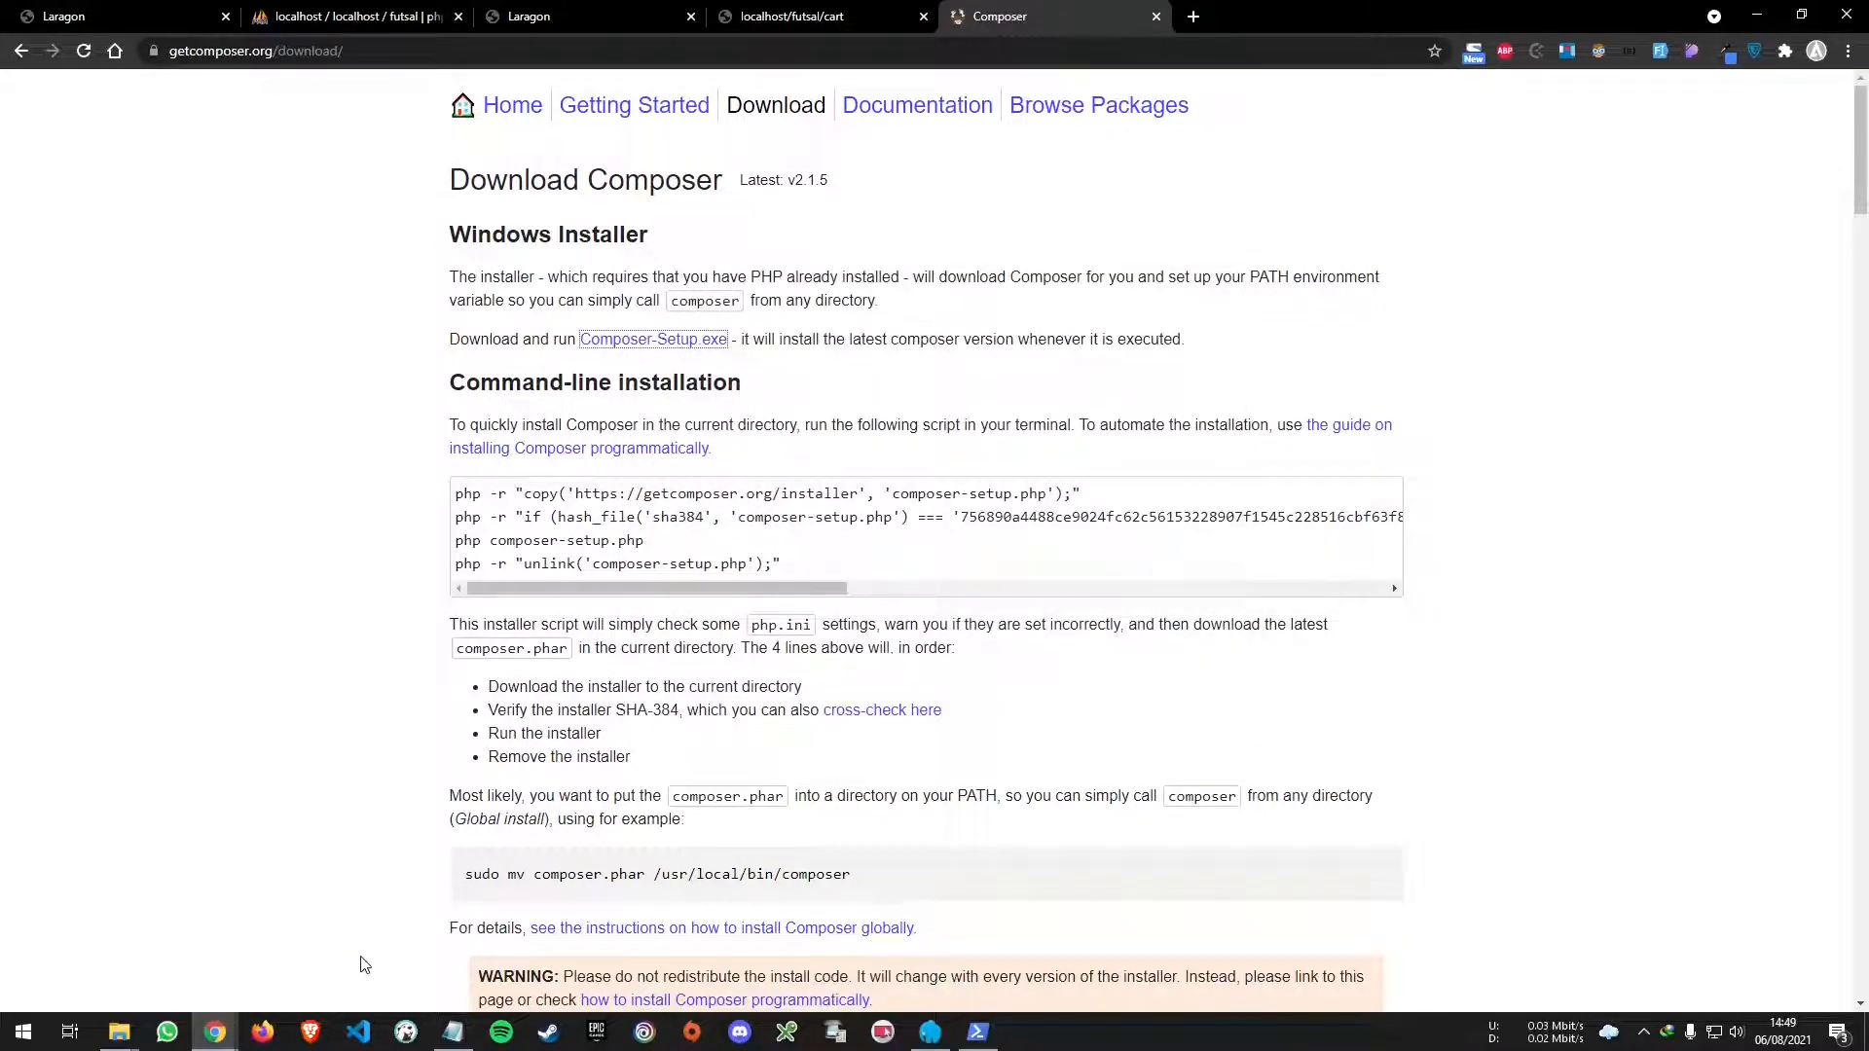
- Run composer -V in PowerShell, which still reports composer as not recognized
{"action": "key", "text": "super"}
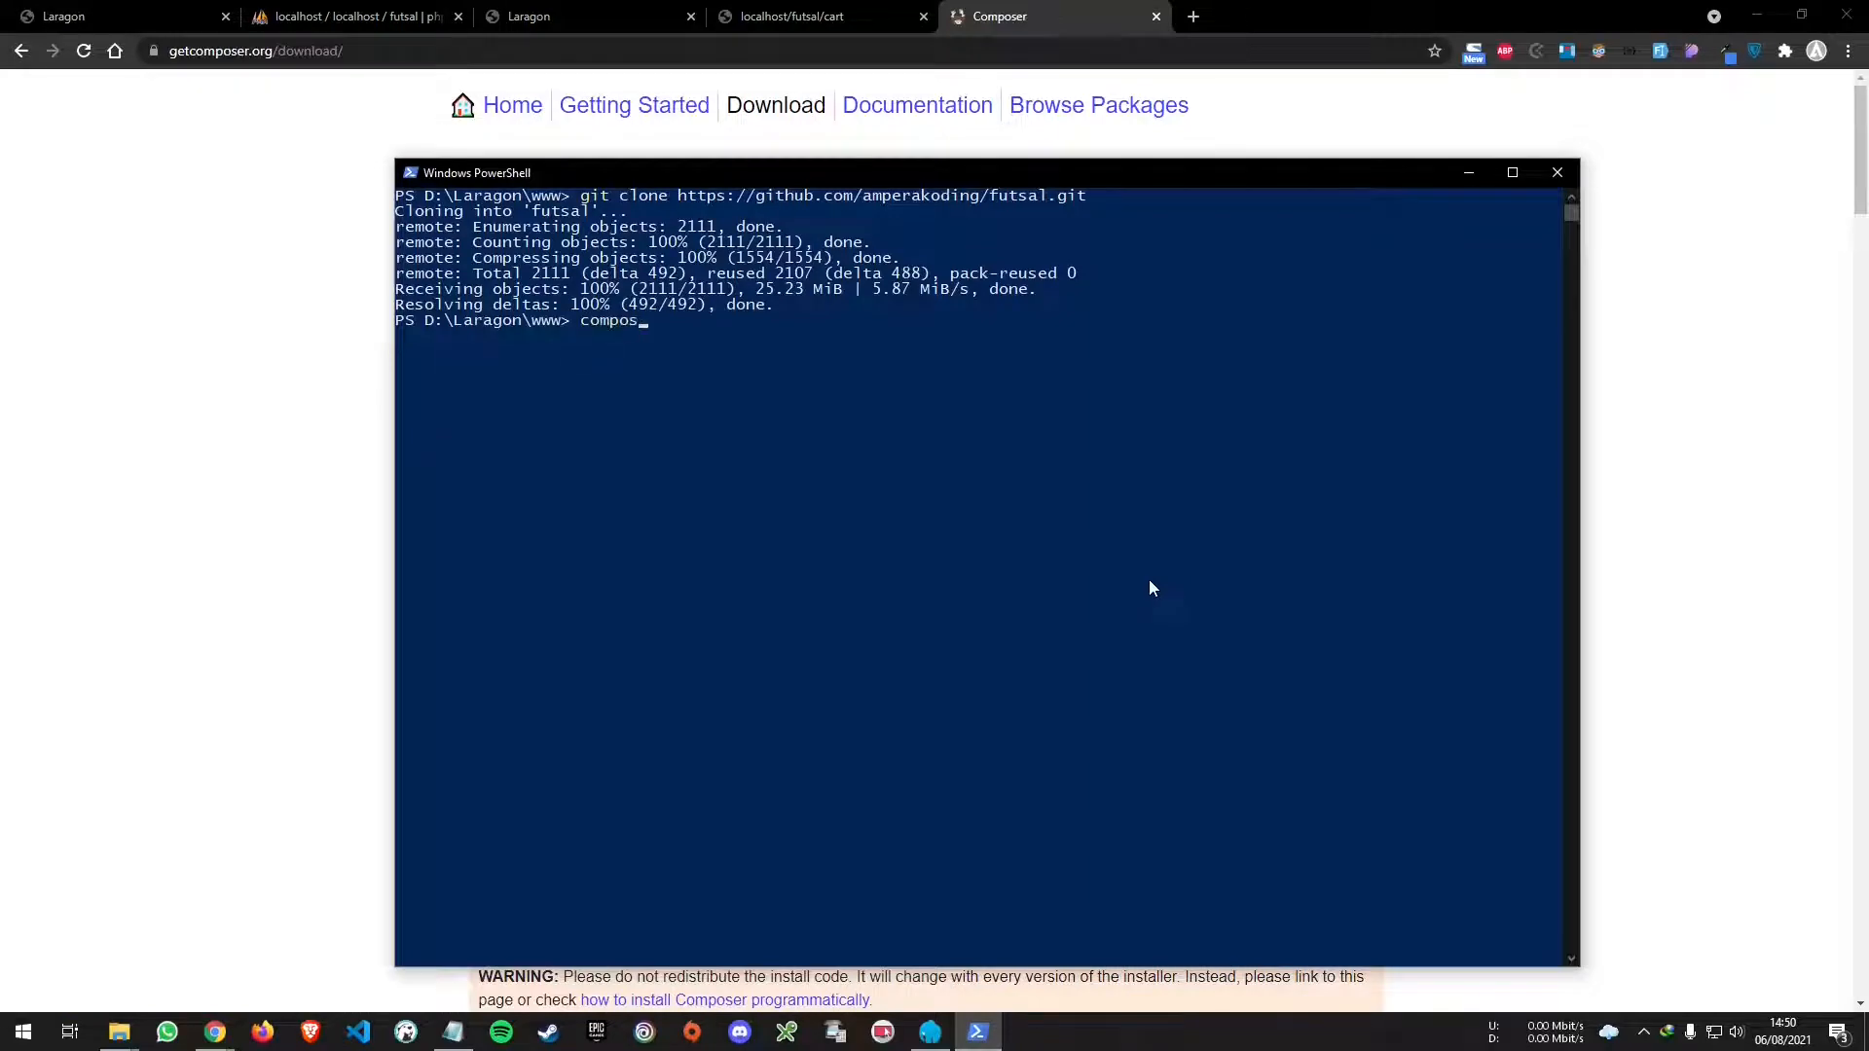
{"action": "type", "text": "V"}
{"action": "key", "text": "Return"}
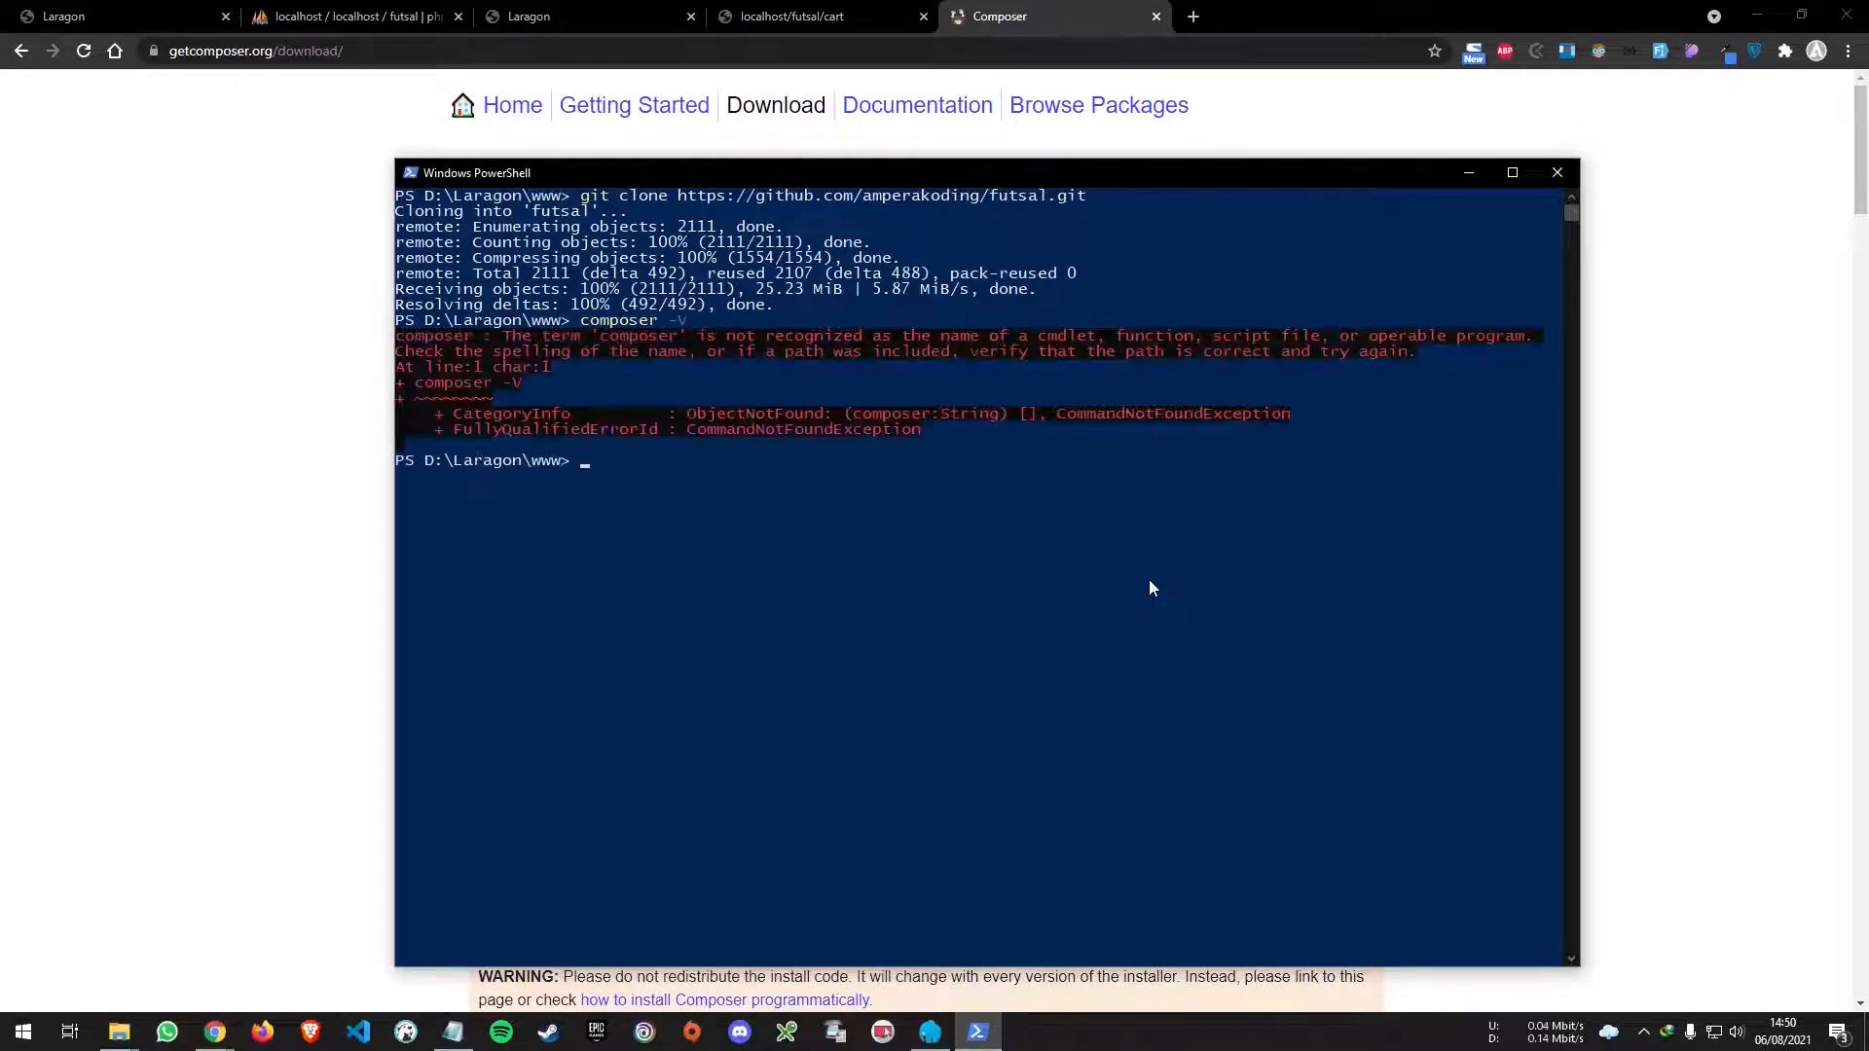
- Close PowerShell and run composer in VS Code's futsal terminal to list its commands
{"action": "left_click", "coordinate": [1557, 175]}
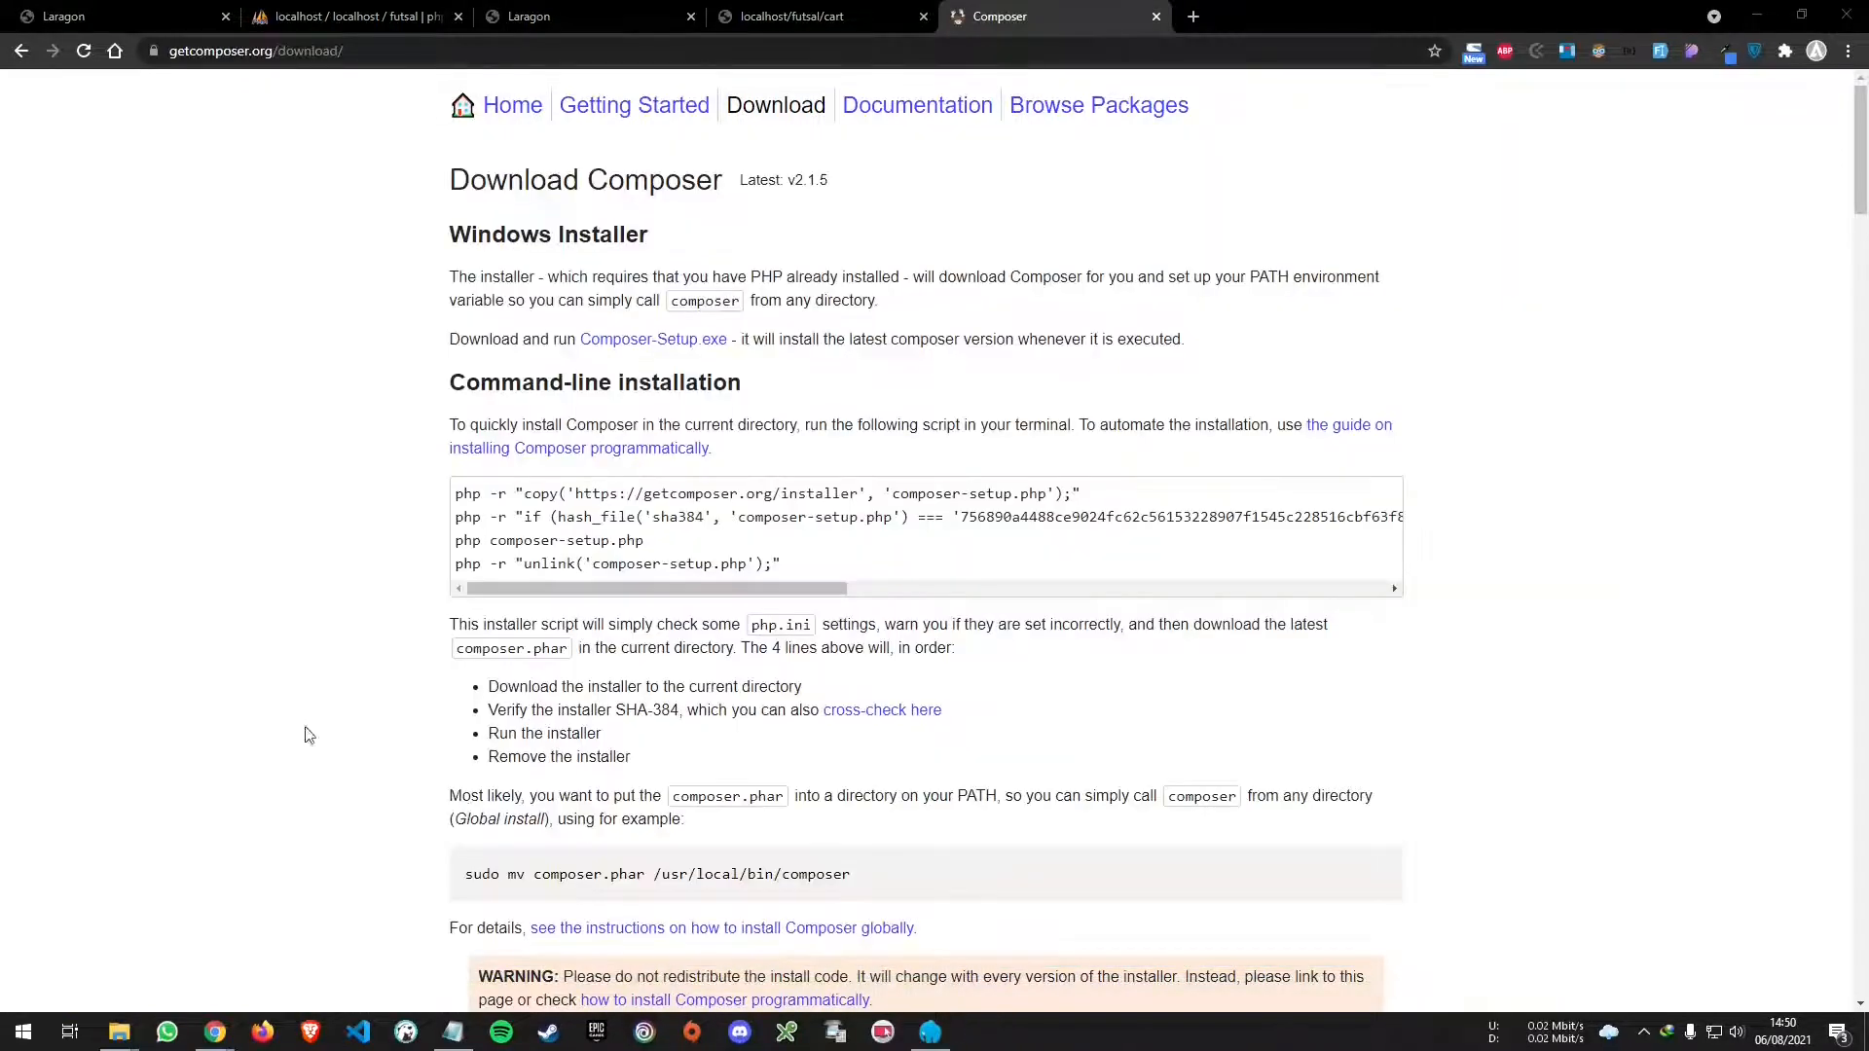
{"action": "left_click", "coordinate": [361, 1034]}
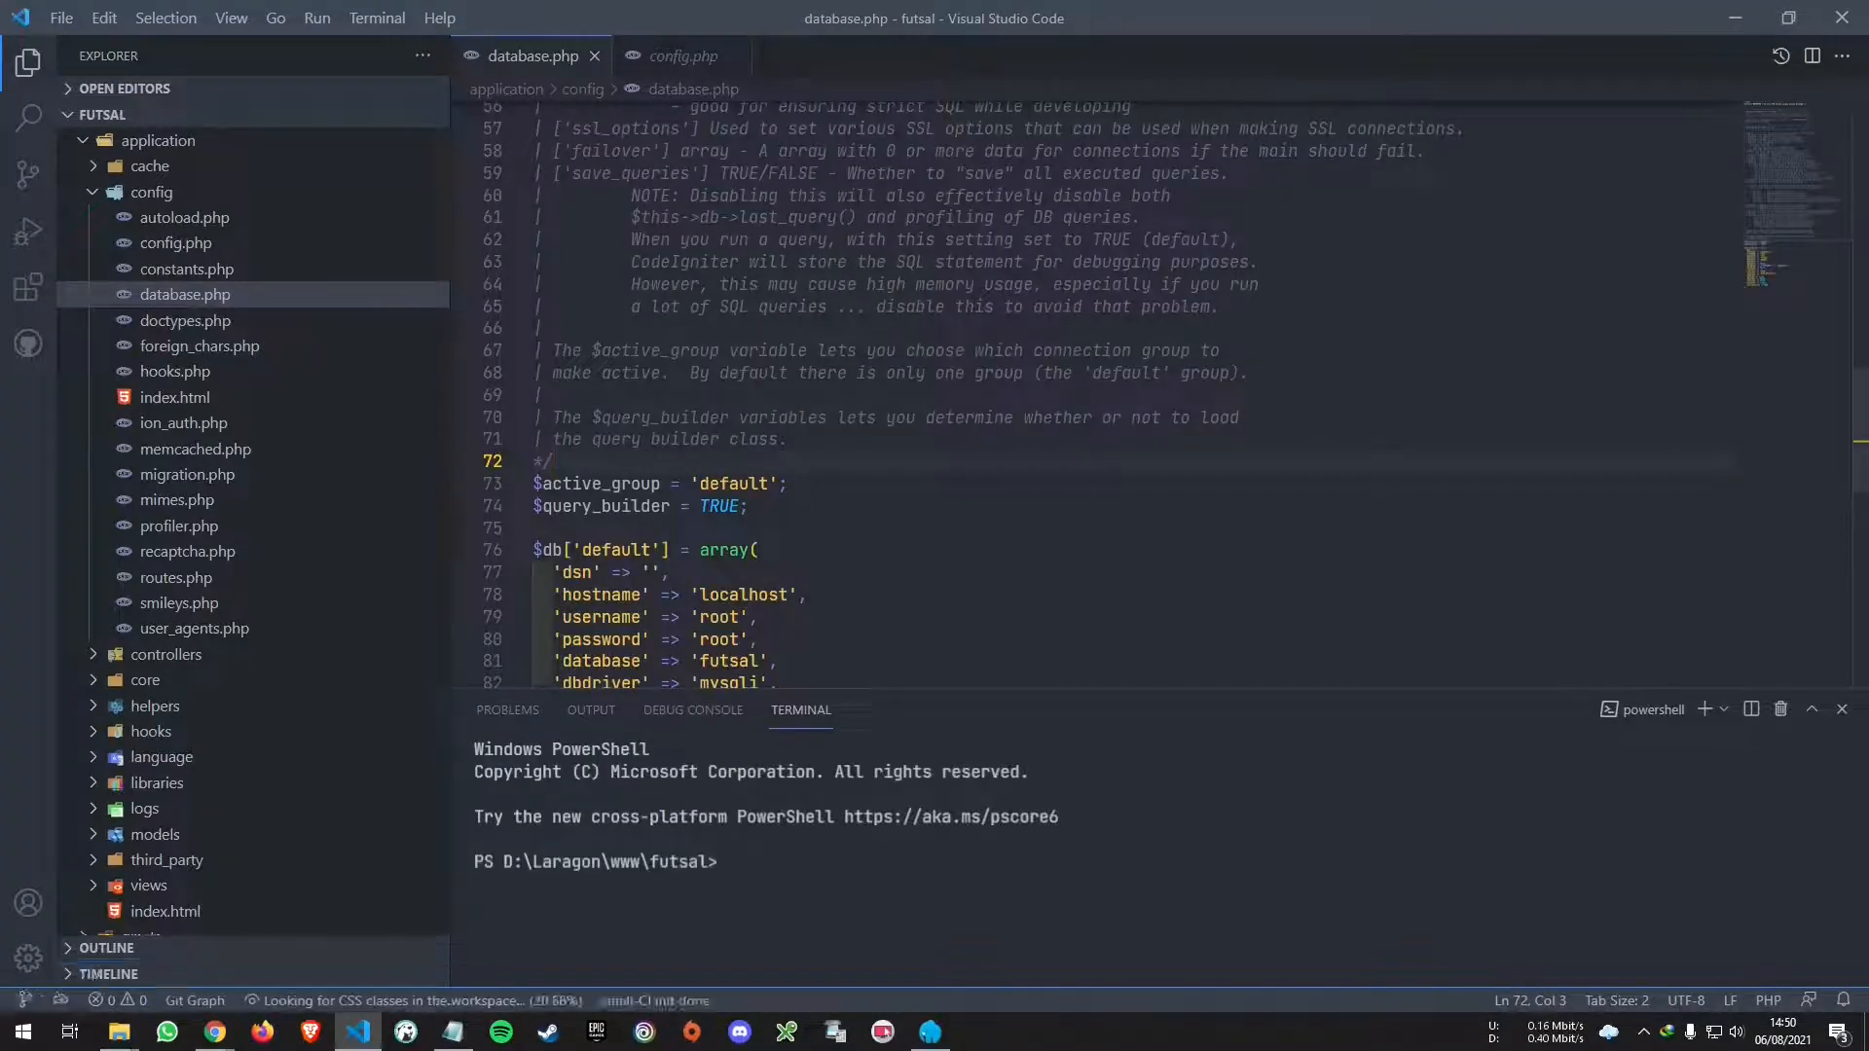
{"action": "left_click", "coordinate": [1048, 862]}
{"action": "type", "text": "composer isn"}
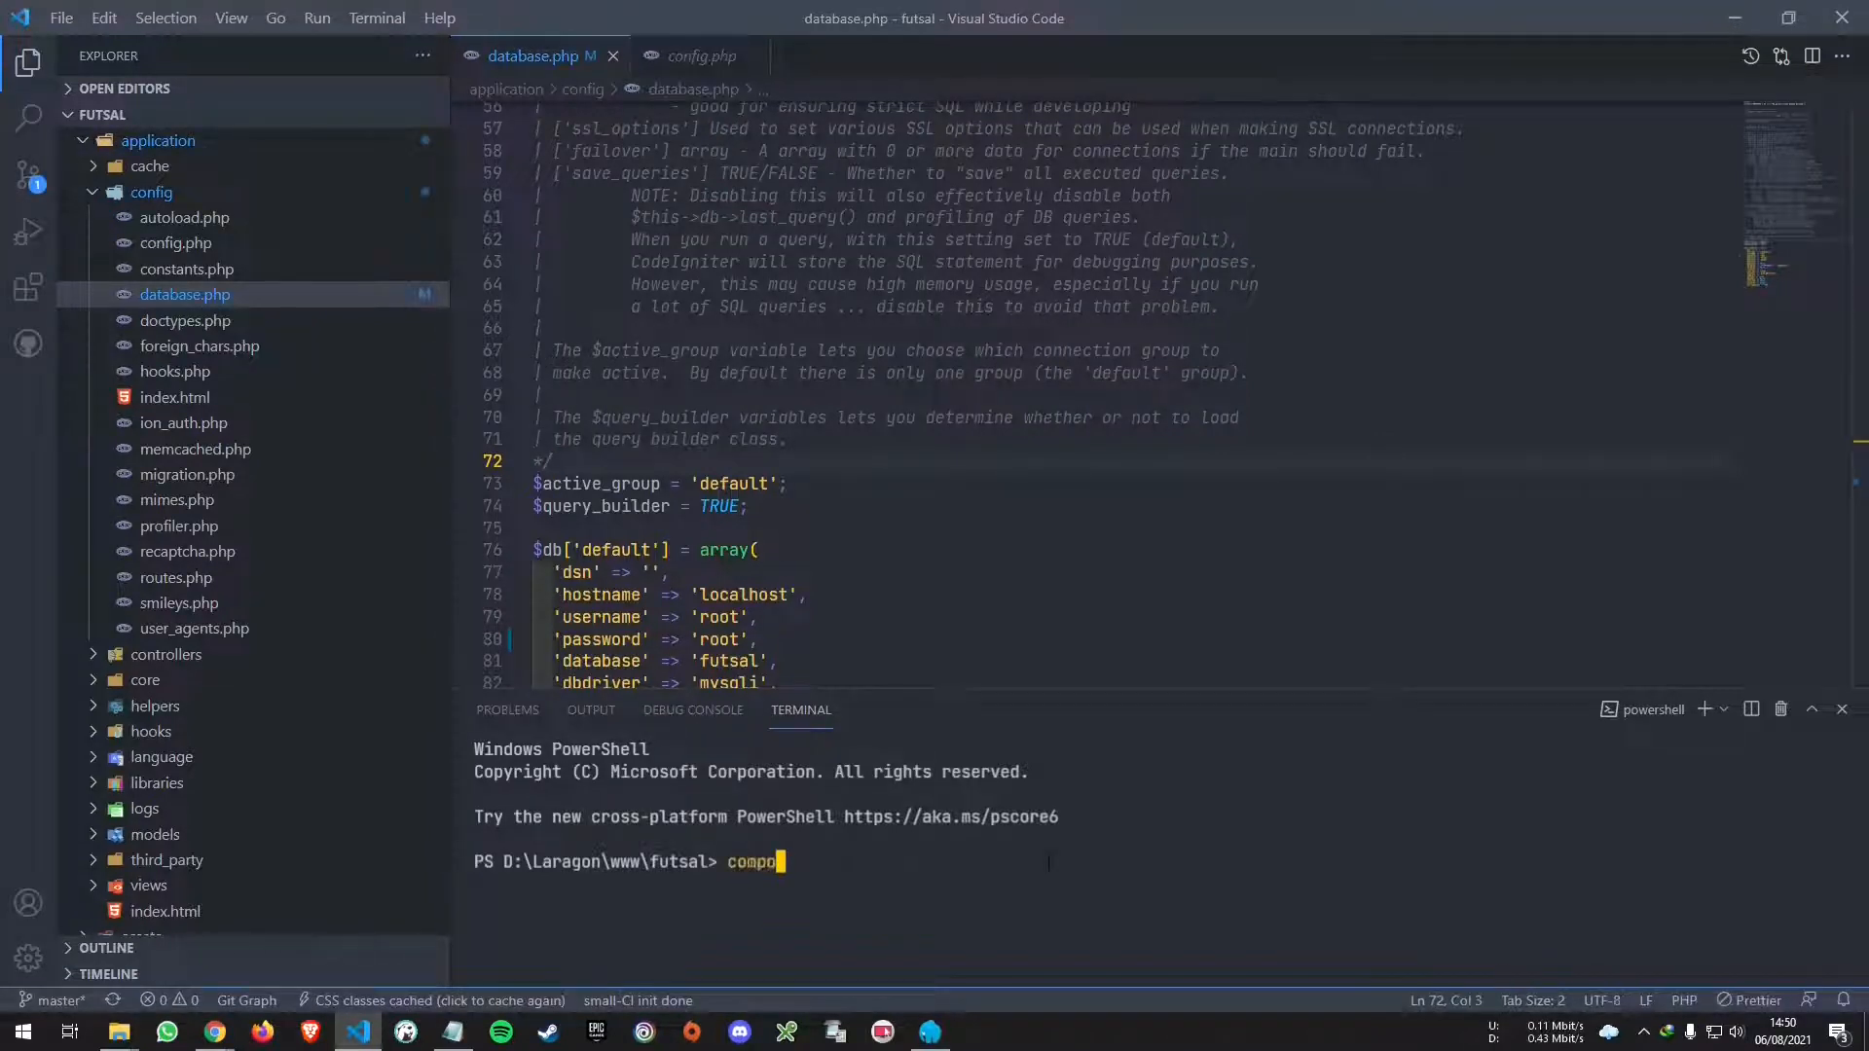
{"action": "key", "text": "BackSpace"}
{"action": "key", "text": "BackSpace"}
{"action": "key", "text": "BackSpace"}
{"action": "key", "text": "BackSpace"}
{"action": "key", "text": "Return"}
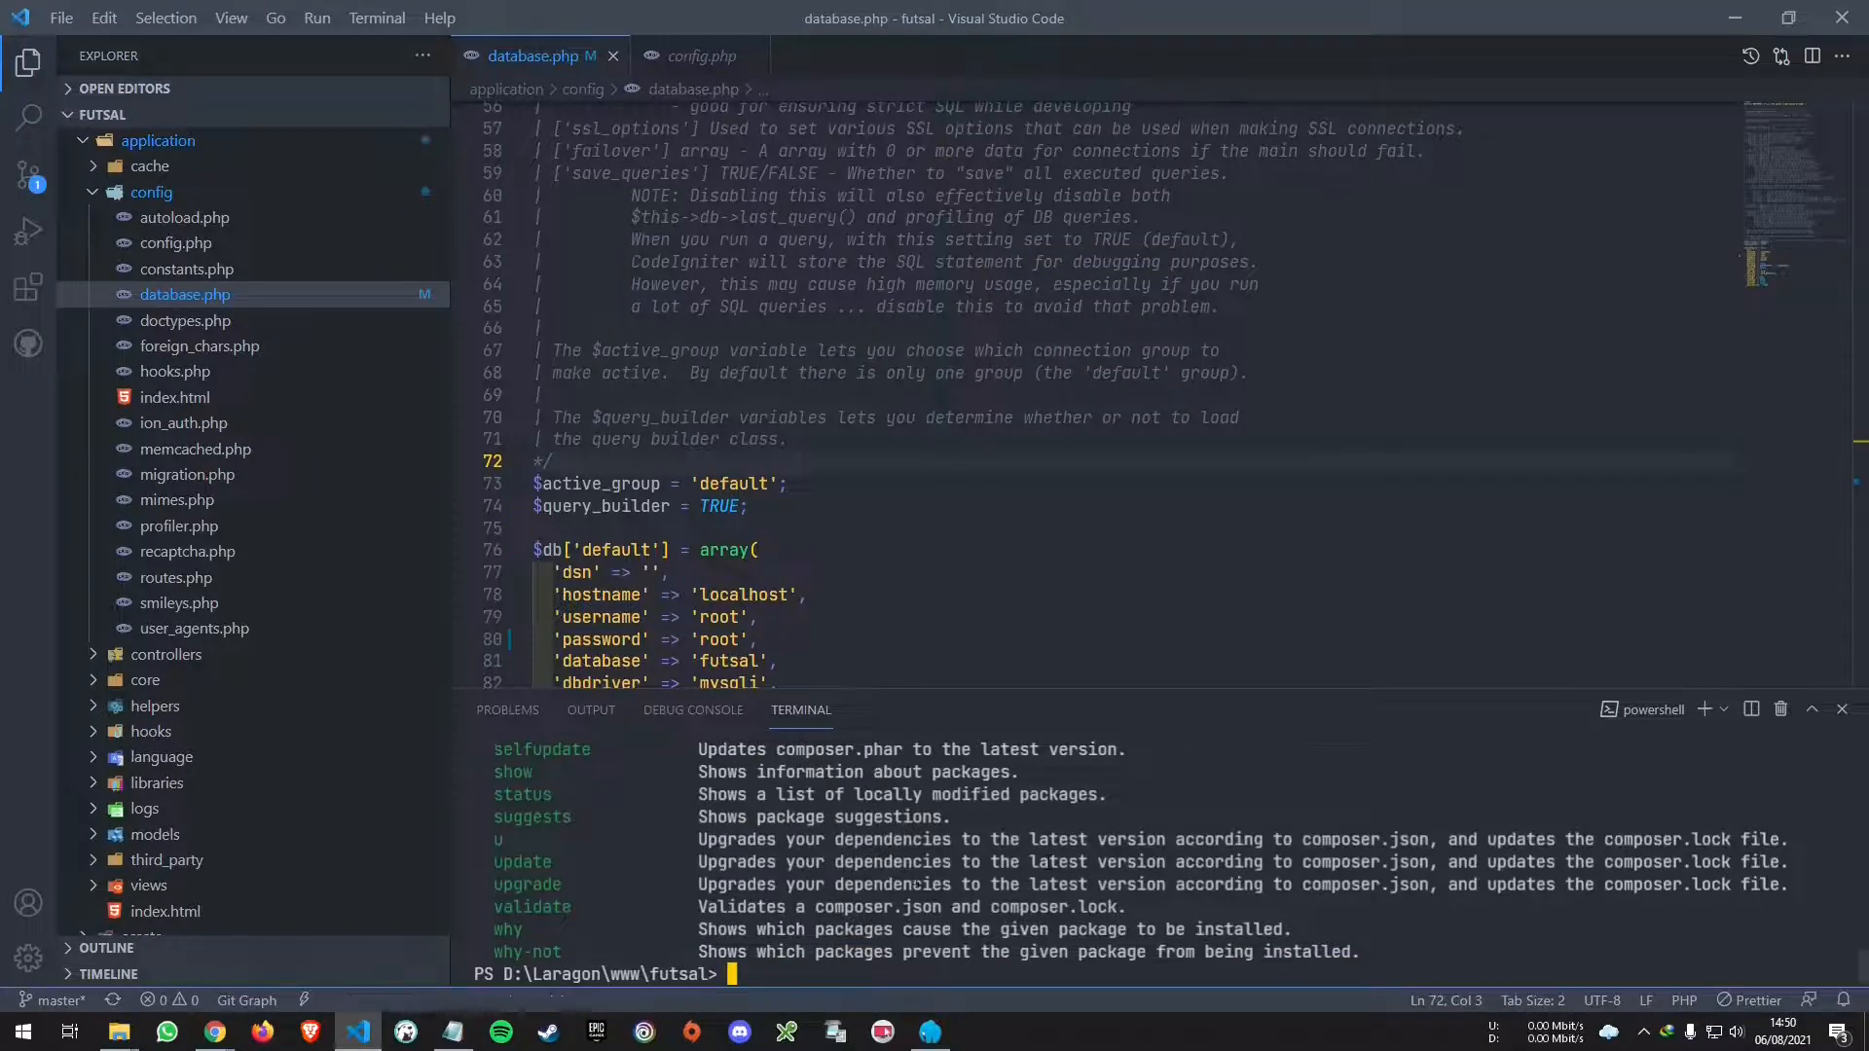
{"action": "scroll", "coordinate": [916, 873], "scroll_direction": "up", "scroll_amount": 10}
{"action": "scroll", "coordinate": [917, 873], "scroll_direction": "down", "scroll_amount": 10}
{"action": "key", "text": "super"}
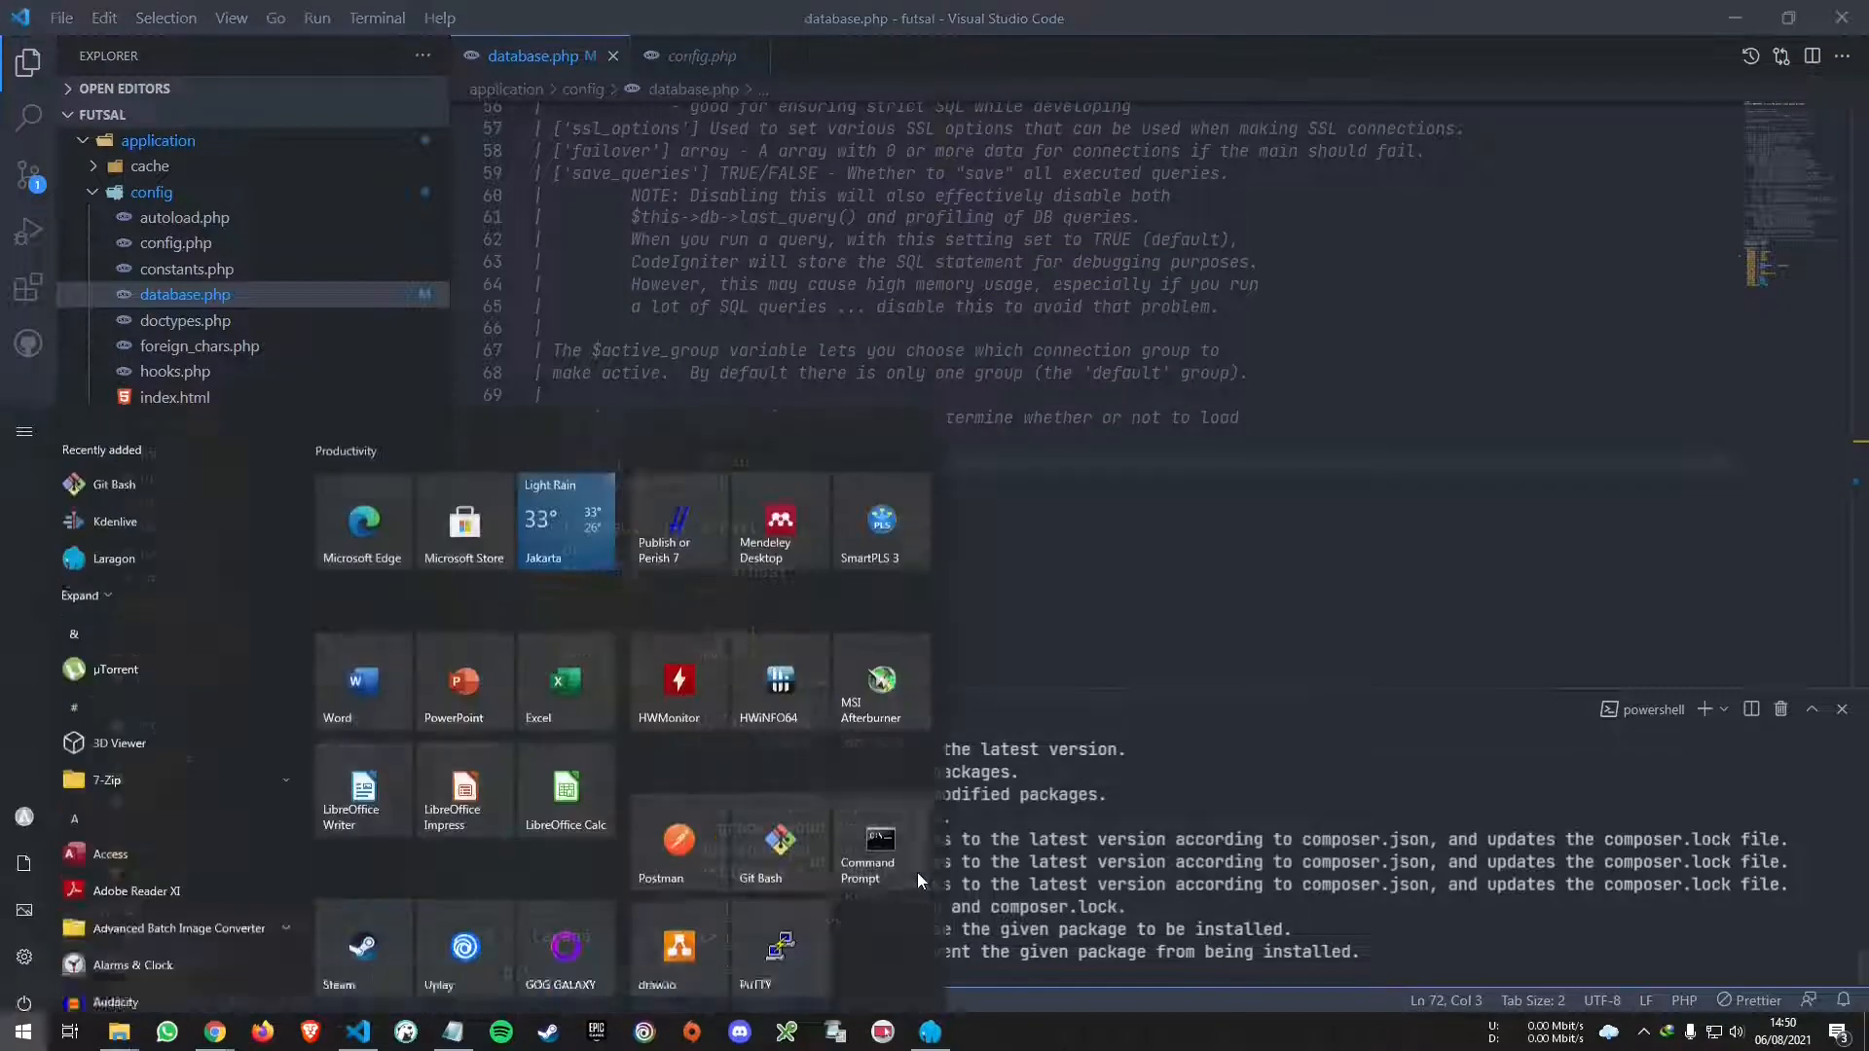
- Launch Command Prompt via cmd and run composer there
{"action": "type", "text": "cmd"}
{"action": "key", "text": "Return"}
{"action": "type", "text": "compser"}
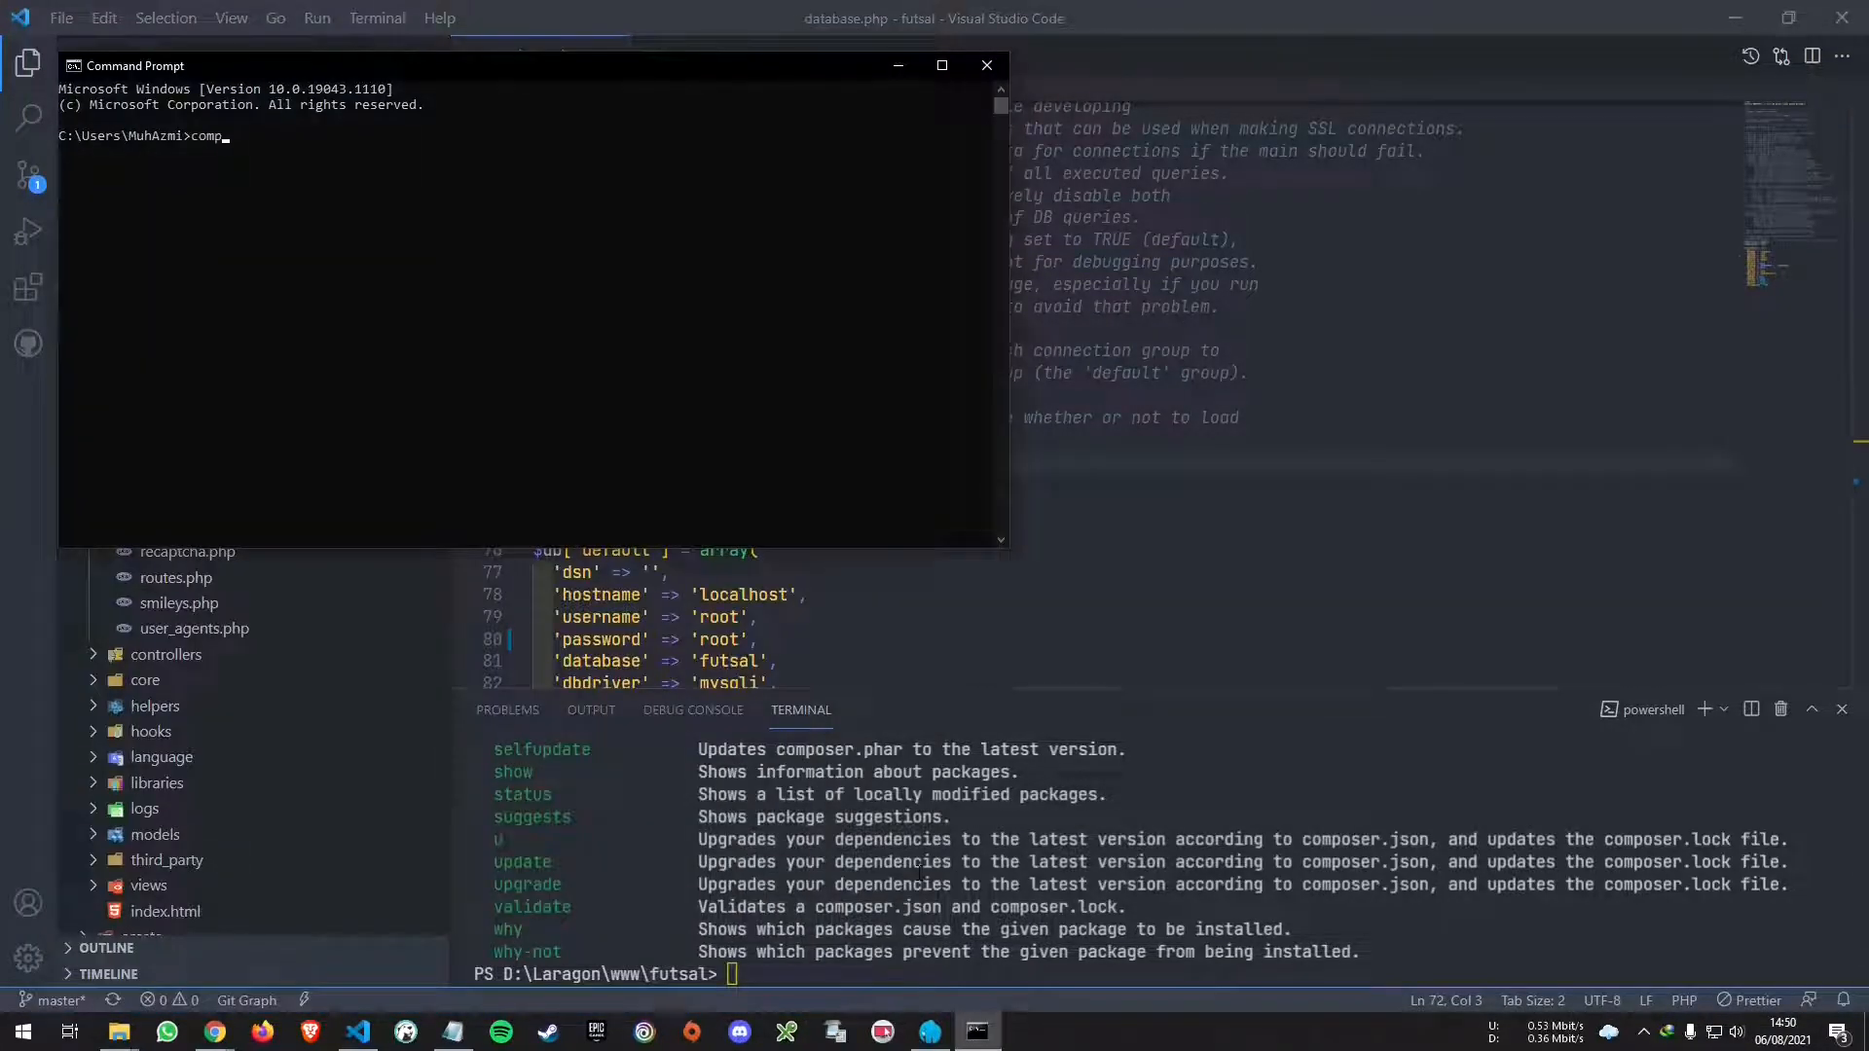
{"action": "key", "text": "Return"}
{"action": "type", "text": "com"}
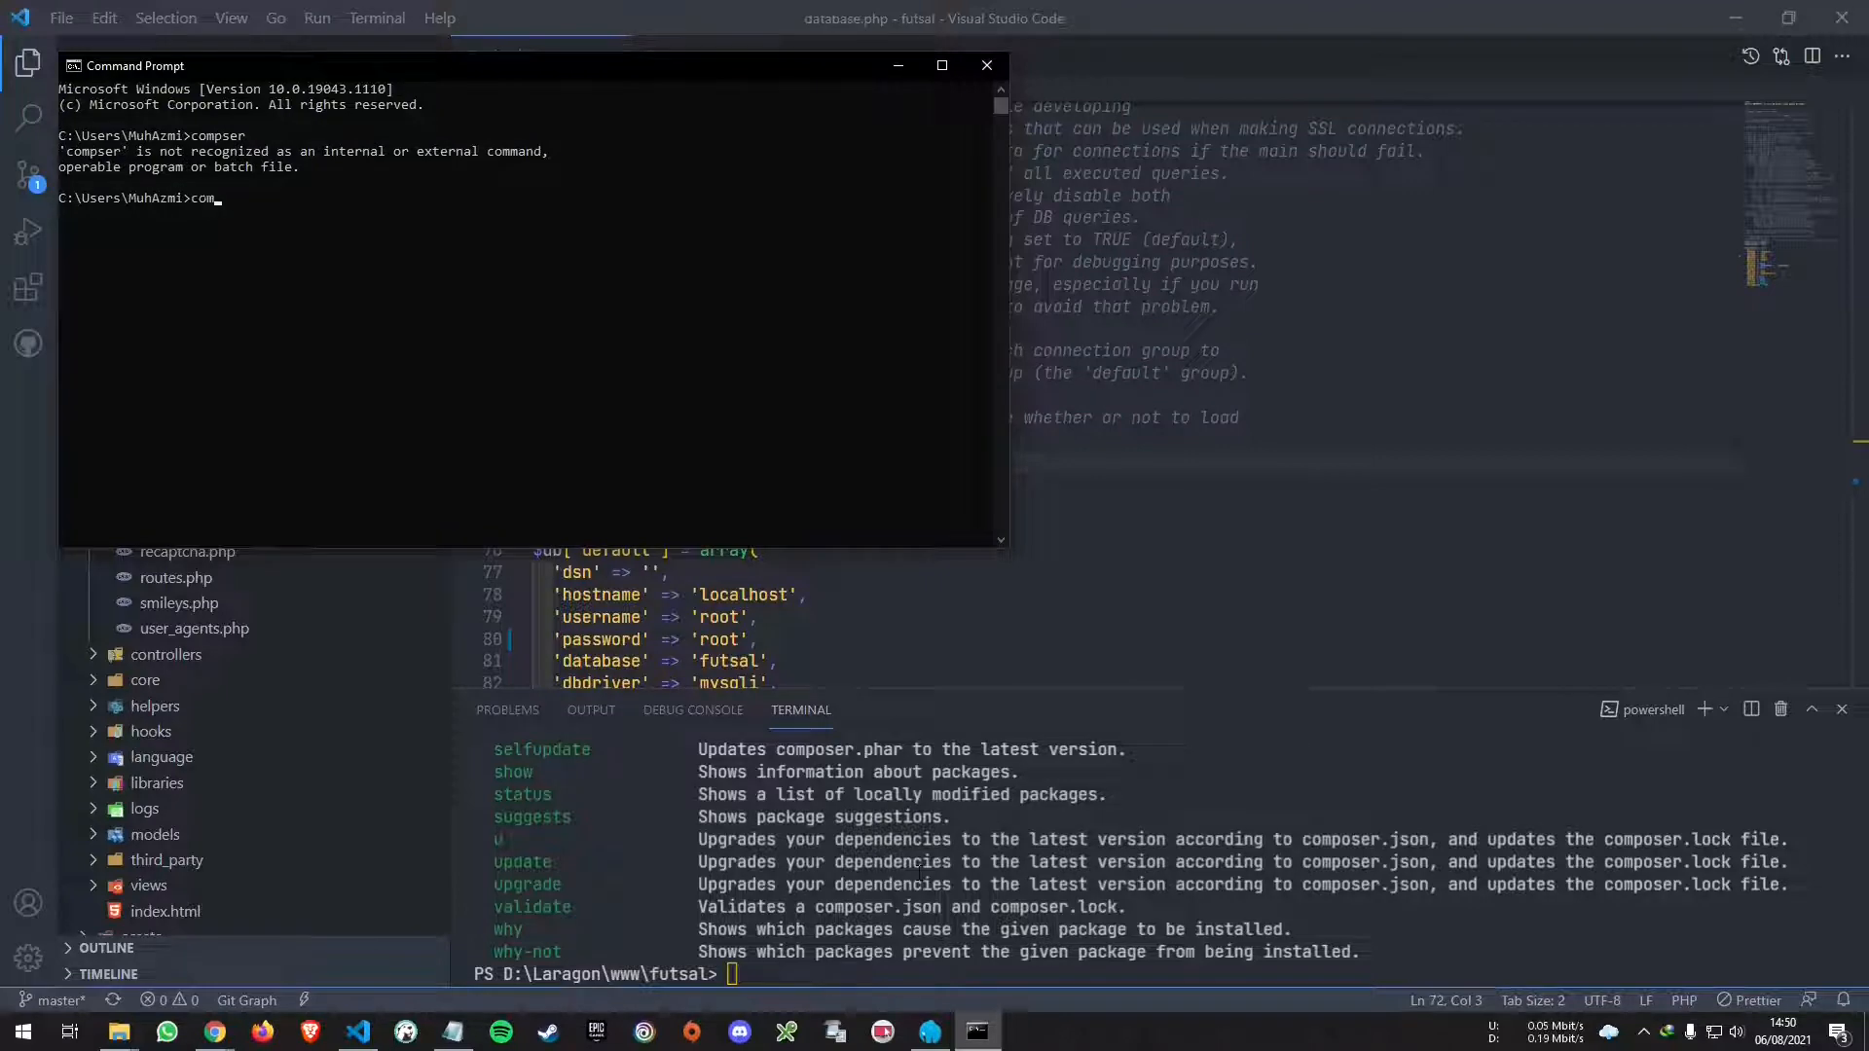
{"action": "type", "text": "poser"}
{"action": "key", "text": "Return"}
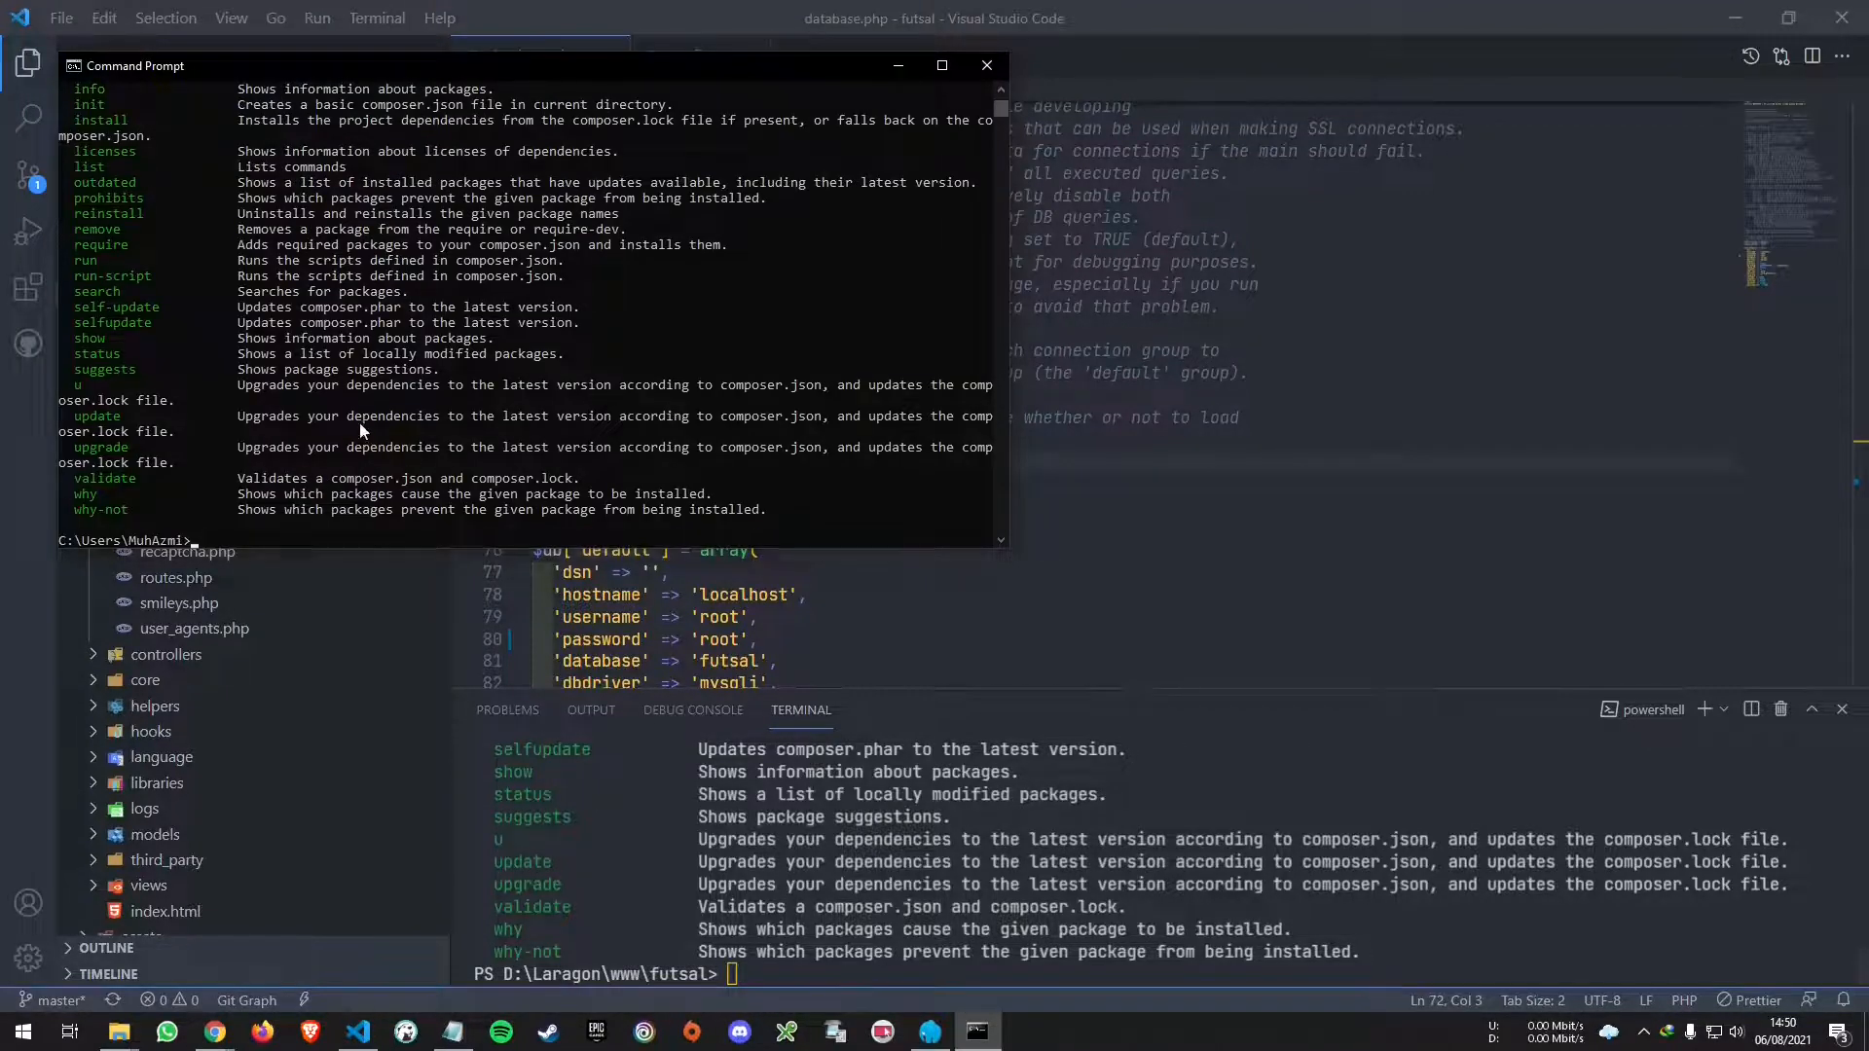
- Confirm composer -V reports version 2.1.5, then clear the VS Code terminal
{"action": "left_click_drag", "start_coordinate": [350, 65], "coordinate": [774, 136]}
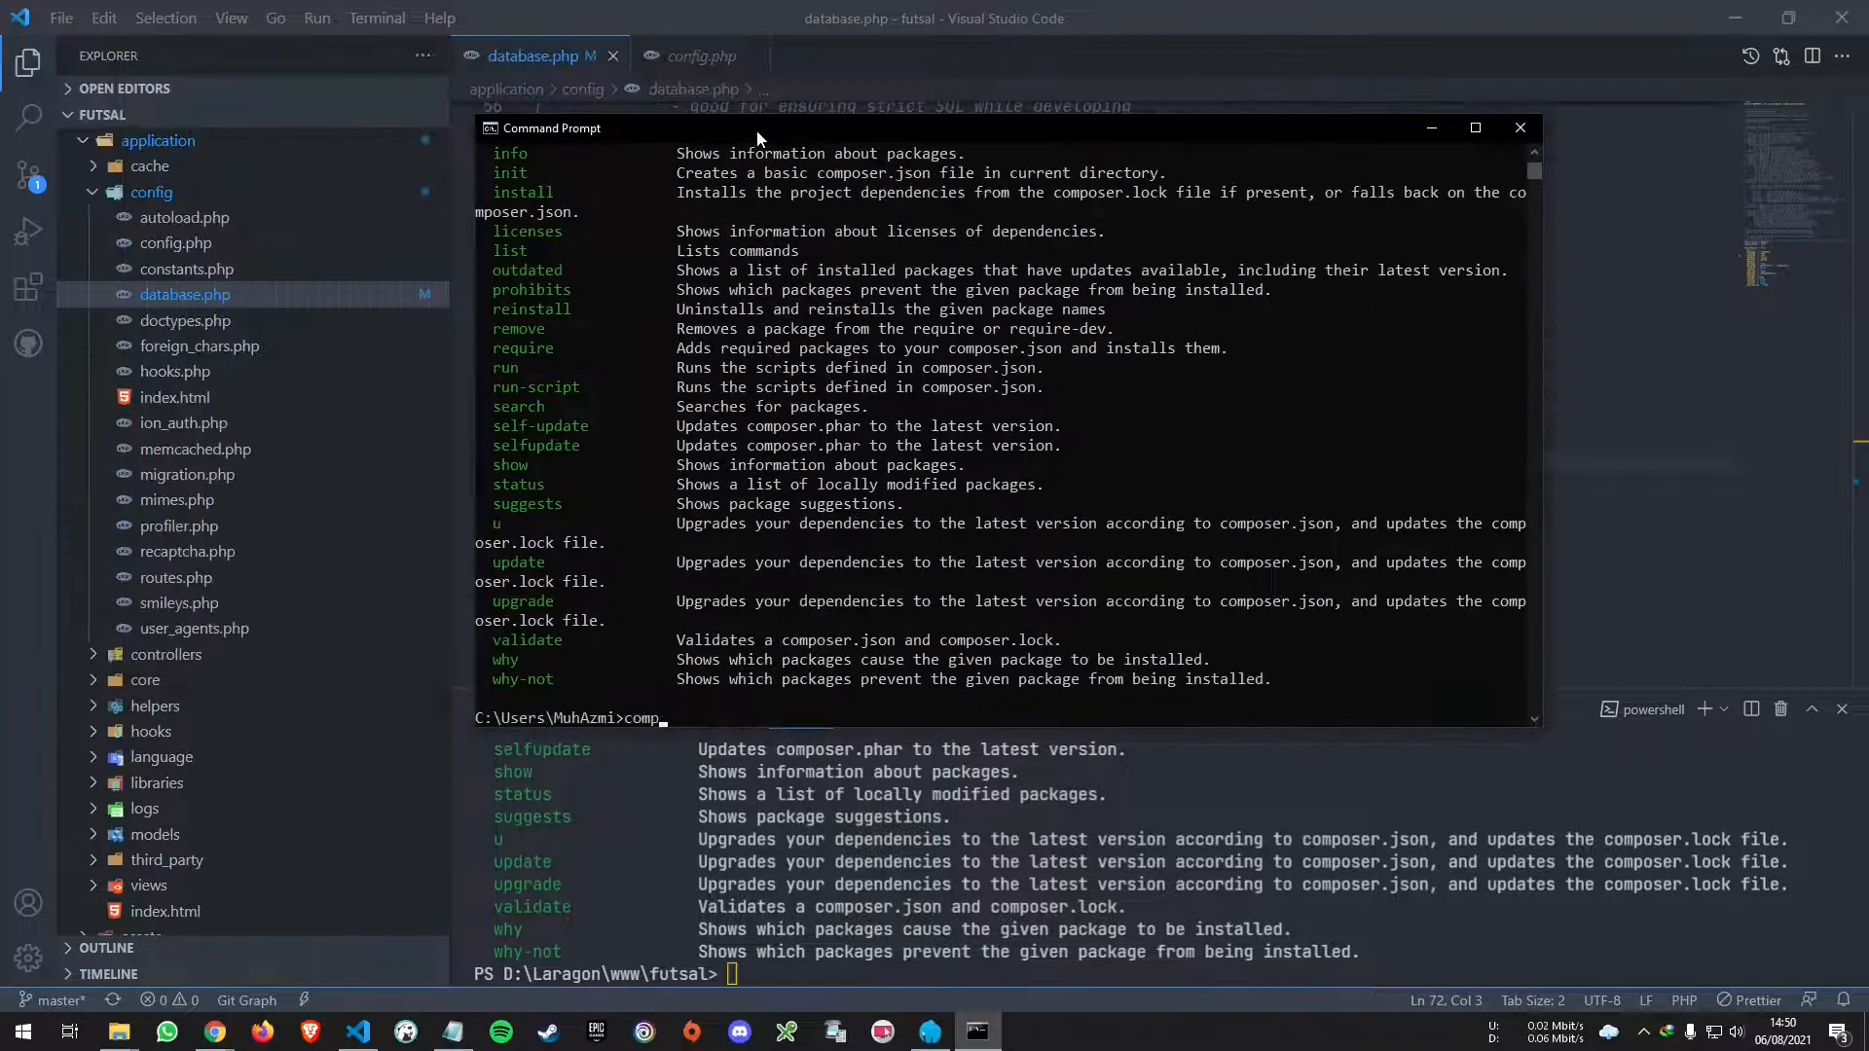
{"action": "type", "text": "composer -V"}
{"action": "key", "text": "Return"}
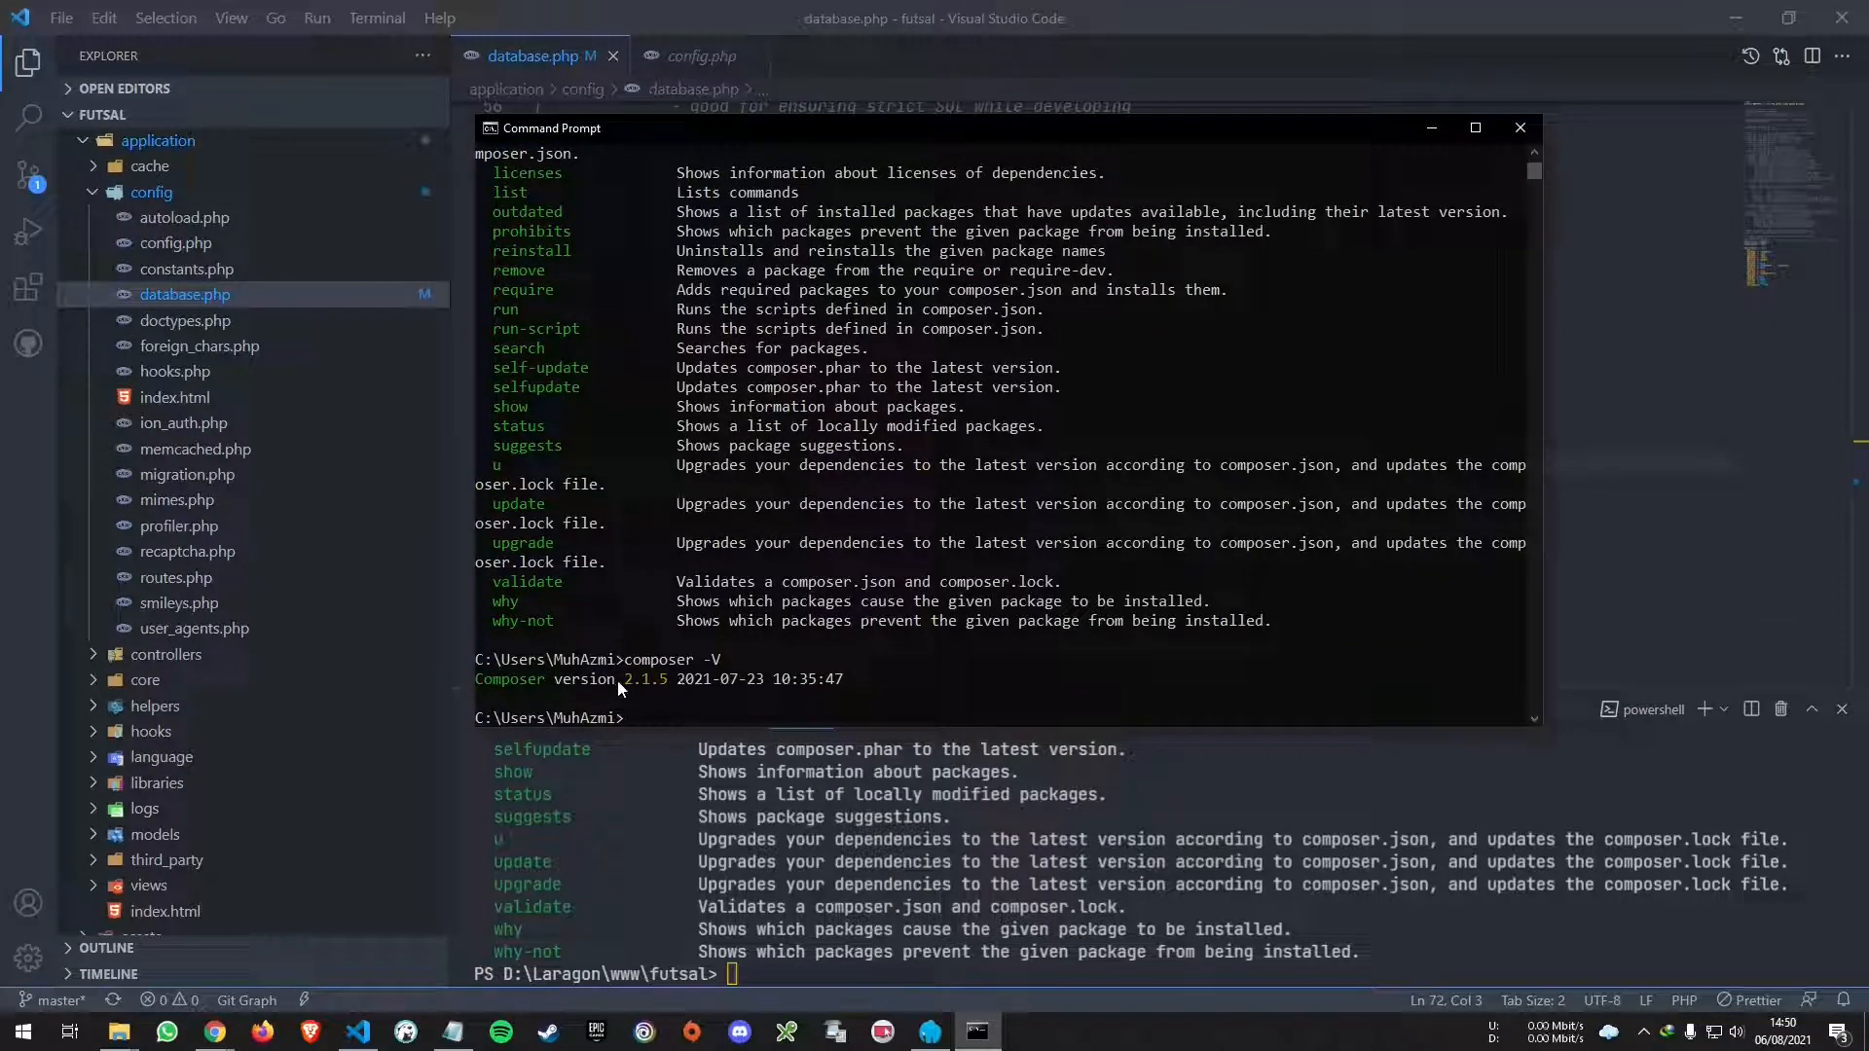
{"action": "left_click", "coordinate": [1199, 885]}
{"action": "key", "text": "ctrl+l"}
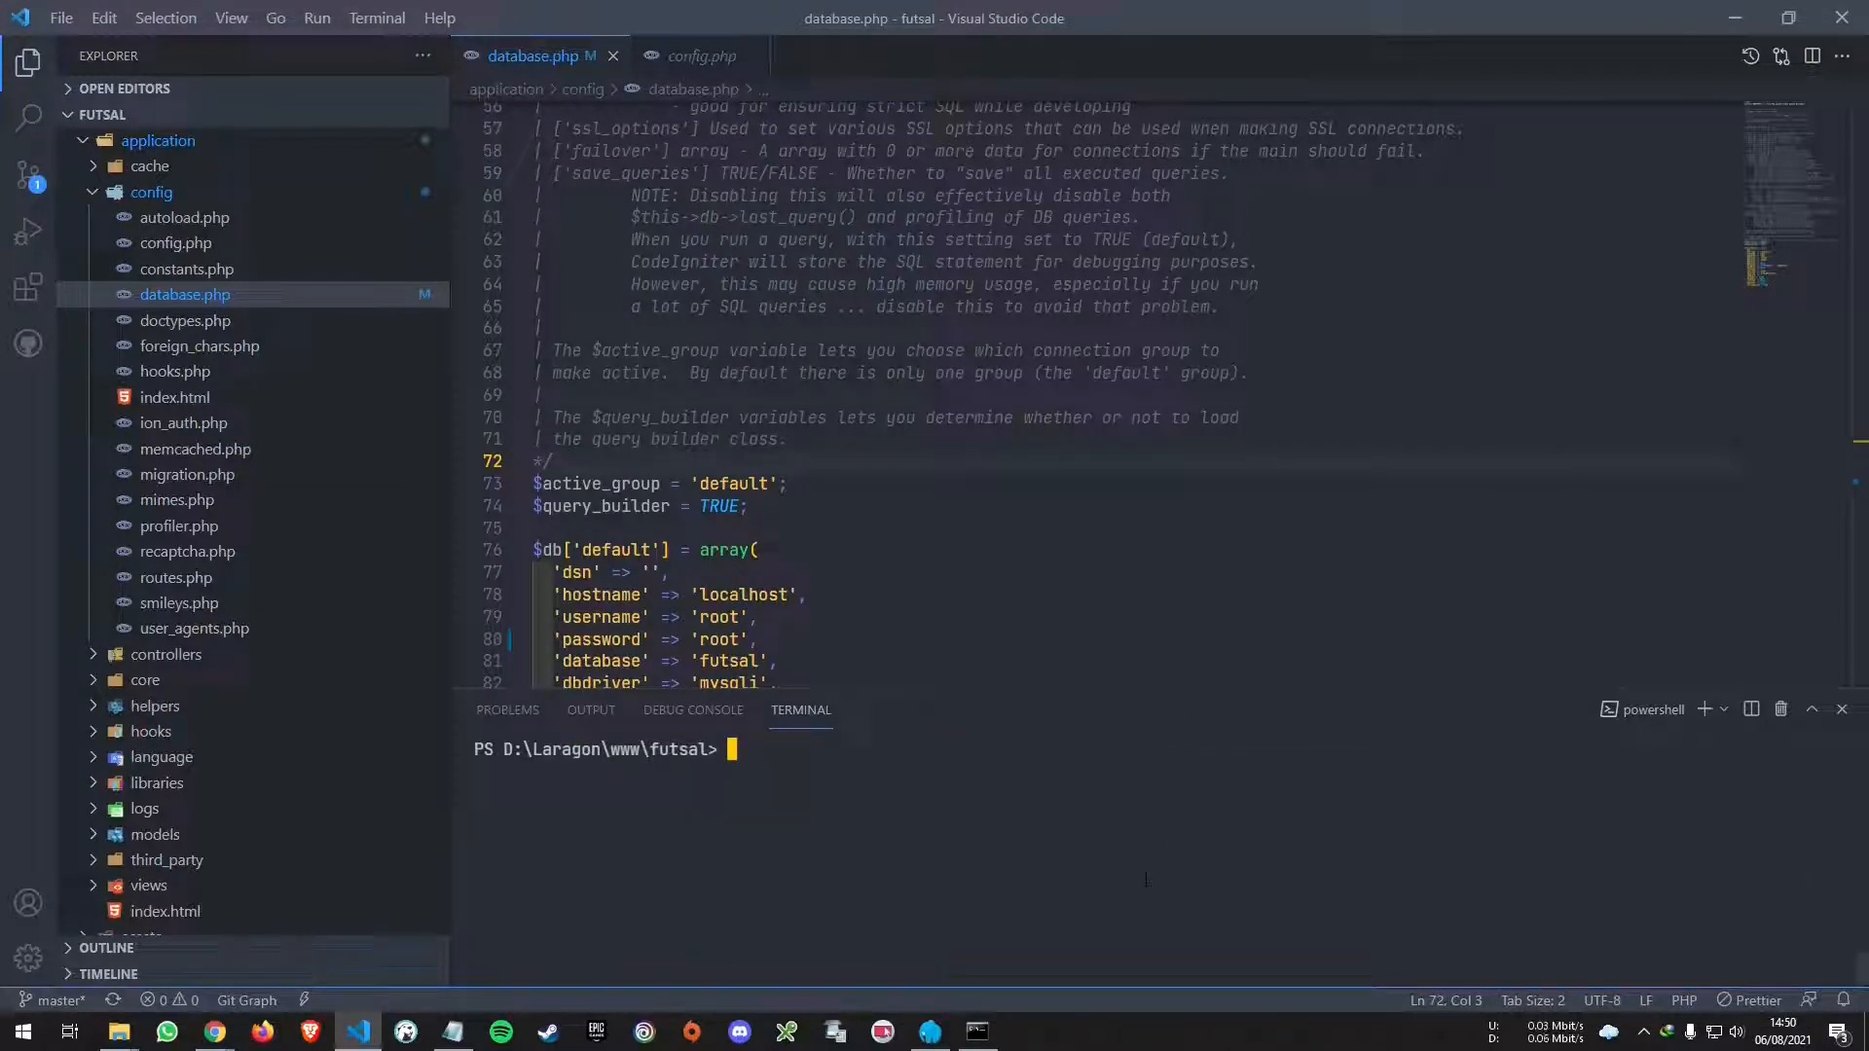
{"action": "type", "text": "composer"}
{"action": "key", "text": "Return"}
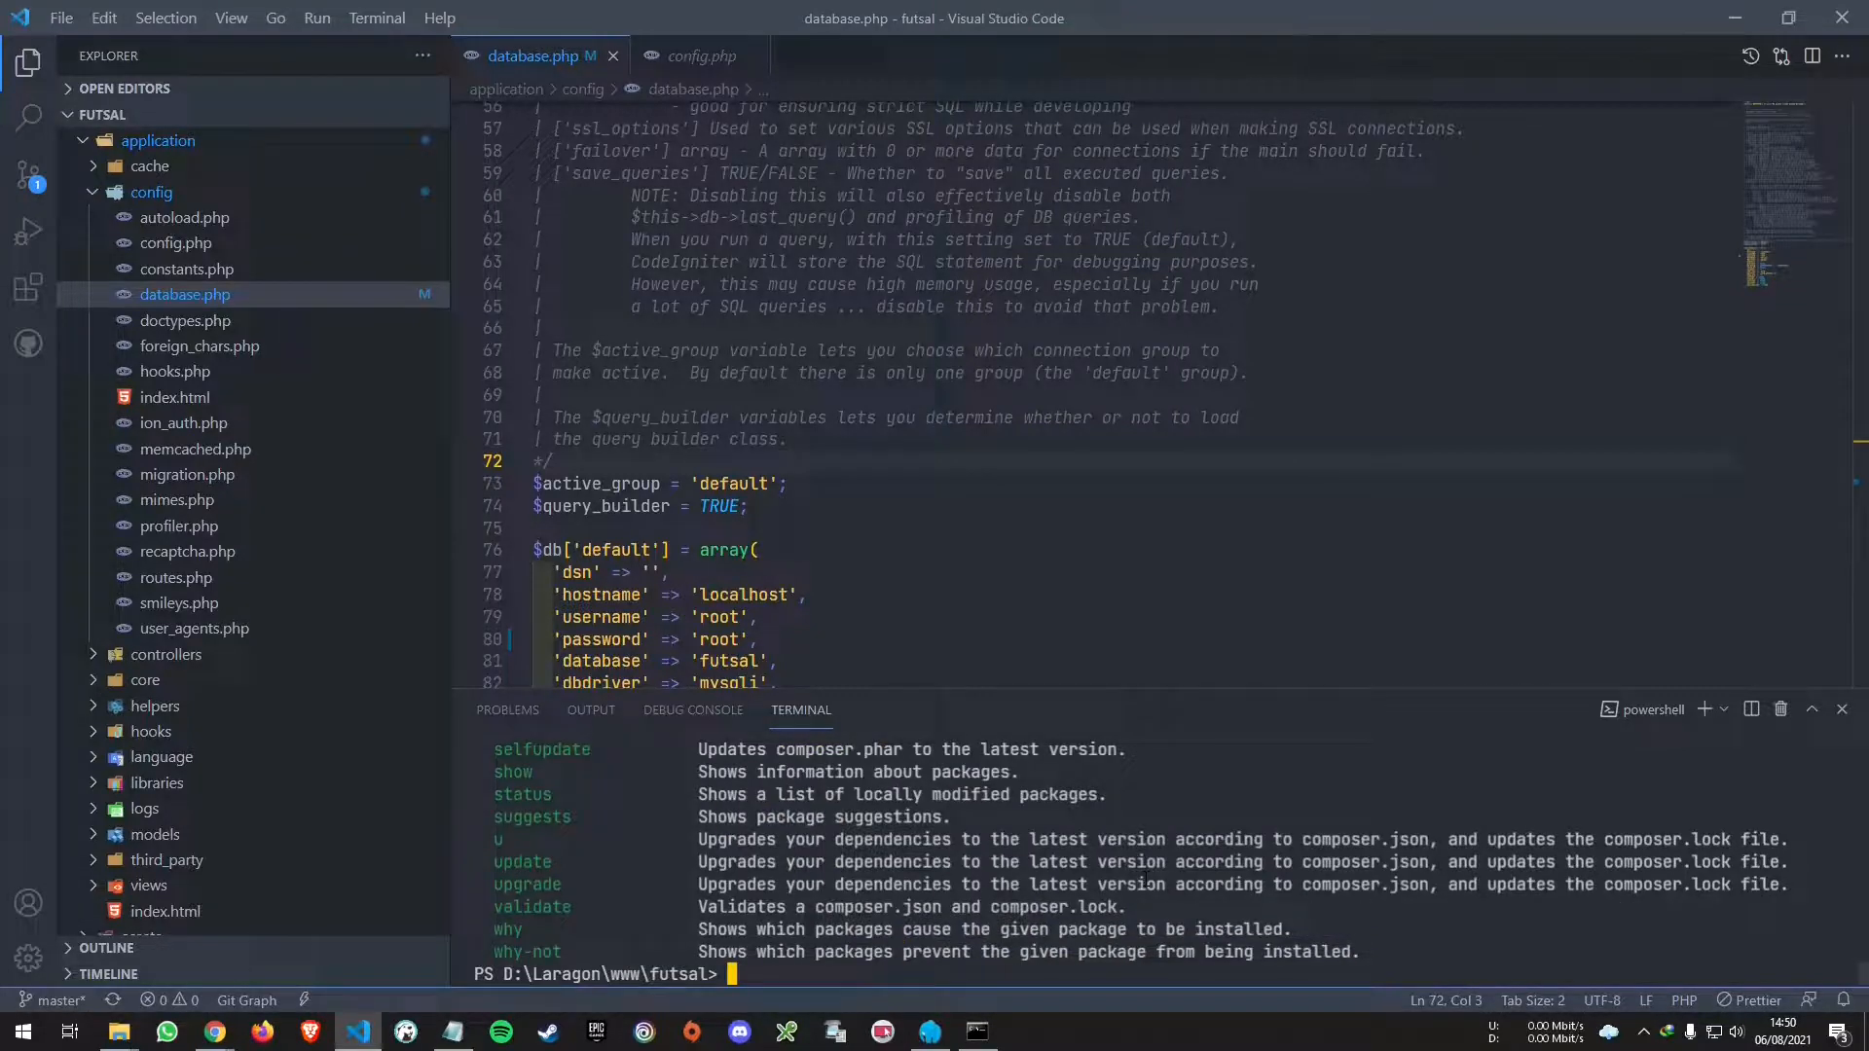
{"action": "scroll", "coordinate": [977, 930], "scroll_direction": "up", "scroll_amount": 12}
{"action": "scroll", "coordinate": [973, 924], "scroll_direction": "down", "scroll_amount": 7}
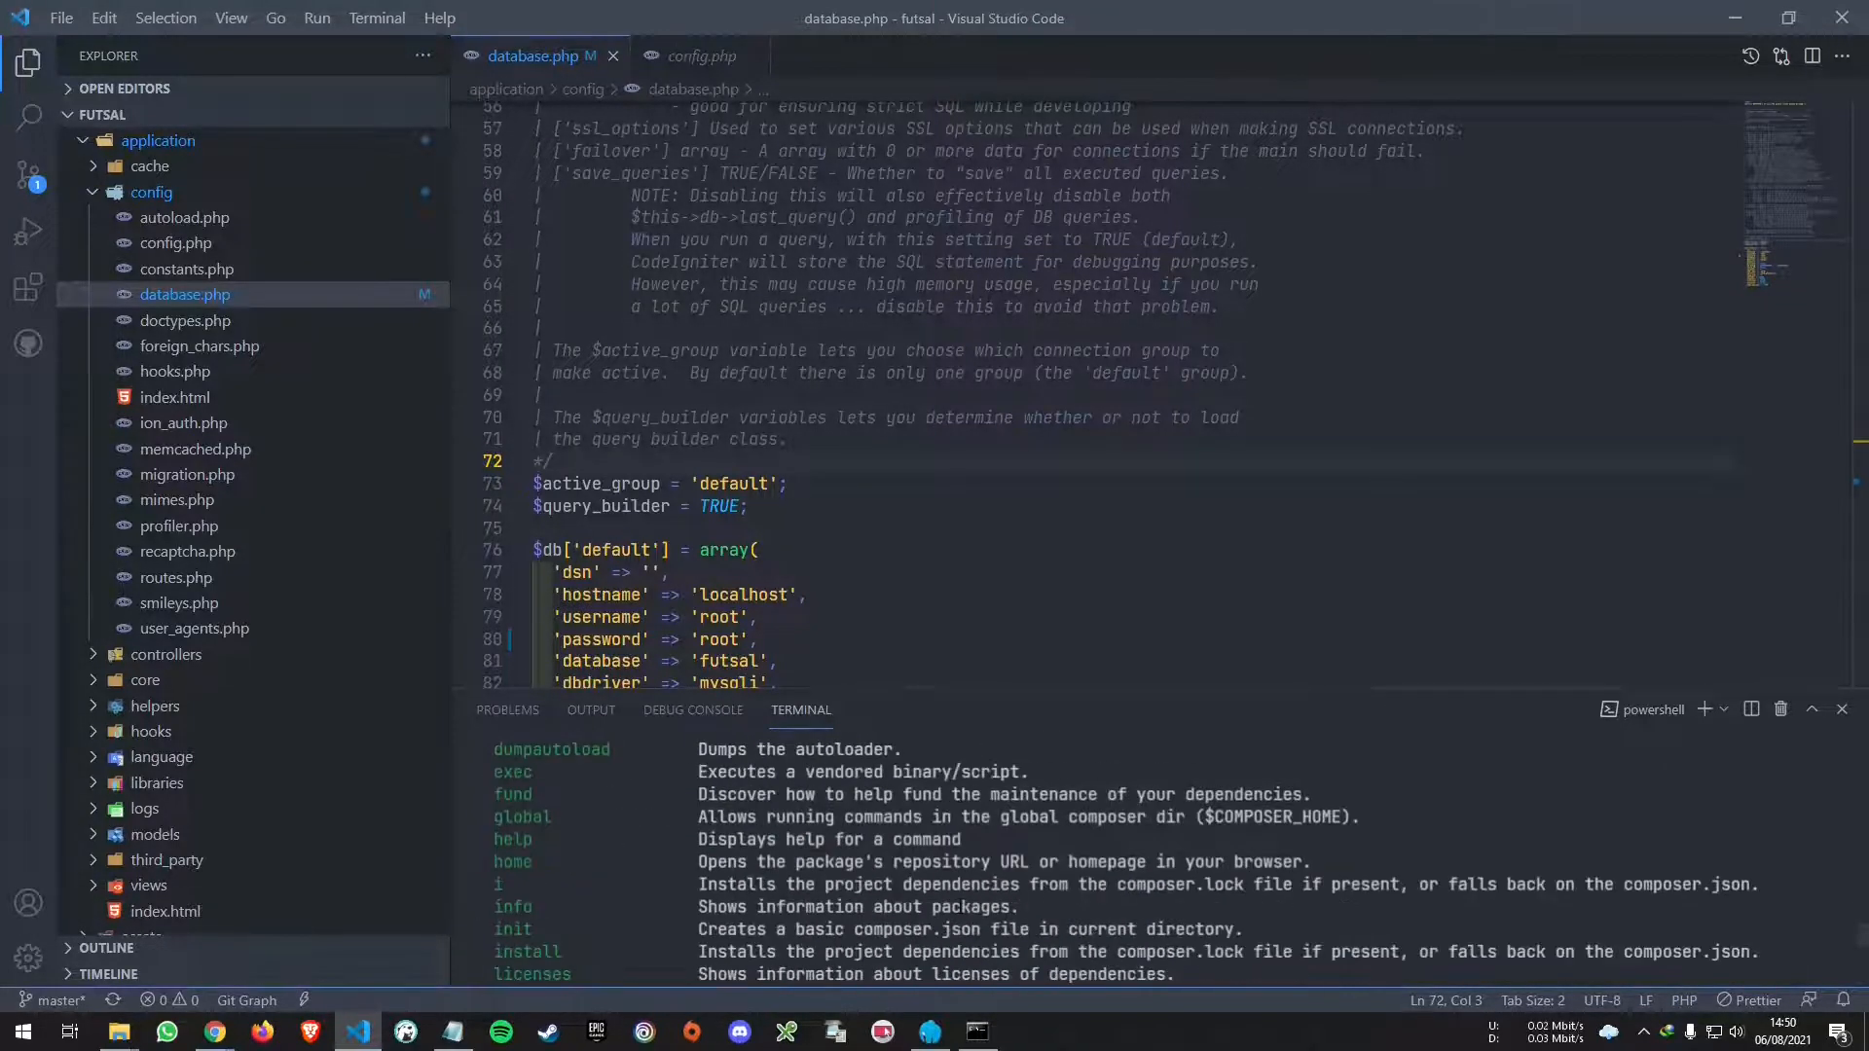
{"action": "scroll", "coordinate": [967, 917], "scroll_direction": "up", "scroll_amount": 6}
{"action": "scroll", "coordinate": [960, 907], "scroll_direction": "down", "scroll_amount": 11}
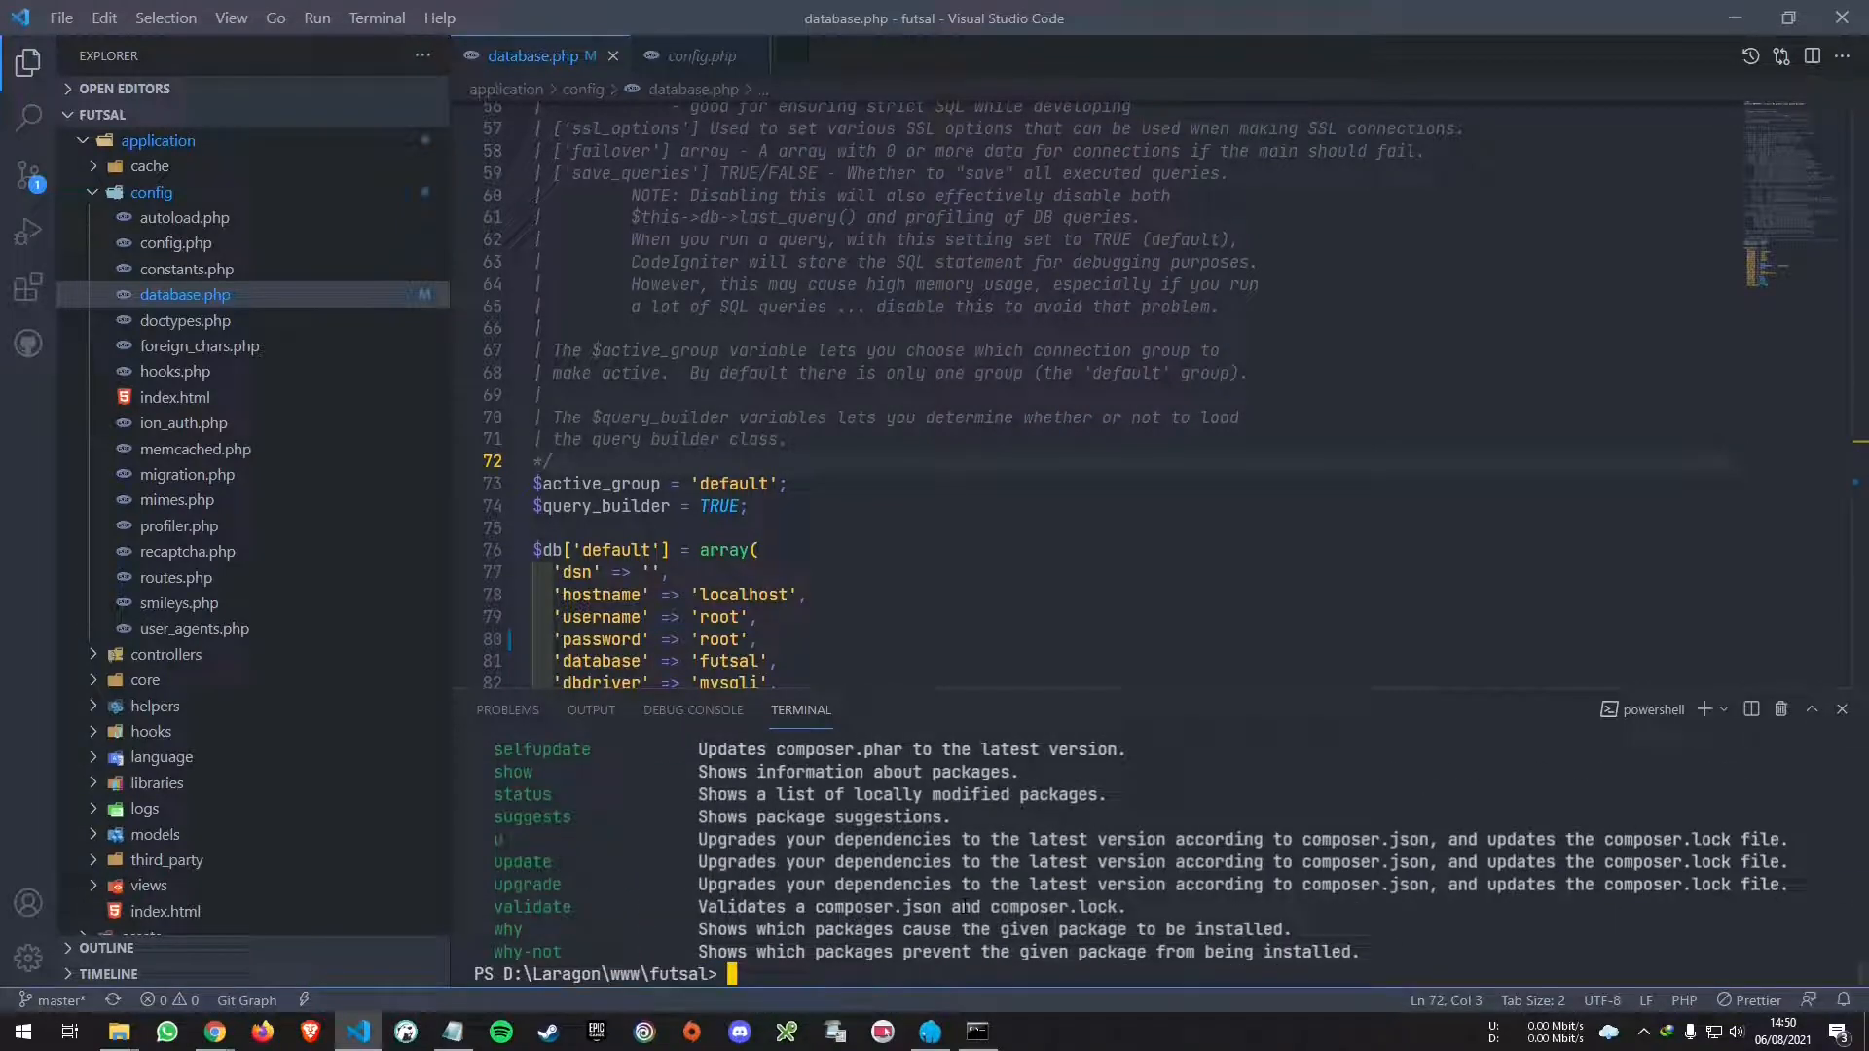
{"action": "type", "text": "clear"}
{"action": "key", "text": "Return"}
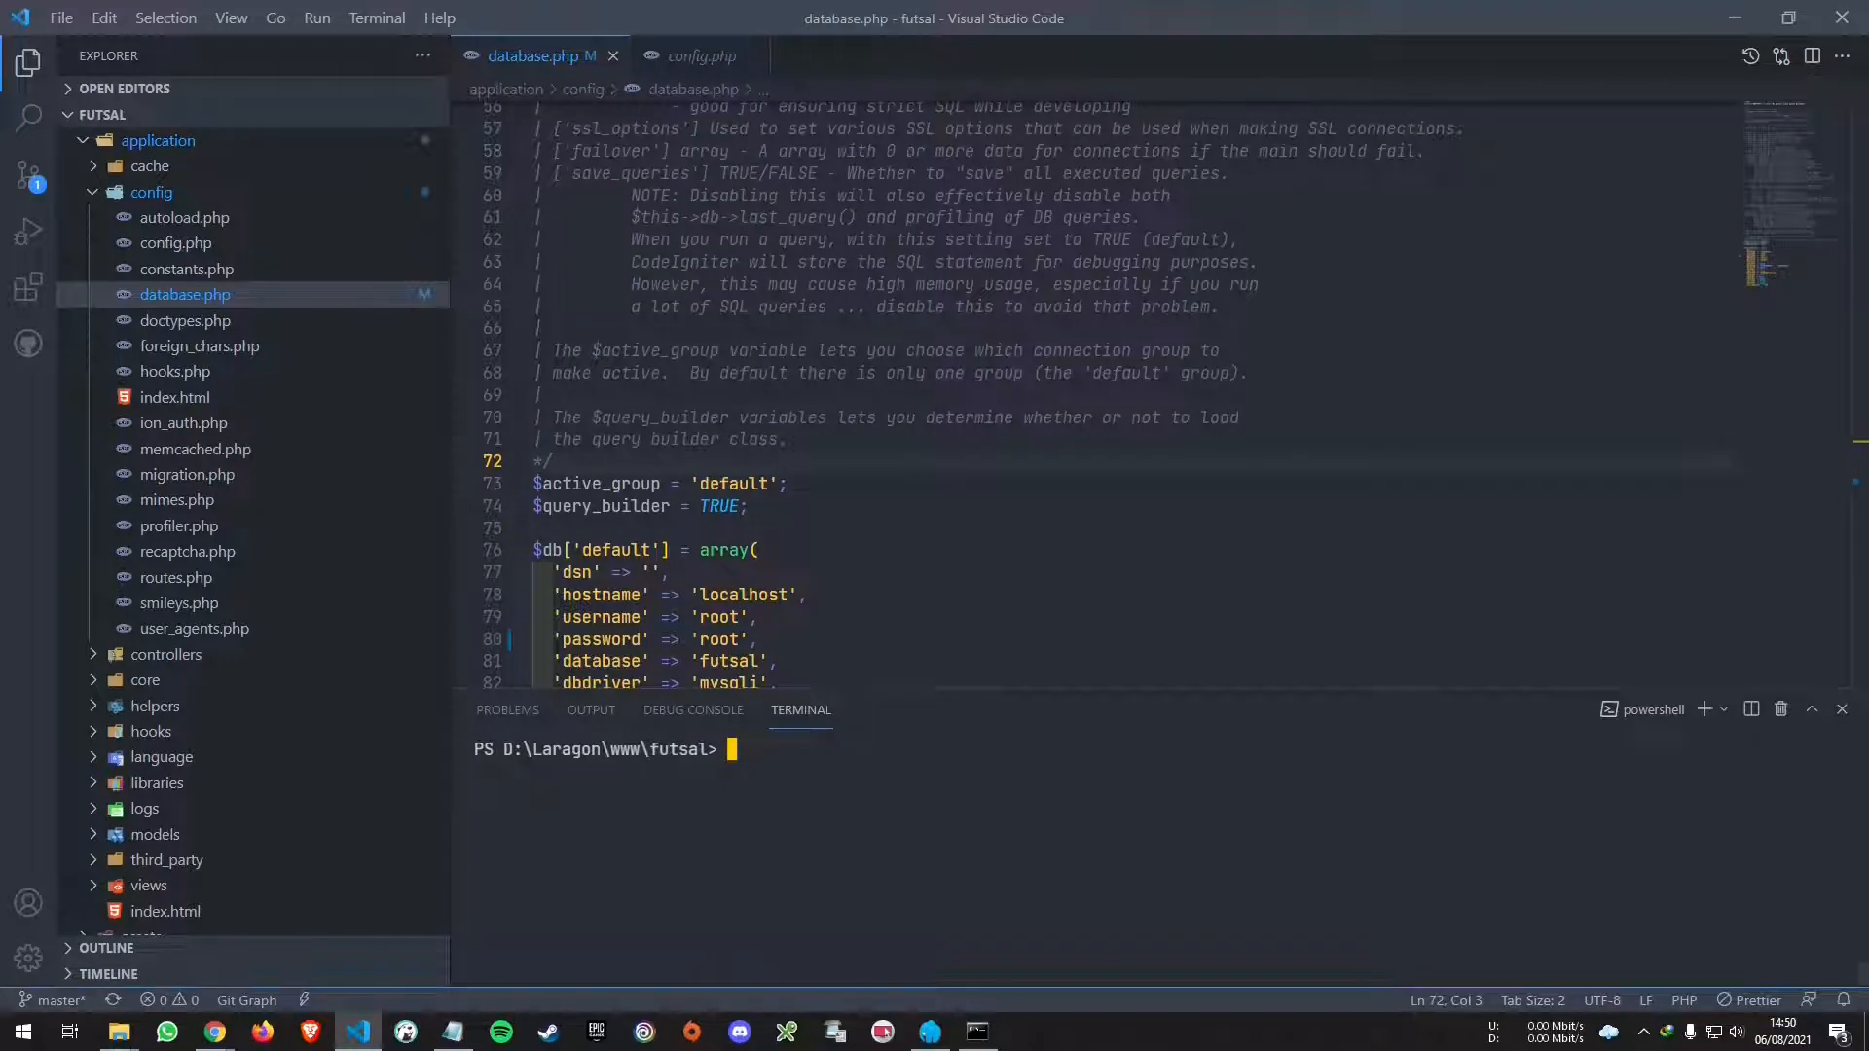
{"action": "left_click", "coordinate": [453, 1032]}
{"action": "type", "text": "CT"}
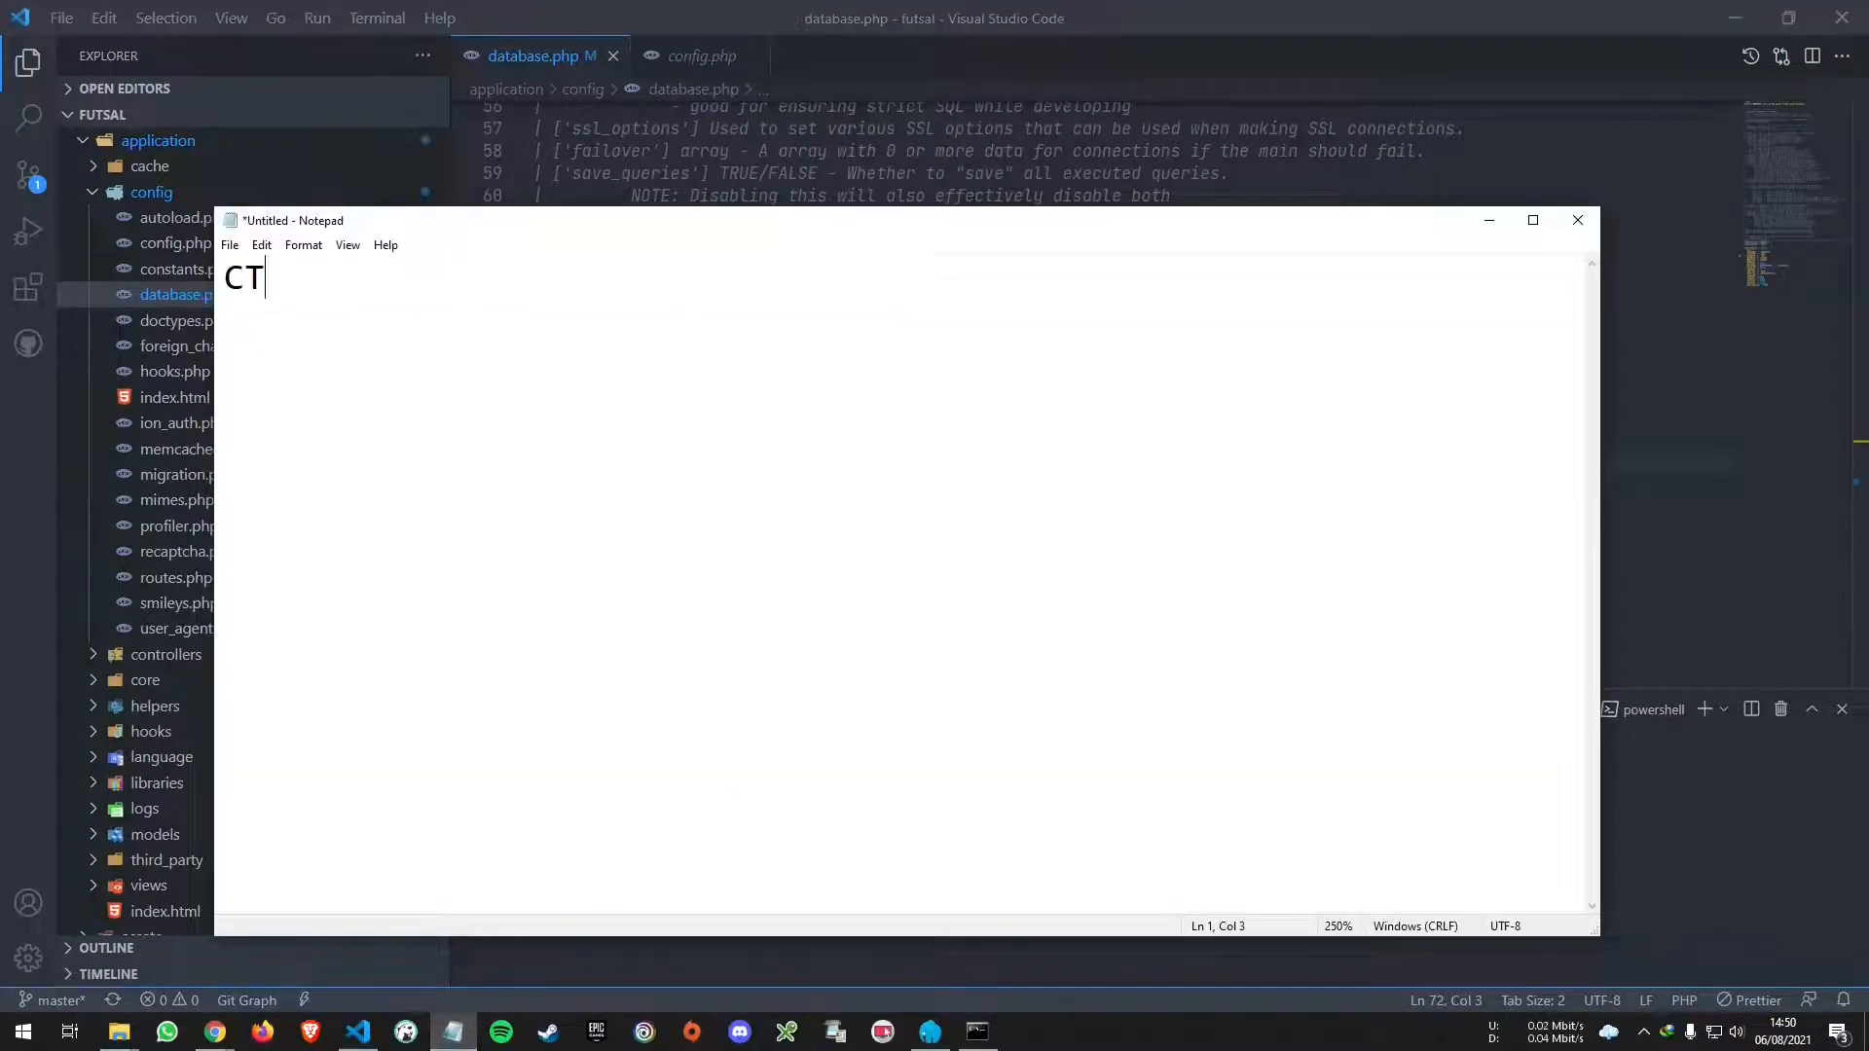
{"action": "type", "text": "RL + L"}
{"action": "left_click", "coordinate": [1046, 30]}
{"action": "type", "text": "composer"}
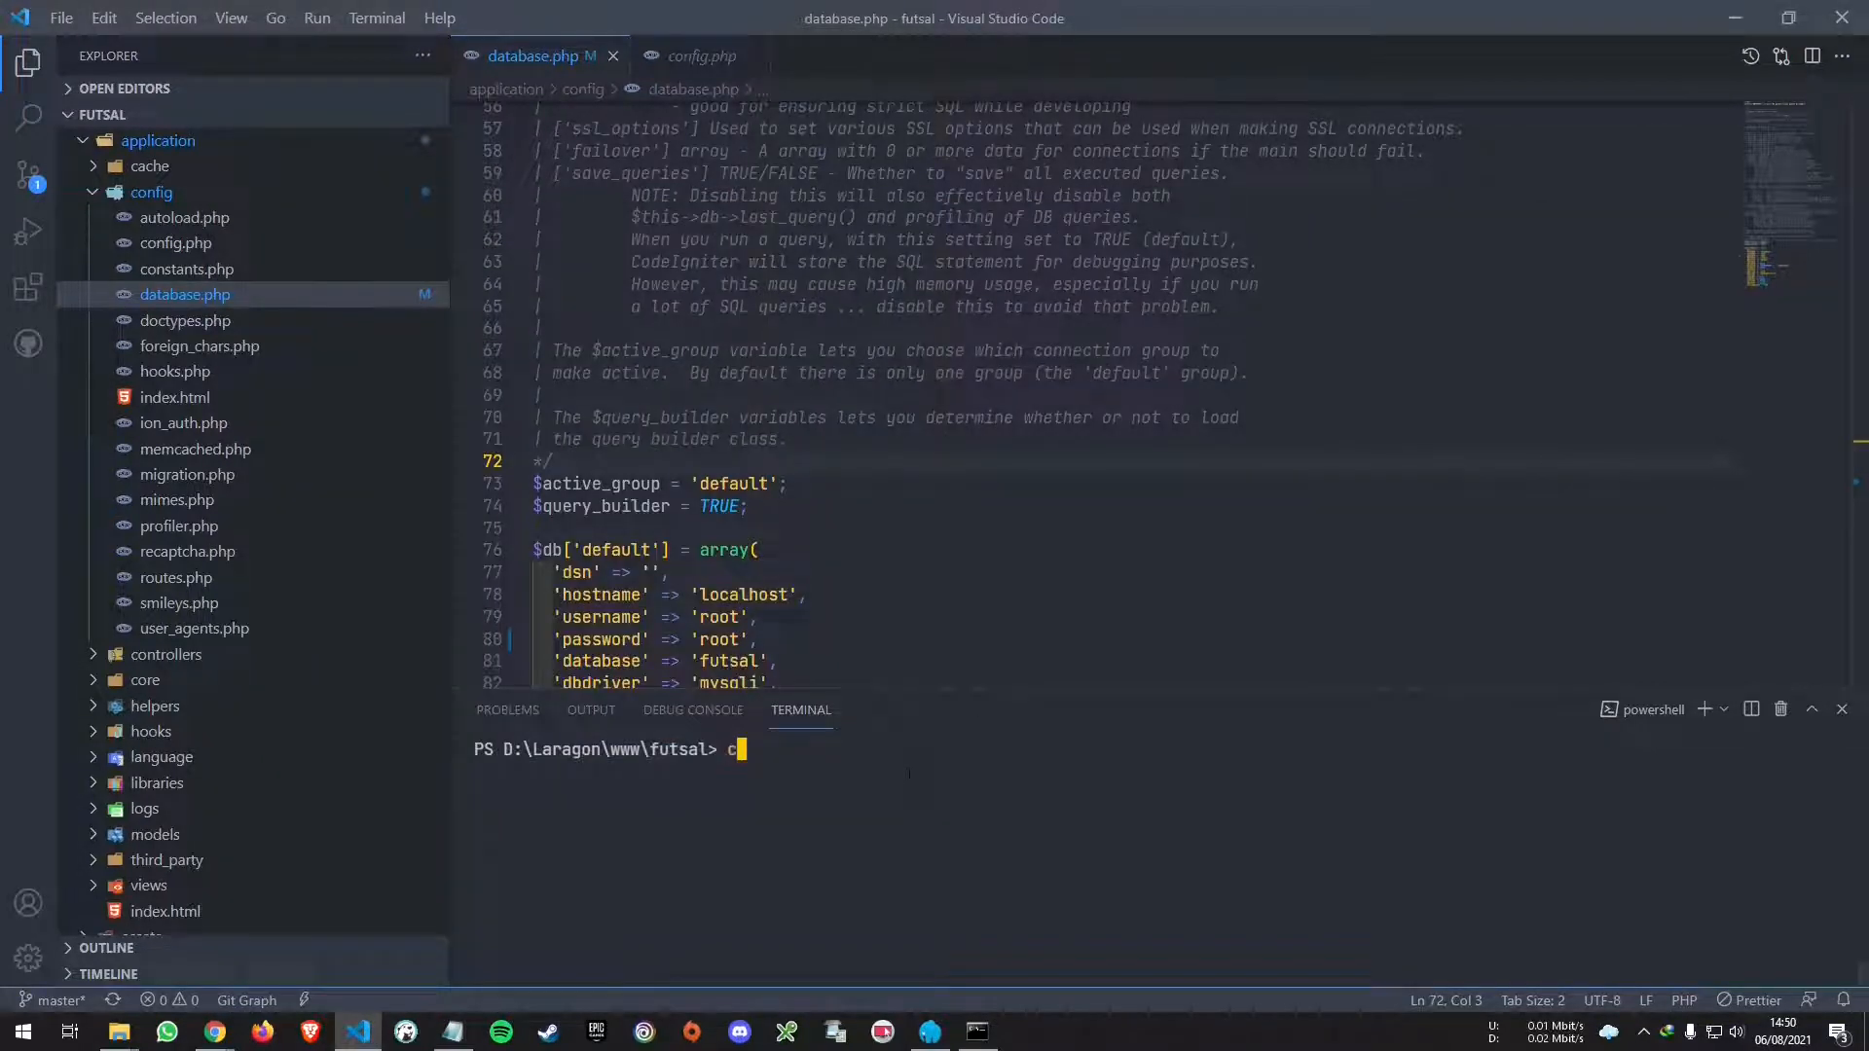
{"action": "key", "text": "Return"}
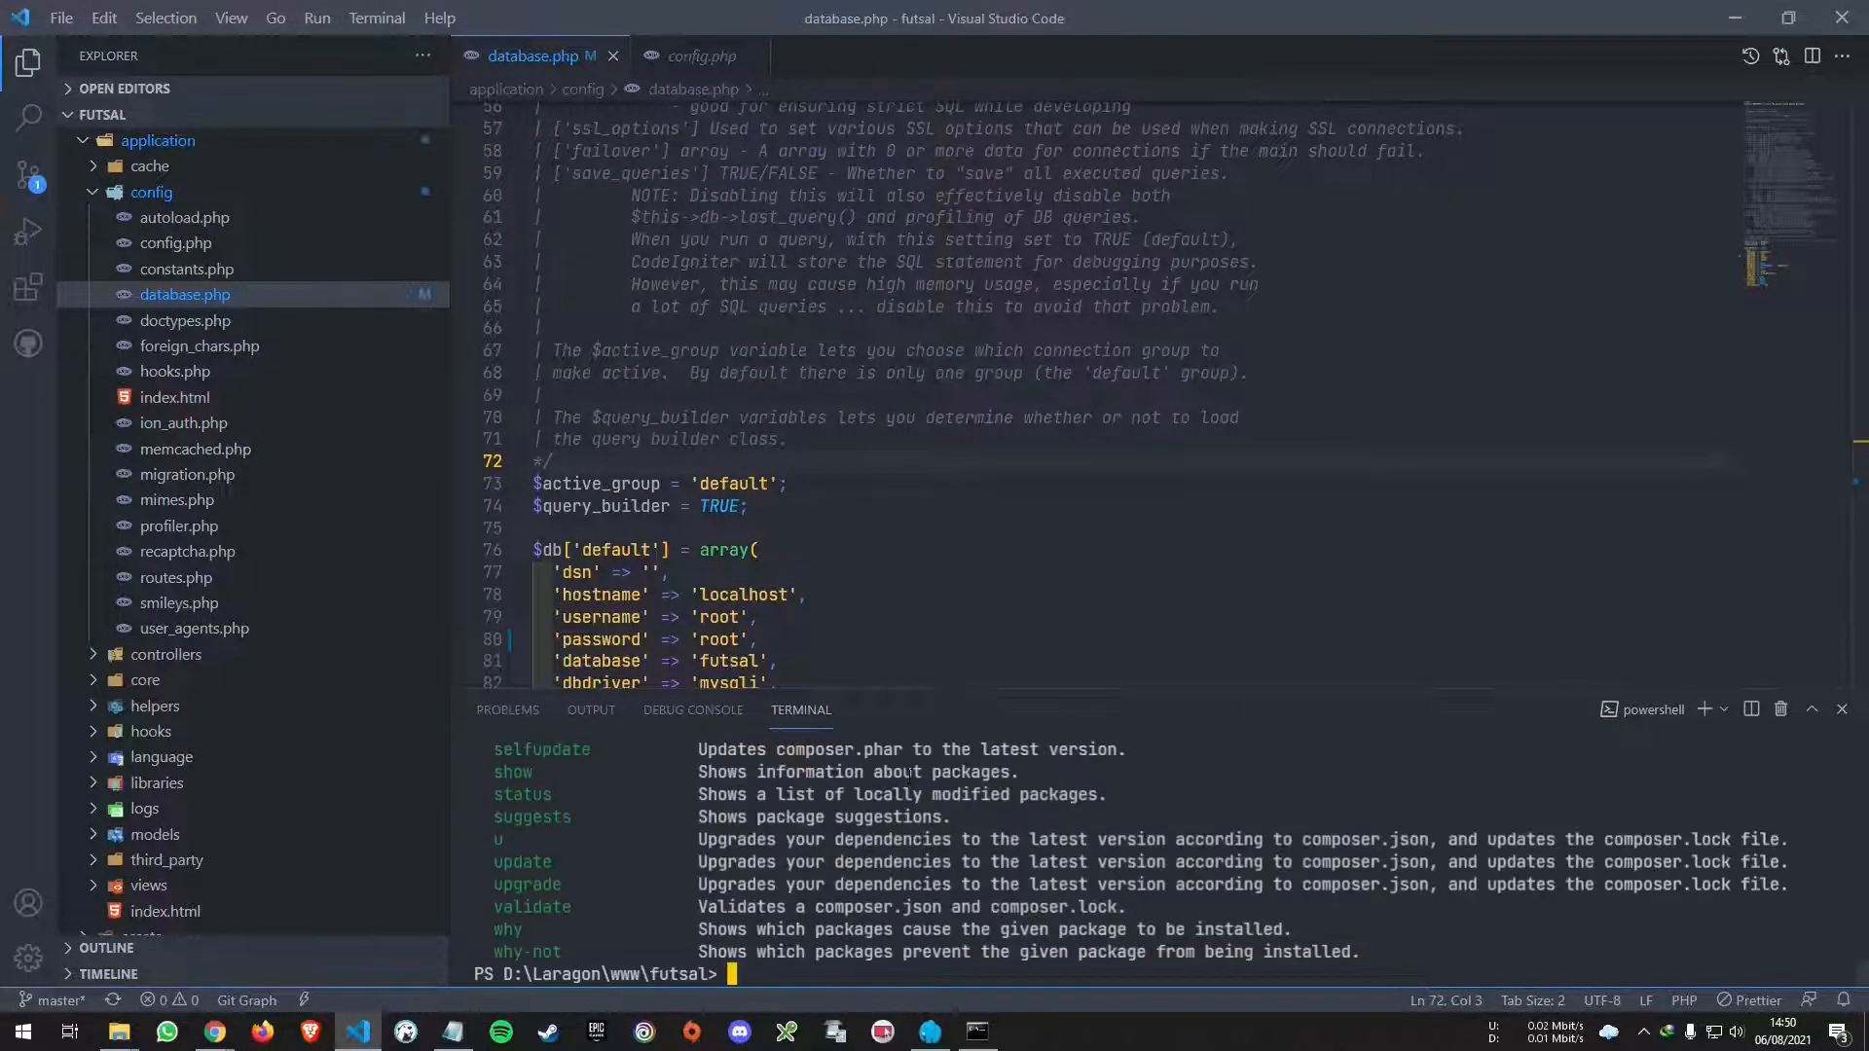
{"action": "key", "text": "ctrl+l"}
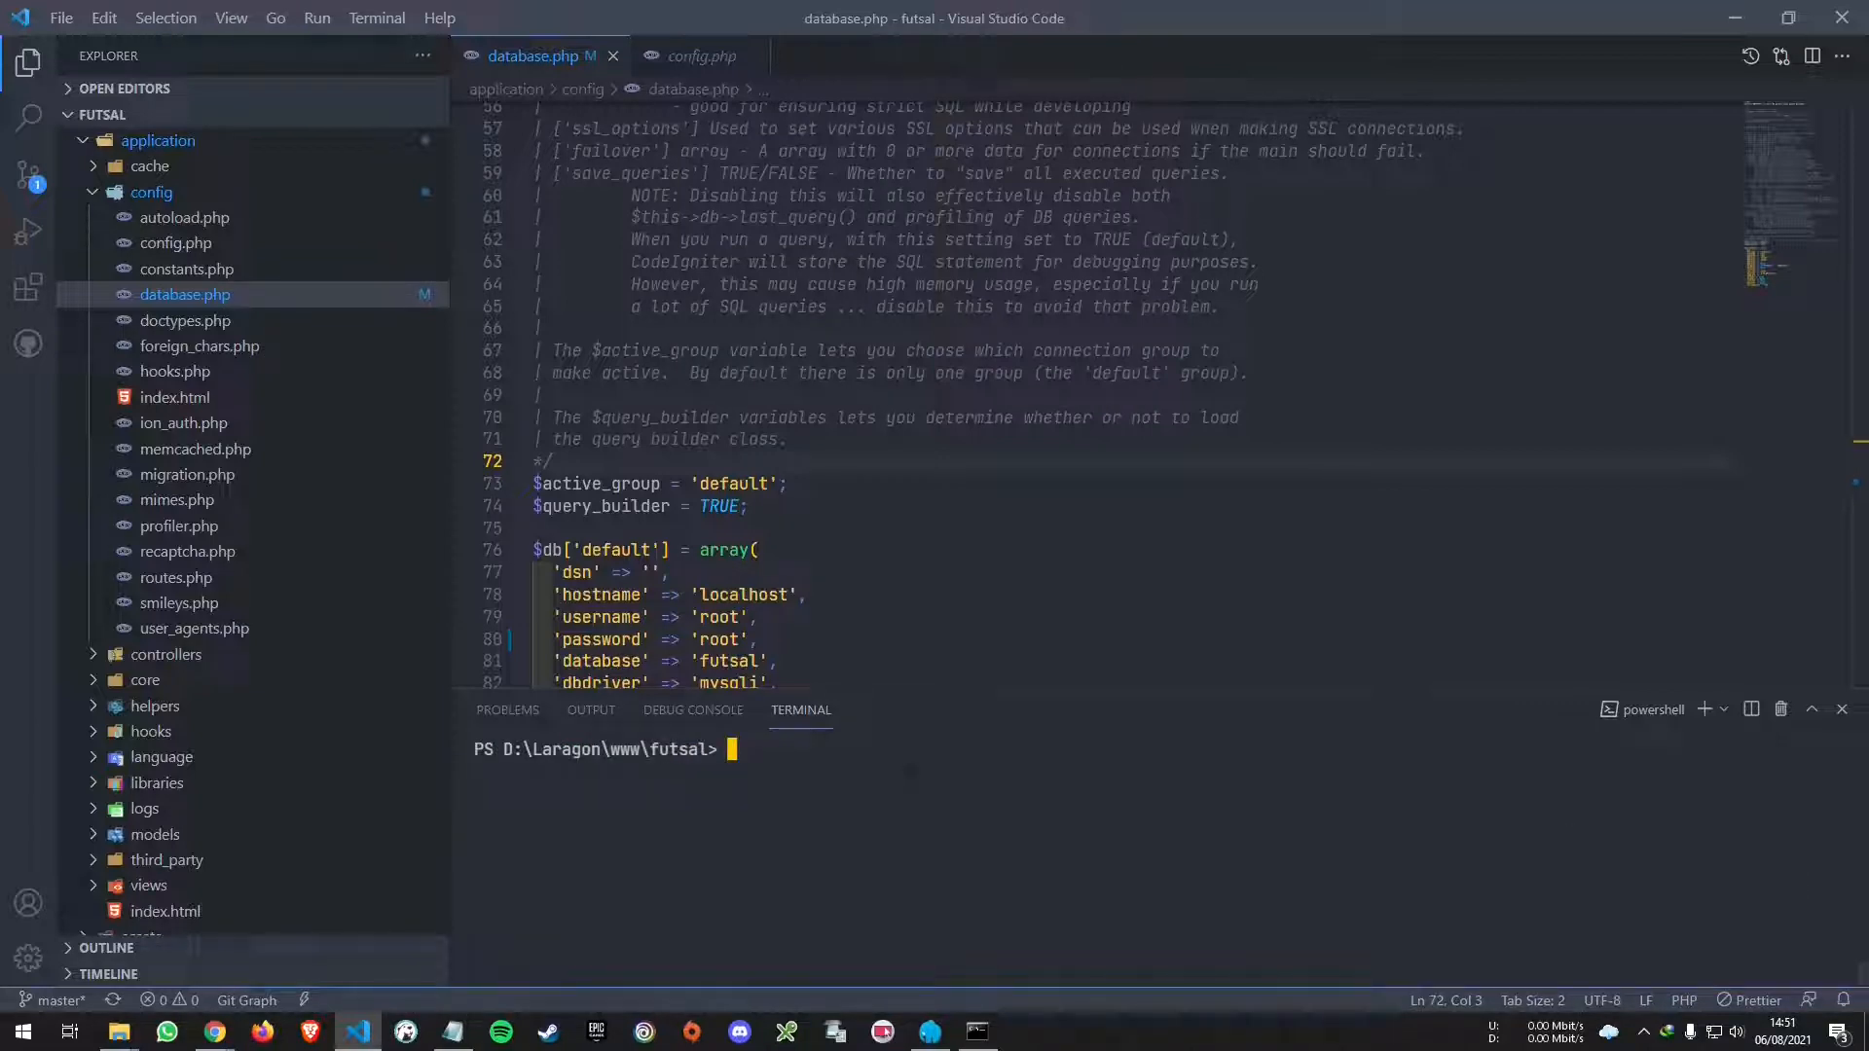
- Run composer install in the futsal terminal, installing tcpdf 6.4.1 and html2pdf 5.2.2
{"action": "type", "text": "composer insta"}
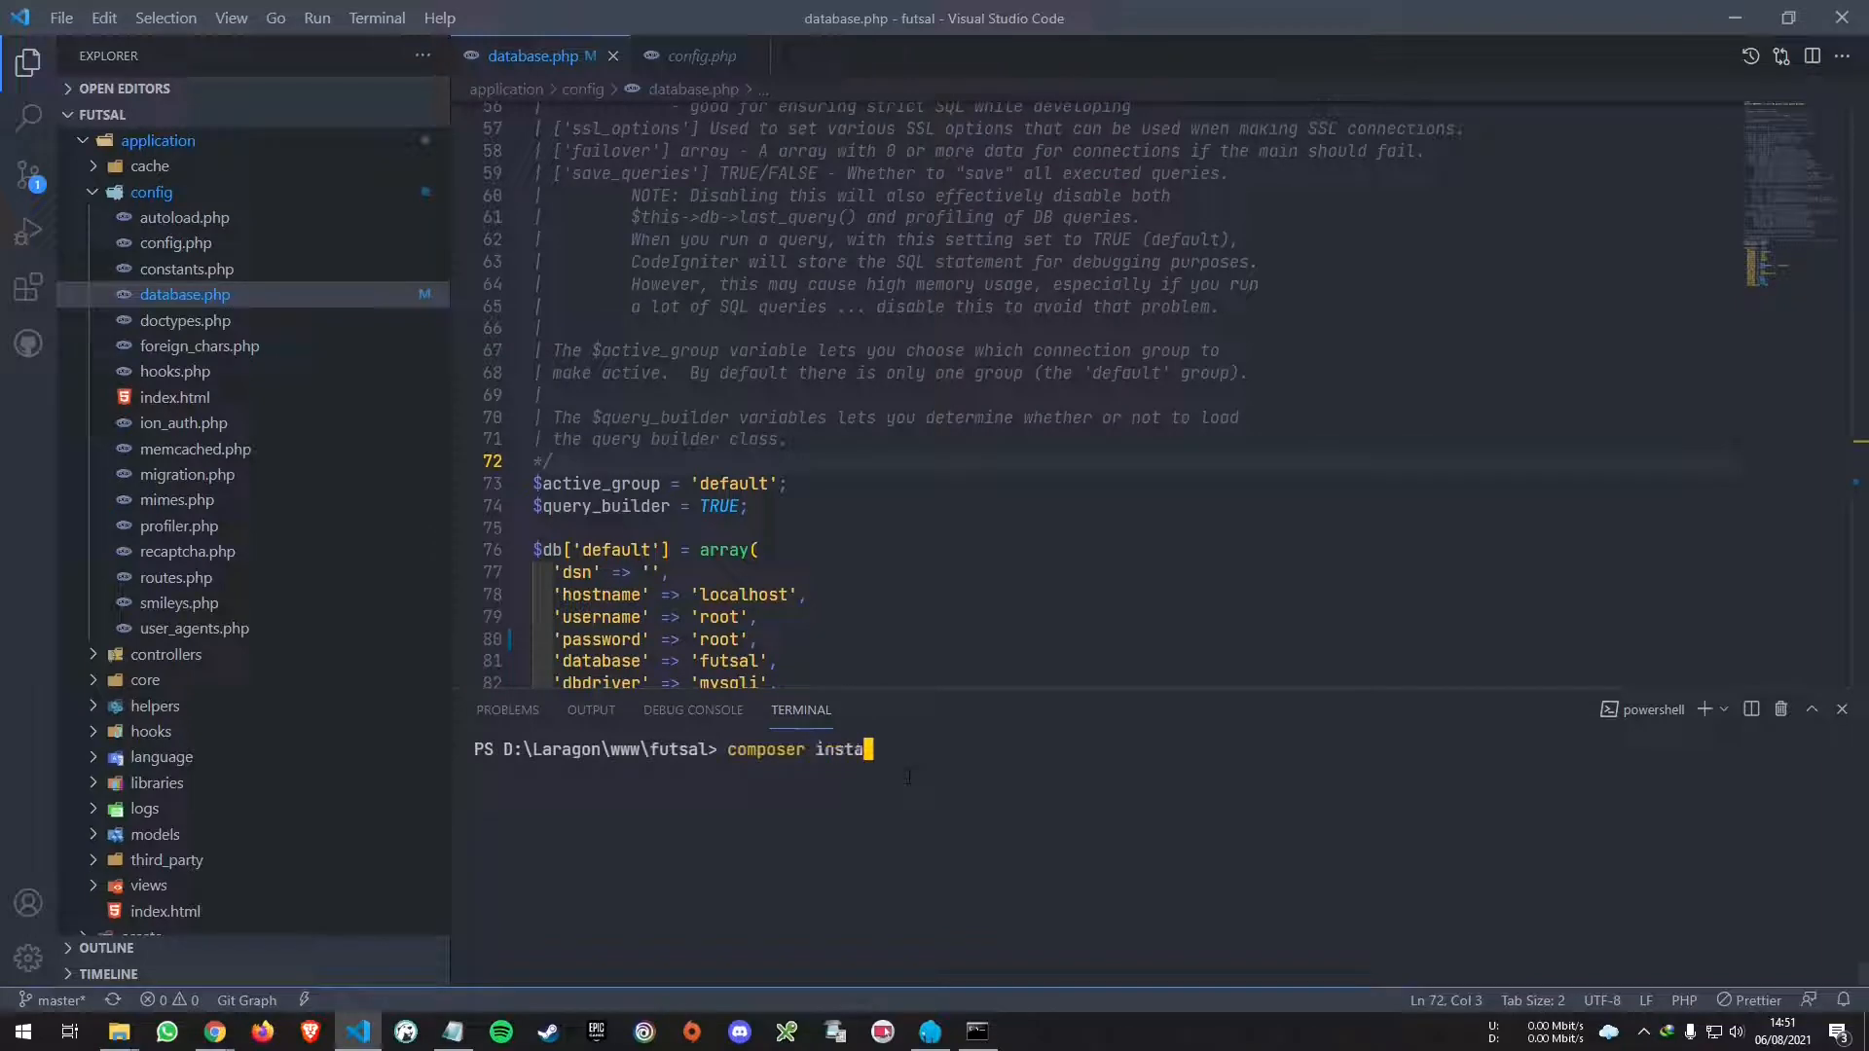
{"action": "type", "text": "ll"}
{"action": "key", "text": "Return"}
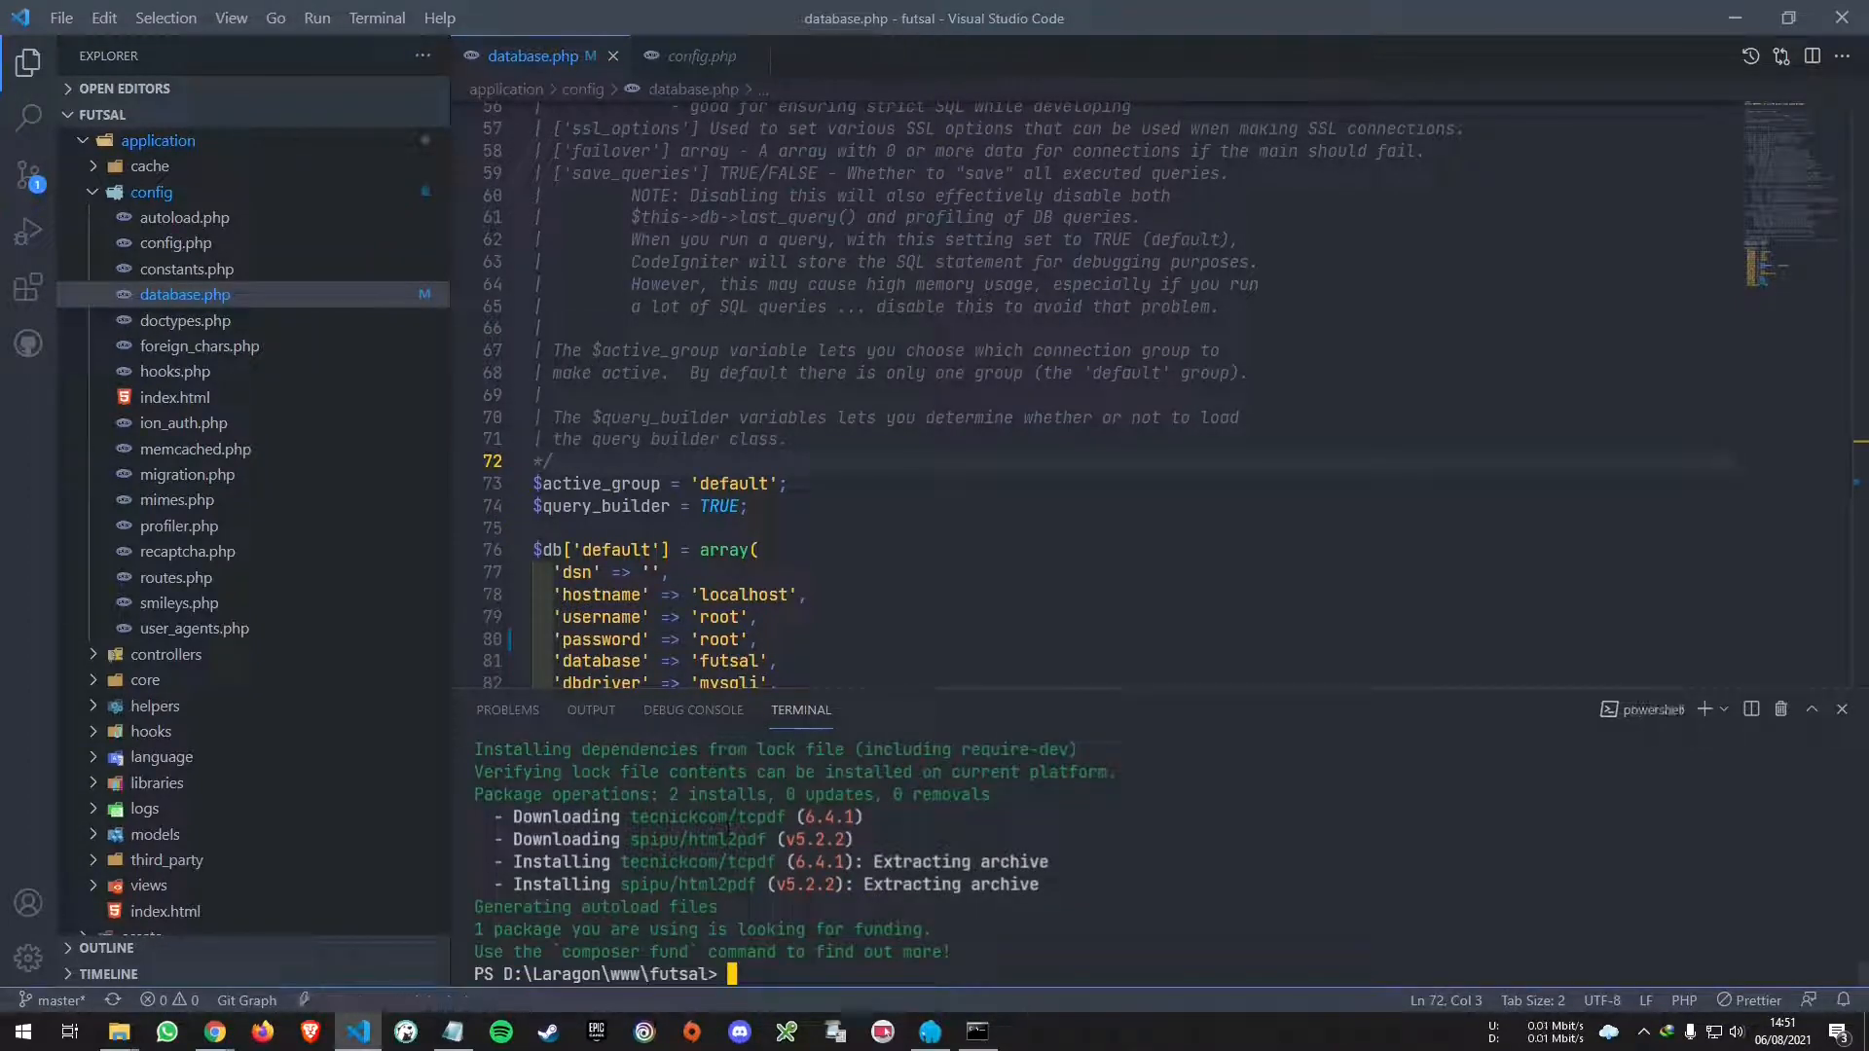
- Reload the futsal cart tab, go Home, open Semua Event, and move Laragon's window right
{"action": "mouse_move", "coordinate": [219, 1038]}
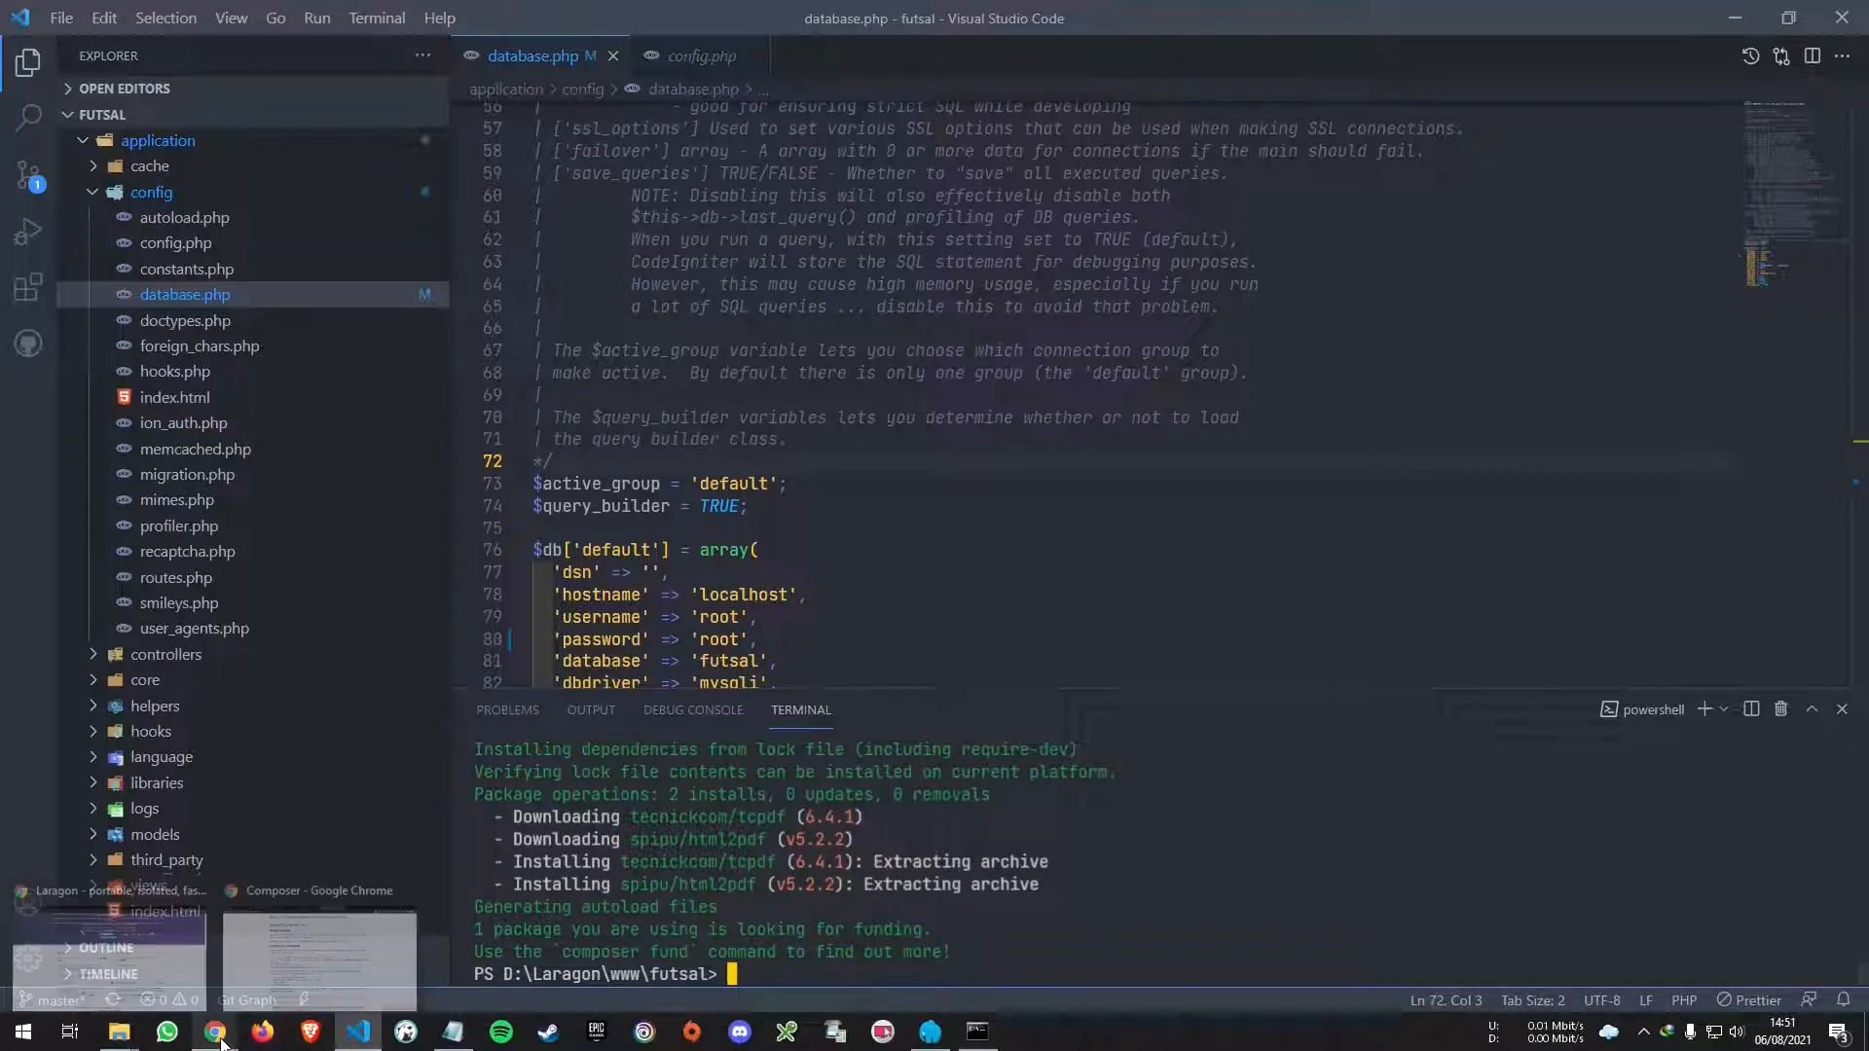
{"action": "left_click", "coordinate": [322, 958]}
{"action": "left_click", "coordinate": [759, 10]}
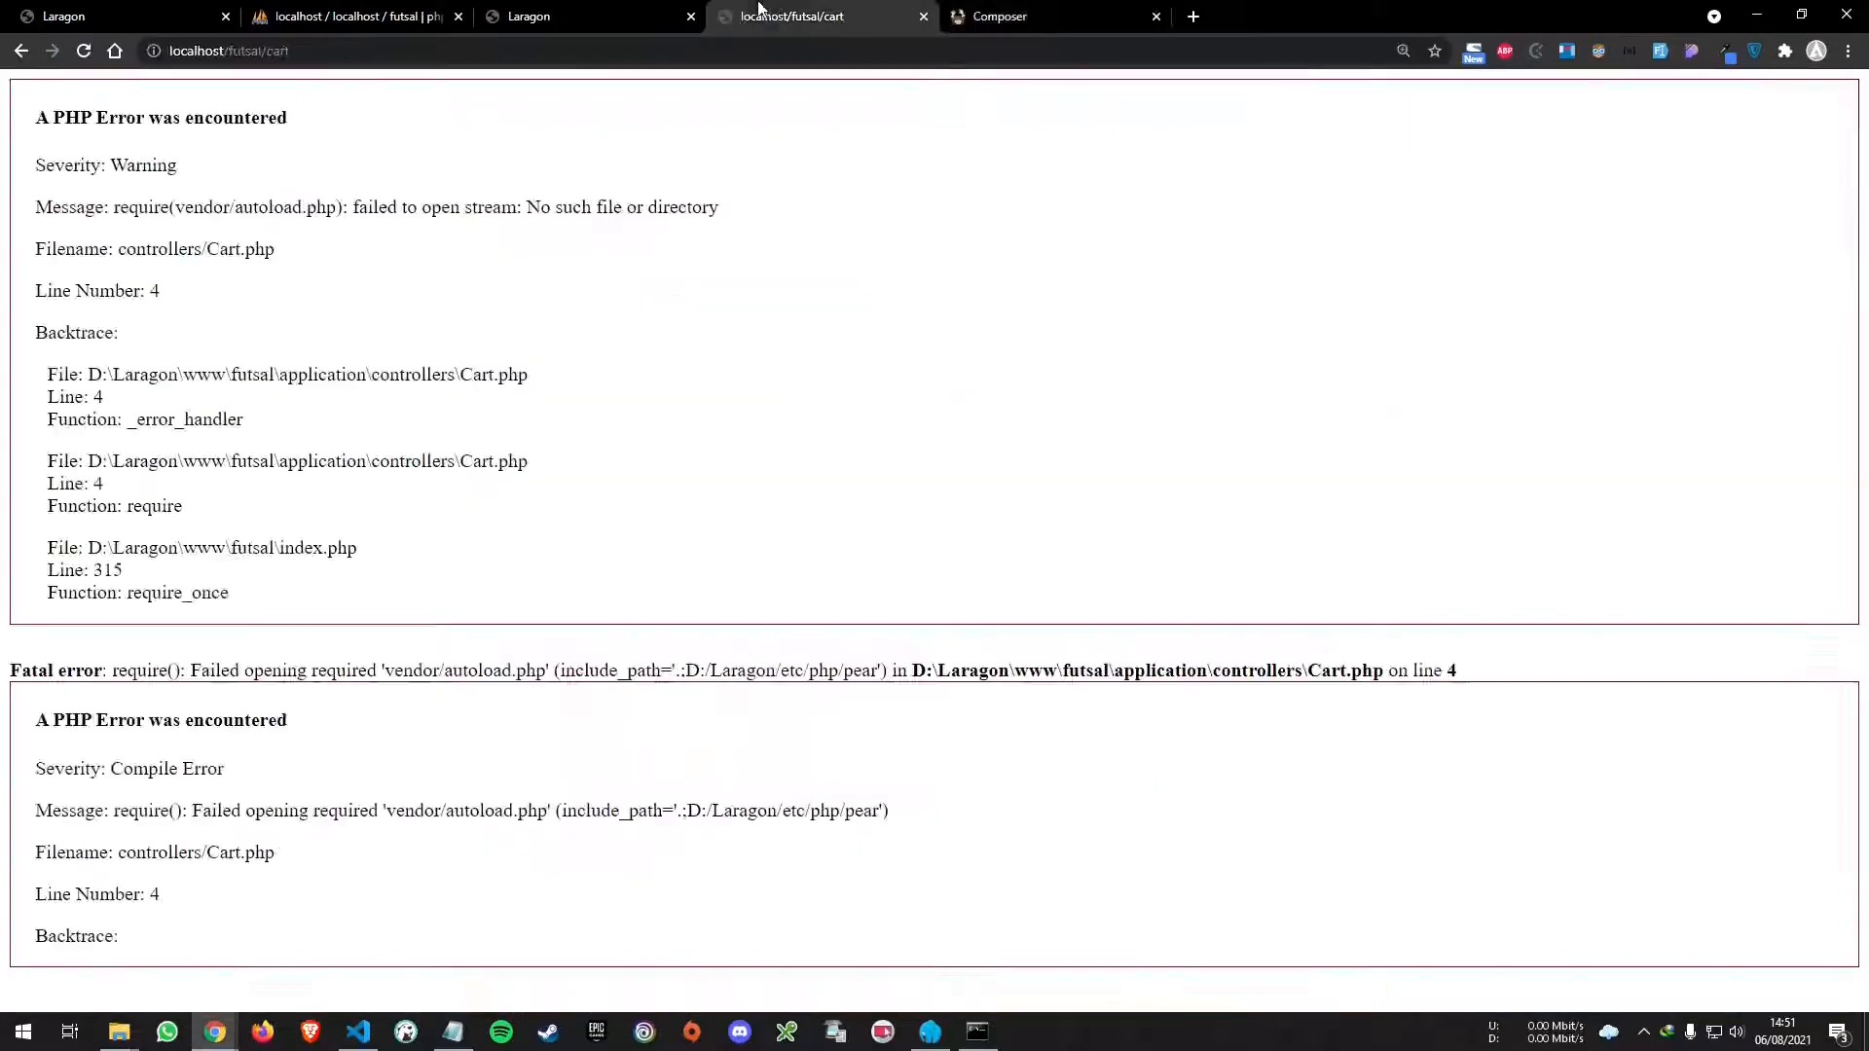
{"action": "left_click_drag", "start_coordinate": [83, 180], "coordinate": [543, 395]}
{"action": "key", "text": "F5"}
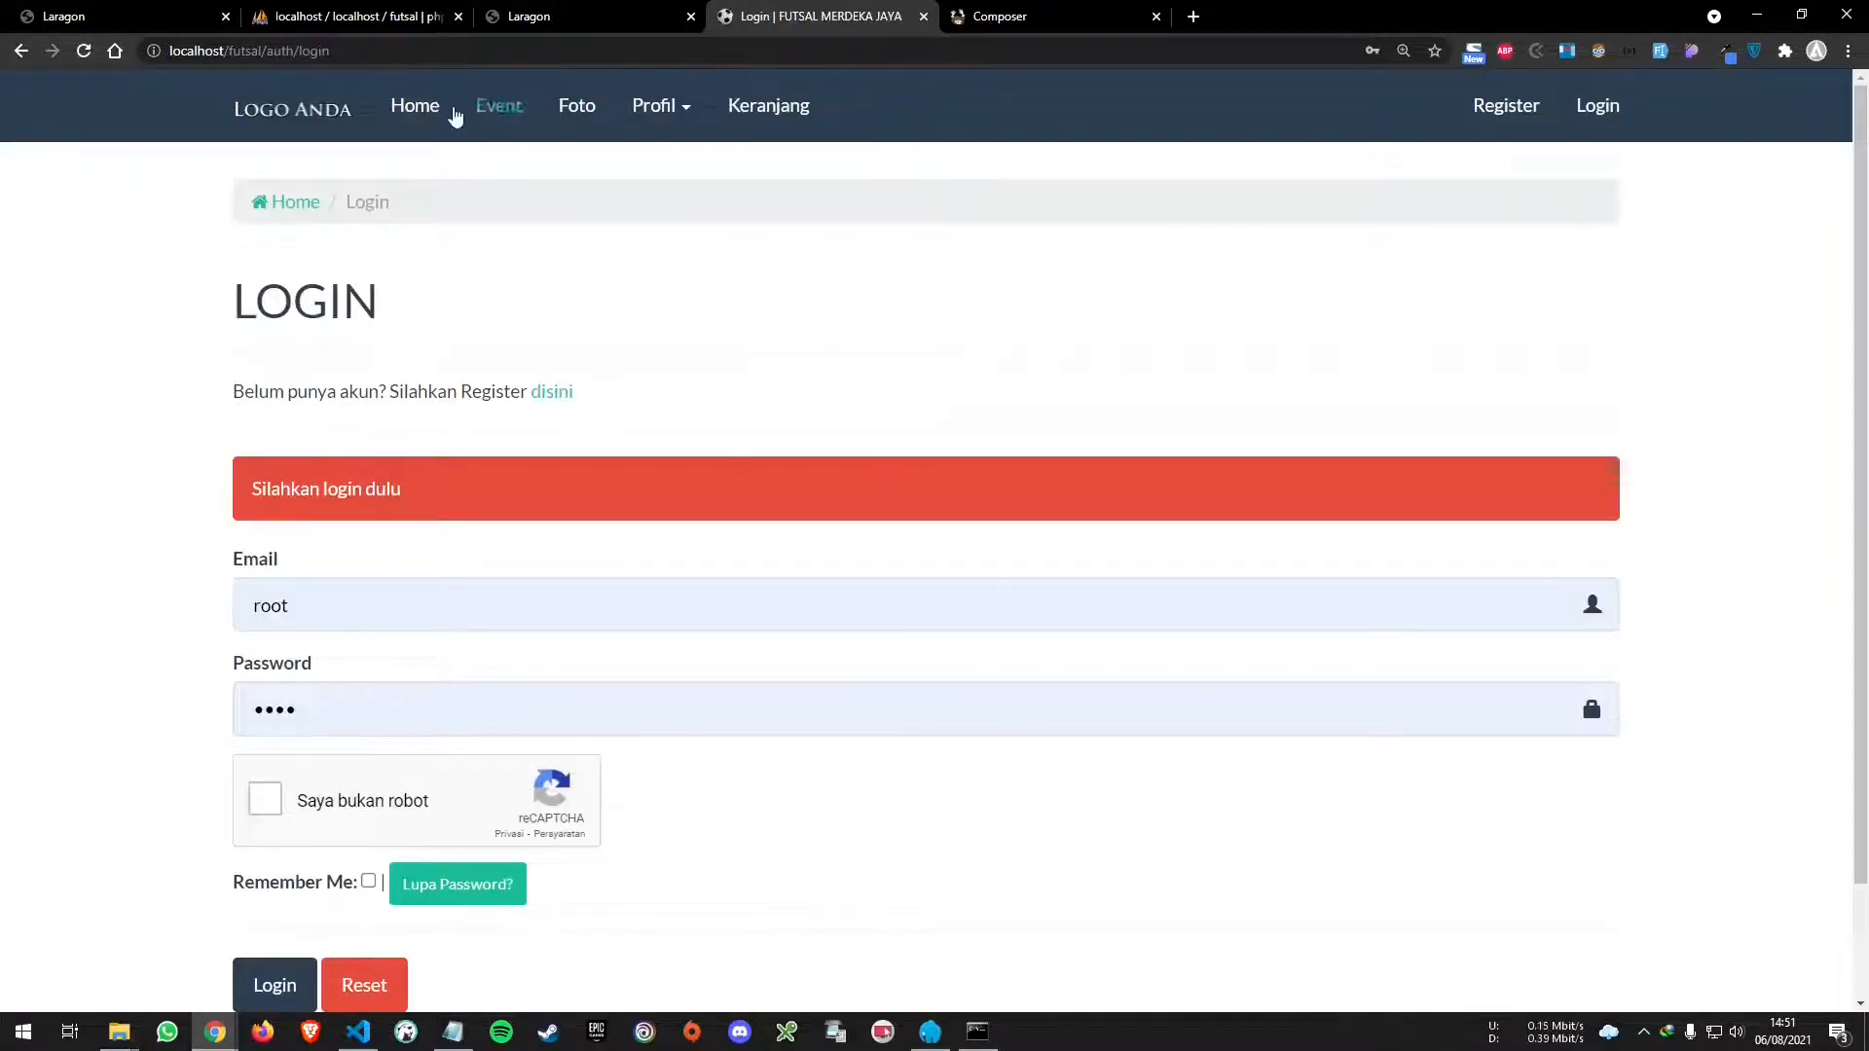
{"action": "left_click", "coordinate": [428, 109]}
{"action": "left_click", "coordinate": [500, 106]}
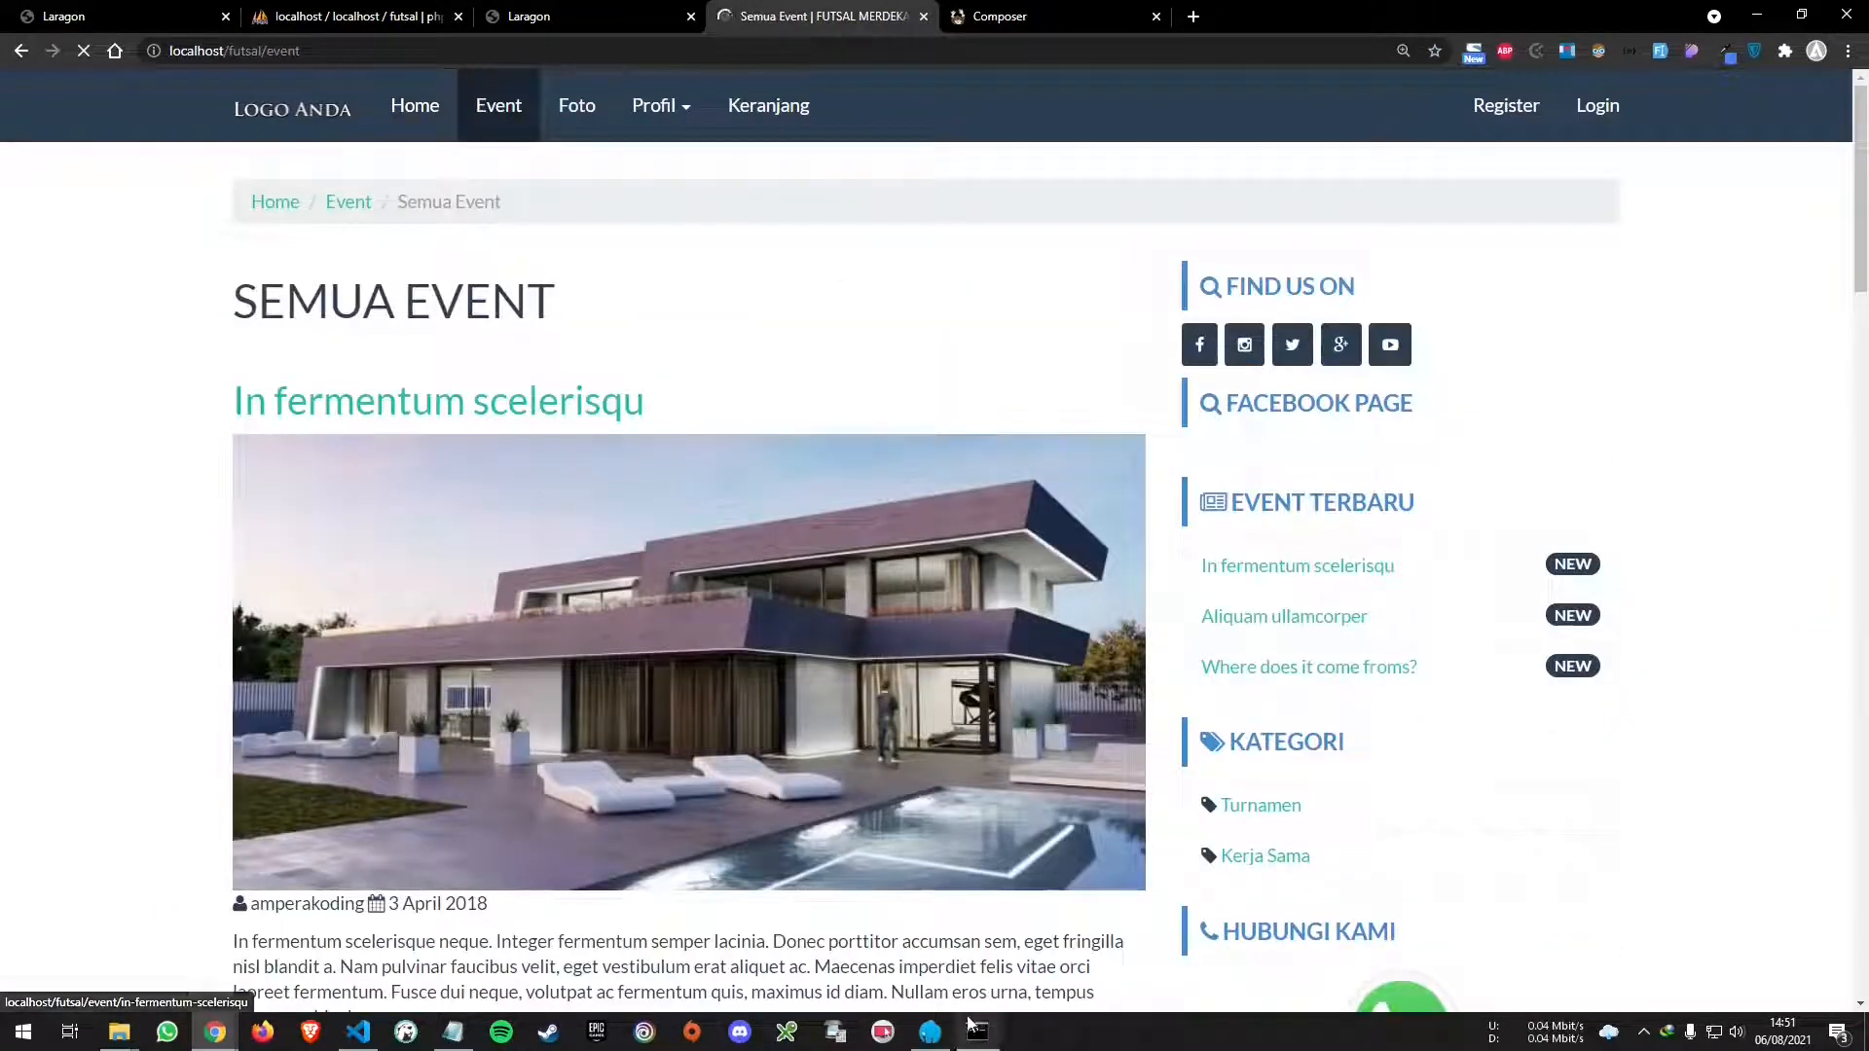
{"action": "left_click", "coordinate": [930, 1032]}
{"action": "left_click_drag", "start_coordinate": [758, 388], "coordinate": [1003, 349]}
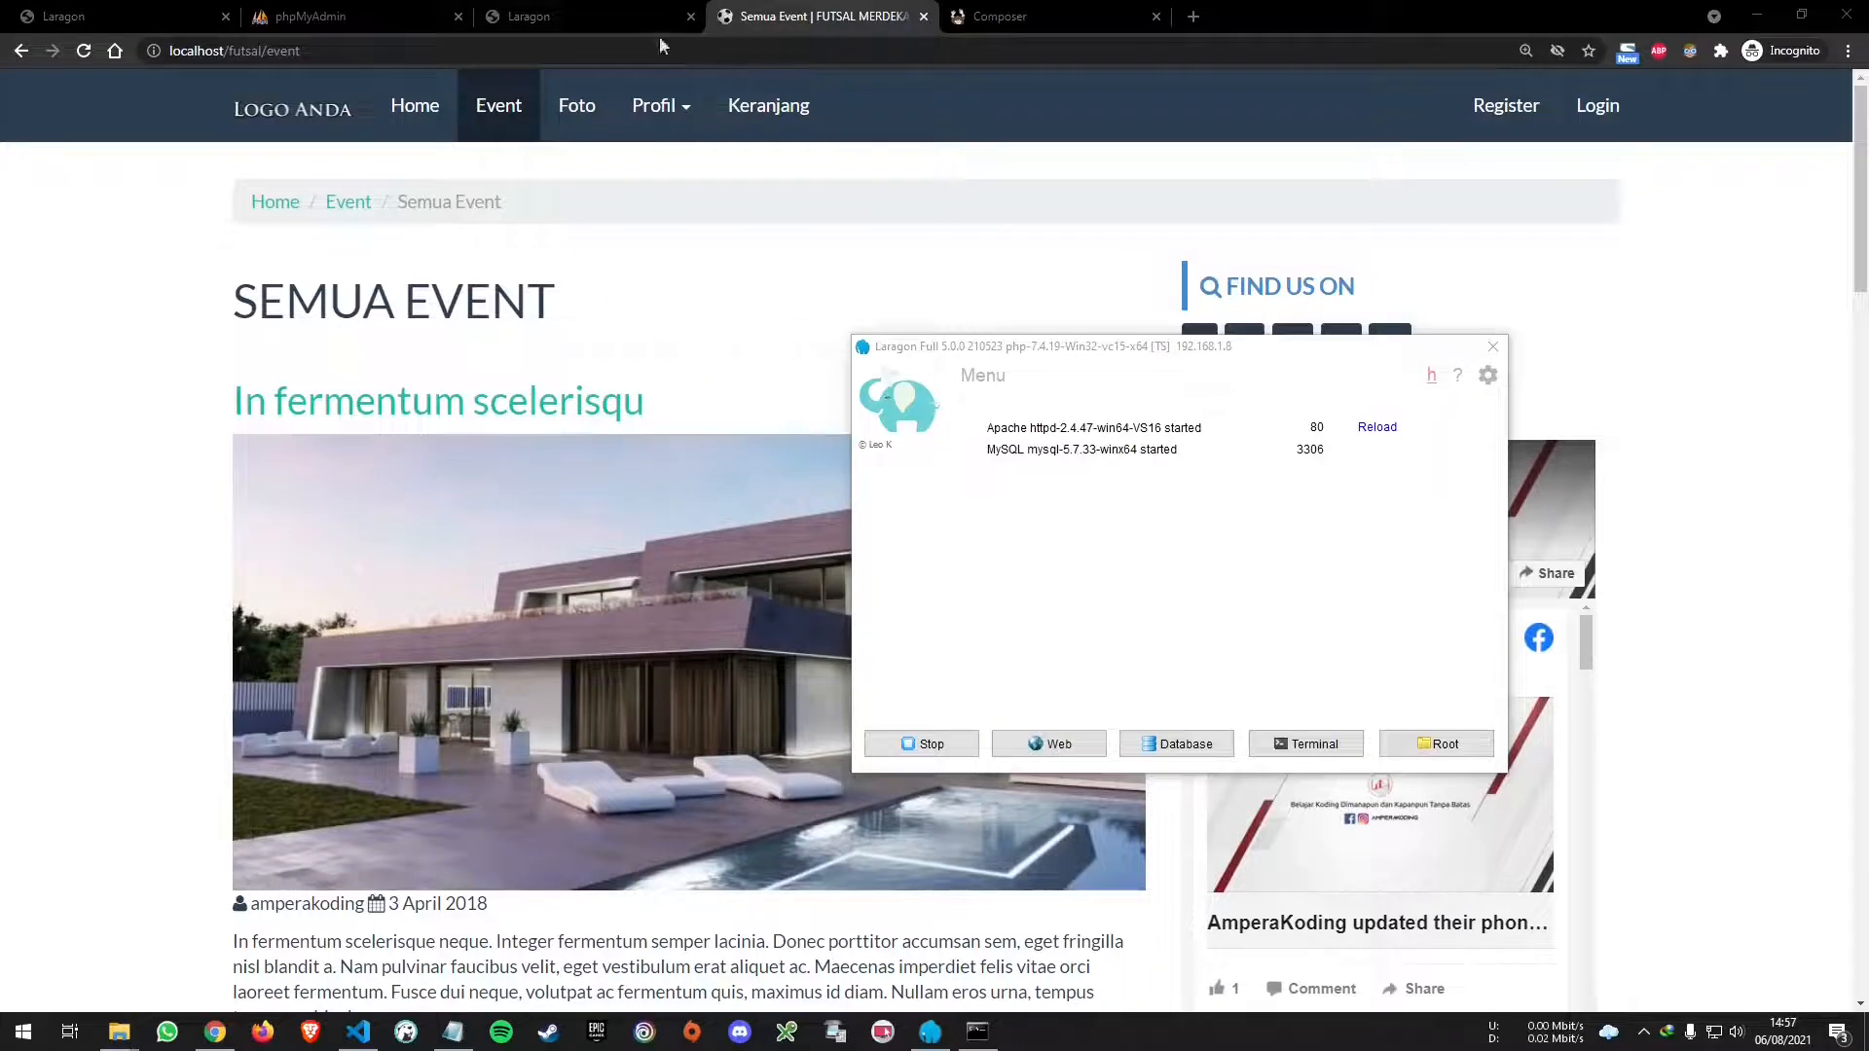
- Load the futsal site at futsal.test in Chrome
{"action": "left_click", "coordinate": [844, 14]}
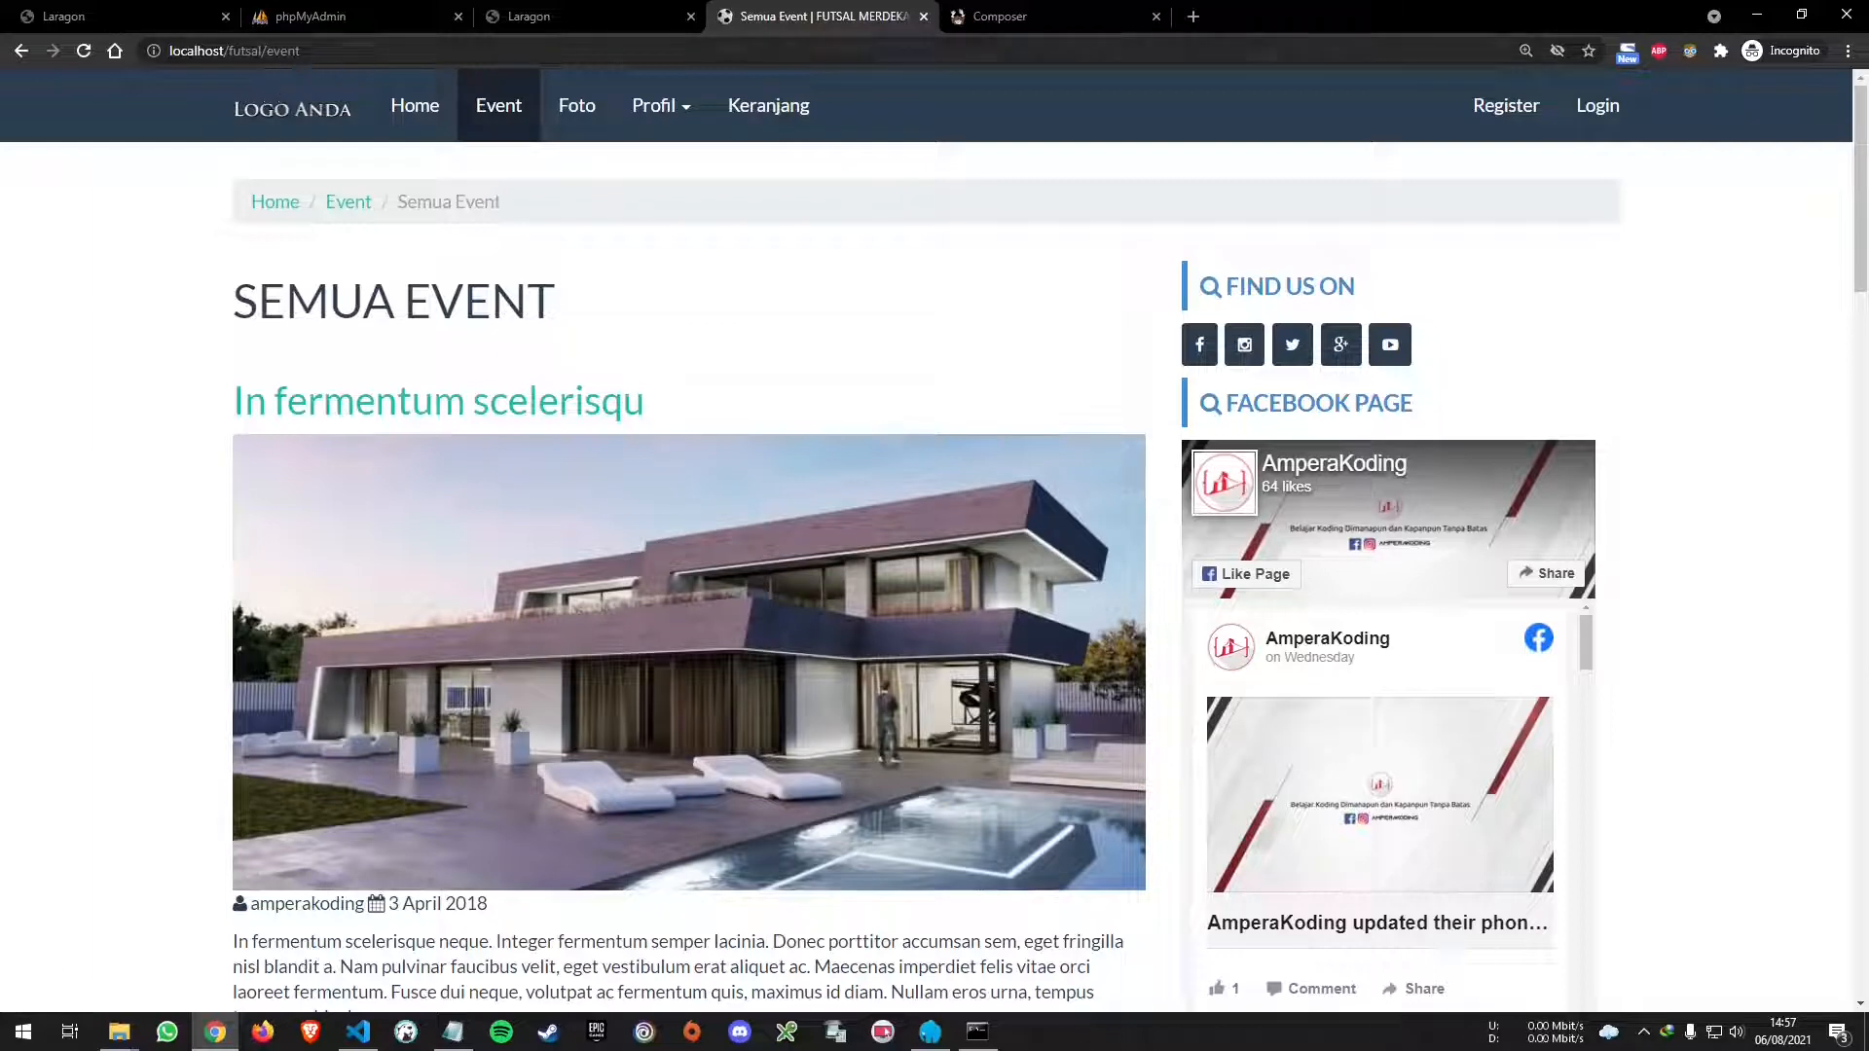
{"action": "left_click", "coordinate": [287, 59]}
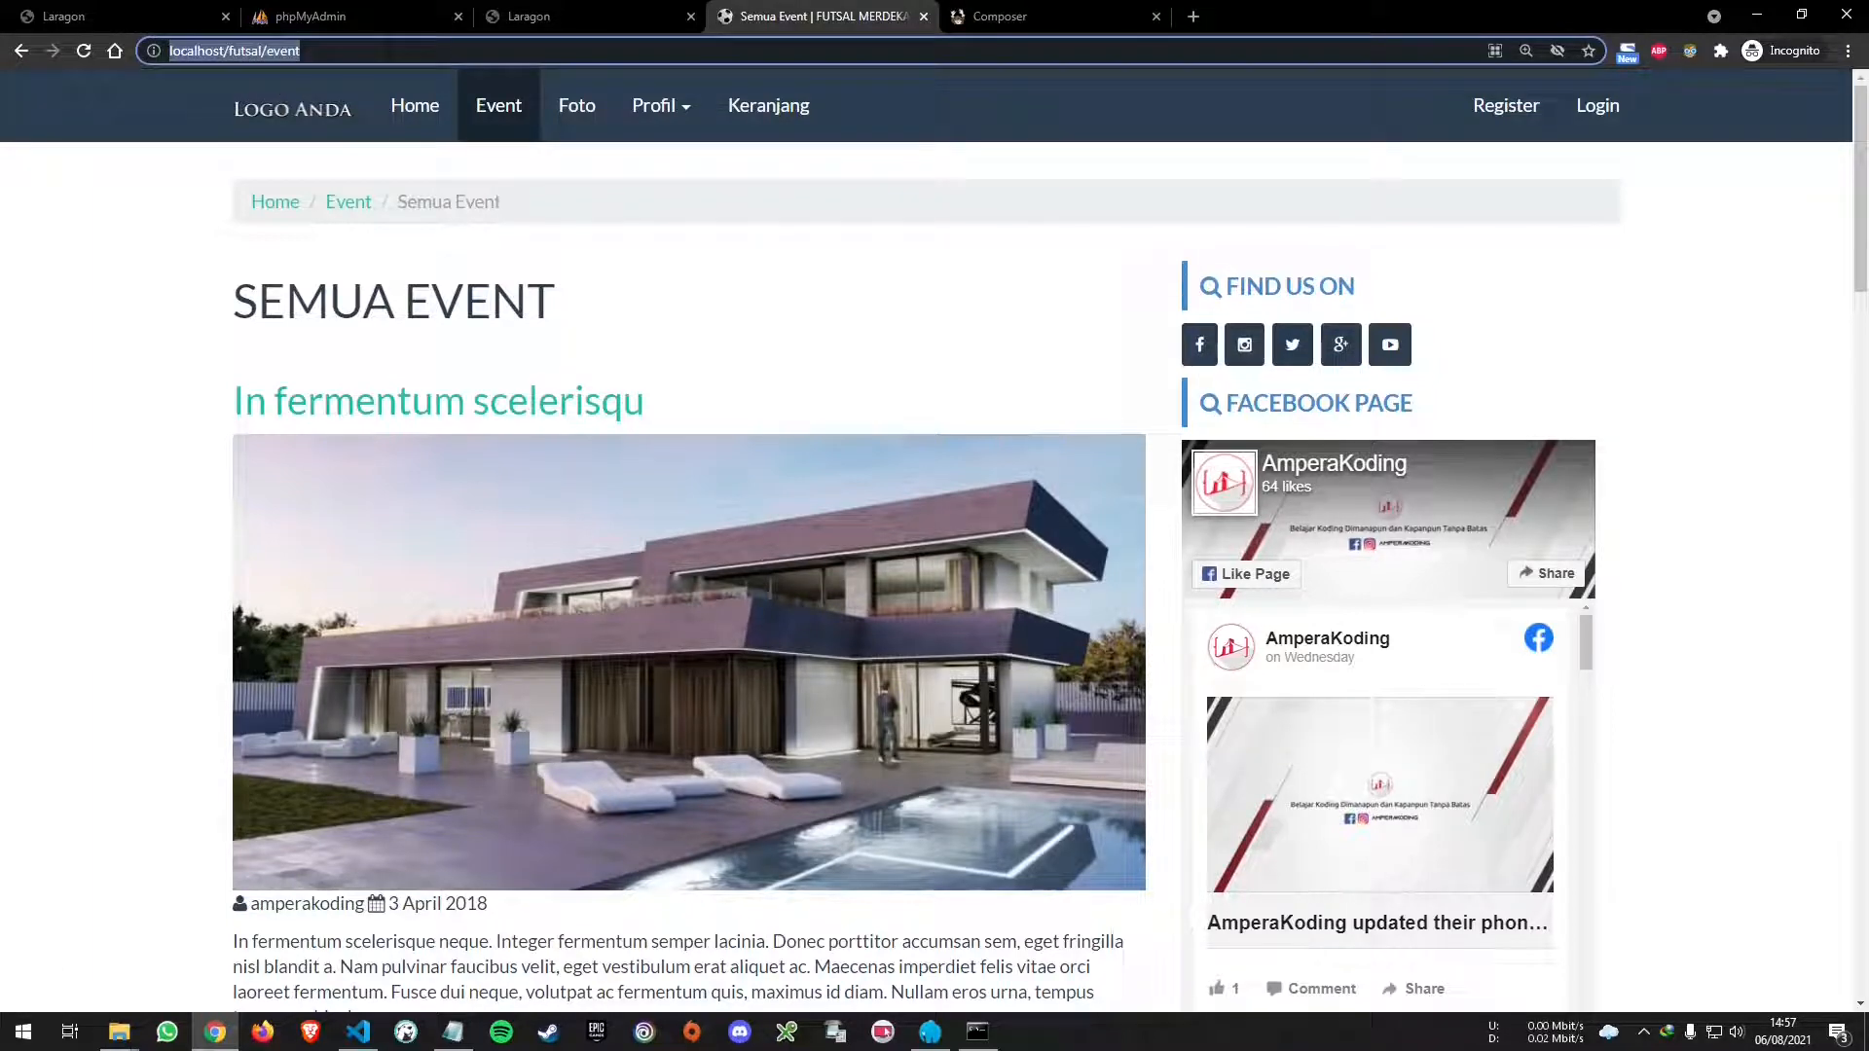
{"action": "type", "text": "fu"}
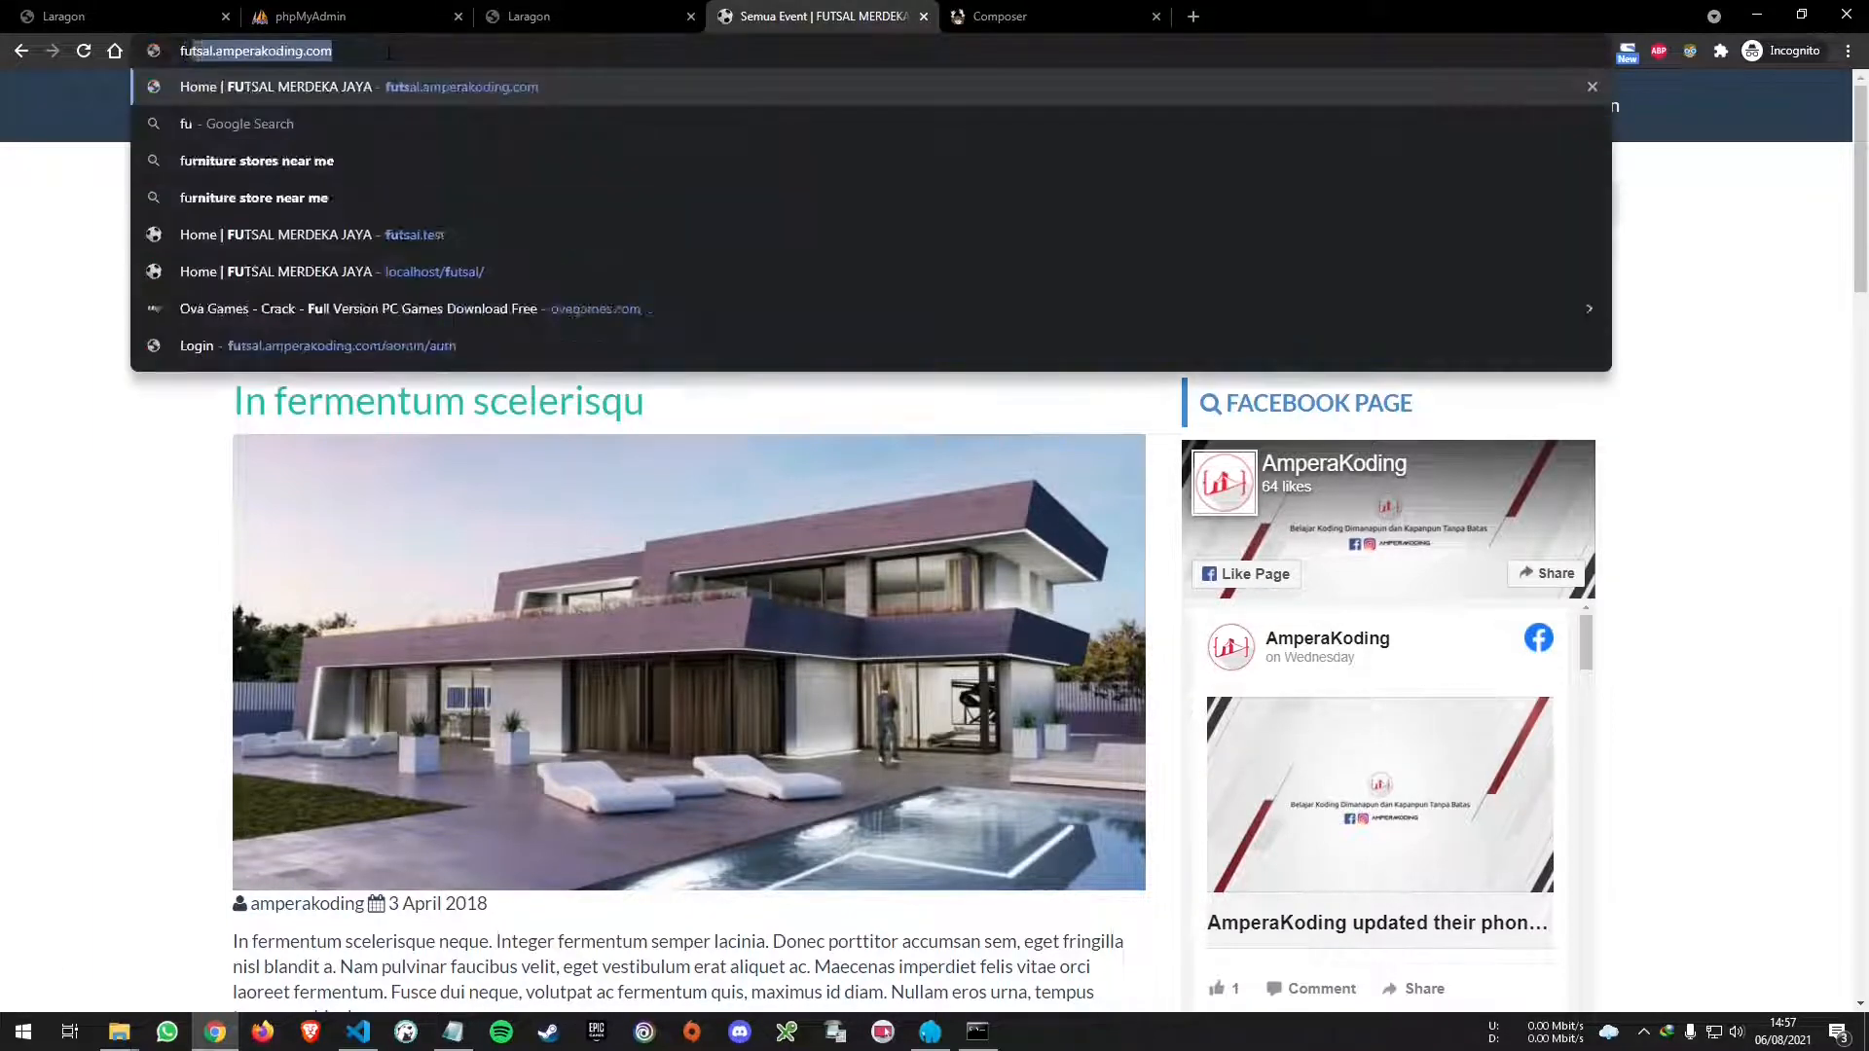
{"action": "type", "text": "tsal.test"}
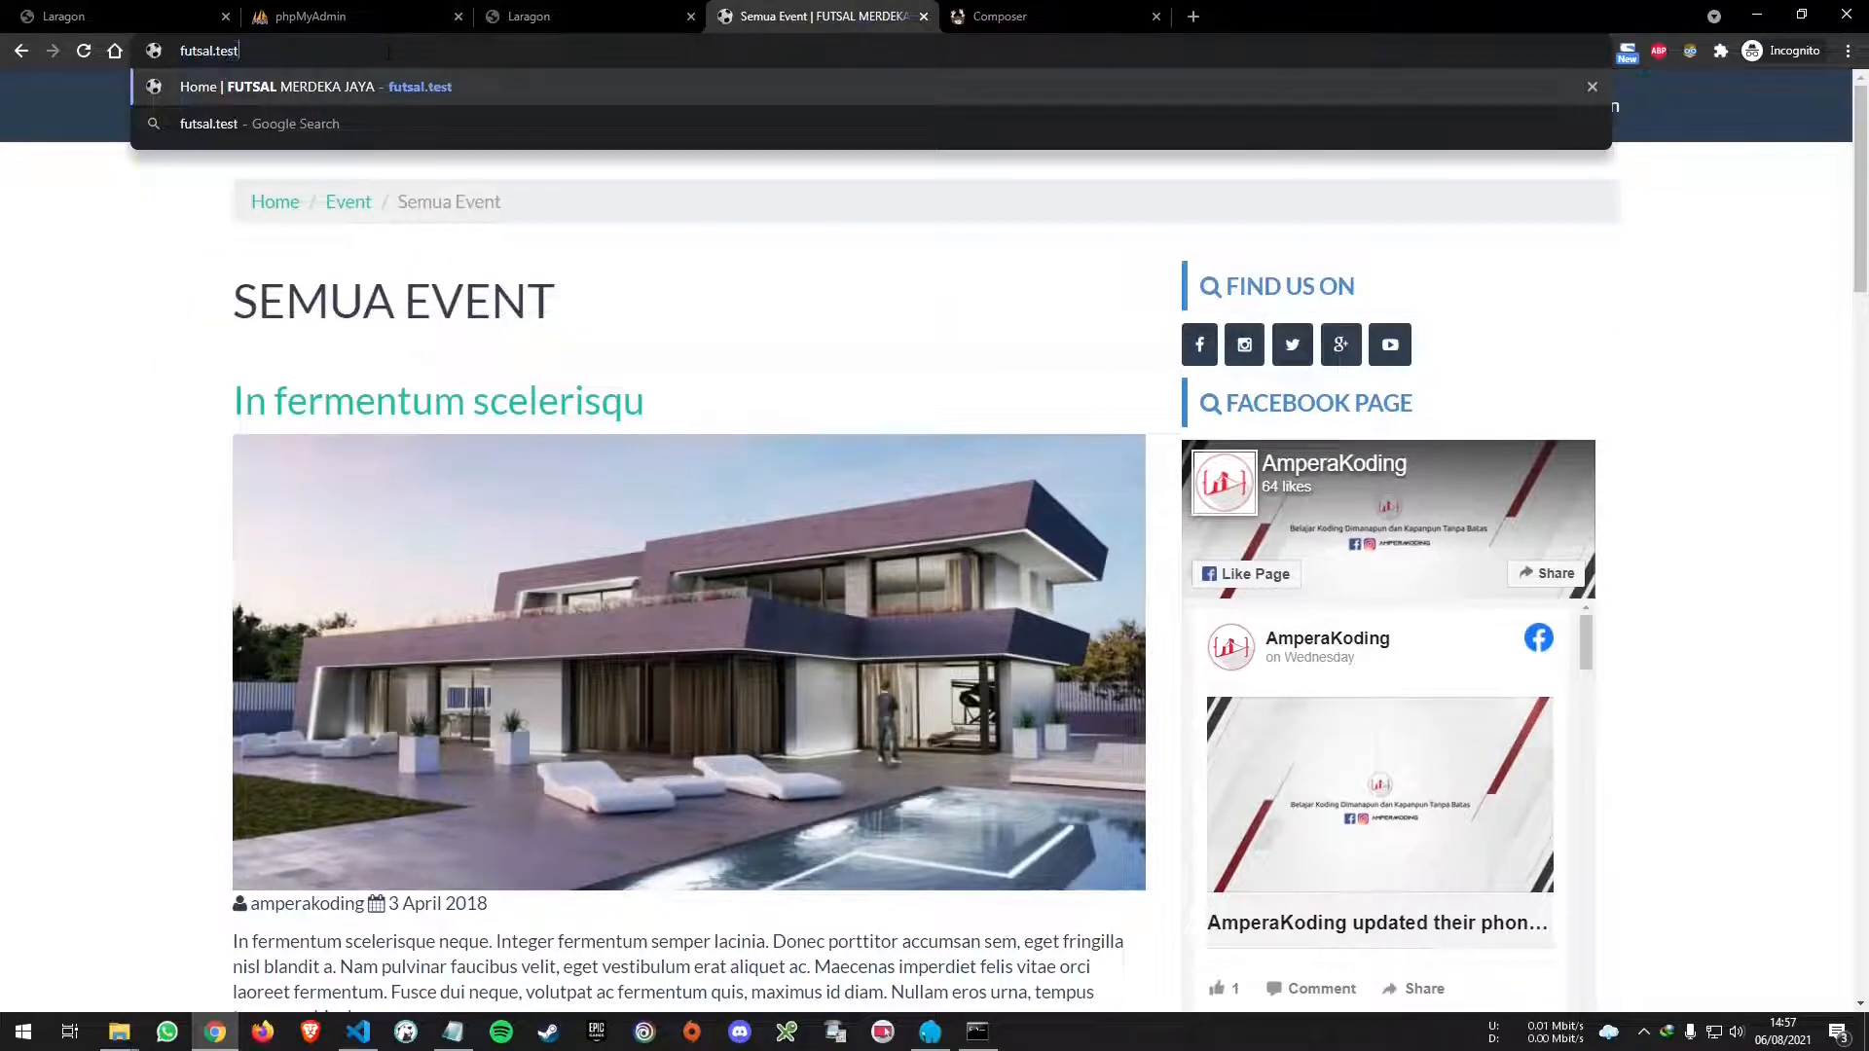
{"action": "key", "text": "Return"}
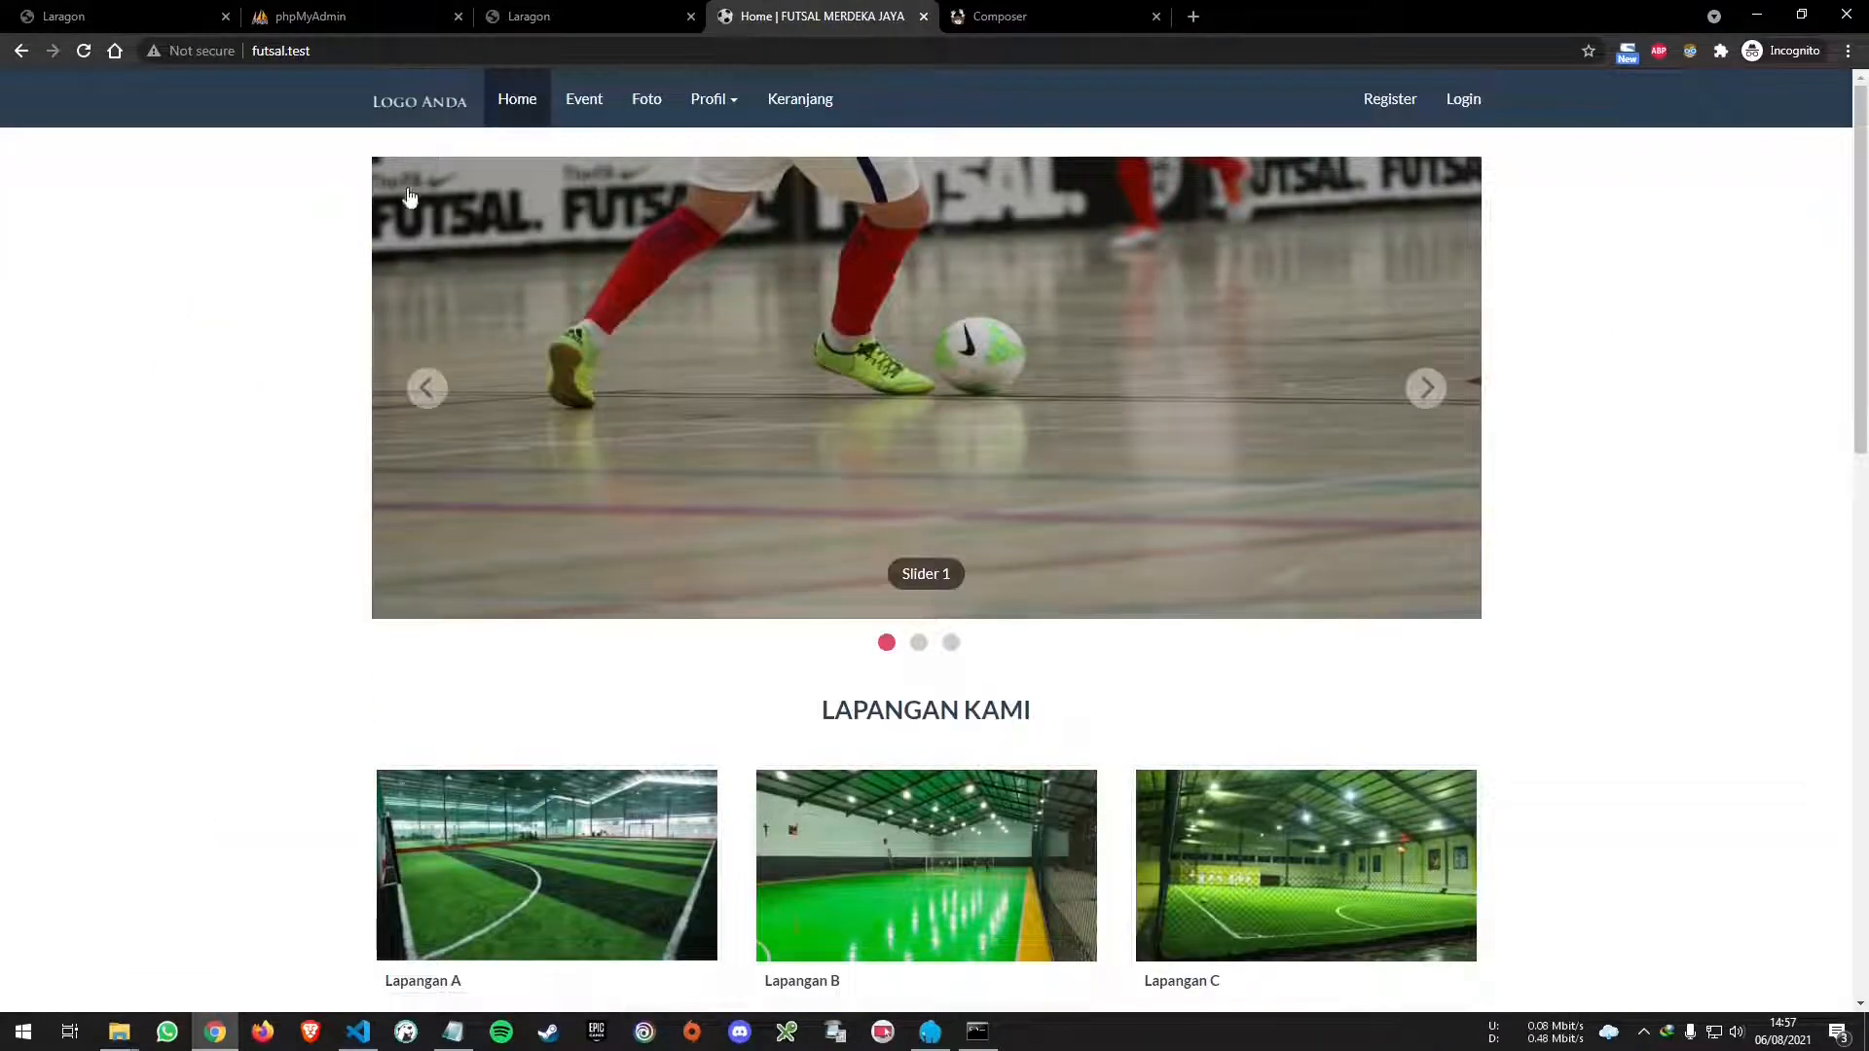
{"action": "scroll", "coordinate": [730, 405], "scroll_direction": "down", "scroll_amount": 5}
{"action": "scroll", "coordinate": [834, 405], "scroll_direction": "up", "scroll_amount": 5}
- Open the Register link twice, returning to the futsal.test home page each time
{"action": "left_click", "coordinate": [1379, 101]}
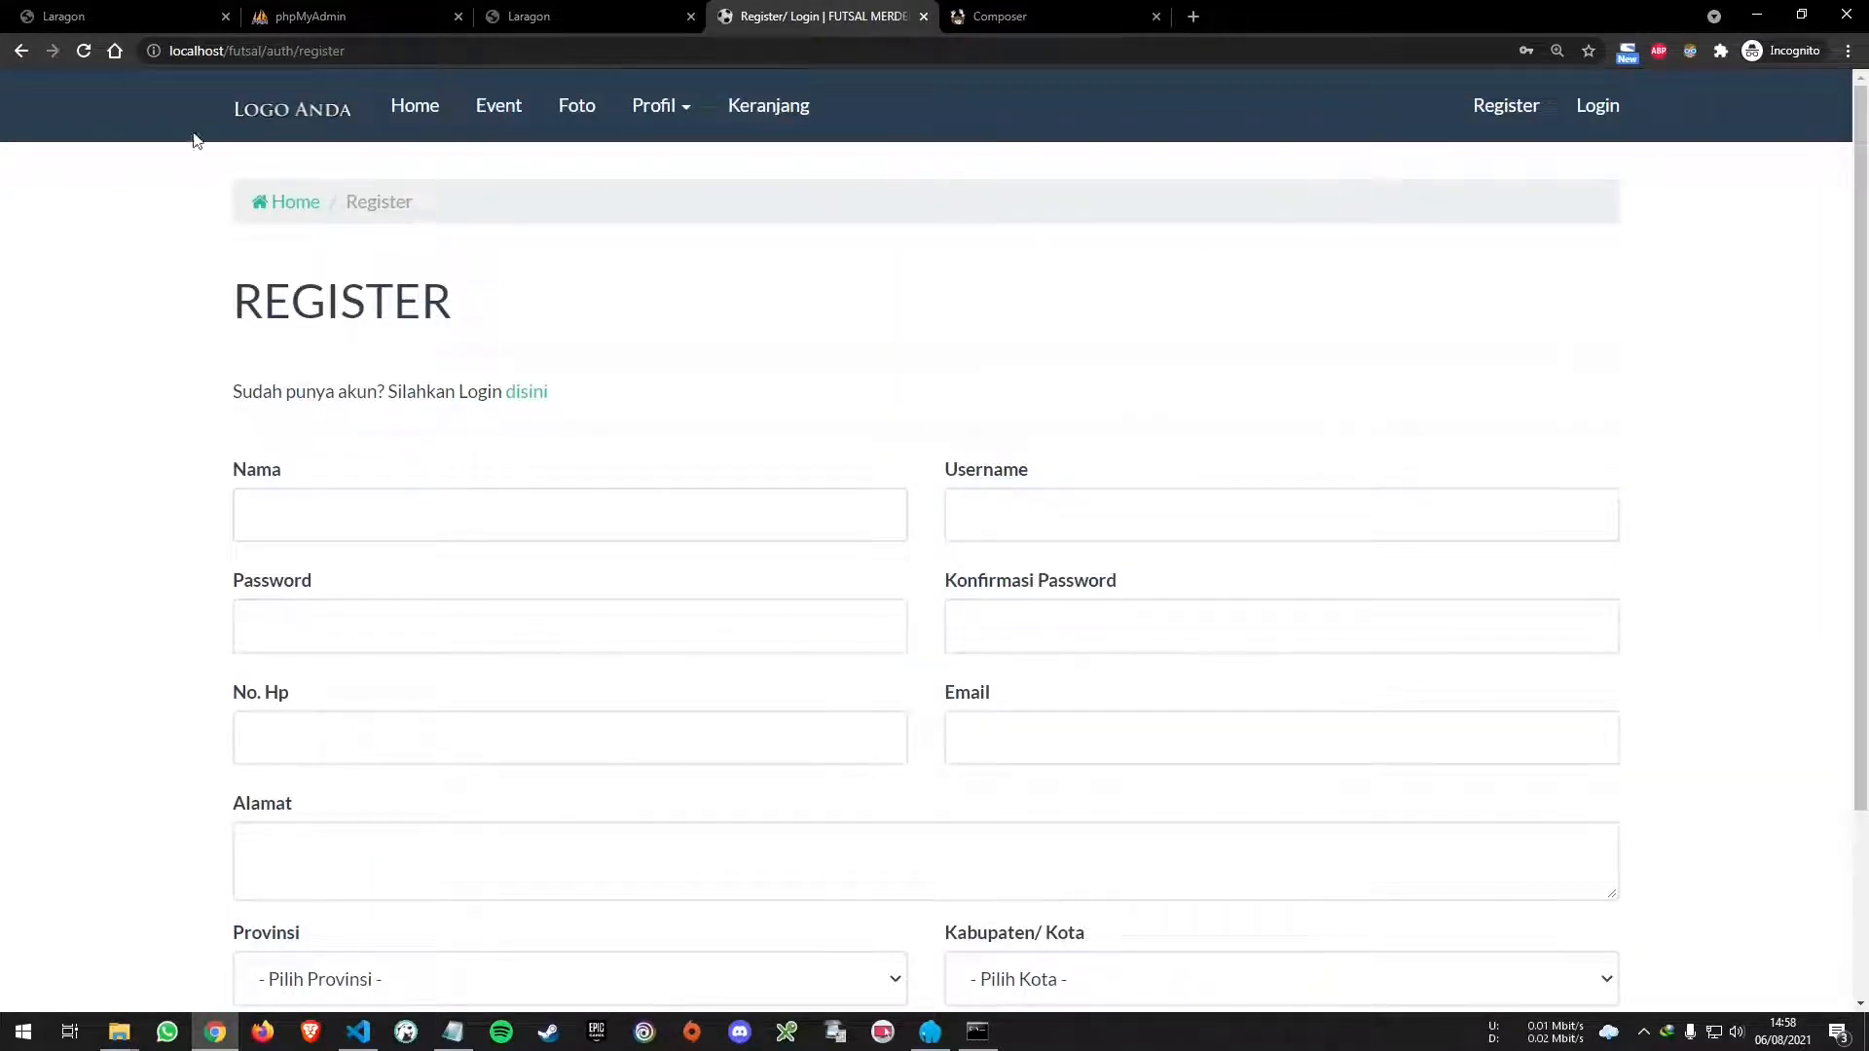
{"action": "left_click", "coordinate": [21, 50]}
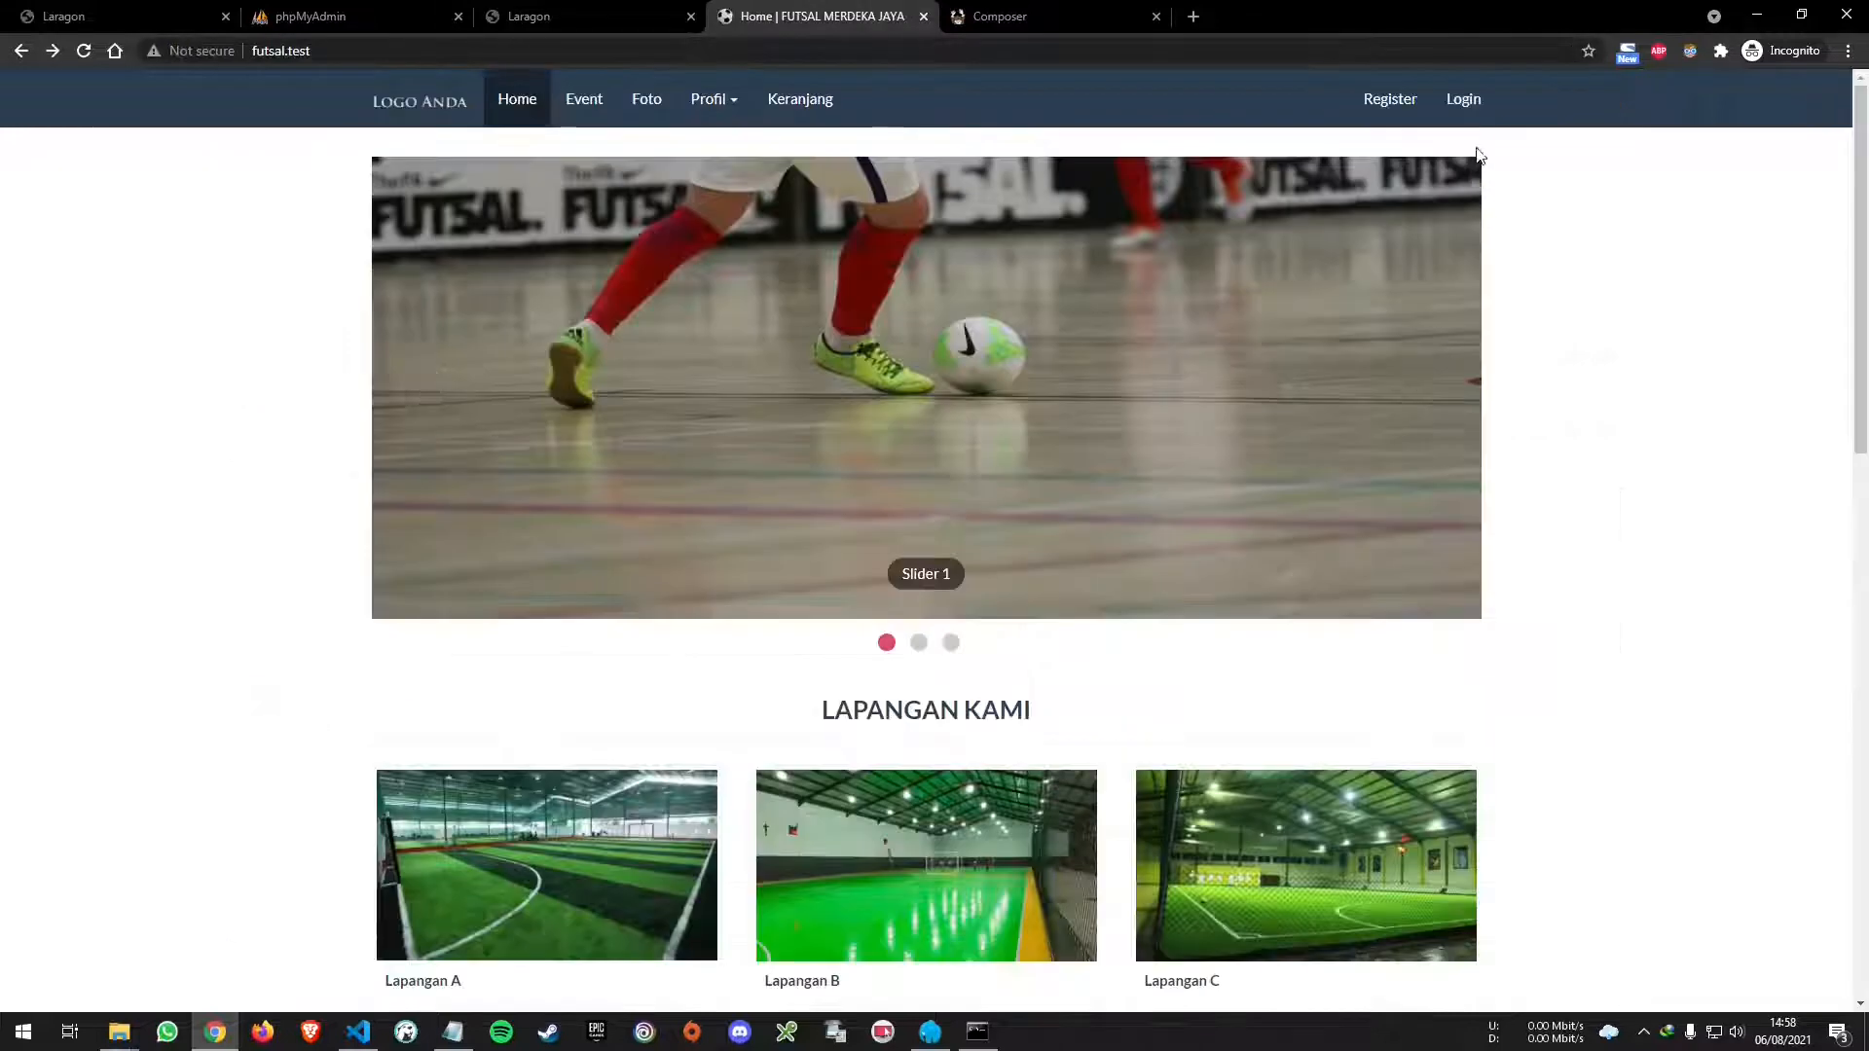
{"action": "left_click", "coordinate": [1379, 101]}
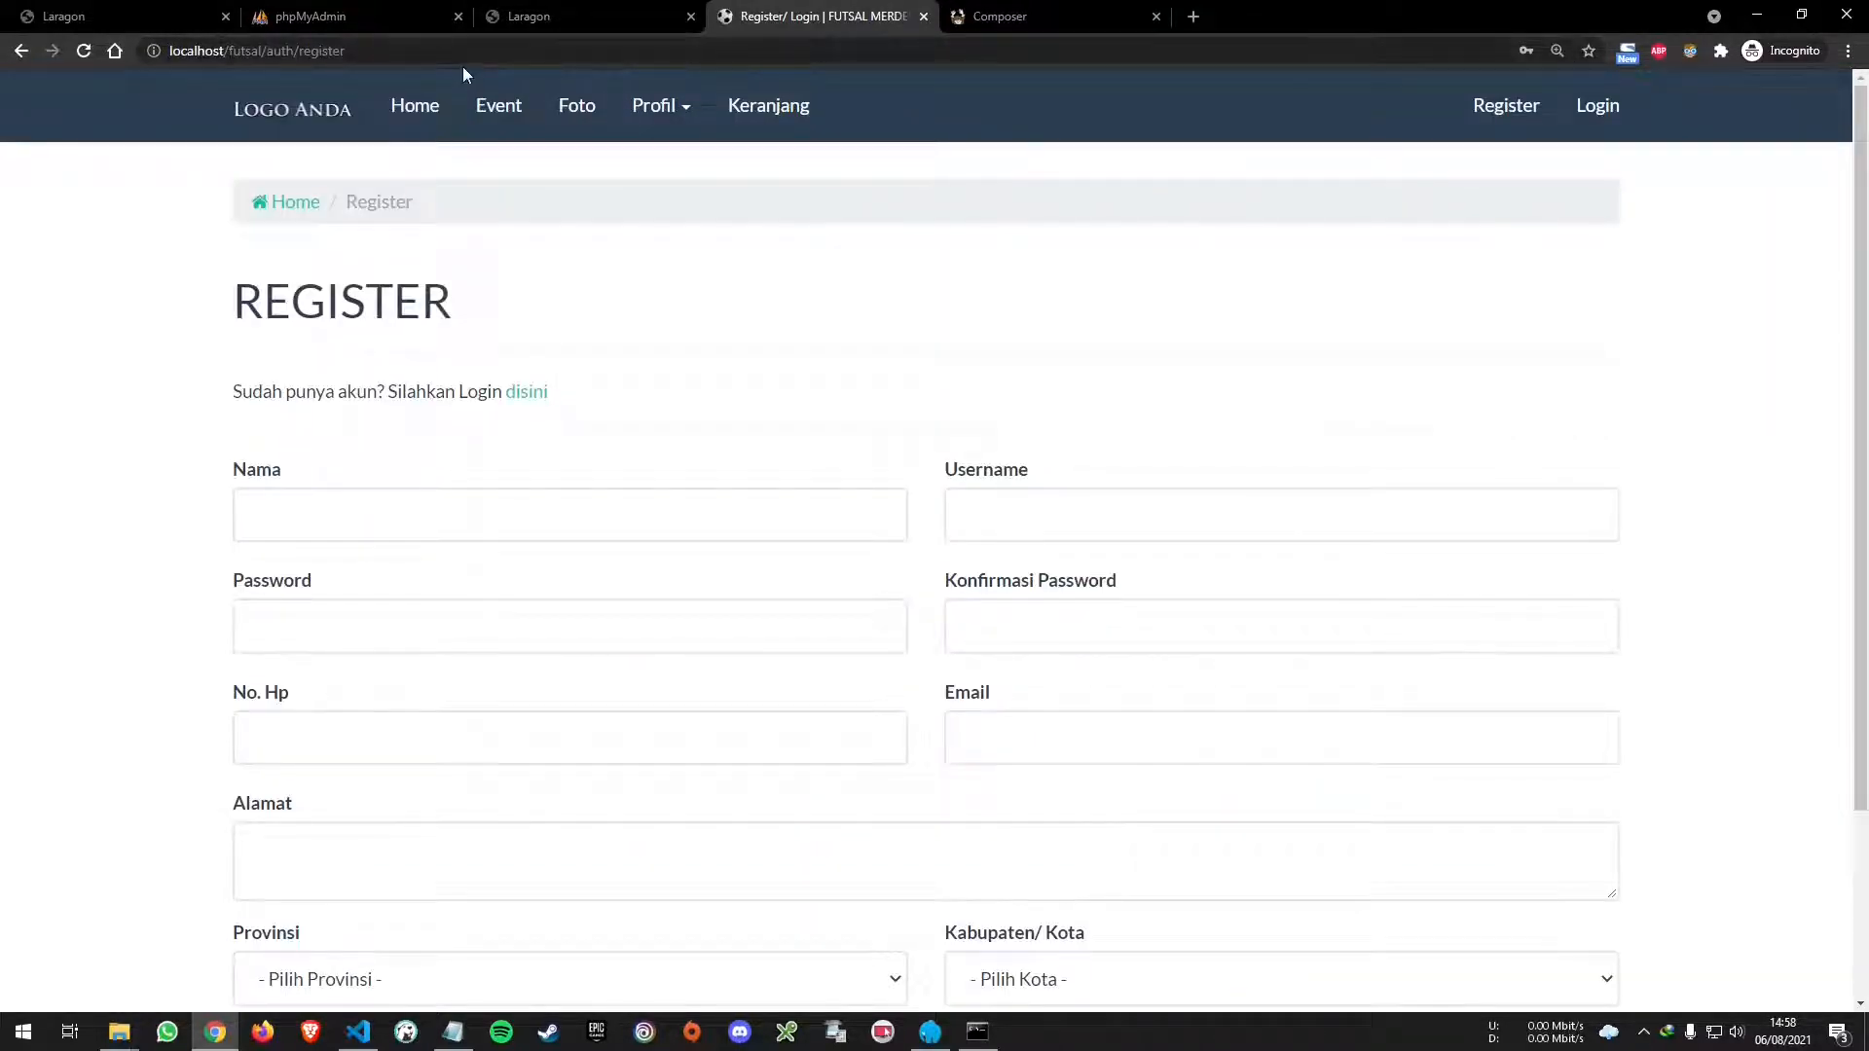
{"action": "key", "text": "alt+Left"}
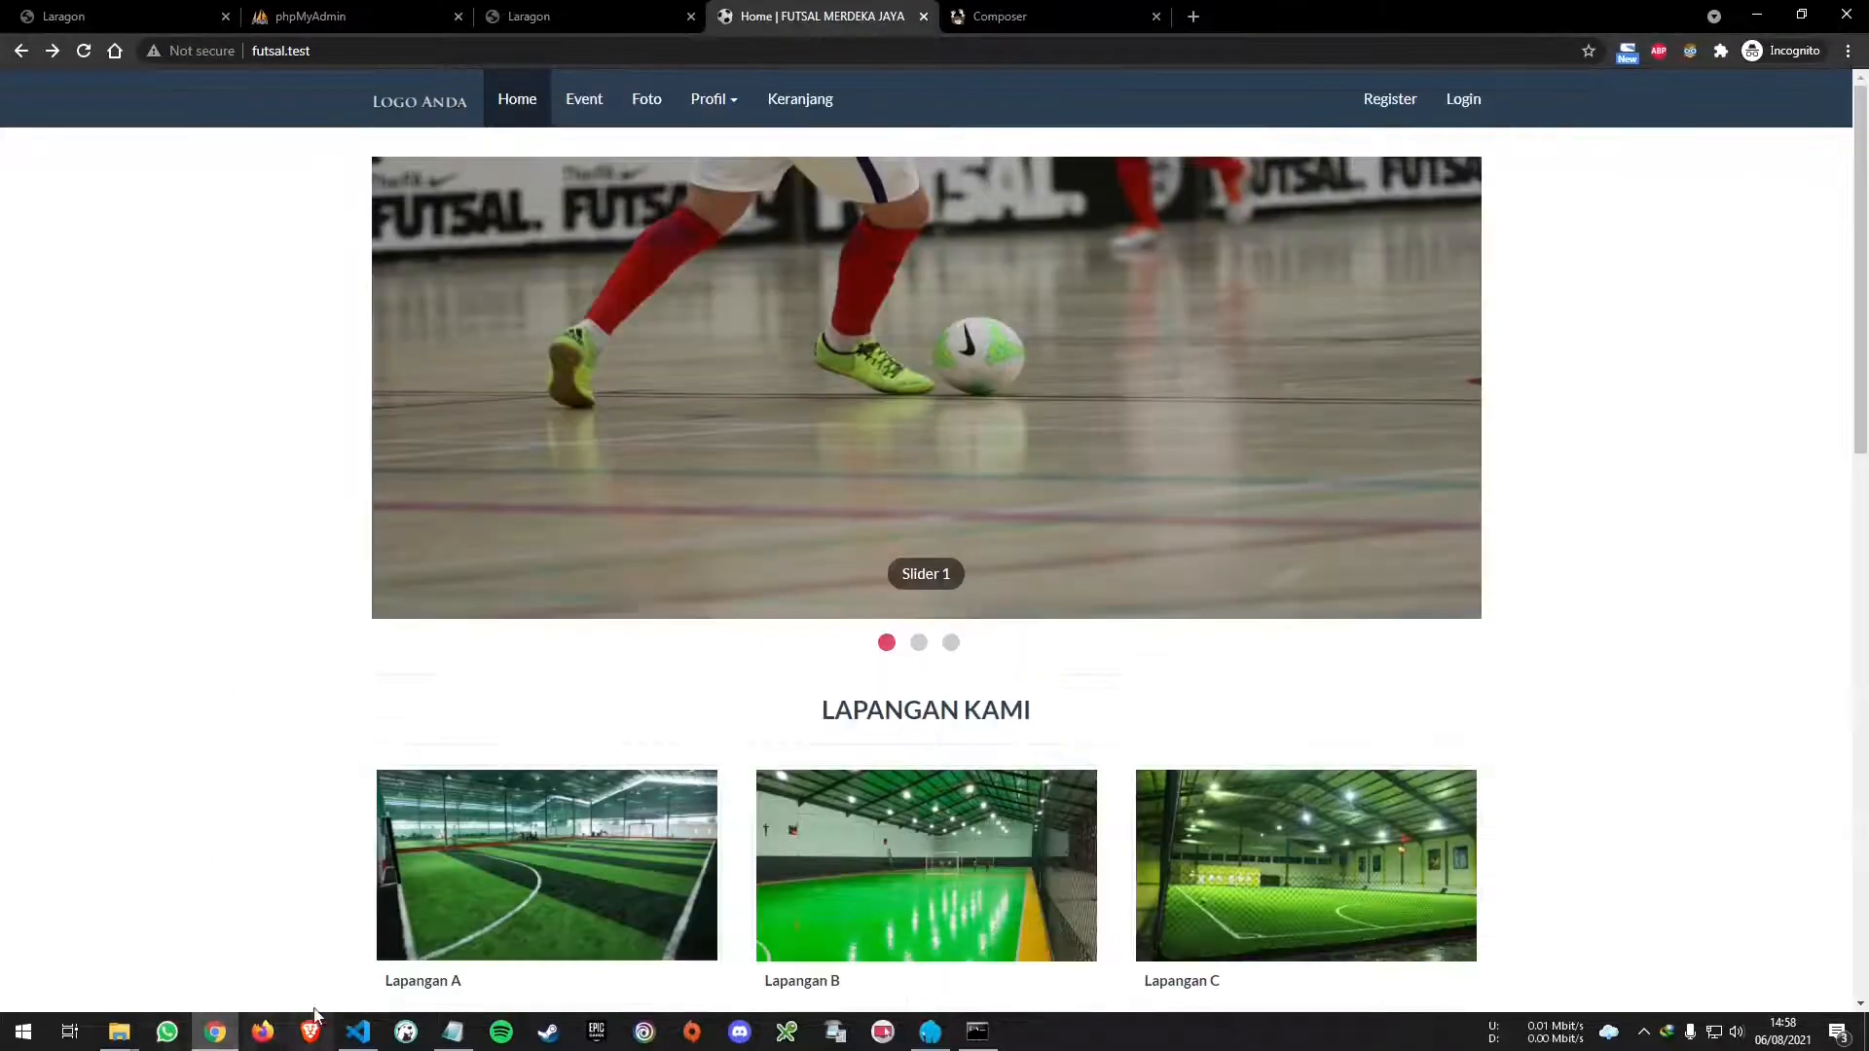
- Open application/config/config.php in Visual Studio Code with the terminal panel closed
{"action": "left_click", "coordinate": [358, 1032]}
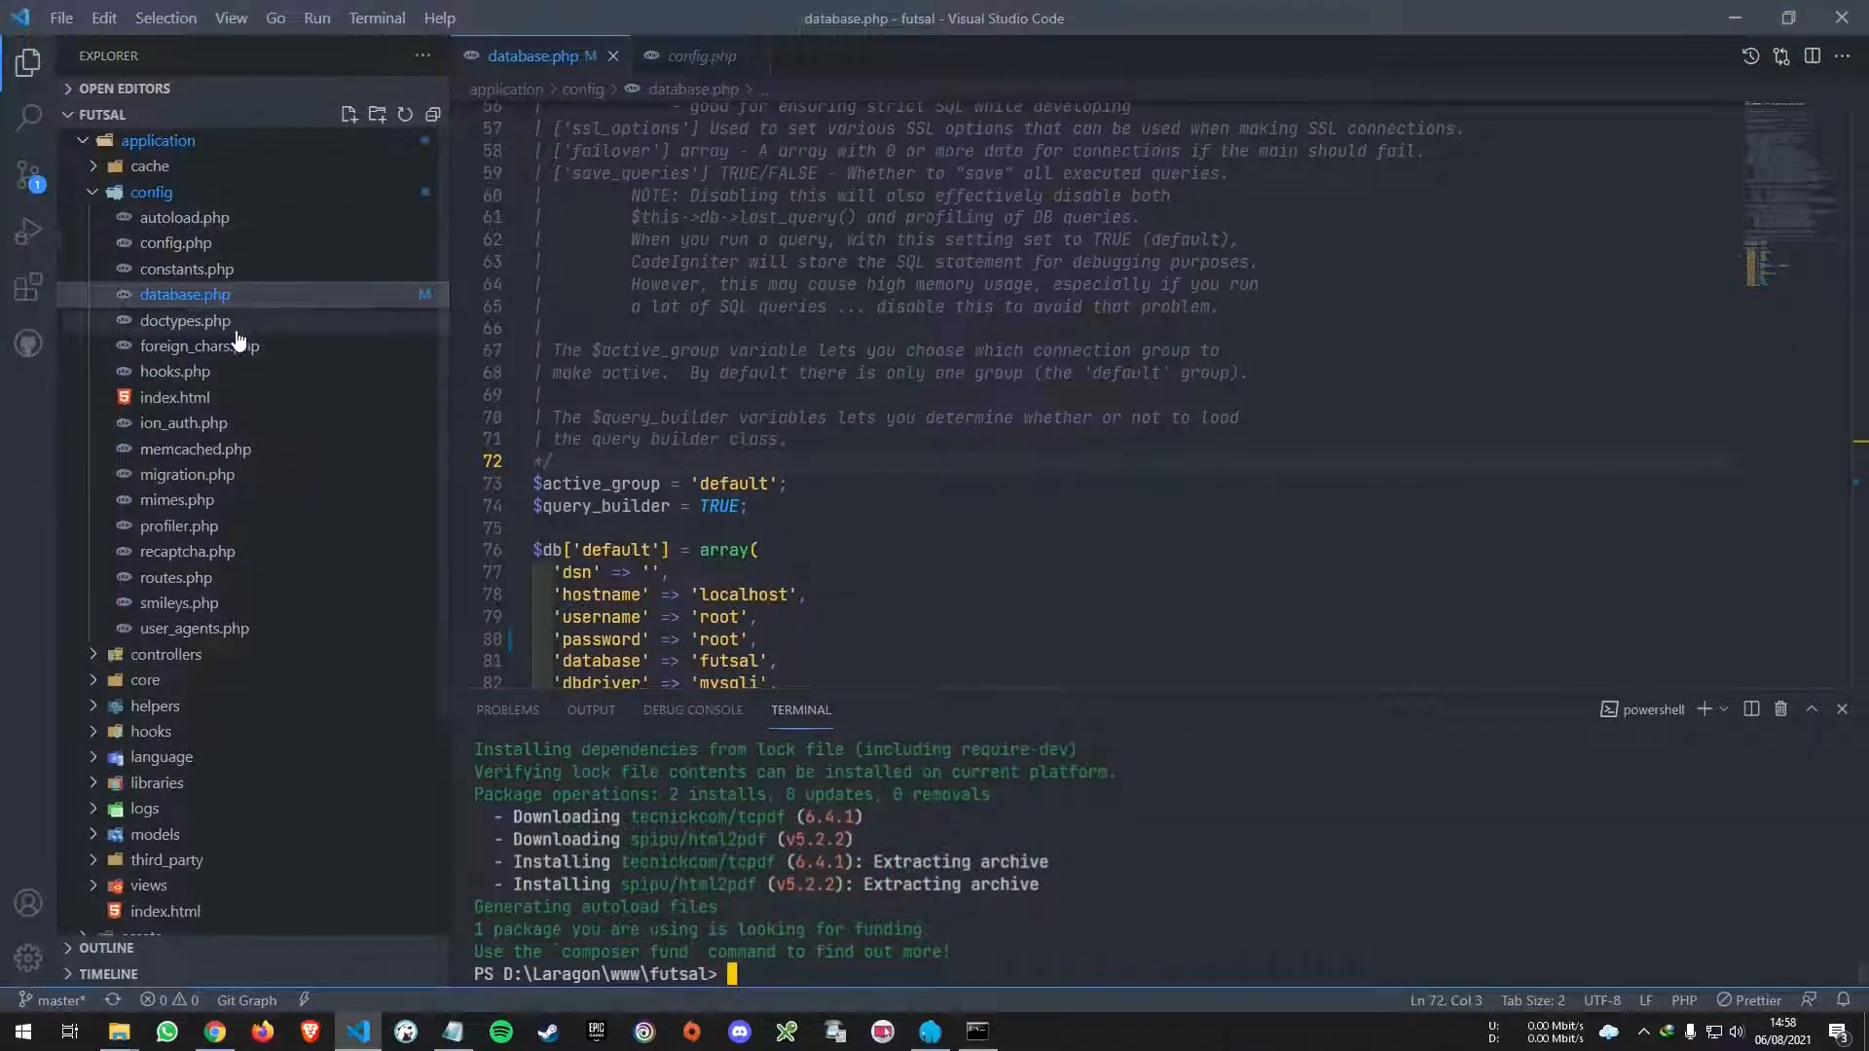
{"action": "left_click", "coordinate": [284, 246]}
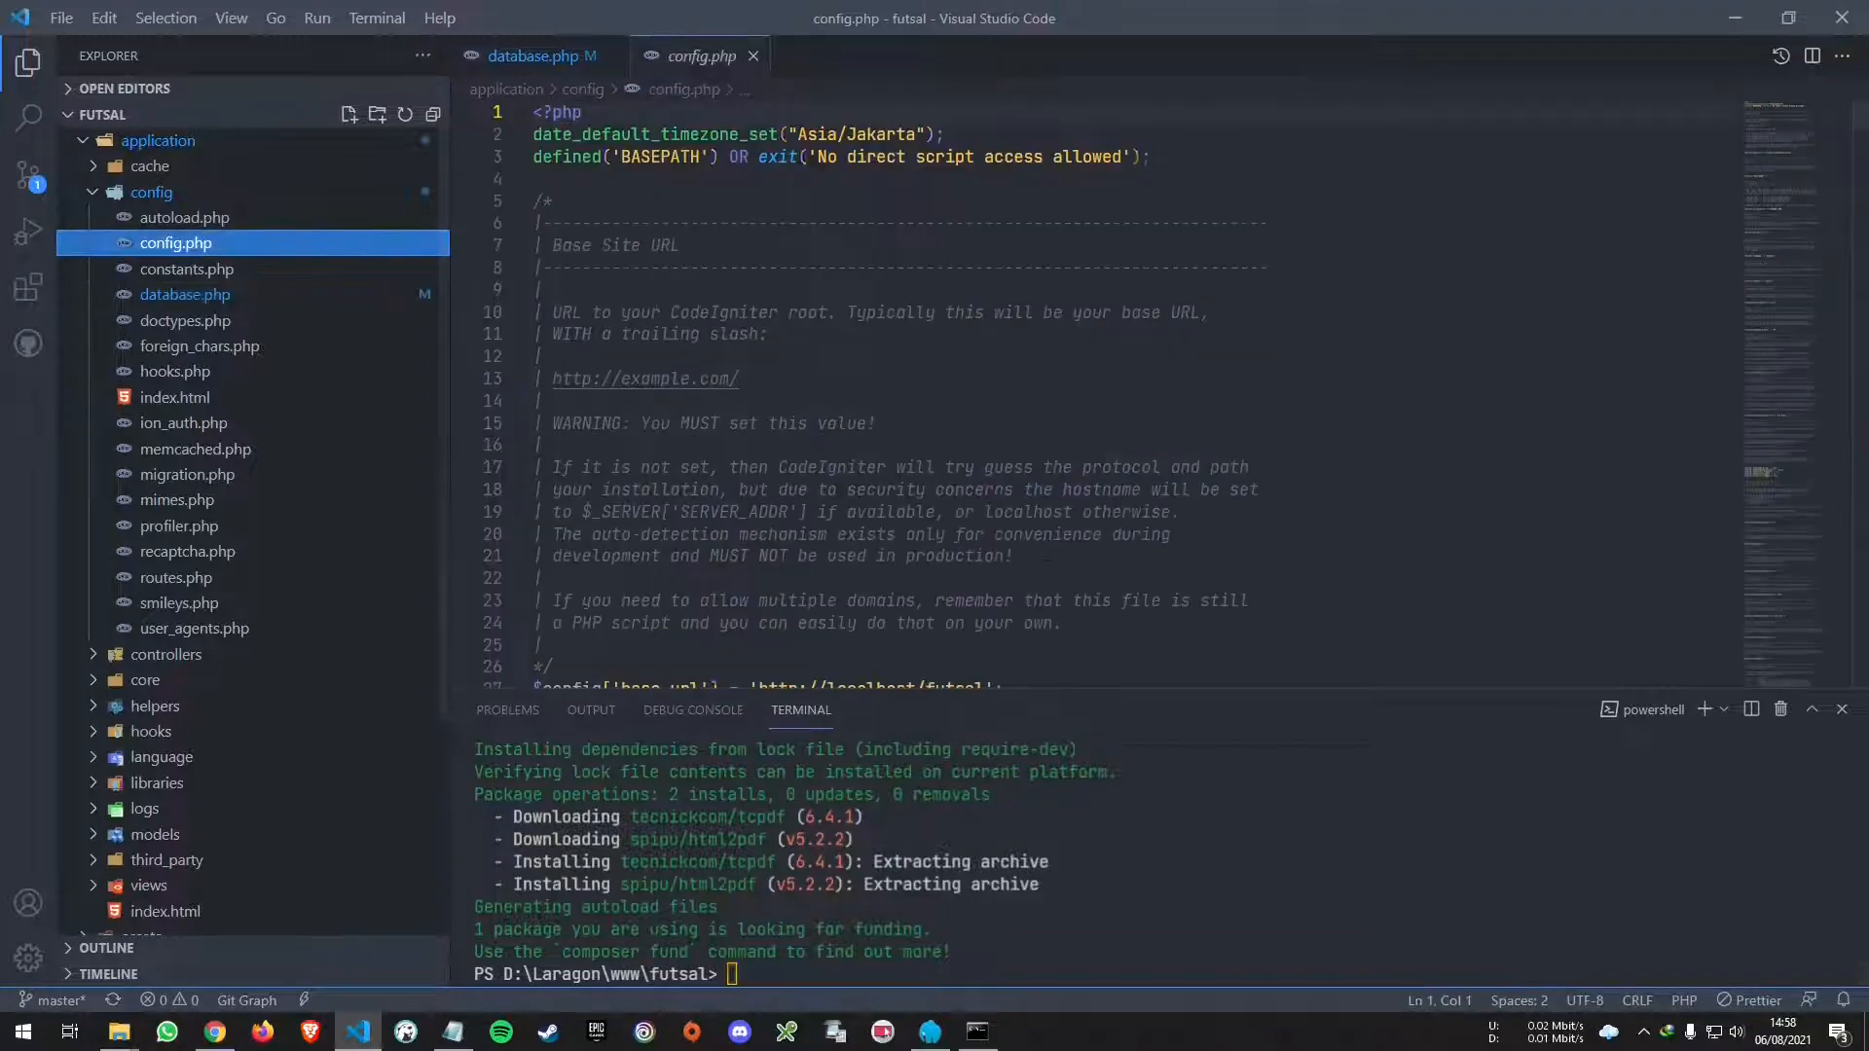
{"action": "left_click", "coordinate": [1842, 709]}
{"action": "scroll", "coordinate": [1266, 584], "scroll_direction": "down", "scroll_amount": 3}
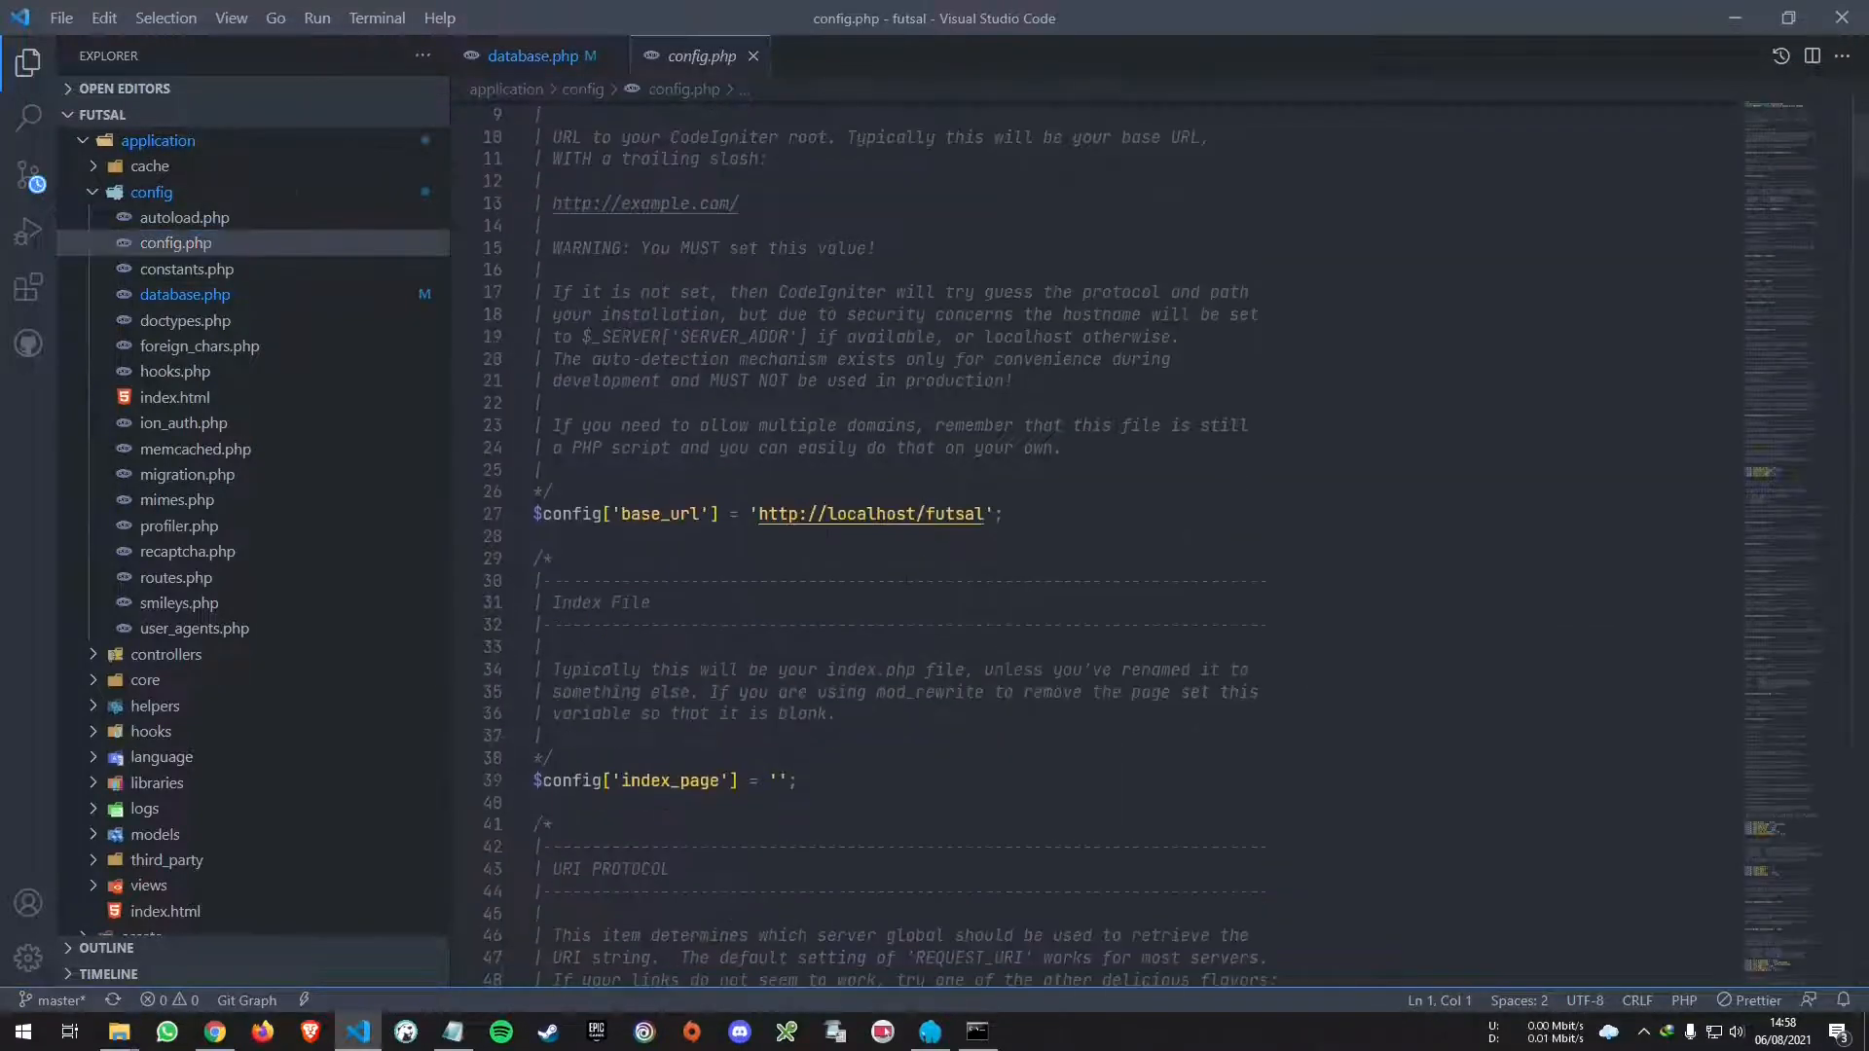
{"action": "left_click_drag", "start_coordinate": [758, 514], "coordinate": [985, 514]}
{"action": "left_click", "coordinate": [978, 514]}
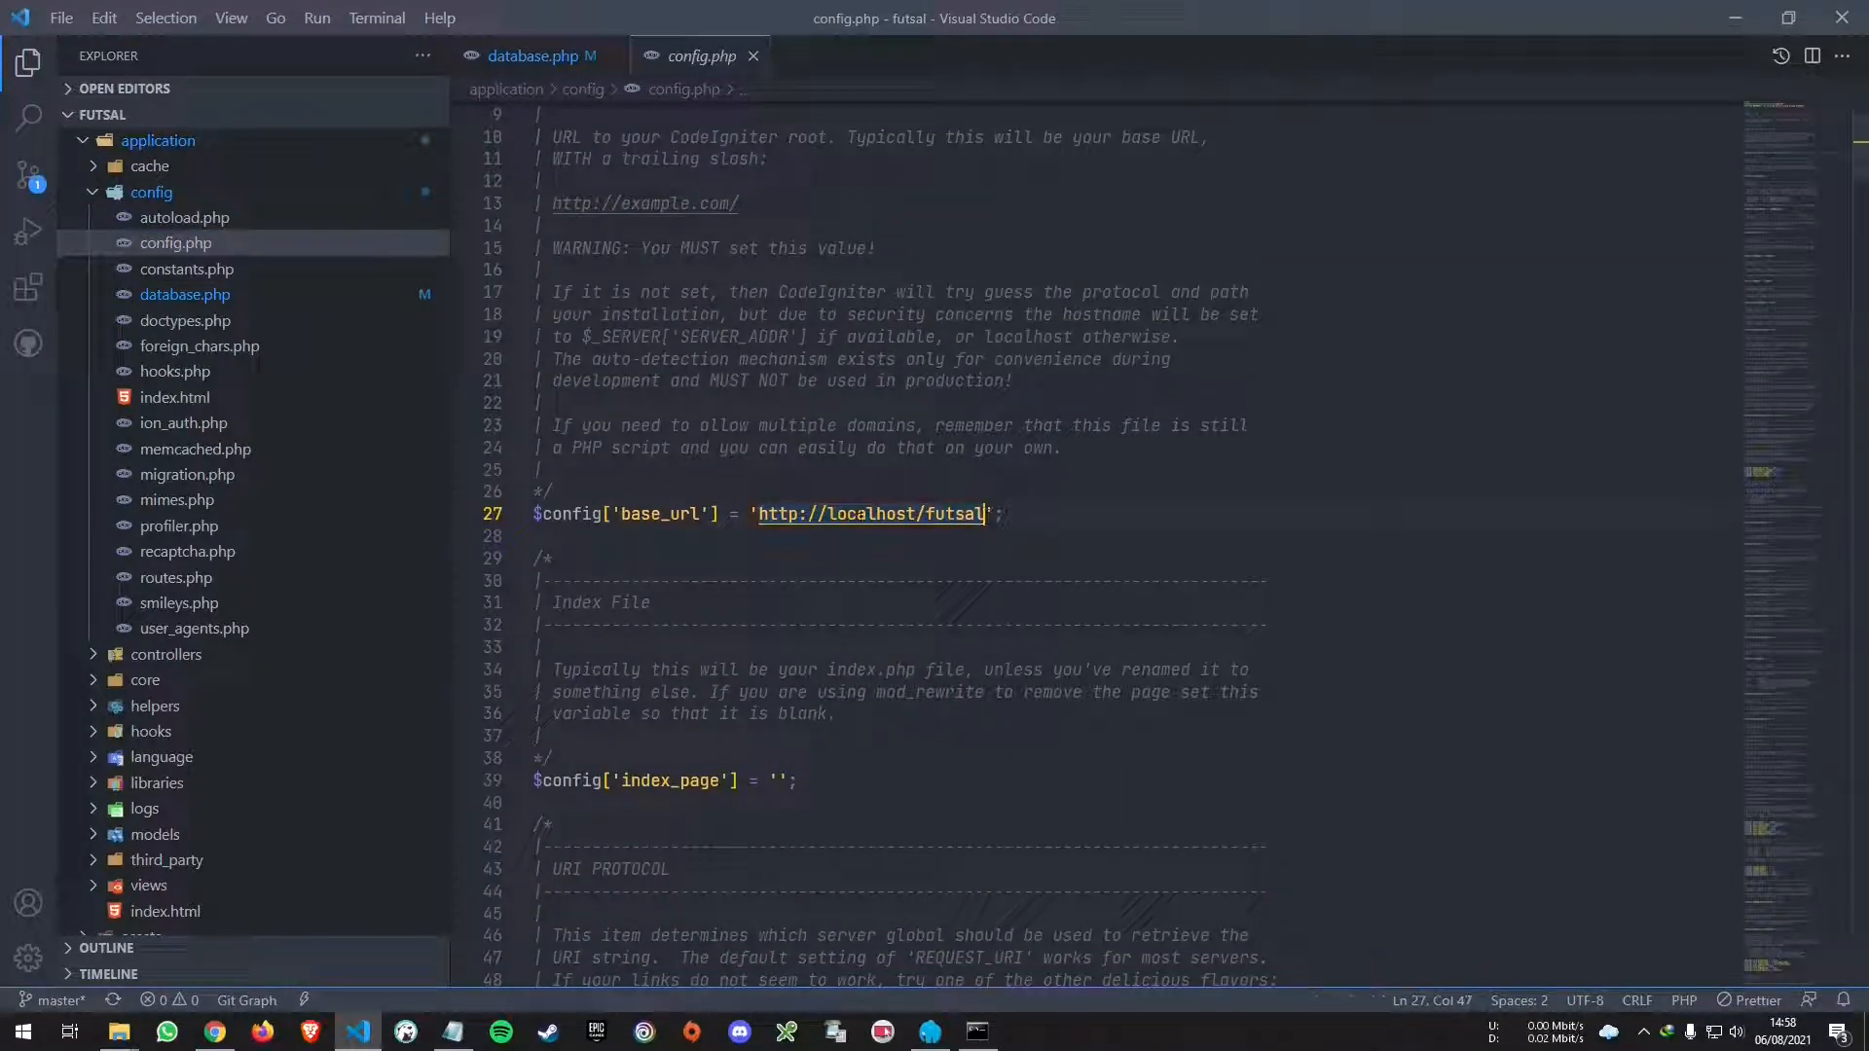
{"action": "left_click", "coordinate": [877, 514]}
{"action": "double_click", "coordinate": [877, 514]}
{"action": "key", "text": "Delete"}
{"action": "key", "text": "Delete"}
{"action": "key", "text": "ctrl+Right"}
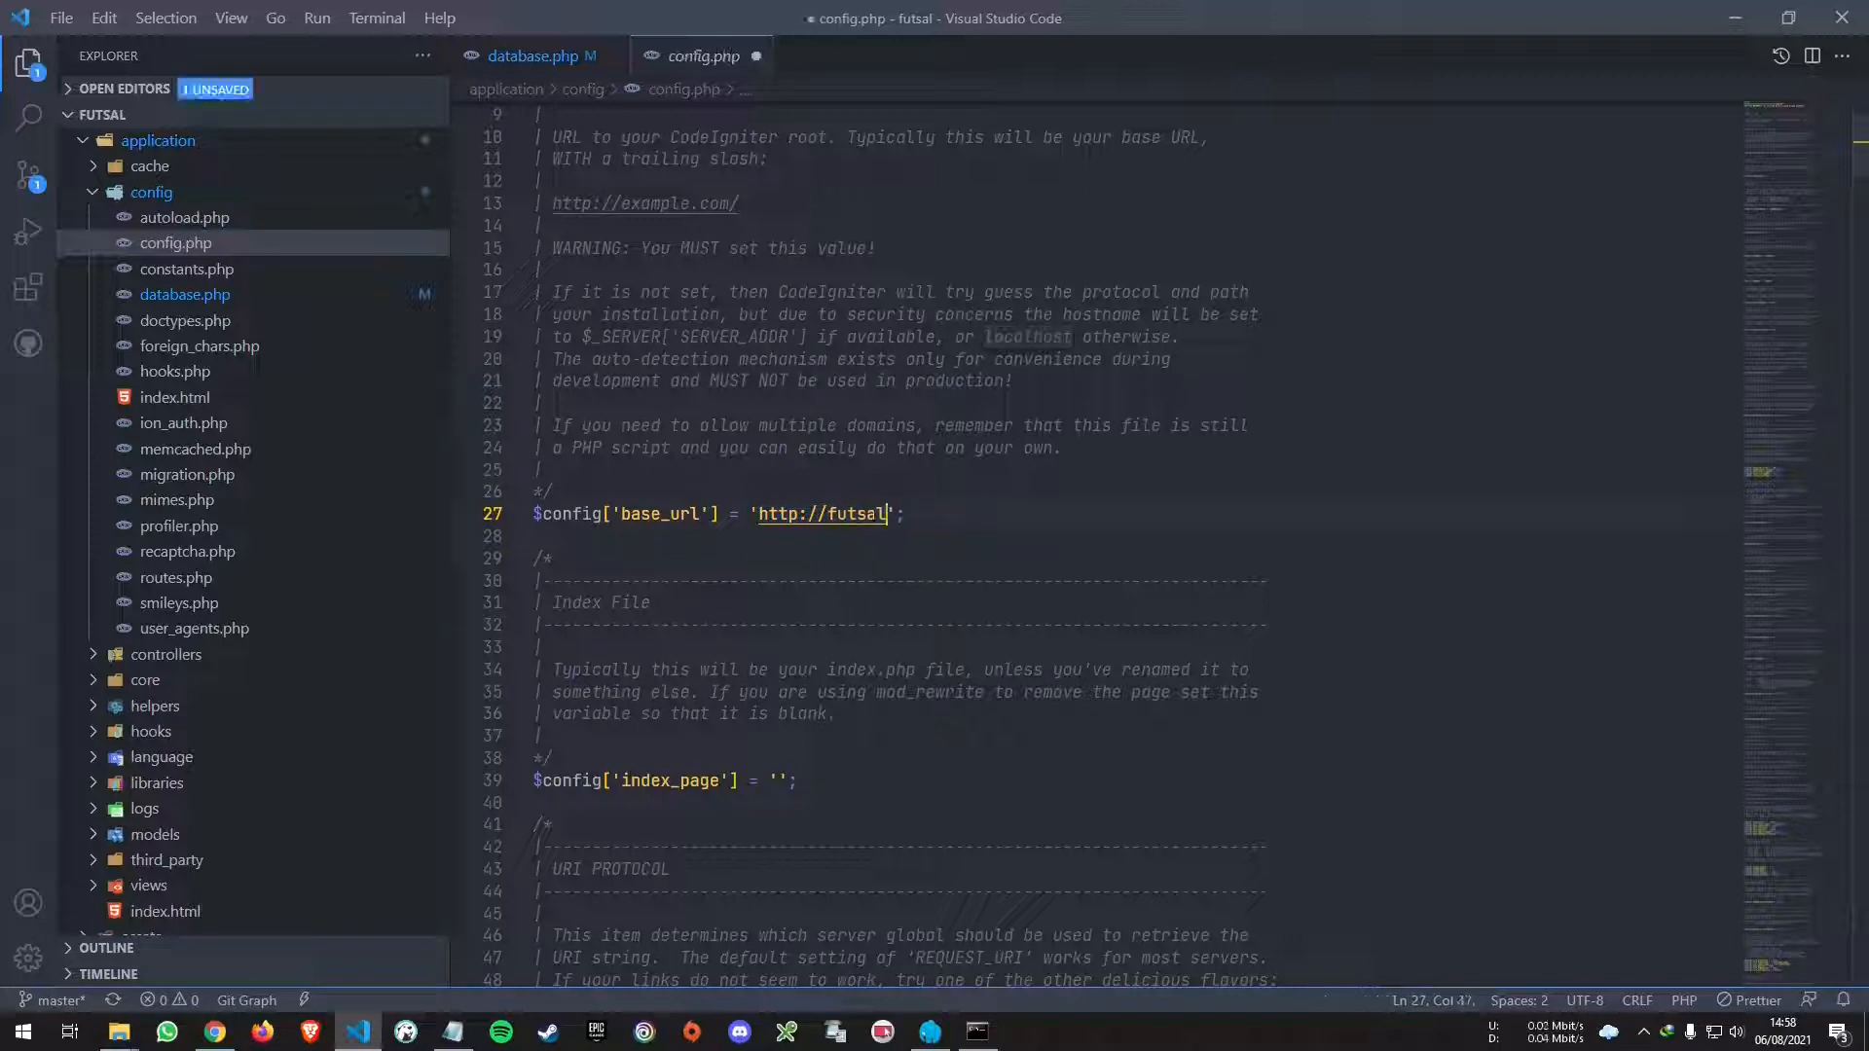
{"action": "type", "text": ".test"}
{"action": "key", "text": "ctrl+s"}
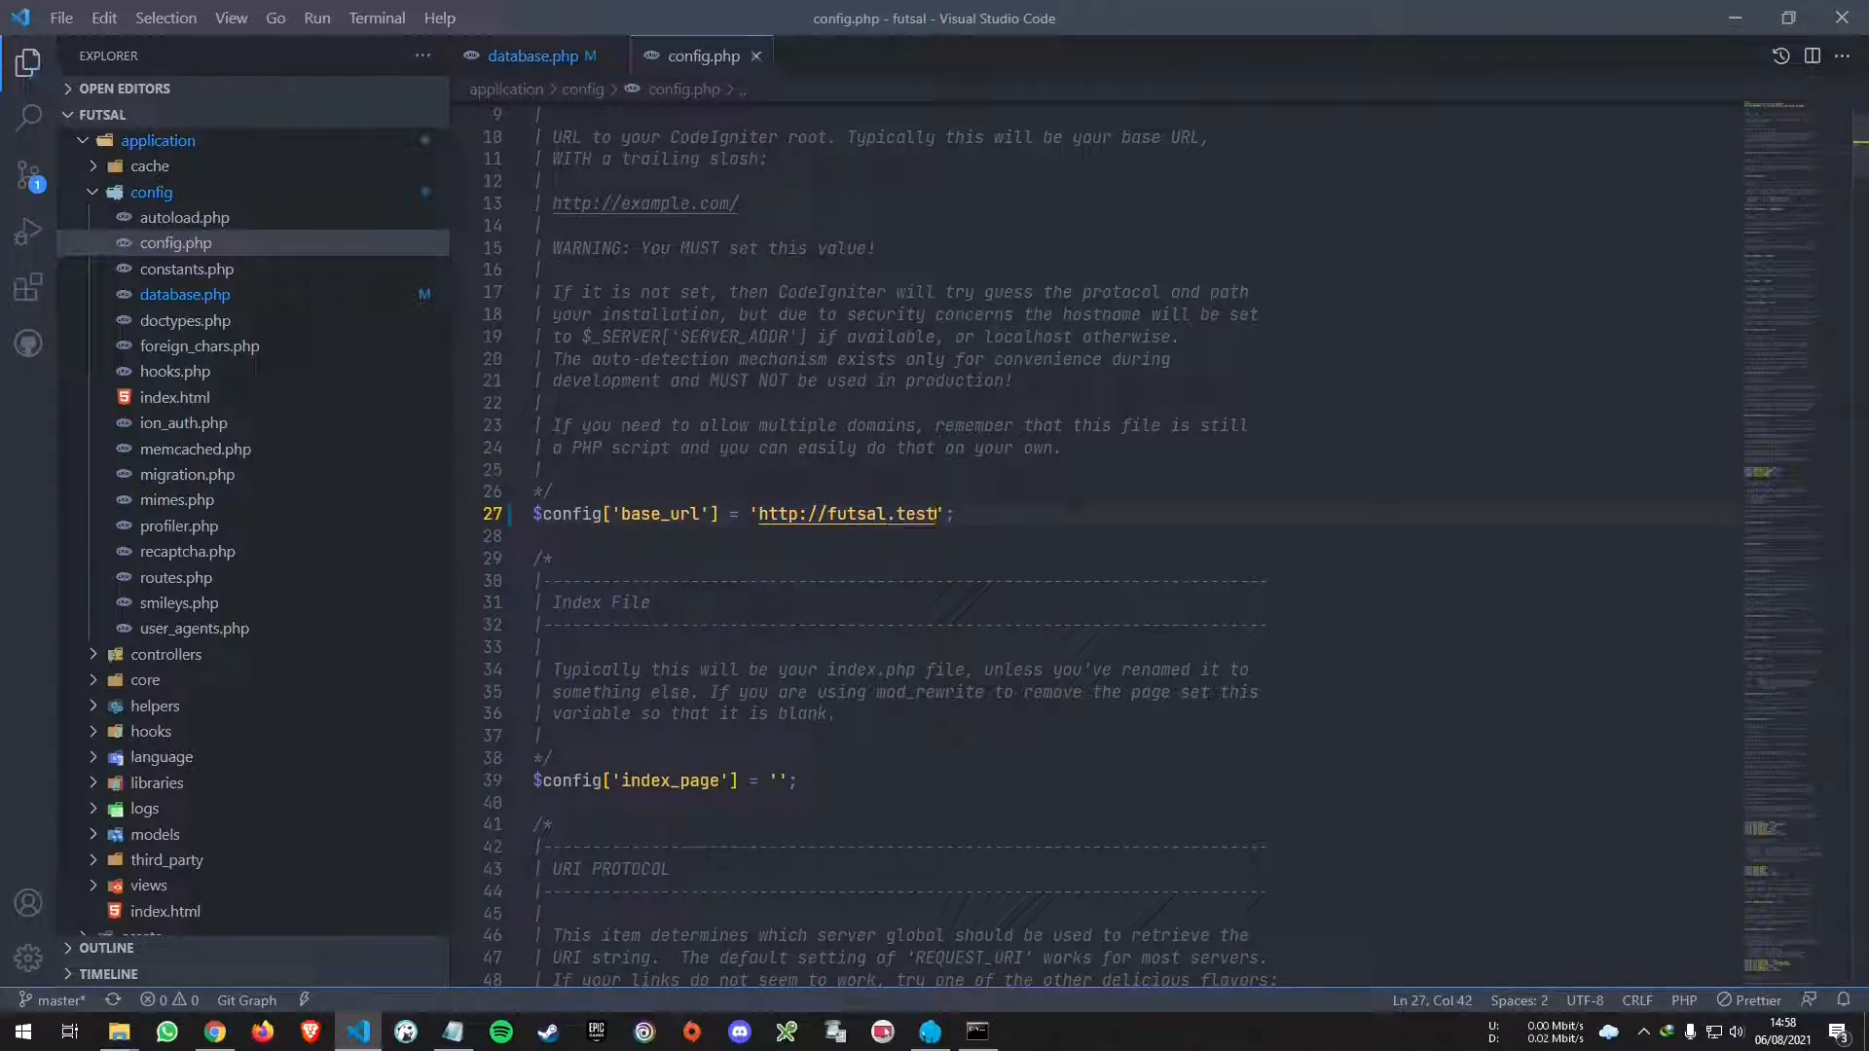
{"action": "left_click", "coordinate": [1717, 22]}
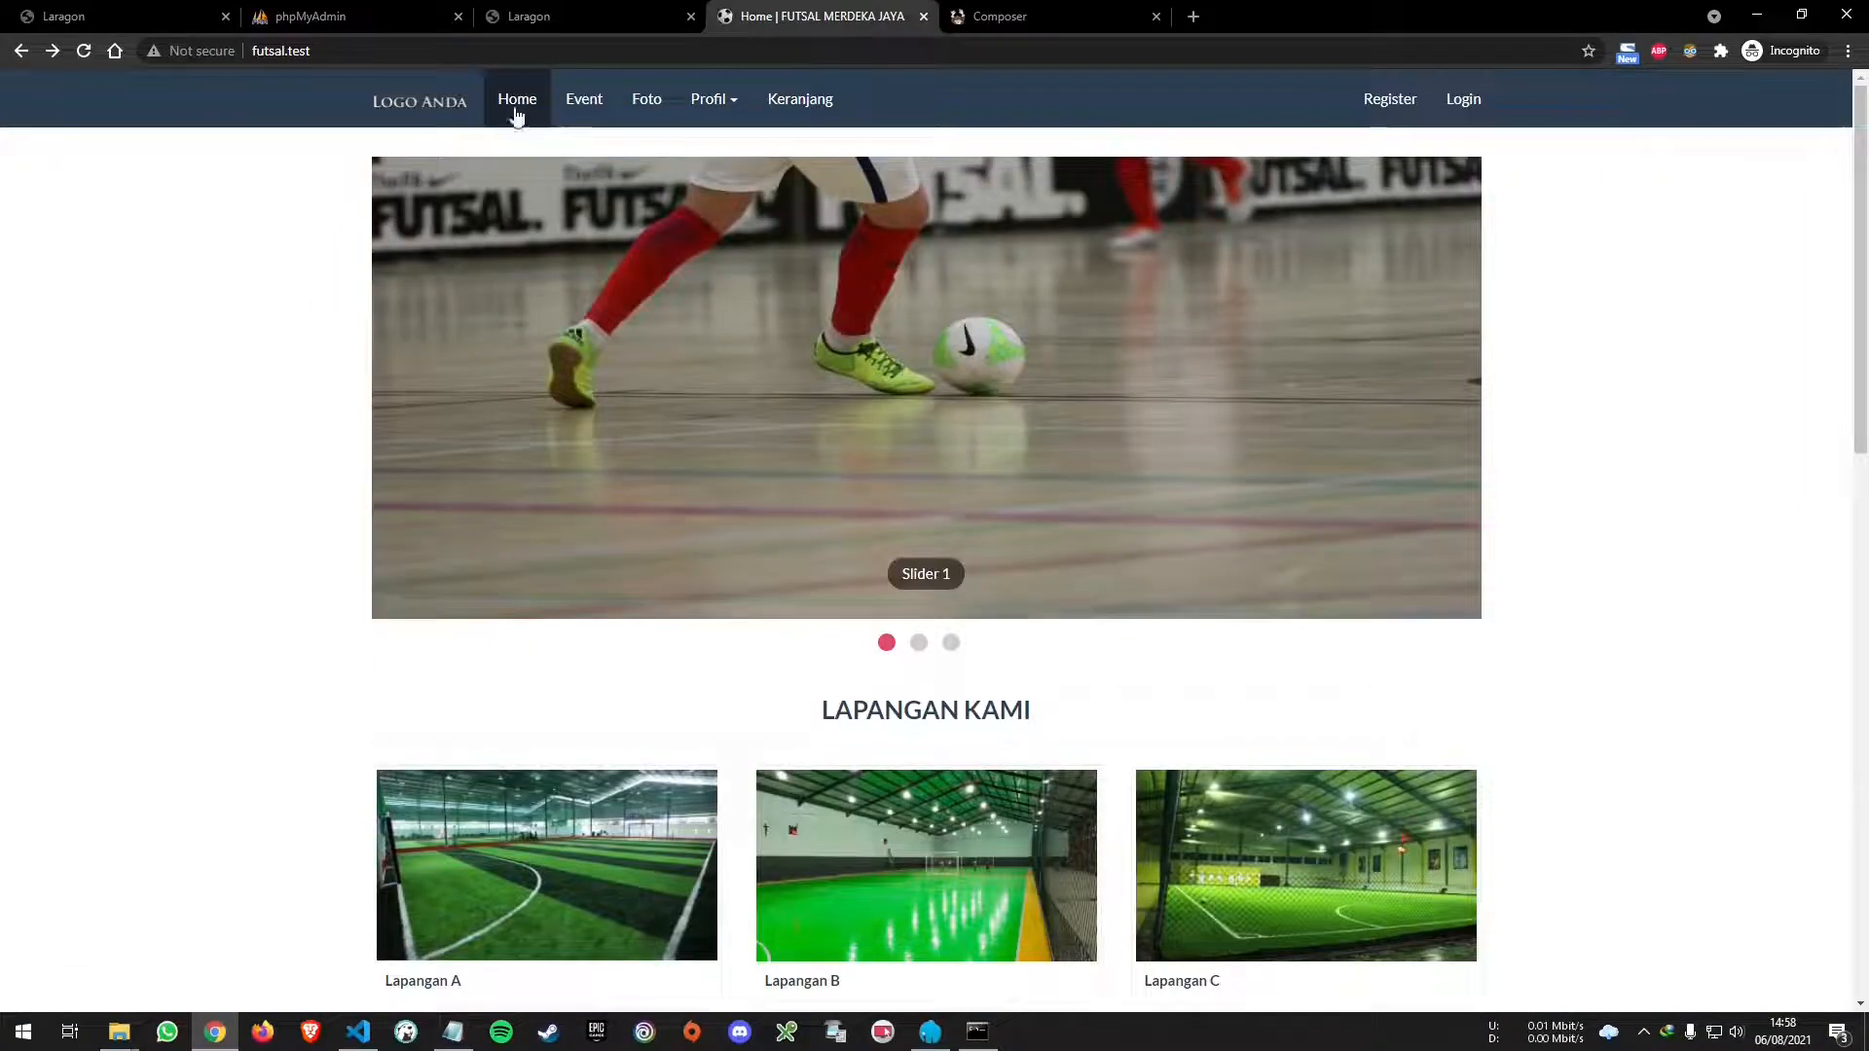
{"action": "left_click", "coordinate": [1389, 107]}
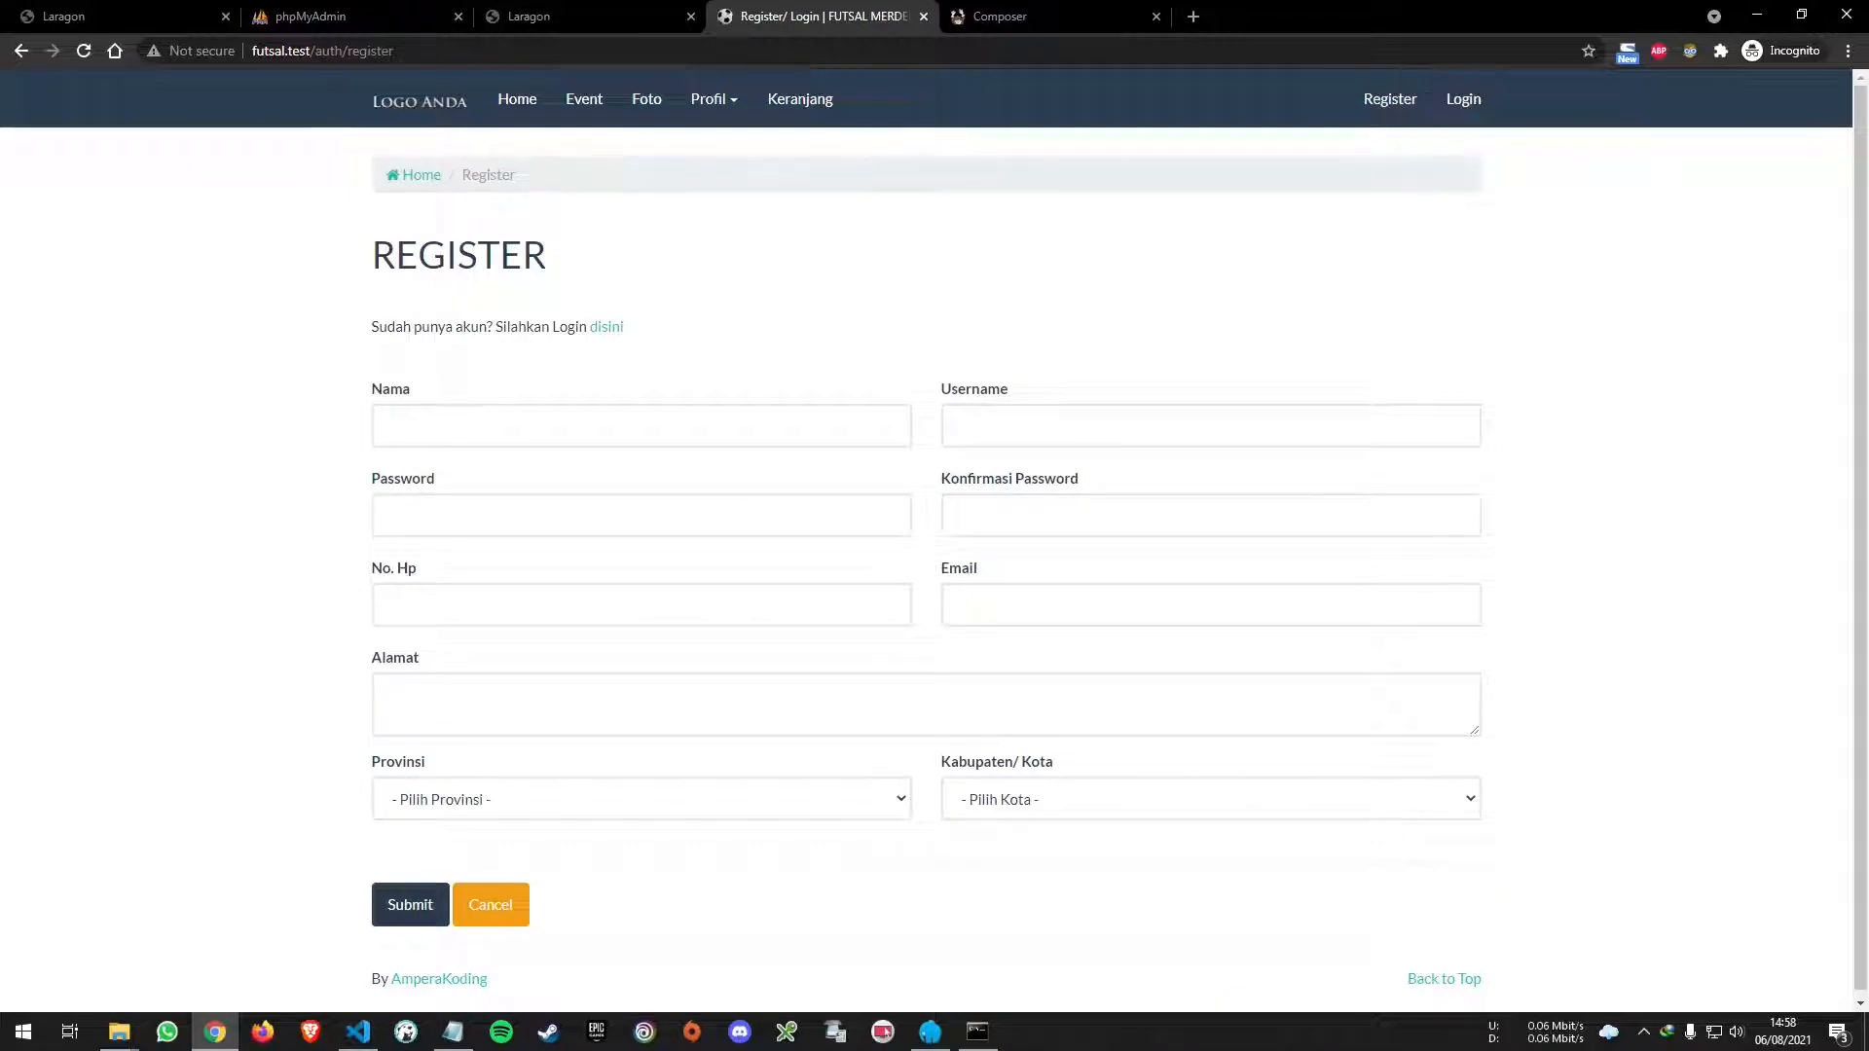
{"action": "left_click", "coordinate": [330, 55]}
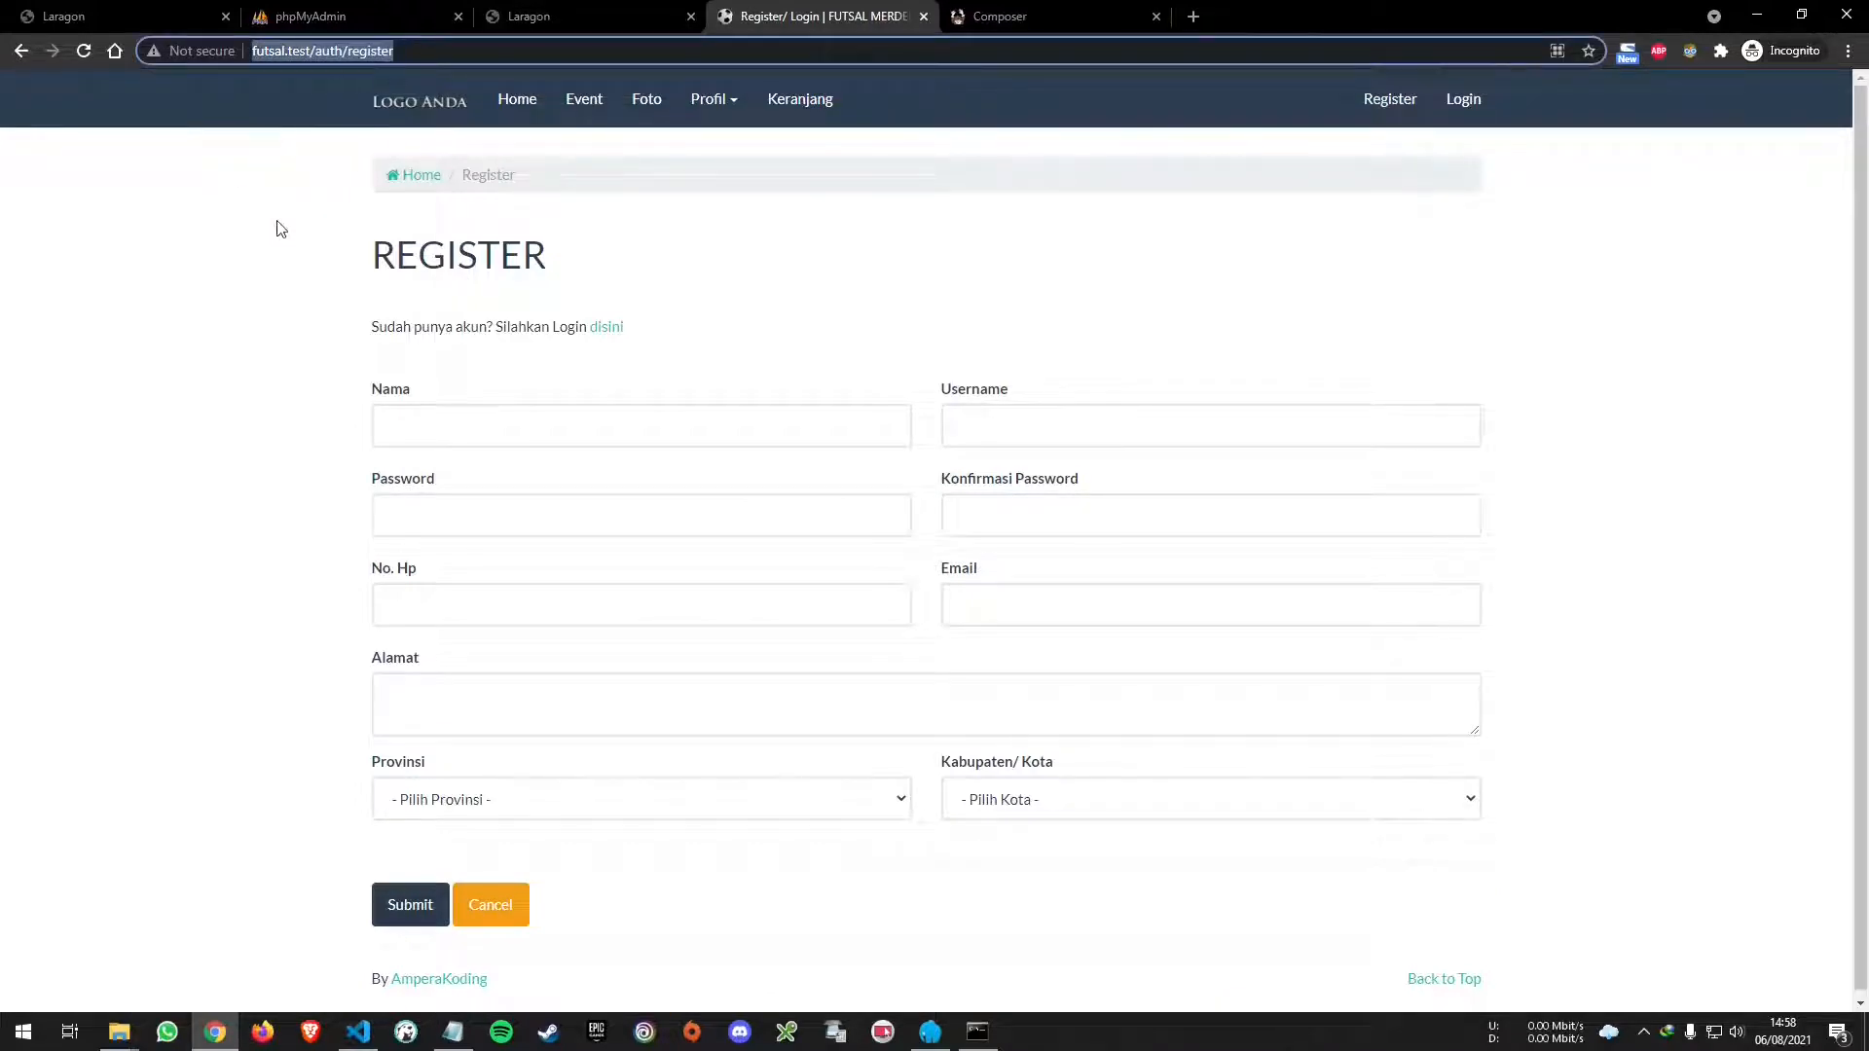
{"action": "left_click", "coordinate": [1222, 155]}
{"action": "left_click", "coordinate": [1464, 107]}
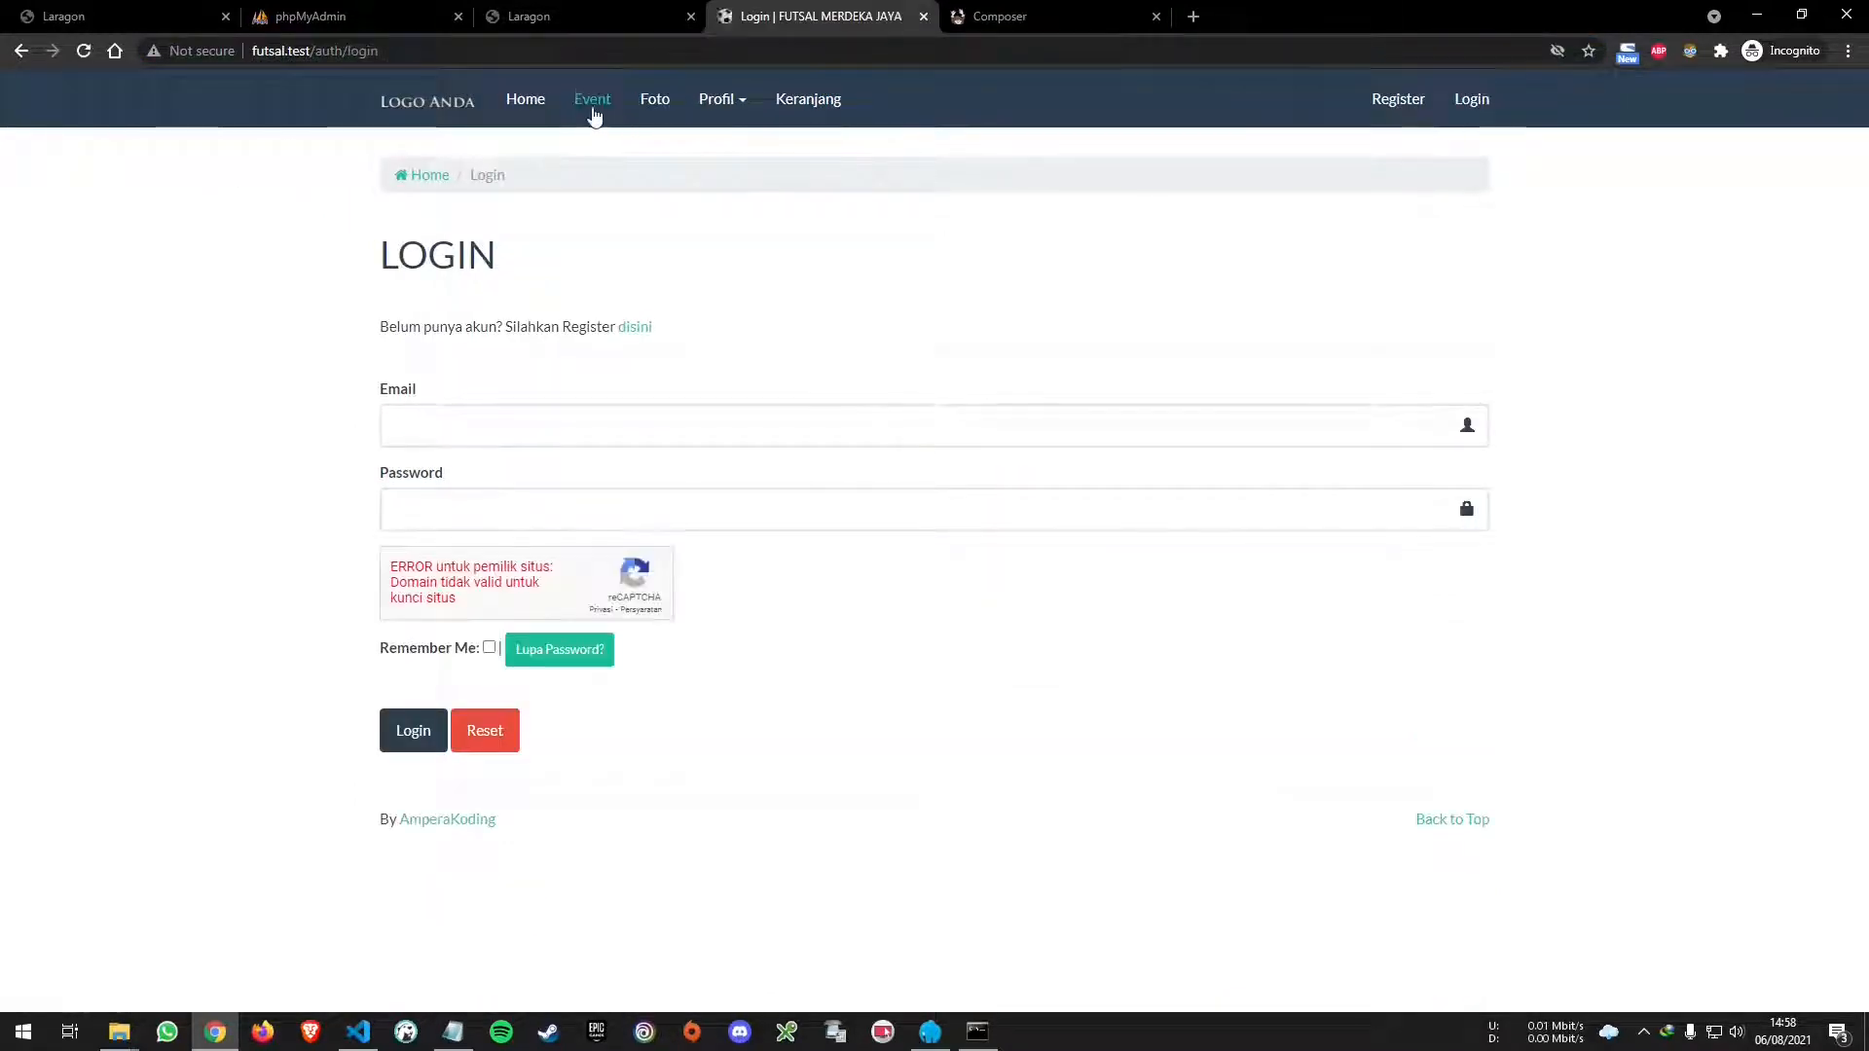
{"action": "left_click", "coordinate": [591, 107]}
{"action": "left_click", "coordinate": [517, 107]}
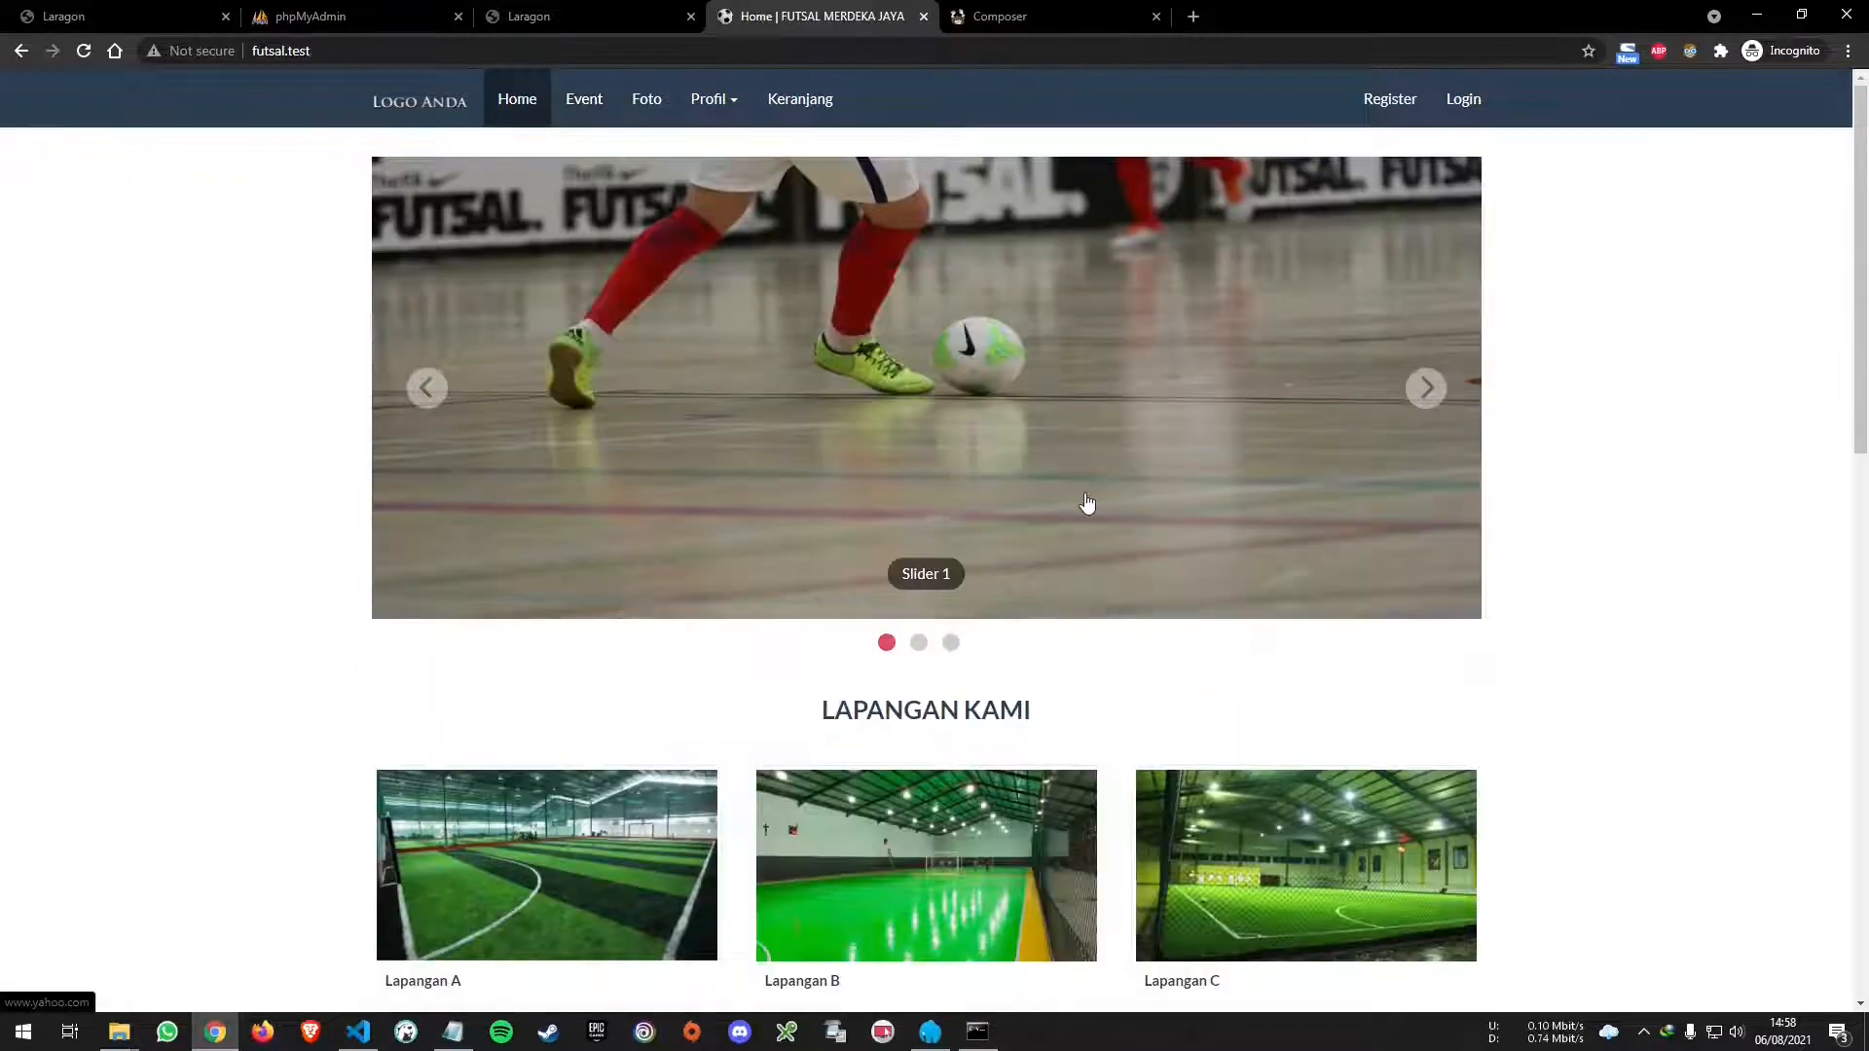